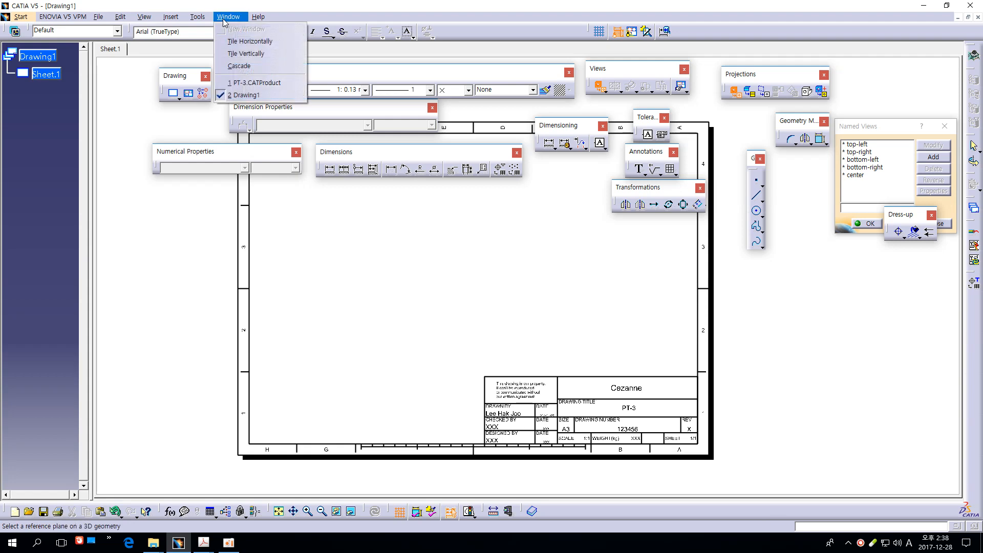
- Switch to PT-3.CATProduct and define the drawing's front view from the Cover part, using a planar face of the Base as reference plane
left_click(252, 83)
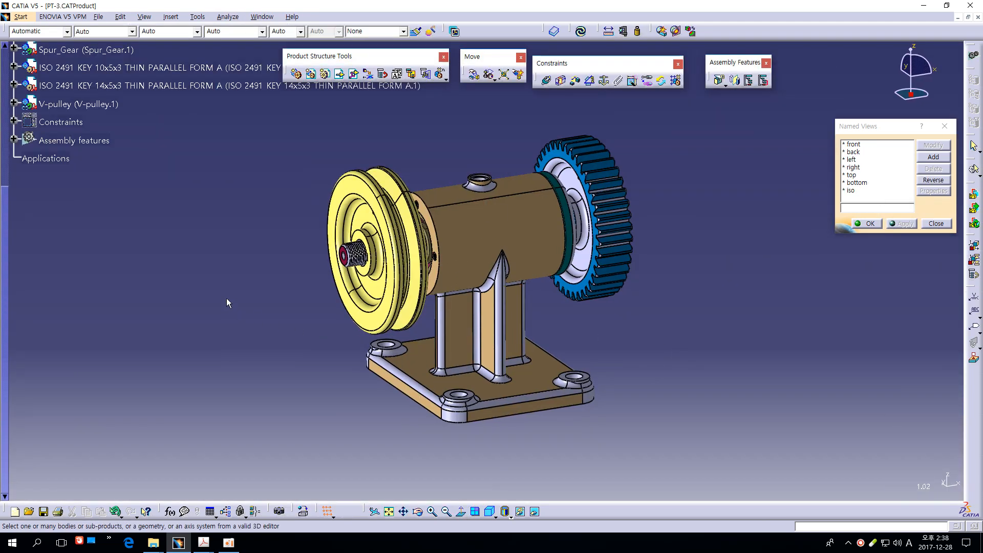
scroll(227, 296, "up", 3)
scroll(226, 296, "up", 3)
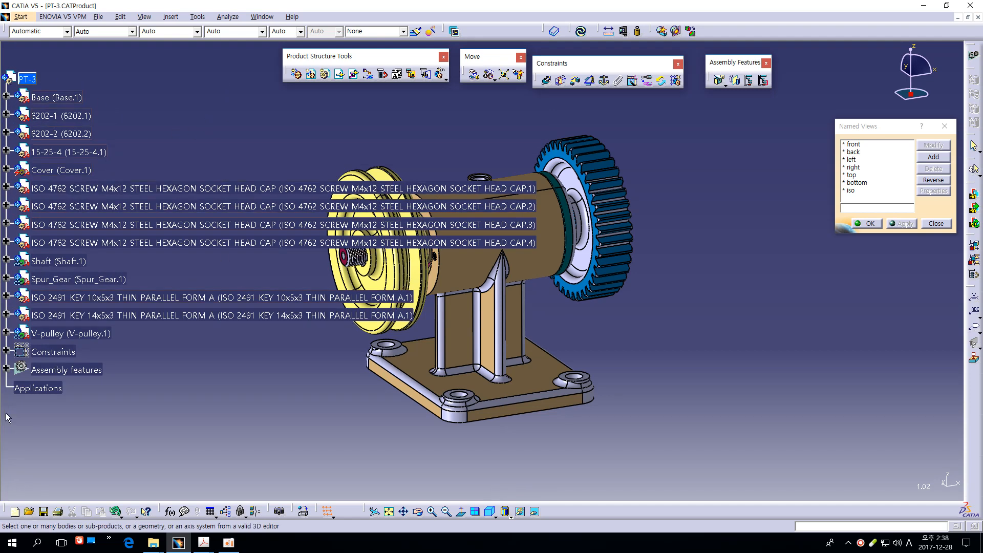
left_click(90, 173)
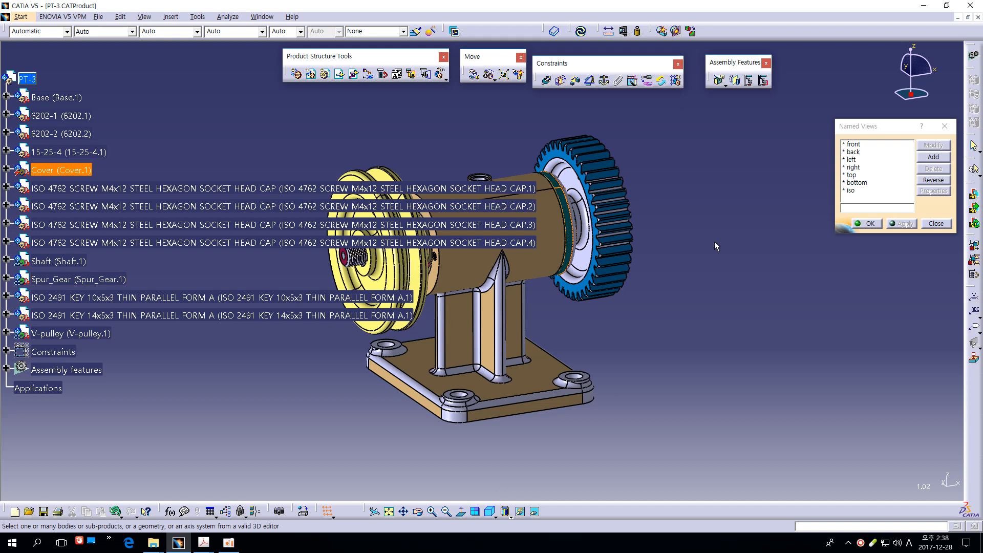
middle_click_drag(715, 241, 710, 208)
middle_click_drag(696, 279, 653, 324)
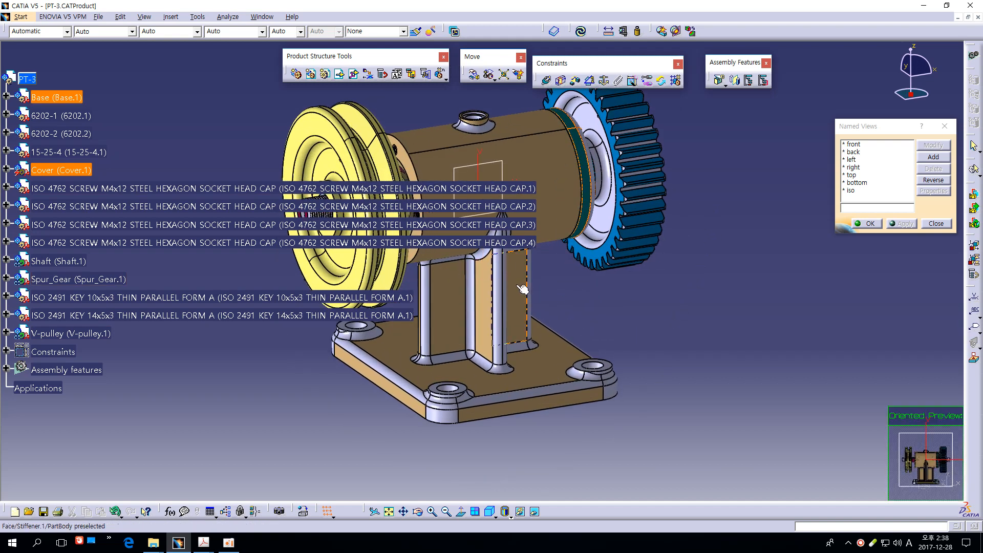
left_click(532, 367)
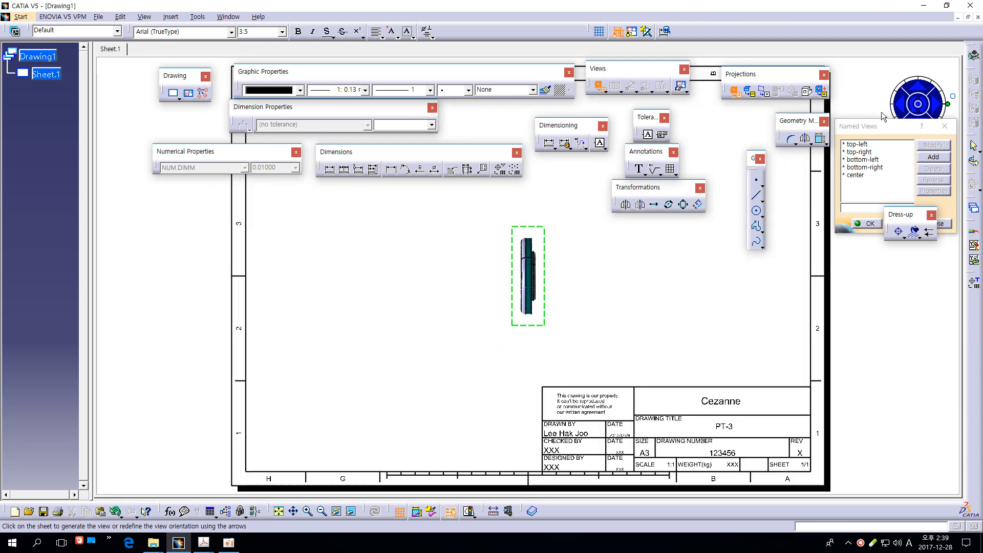
- Try the Cover preview in face-on and reversed side orientations, ending on the side orientation with the stepped boss facing right
left_click_drag(876, 126, 876, 219)
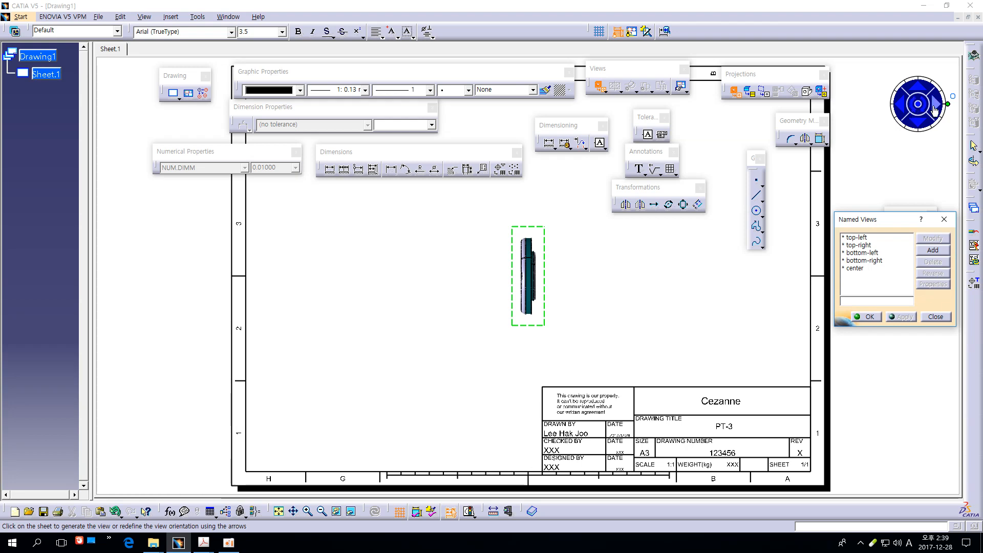
left_click(930, 105)
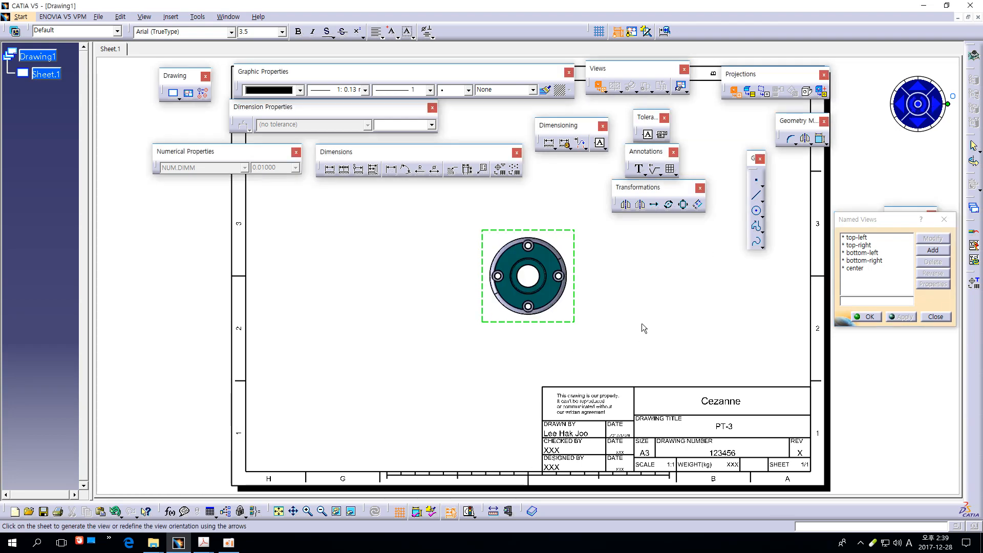
mouse_move(647, 316)
middle_mouse_down()
mouse_move(648, 250)
mouse_move(646, 287)
middle_mouse_up()
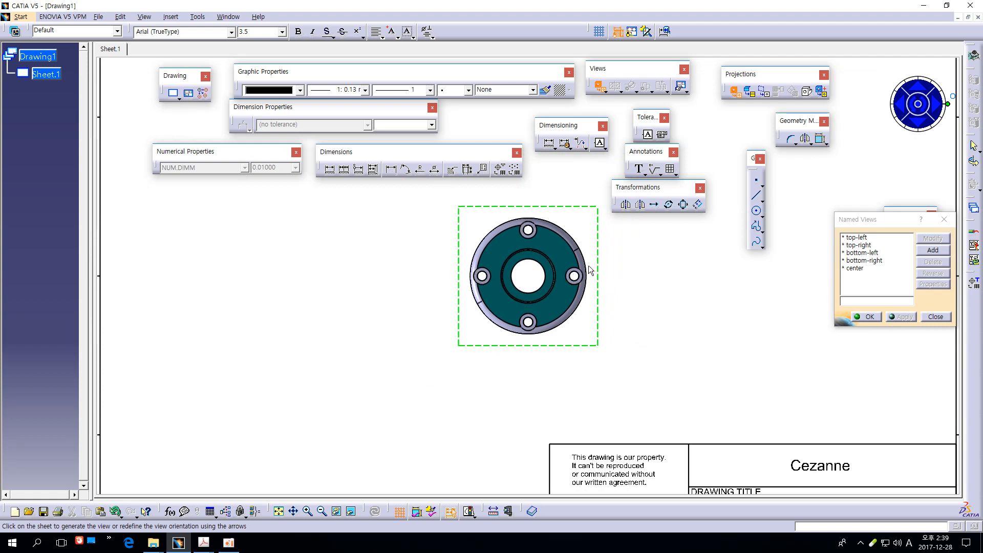
left_click(936, 104)
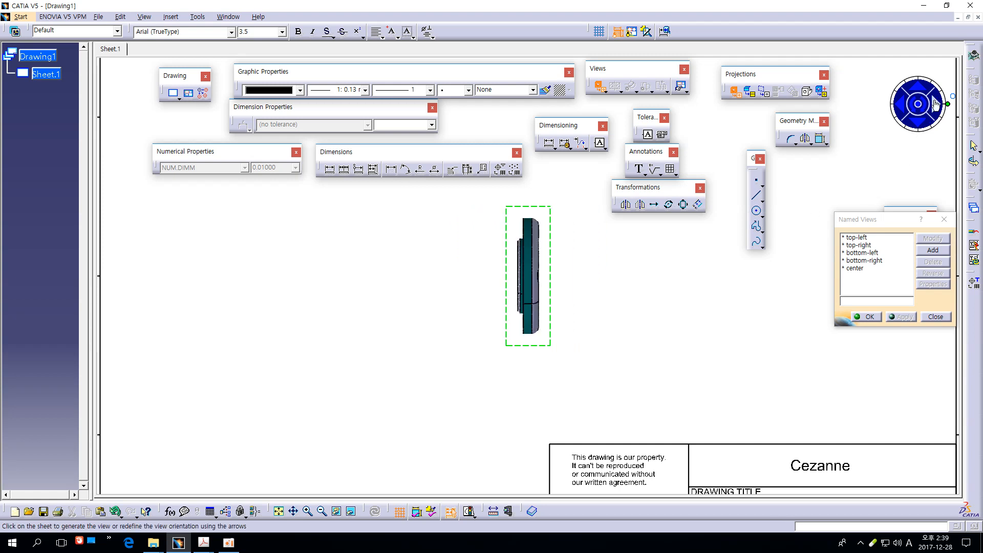
left_click(903, 106)
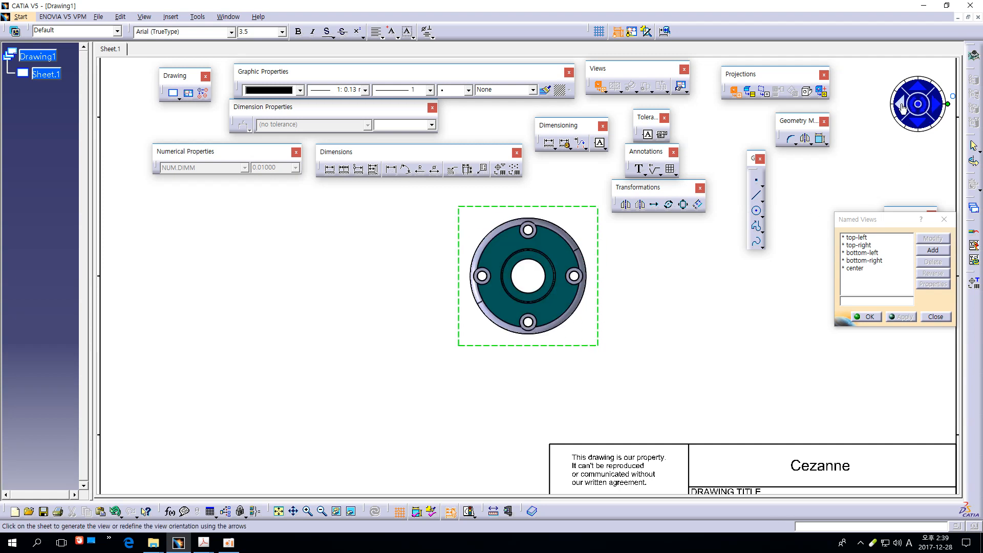
left_click(903, 106)
middle_click_drag(687, 297, 684, 250, "ctrl")
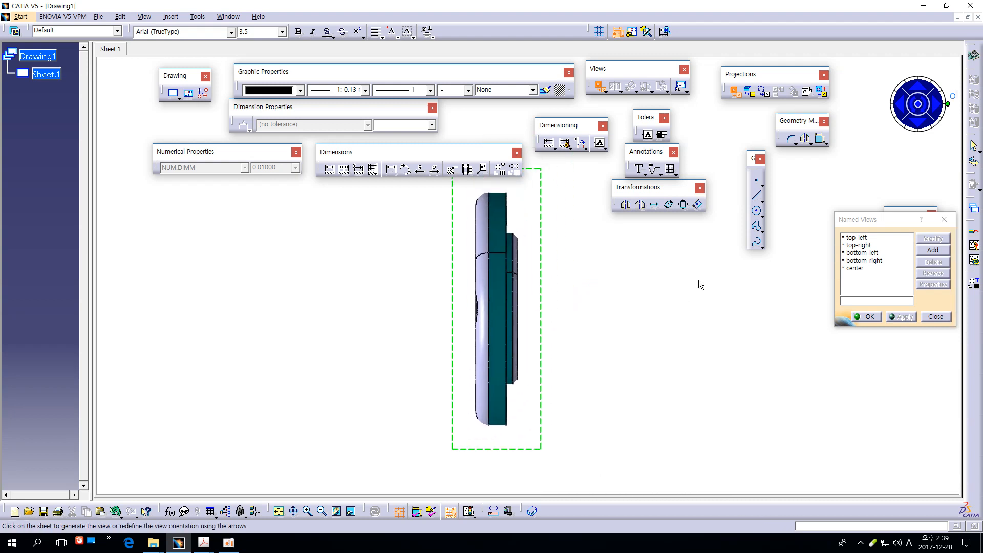
left_click(935, 106)
left_click(936, 107)
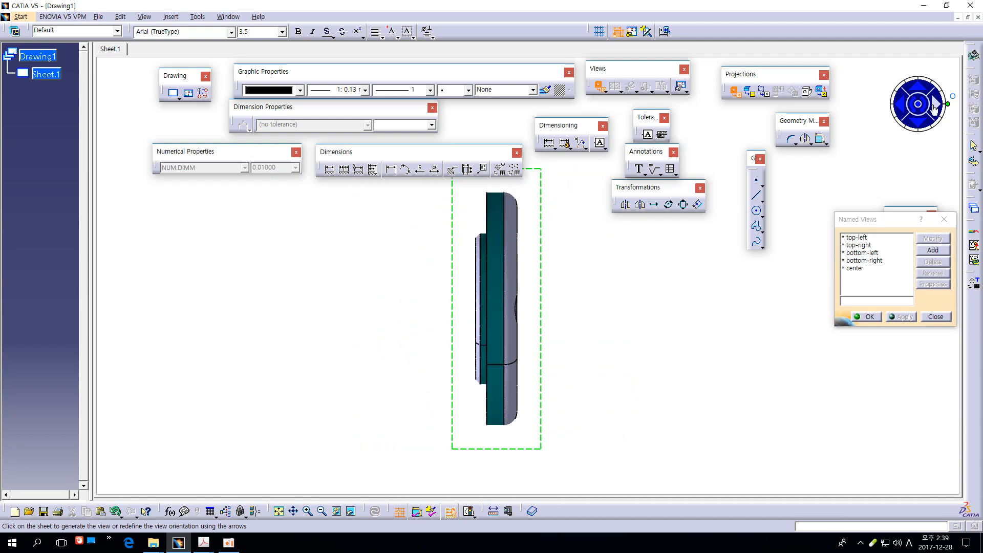
left_click(903, 111)
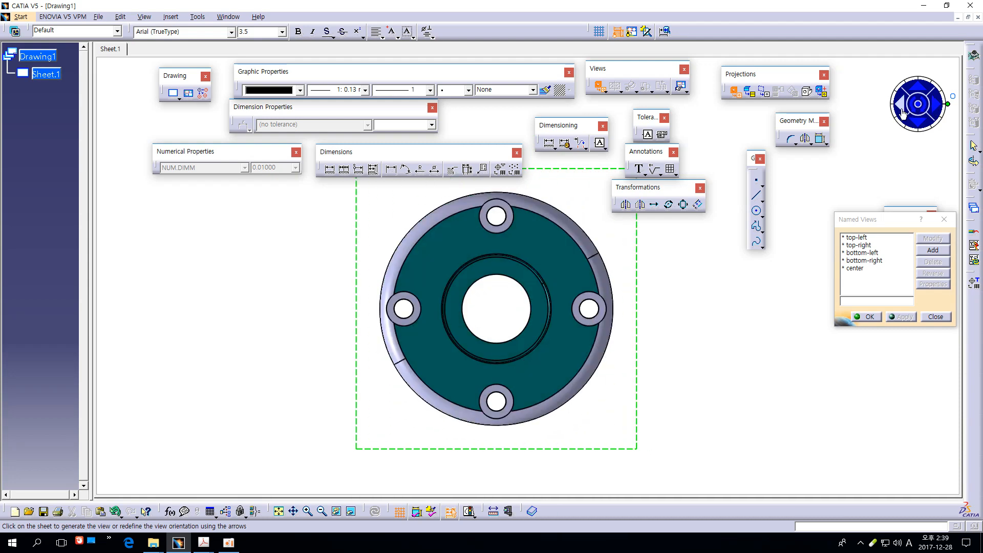
left_click(903, 112)
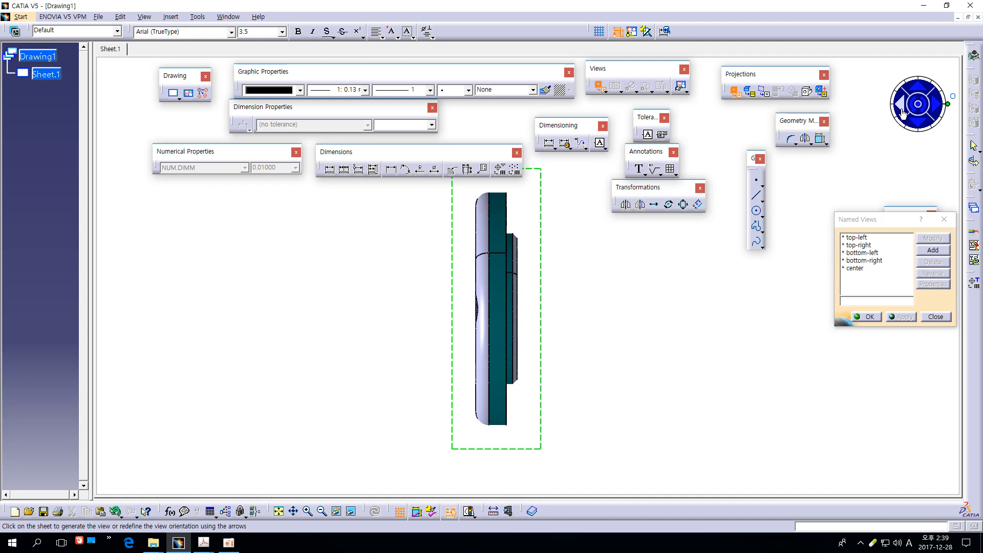
left_click(938, 111)
left_click(938, 112)
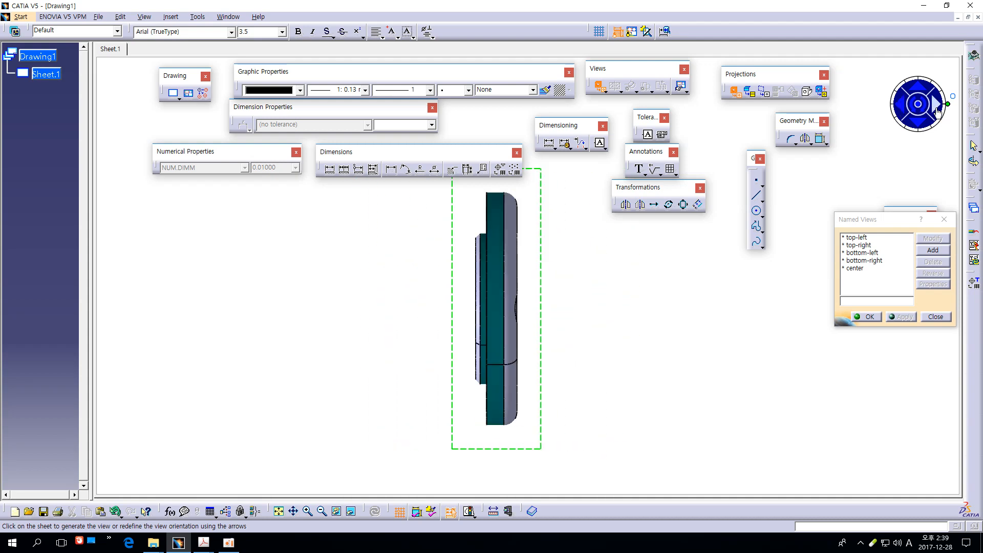
left_click(903, 112)
left_click(903, 112)
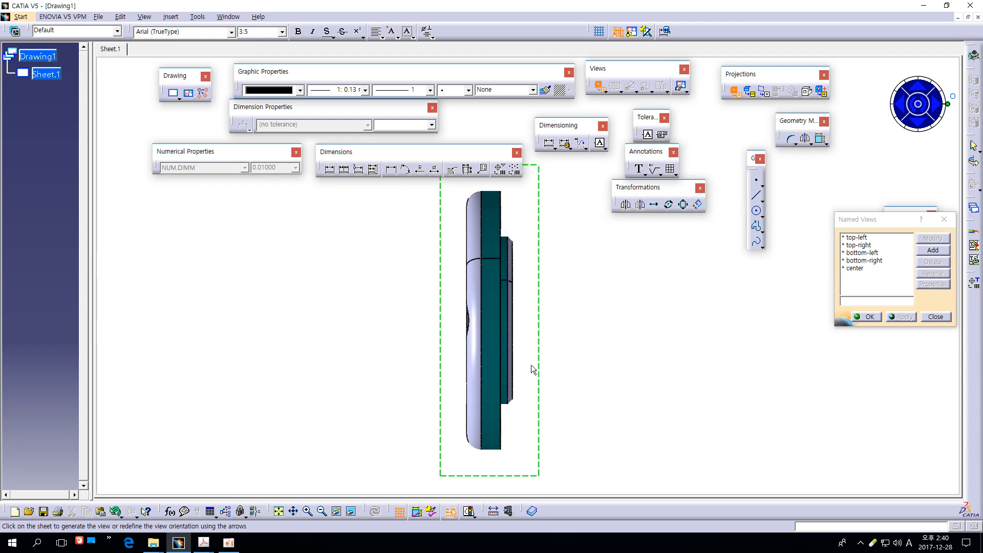
- Generate the Cover's front view on the sheet and delete its name and scale label
left_click(616, 363)
left_click(534, 351)
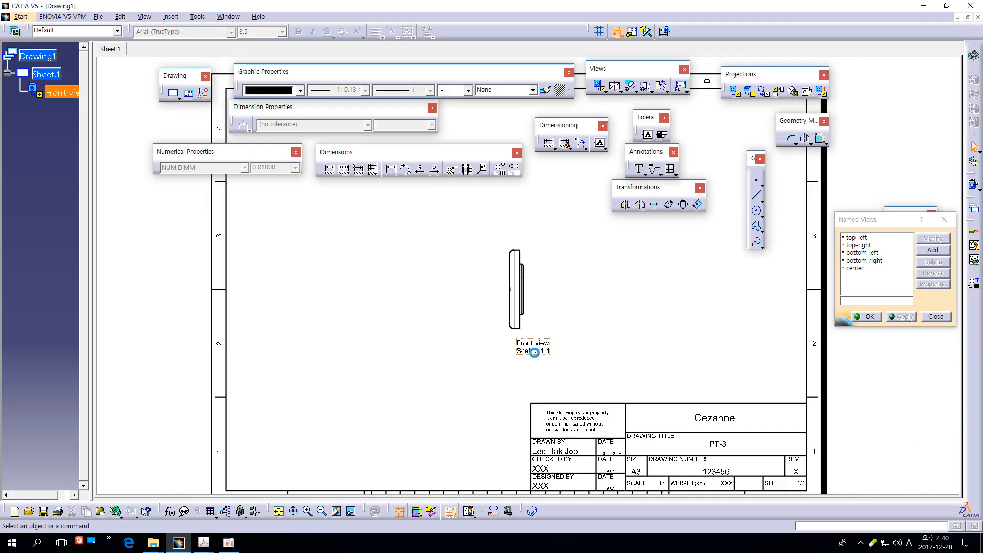
key("Delete")
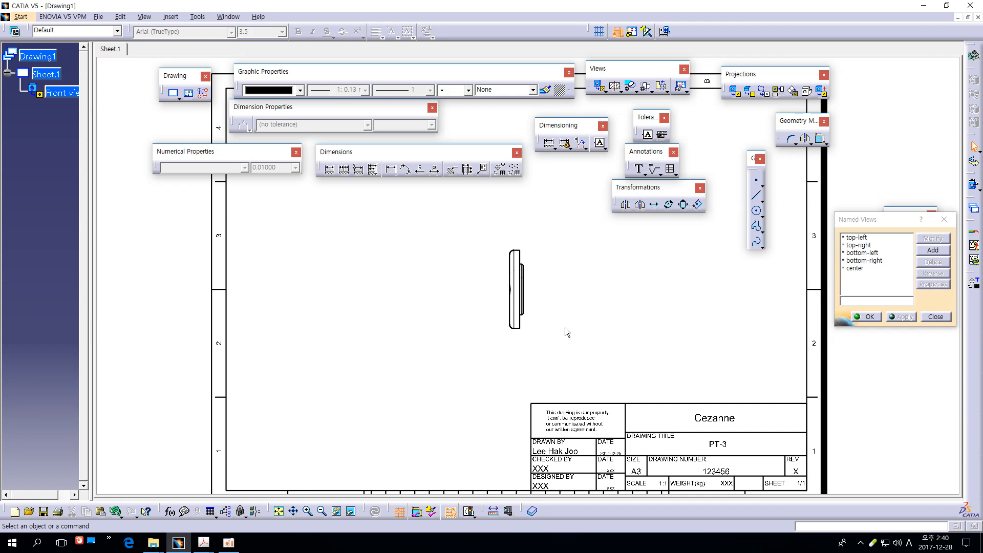
middle_click_drag(565, 328, 568, 296, "ctrl")
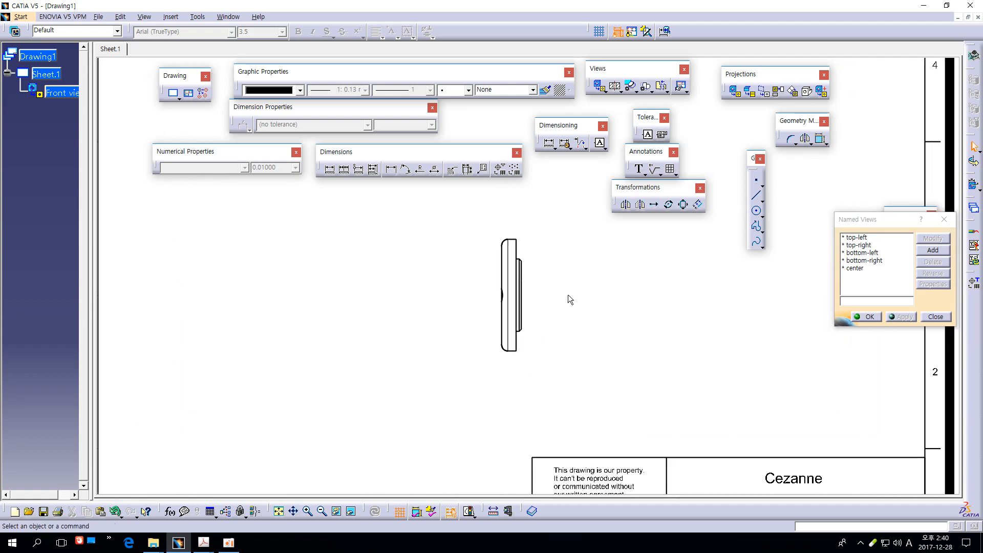
left_click_drag(465, 216, 557, 369)
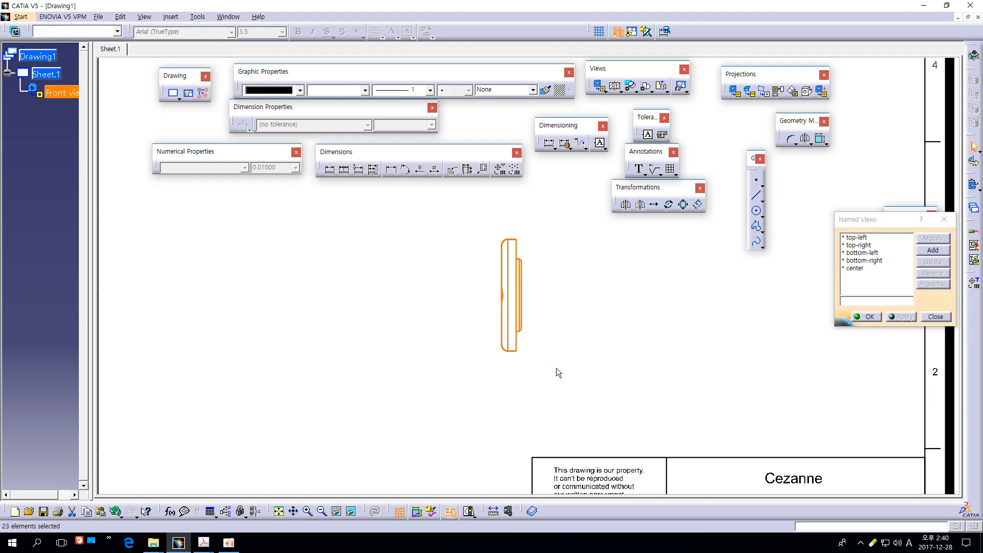
left_click(556, 368)
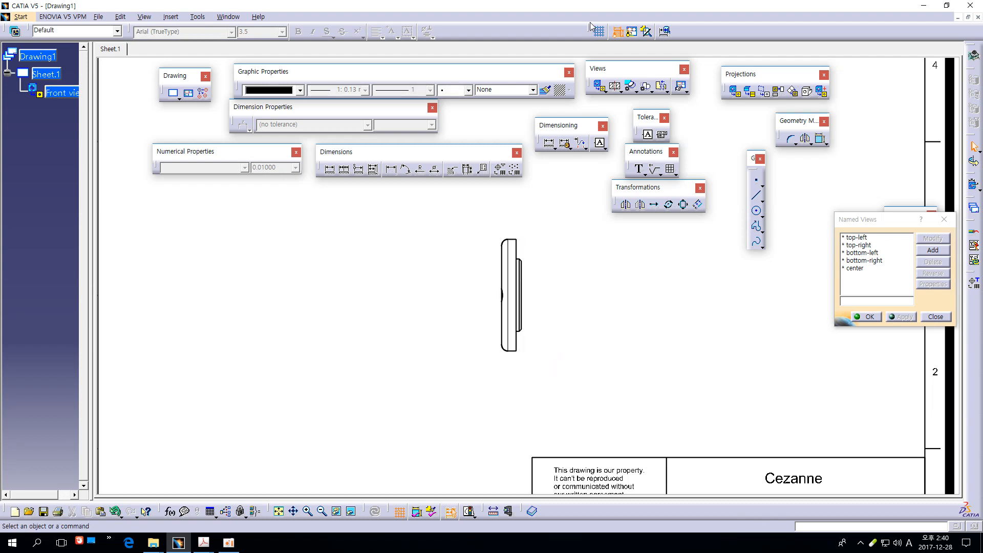
- Turn on Display View Frame as Specified for Each View
left_click_drag(590, 25, 352, 210)
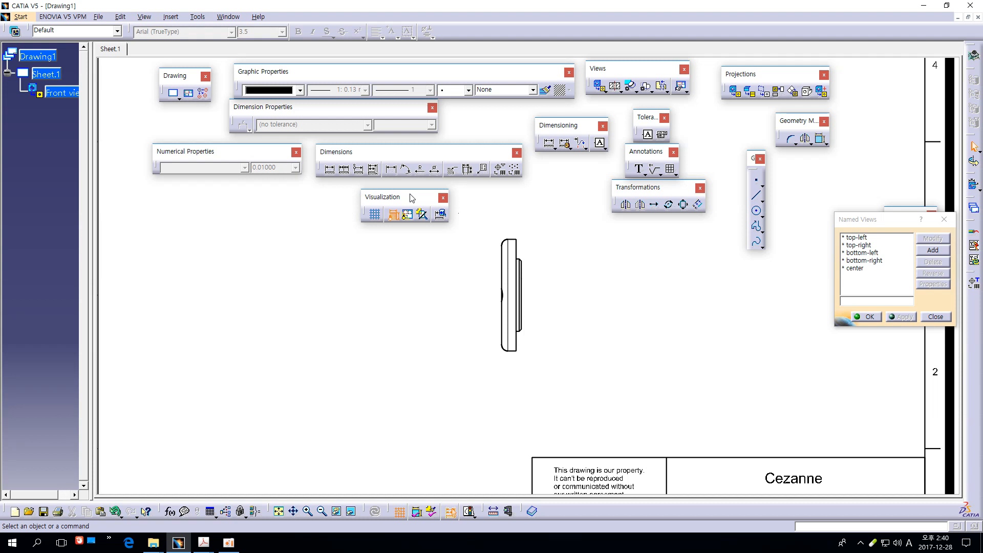
mouse_move(410, 198)
left_mouse_down()
mouse_move(397, 513)
mouse_move(413, 216)
left_mouse_up()
middle_click_drag(366, 278, 369, 265)
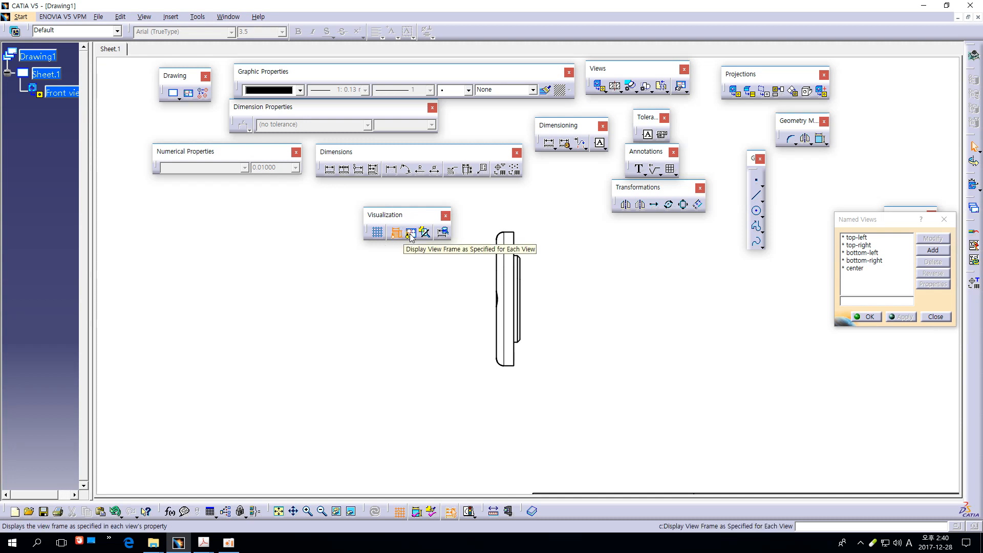
left_click(410, 234)
left_click_drag(420, 213, 515, 25)
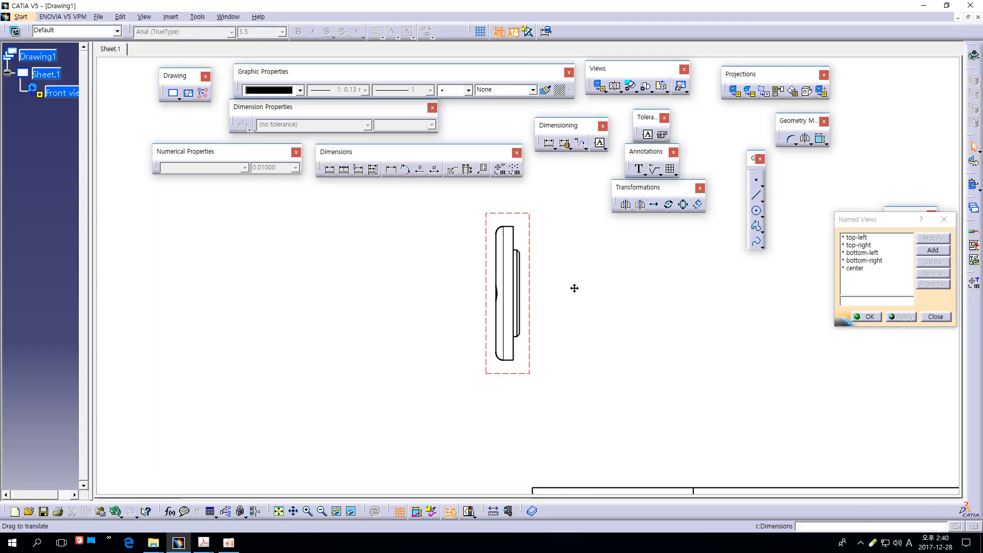
middle_click_drag(574, 288, 574, 314)
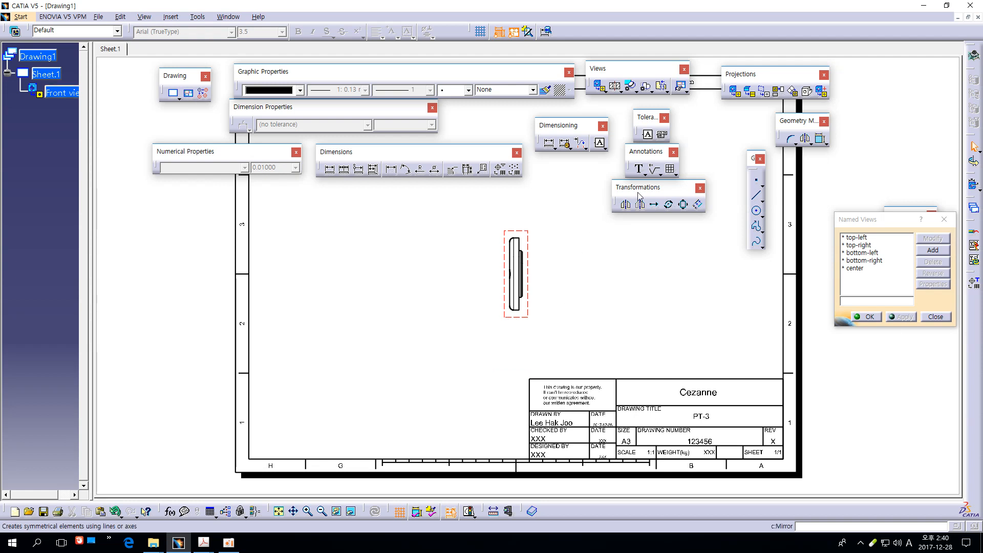
- Create a projection view of the Cover's round face to the left of the front view and delete its name and scale label
left_click(779, 92)
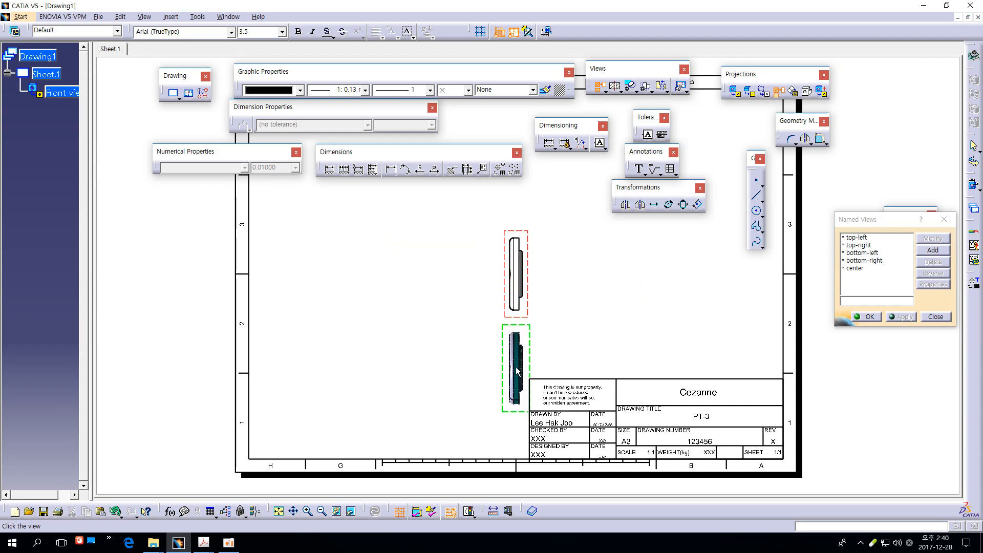
middle_click_drag(516, 370, 492, 431)
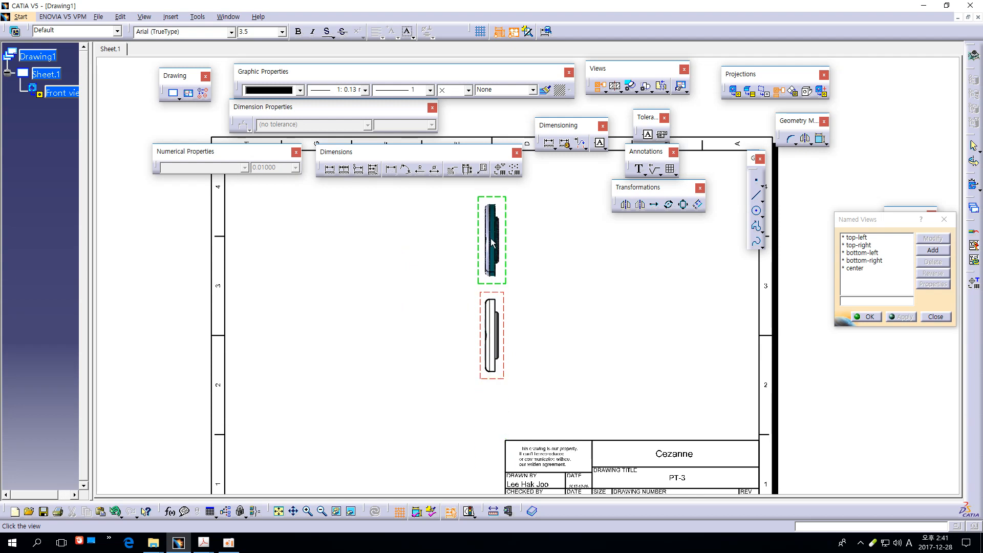
middle_click_drag(493, 235, 492, 200, "ctrl")
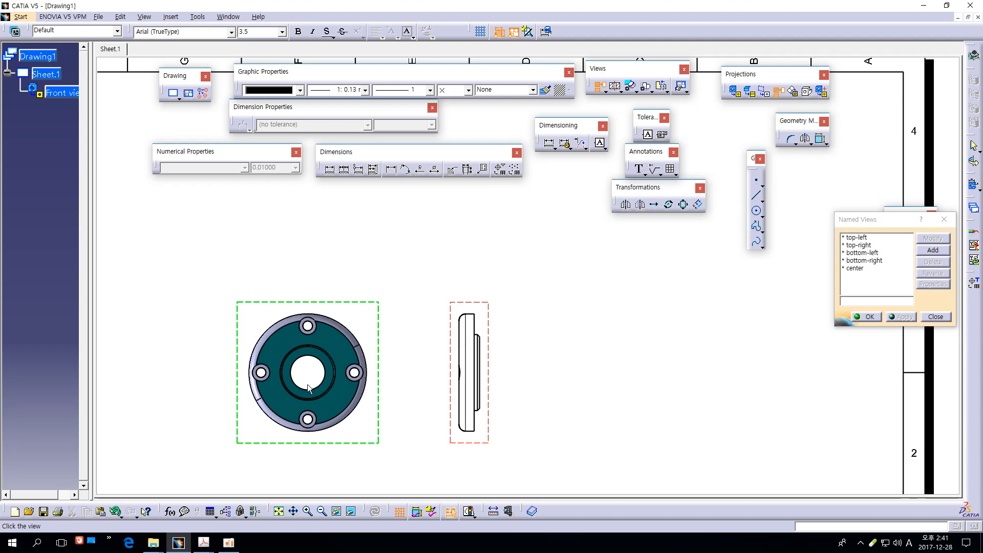
left_click_drag(308, 384, 320, 341)
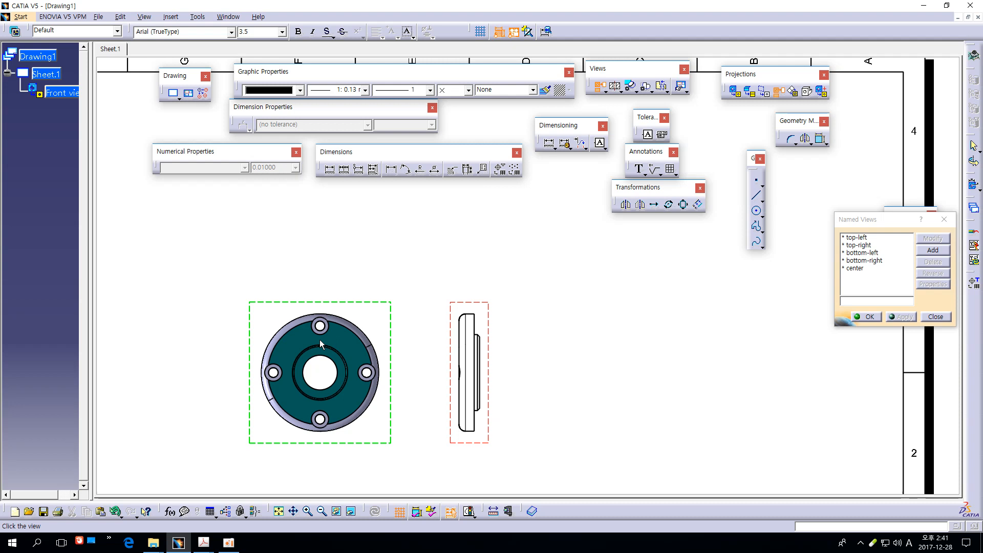
left_click(320, 340)
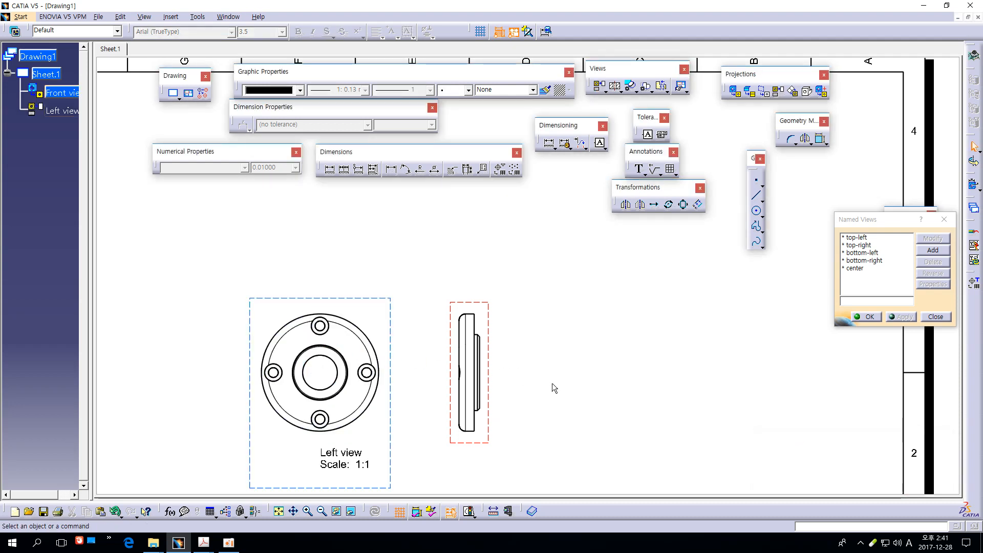
mouse_move(552, 383)
middle_mouse_down()
mouse_move(642, 299)
mouse_move(642, 282)
middle_mouse_up()
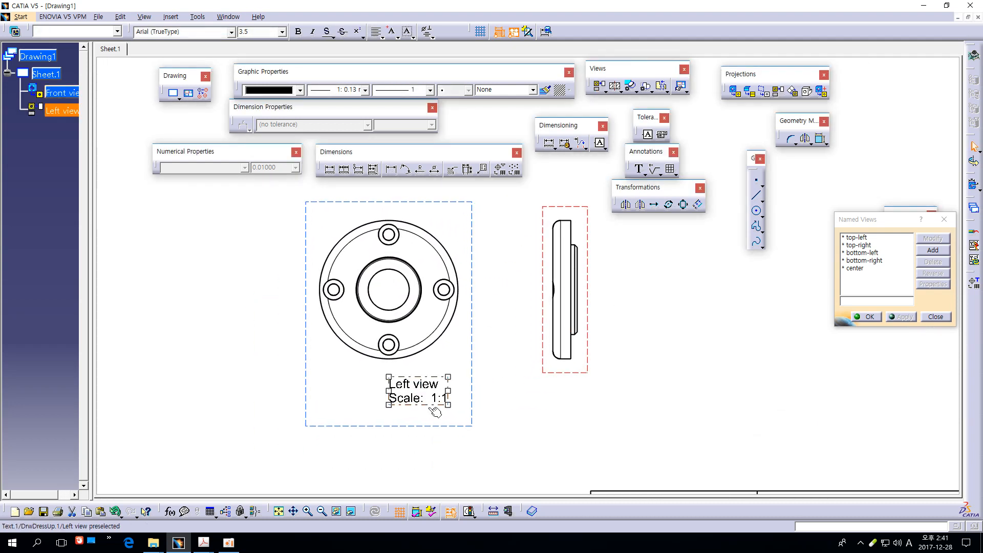
left_click(518, 384)
- Reposition the front view on the sheet and move the left view farther away from it
middle_click_drag(525, 371, 556, 382, "ctrl")
left_click_drag(549, 297, 580, 280)
left_click(630, 297)
middle_click_drag(619, 320, 569, 296, "ctrl")
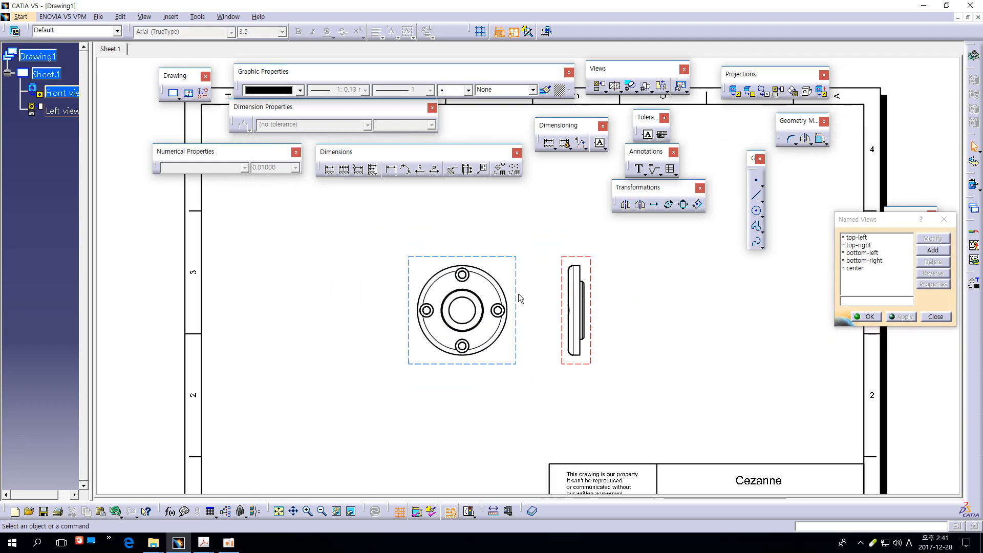
left_click_drag(524, 301, 502, 302)
left_click(660, 351)
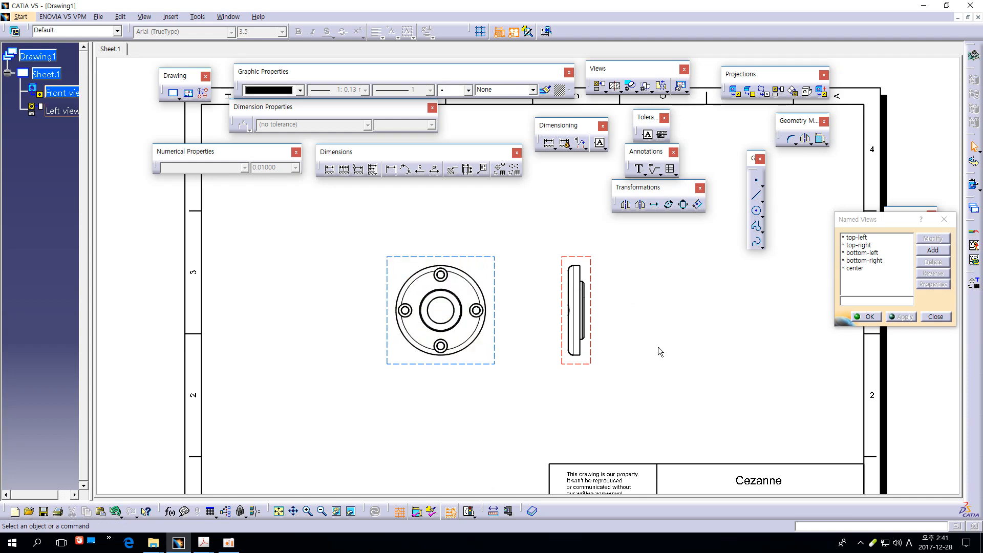
- Delete the front view showing the Cover's side profile from the sheet
middle_click_drag(640, 359, 628, 323, "ctrl")
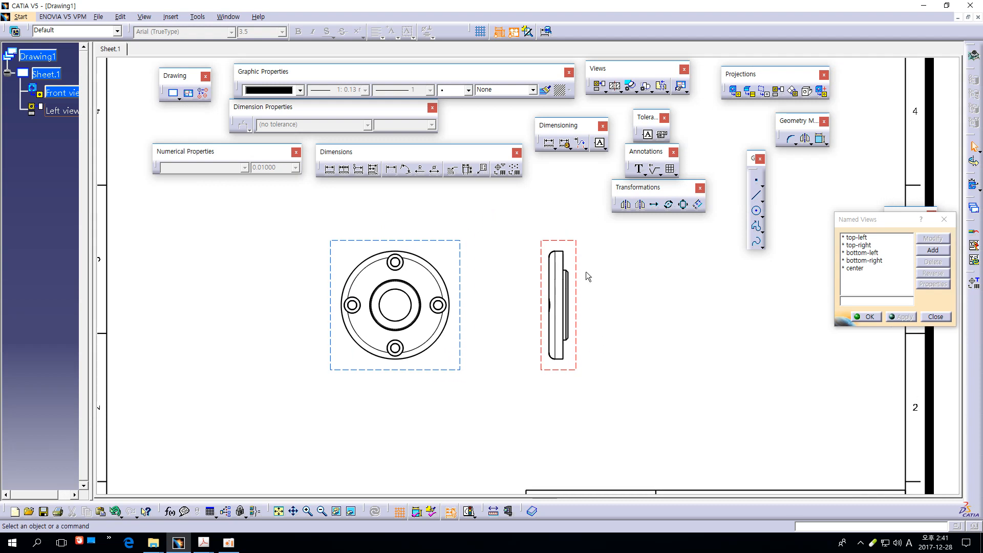
left_click_drag(508, 224, 605, 396)
left_click_drag(502, 219, 633, 420)
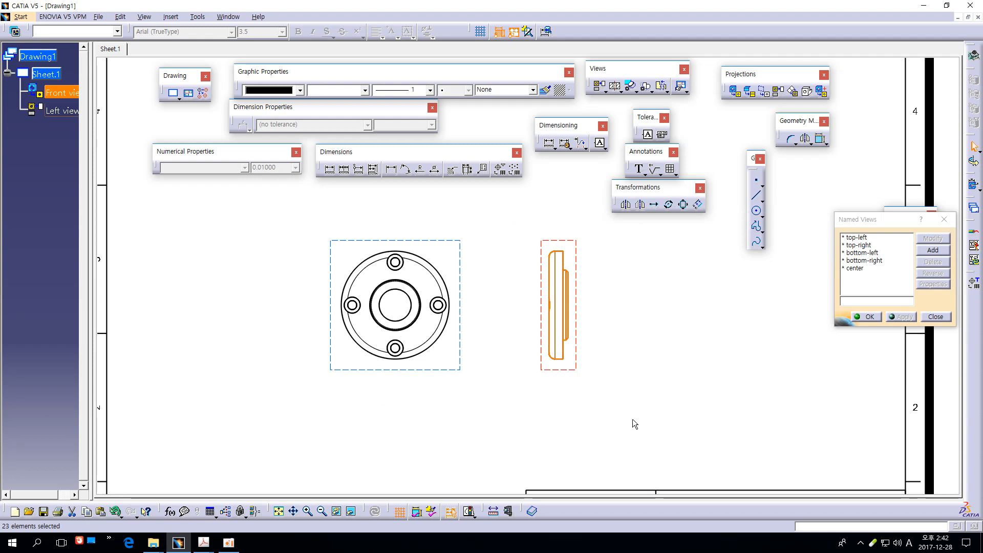
left_click(632, 419)
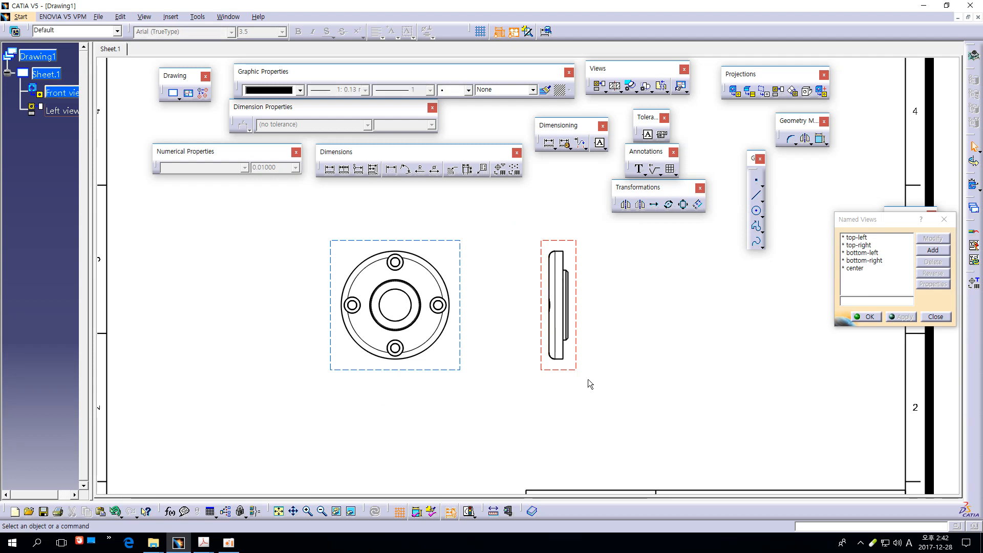
left_click(579, 369)
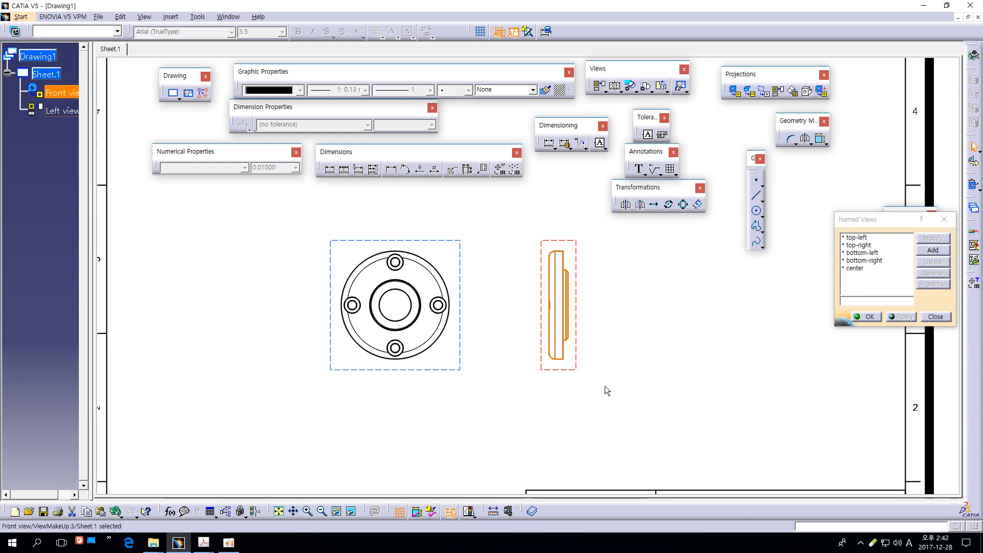
key("Delete")
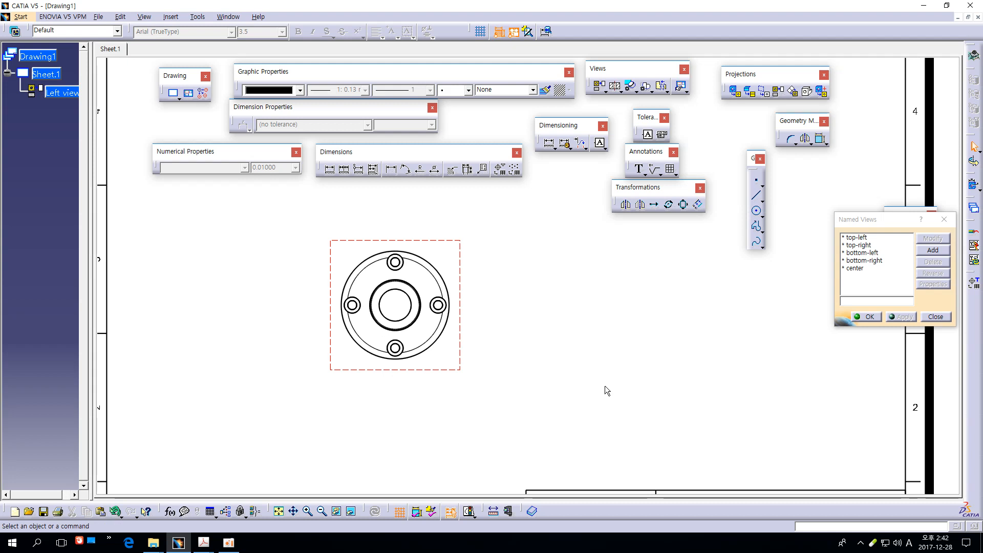
- Create an offset section view through the round view's vertical centreline and place it to the right of that view
middle_click_drag(569, 386, 598, 378)
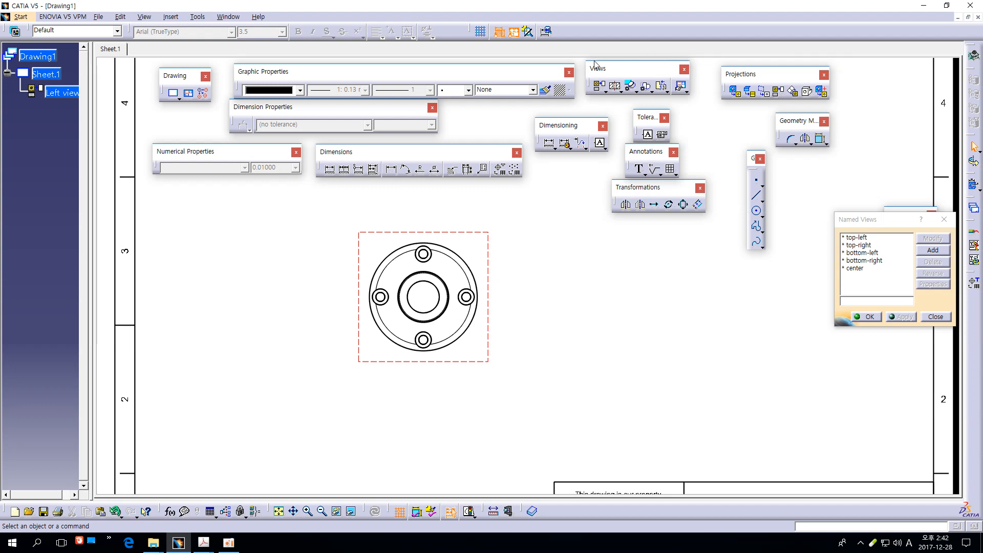
left_click(616, 87)
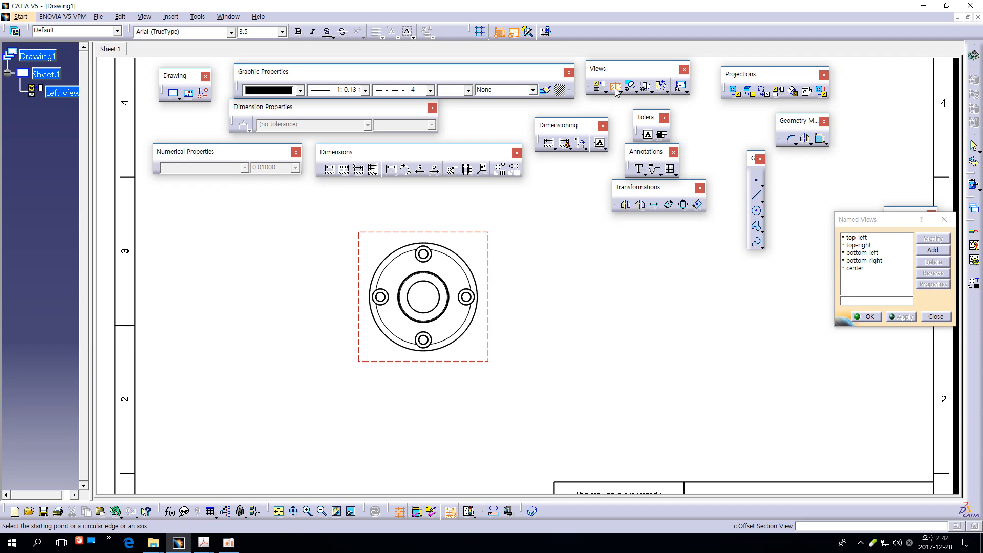
left_click(423, 219)
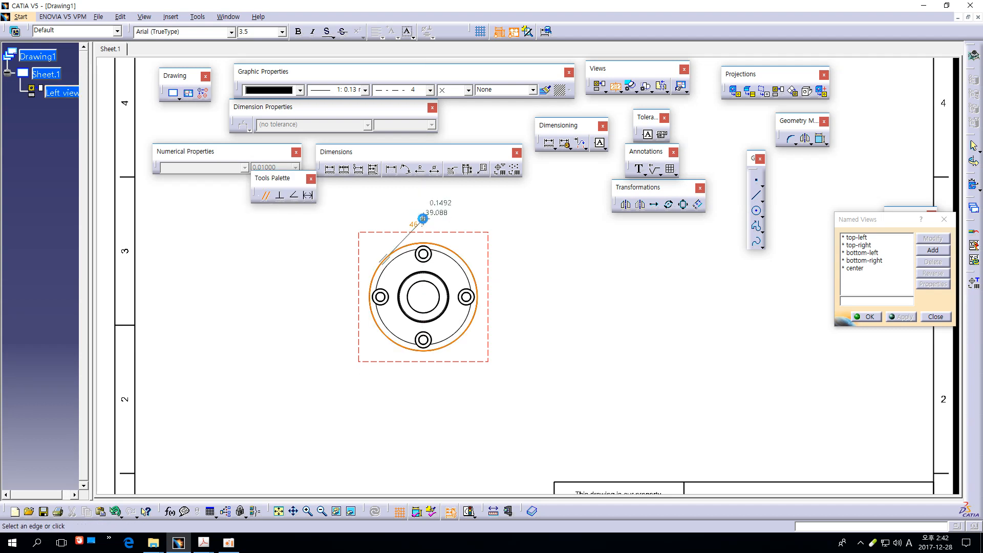
left_click(423, 371)
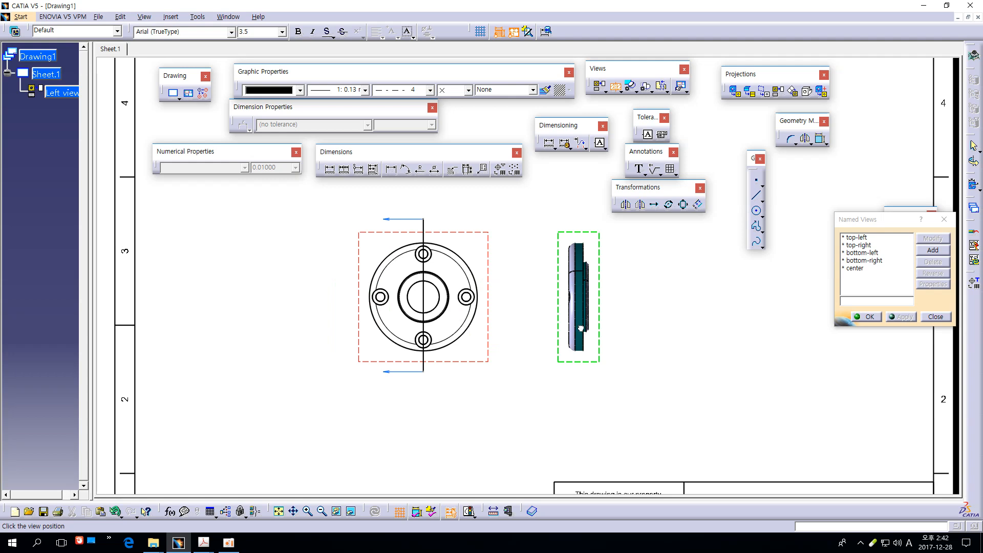
left_click(580, 327)
- Move the section view's name and scale label lower, beneath the section view
middle_click_drag(708, 368, 710, 322)
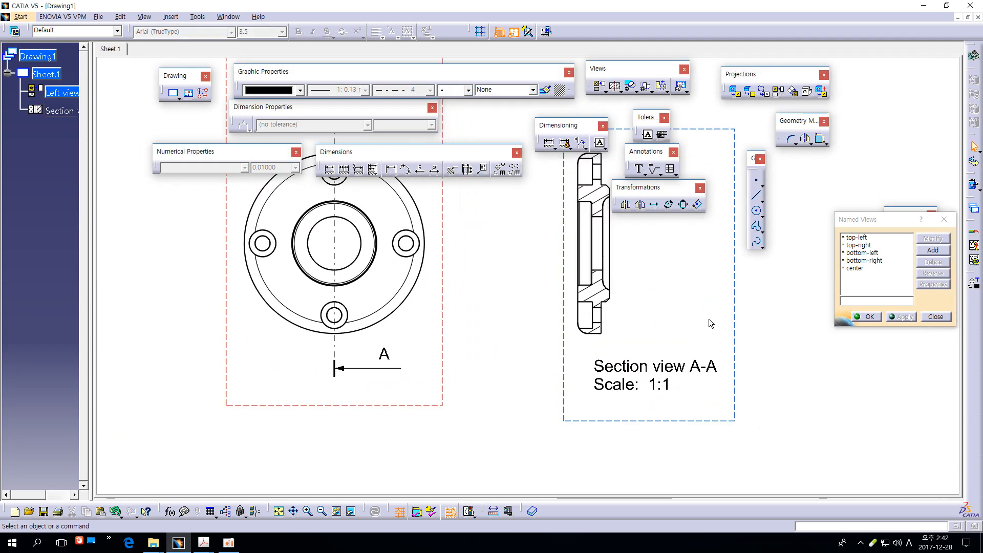
left_click_drag(694, 360, 644, 384)
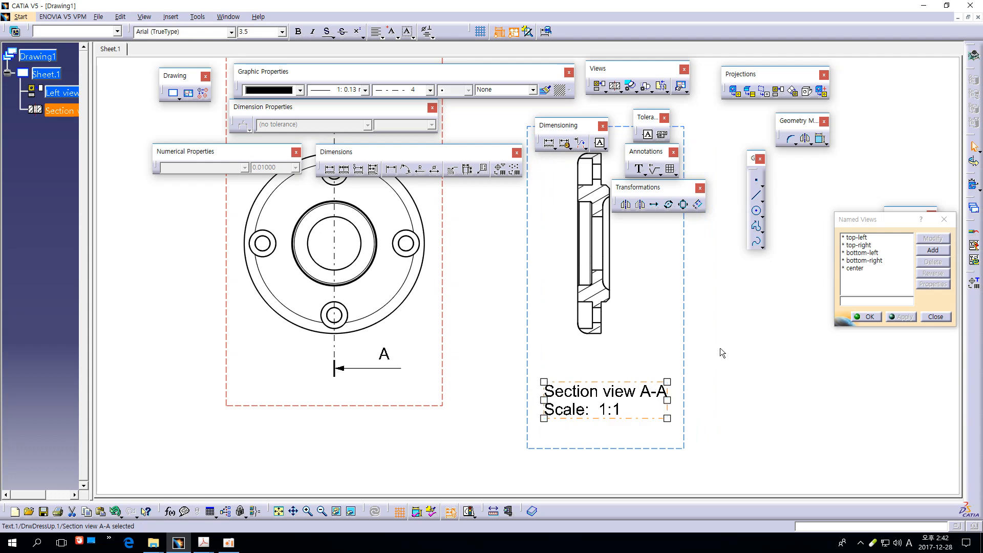
left_click(722, 349)
mouse_move(728, 347)
middle_mouse_down()
mouse_move(727, 385)
mouse_move(713, 321)
mouse_move(697, 365)
middle_mouse_up()
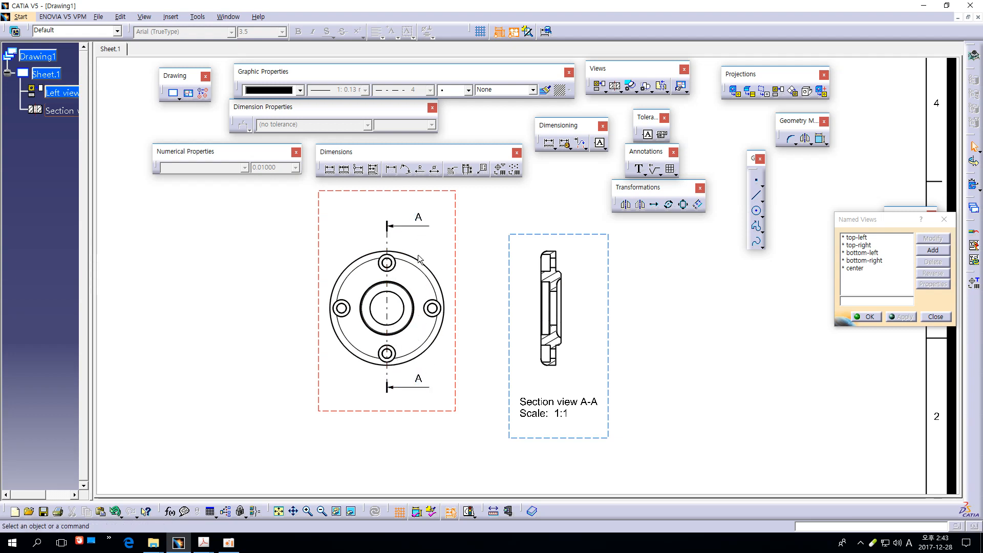
- Delete the A-A section callout from the round view and the name and scale label from the section view
mouse_move(686, 357)
middle_mouse_down()
mouse_move(657, 276)
mouse_move(654, 284)
middle_mouse_up()
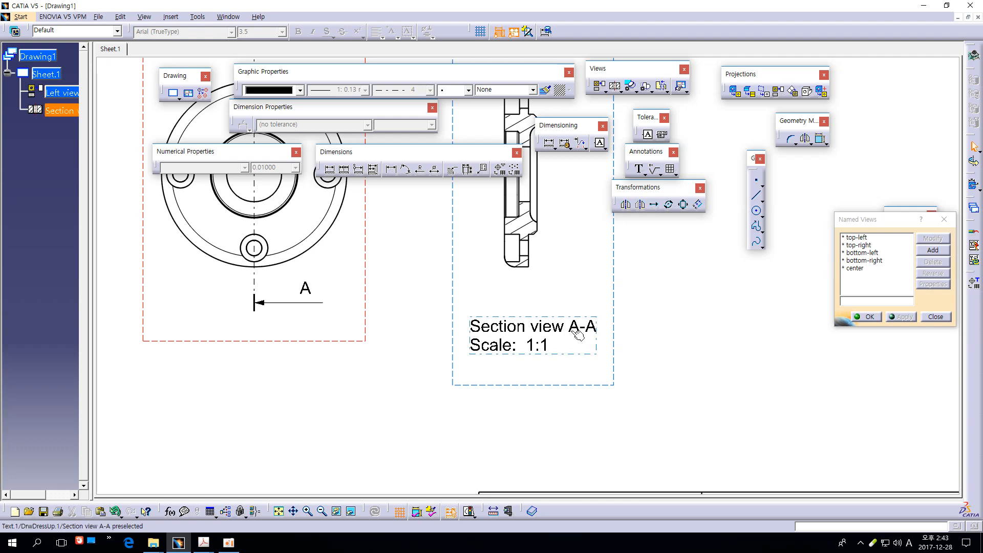
mouse_move(566, 355)
middle_mouse_down()
mouse_move(620, 311)
mouse_move(560, 268)
middle_mouse_up()
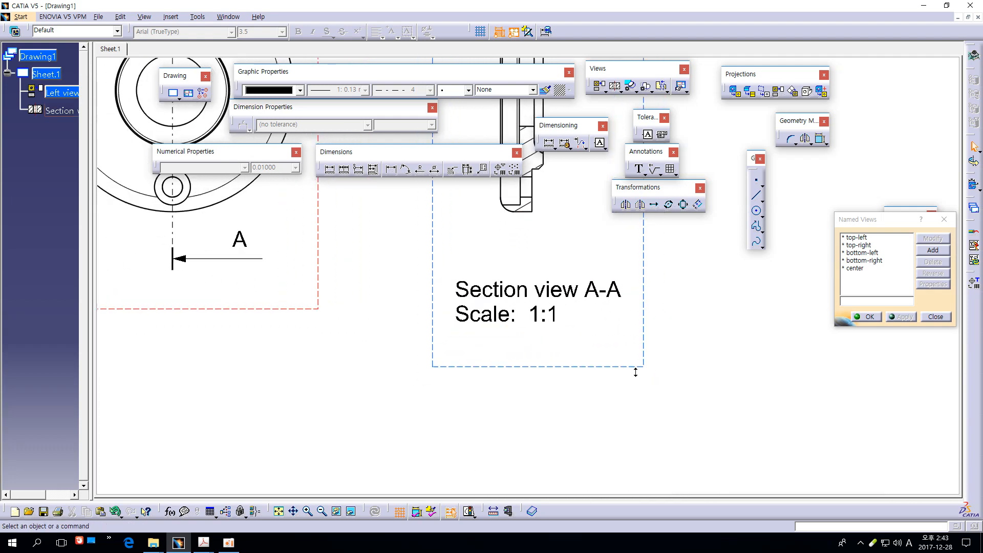
middle_click_drag(636, 373, 643, 407)
mouse_move(654, 336)
middle_mouse_down()
mouse_move(649, 374)
mouse_move(652, 363)
middle_mouse_up()
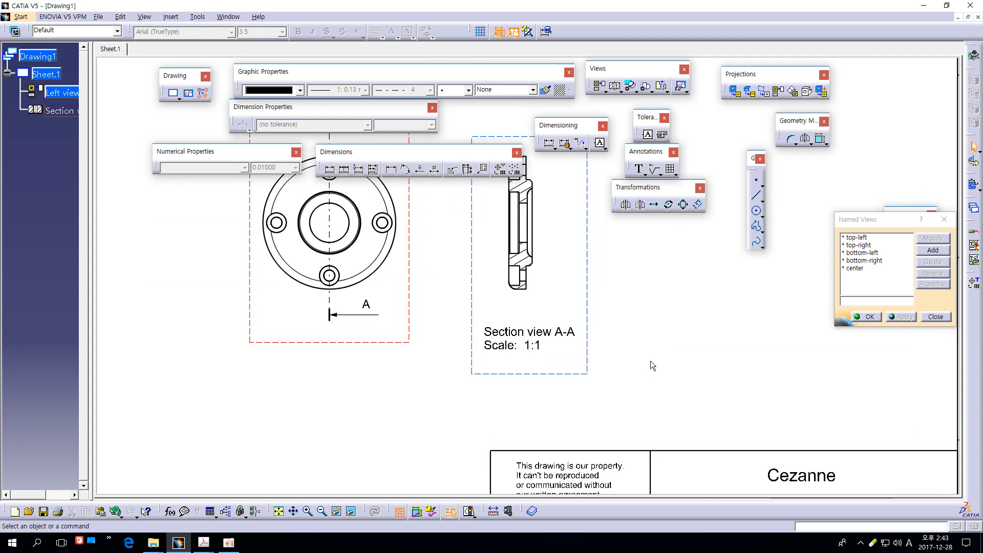
middle_click_drag(400, 210, 461, 279)
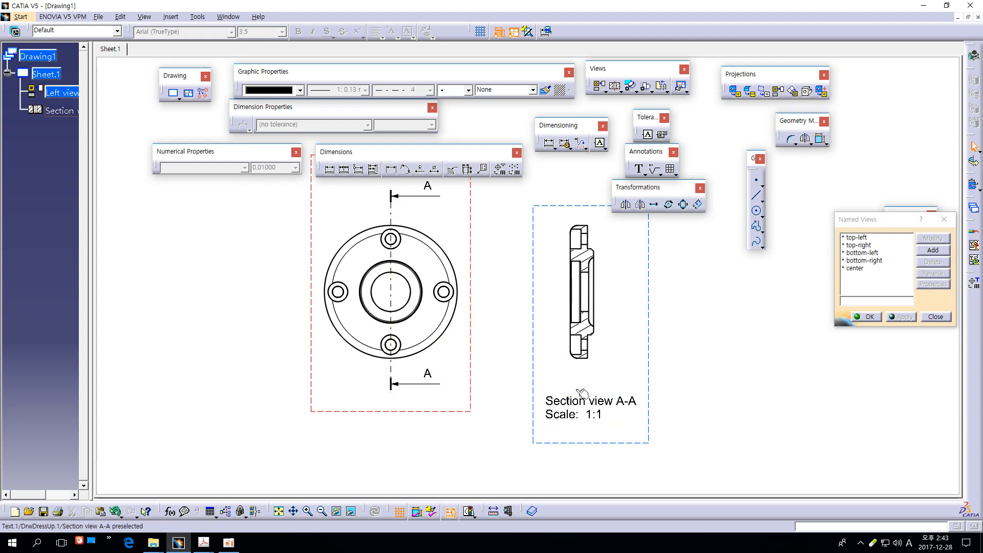
left_click(395, 214)
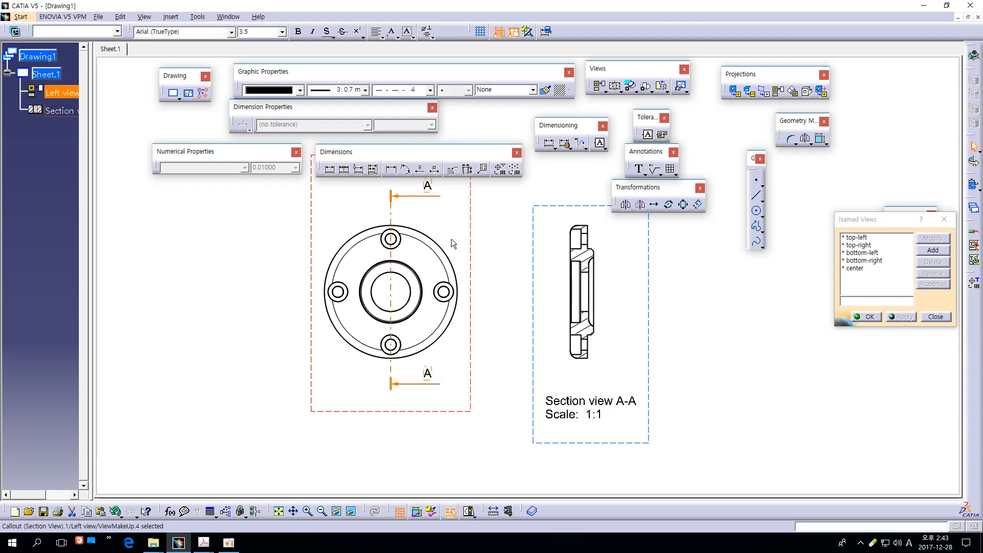
key("Delete")
left_click(566, 412)
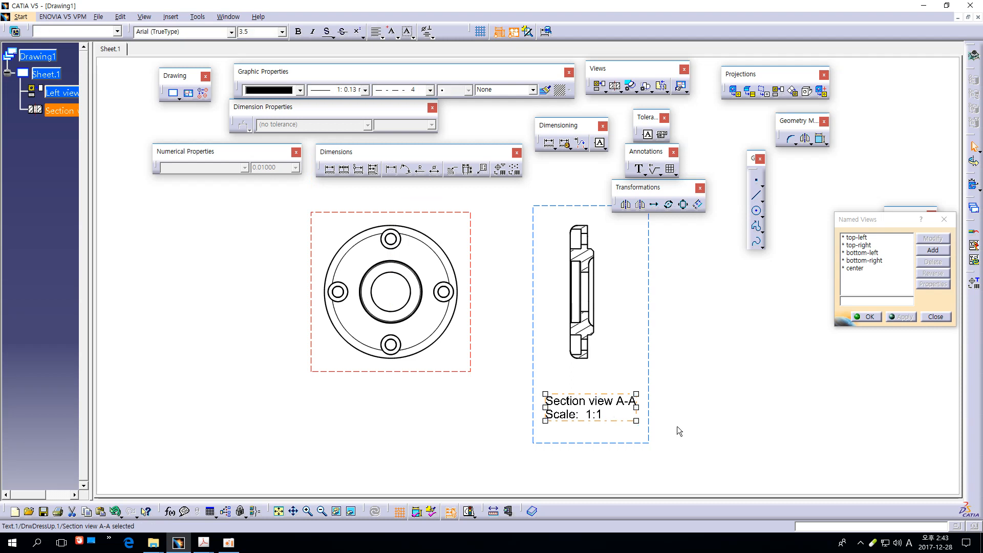
key("Delete")
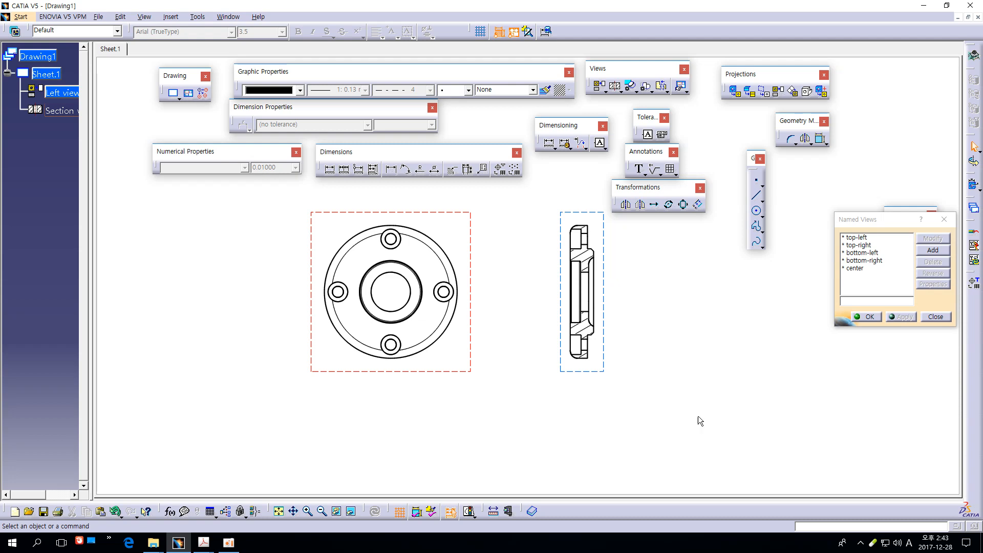
- Change the section view's hatching to the STD 5 pattern with a 45-degree angle
mouse_move(694, 367)
middle_mouse_down()
mouse_move(623, 385)
mouse_move(613, 292)
mouse_move(593, 340)
mouse_move(617, 339)
mouse_move(571, 274)
middle_mouse_up()
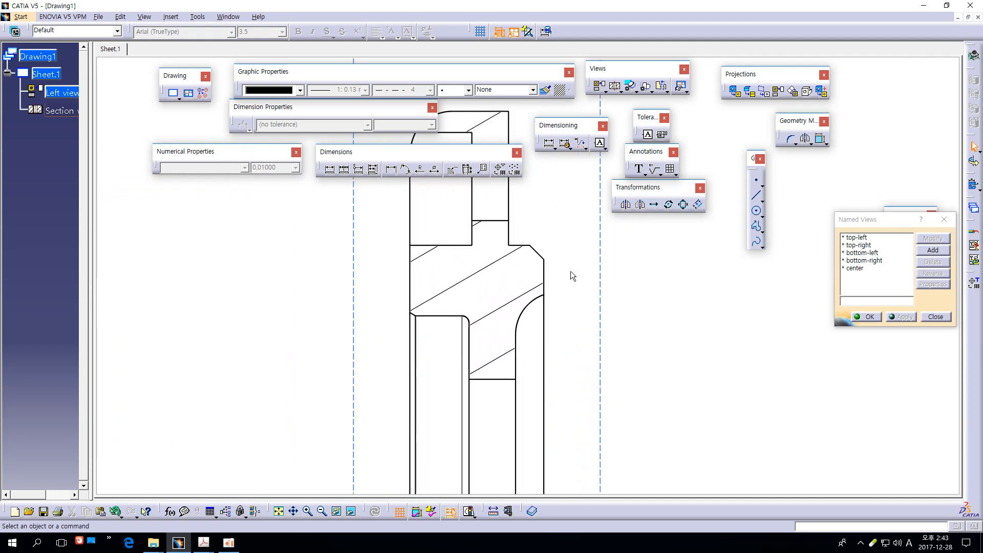
double_click(498, 267)
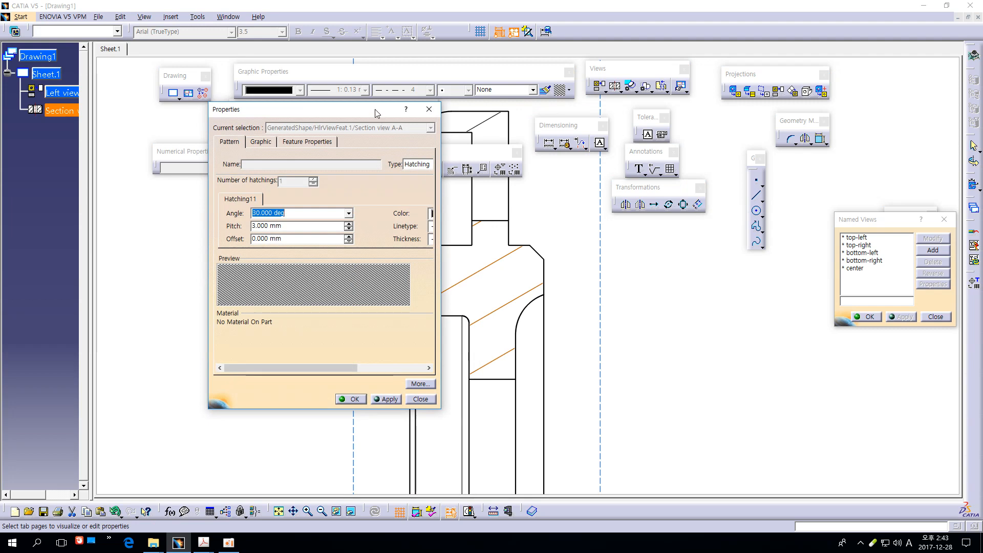
left_click_drag(375, 113, 657, 82)
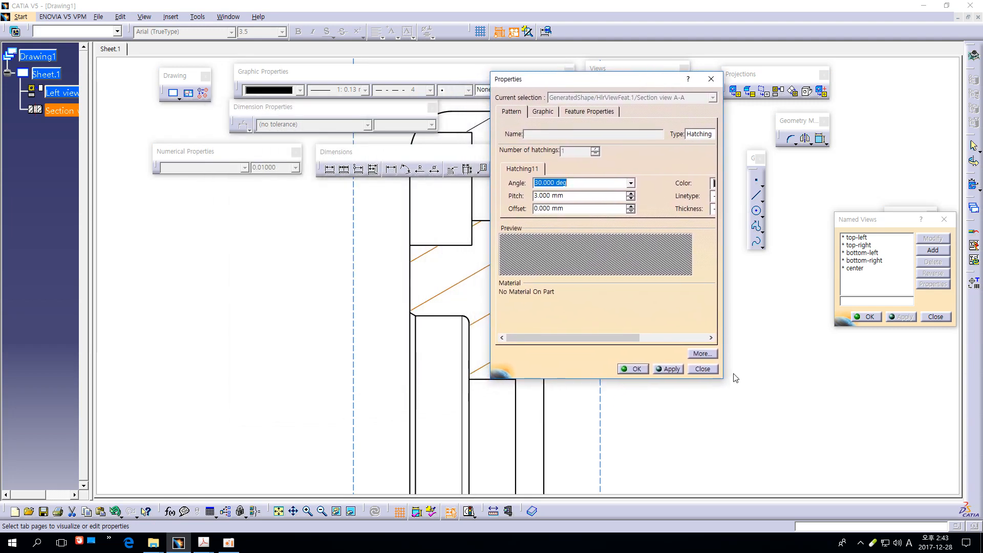
left_click_drag(726, 379, 813, 425)
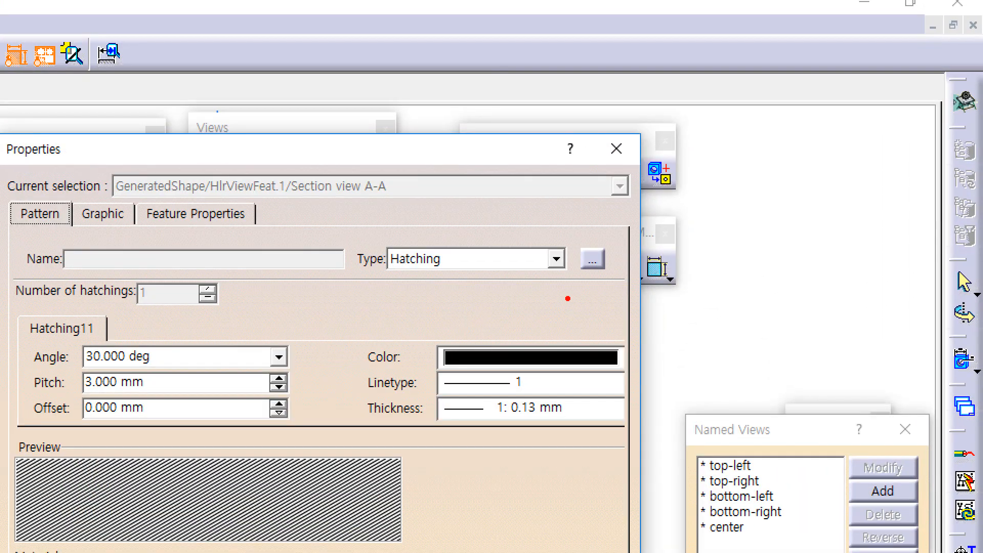
mouse_move(569, 299)
left_mouse_down()
mouse_move(617, 273)
mouse_move(572, 231)
mouse_move(589, 292)
left_mouse_up()
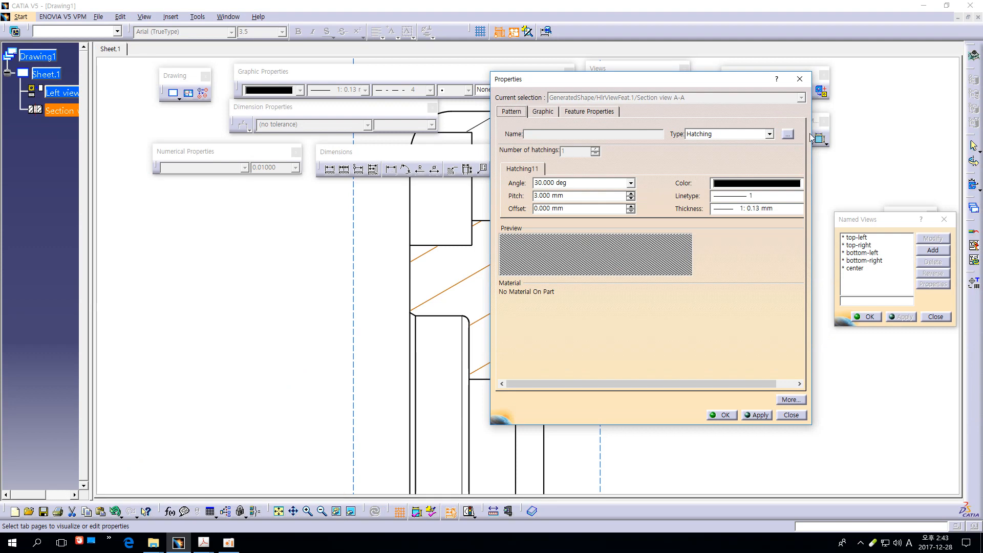
left_click(788, 135)
left_click_drag(792, 172, 550, 82)
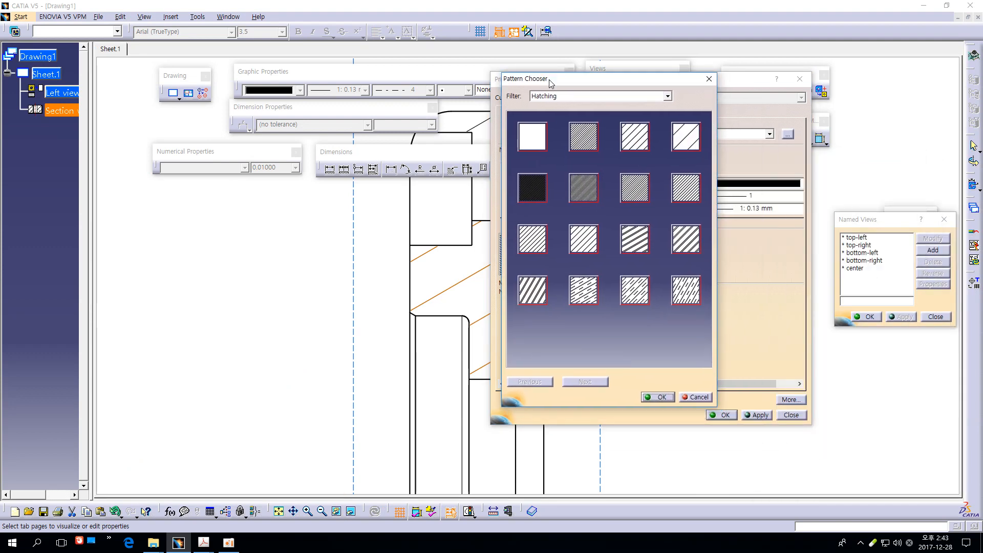
left_click(589, 135)
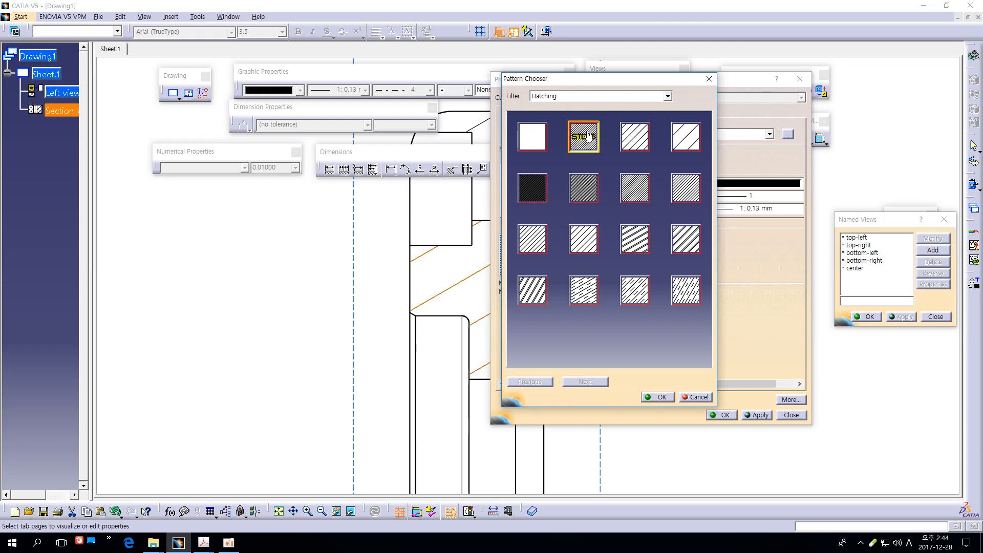
left_click(664, 398)
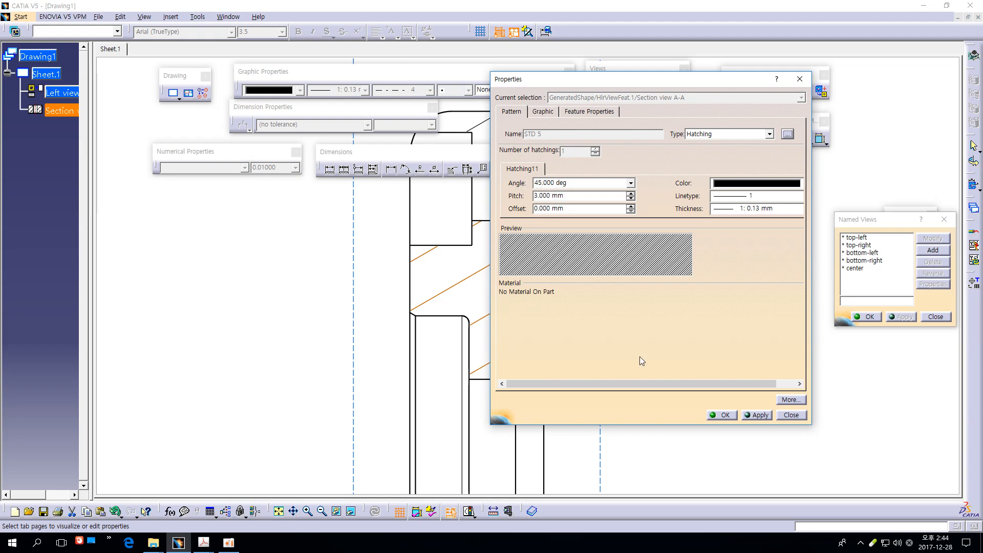
left_click(719, 417)
left_click(694, 378)
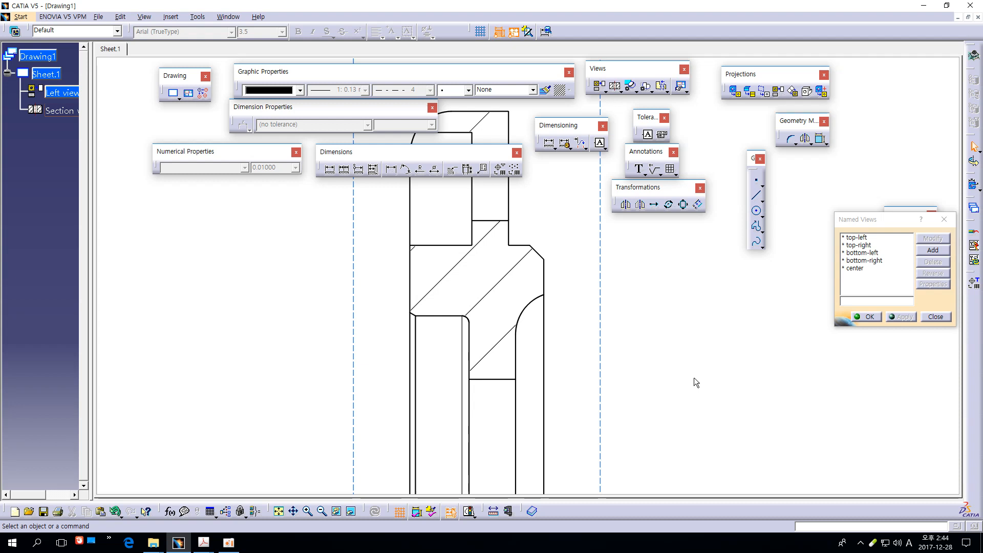
- Set the pitch of the section view's hatching to 2 mm
mouse_move(670, 289)
middle_mouse_down("ctrl")
mouse_move(665, 360)
mouse_move(649, 344)
mouse_move(652, 313)
middle_mouse_up("ctrl")
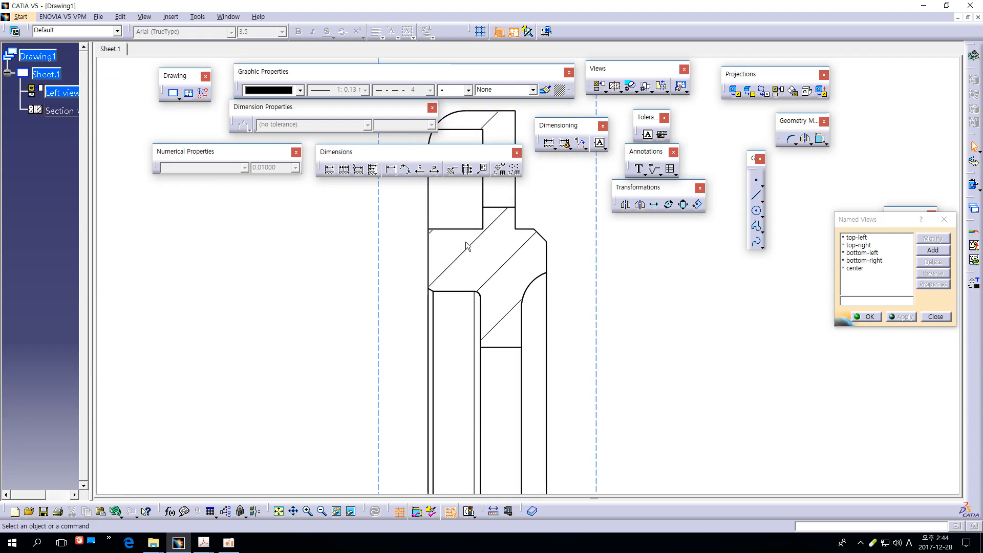
double_click(510, 264)
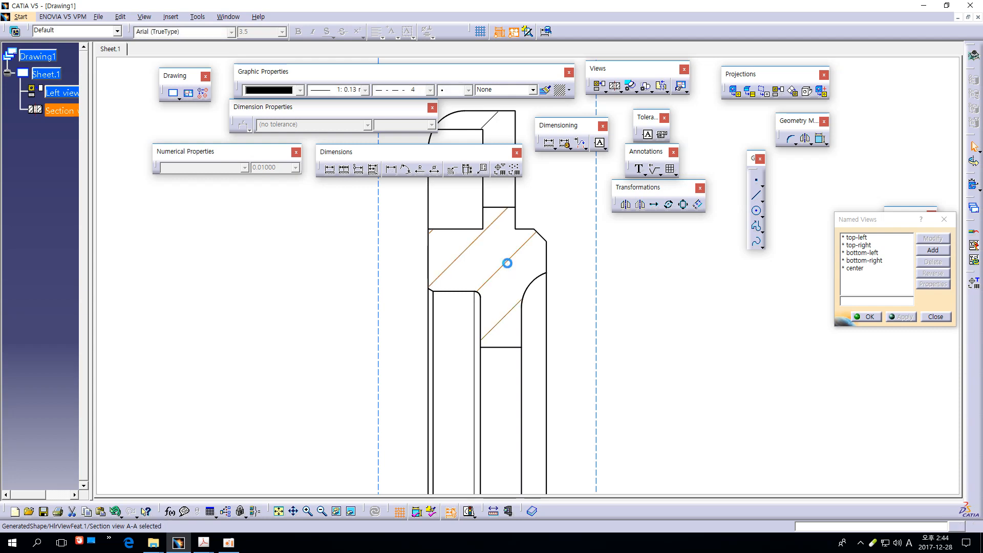
key("Tab")
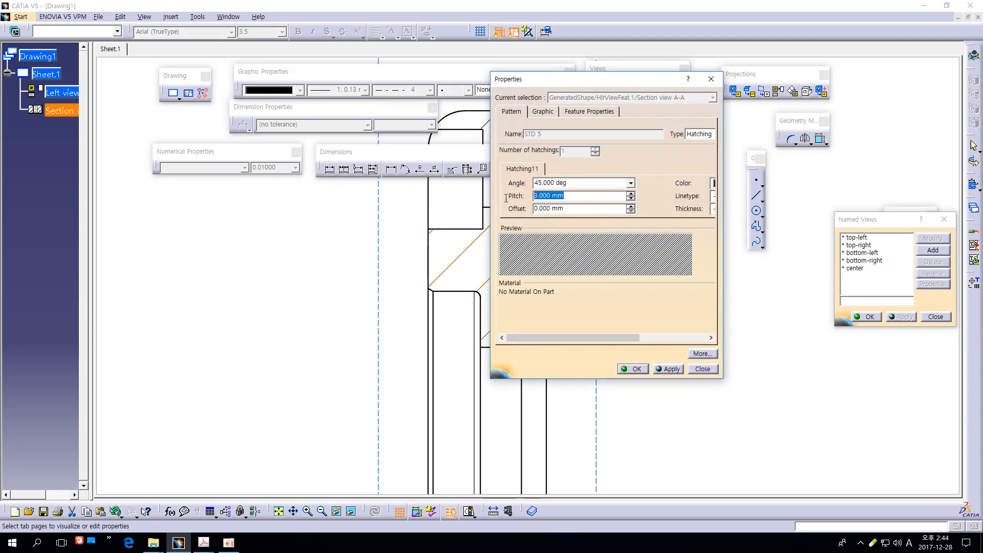
type("2")
key("Return")
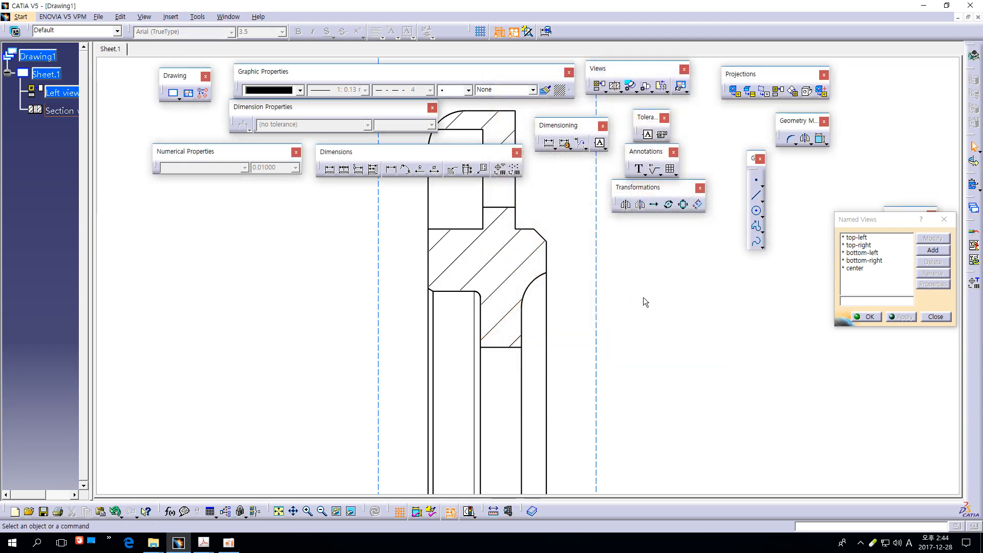
mouse_move(639, 307)
middle_mouse_down("ctrl")
mouse_move(638, 386)
mouse_move(641, 301)
middle_mouse_up("ctrl")
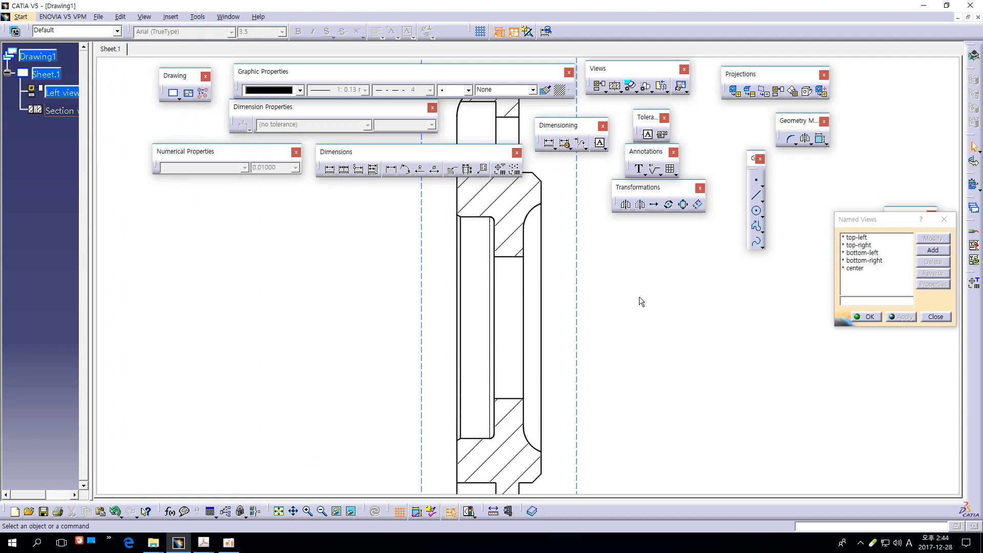
mouse_move(639, 296)
middle_mouse_down("ctrl")
mouse_move(630, 275)
mouse_move(524, 278)
mouse_move(530, 285)
mouse_move(501, 253)
middle_mouse_up("ctrl")
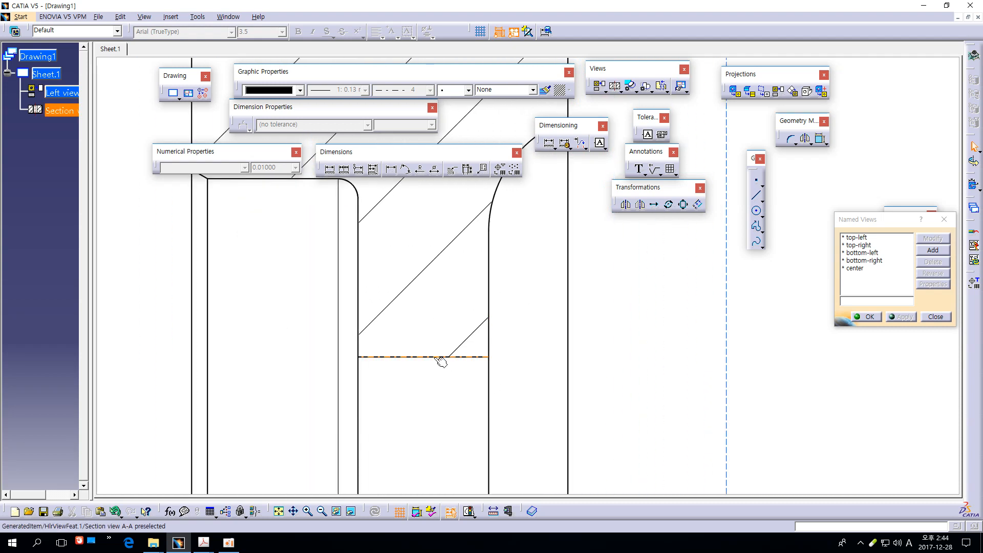
middle_click_drag(409, 405, 477, 469)
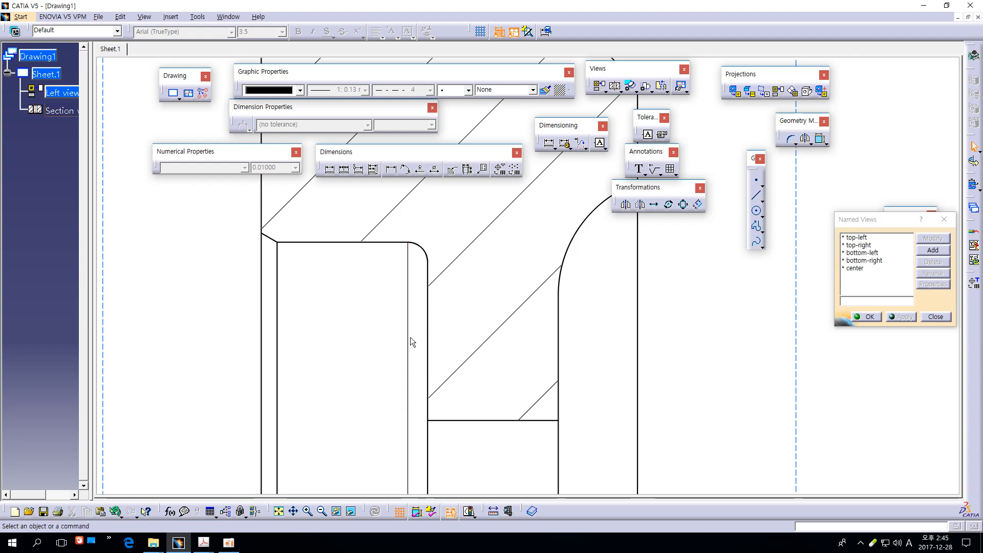
- Turn off the display of fillets in the section view's properties
mouse_move(410, 339)
middle_mouse_down("ctrl")
mouse_move(407, 416)
mouse_move(420, 430)
middle_mouse_up("ctrl")
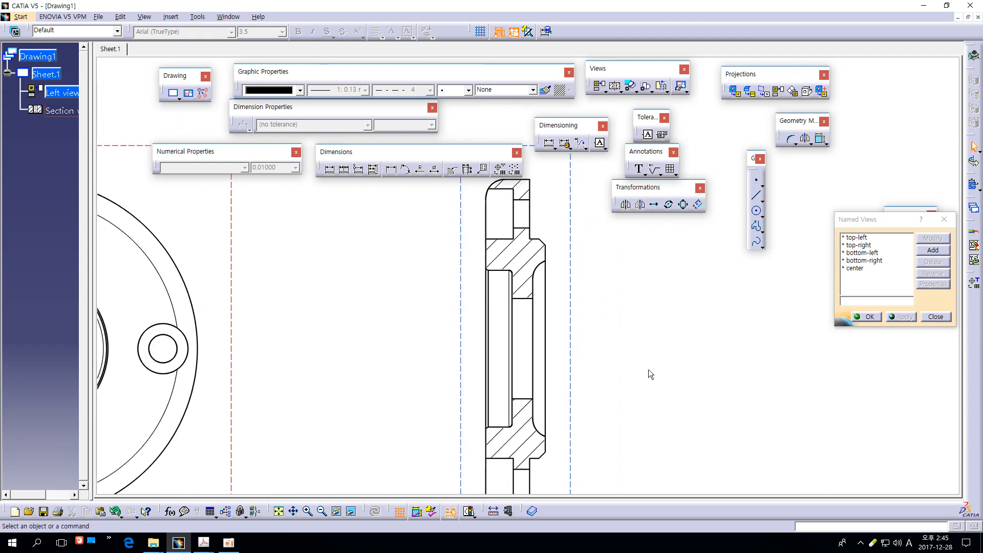
mouse_move(651, 374)
middle_mouse_down("ctrl")
mouse_move(595, 338)
mouse_move(596, 377)
middle_mouse_up("ctrl")
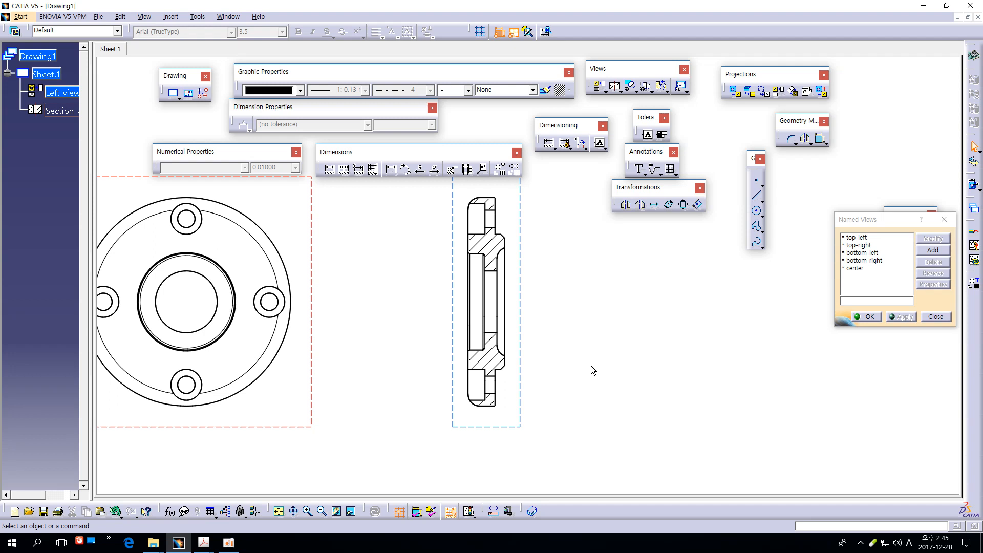
right_click(522, 216)
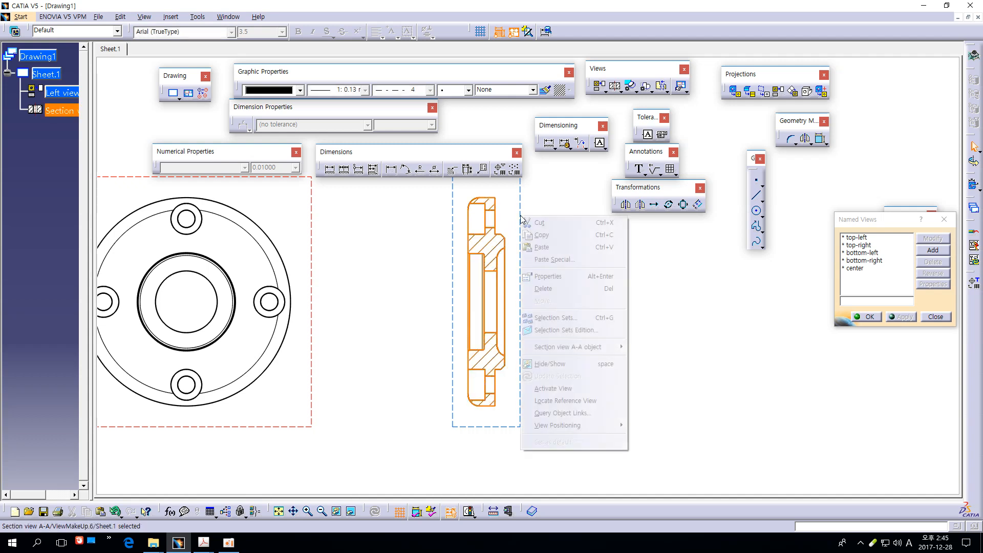
left_click(568, 276)
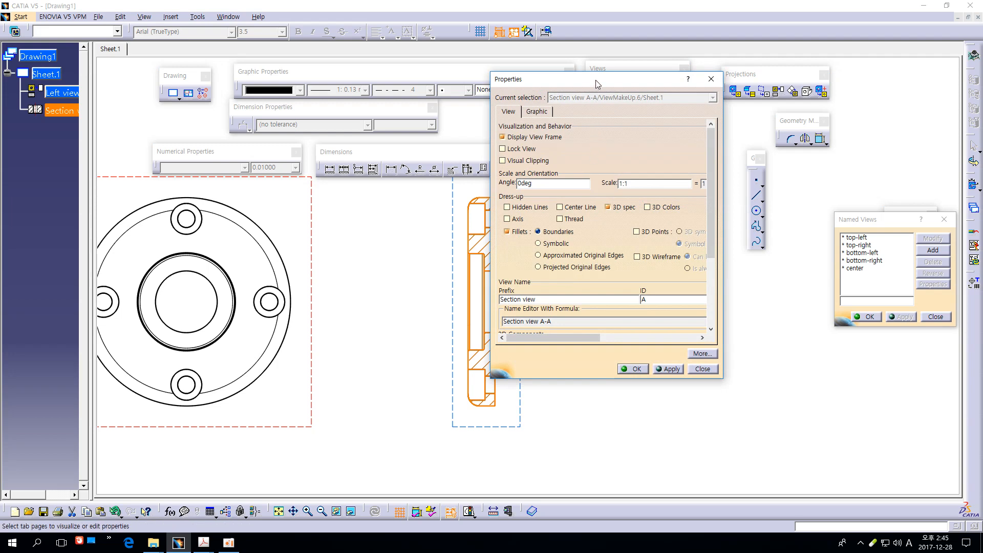
left_click_drag(595, 80, 653, 80)
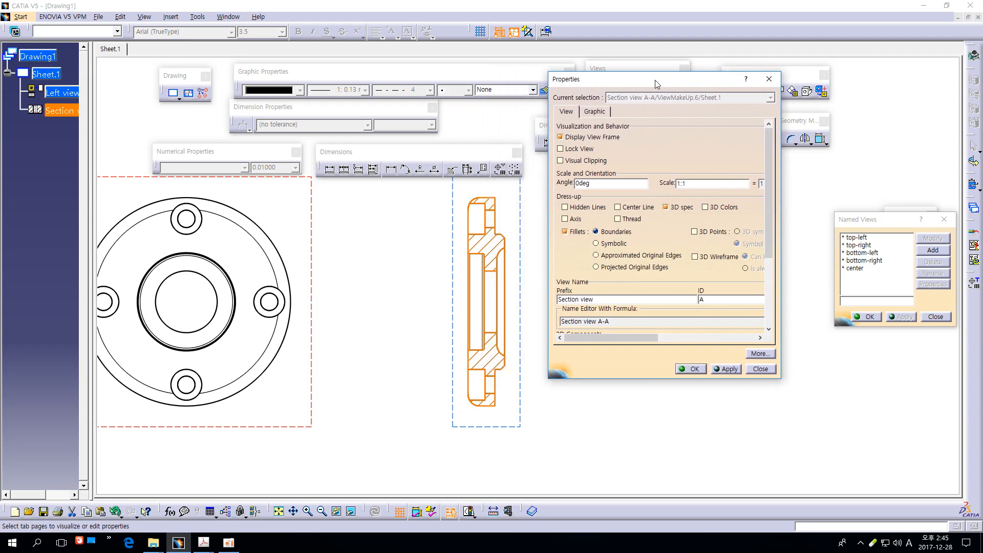
left_click(573, 232)
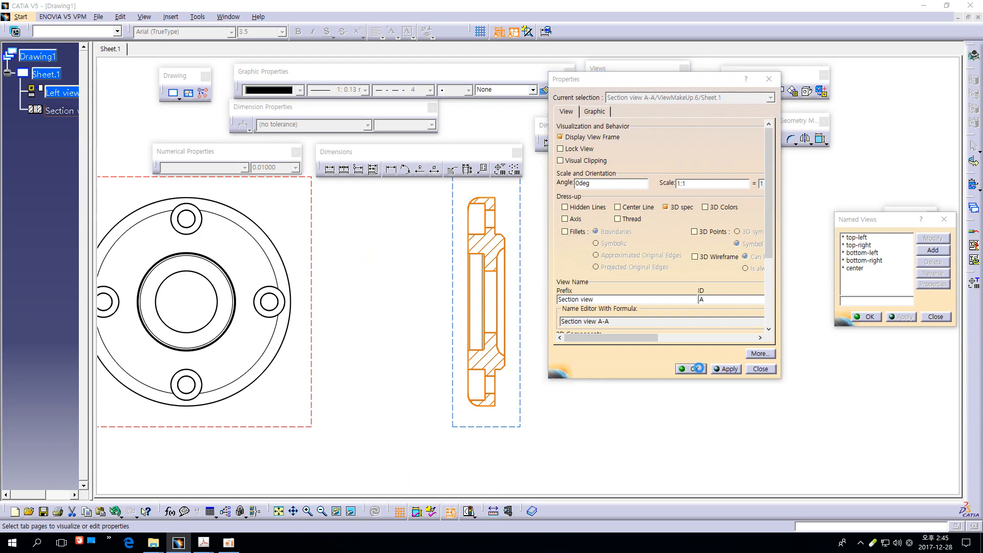
left_click(706, 368)
left_click(657, 369)
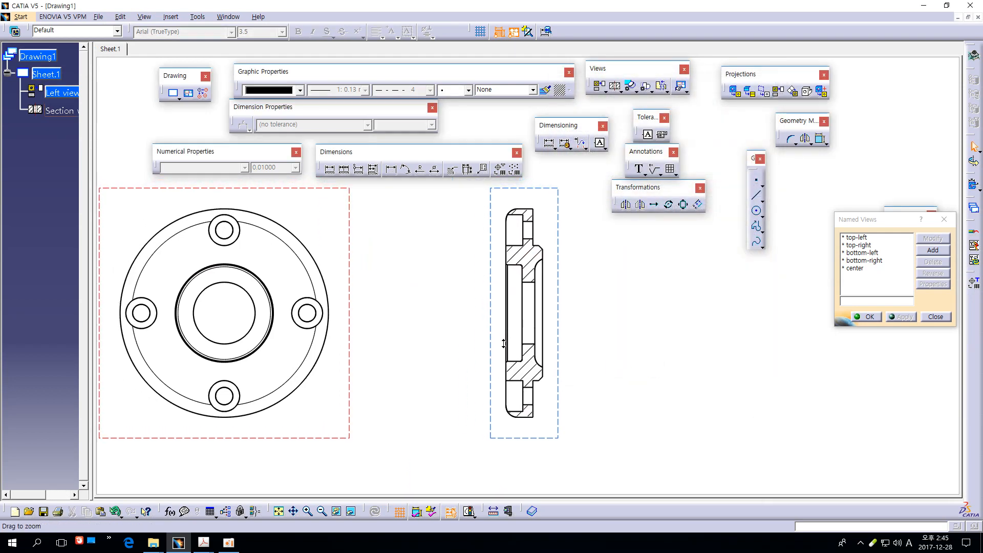
- Turn the section view's fillet display back on with the Boundaries option
mouse_move(480, 338)
middle_mouse_down("ctrl")
mouse_move(520, 205)
mouse_move(518, 220)
mouse_move(599, 333)
mouse_move(597, 310)
mouse_move(595, 355)
middle_mouse_up("ctrl")
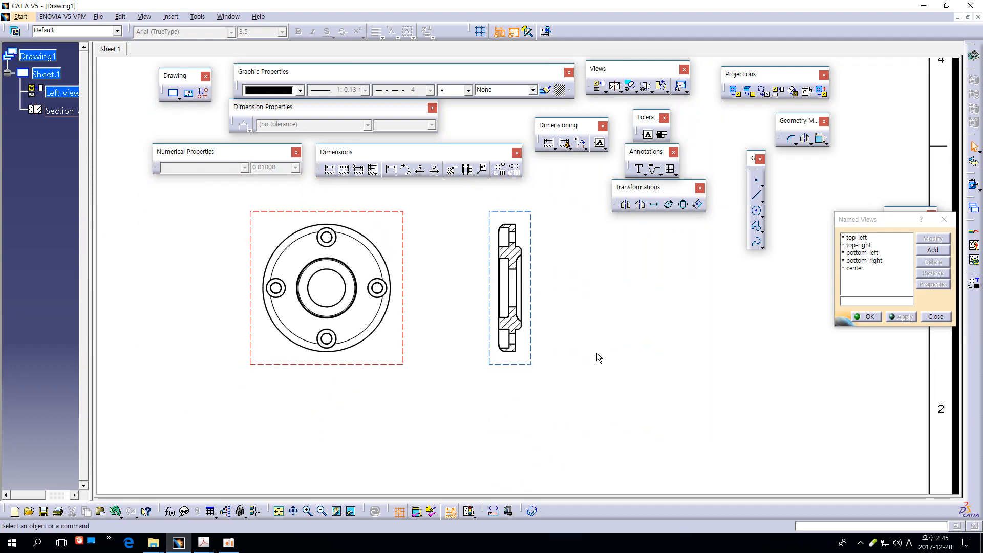
left_click(532, 241)
right_click(552, 235)
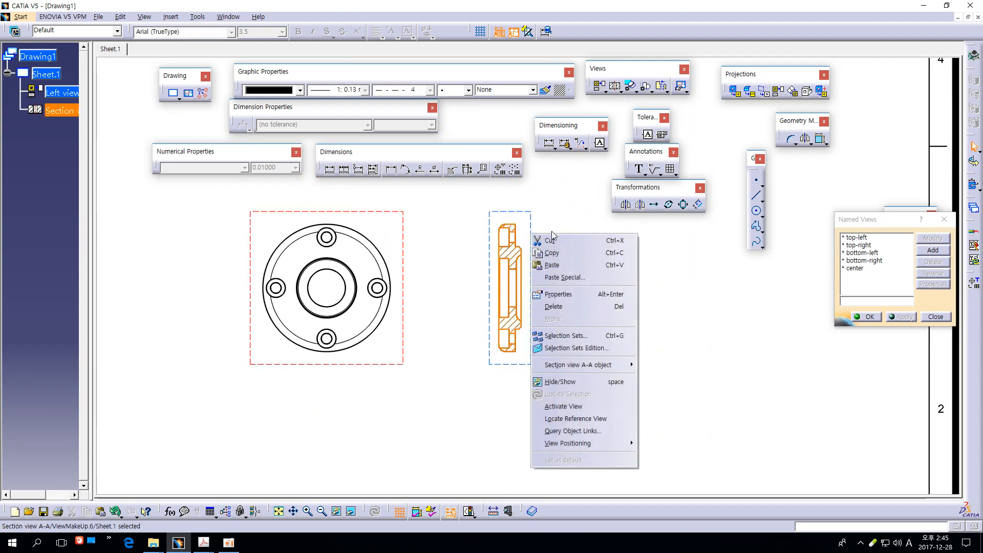
left_click(572, 295)
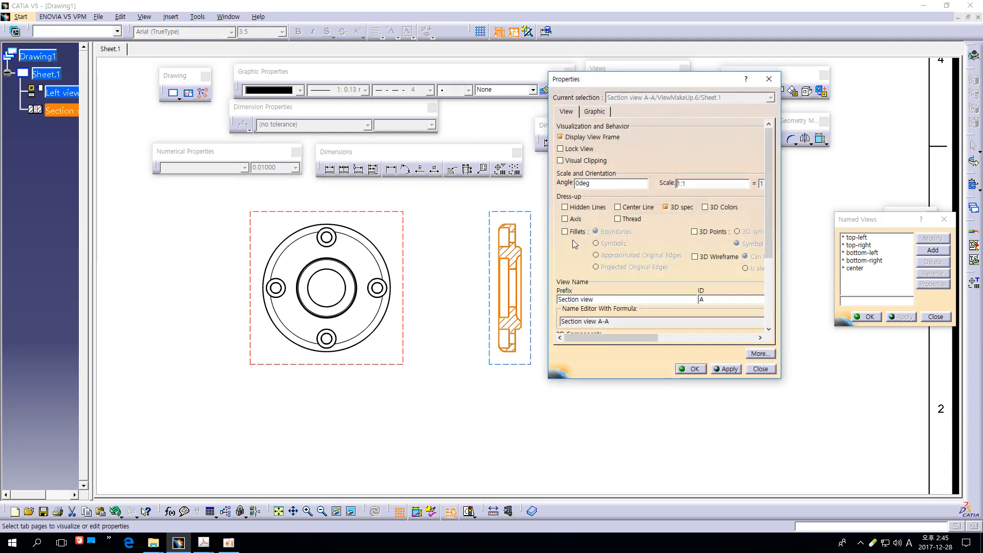
left_click(566, 232)
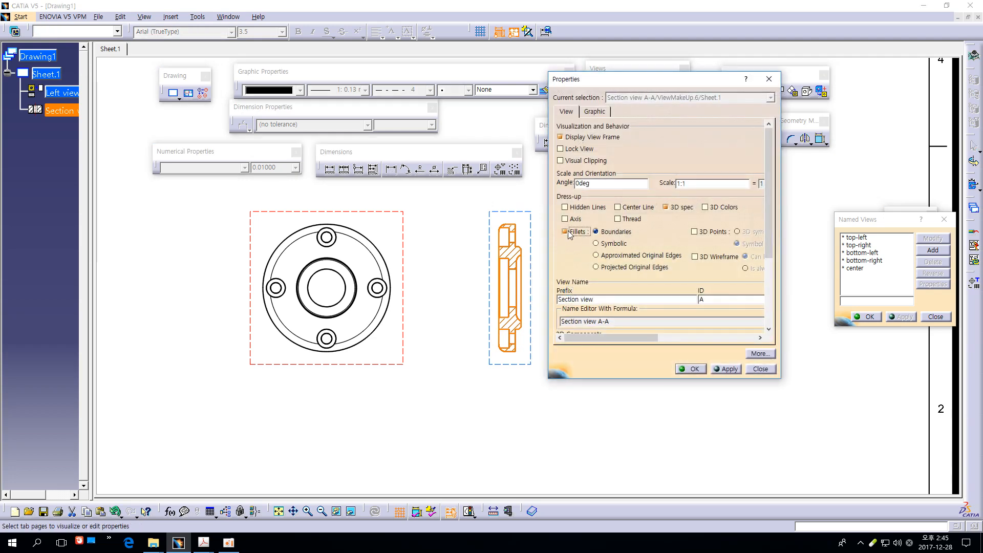
left_click(682, 369)
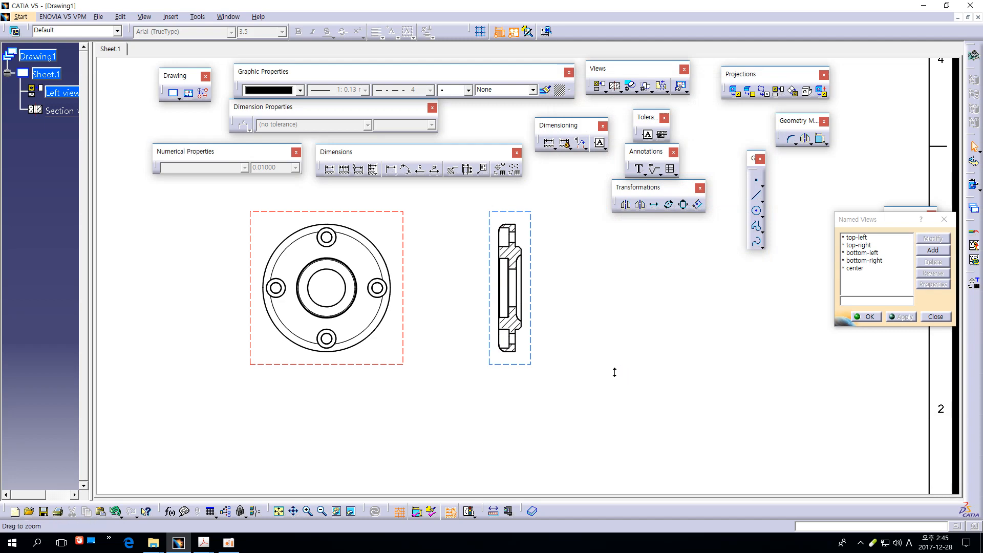
mouse_move(615, 371)
middle_mouse_down()
mouse_move(617, 259)
mouse_move(623, 346)
middle_mouse_up()
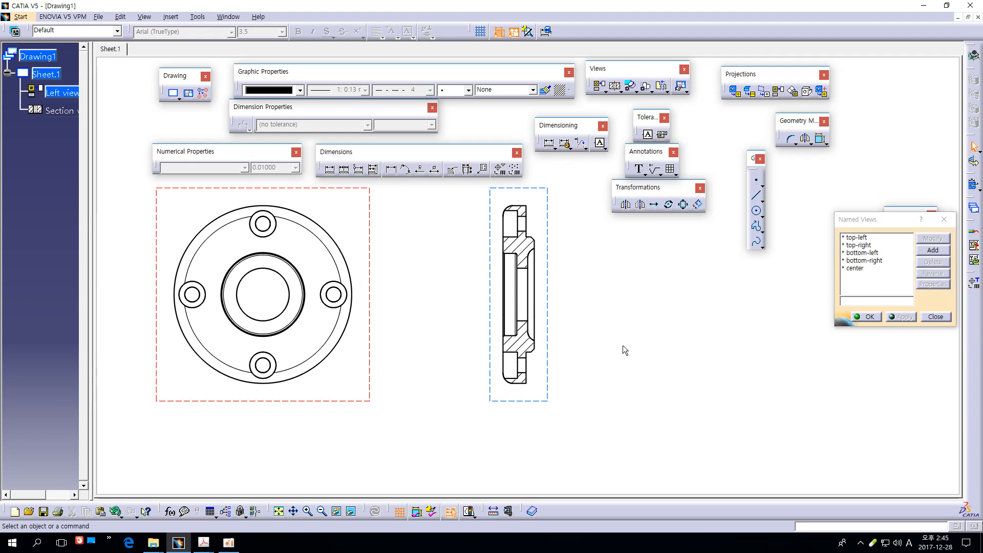
mouse_move(623, 345)
middle_mouse_down()
mouse_move(625, 358)
mouse_move(604, 368)
middle_mouse_up()
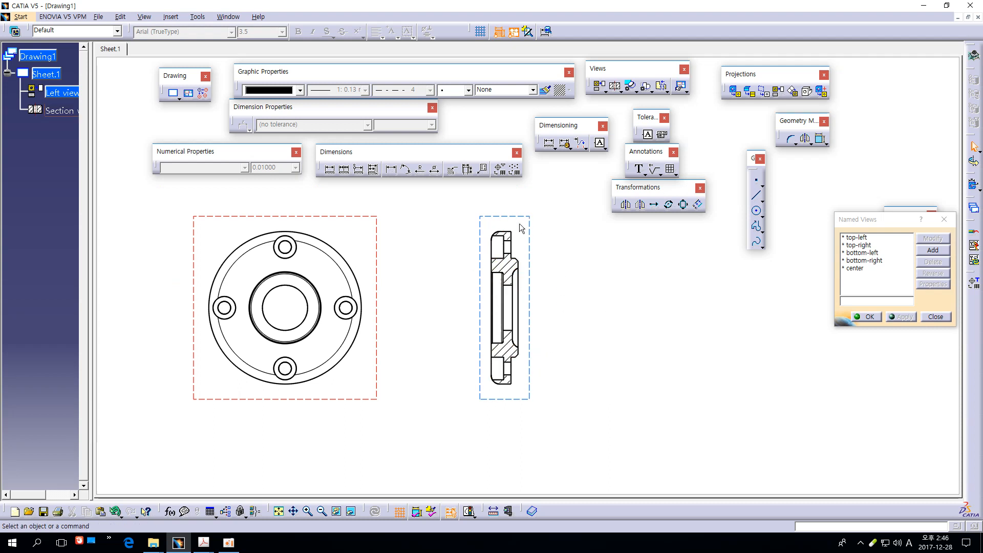
middle_click_drag(466, 360, 561, 350)
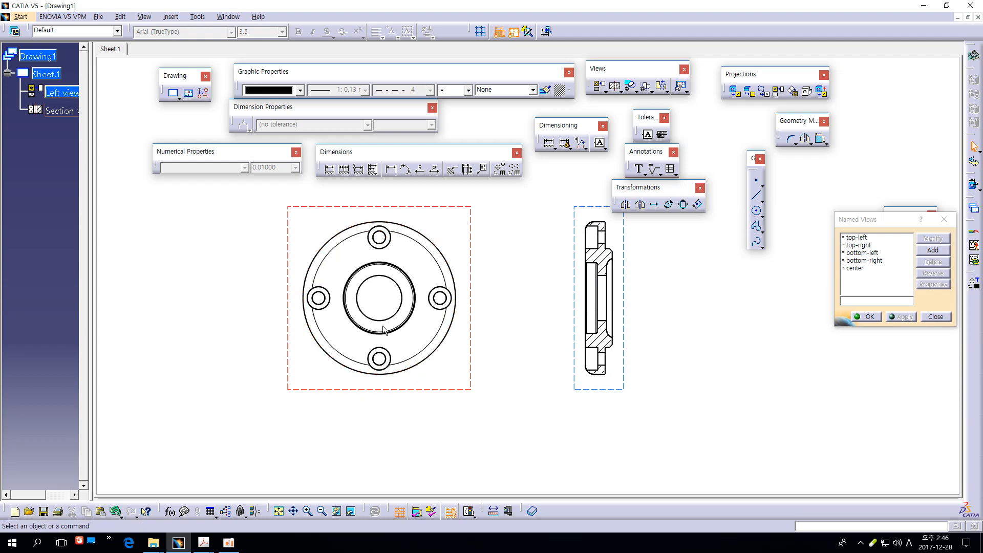
middle_click_drag(744, 322, 598, 357)
middle_click_drag(599, 357, 597, 282, "ctrl")
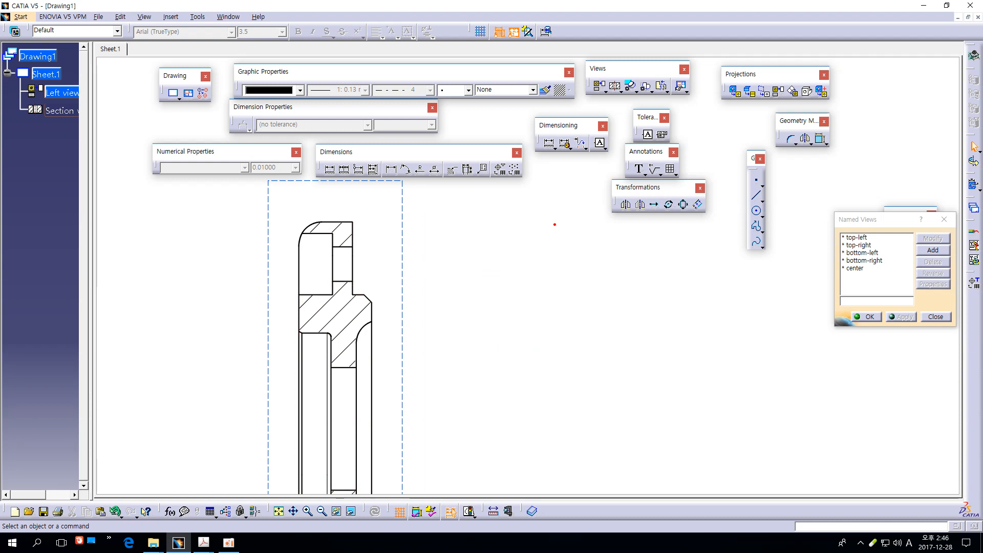
mouse_move(553, 211)
left_mouse_down()
mouse_move(488, 211)
mouse_move(447, 242)
mouse_move(491, 258)
mouse_move(553, 240)
mouse_move(556, 211)
mouse_move(550, 326)
left_mouse_up()
mouse_move(449, 254)
left_mouse_down()
mouse_move(449, 326)
mouse_move(485, 348)
mouse_move(558, 326)
left_mouse_up()
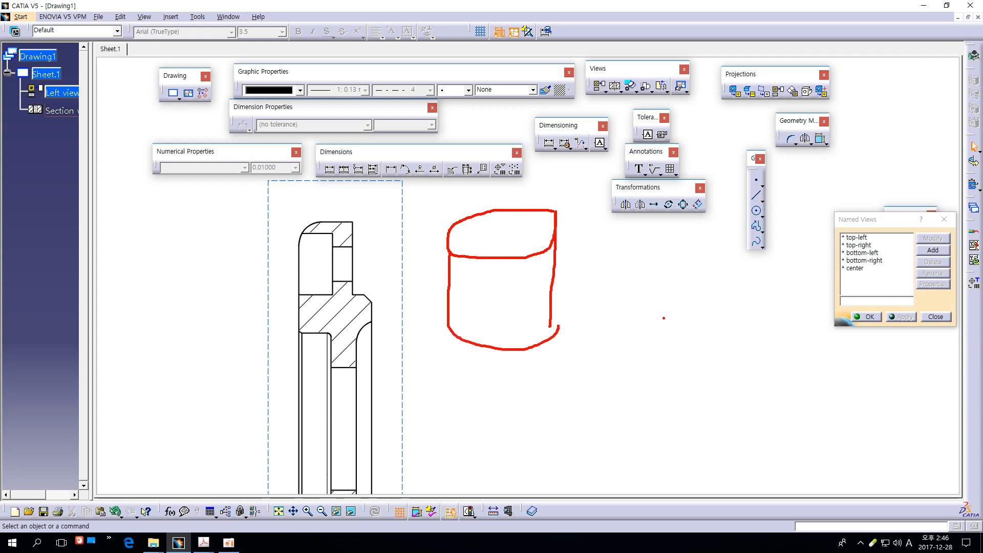
left_click_drag(648, 274, 648, 357)
mouse_move(648, 274)
left_mouse_down()
mouse_move(720, 276)
mouse_move(721, 358)
mouse_move(648, 359)
left_mouse_up()
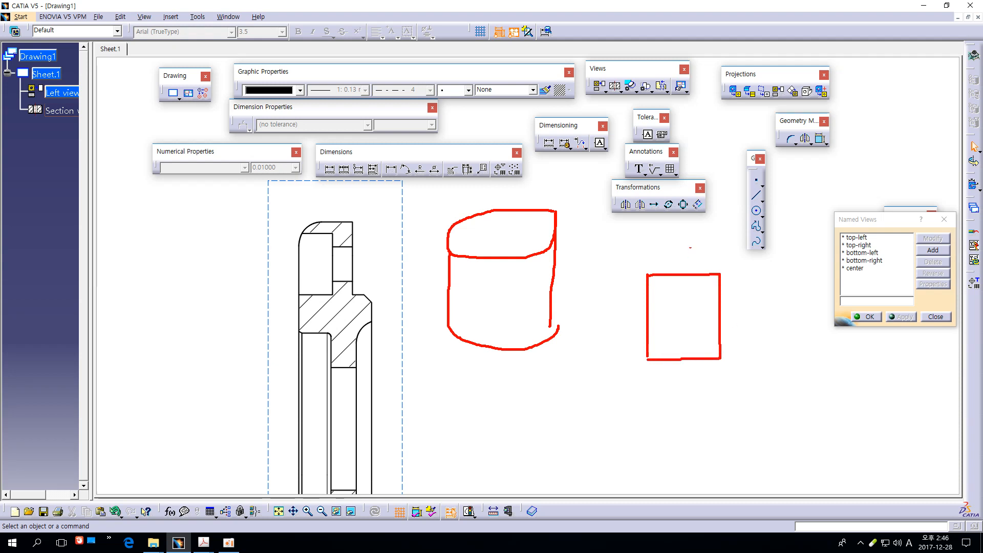
mouse_move(690, 137)
left_mouse_down()
mouse_move(666, 134)
mouse_move(635, 190)
mouse_move(707, 196)
mouse_move(694, 136)
left_mouse_up()
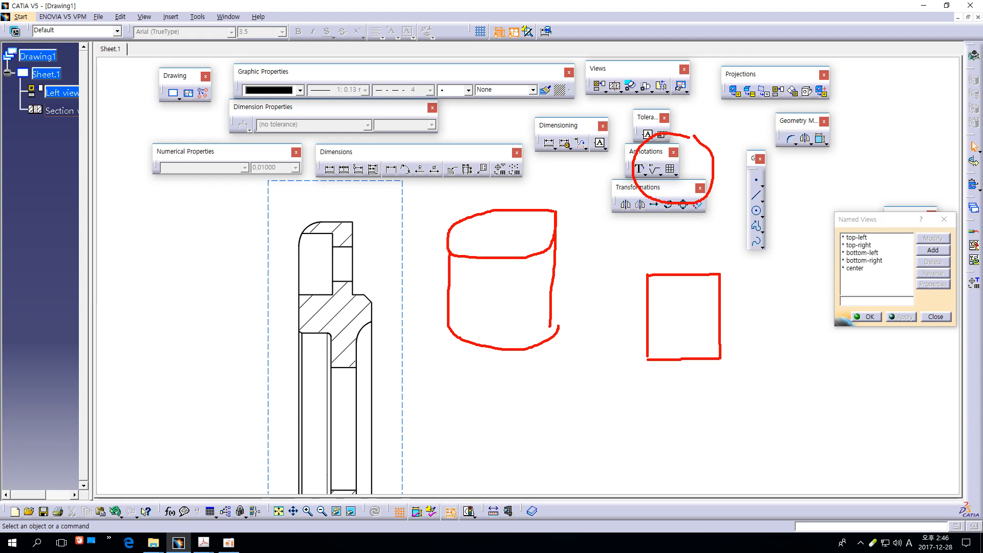
left_click_drag(617, 168, 729, 168)
left_click_drag(673, 117, 672, 227)
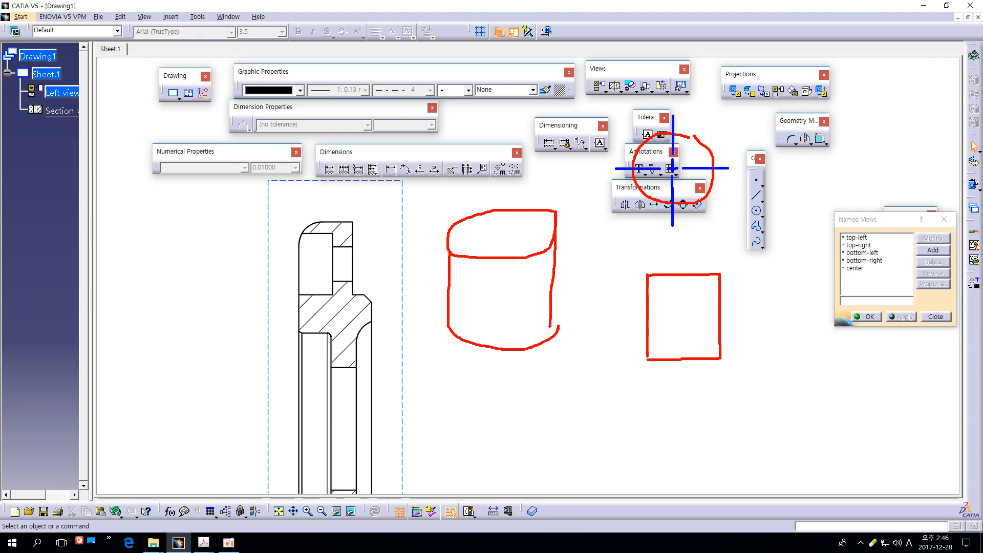
left_click_drag(680, 255, 682, 379)
mouse_move(729, 129)
left_mouse_down()
mouse_move(719, 137)
mouse_move(845, 129)
left_mouse_up()
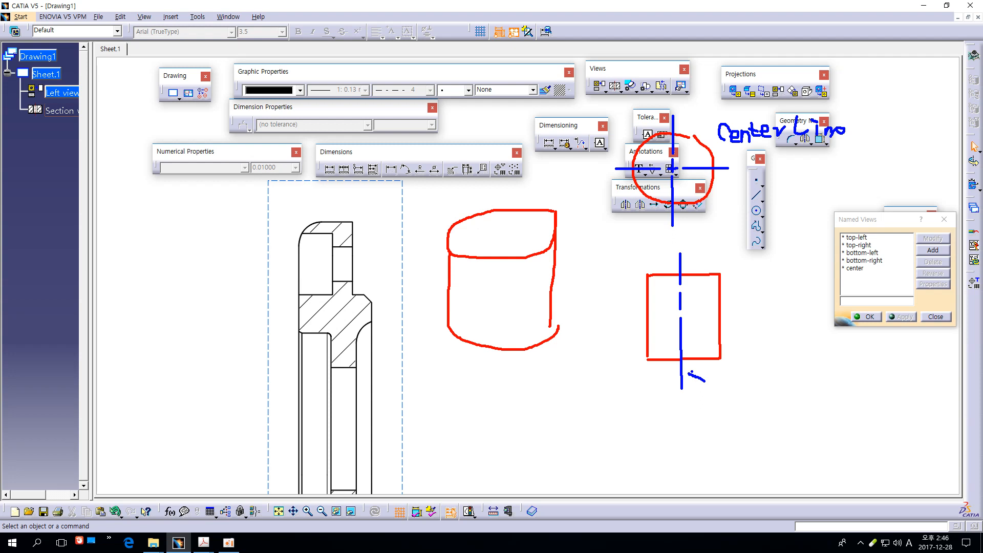
mouse_move(706, 382)
left_mouse_down()
mouse_move(688, 379)
mouse_move(735, 398)
mouse_move(762, 381)
mouse_move(762, 402)
left_mouse_up()
left_click(722, 391)
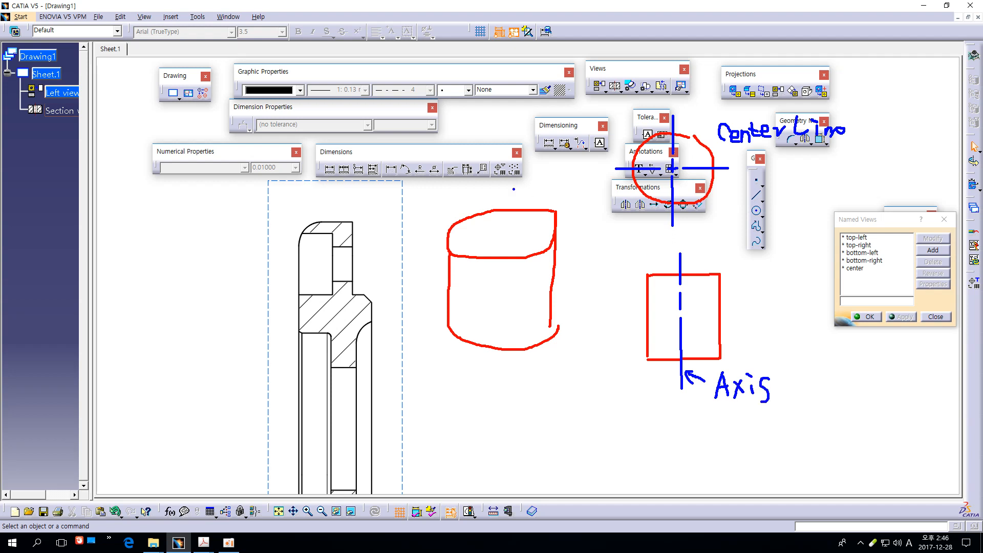
left_click_drag(501, 179, 497, 238)
left_click_drag(498, 295, 500, 405)
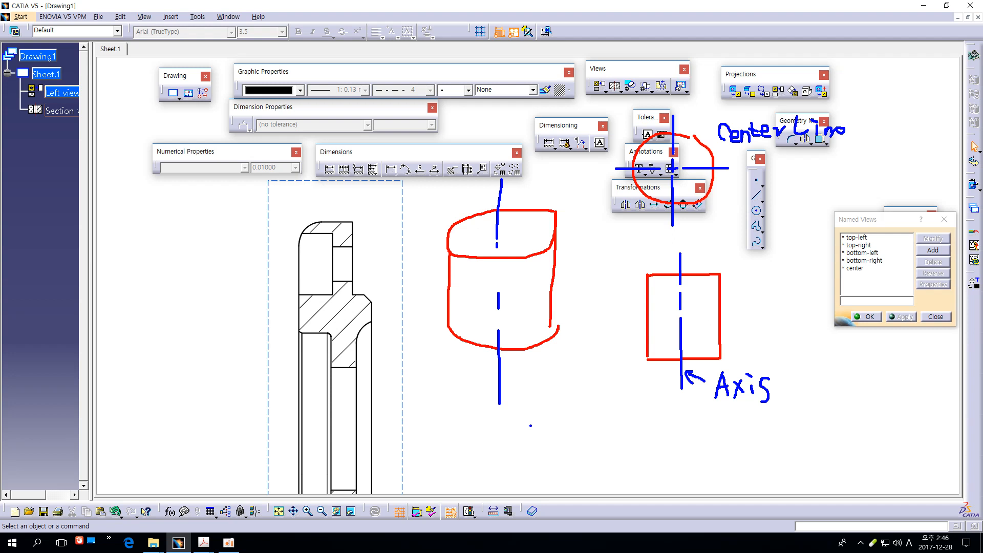
key("Escape")
- Enable the Axis dress-up for the section view so its holes and bore get axis lines
mouse_move(471, 319)
middle_mouse_down()
mouse_move(586, 262)
mouse_move(577, 308)
middle_mouse_up()
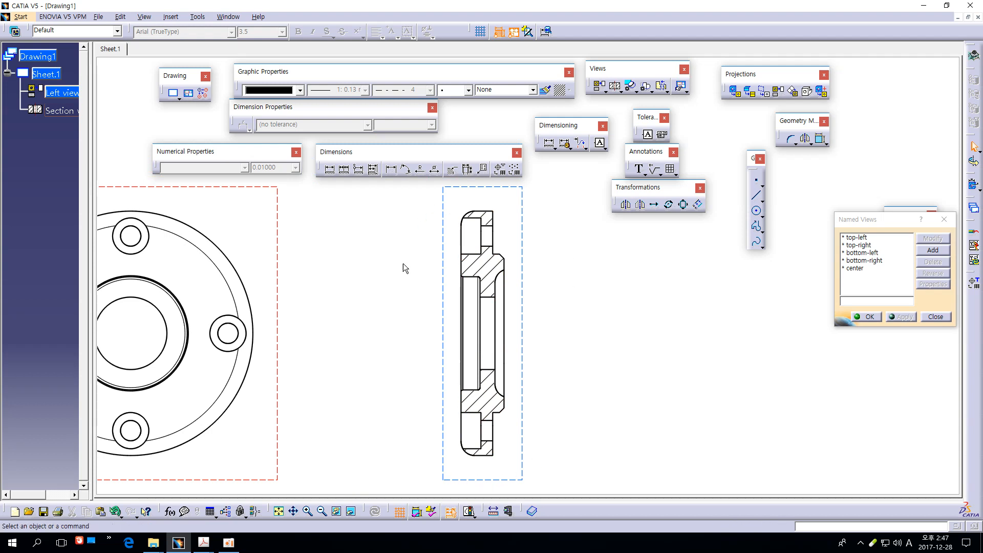
right_click(531, 225)
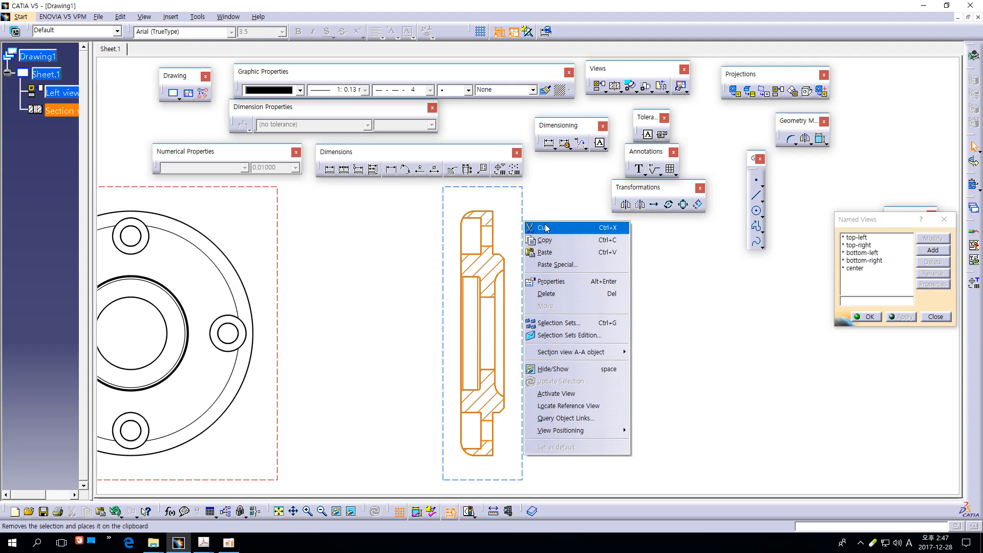
left_click(558, 281)
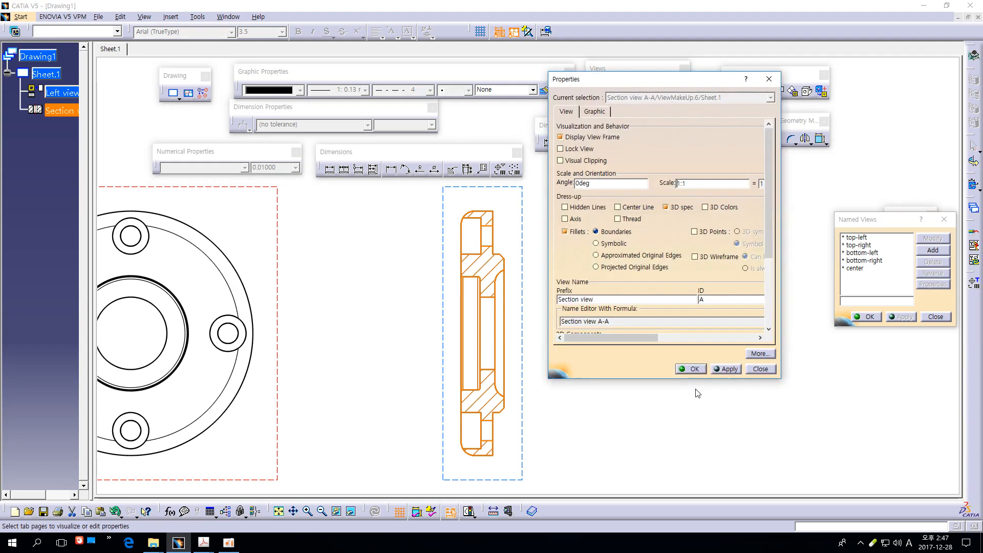
left_click(564, 219)
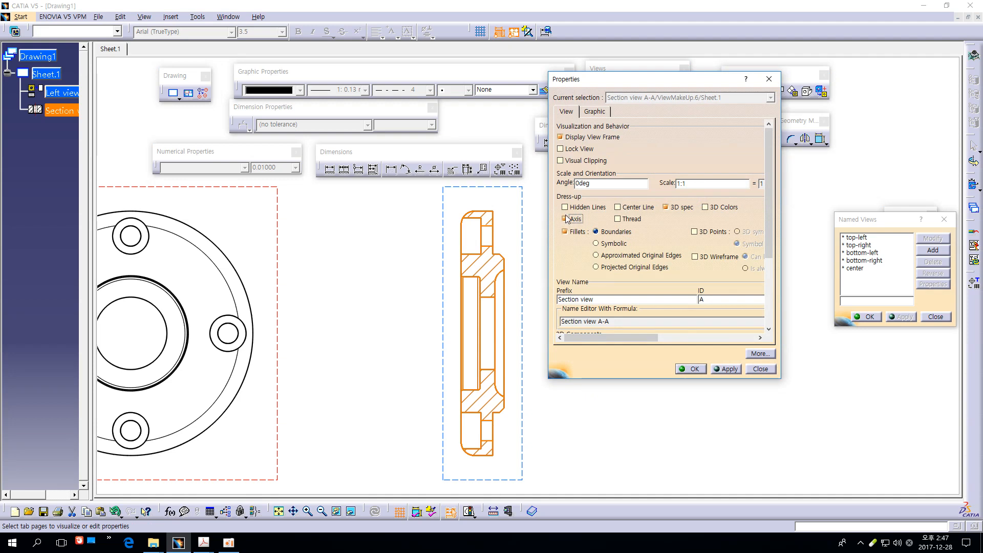
left_click(687, 369)
left_click(638, 363)
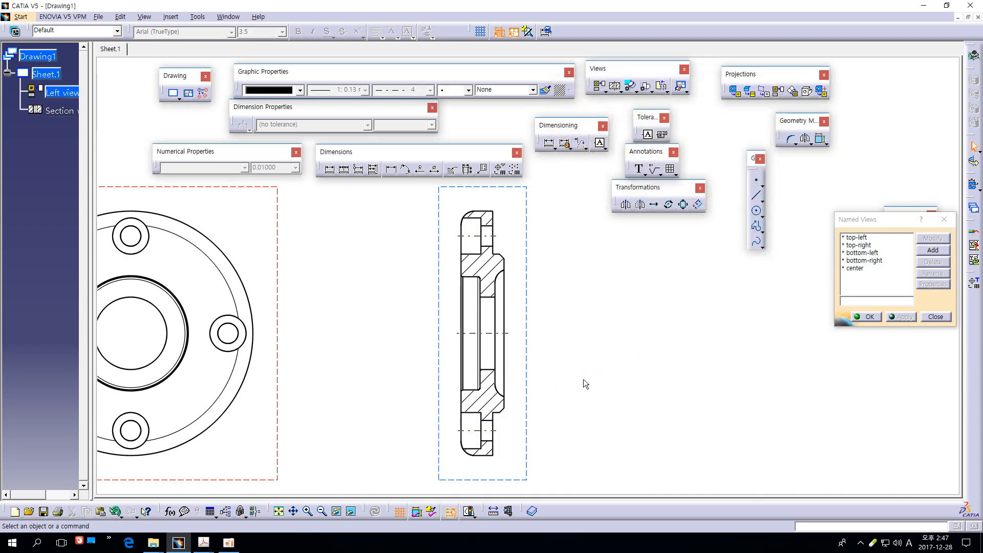
- Enable the Center Line dress-up for the round left view
middle_click_drag(584, 381, 636, 364)
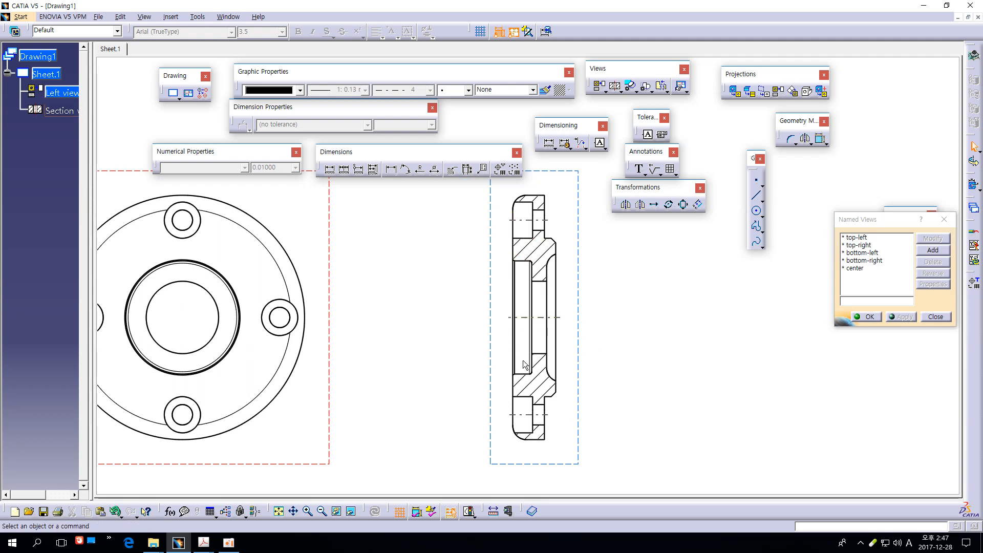
middle_click_drag(605, 379, 675, 376)
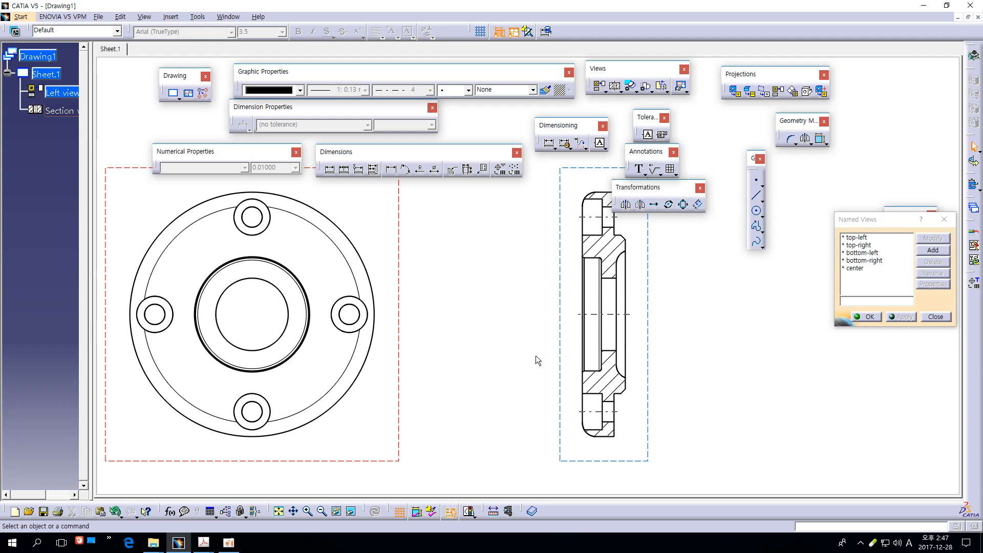
mouse_move(457, 349)
middle_mouse_down()
mouse_move(623, 355)
mouse_move(566, 353)
middle_mouse_up()
right_click(510, 240)
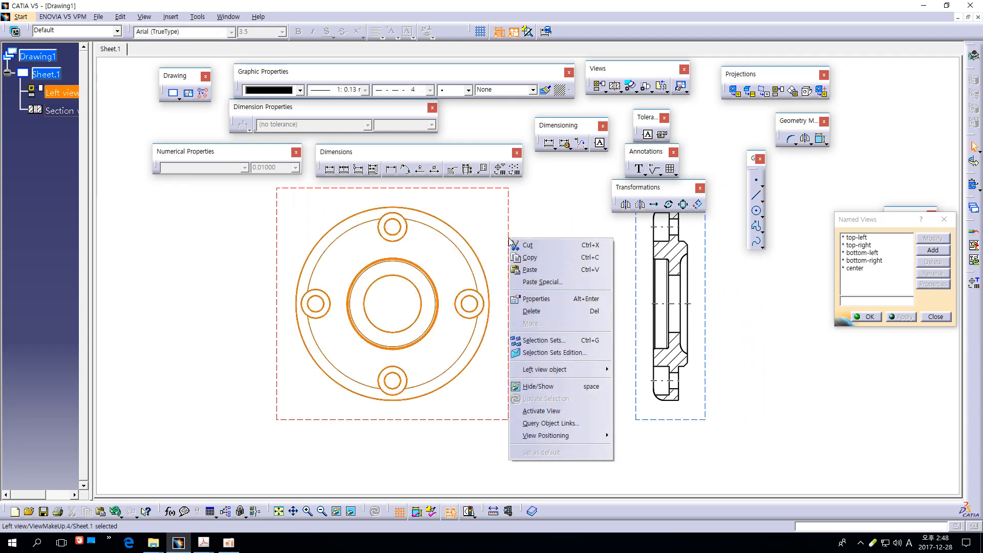
left_click(546, 298)
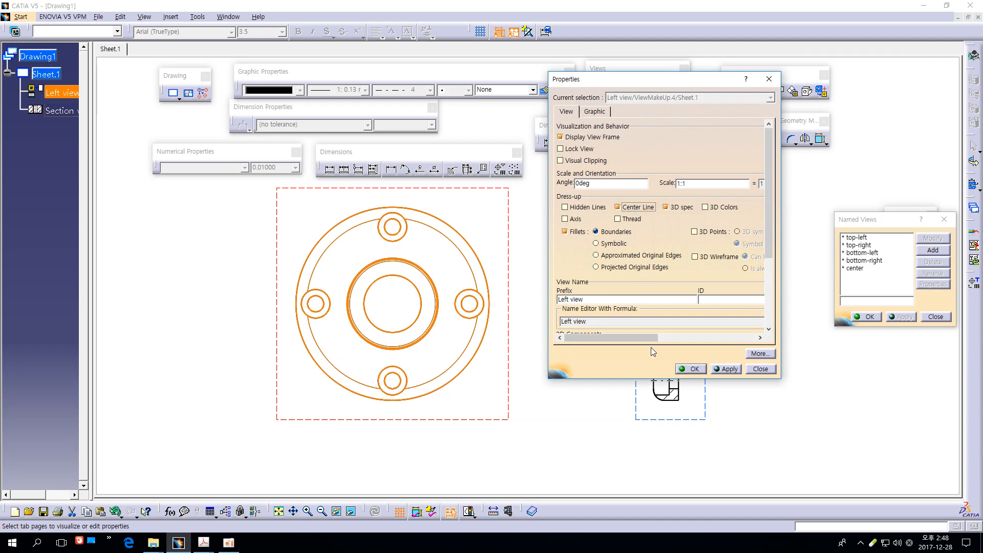
left_click(699, 369)
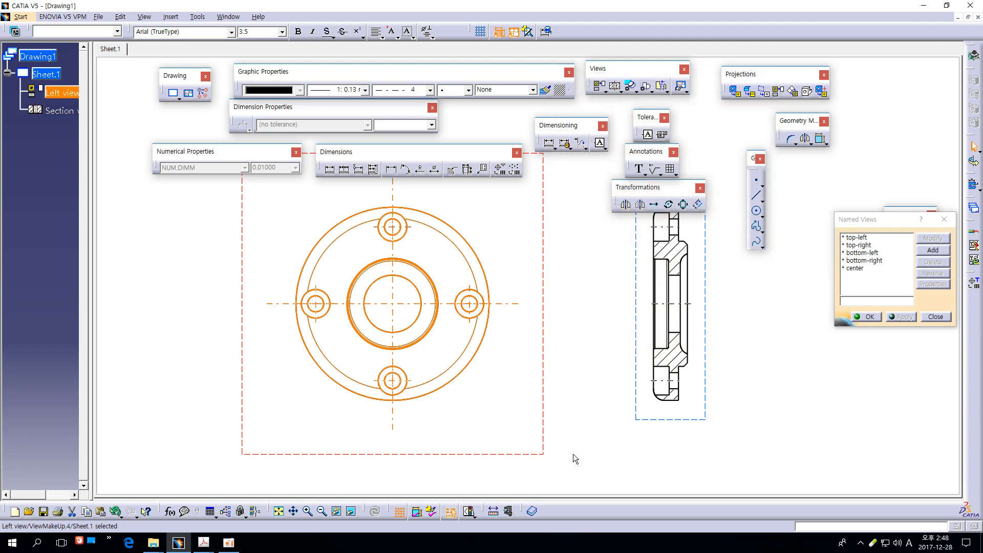
middle_click_drag(530, 418, 544, 370)
middle_click_drag(479, 327, 493, 350)
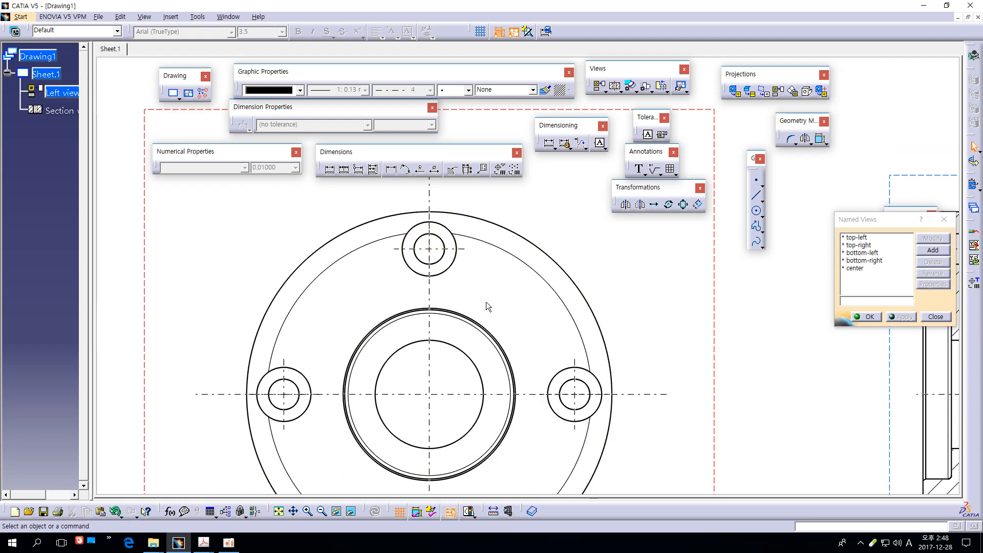
middle_click_drag(491, 308, 423, 226)
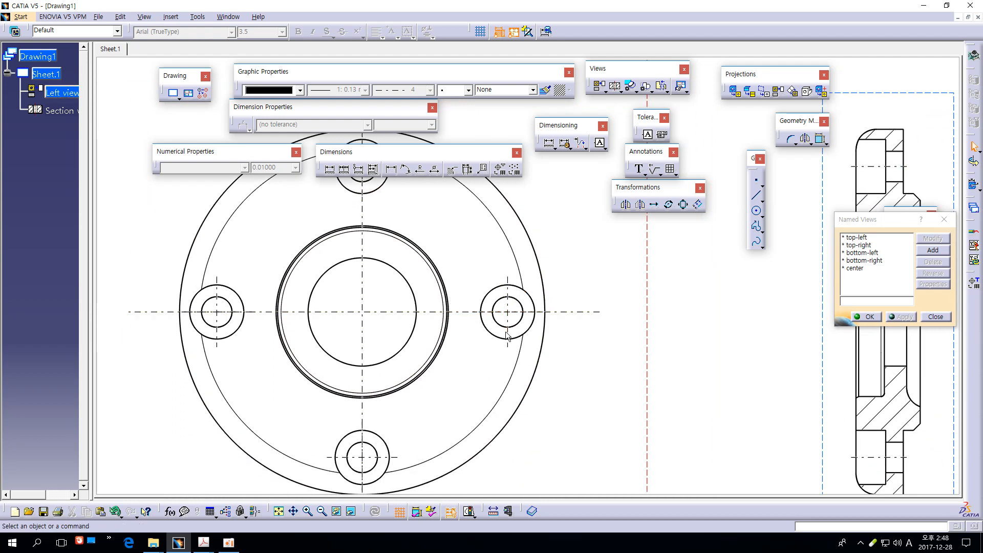
- Remove the automatically generated center lines from the round left view
middle_click_drag(489, 379, 509, 310)
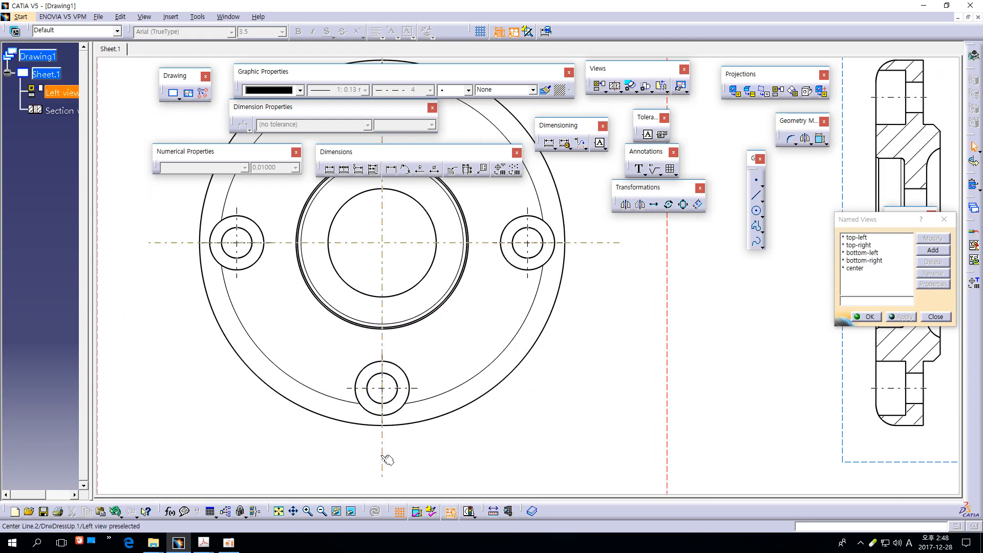
middle_click_drag(415, 357, 483, 374)
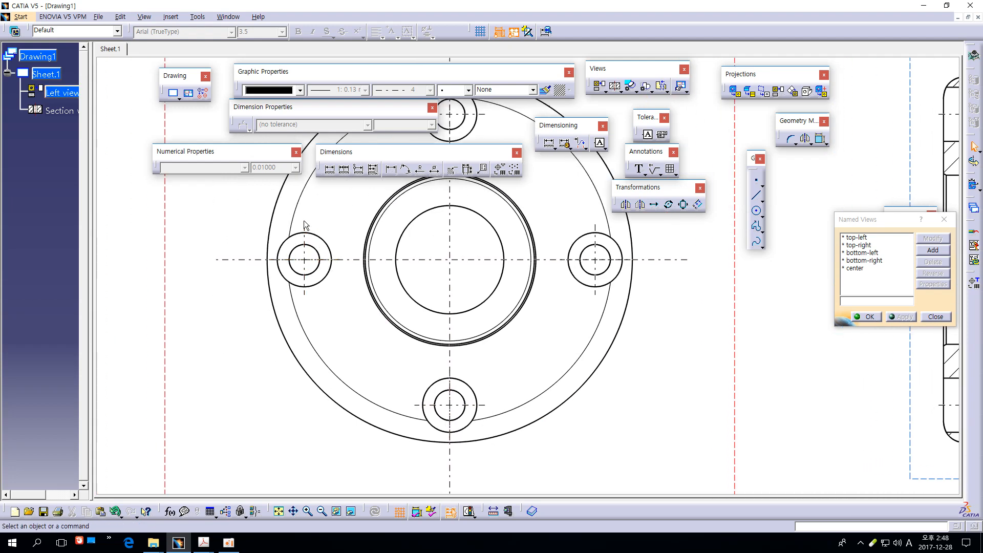
middle_click_drag(384, 321, 394, 370, "ctrl")
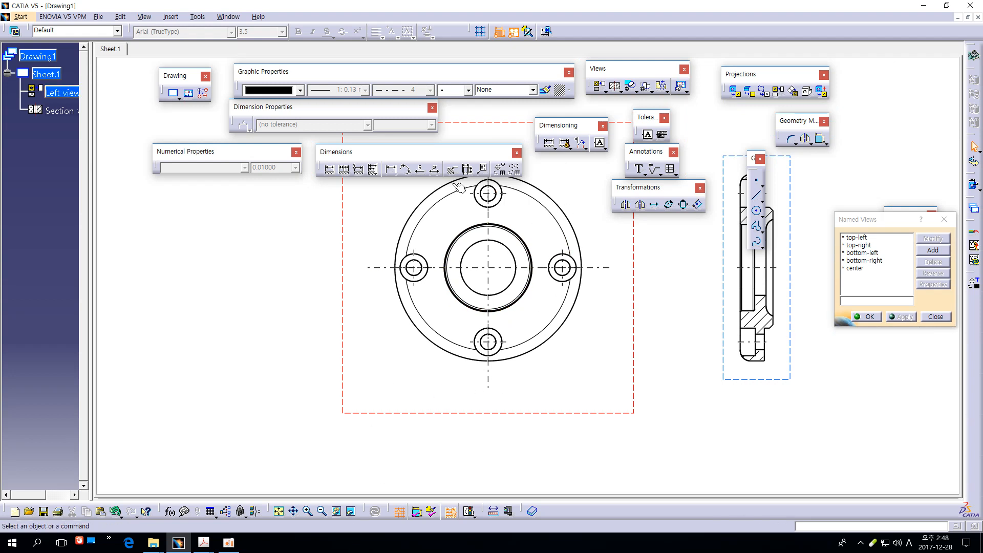
left_click(587, 376)
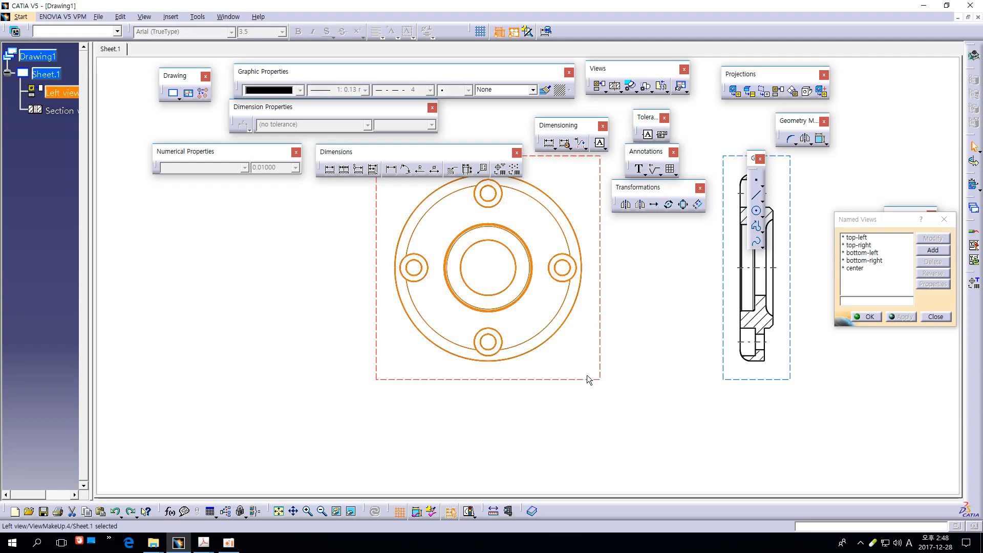
left_click(587, 374)
middle_click_drag(670, 322, 629, 358)
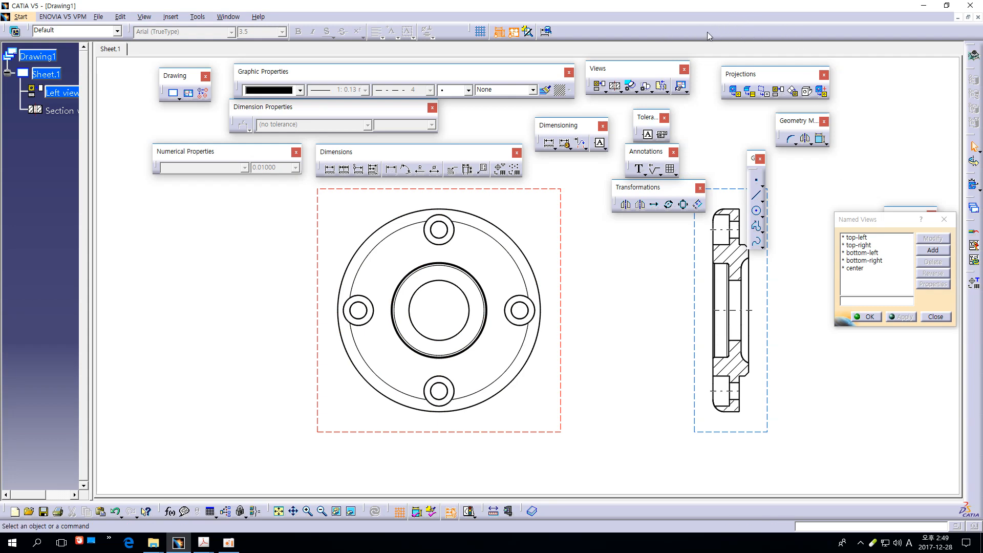
- Toggle the display of the Dress-up toolbar off and on to locate it
right_click(691, 31)
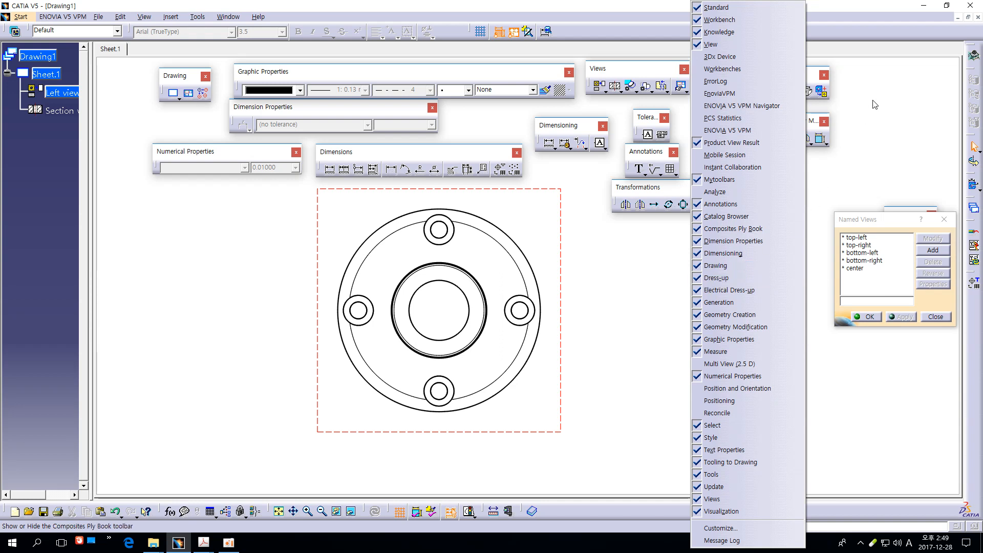
left_click(723, 278)
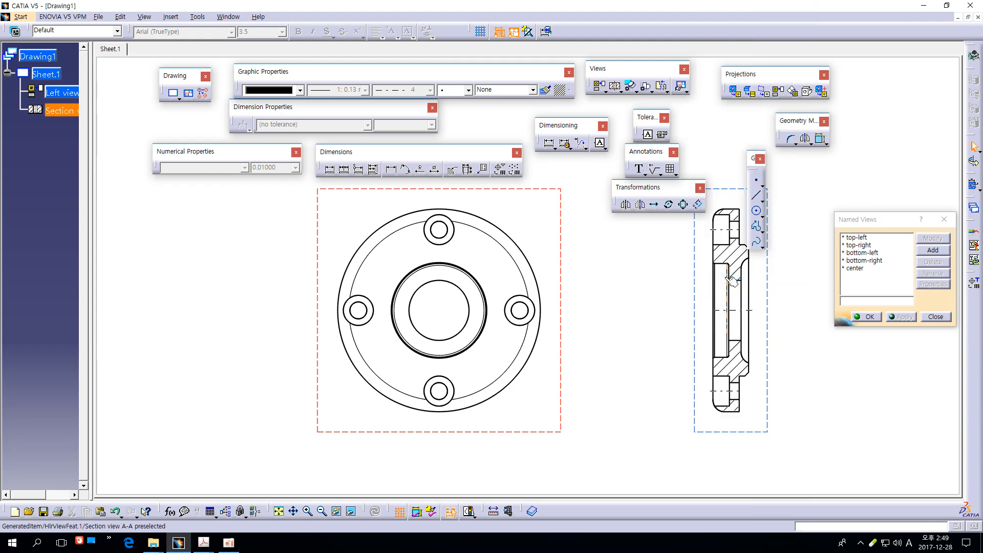
right_click(745, 33)
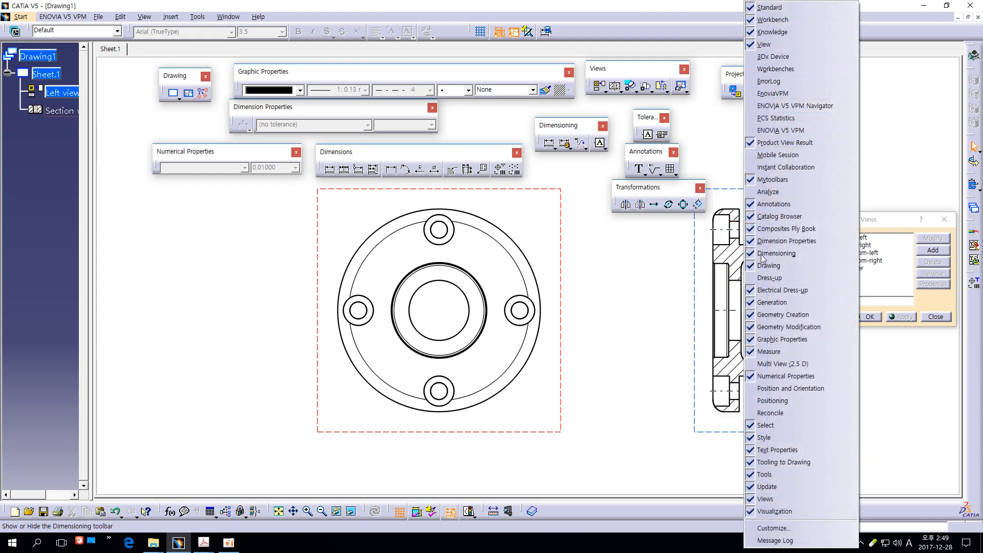
left_click(769, 278)
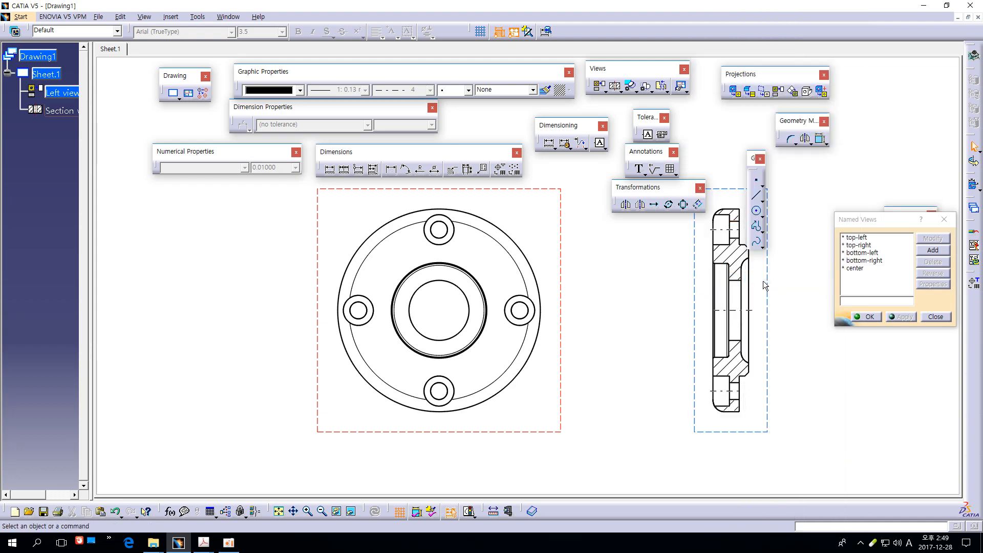
right_click(718, 24)
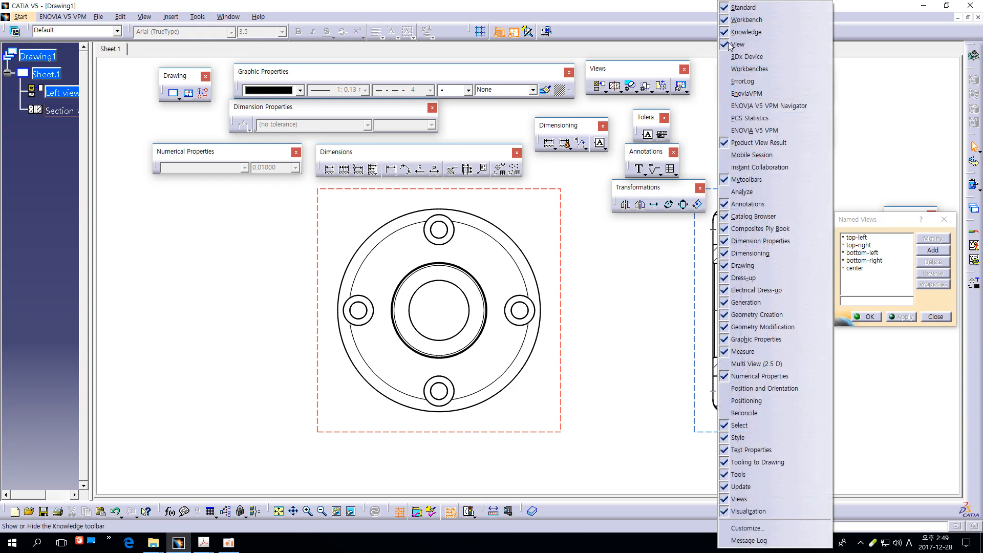
left_click(739, 279)
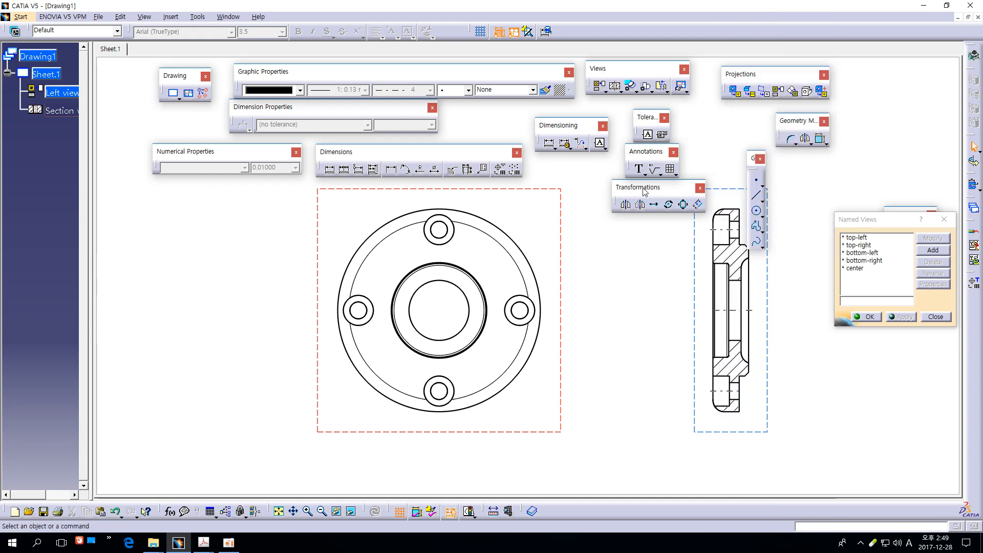
- Spread the overlapping Annotations, Tolerancing, Dimensioning, Dimensions, Dimension Properties, Graphic Properties, Views and Projections toolbars apart
mouse_move(643, 188)
left_mouse_down()
mouse_move(641, 245)
mouse_move(643, 182)
mouse_move(713, 145)
left_mouse_up()
left_click_drag(647, 117, 613, 107)
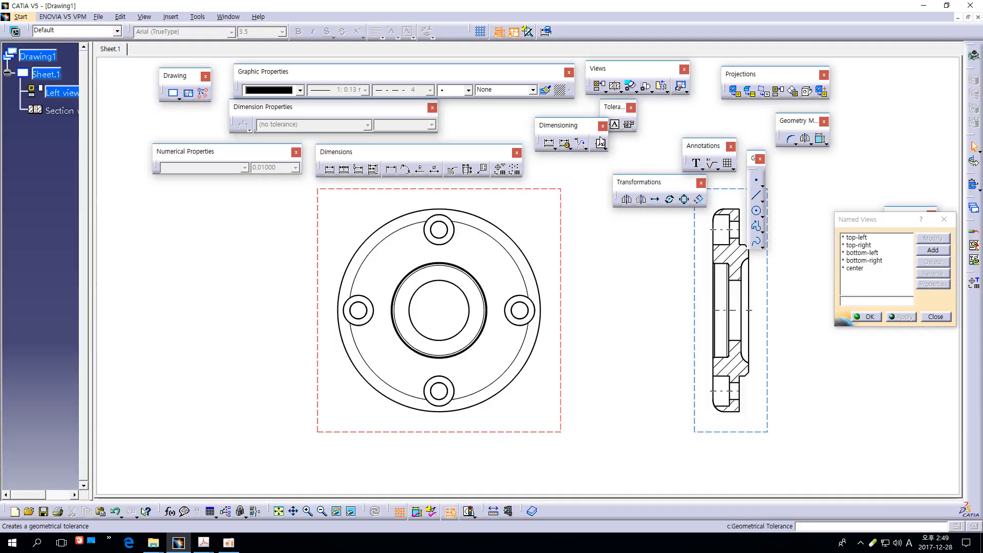
left_click_drag(559, 124, 567, 143)
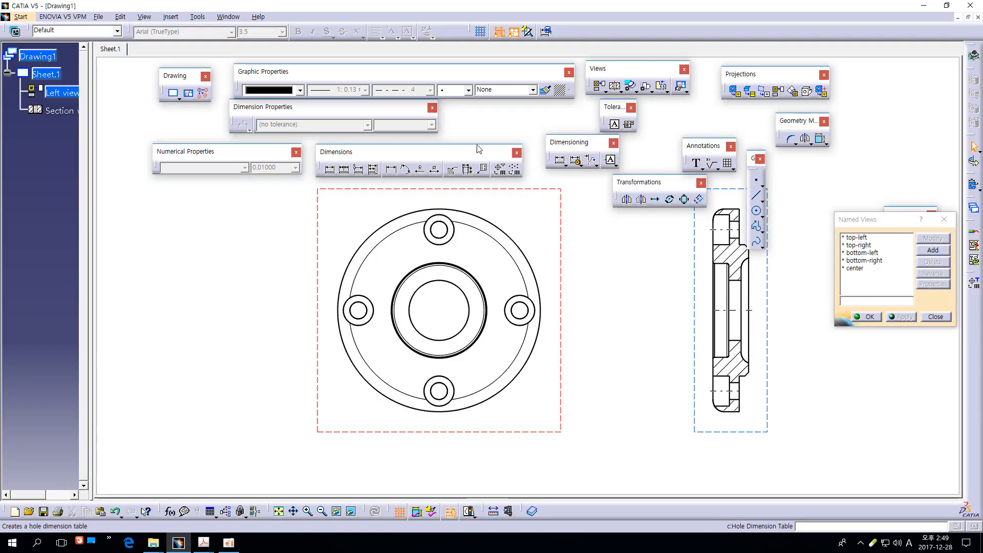
mouse_move(461, 159)
left_mouse_down()
mouse_move(529, 200)
mouse_move(519, 214)
mouse_move(469, 141)
mouse_move(476, 147)
left_mouse_up()
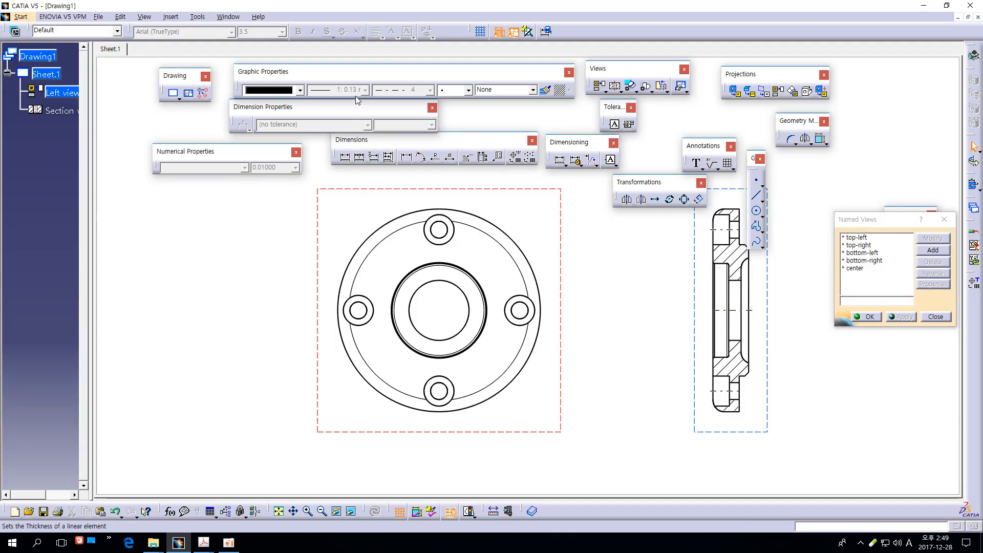
left_click_drag(366, 105, 243, 242)
mouse_move(344, 70)
left_mouse_down()
mouse_move(369, 103)
mouse_move(406, 121)
mouse_move(392, 77)
left_mouse_up()
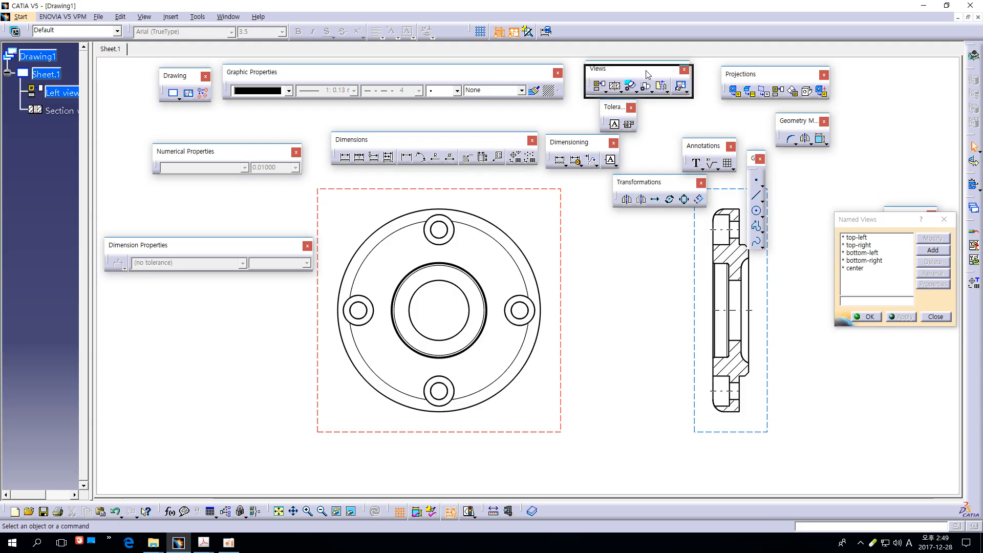
left_click_drag(641, 68, 676, 92)
left_click_drag(764, 76, 813, 76)
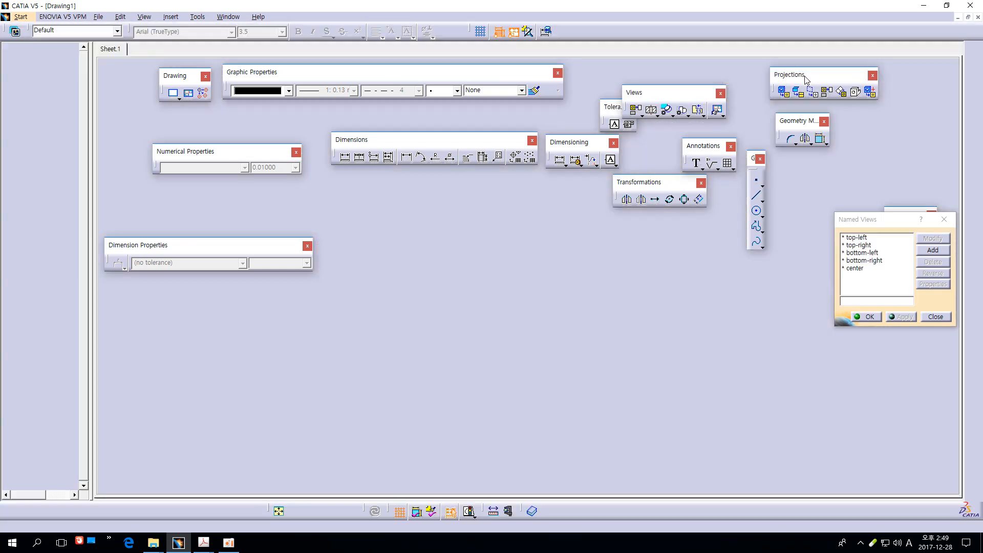
- Rearrange the Views, Numerical Properties, Dimension Properties, Tolerancing, Dimensions, Transformations and Dimensioning toolbars compactly above the two drawing views
left_click_drag(665, 94, 677, 80)
left_click_drag(215, 152, 191, 120)
left_click_drag(254, 247, 242, 154)
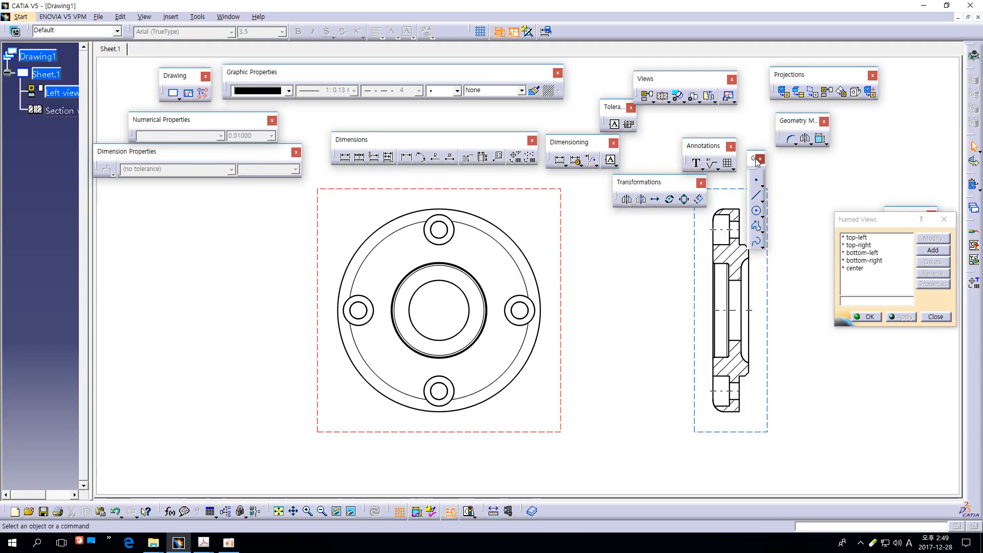
left_click_drag(587, 143, 620, 246)
left_click_drag(617, 107, 587, 77)
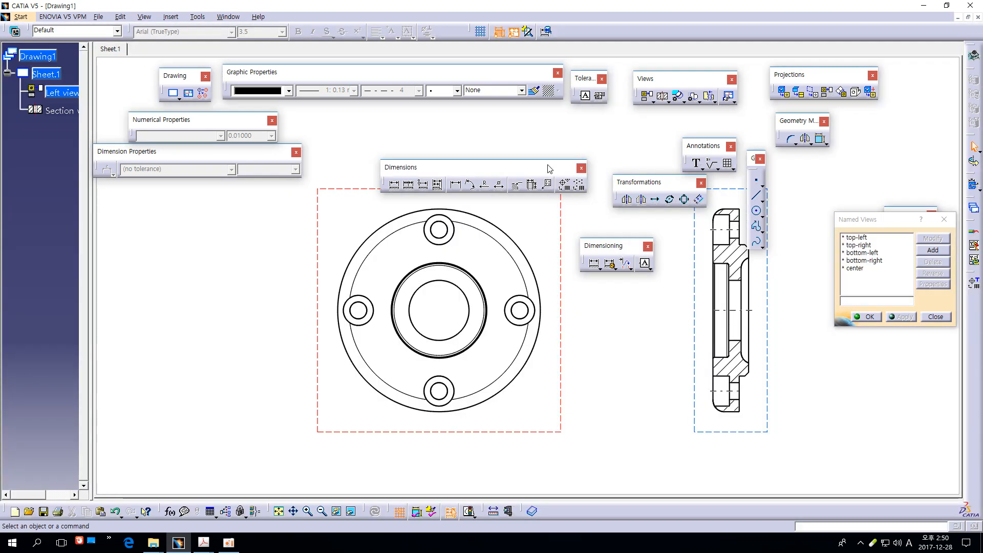
left_click_drag(496, 138, 465, 113)
left_click_drag(666, 183, 593, 124)
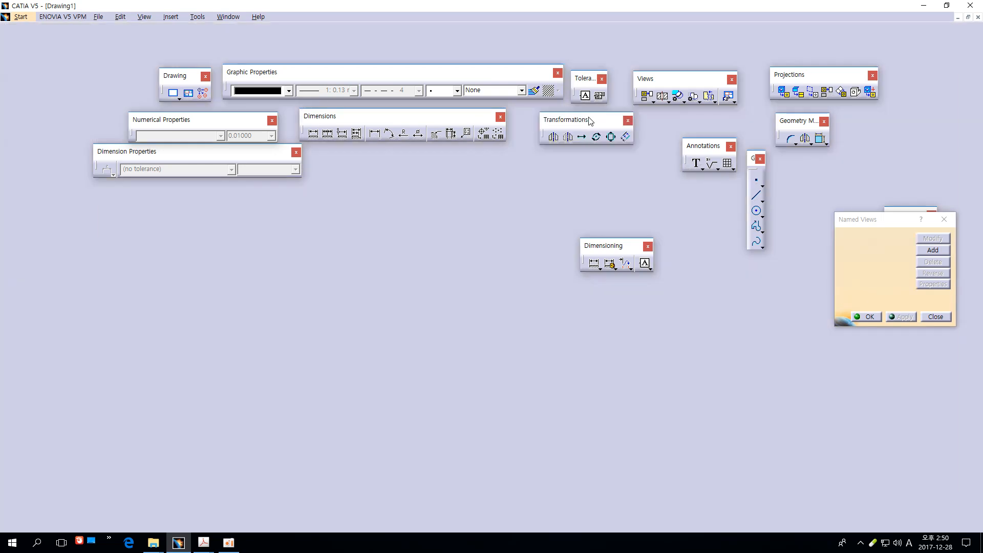
left_click_drag(624, 243, 637, 158)
- Bring the Dress-up toolbar out from behind the Named Views window and detach its Axis and Threads tools
left_click_drag(866, 219, 859, 304)
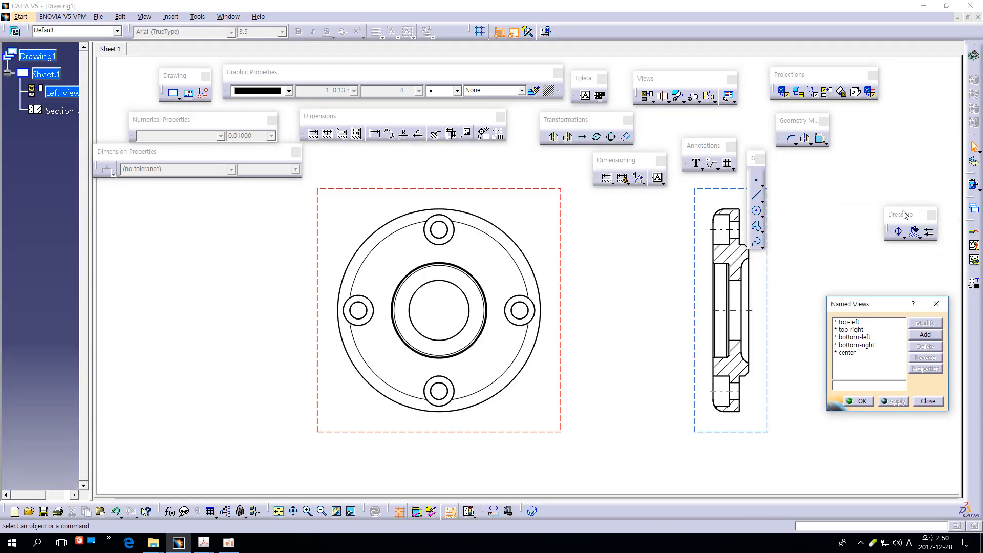
left_click_drag(905, 218, 432, 163)
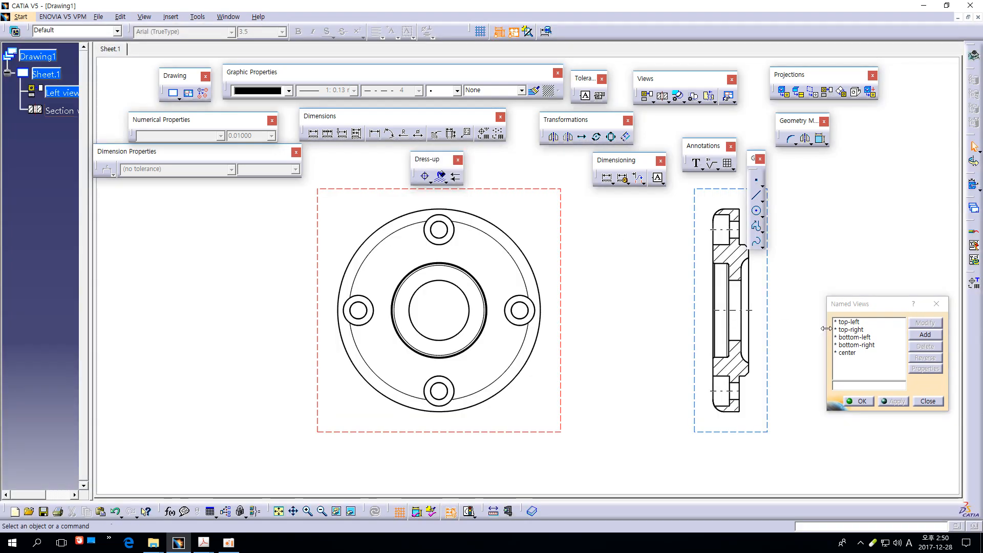
left_click_drag(858, 312, 843, 191)
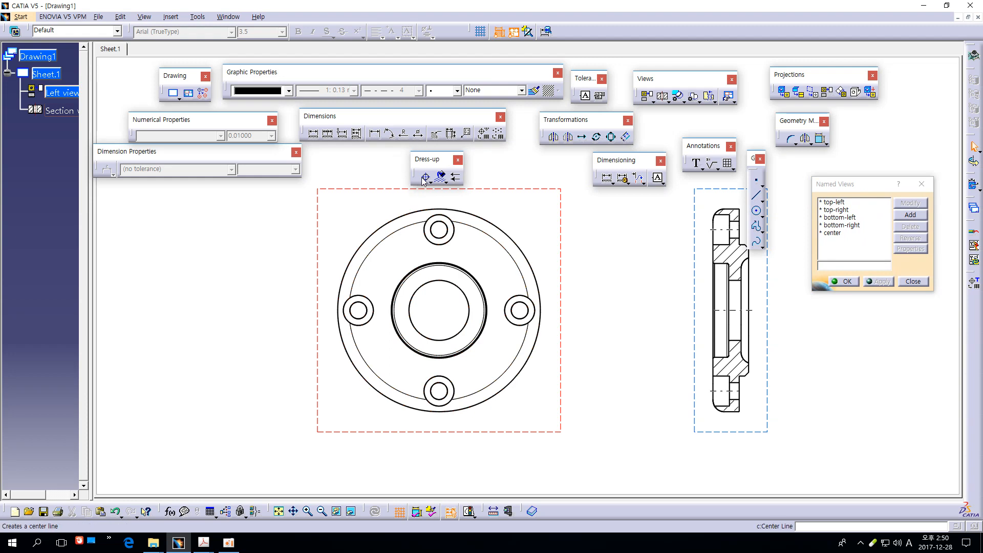
mouse_move(431, 180)
left_mouse_down()
mouse_move(439, 192)
mouse_move(570, 224)
left_mouse_up()
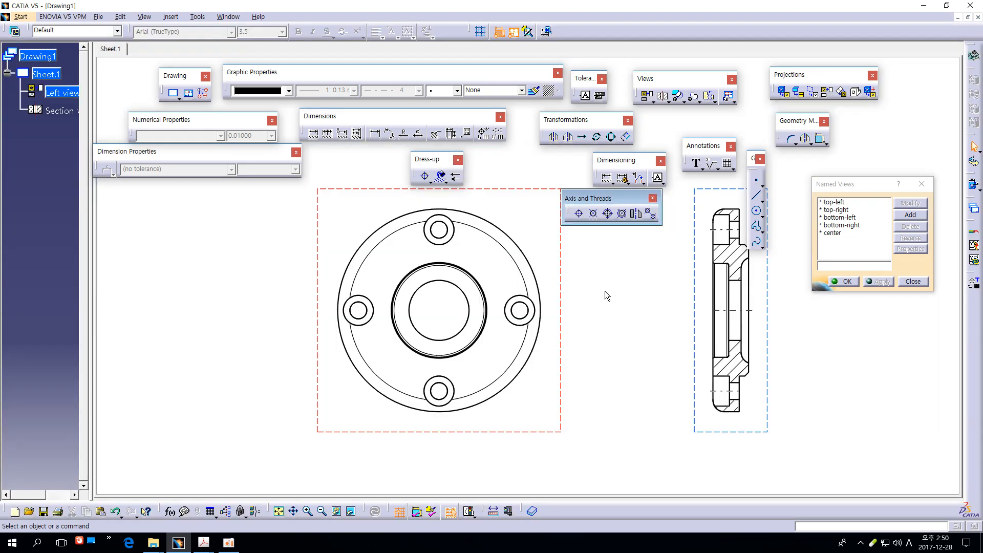
- Add a Center Line to the central bore circle of the left view
mouse_move(606, 292)
middle_mouse_down()
mouse_move(606, 277)
mouse_move(638, 289)
middle_mouse_up()
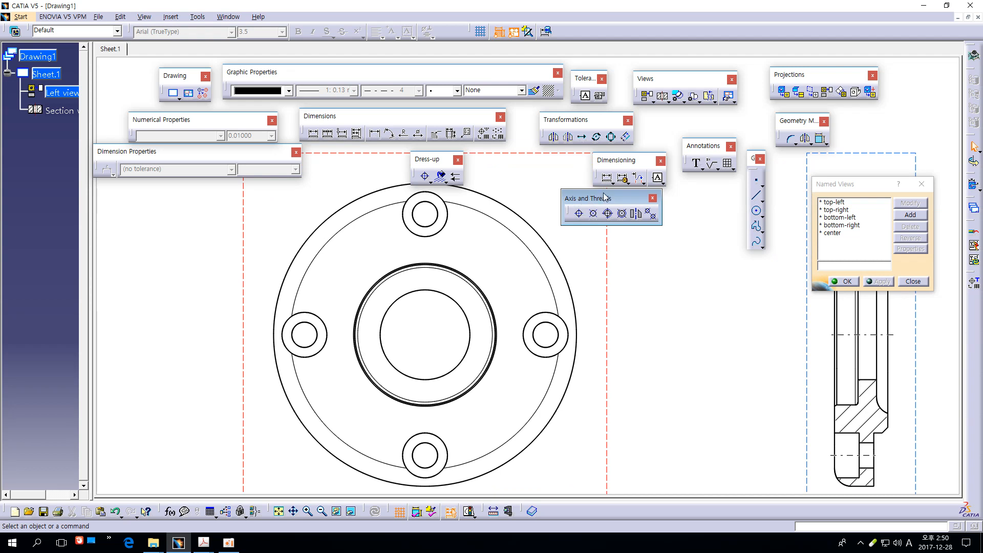
left_click(581, 214)
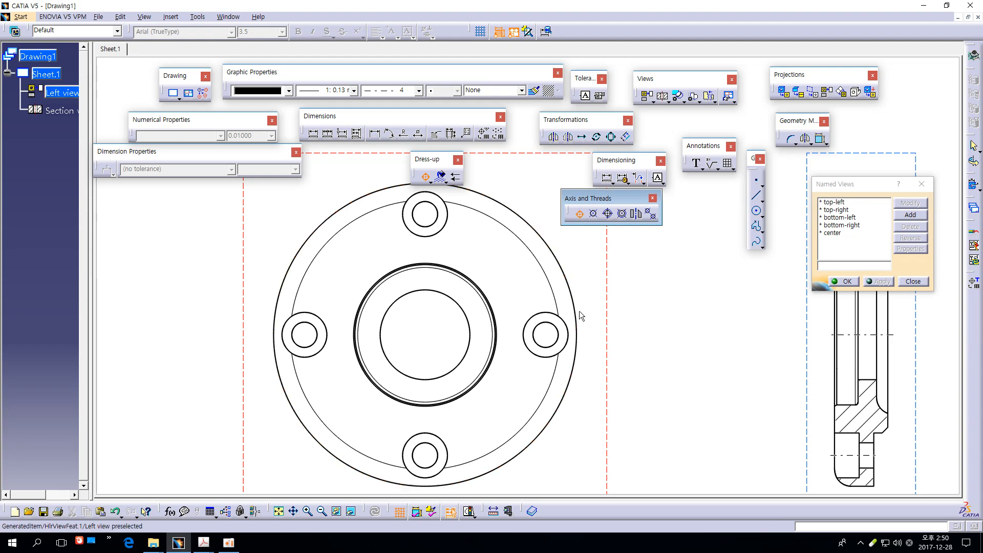
mouse_move(624, 358)
middle_mouse_down()
mouse_move(670, 328)
mouse_move(667, 305)
middle_mouse_up()
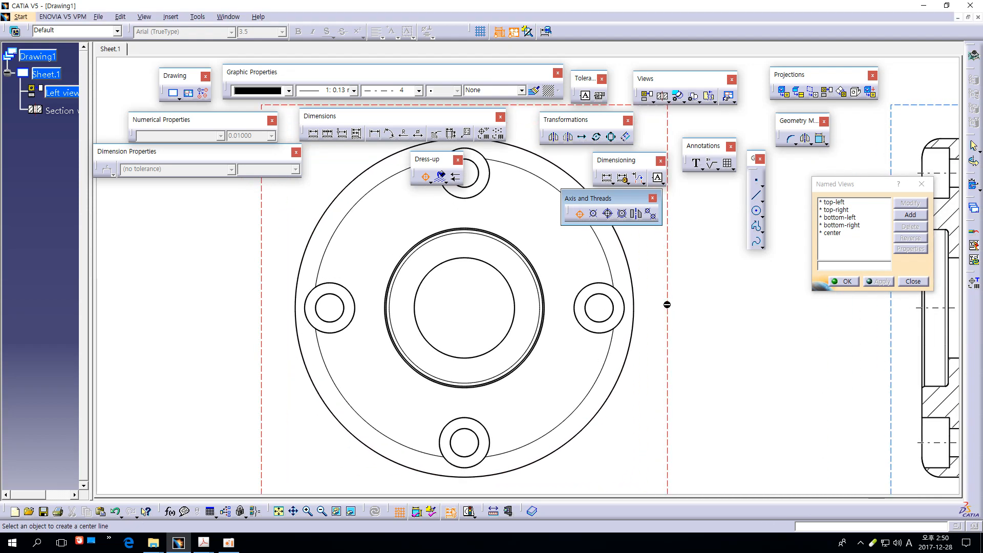
left_click(494, 268)
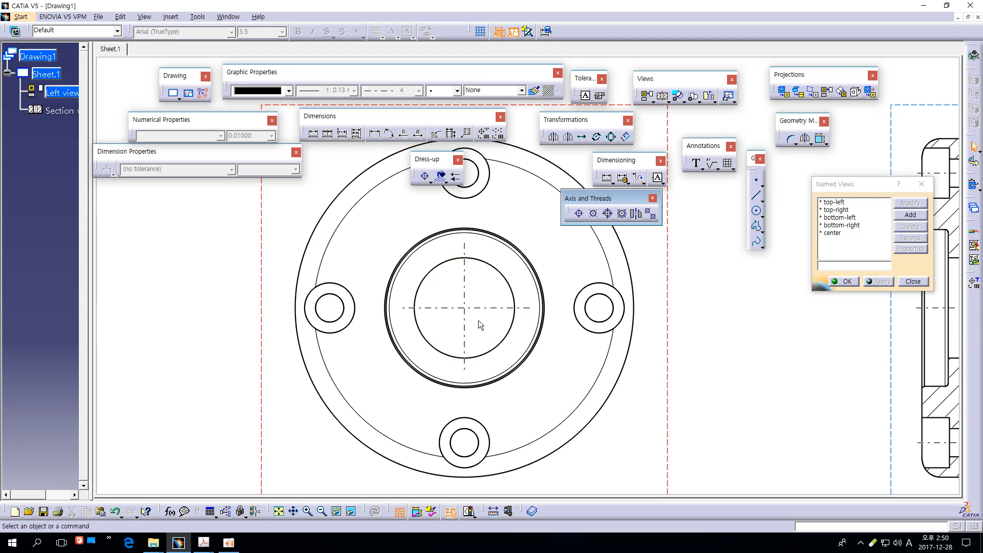
- Add a Center Line with Reference to the left view's top counterbored hole, using the central bore circle as reference
mouse_move(479, 320)
middle_mouse_down()
mouse_move(534, 371)
mouse_move(635, 374)
mouse_move(604, 343)
middle_mouse_up()
mouse_move(699, 393)
middle_mouse_down()
mouse_move(591, 330)
mouse_move(564, 333)
middle_mouse_up()
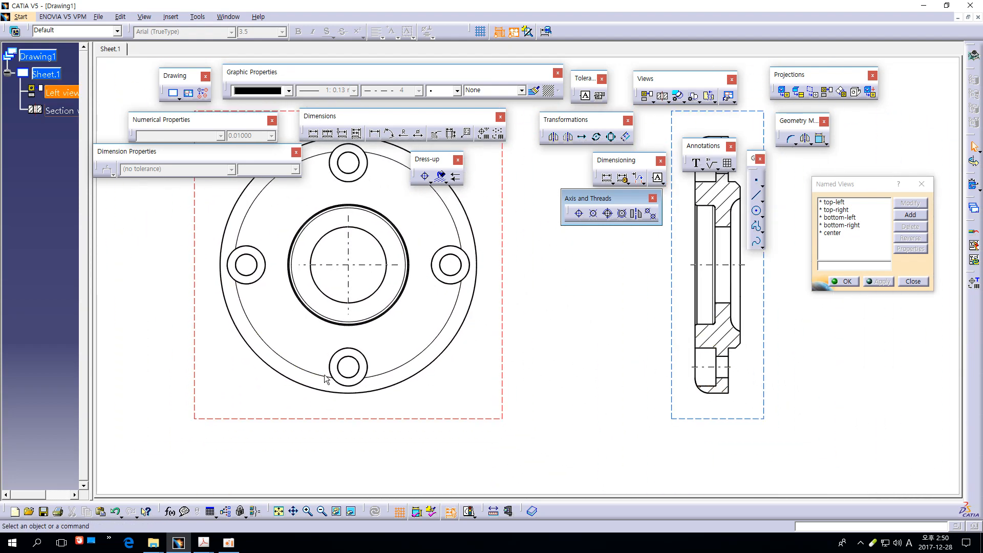
middle_click_drag(594, 377, 630, 404)
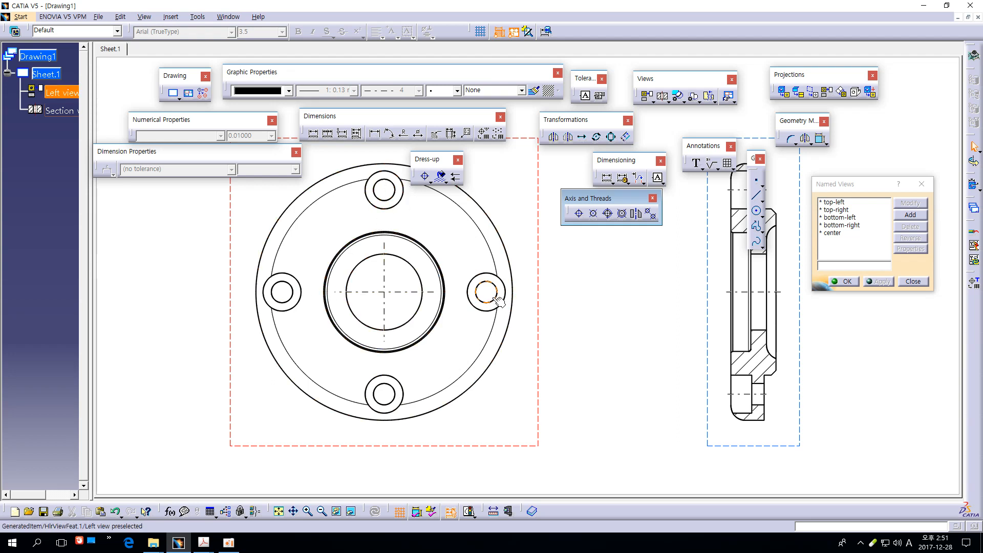
left_click(595, 214)
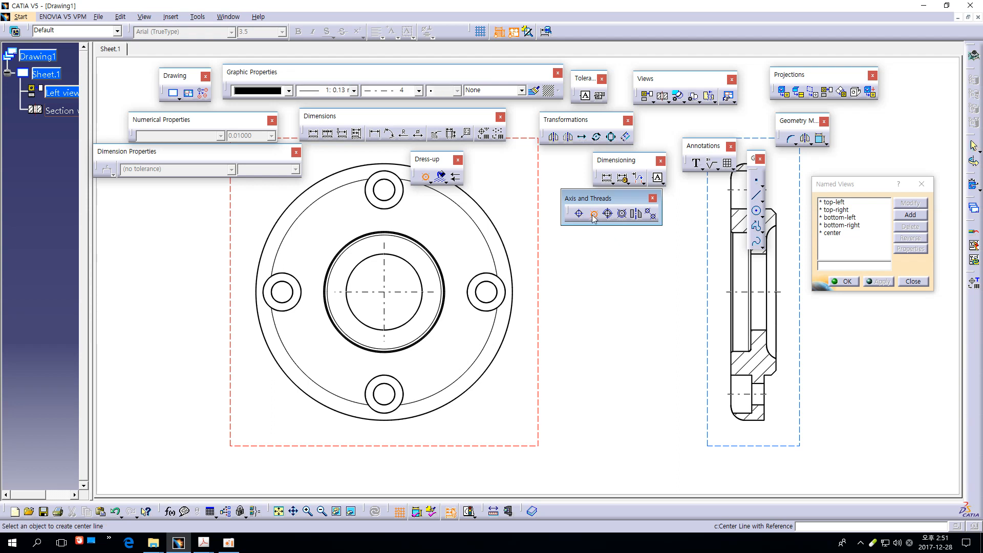
mouse_move(424, 253)
middle_mouse_down()
mouse_move(464, 310)
mouse_move(404, 294)
mouse_move(527, 324)
mouse_move(536, 299)
middle_mouse_up()
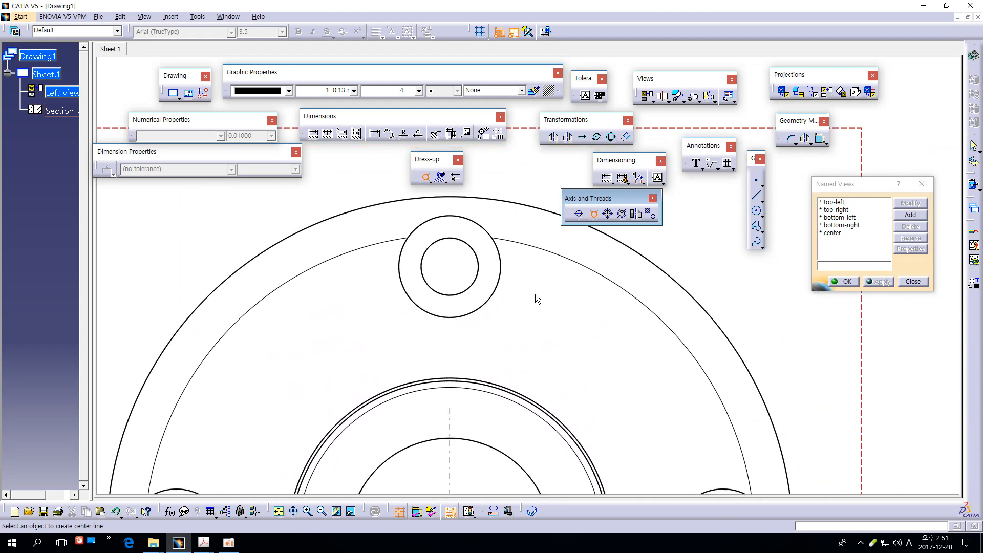
left_click(506, 269)
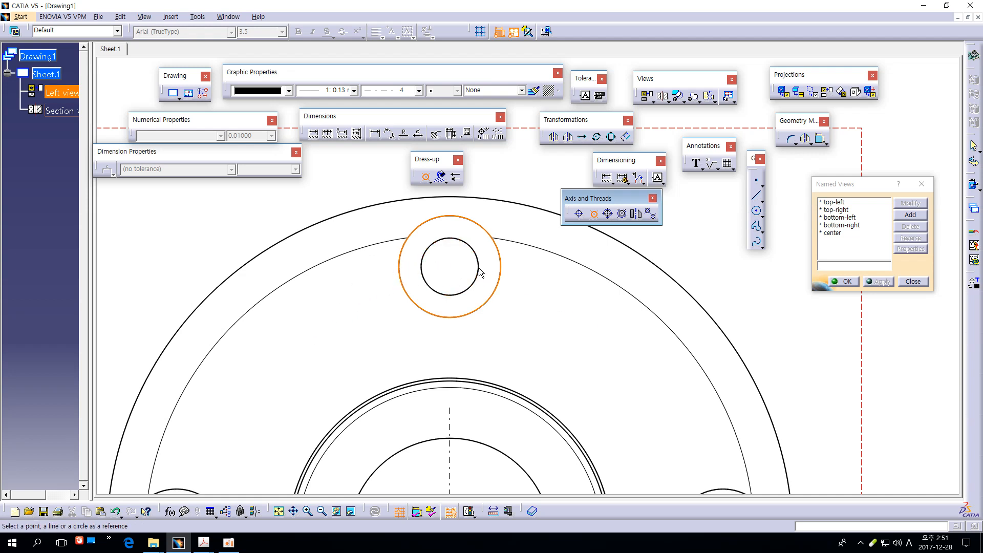
mouse_move(582, 330)
middle_mouse_down()
mouse_move(577, 344)
mouse_move(526, 232)
mouse_move(615, 365)
mouse_move(612, 394)
middle_mouse_up()
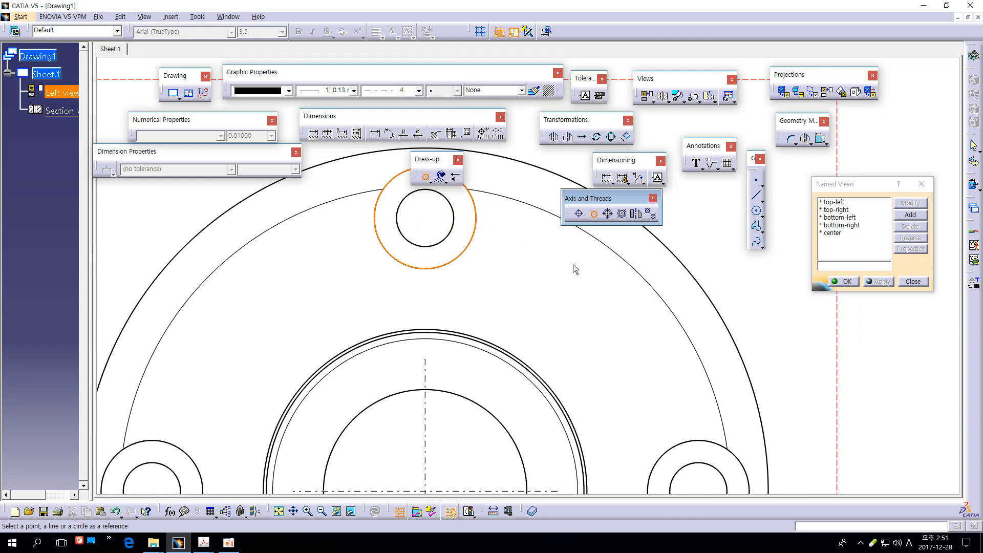
middle_click_drag(573, 272, 565, 320, "ctrl")
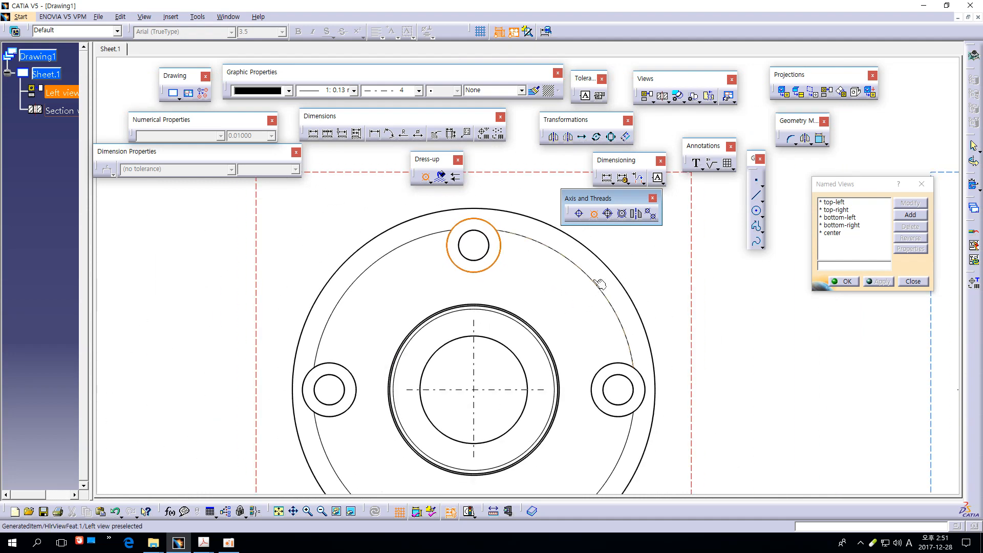
left_click(518, 355)
middle_click_drag(518, 355, 539, 265, "ctrl")
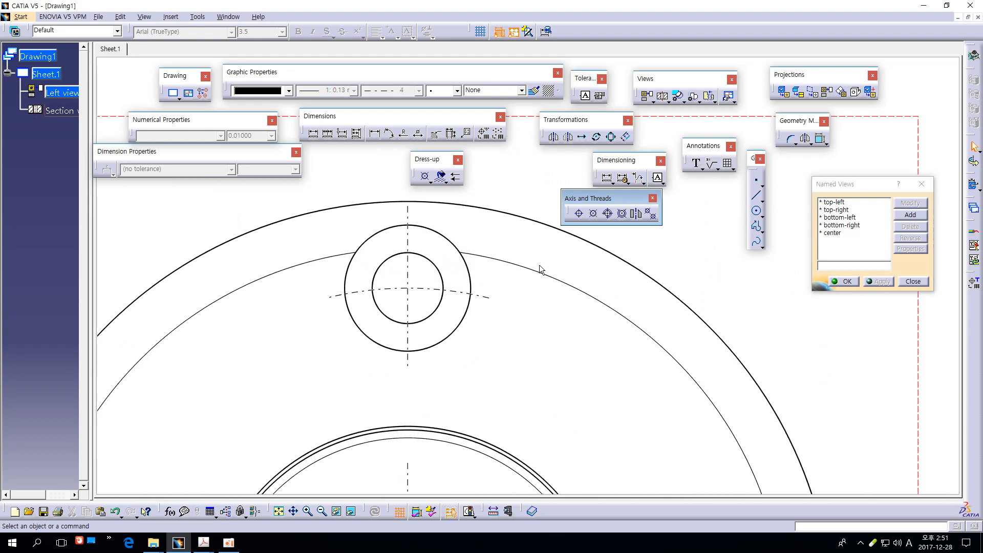
- Add a Center Line with Reference to the left view's right counterbored hole, using the central bore circle as reference
left_click(449, 291)
left_click_drag(486, 303, 629, 384)
mouse_move(521, 347)
middle_mouse_down("ctrl")
mouse_move(529, 372)
mouse_move(448, 177)
middle_mouse_up("ctrl")
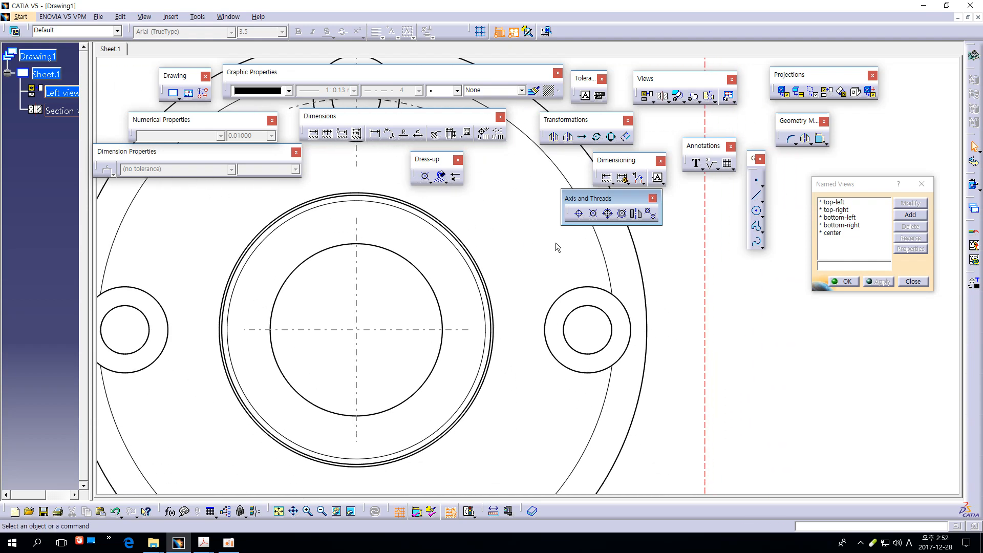
left_click(593, 221)
left_click(591, 221)
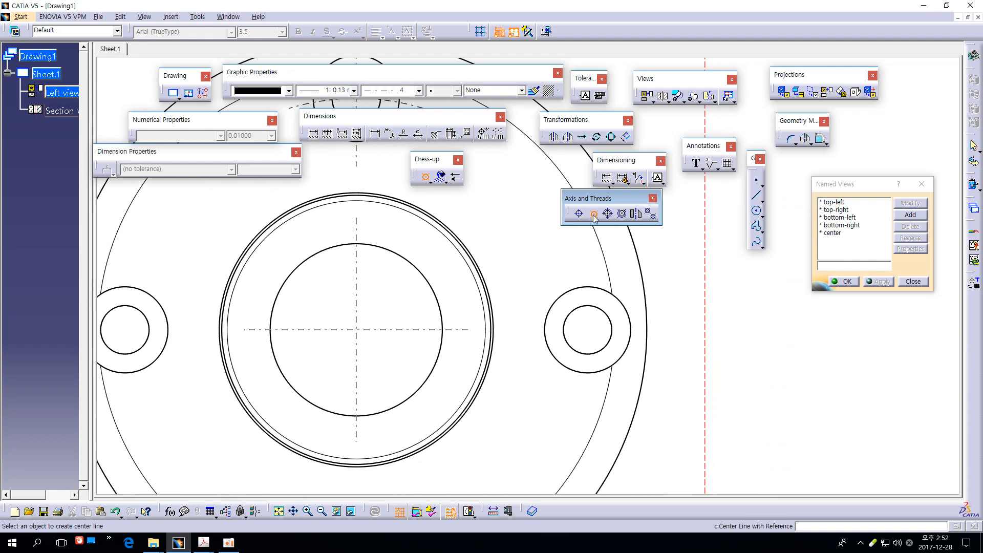
middle_click_drag(564, 264, 521, 227)
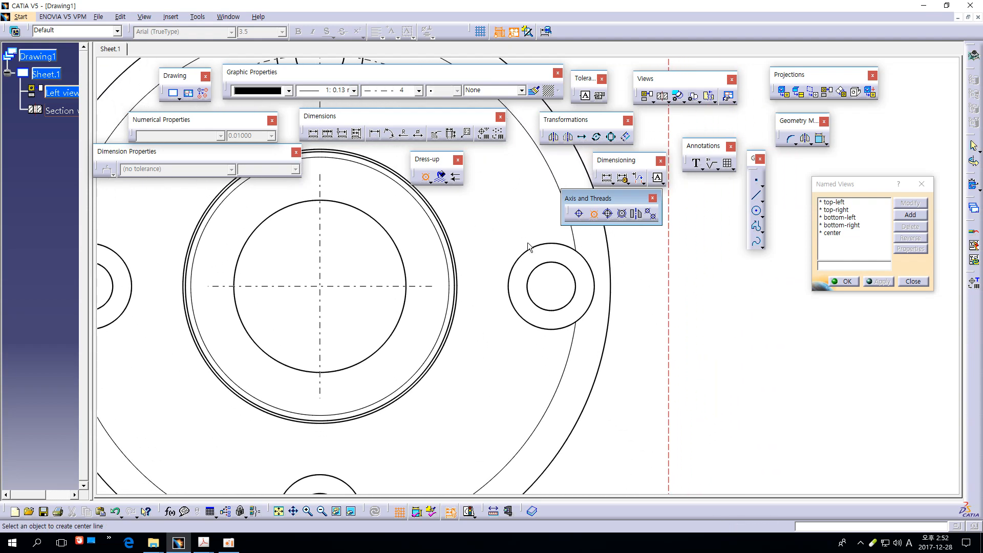
left_click(537, 252)
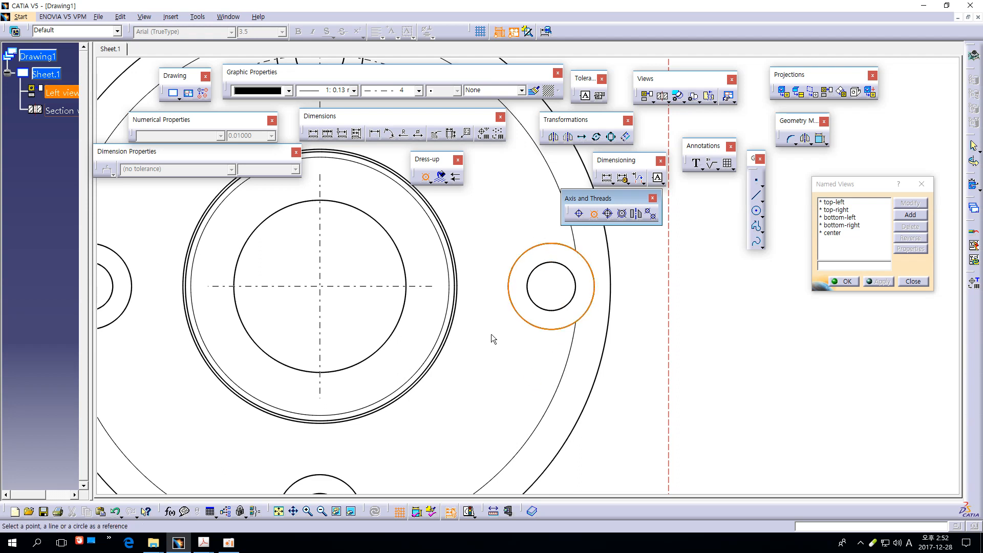
left_click(404, 313)
- Add a Center Line with Reference to the left view's bottom counterbored hole, using the central bore circle as reference
middle_click_drag(486, 389, 517, 235)
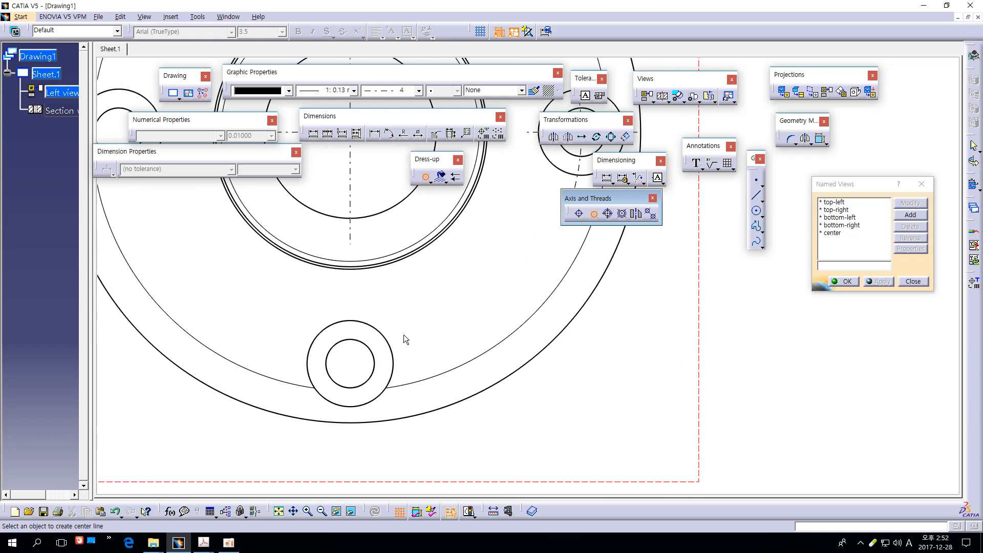
middle_click_drag(404, 335, 449, 313)
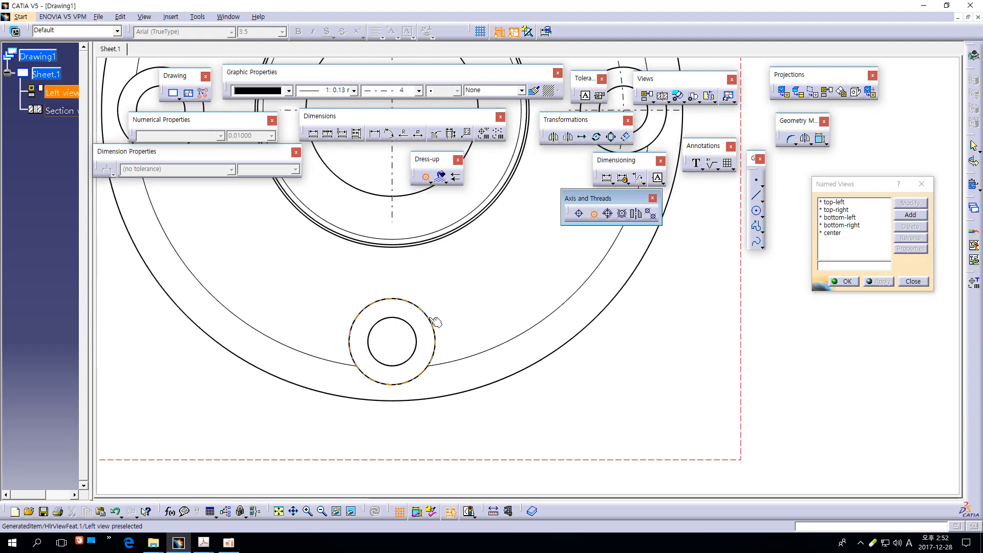
left_click(433, 323)
mouse_move(481, 296)
middle_mouse_down()
mouse_move(528, 276)
mouse_move(494, 405)
middle_mouse_up()
left_click(458, 276)
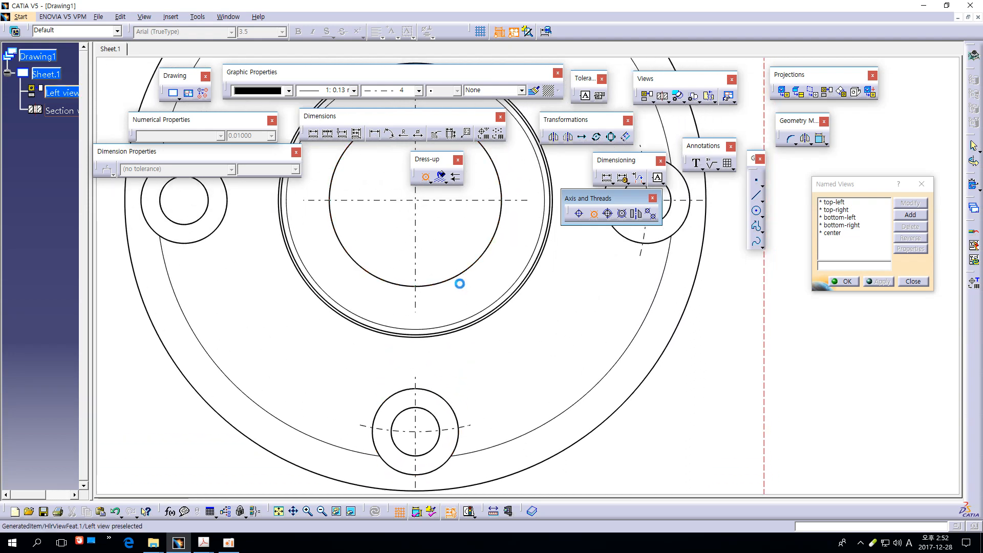
- Add a Center Line with Reference to the left view's leftmost counterbored hole, using the central bore circle as reference
middle_click_drag(505, 362, 670, 436)
left_click(379, 305)
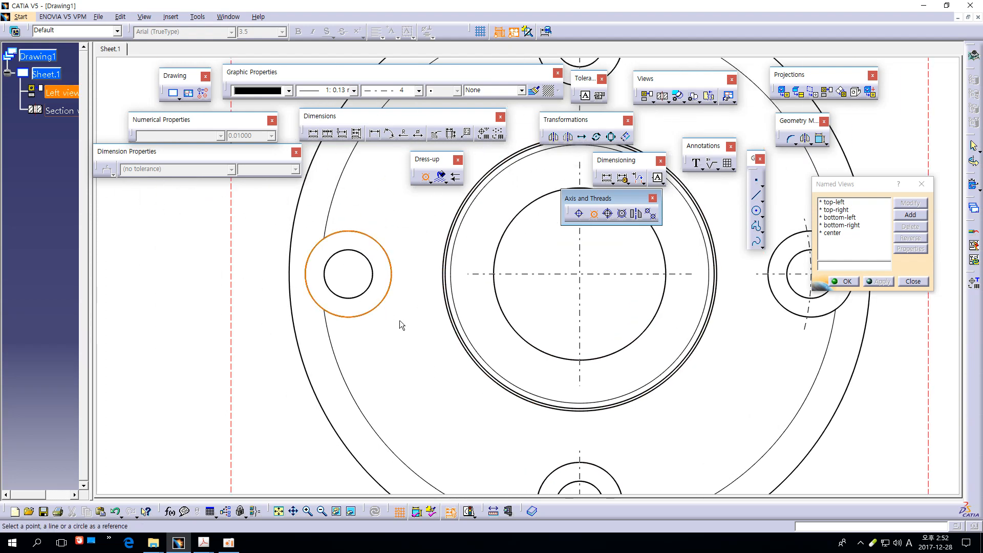
left_click(512, 323)
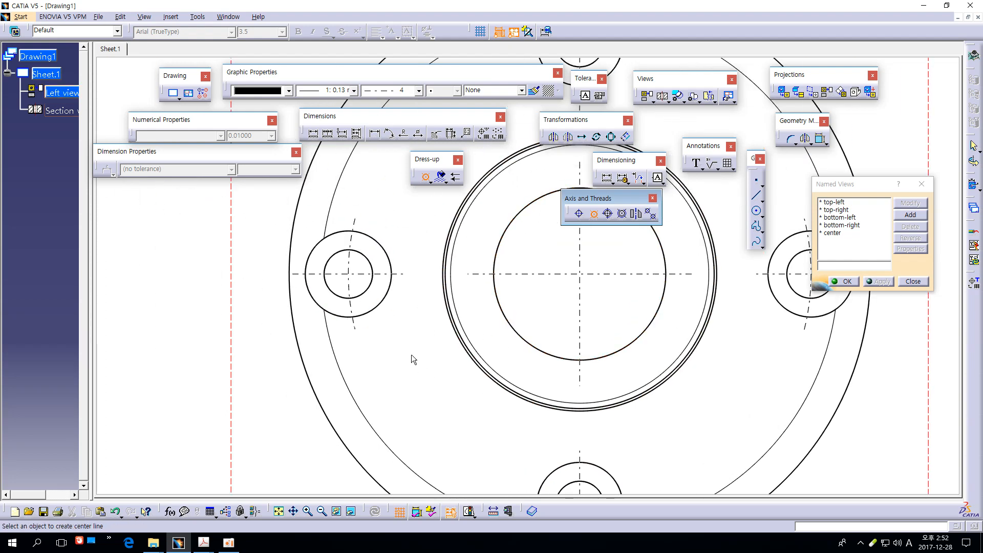
mouse_move(411, 360)
middle_mouse_down("ctrl")
mouse_move(445, 364)
mouse_move(370, 406)
middle_mouse_up("ctrl")
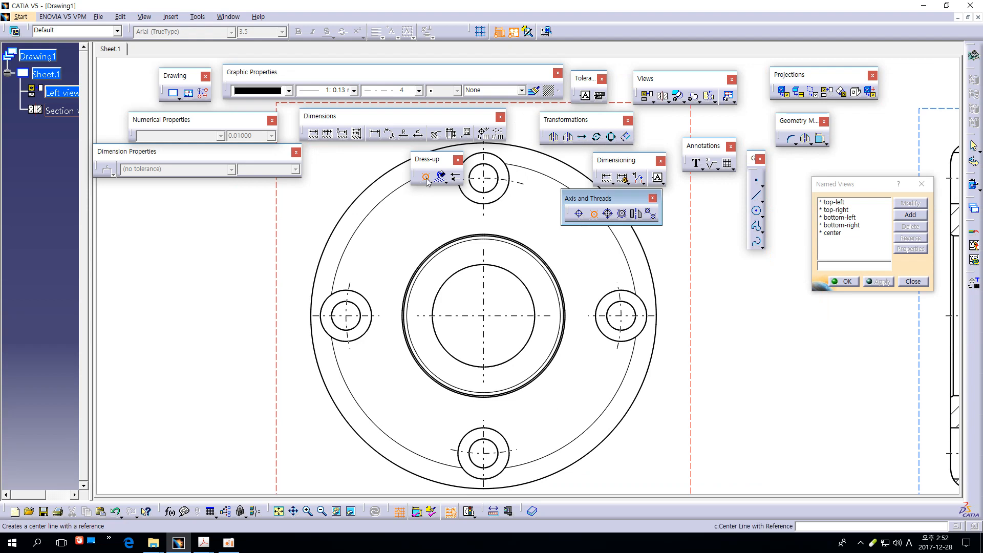
key("Escape")
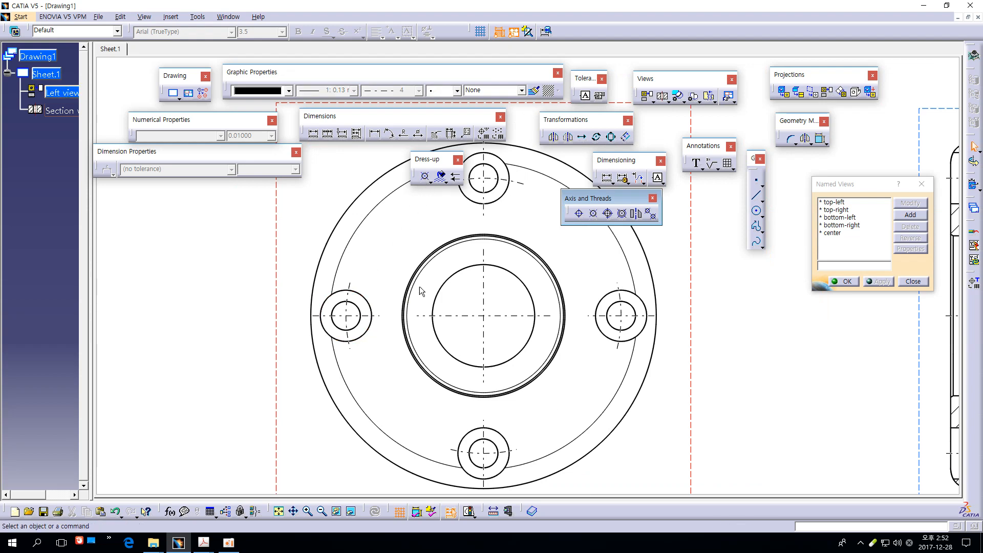
- Lengthen the center lines of the left view's leftmost hole slightly, and pull only their outer horizontal end back in
mouse_move(446, 251)
middle_mouse_down()
mouse_move(404, 300)
mouse_move(438, 266)
mouse_move(419, 245)
middle_mouse_up()
mouse_move(346, 369)
middle_mouse_down()
mouse_move(468, 325)
mouse_move(467, 309)
mouse_move(508, 342)
mouse_move(512, 306)
middle_mouse_up()
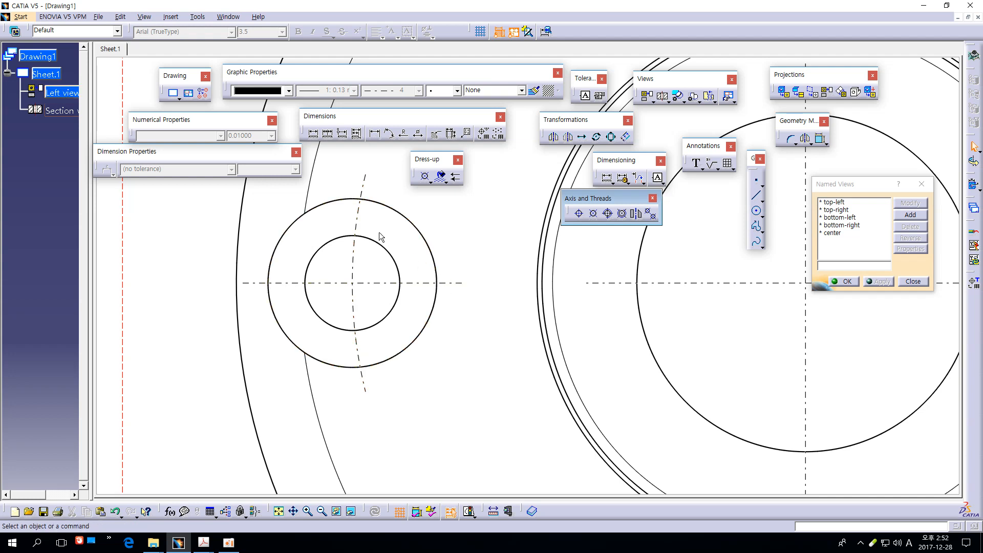
left_click(364, 221)
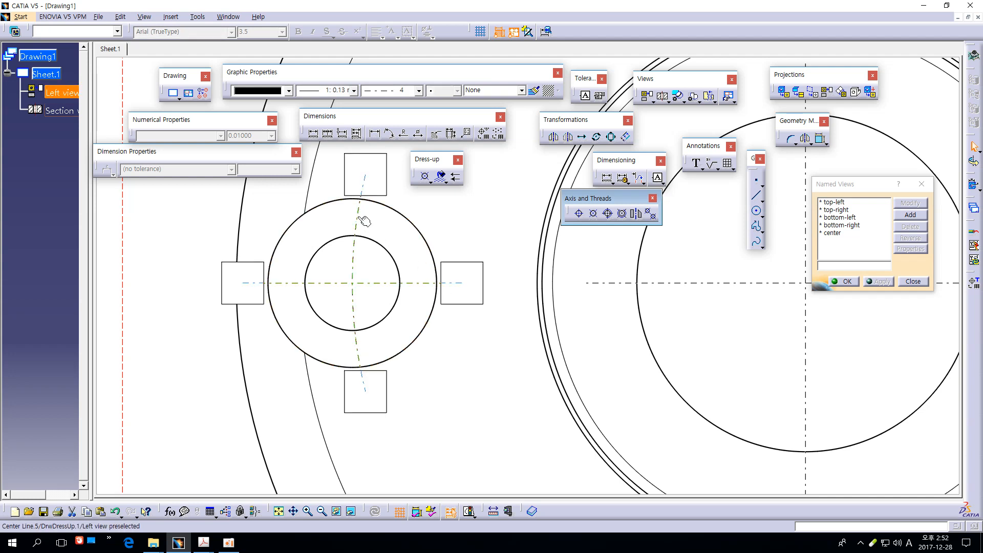
left_click(367, 223)
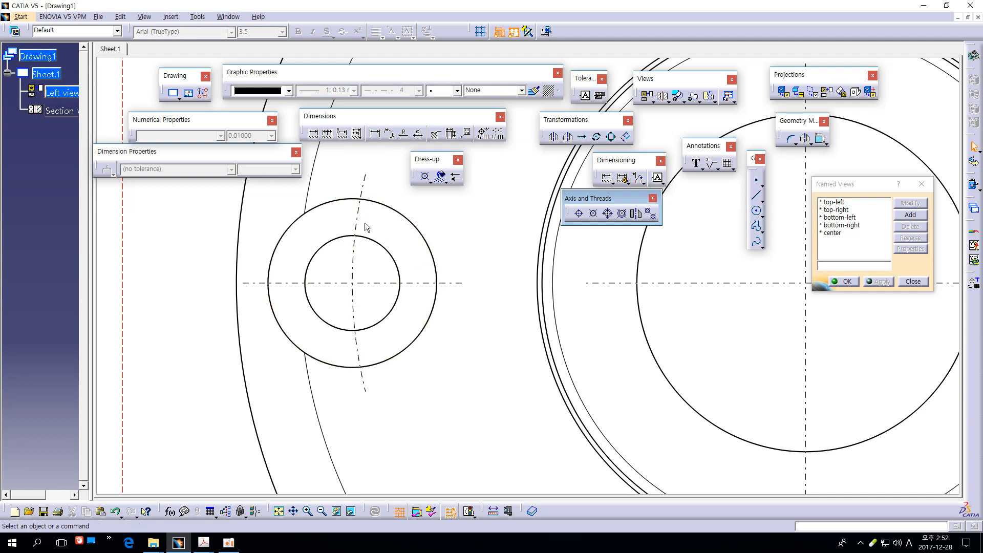
left_click(358, 221)
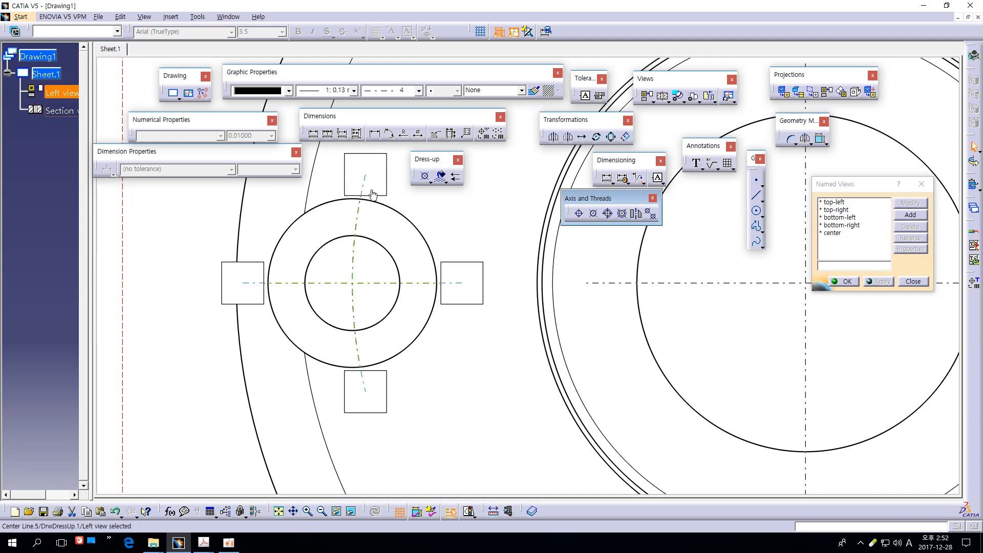
mouse_move(373, 183)
left_mouse_down()
mouse_move(374, 198)
mouse_move(377, 173)
mouse_move(374, 197)
mouse_move(377, 182)
left_mouse_up()
left_click(434, 222)
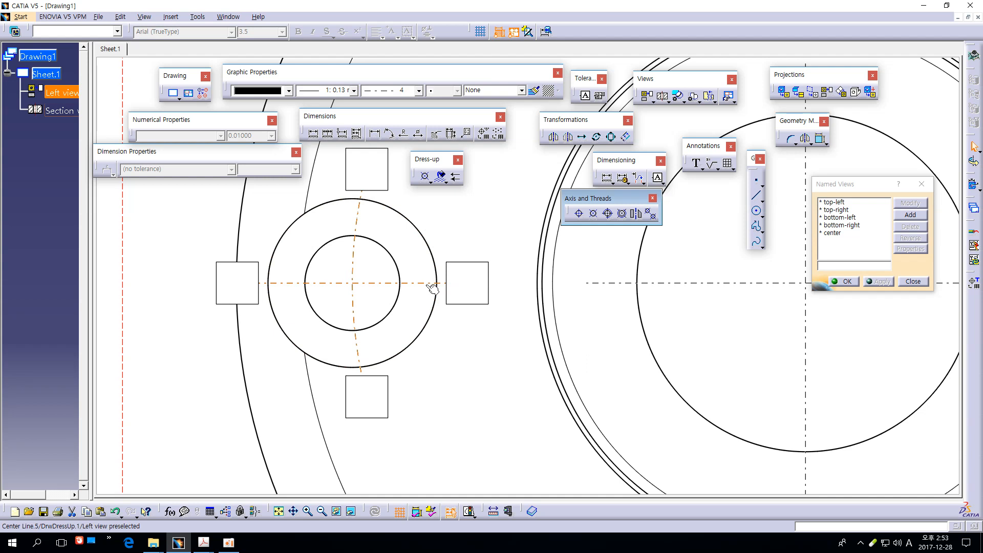
left_click(431, 285)
mouse_move(229, 300)
left_mouse_down()
mouse_move(159, 297)
mouse_move(267, 297)
mouse_move(233, 297)
left_mouse_up()
left_click(465, 384)
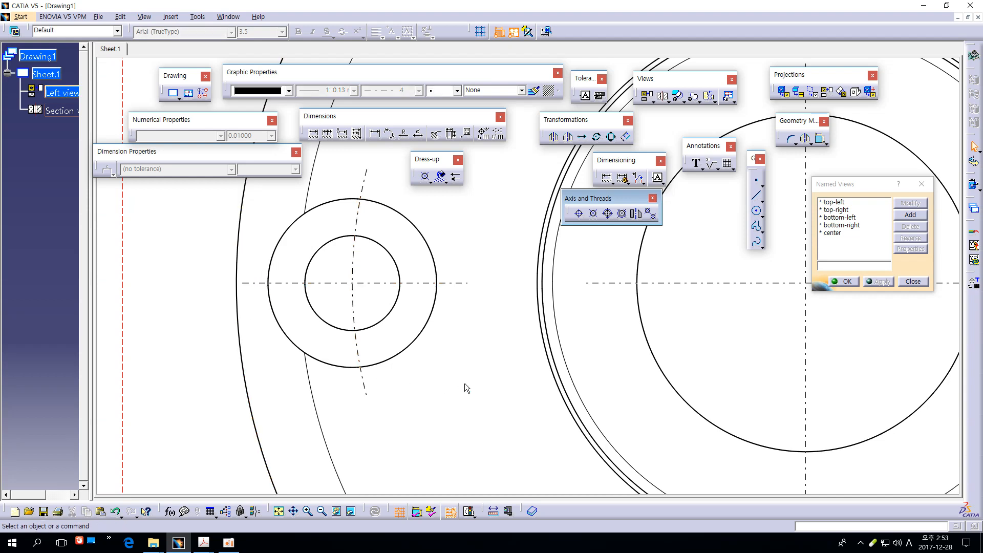
- Examine the left view's center lines and the axis lines of section view A-A
middle_click_drag(457, 366, 457, 448, "ctrl")
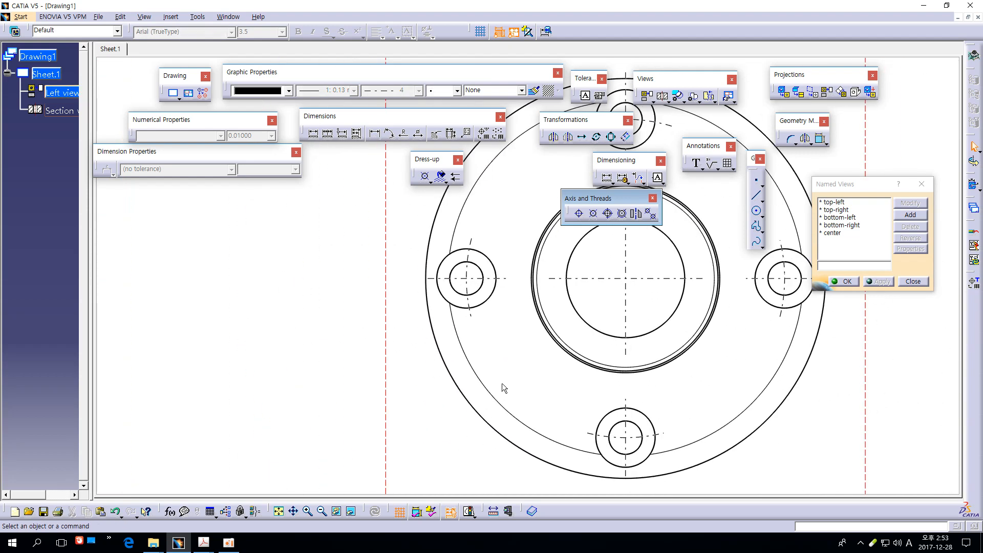
mouse_move(502, 386)
middle_mouse_down()
mouse_move(322, 367)
mouse_move(593, 358)
mouse_move(582, 347)
mouse_move(483, 378)
middle_mouse_up()
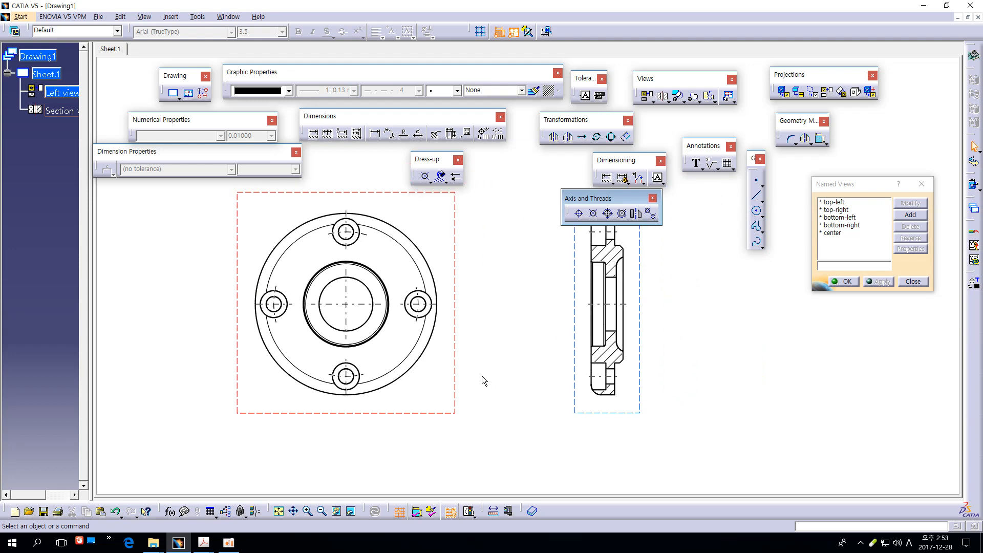
mouse_move(745, 354)
middle_mouse_down()
mouse_move(687, 361)
mouse_move(689, 349)
middle_mouse_up()
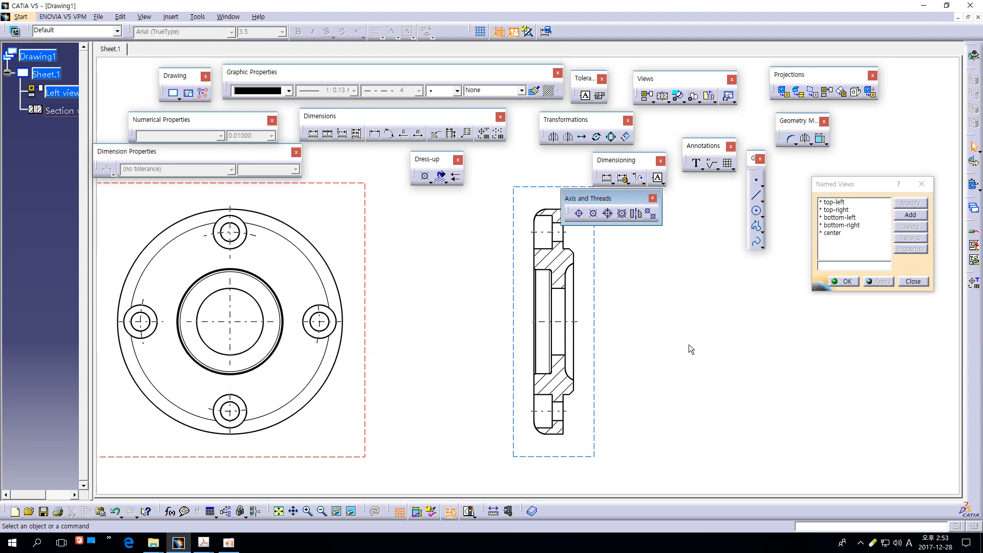
mouse_move(731, 325)
middle_mouse_down()
mouse_move(675, 340)
mouse_move(675, 349)
middle_mouse_up()
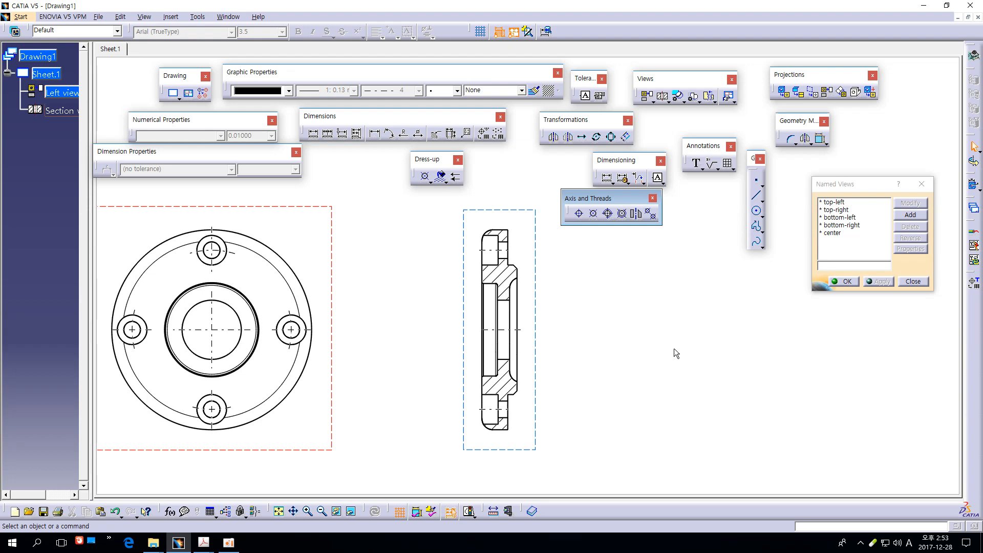
middle_click_drag(661, 362, 645, 298, "ctrl")
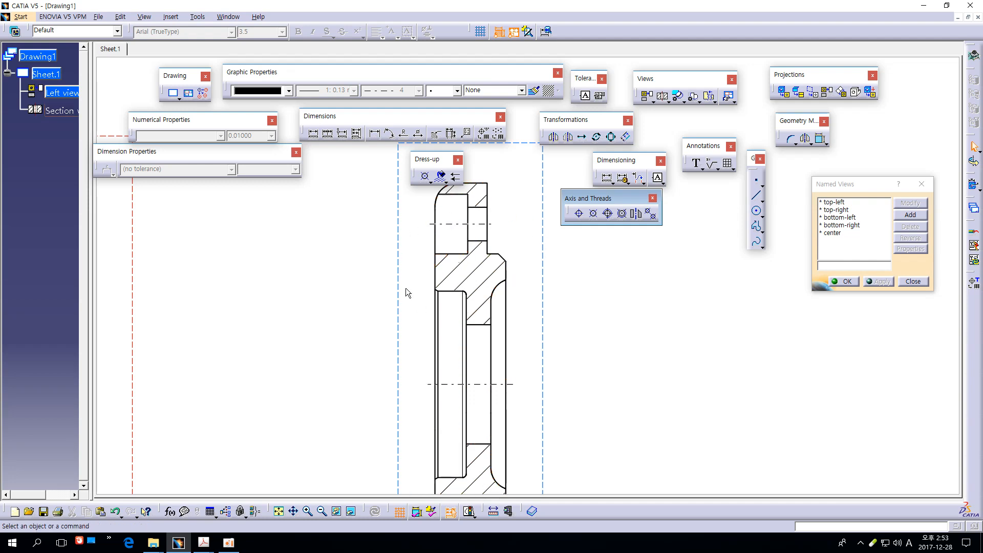
middle_click_drag(555, 311, 424, 438)
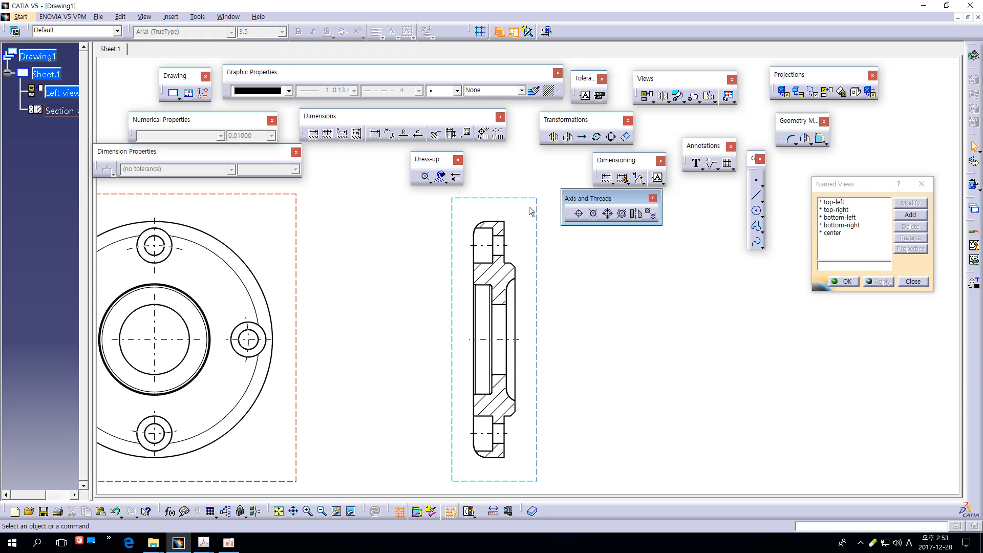
middle_click_drag(572, 289, 577, 334, "ctrl")
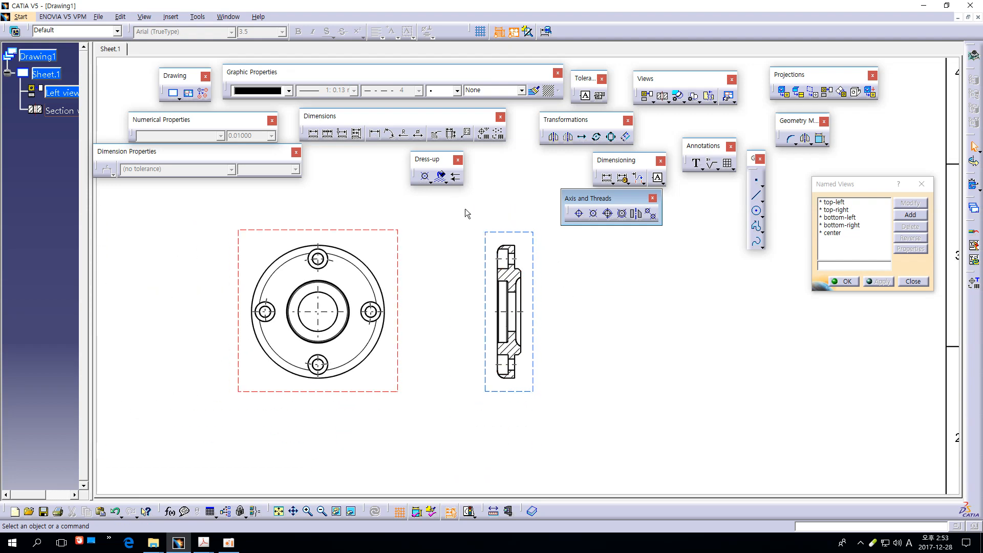
middle_click_drag(589, 384, 613, 322, "ctrl")
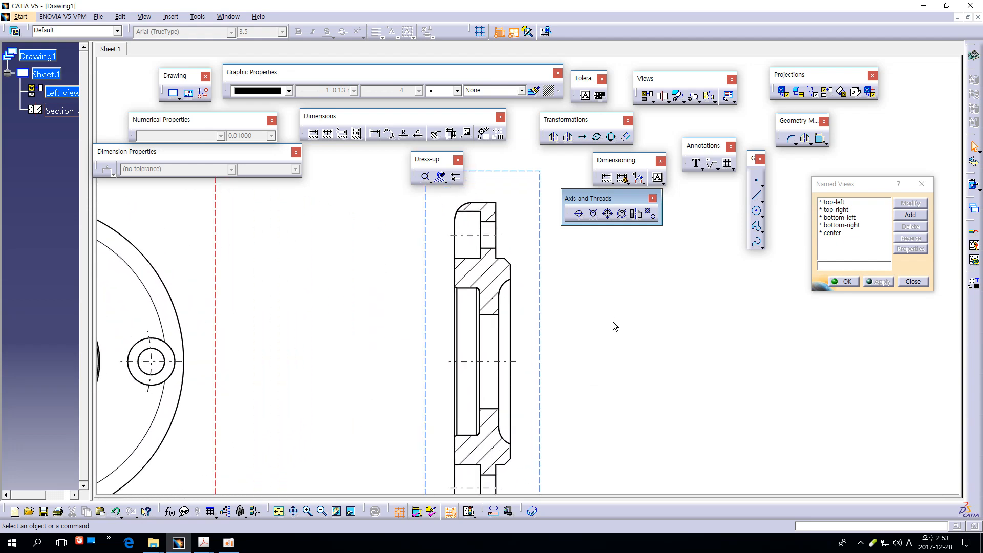
mouse_move(606, 316)
middle_mouse_down("ctrl")
mouse_move(609, 370)
mouse_move(633, 367)
middle_mouse_up("ctrl")
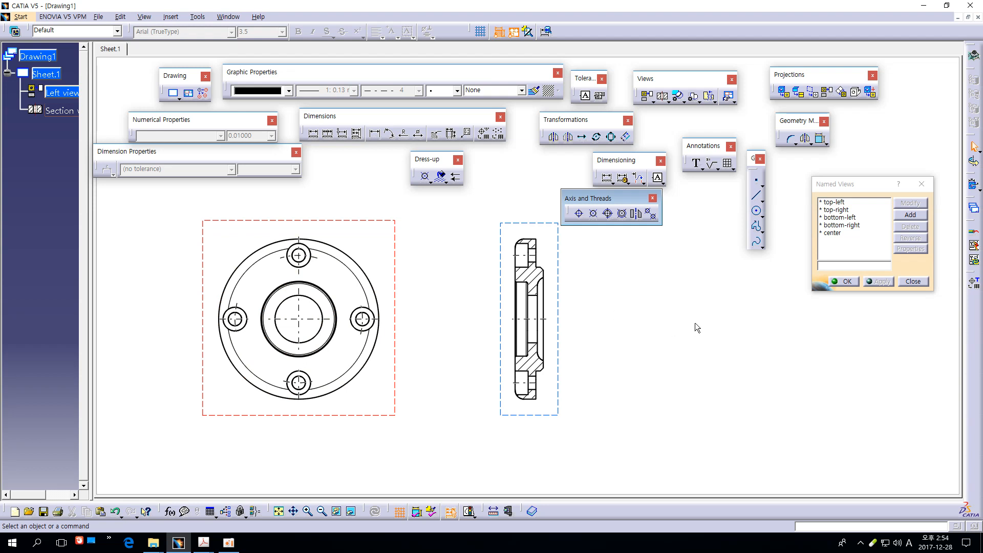
middle_click_drag(690, 322, 654, 334)
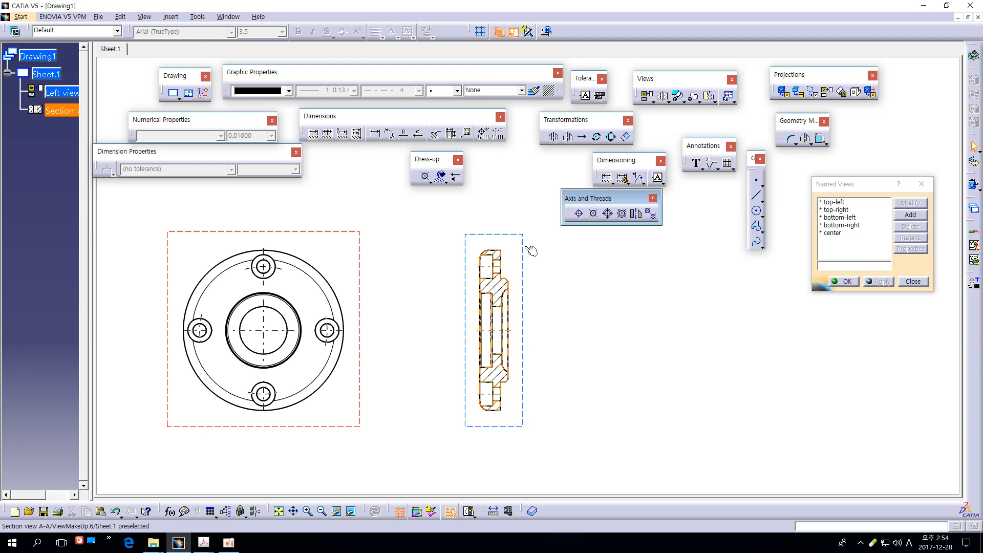
- Activate section view A-A as the current working view
middle_click_drag(557, 306, 563, 279)
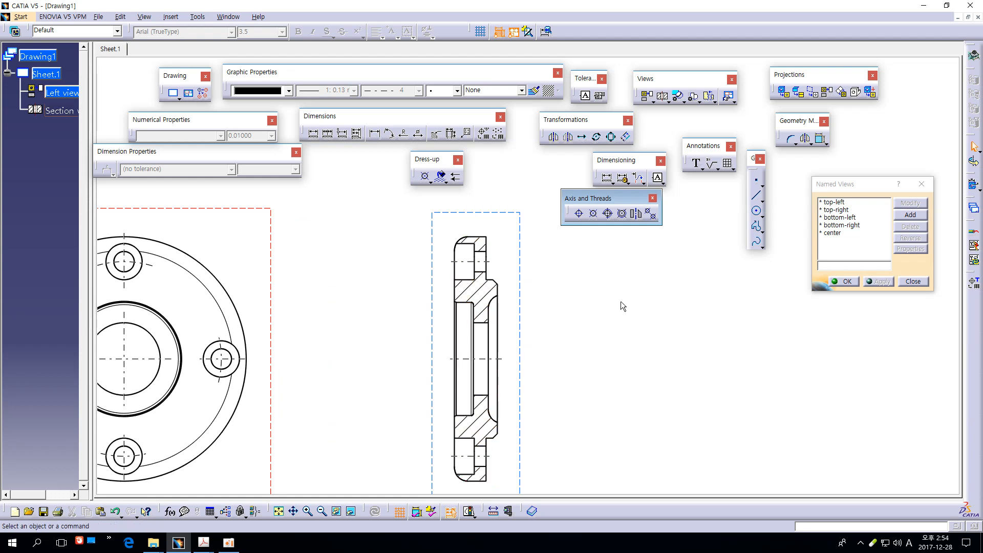
mouse_move(621, 301)
middle_mouse_down()
mouse_move(599, 321)
mouse_move(598, 288)
middle_mouse_up()
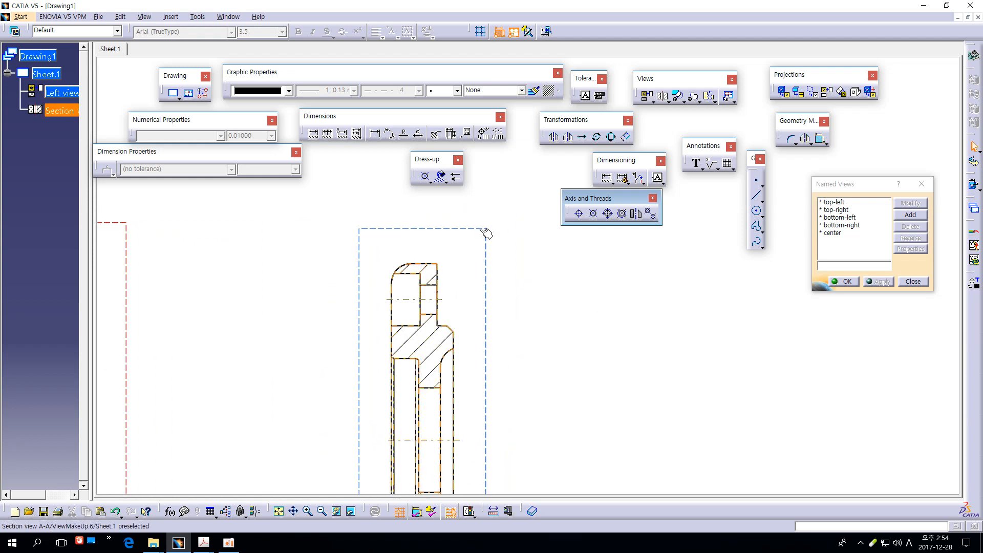
double_click(487, 233)
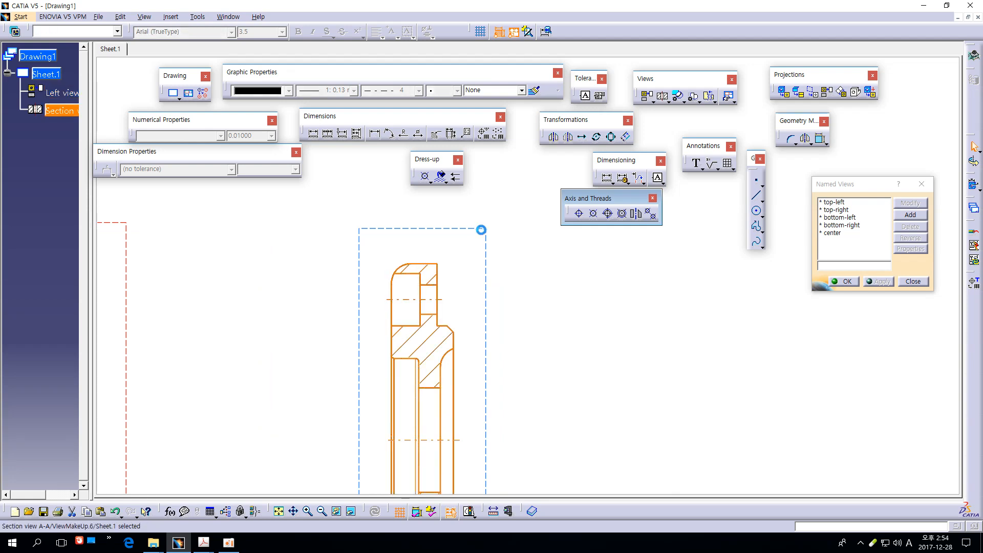
left_click(573, 285)
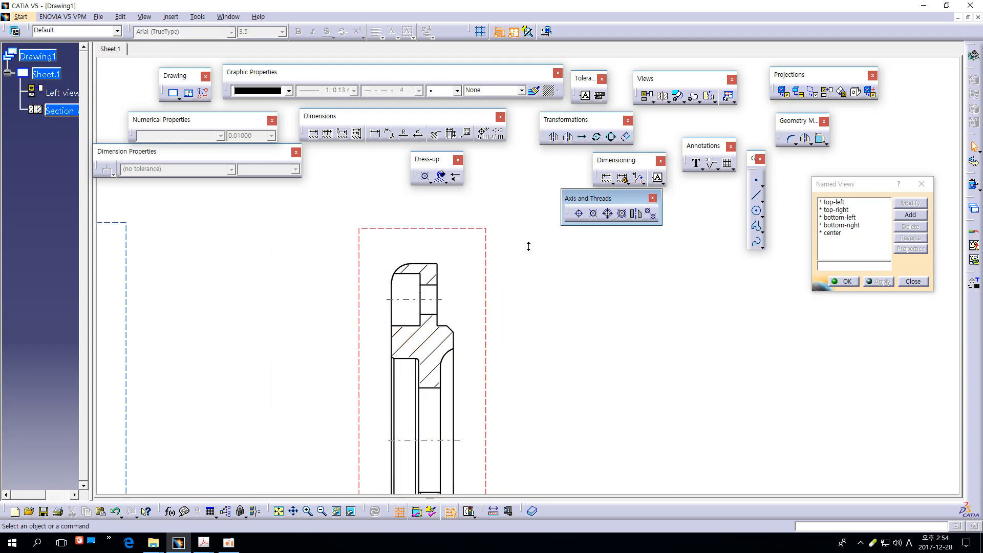
- Examine the through bore edges, the wider recess edge and their shared axis line in section view A-A
middle_click_drag(528, 247, 457, 276)
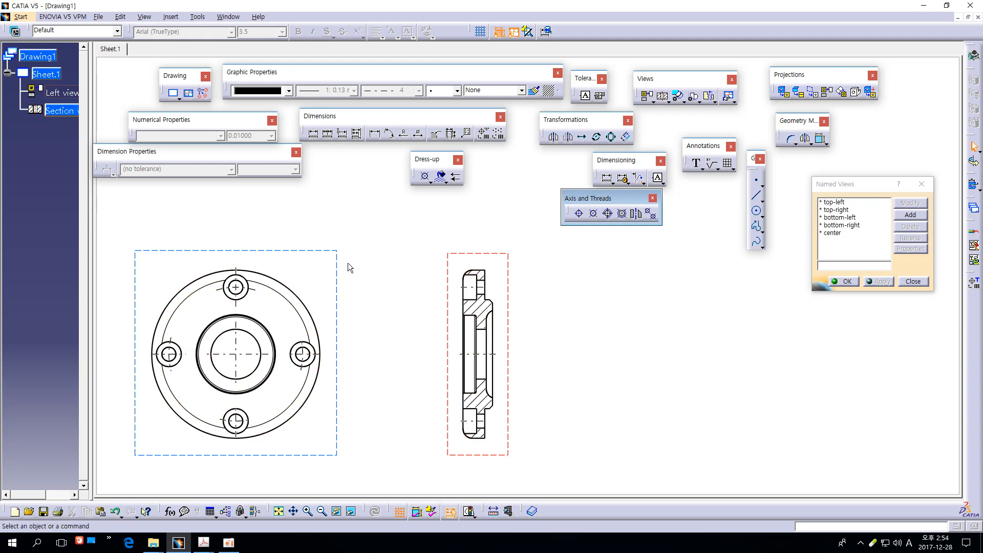
mouse_move(599, 314)
middle_mouse_down()
mouse_move(599, 256)
mouse_move(584, 345)
mouse_move(578, 323)
mouse_move(582, 296)
mouse_move(589, 345)
mouse_move(601, 312)
mouse_move(608, 346)
middle_mouse_up()
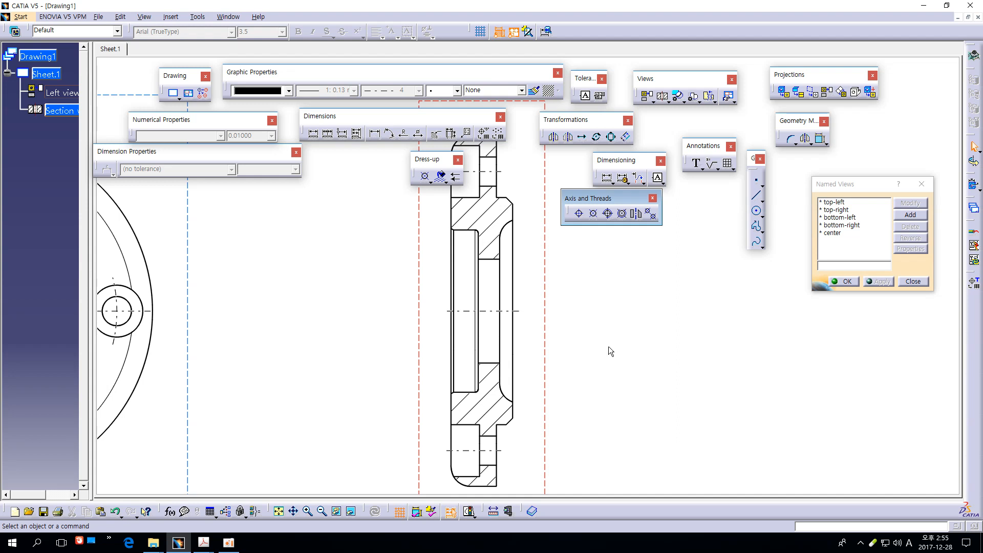
middle_click_drag(609, 346, 610, 307, "ctrl")
left_click(464, 246)
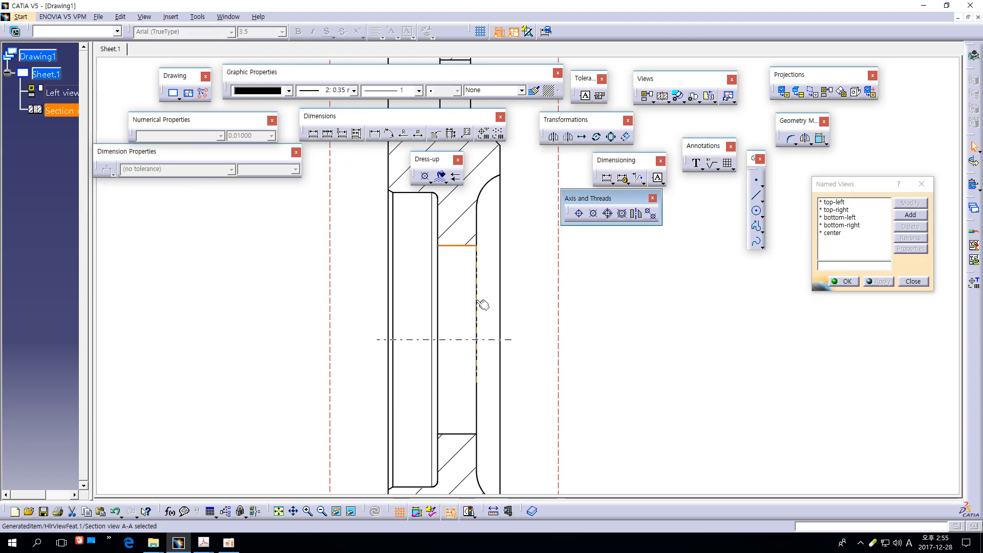
left_click(466, 435, "ctrl")
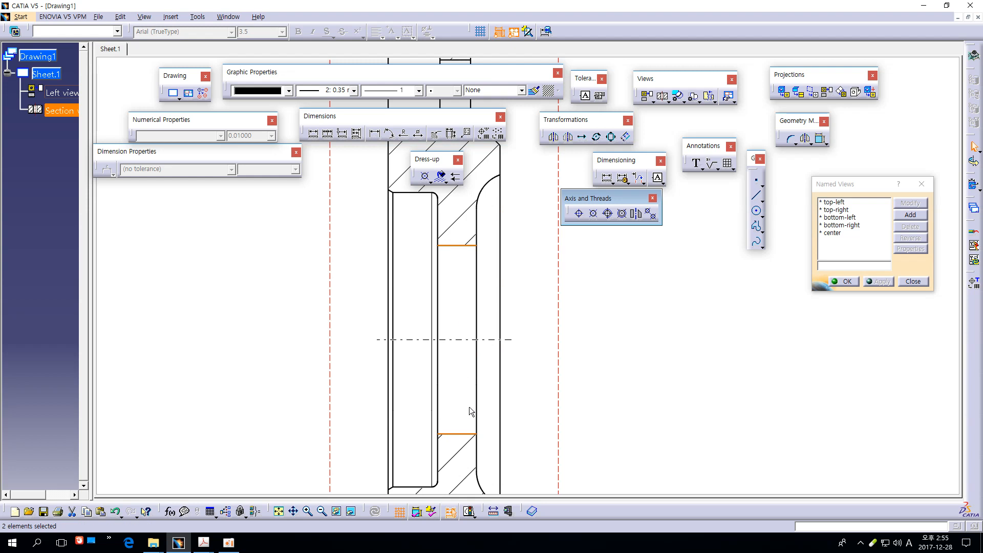
left_click(468, 373)
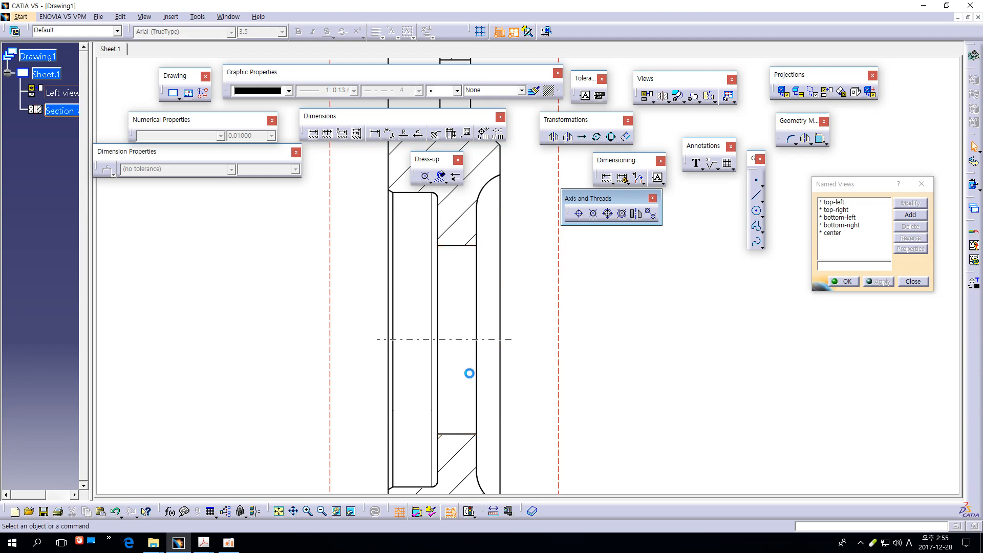
left_click(458, 338)
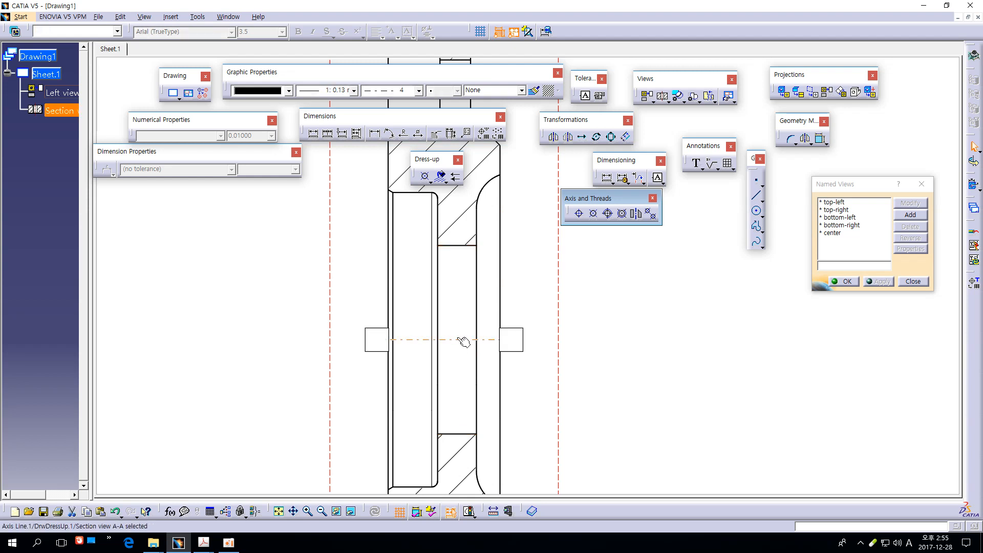
left_click(460, 246)
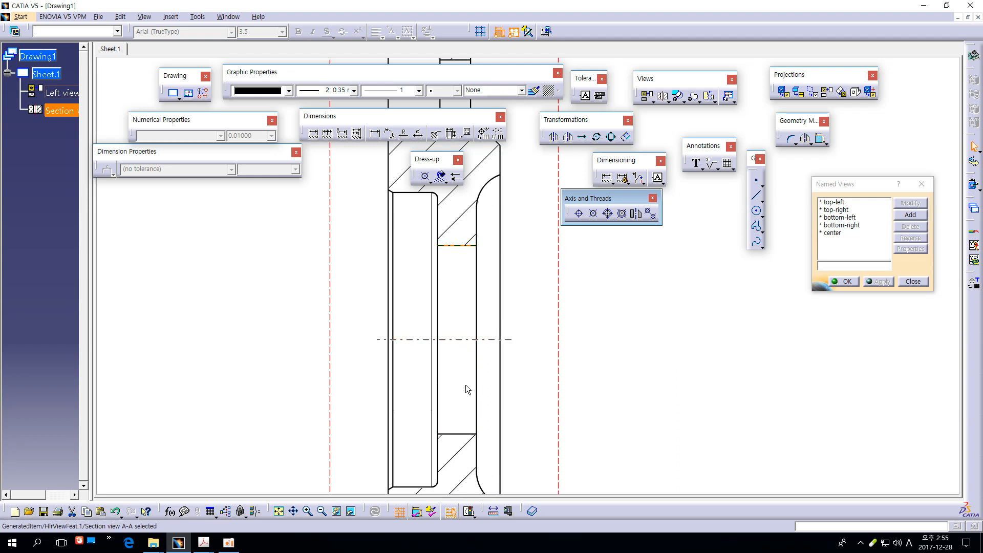
left_click(465, 340)
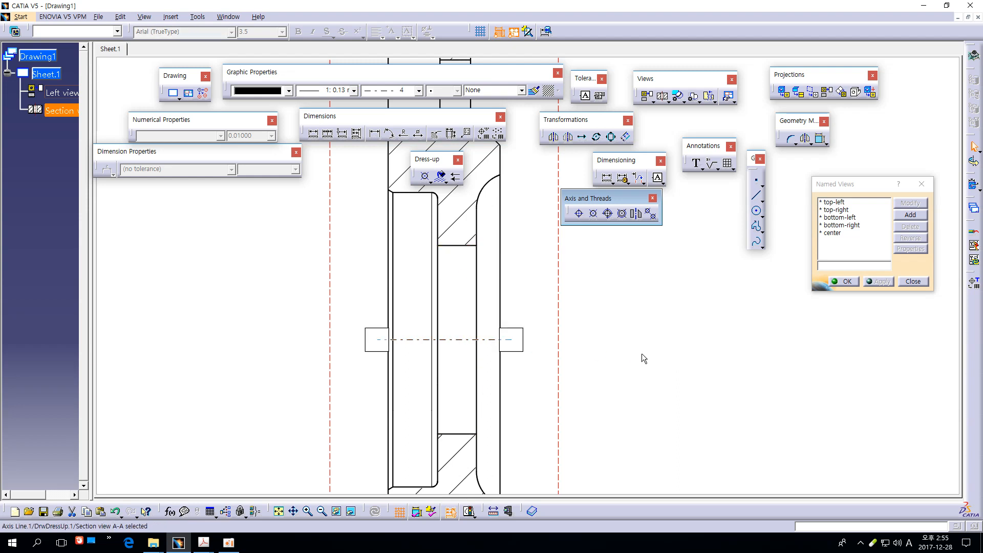
middle_click_drag(641, 354, 646, 420, "ctrl")
left_click(634, 419)
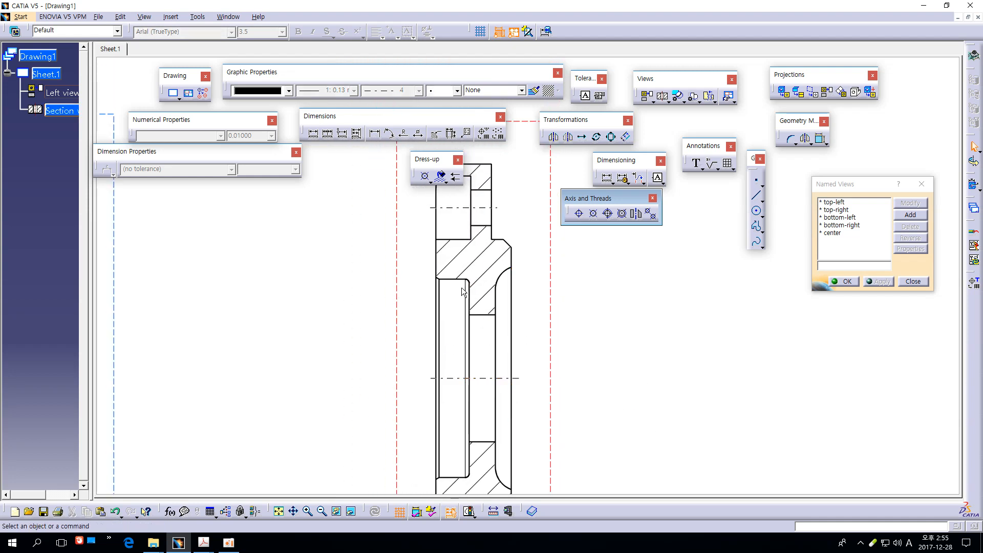
left_click(448, 279)
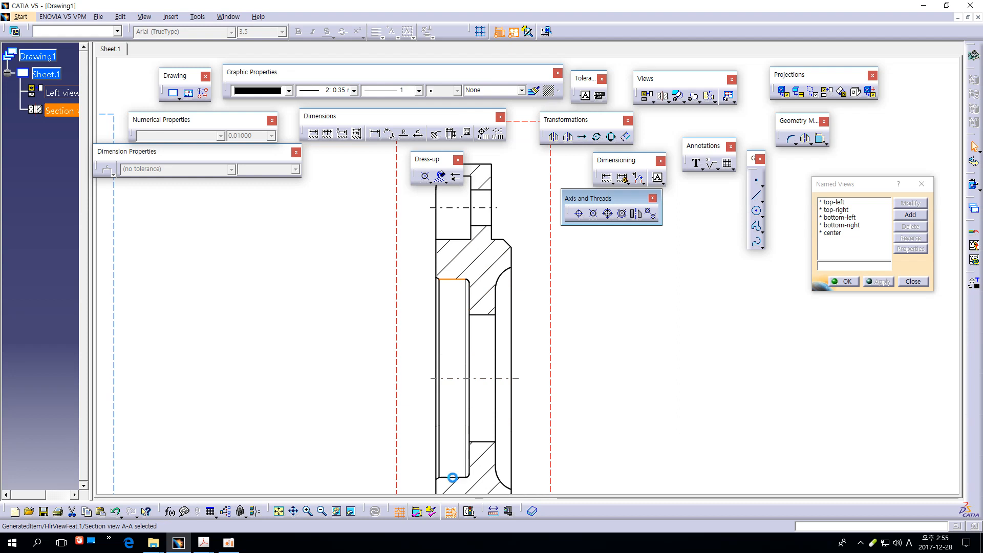
left_click(444, 377)
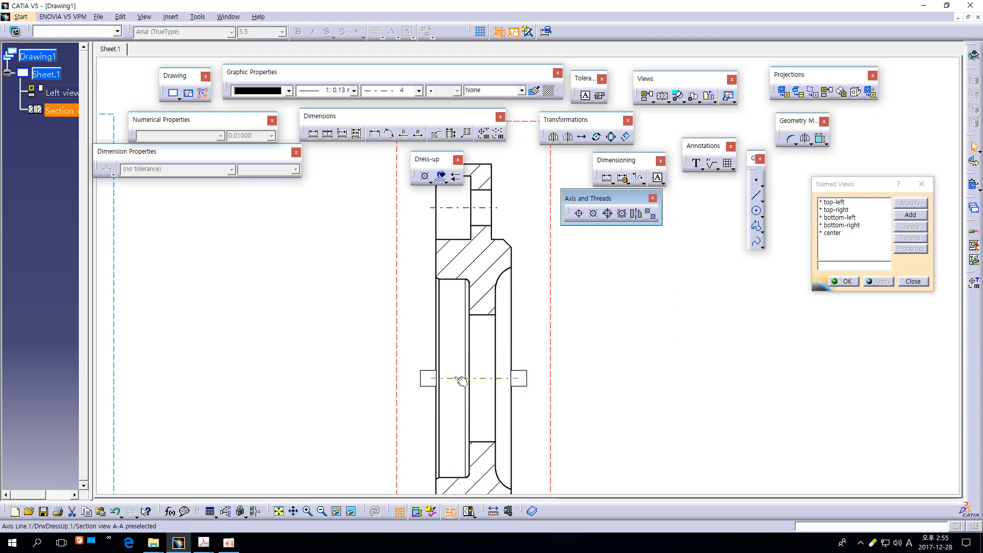
left_click(588, 358)
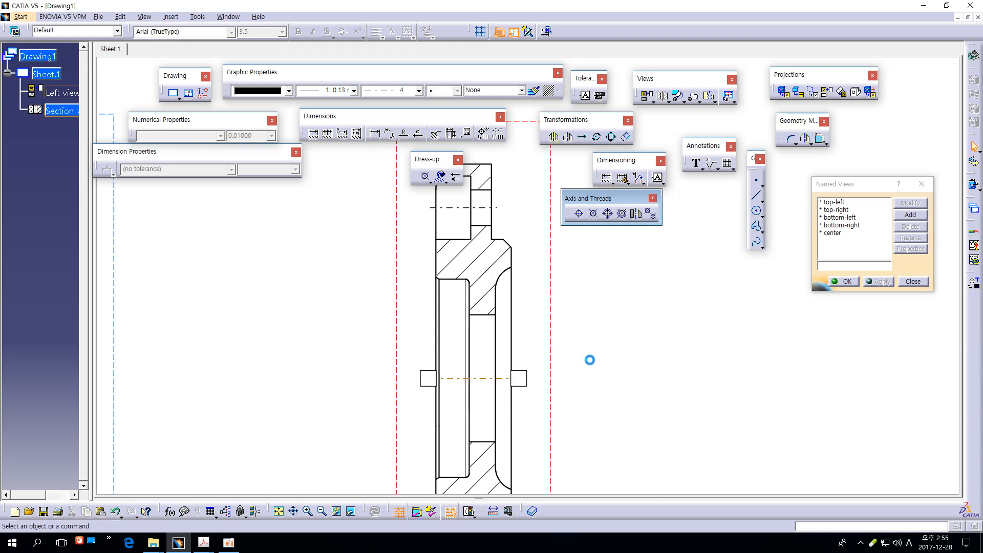
- Add a Diameter Dimension to the through bore in section view A-A, placed to the right of the section
middle_click_drag(622, 390, 600, 333)
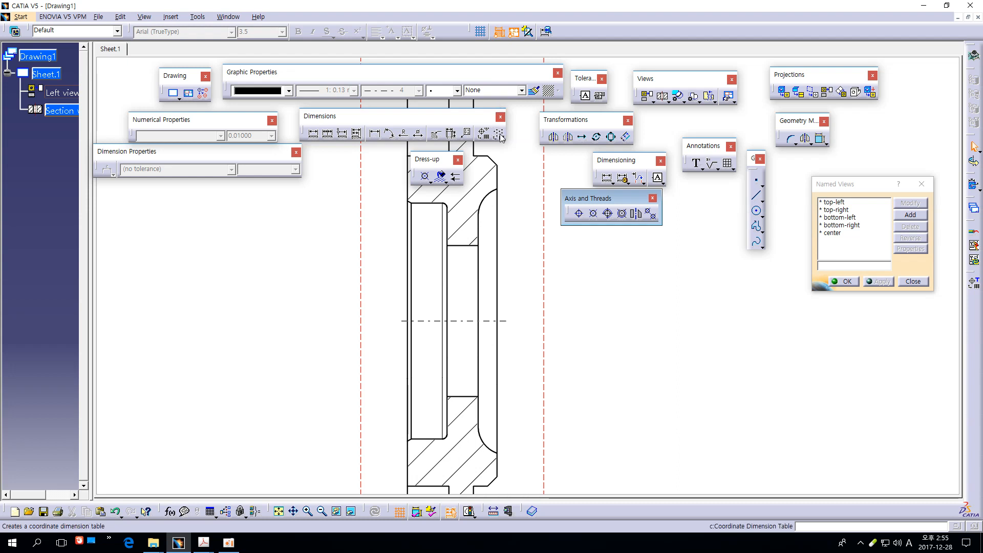
left_click(418, 136)
middle_click_drag(589, 366, 594, 373)
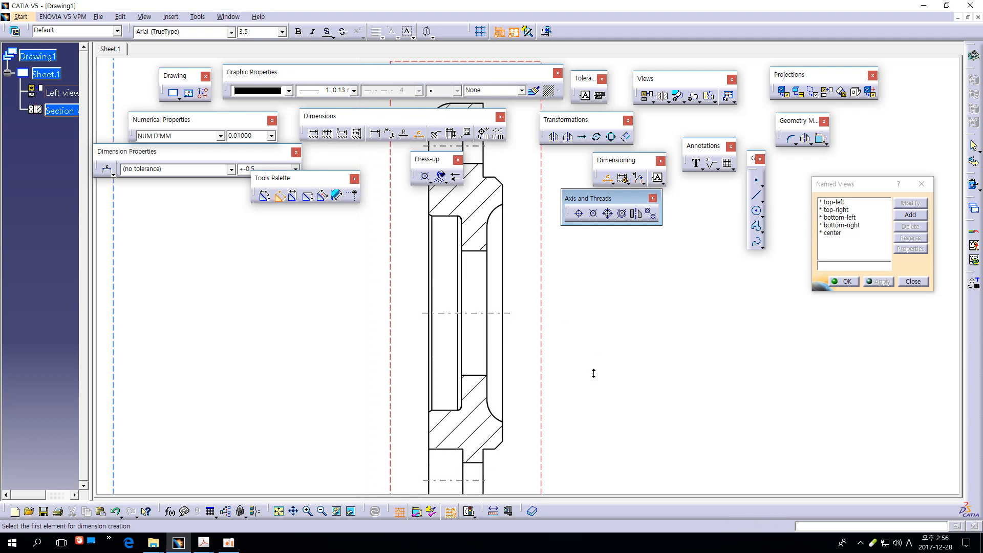
left_click(477, 251)
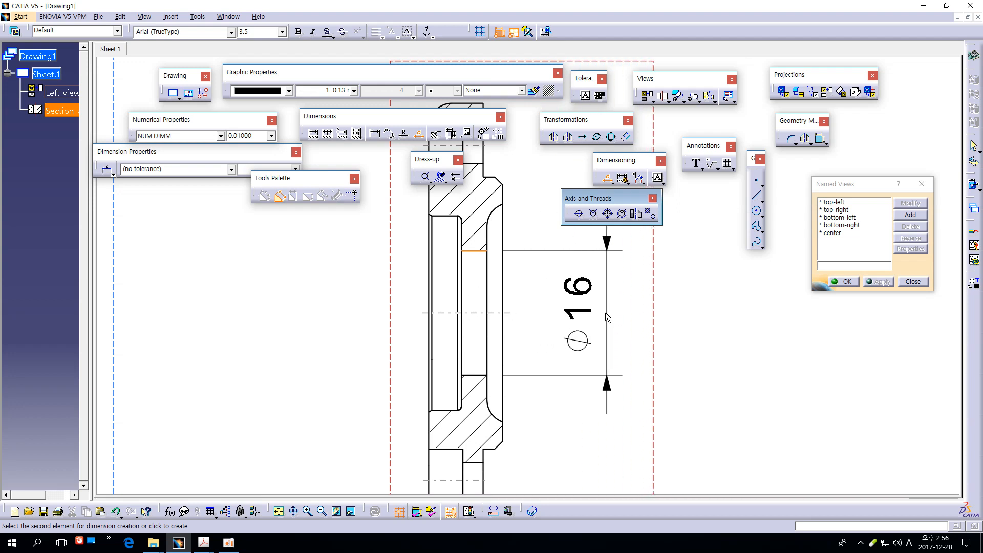
left_click(601, 314)
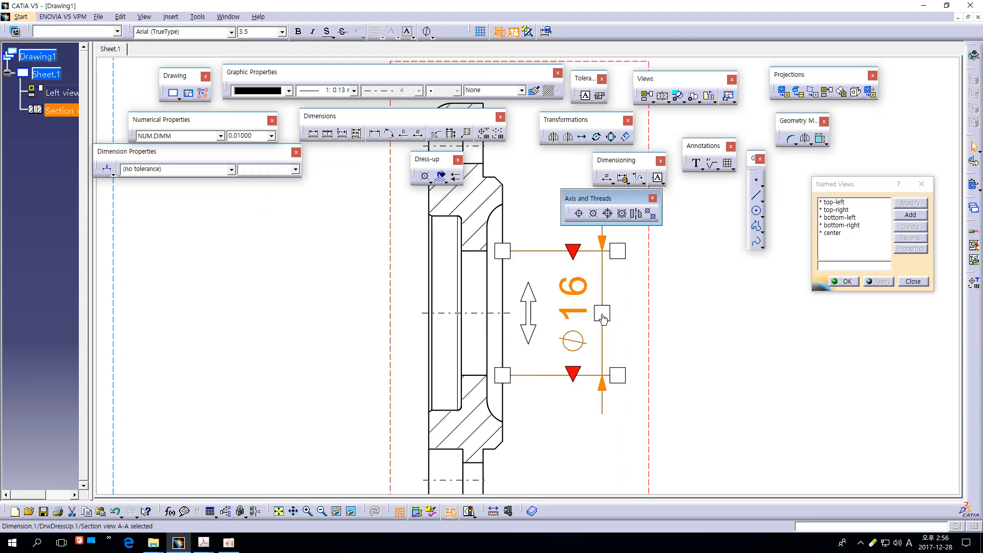
mouse_move(706, 319)
middle_mouse_down()
mouse_move(696, 342)
mouse_move(700, 315)
mouse_move(735, 340)
mouse_move(700, 332)
mouse_move(702, 346)
middle_mouse_up()
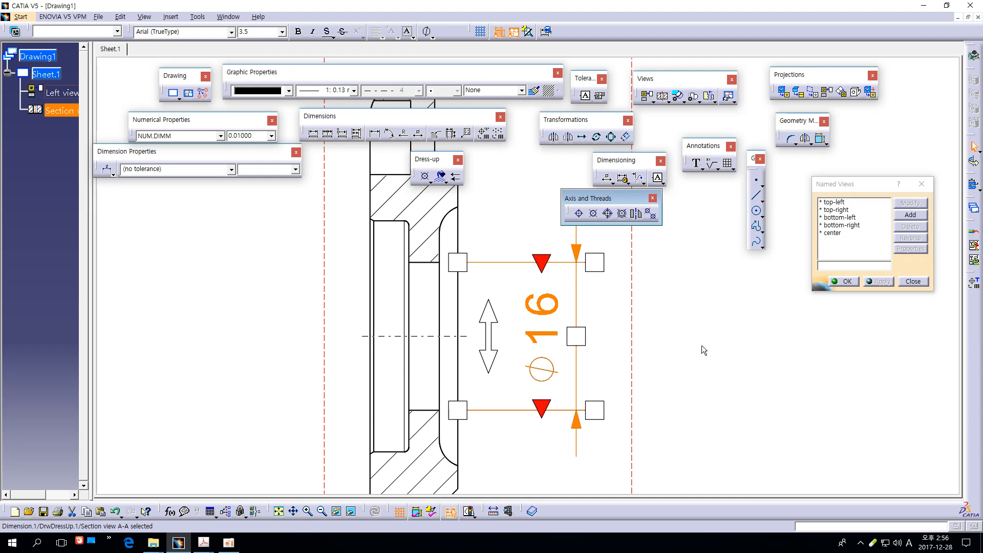
left_click(702, 351)
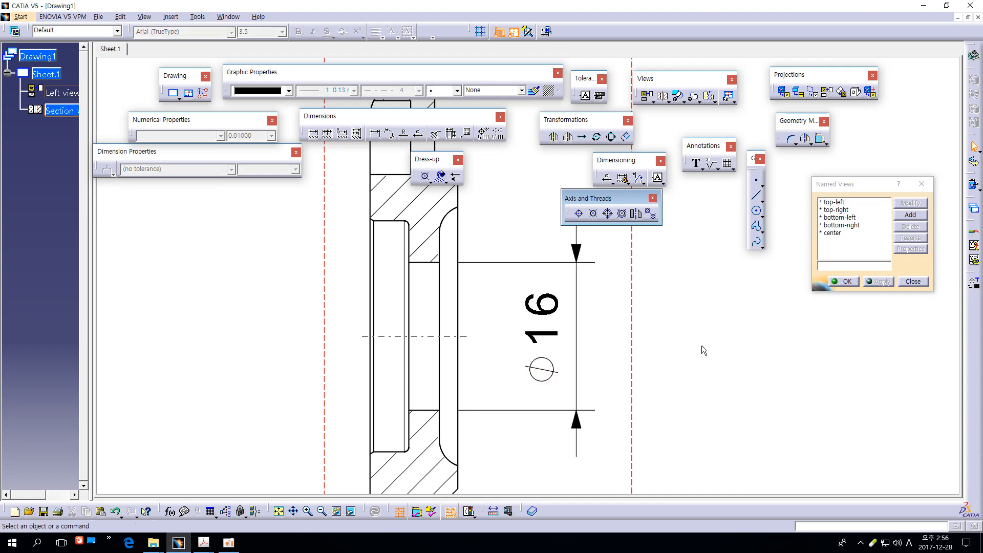
- Flip the arrows of the through bore's diameter dimension so they sit inside the extension lines
mouse_move(702, 346)
middle_mouse_down()
mouse_move(619, 349)
mouse_move(598, 292)
middle_mouse_up()
left_click(471, 243)
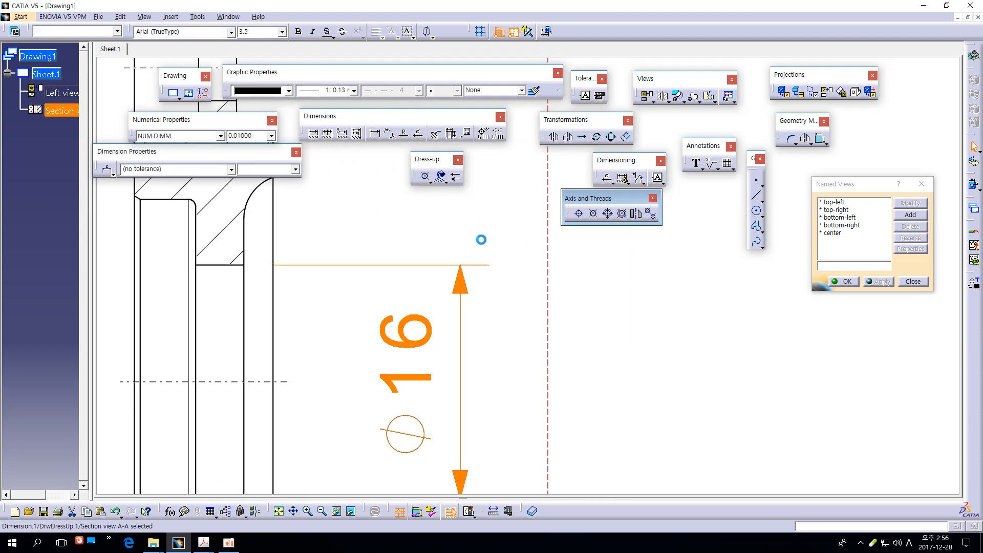
left_click(463, 287)
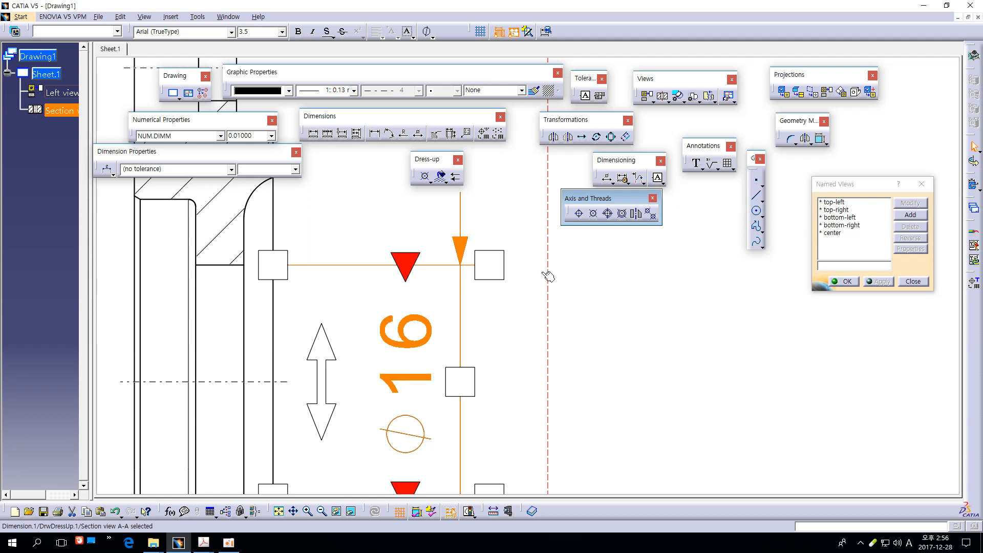
left_click(461, 250)
mouse_move(595, 288)
middle_mouse_down()
mouse_move(598, 330)
mouse_move(617, 349)
middle_mouse_up()
left_click(616, 345)
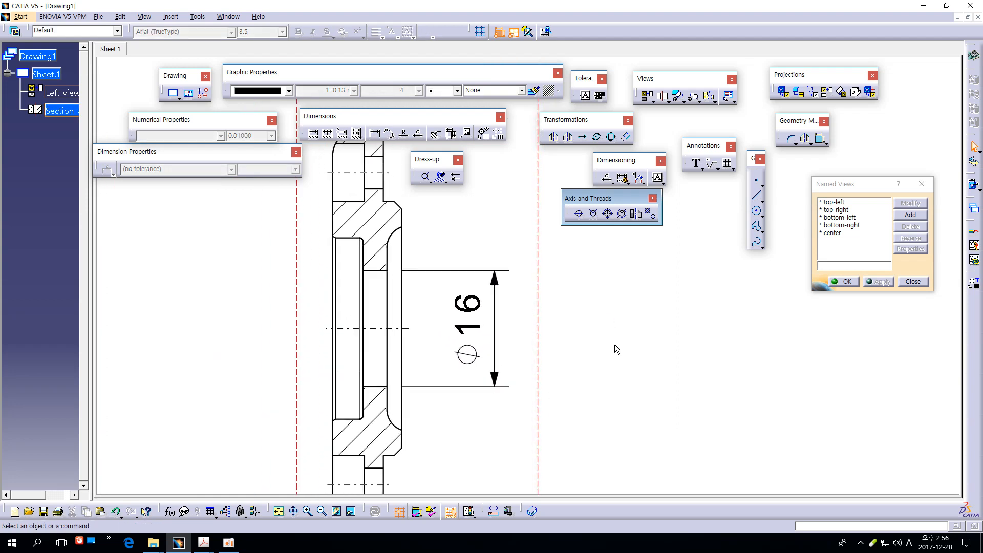
- Add a Diameter Dimension to the rounded bore mouth on section A-A's right face, placed outside the bore dimension
mouse_move(557, 348)
middle_mouse_down()
mouse_move(603, 355)
mouse_move(609, 304)
middle_mouse_up()
mouse_move(433, 258)
middle_mouse_down()
mouse_move(514, 301)
mouse_move(501, 270)
middle_mouse_up()
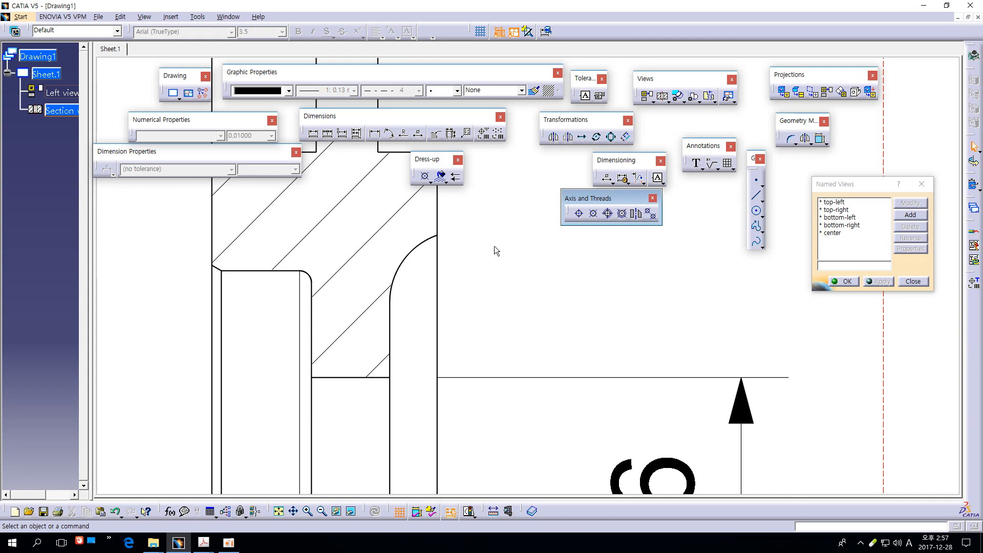
left_click(418, 134)
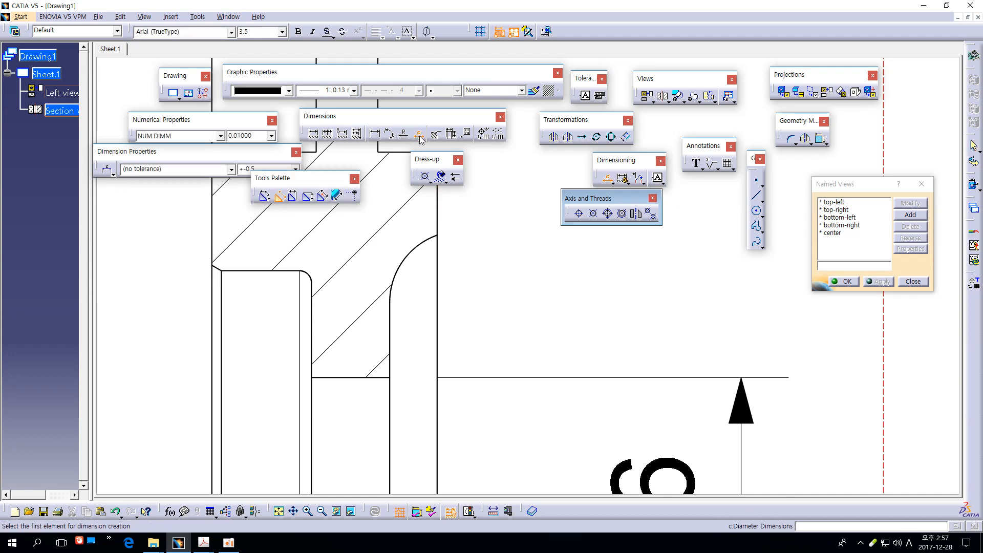
scroll(473, 201, "up", 3)
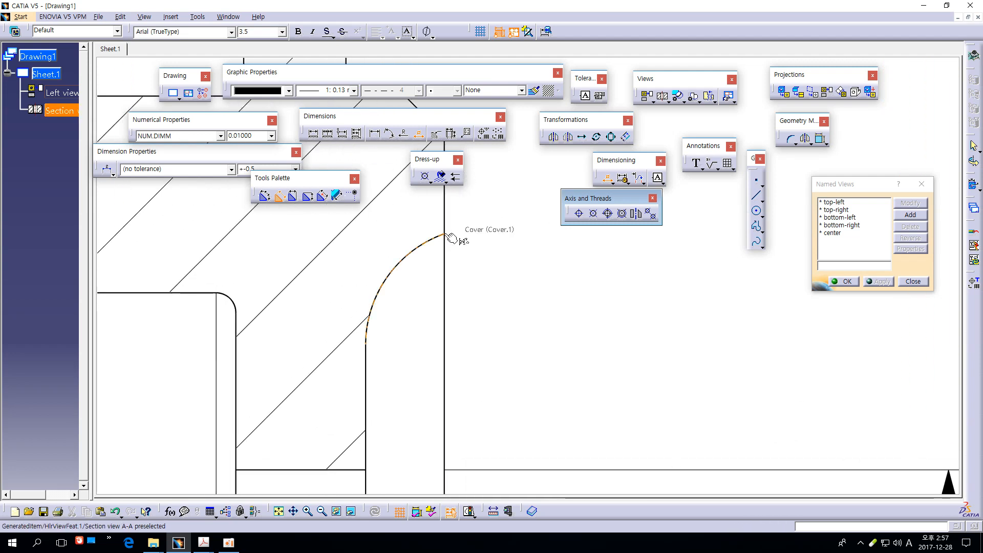
scroll(477, 267, "down", 2)
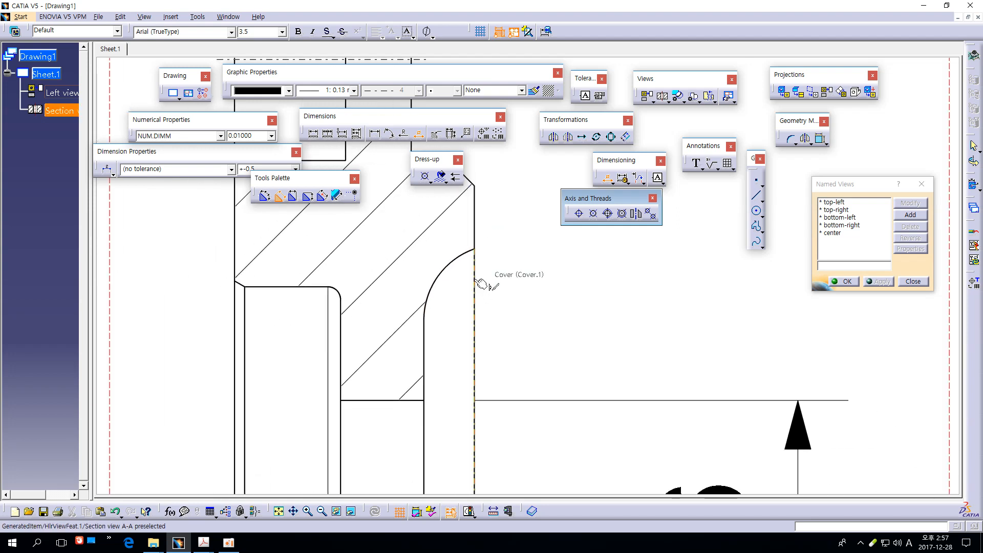
left_click(478, 282)
scroll(534, 358, "down", 5)
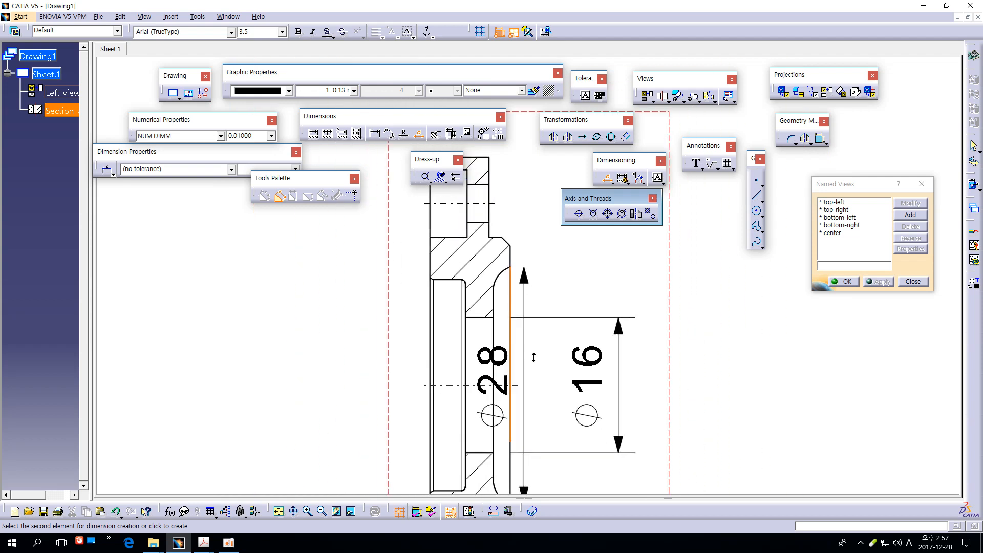
middle_click_drag(533, 357, 534, 363)
middle_click_drag(643, 357, 511, 286)
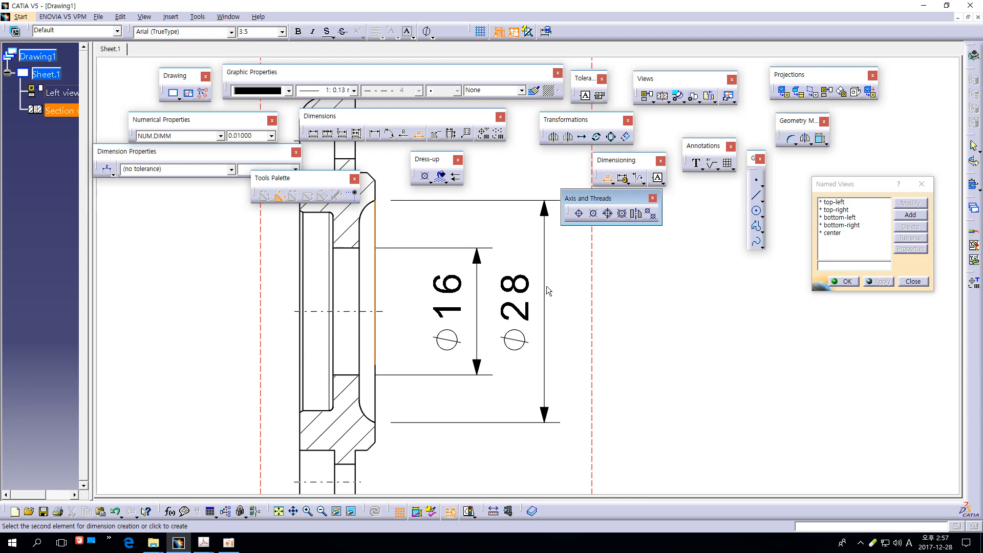
left_click(548, 286)
left_click(665, 314)
middle_click_drag(650, 321, 691, 350)
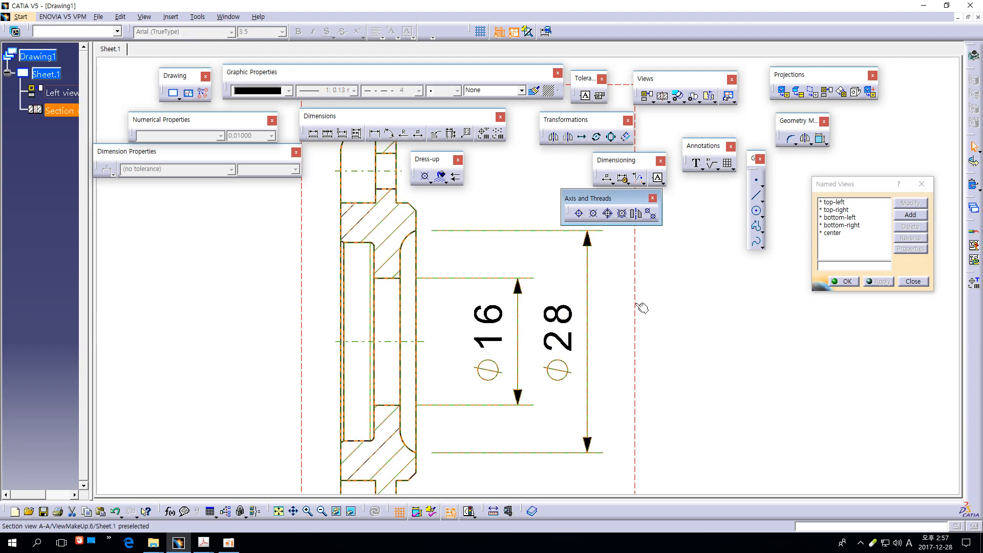
- Examine the recess on the left side of section view A-A, including its chamfered mouth and rounded inner corner
mouse_move(690, 308)
middle_mouse_down("ctrl")
mouse_move(691, 321)
mouse_move(785, 330)
middle_mouse_up("ctrl")
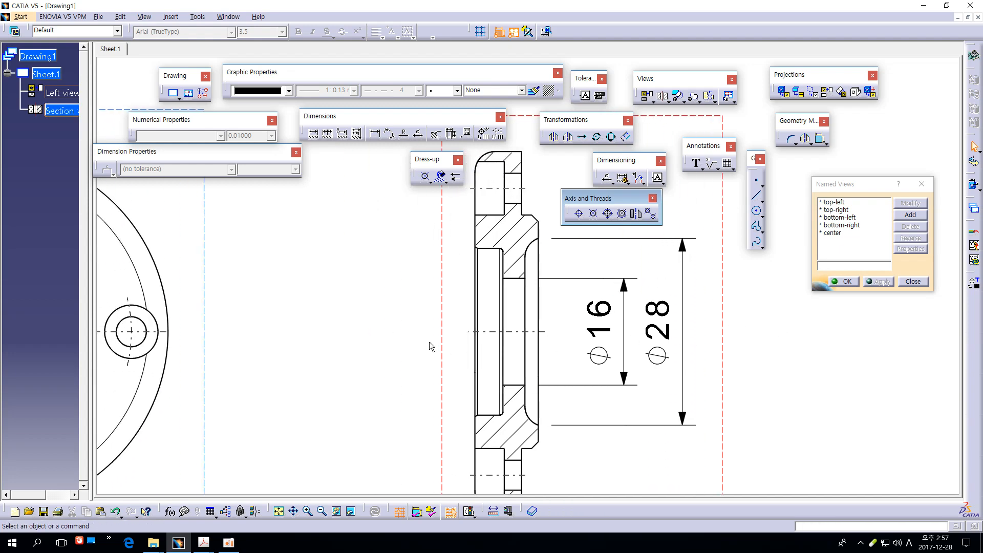
mouse_move(385, 330)
middle_mouse_down()
mouse_move(401, 335)
mouse_move(408, 281)
middle_mouse_up()
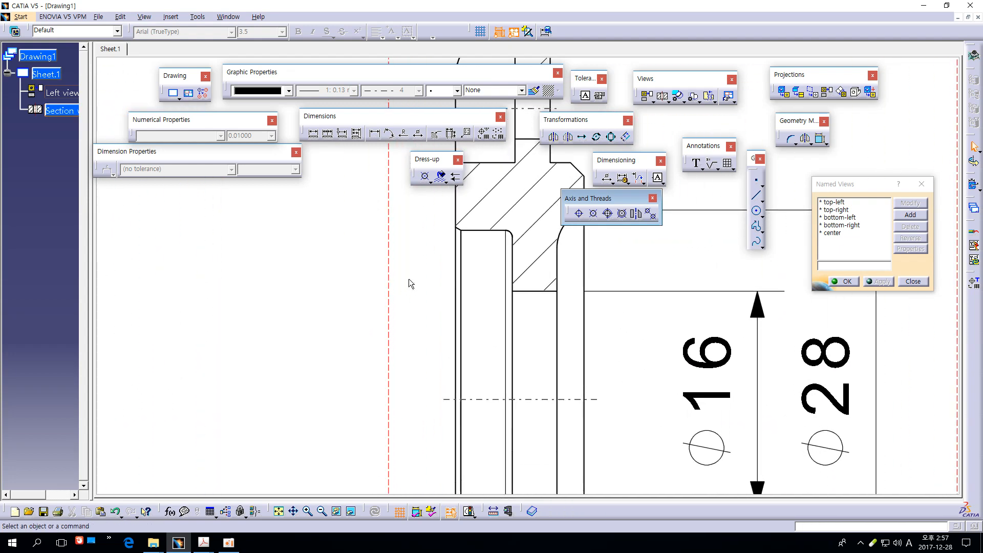
left_click(481, 232)
left_click(480, 251)
middle_click_drag(481, 263, 463, 291)
middle_click_drag(463, 292, 448, 248, "ctrl")
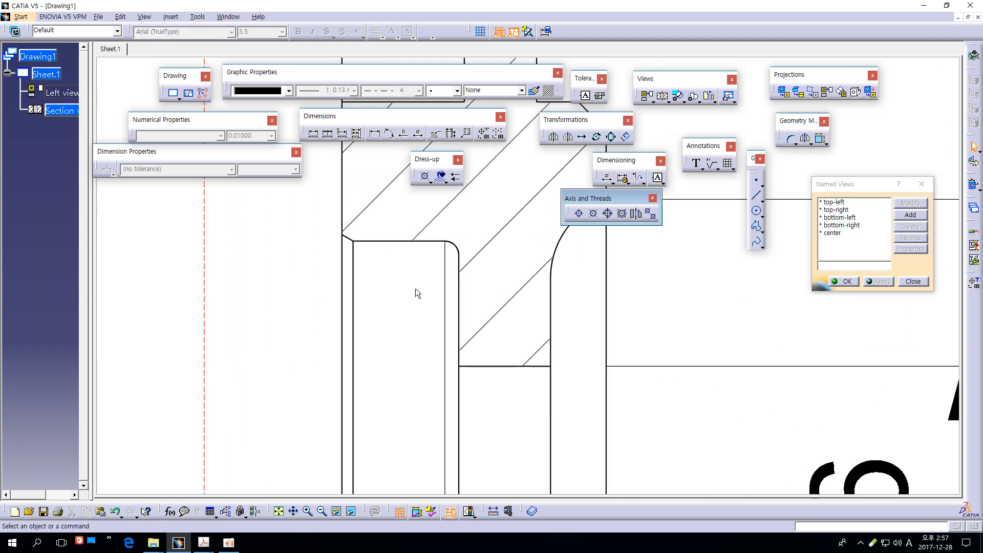
mouse_move(844, 184)
left_mouse_down()
mouse_move(226, 281)
mouse_move(240, 260)
mouse_move(363, 252)
left_mouse_up()
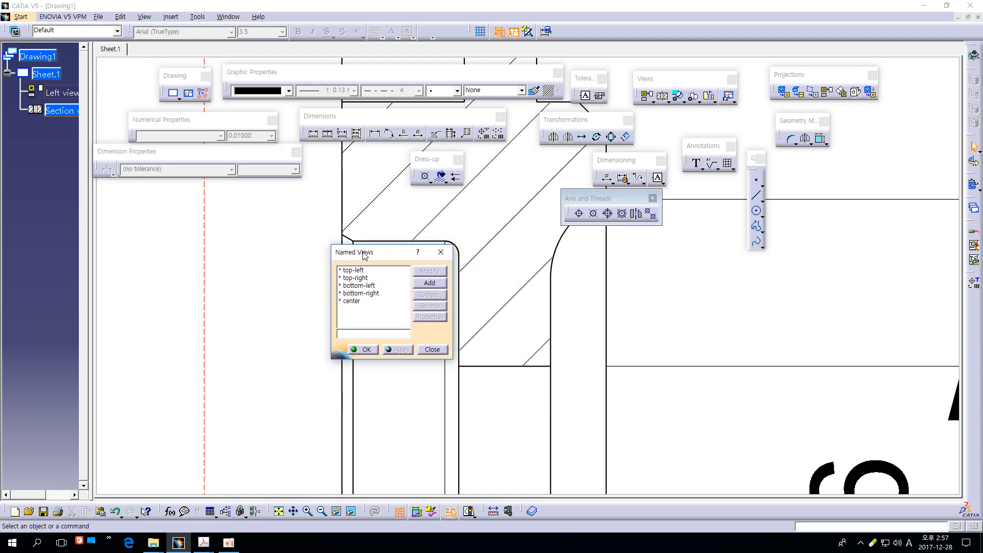
mouse_move(282, 303)
middle_mouse_down()
mouse_move(274, 301)
mouse_move(307, 302)
mouse_move(381, 266)
middle_mouse_up()
left_click_drag(385, 254, 848, 186)
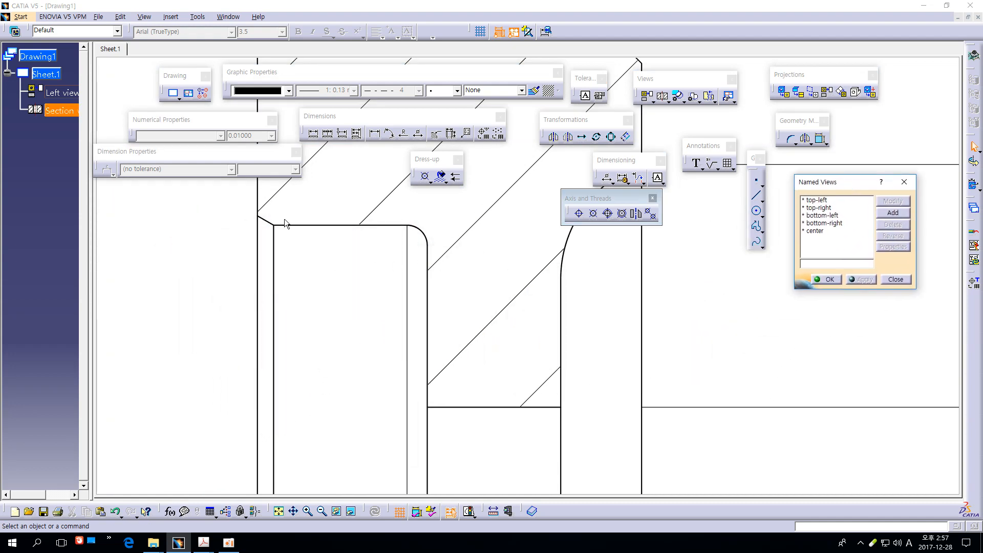
left_click(382, 301)
mouse_move(382, 302)
middle_mouse_down()
mouse_move(395, 377)
mouse_move(372, 373)
middle_mouse_up()
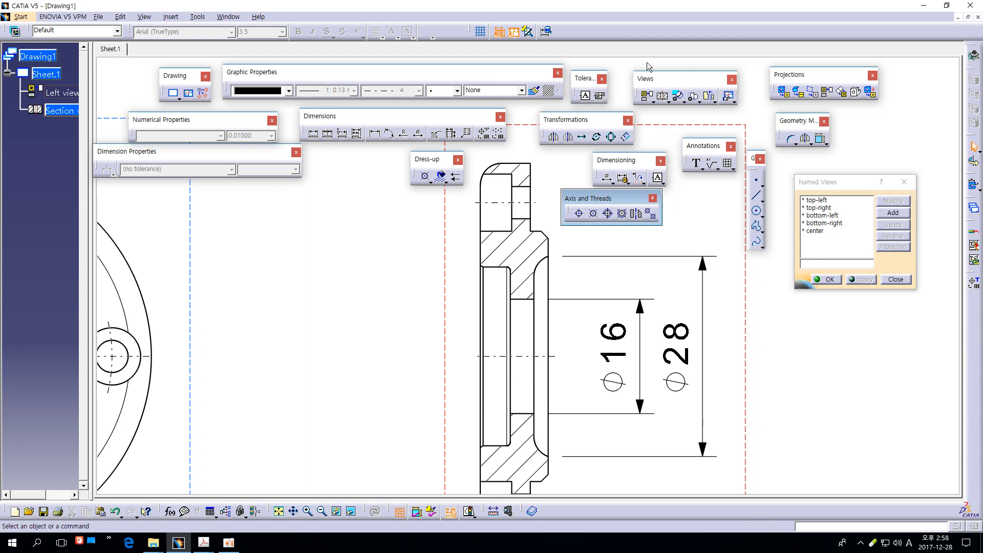
- Define a circular Detail View on section A-A, centred on the recess's upper edge and enclosing its chamfered mouth and rounded inner corner
left_click(685, 103)
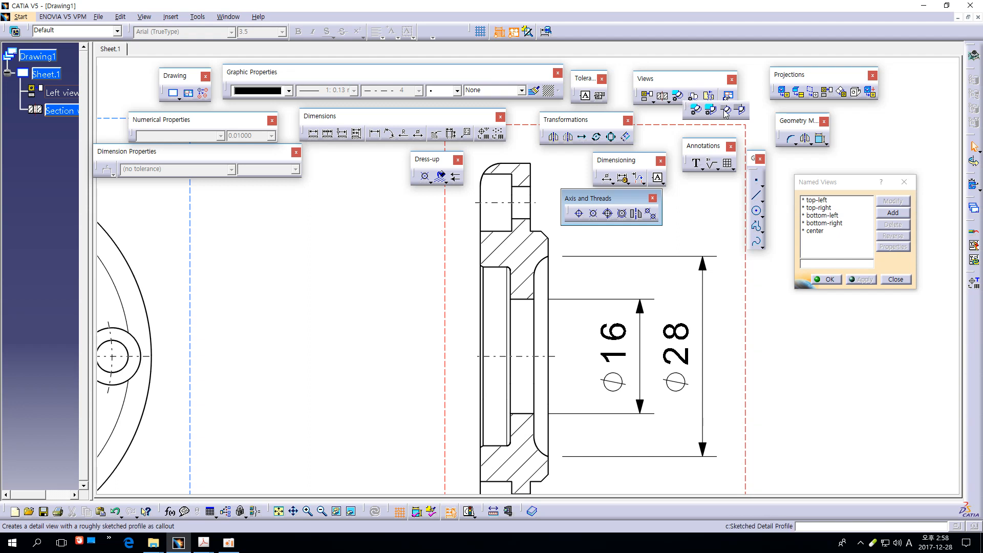
left_click(698, 112)
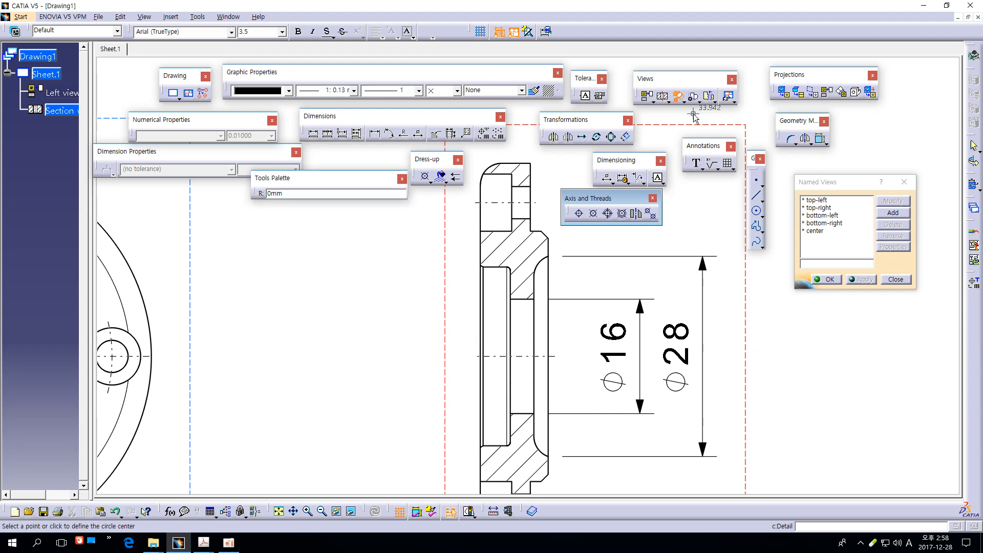
mouse_move(603, 274)
middle_mouse_down()
mouse_move(622, 290)
mouse_move(630, 233)
mouse_move(612, 309)
mouse_move(680, 117)
middle_mouse_up()
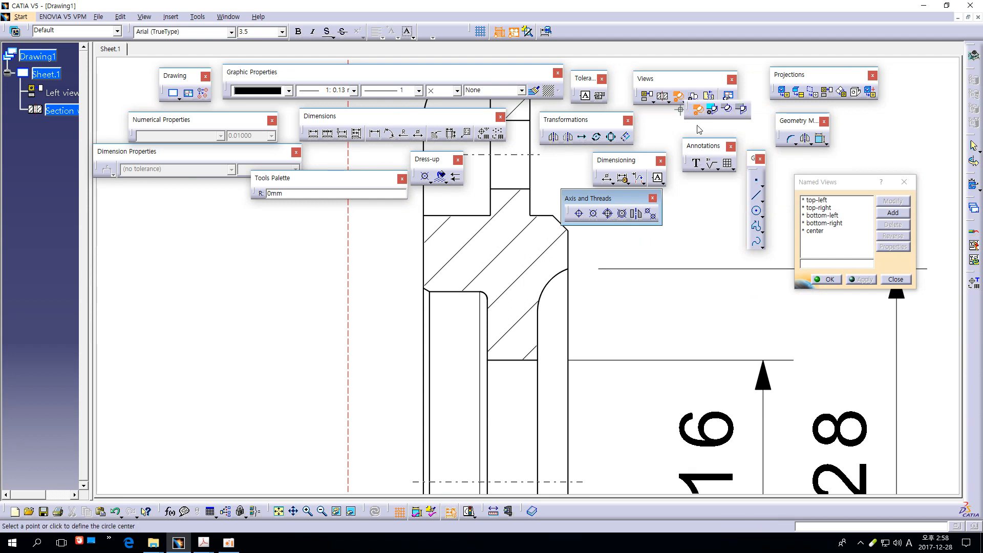
left_click(684, 101)
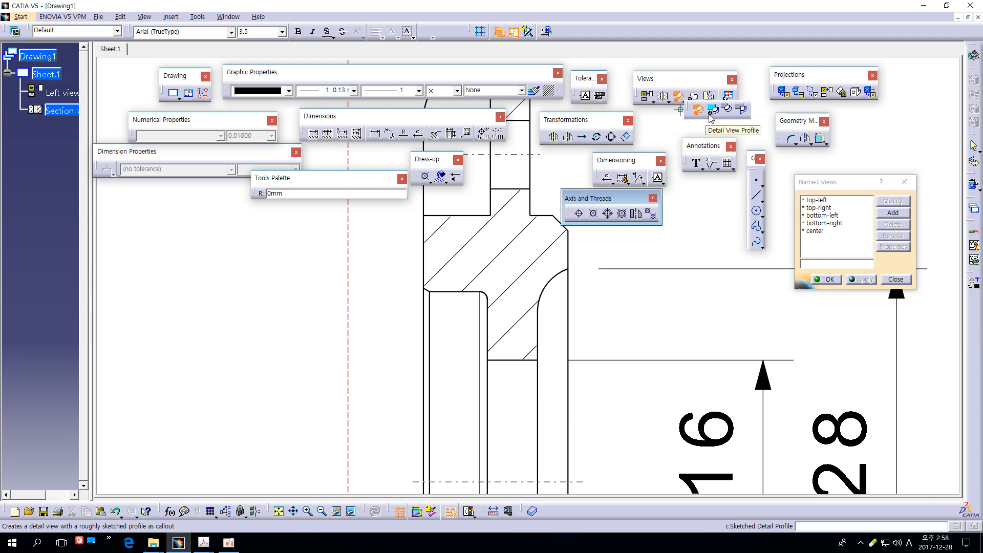
left_click(699, 110)
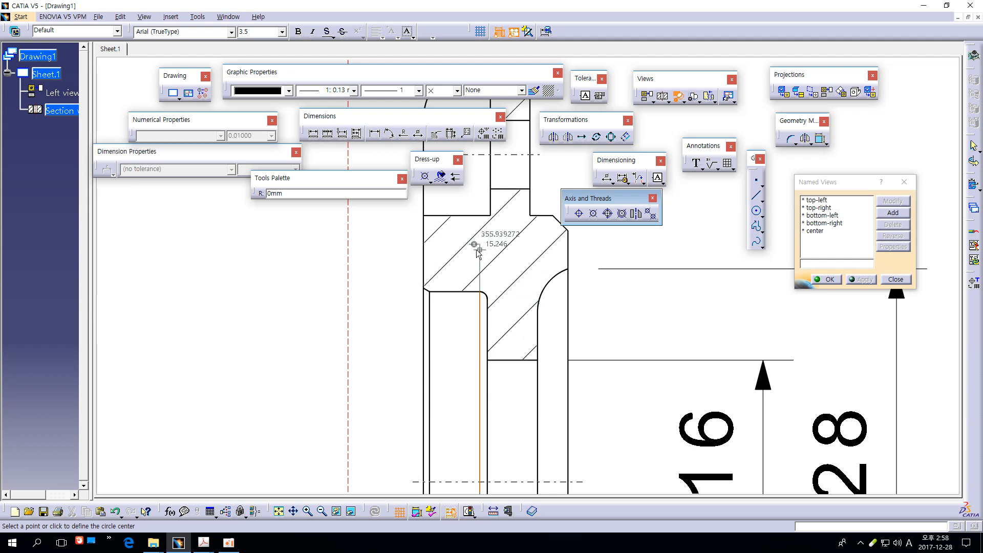
left_click(456, 288)
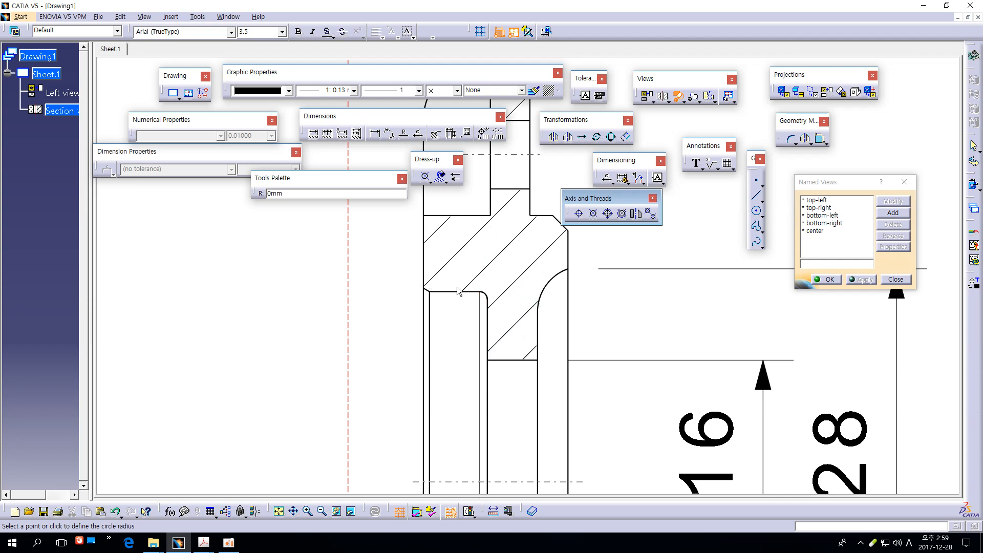
left_click(503, 326)
- Place the 2:1 detail view above section view A-A and move its label directly beneath the detail
middle_click_drag(494, 270, 492, 399, "ctrl")
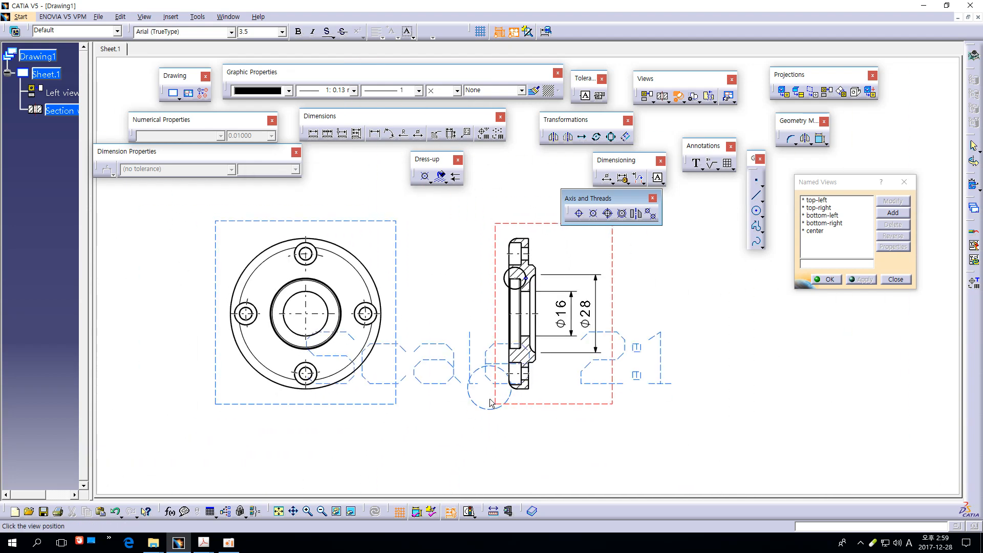
middle_click_drag(494, 327, 464, 450)
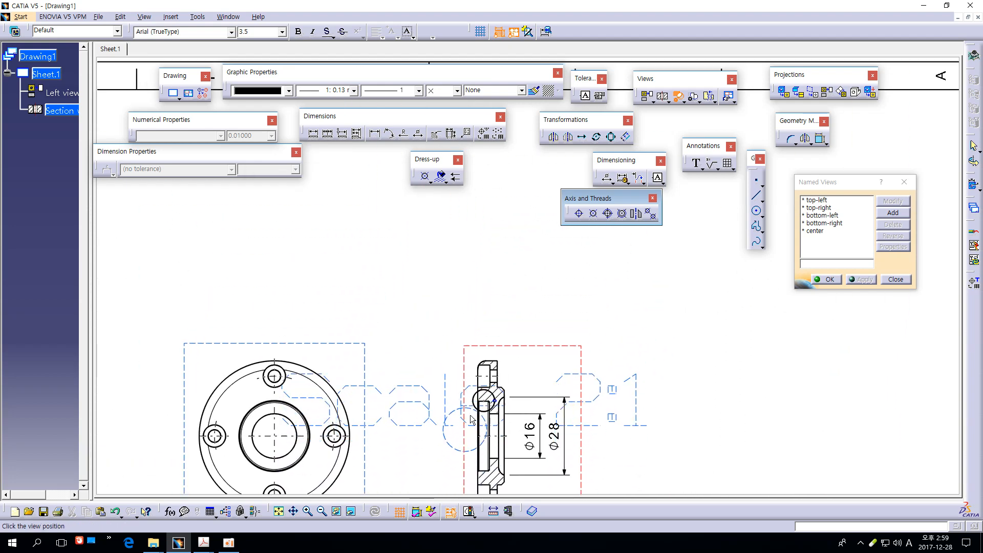
left_click(481, 227)
left_click_drag(563, 262, 507, 240)
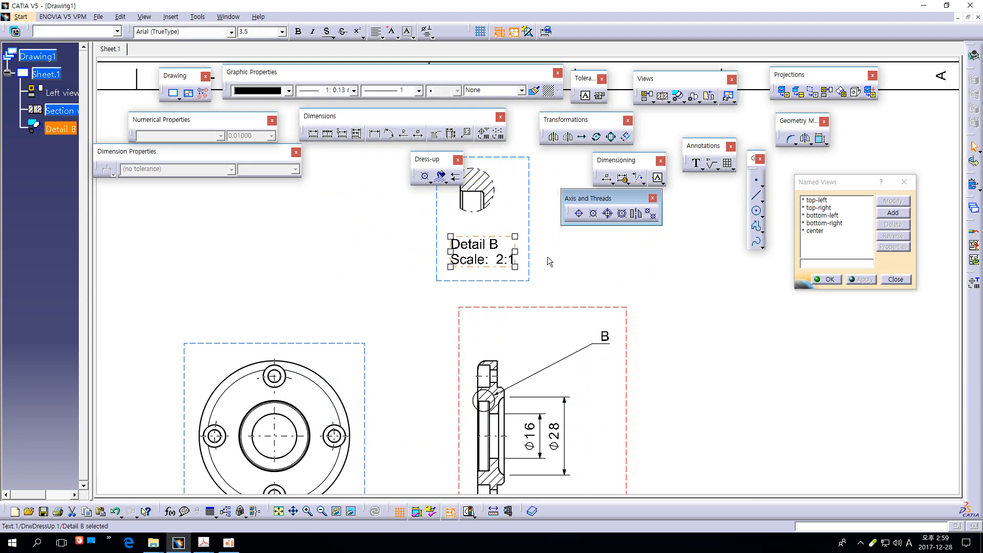
left_click(575, 295)
- Move the detail callout letter B to the upper left of the detail circle on section A-A, shortening its leader
middle_click_drag(614, 322, 636, 267)
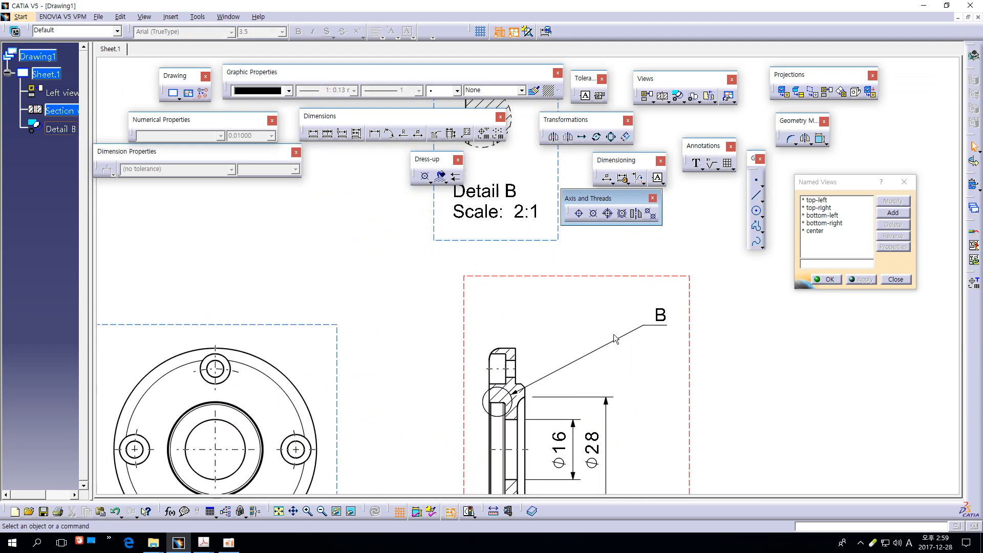
left_click(619, 340)
left_click_drag(619, 339, 407, 393)
left_click(568, 361)
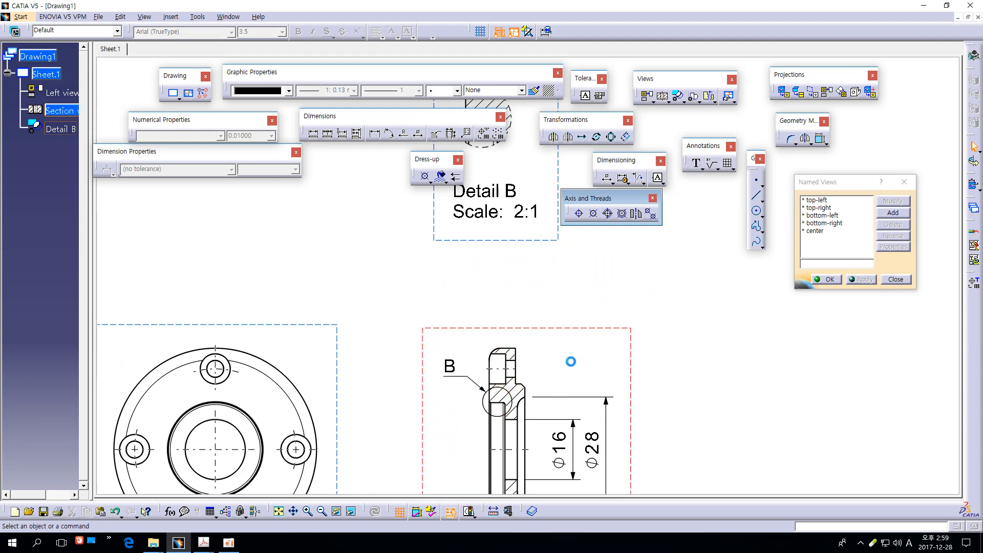
middle_click_drag(568, 361, 607, 248)
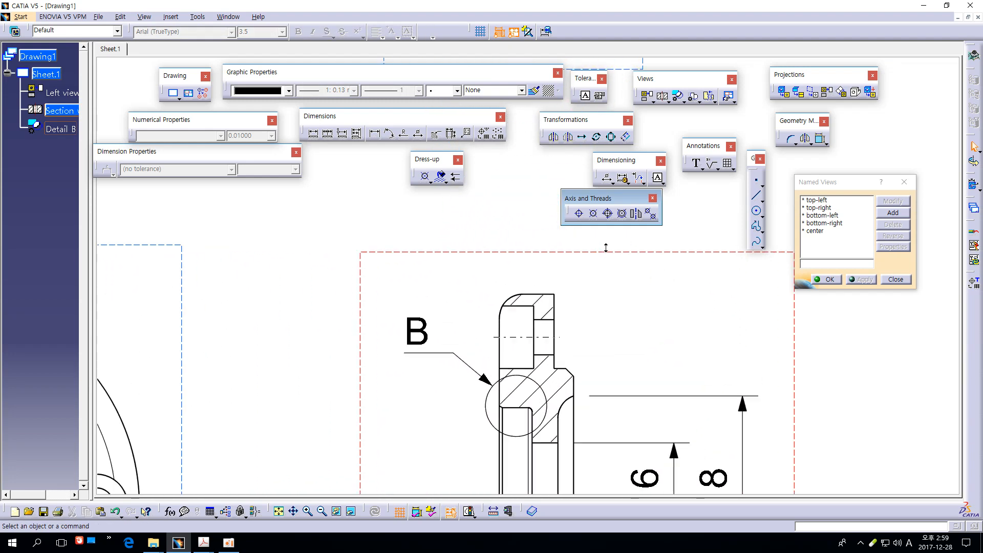
left_click(432, 348)
mouse_move(432, 348)
left_mouse_down()
mouse_move(486, 292)
mouse_move(431, 348)
left_mouse_up()
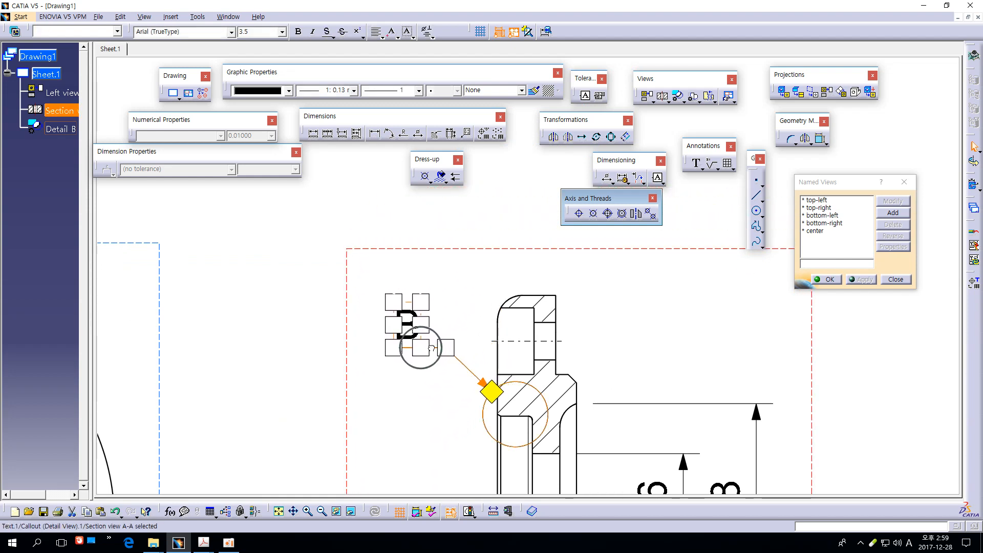
left_click(632, 312)
- Add a Diameter Dimension to the recess bore in section view A-A, placed to the left of the section
mouse_move(632, 313)
middle_mouse_down()
mouse_move(655, 305)
mouse_move(668, 251)
mouse_move(636, 290)
mouse_move(631, 259)
mouse_move(635, 250)
mouse_move(652, 430)
mouse_move(647, 349)
middle_mouse_up()
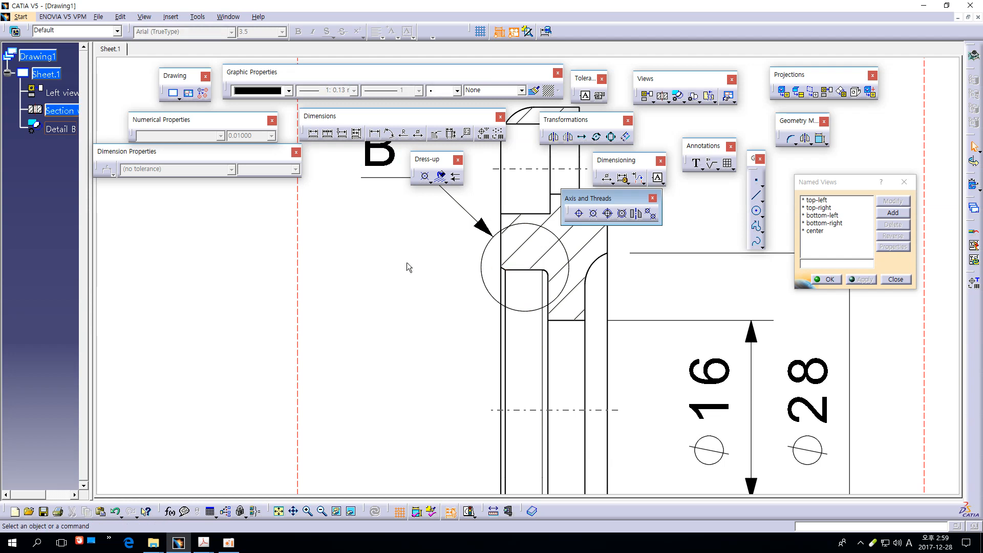
left_click(416, 134)
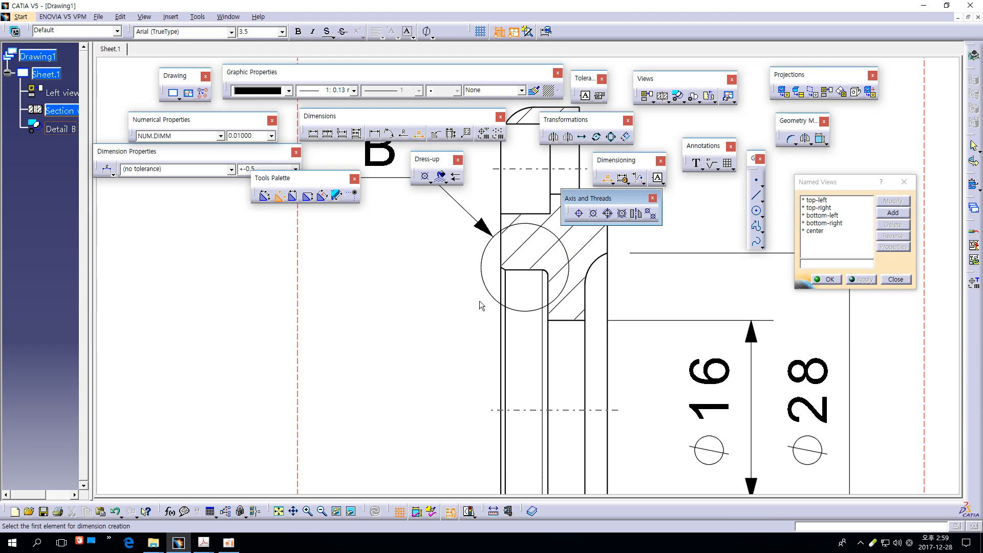
left_click(525, 274)
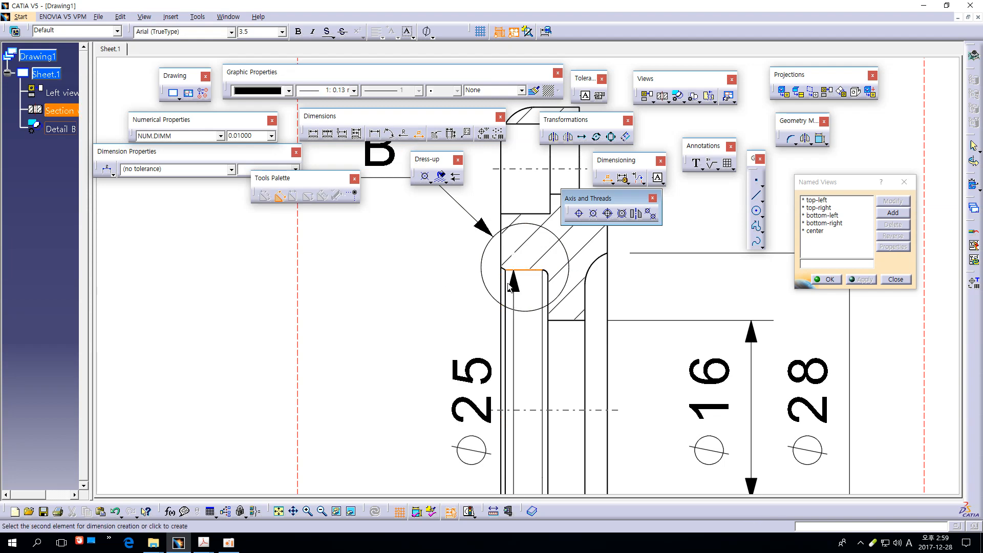
scroll(525, 270, "down", 2)
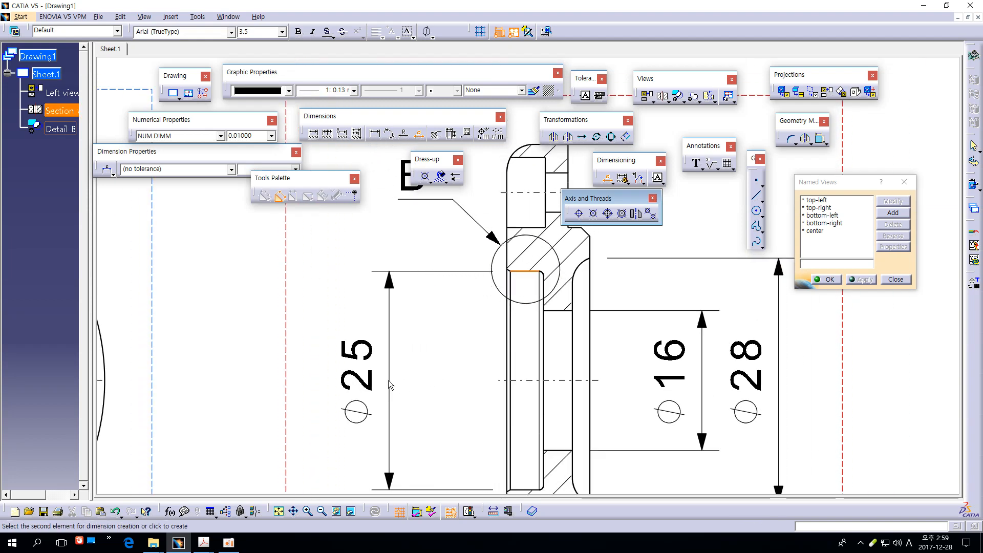
middle_click_drag(451, 388, 494, 324)
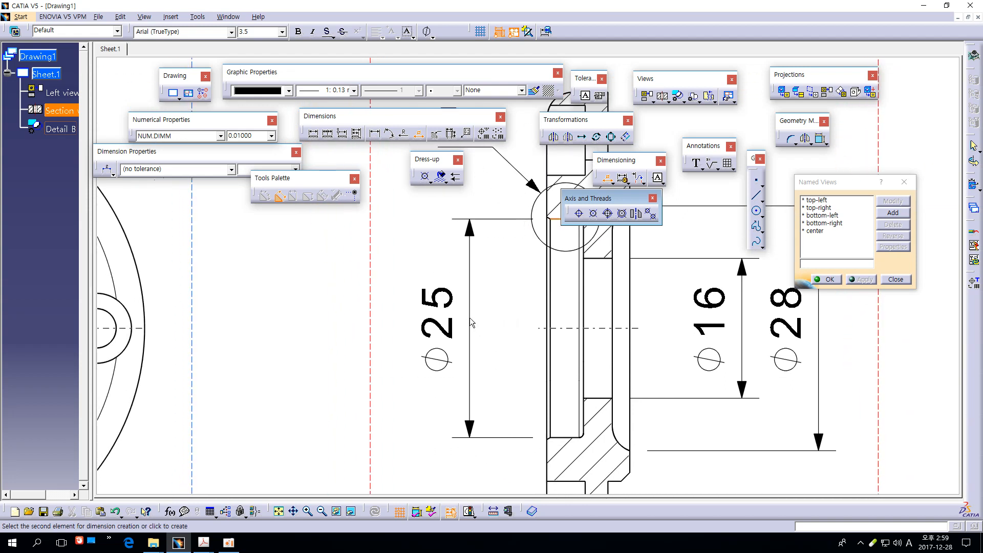
left_click(469, 319)
mouse_move(494, 288)
middle_mouse_down()
mouse_move(459, 312)
mouse_move(439, 307)
mouse_move(442, 284)
middle_mouse_up()
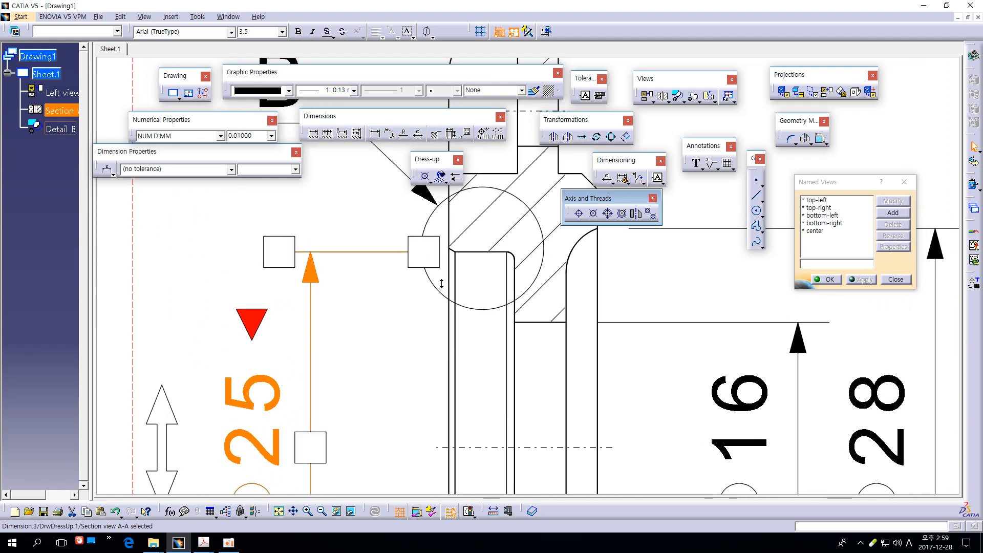
left_click(465, 266)
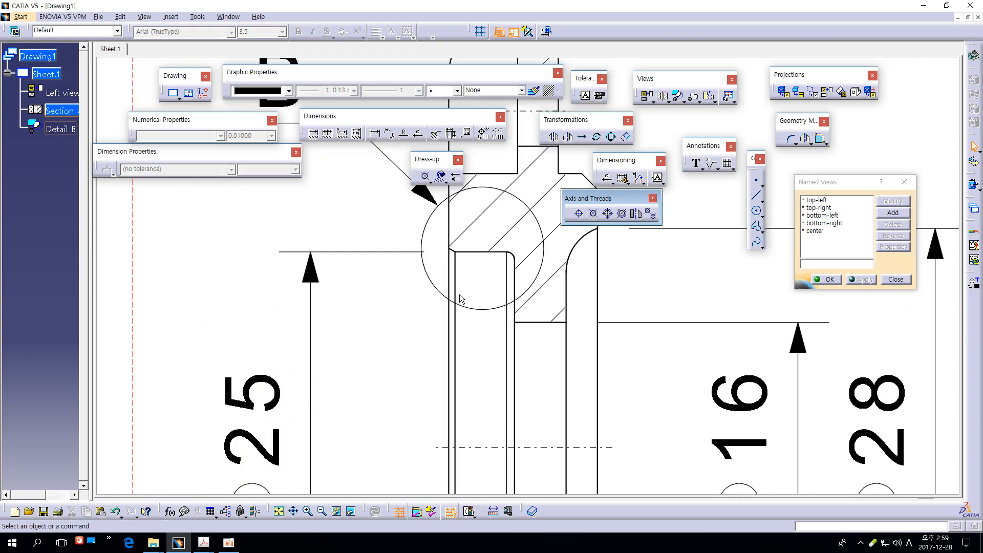
mouse_move(407, 320)
middle_mouse_down()
mouse_move(417, 357)
mouse_move(470, 342)
middle_mouse_up()
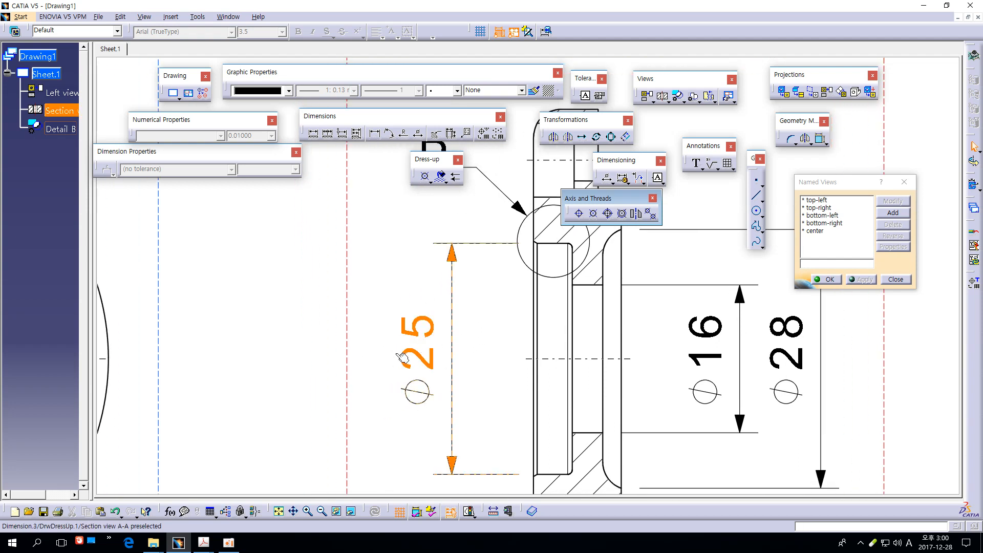
- Reposition the floating Dimension Properties and Dress-up toolbars further right over the sheet
left_click(296, 152)
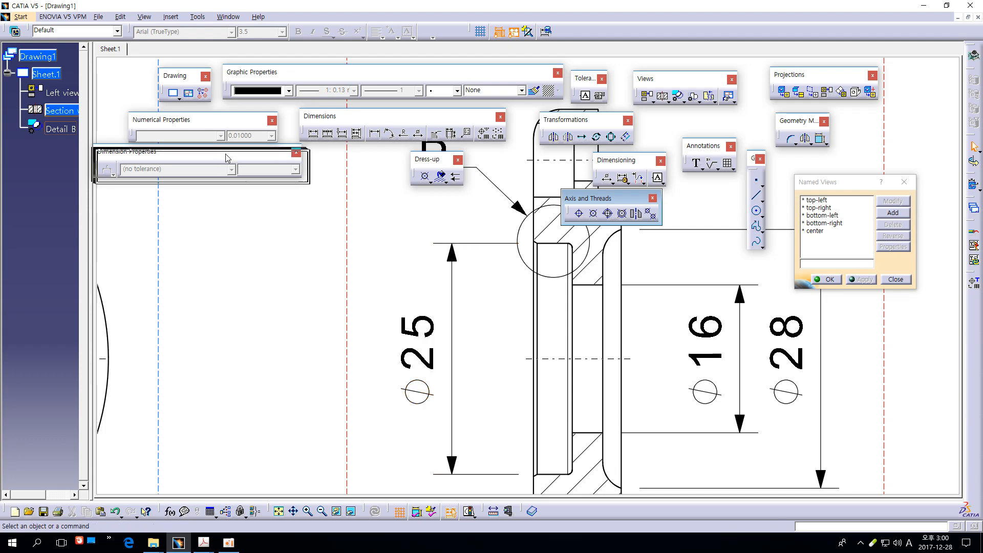
left_click_drag(307, 157, 313, 157)
left_click_drag(432, 160, 457, 163)
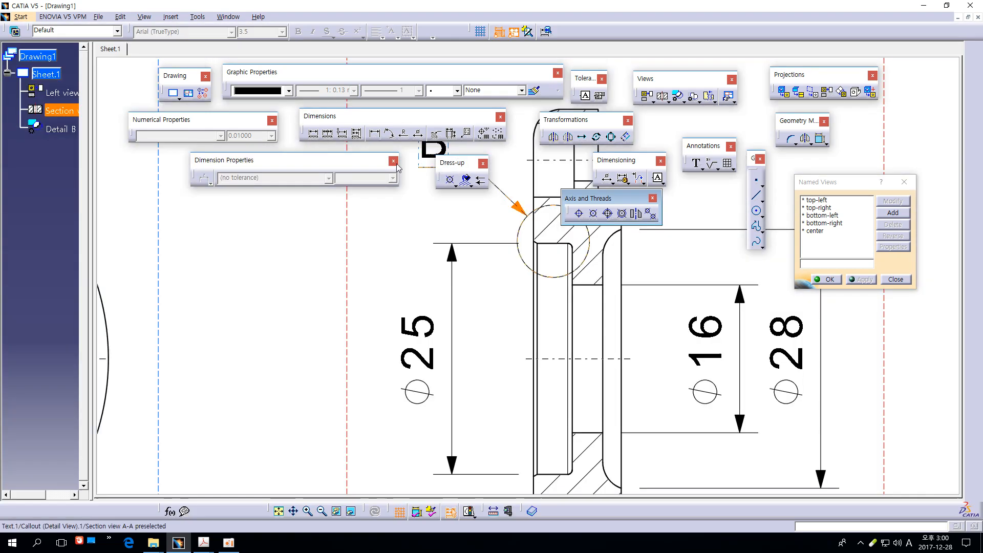
left_click_drag(351, 160, 377, 166)
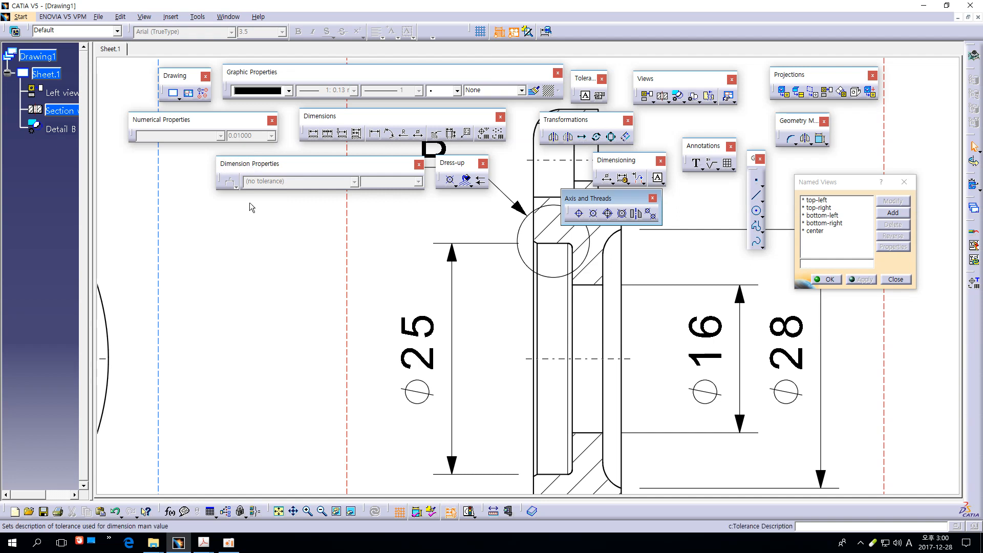
- Switch to KS기계제도_규격(2013년).pdf in Adobe Acrobat and find section 37 on oil seals
left_click(203, 544)
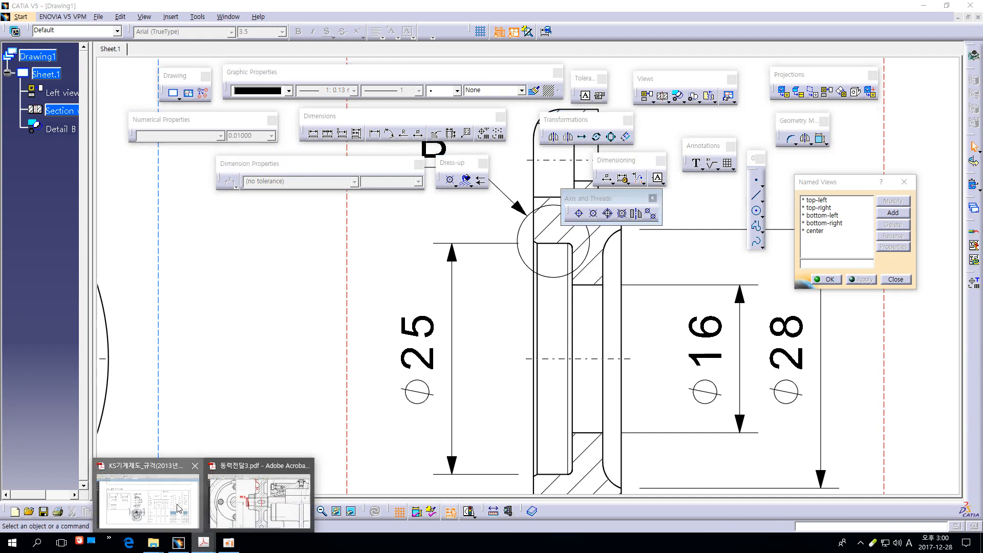
left_click(148, 500)
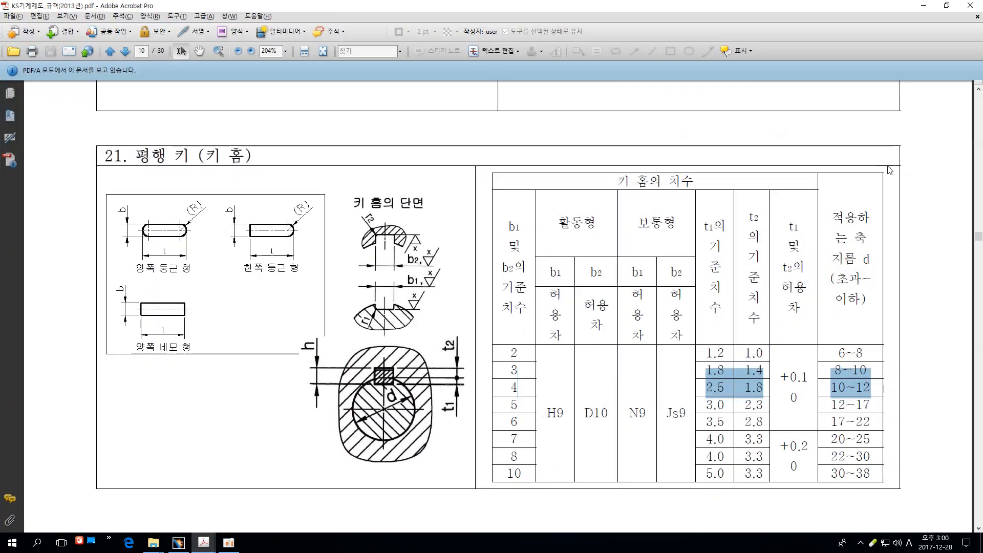
left_click_drag(980, 239, 979, 245)
left_click(125, 51)
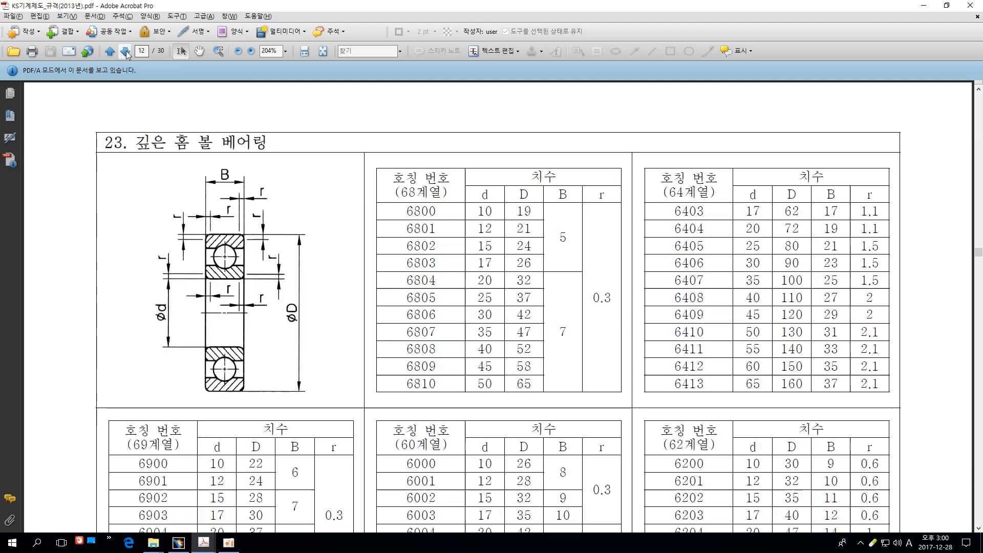
left_click(125, 51)
left_click(125, 51)
left_click(125, 50)
left_click(125, 50)
left_click(125, 51)
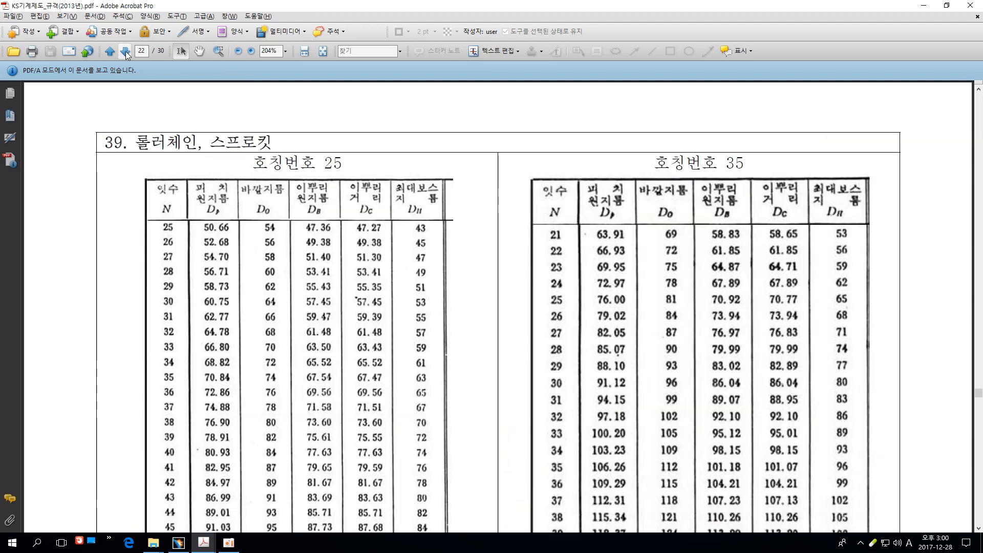
left_click(111, 52)
scroll(148, 133, "down", 2)
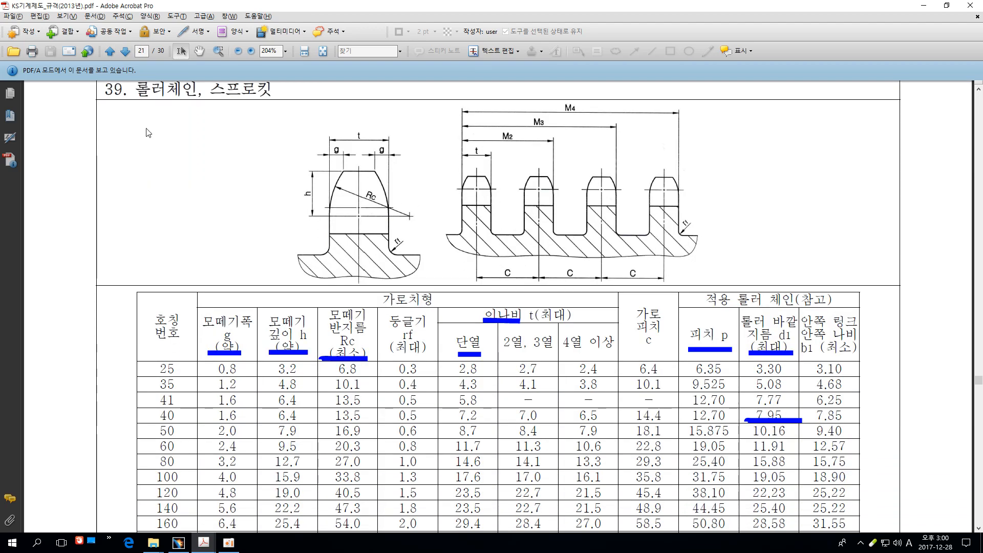
left_click(111, 51)
scroll(314, 246, "down", 4)
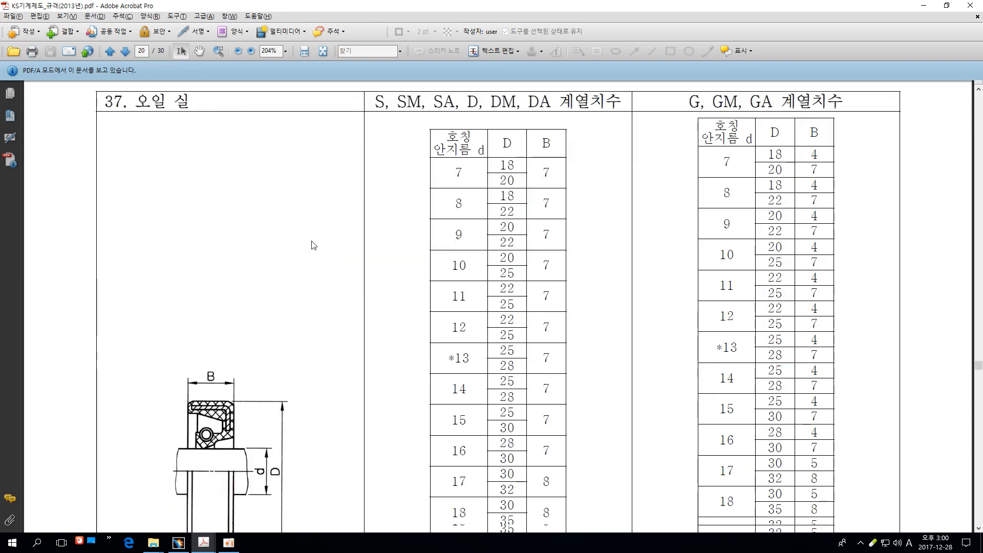
- Examine the oil seal size tables and section 38 on mounting, including the housing bore's chamfer, corner radius and tolerance notes
scroll(491, 233, "down", 8)
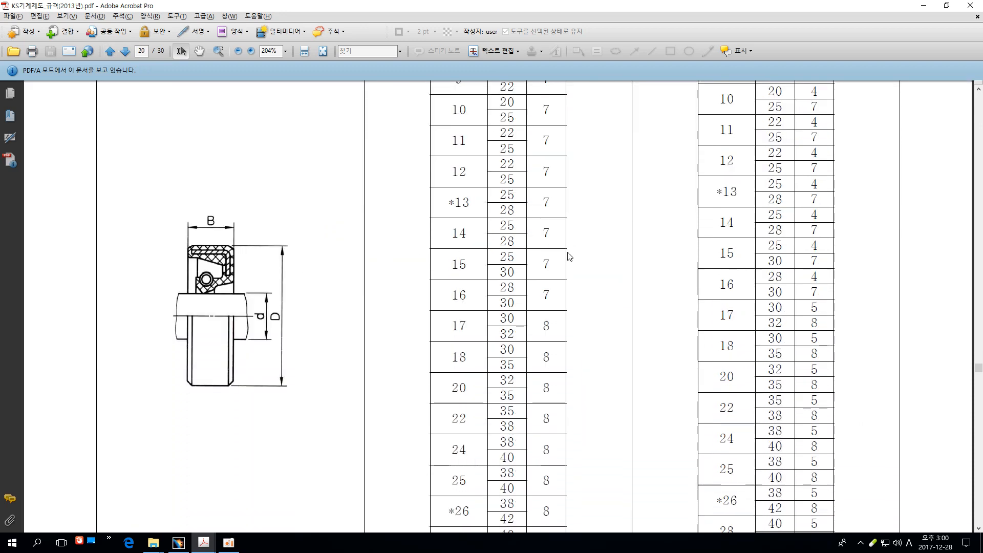
scroll(562, 379, "down", 12)
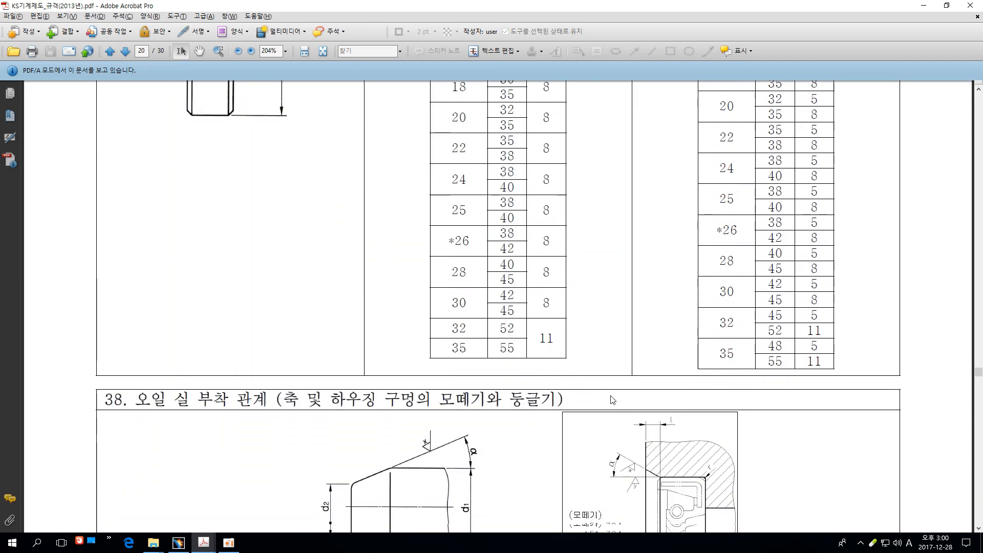
scroll(605, 326, "down", 4)
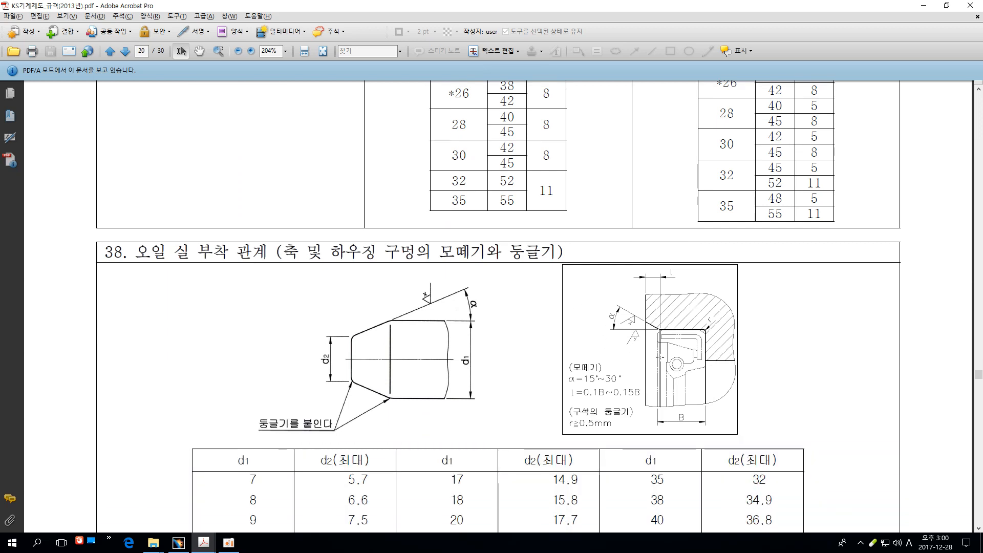
scroll(662, 357, "down", 3)
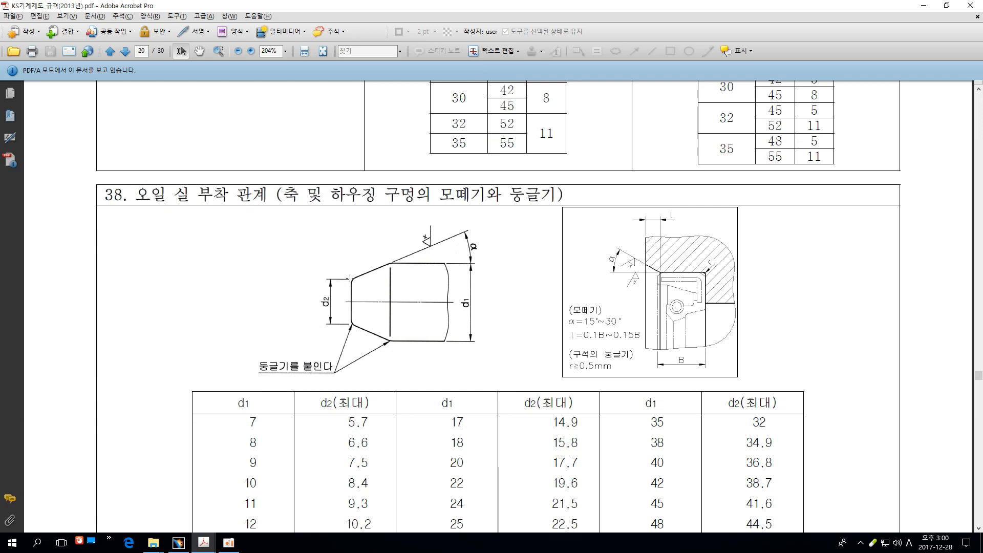
scroll(536, 295, "down", 8)
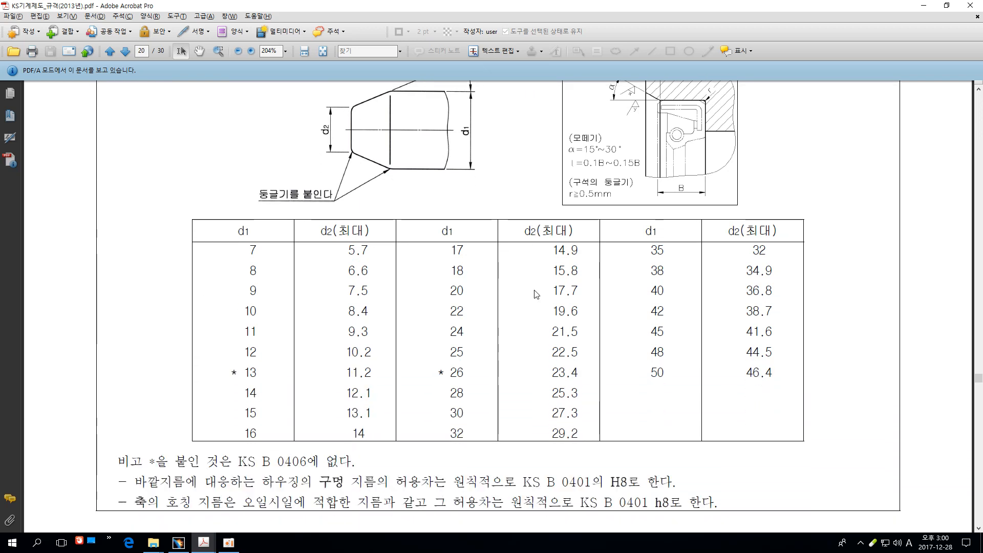
- Examine the notes below the d1/d2 table on the tolerances for the housing hole and the shaft
scroll(536, 294, "down", 1)
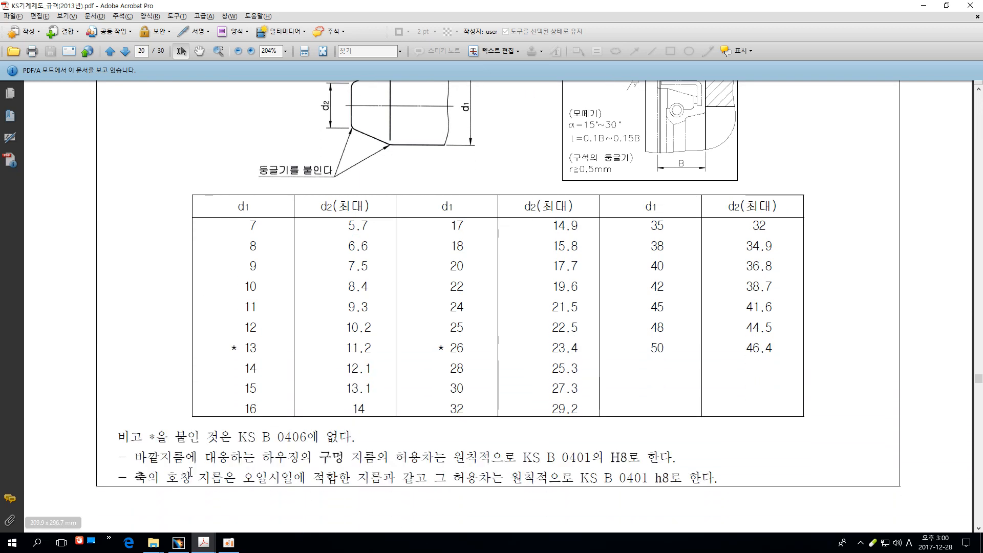
left_click_drag(134, 457, 299, 457)
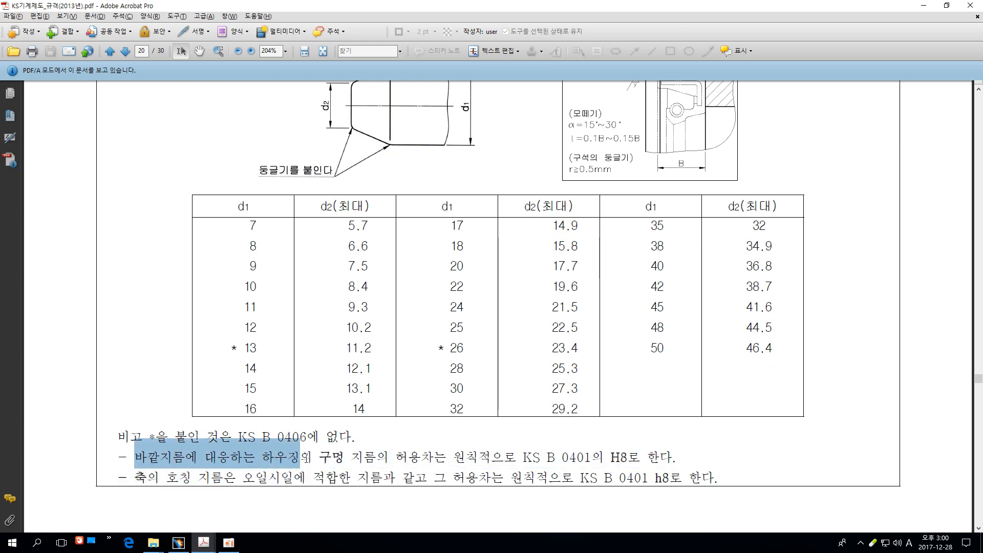
left_click_drag(306, 458, 684, 464)
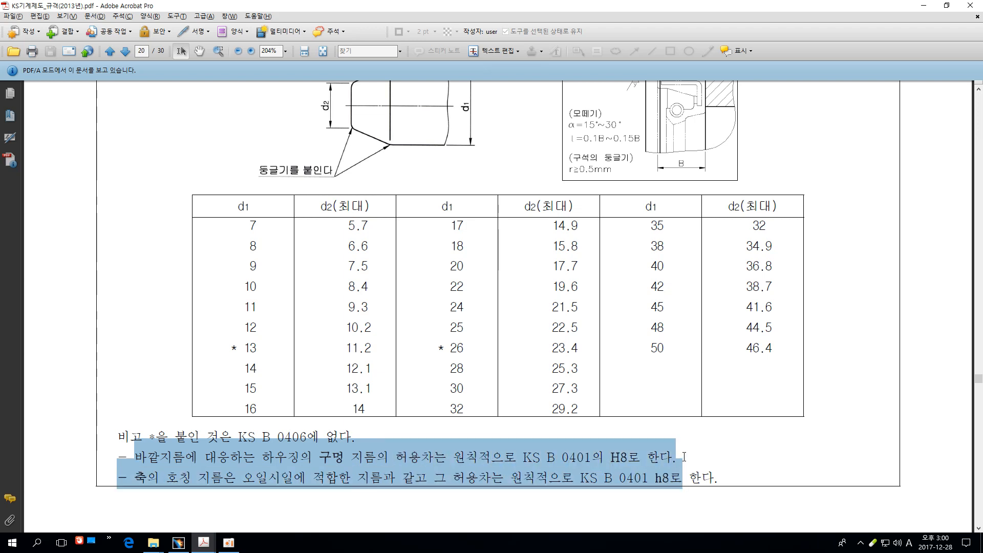
left_click(689, 452)
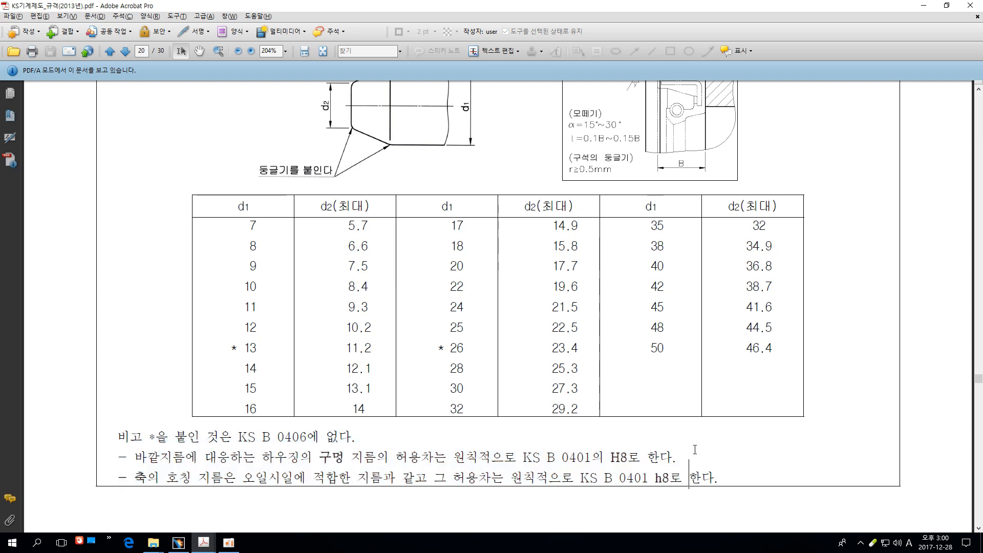
- Switch to CATIA V5 and apply the TOL_ALP1 tolerance format with class H8 to the 25 mm diameter dimension
key("alt+Tab")
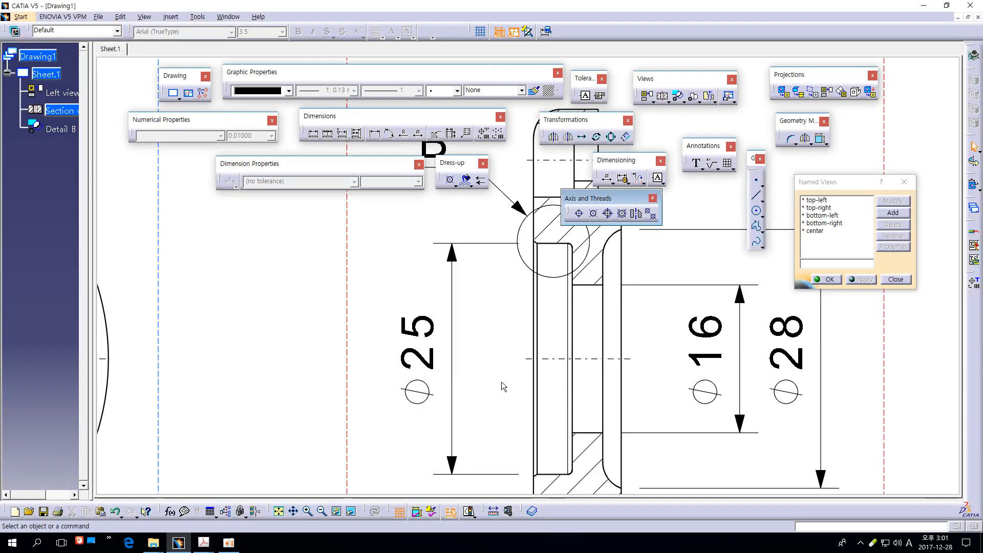
mouse_move(502, 382)
middle_mouse_down()
mouse_move(521, 374)
mouse_move(519, 336)
middle_mouse_up()
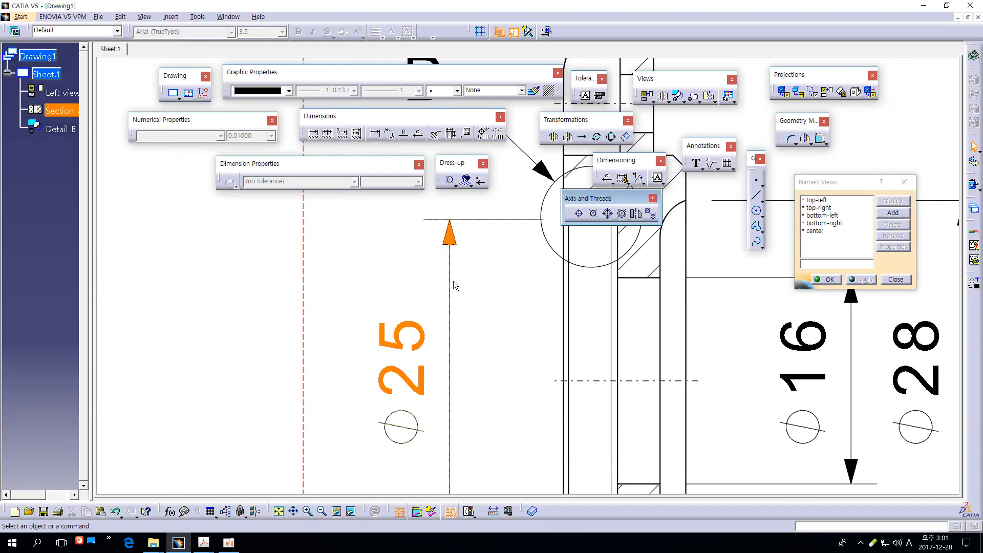
left_click(403, 347)
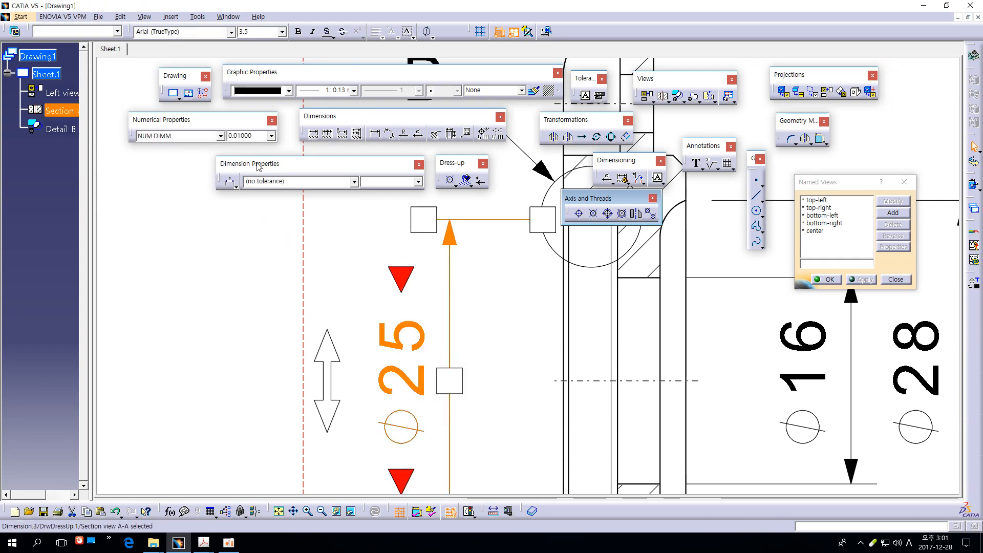
left_click(311, 183)
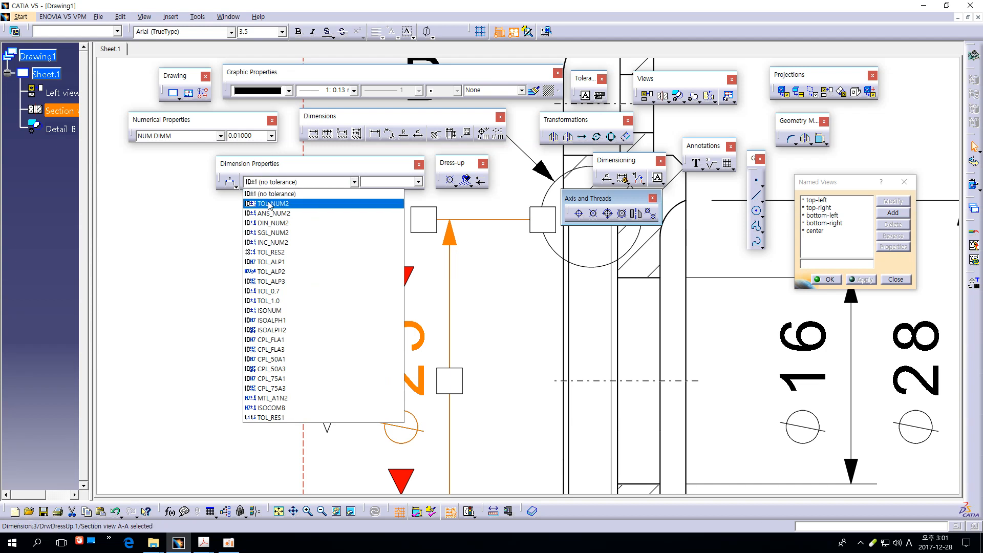
left_click(267, 263)
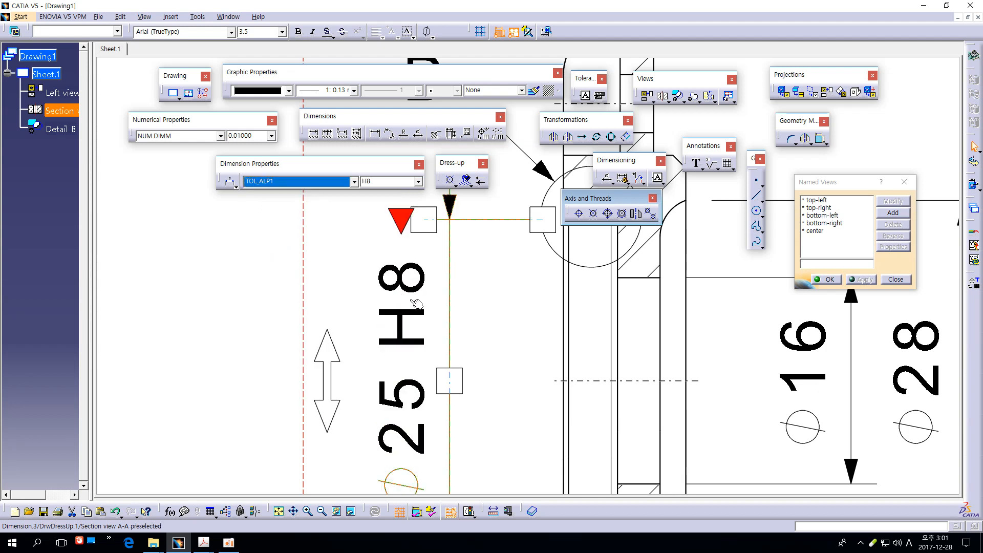
left_click(396, 272)
middle_click_drag(525, 292, 520, 320)
left_click(513, 323)
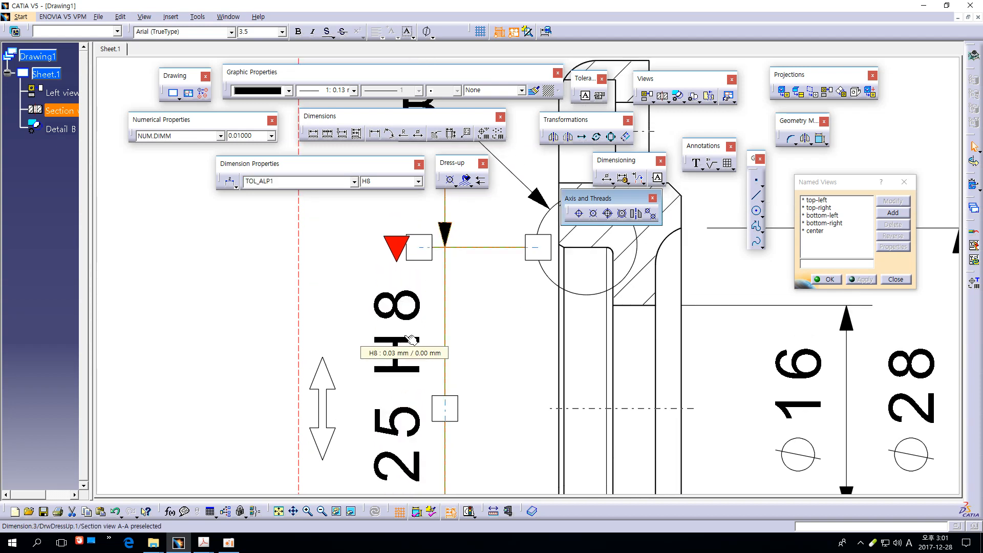
- Try tolerance classes H7 and H9 on the 25 mm diameter dimension, and return it to H8
left_click(405, 310)
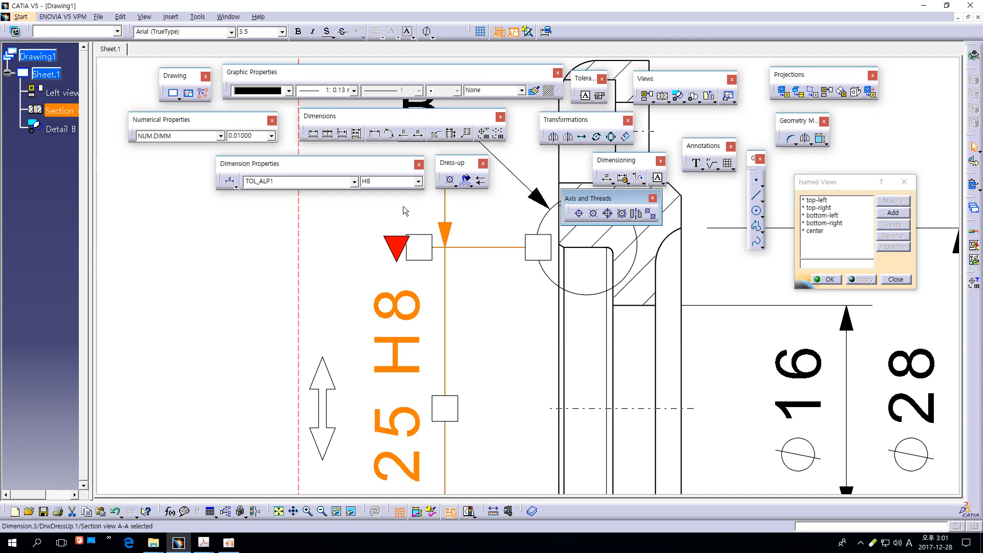
left_click(418, 181)
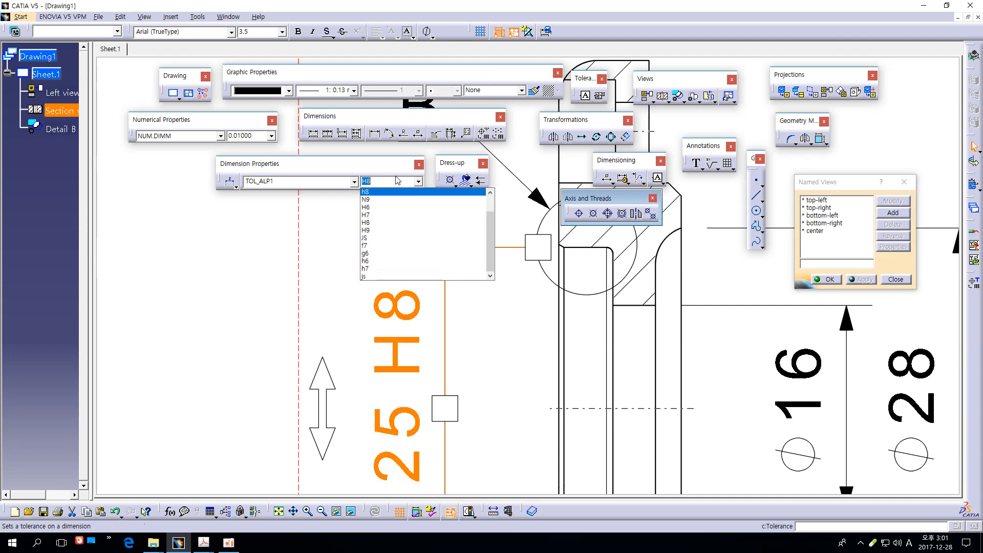
left_click(373, 216)
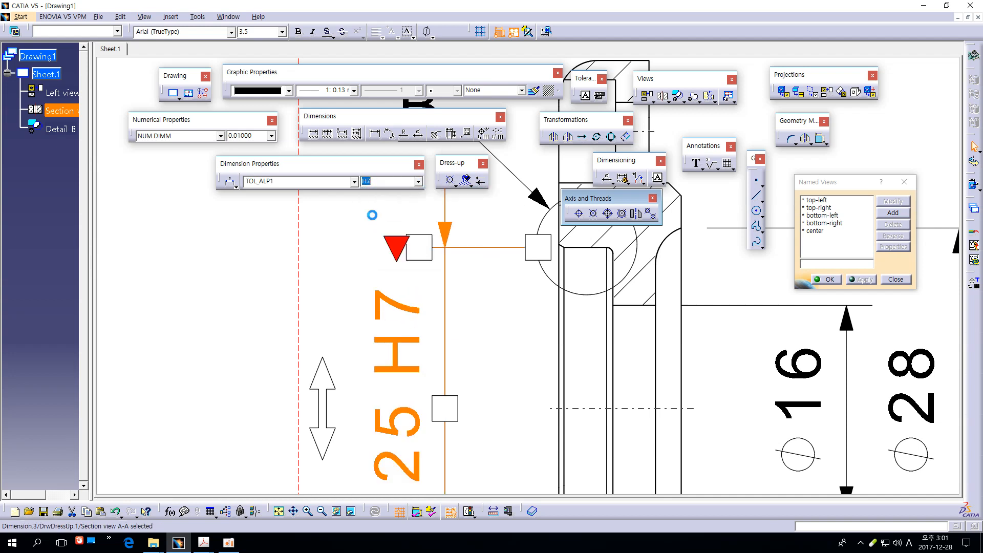
left_click(418, 181)
left_click(383, 231)
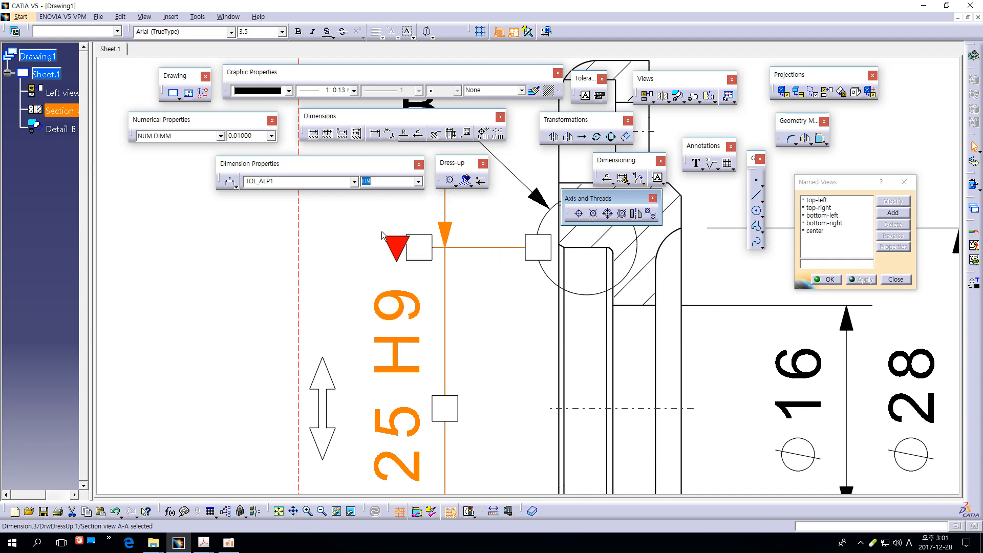
left_click(418, 182)
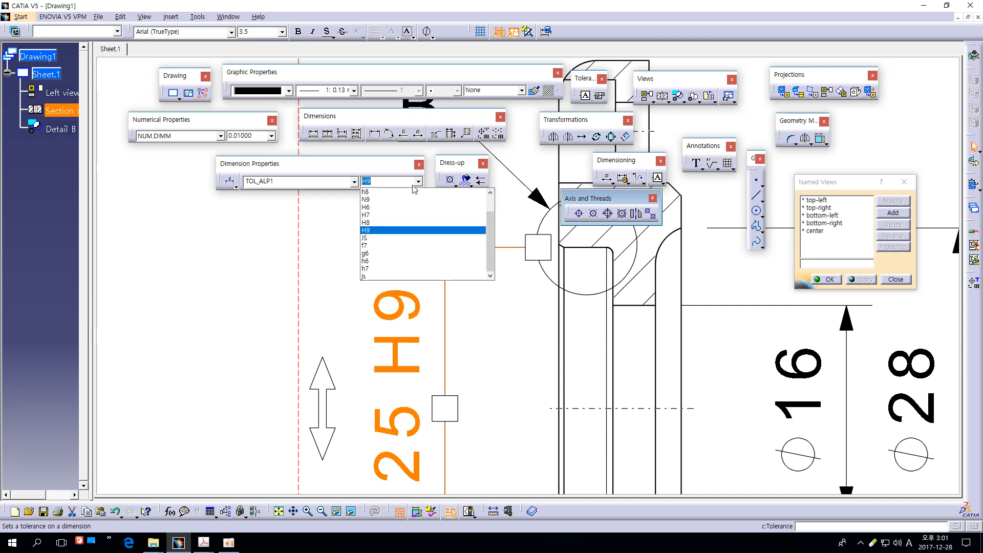
left_click_drag(493, 236, 492, 200)
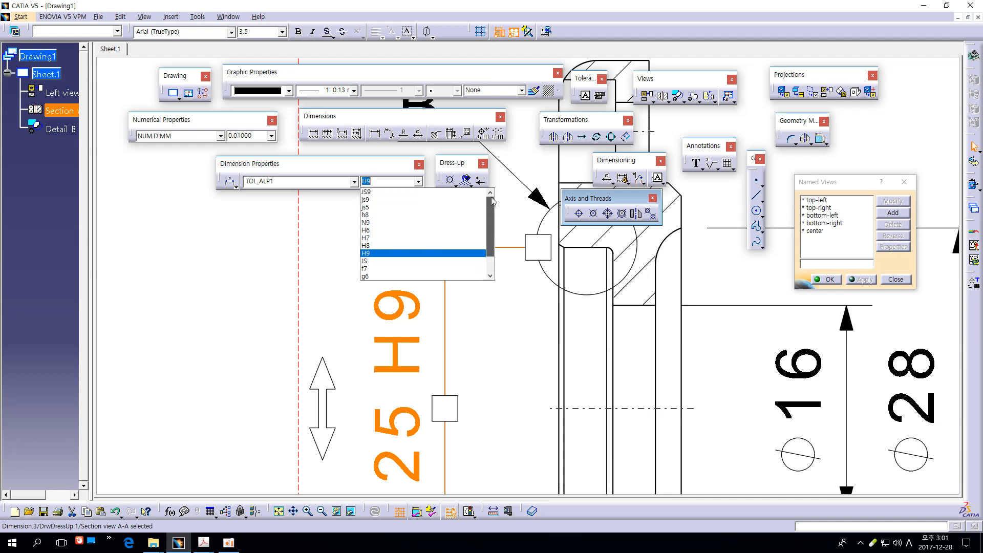
left_click(373, 247)
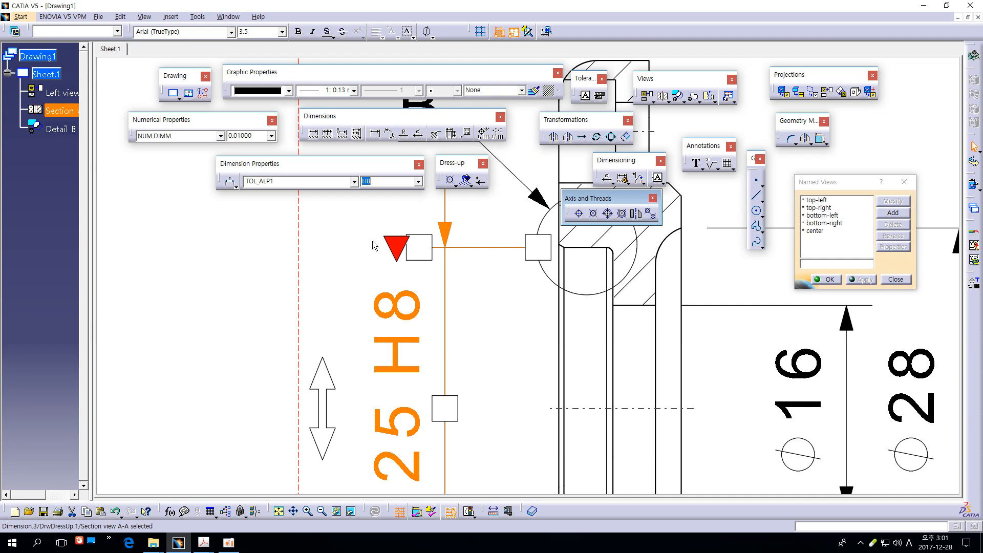
- Enter the custom tolerance class H10 for the 25 mm diameter dimension
left_click(419, 182)
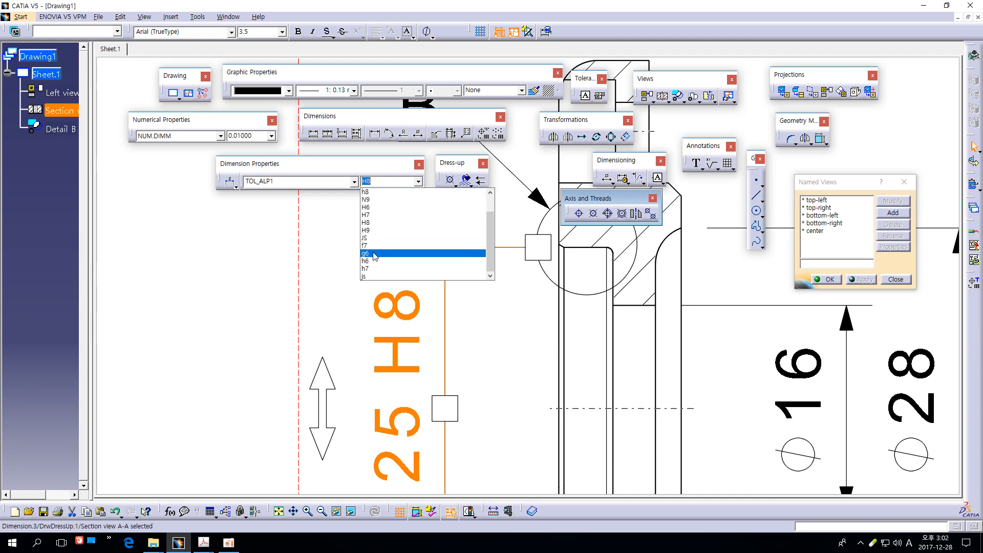
left_click(383, 181)
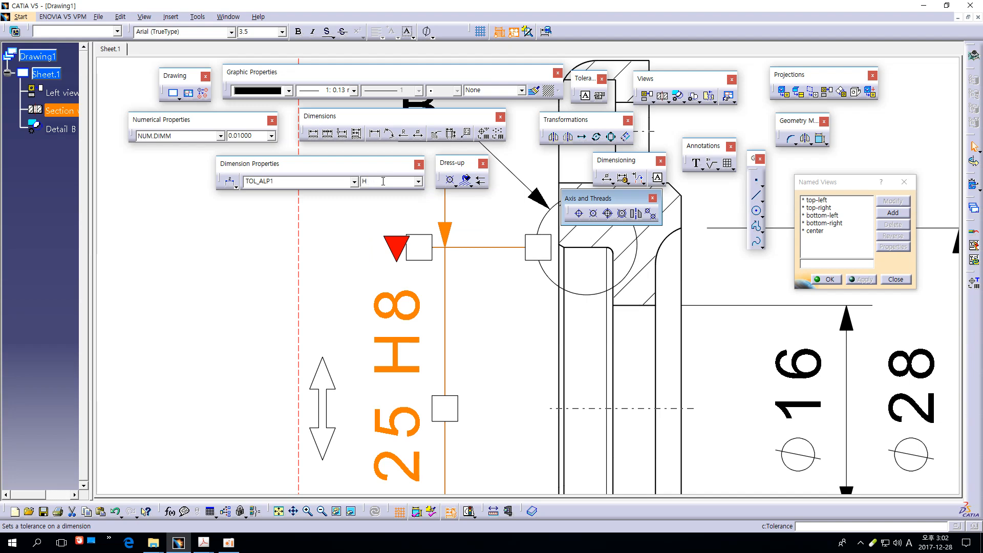
left_click(356, 248)
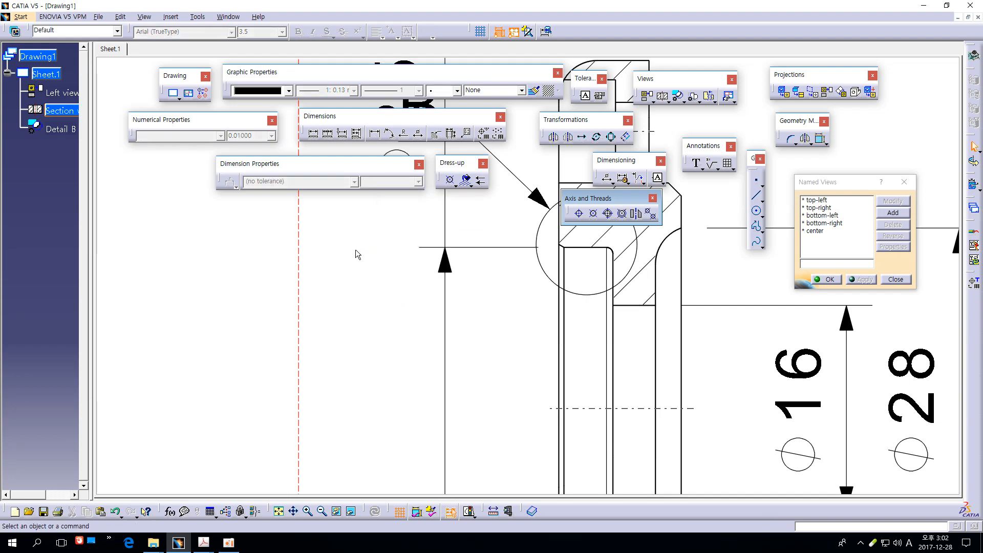
middle_click_drag(405, 273, 424, 348)
left_click(486, 211)
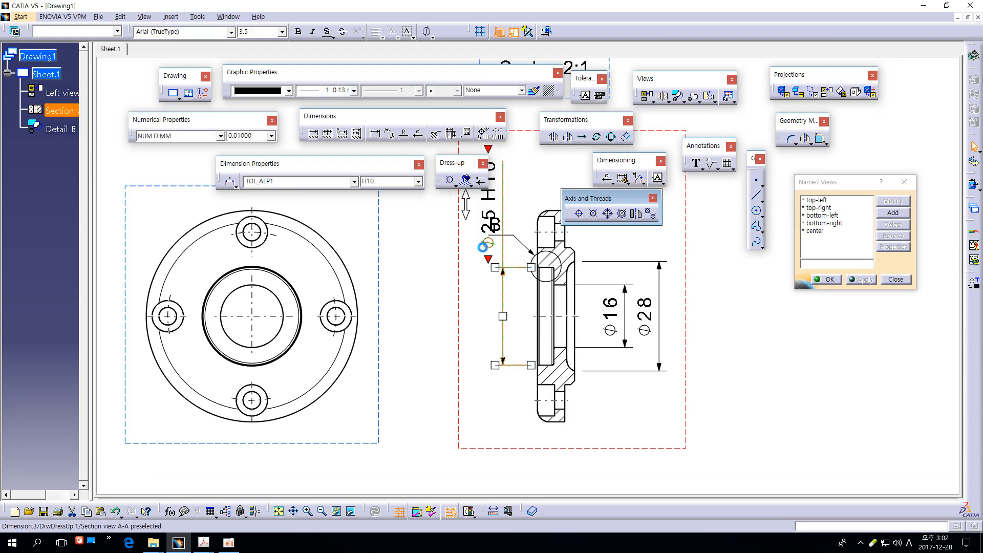
- Move the 25 mm diameter's text back between its extension lines and set its tolerance class to H8
left_click_drag(483, 244, 462, 215)
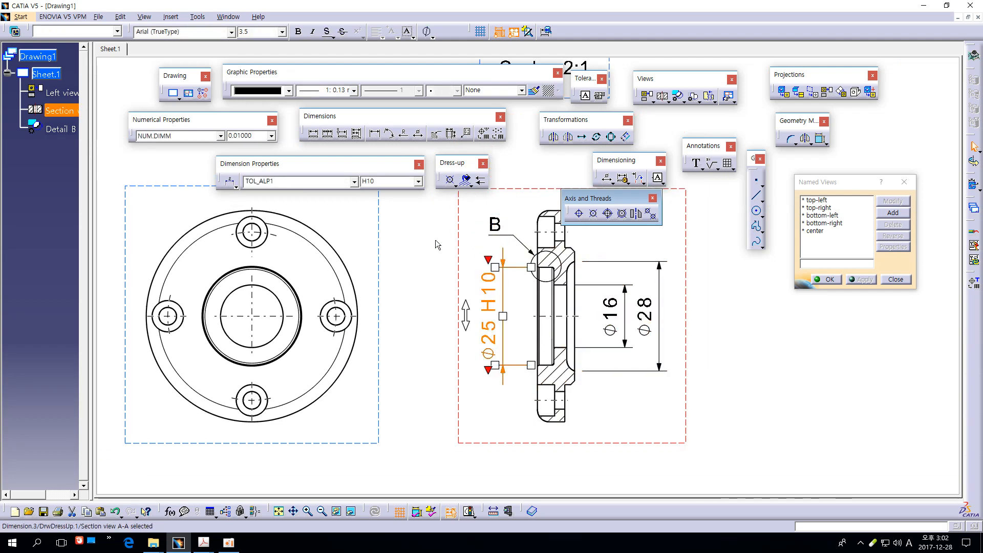
left_click(418, 182)
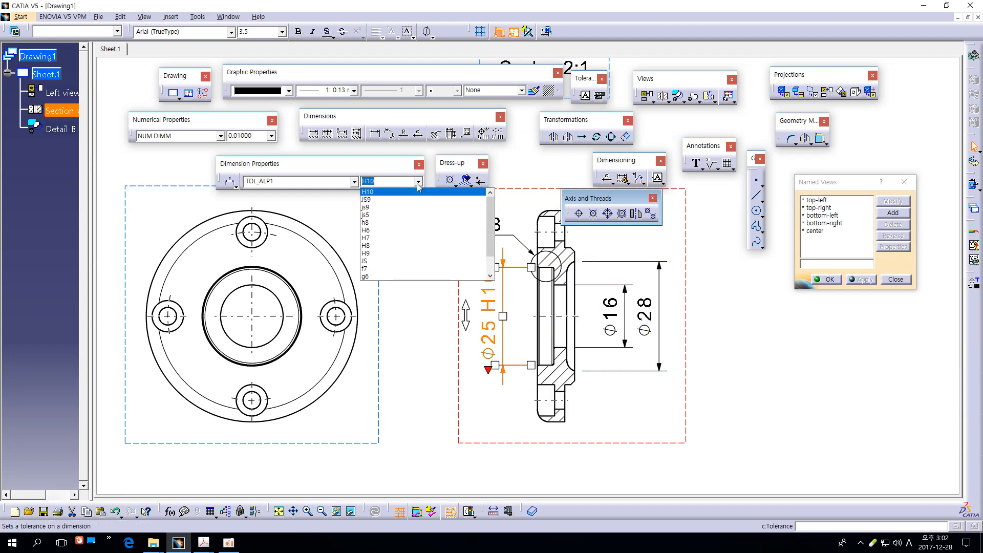
left_click(391, 244)
left_click(393, 274)
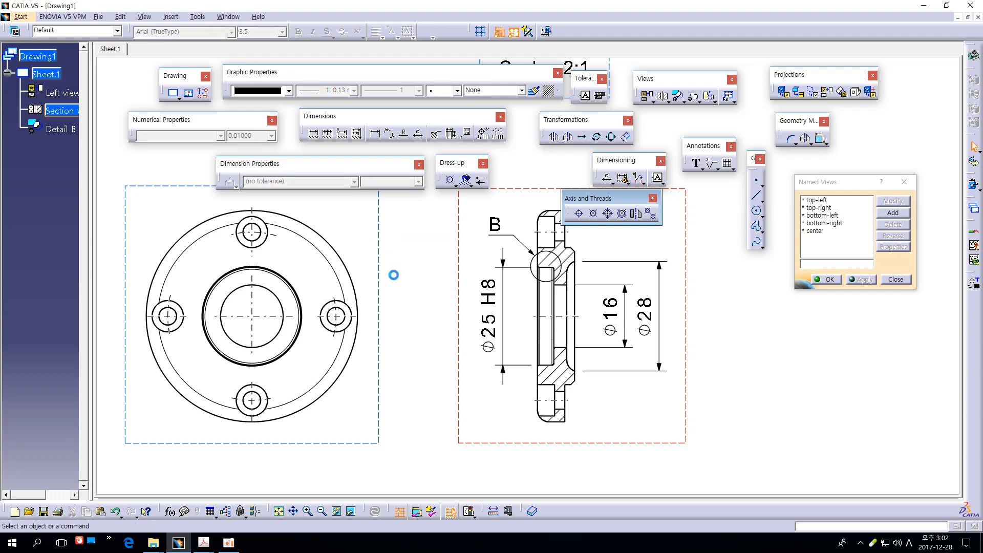
- Insert the text H8 after the value of the 28 mm diameter dimension in section view A-A
middle_click_drag(418, 350, 428, 295, "ctrl")
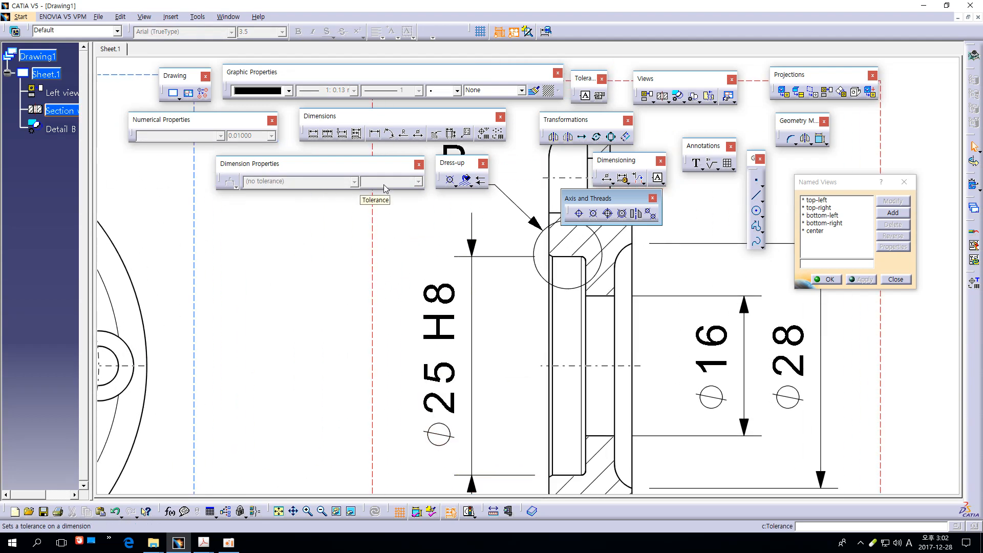
middle_click_drag(440, 294, 444, 315, "ctrl")
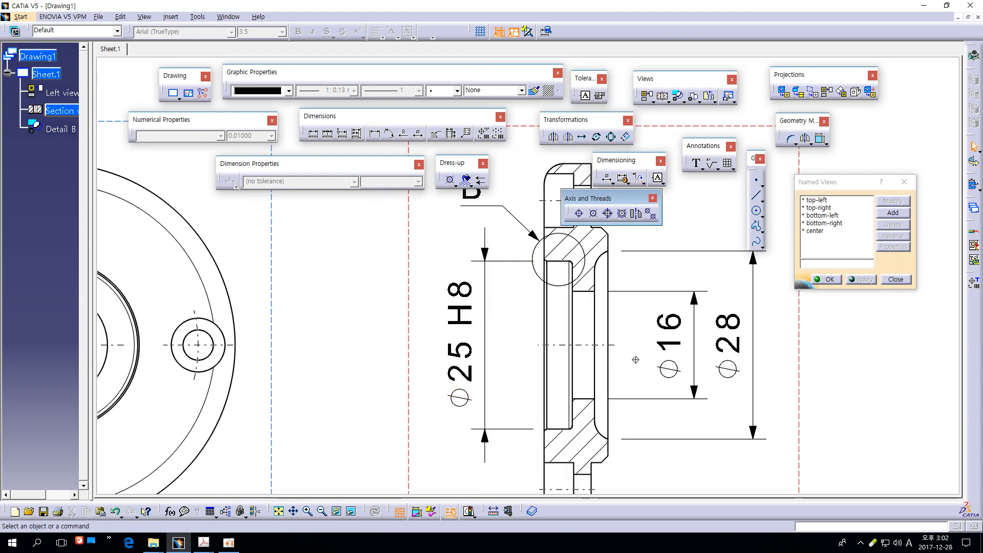
mouse_move(638, 361)
middle_mouse_down()
mouse_move(409, 339)
mouse_move(408, 322)
mouse_move(395, 315)
middle_mouse_up()
left_click(494, 336)
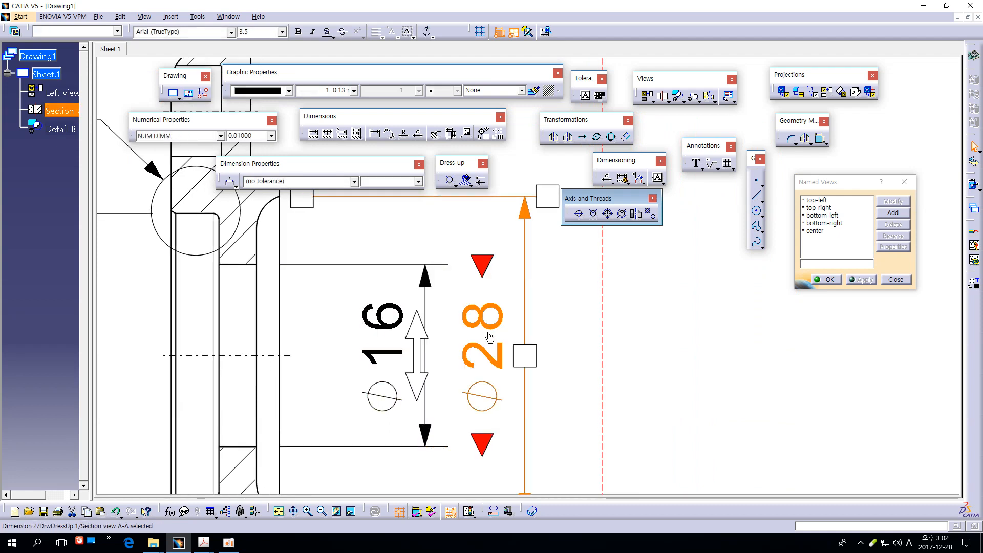
left_click(585, 316)
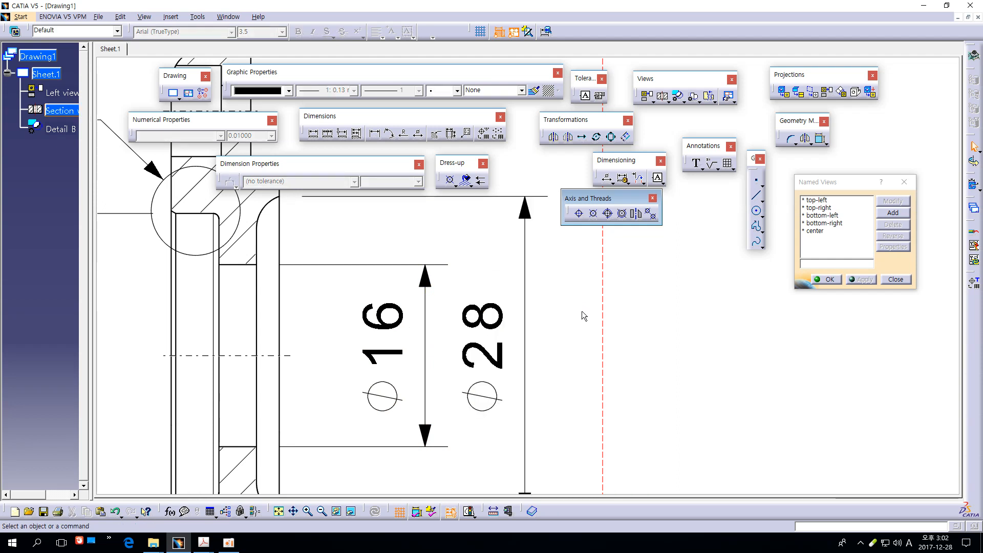
left_click(494, 307)
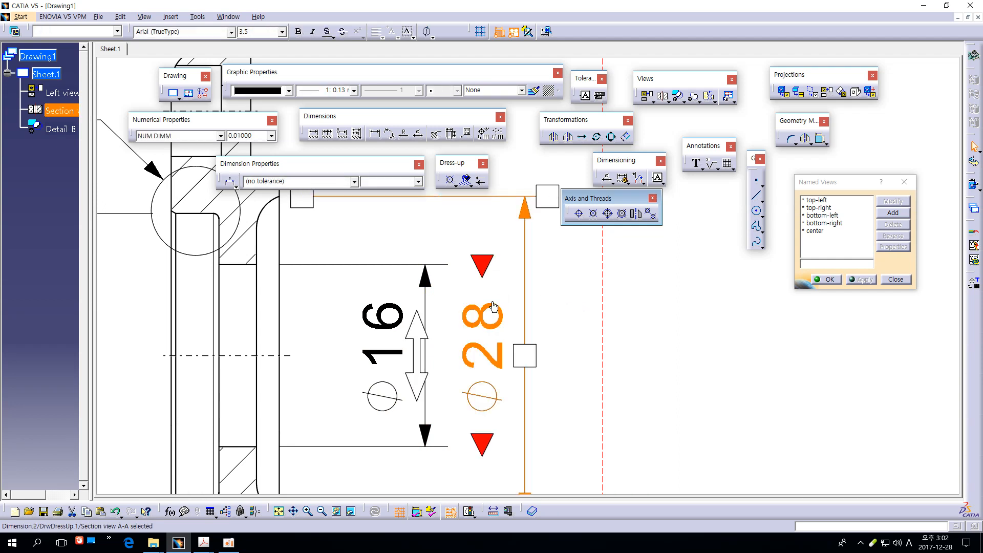
left_click(486, 269)
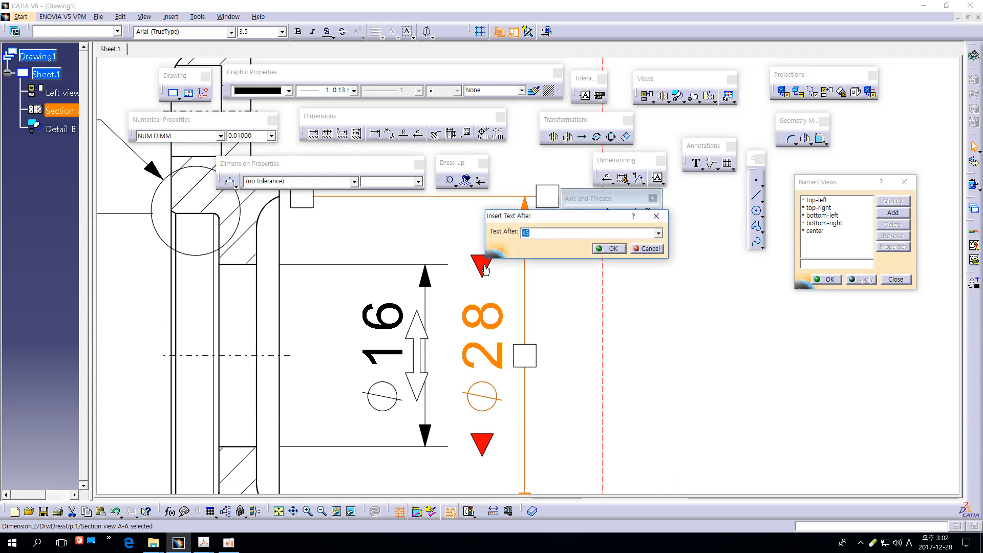
type("H8")
left_click(610, 249)
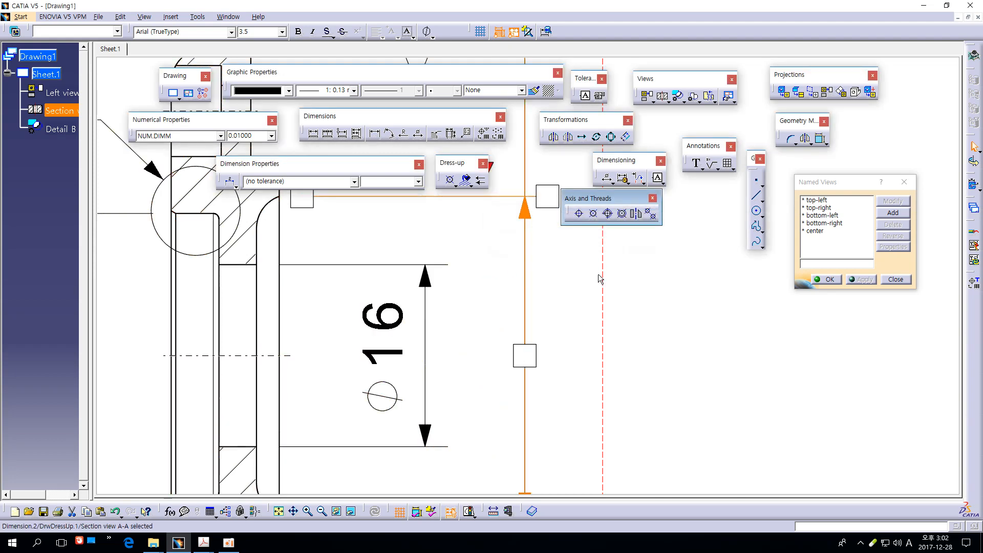
- Compare the H8 text appended to the 28 mm diameter with the H8 tolerance on the 25 mm diameter
mouse_move(608, 309)
middle_mouse_down("ctrl")
mouse_move(624, 329)
mouse_move(599, 447)
middle_mouse_up("ctrl")
left_click(507, 240)
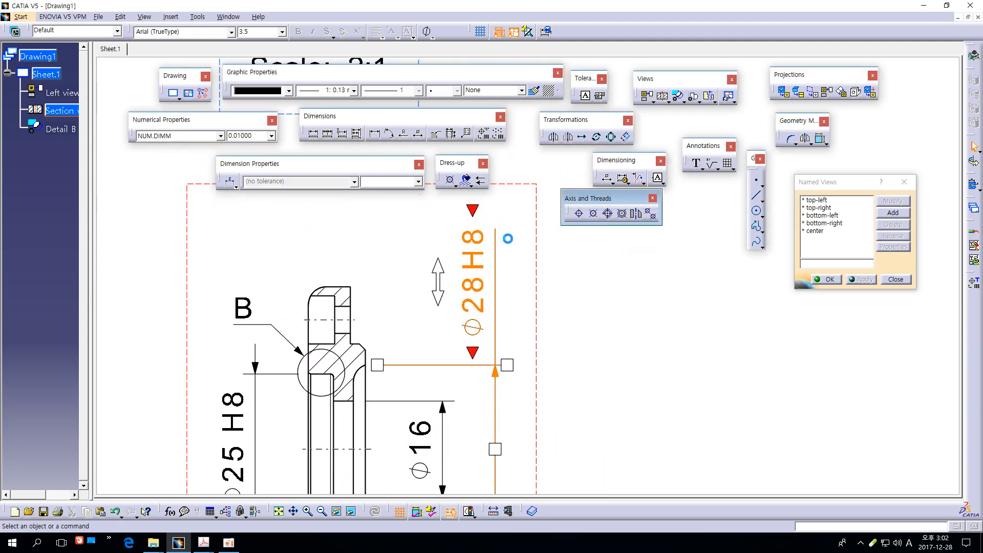
middle_click_drag(524, 283, 512, 250)
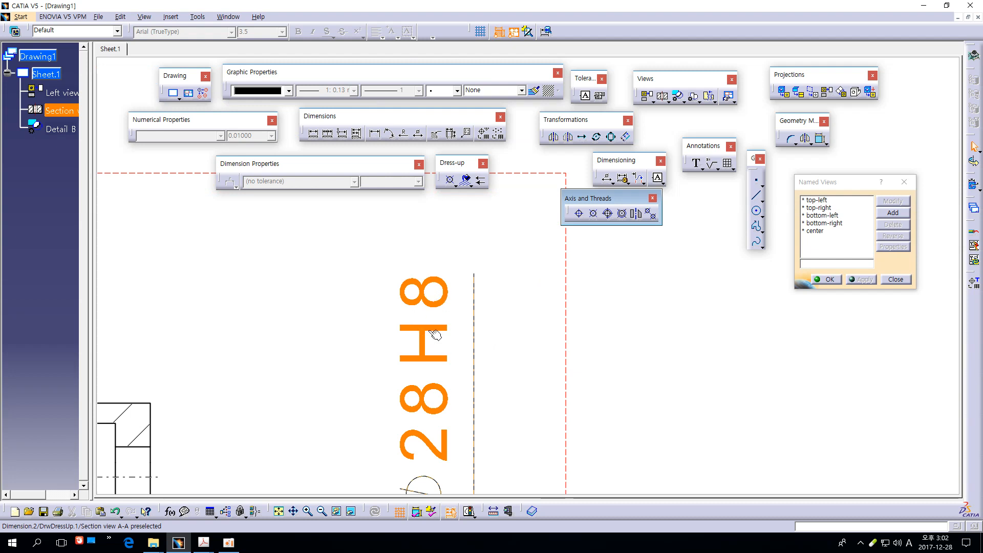
mouse_move(501, 297)
middle_mouse_down("ctrl")
mouse_move(543, 371)
mouse_move(553, 297)
middle_mouse_up("ctrl")
left_click(507, 338)
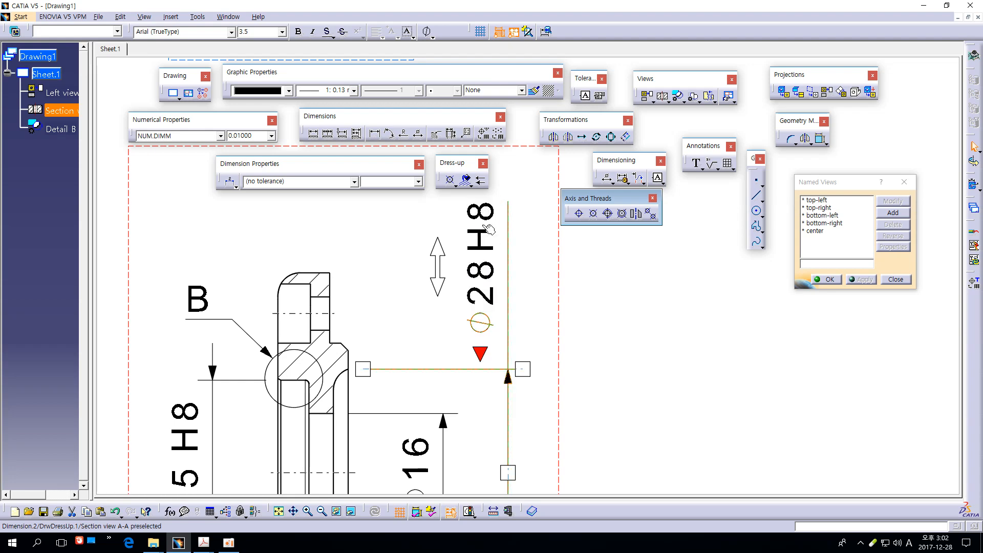
left_click(538, 251)
middle_click_drag(549, 270, 487, 330, "ctrl")
middle_click_drag(350, 363, 470, 318)
middle_click_drag(470, 319, 467, 264, "ctrl")
left_click(372, 378)
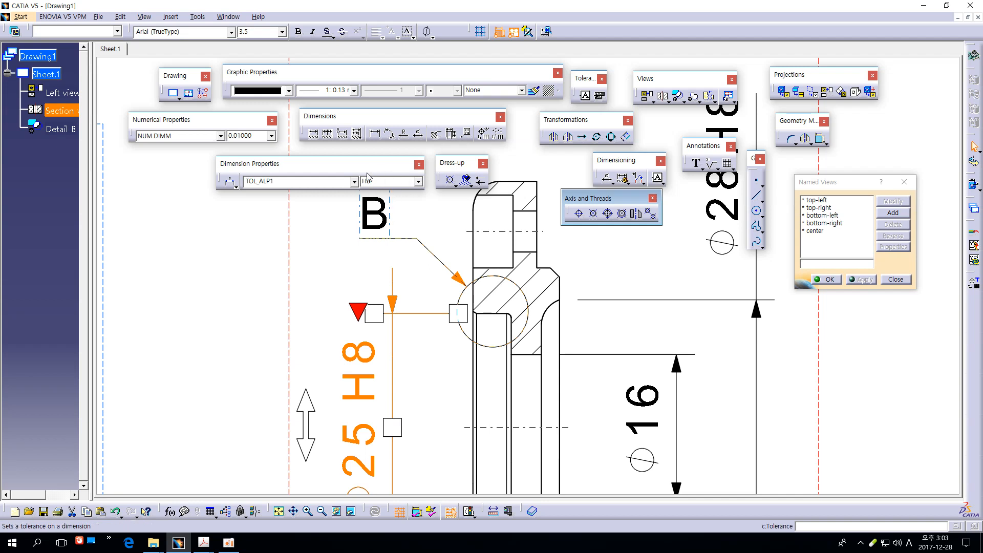
- Examine the deviation values behind the H8 tolerance of the 25 mm diameter dimension in section view A-A
left_click(231, 289)
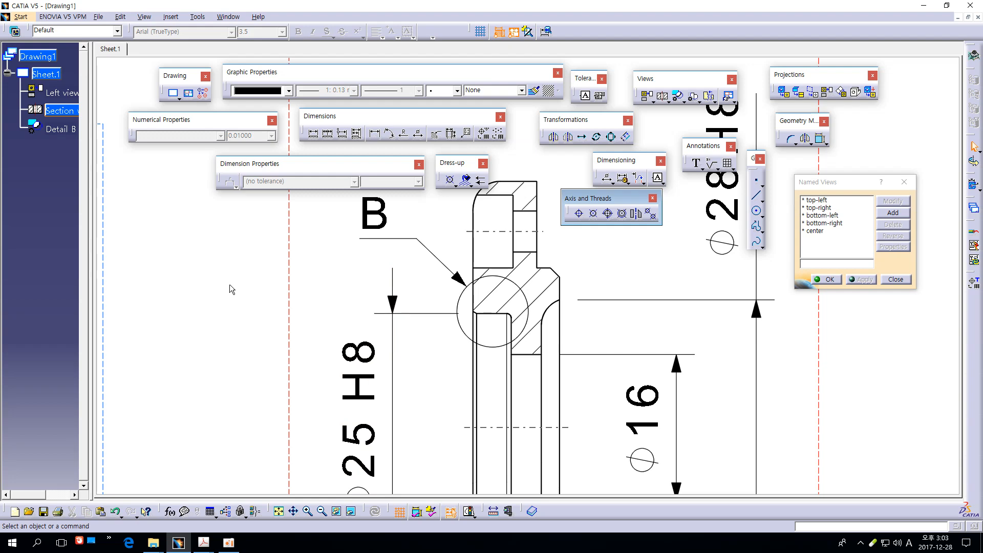
middle_click_drag(233, 289, 237, 317, "ctrl")
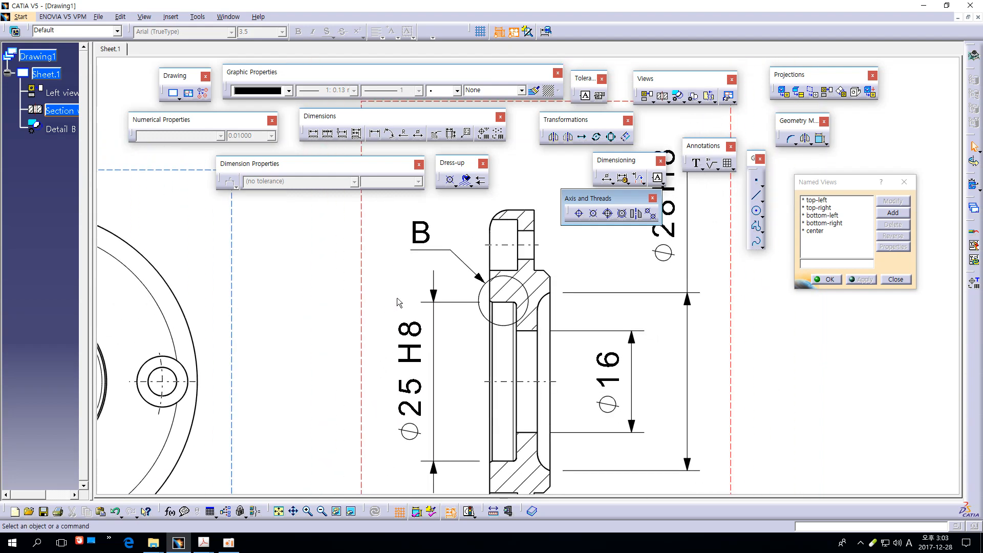
middle_click_drag(399, 303, 320, 364)
middle_click_drag(425, 411, 463, 297)
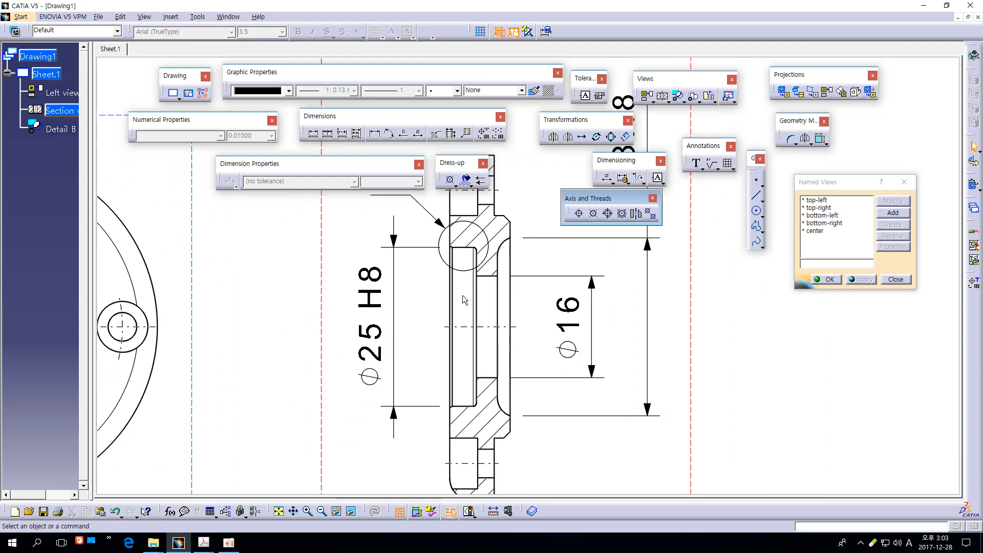
left_click(383, 293)
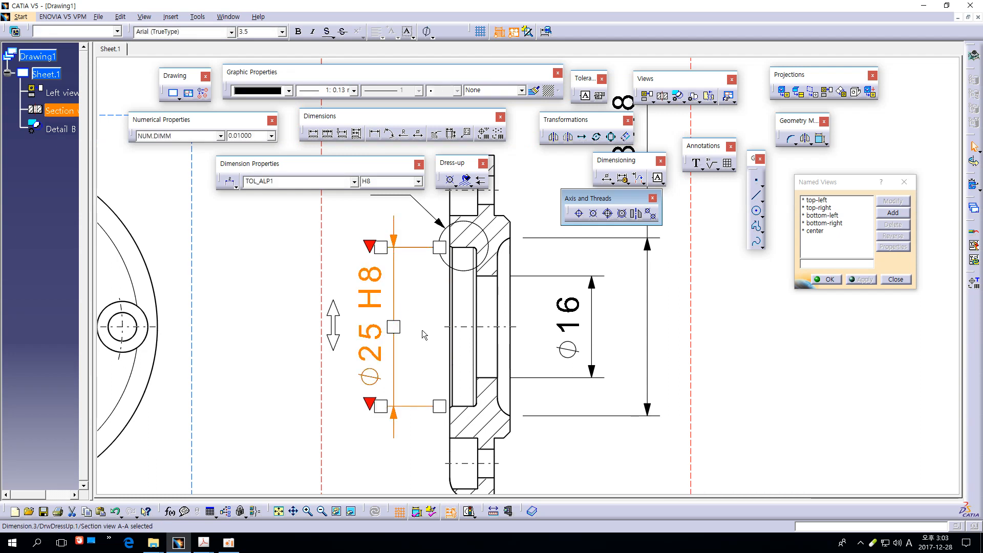
mouse_move(377, 290)
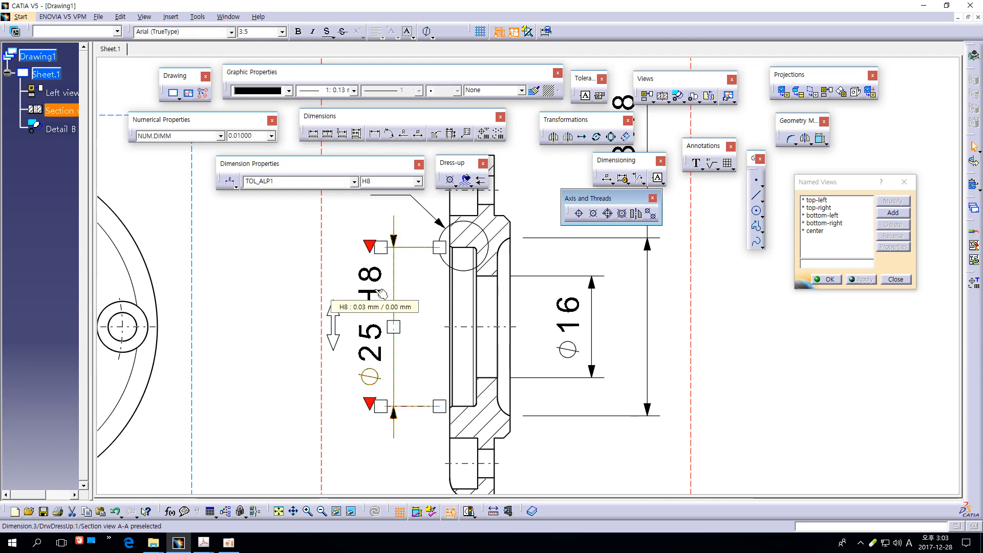
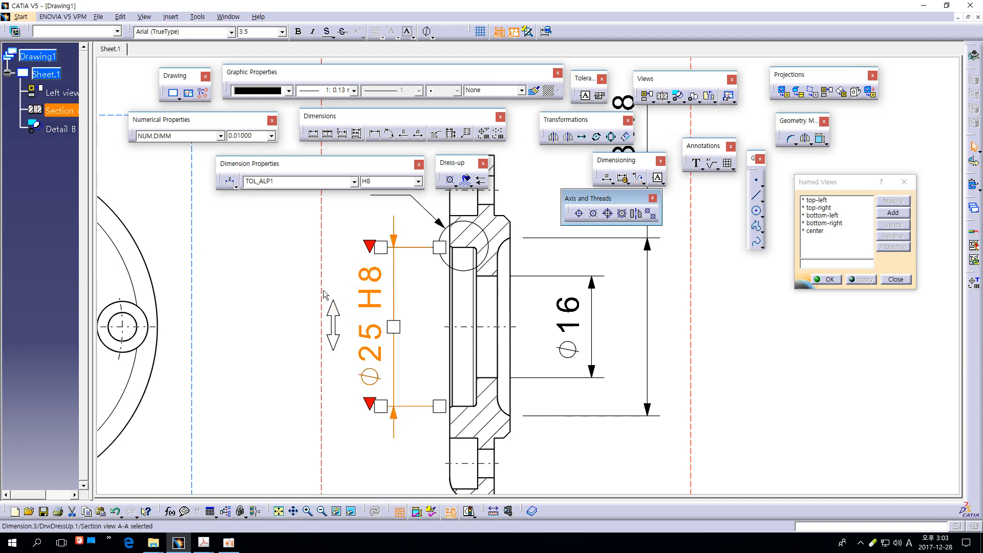
left_click(292, 305)
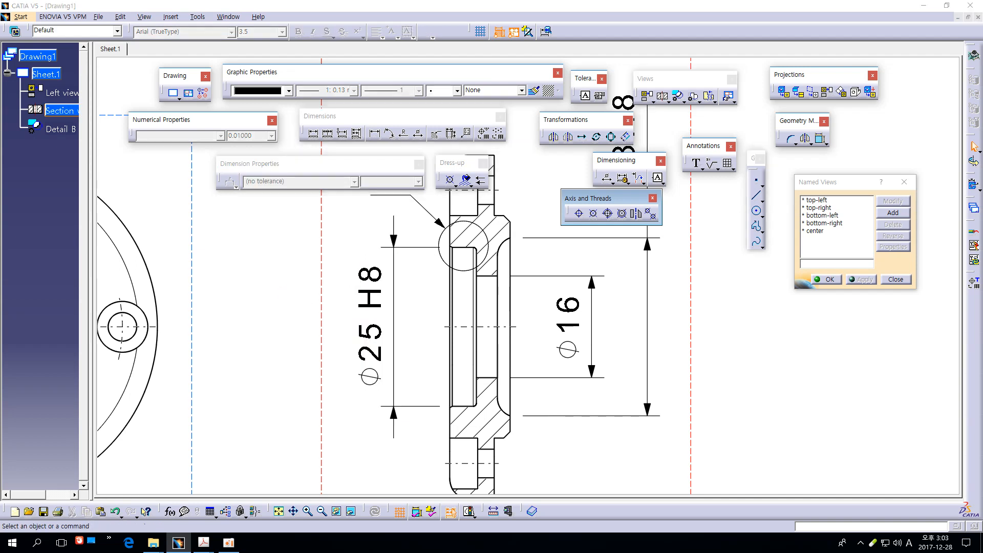
left_click_drag(271, 253, 270, 283)
left_click(284, 250)
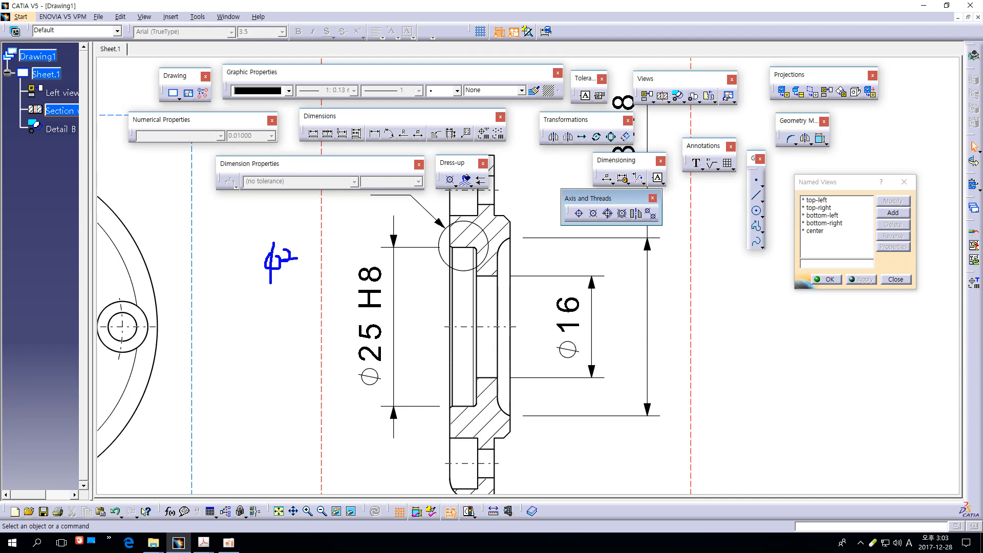
left_click_drag(299, 241, 306, 261)
left_click_drag(388, 311, 356, 297)
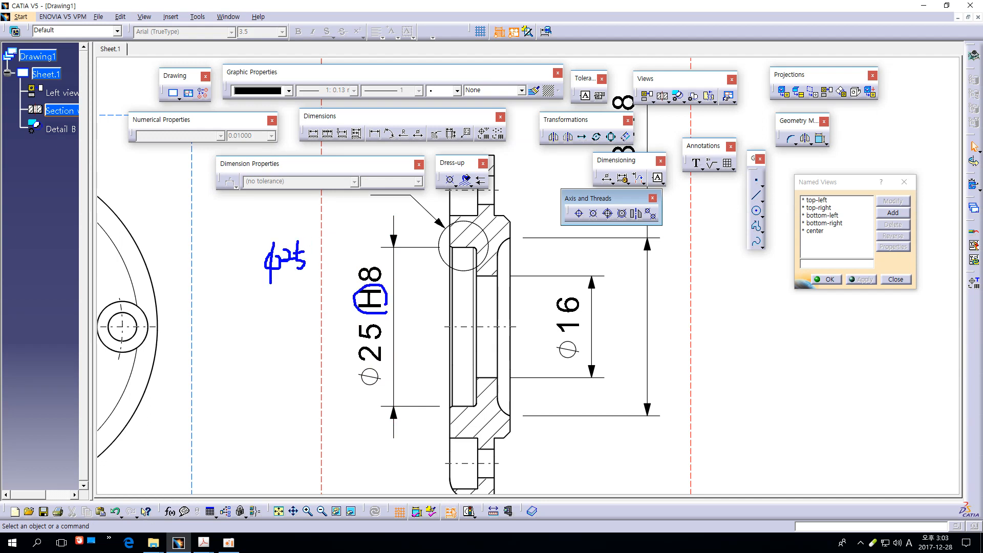
left_click(322, 266)
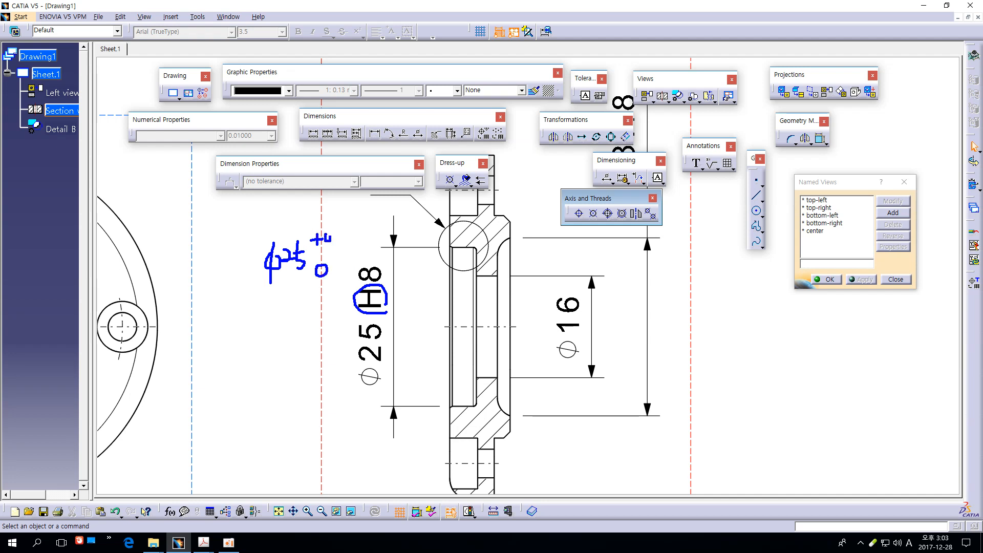
left_click_drag(347, 232, 364, 231)
mouse_move(316, 290)
left_mouse_down()
mouse_move(340, 309)
mouse_move(324, 321)
left_mouse_up()
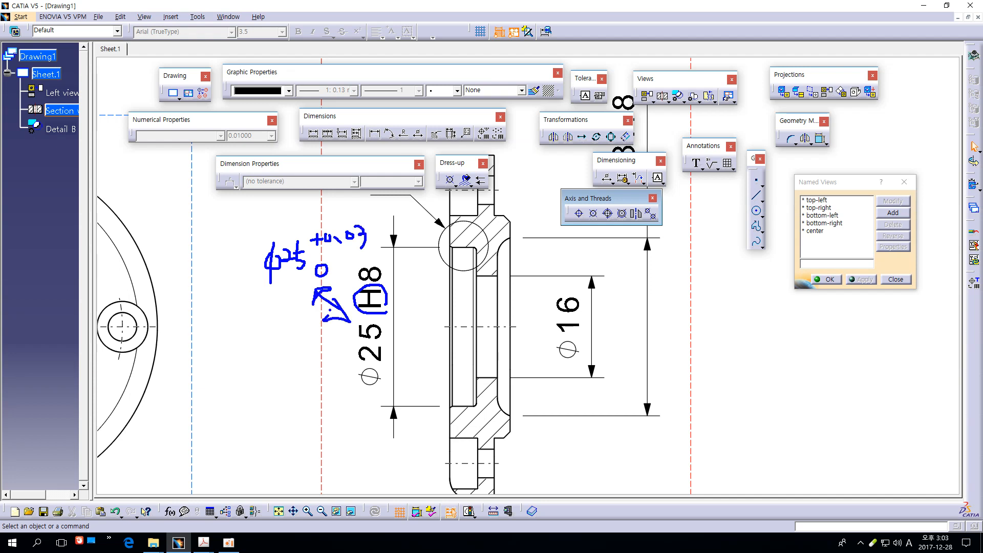
key("Escape")
- Check whether the 28 mm diameter dimension carries a real tolerance setting like the 25 mm diameter dimension
middle_click_drag(613, 335, 443, 459)
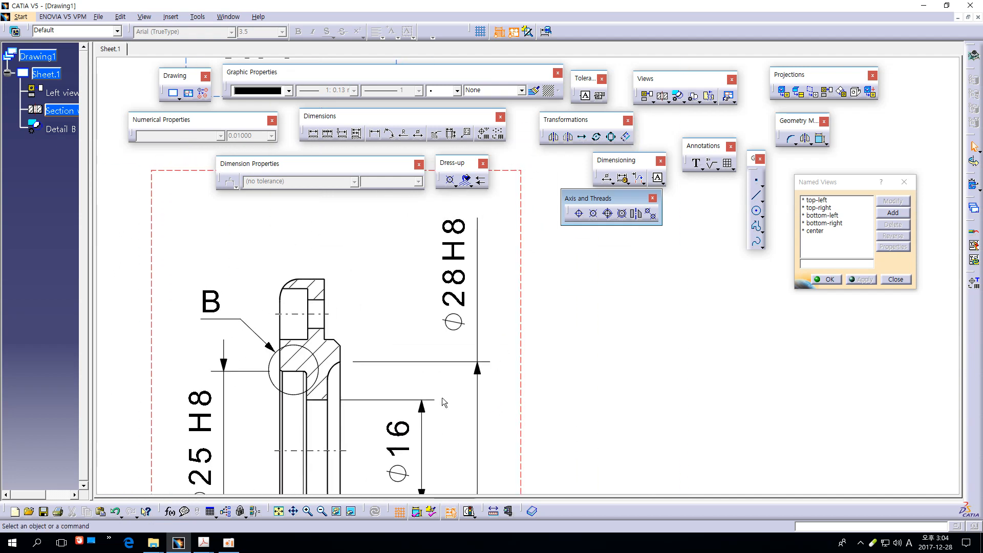
left_click(455, 251)
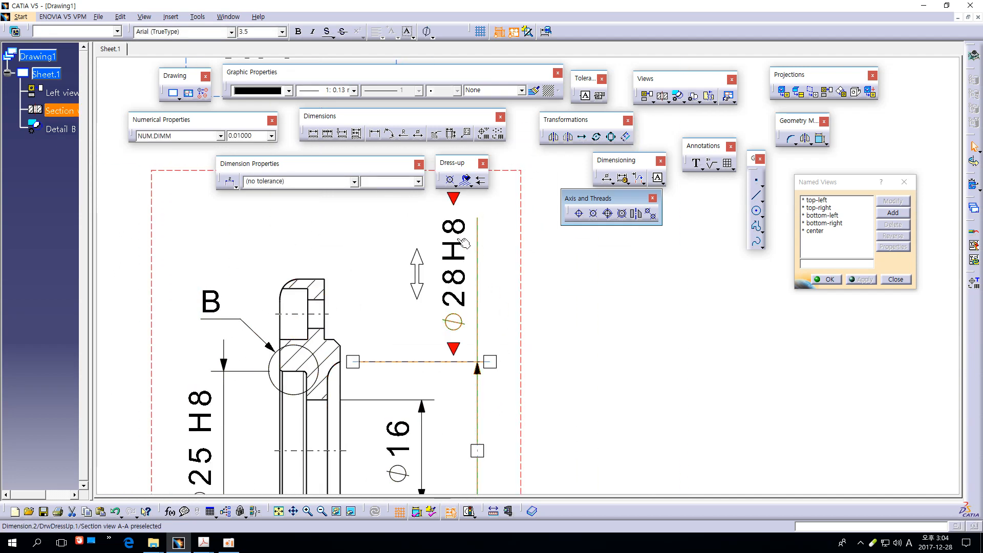
middle_click_drag(382, 307, 483, 173)
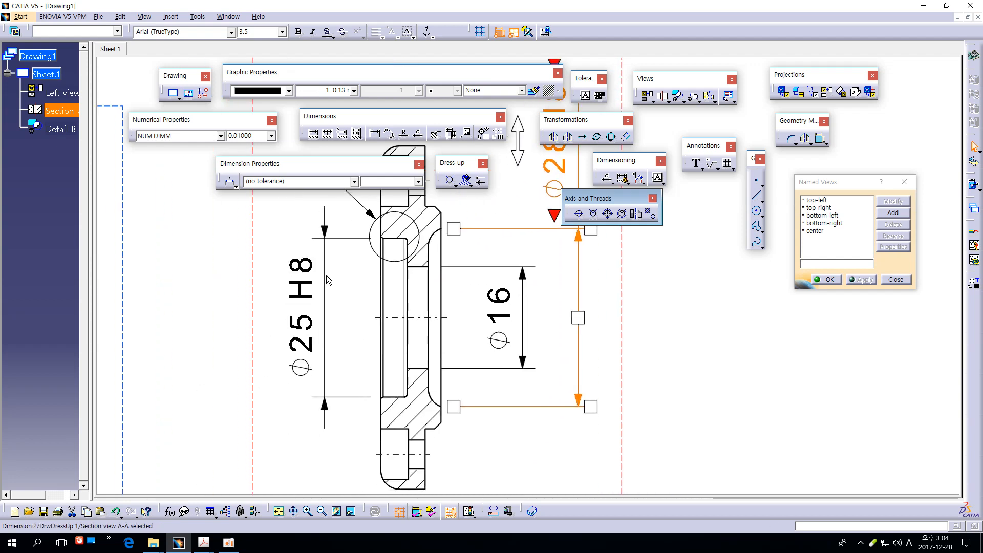
left_click(294, 285)
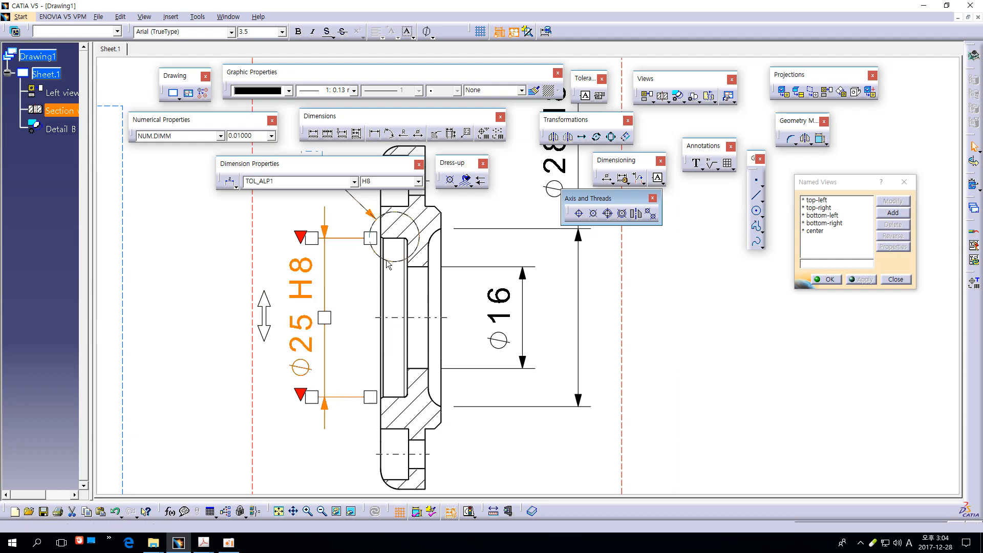
middle_click_drag(515, 204, 428, 338)
left_click(473, 255)
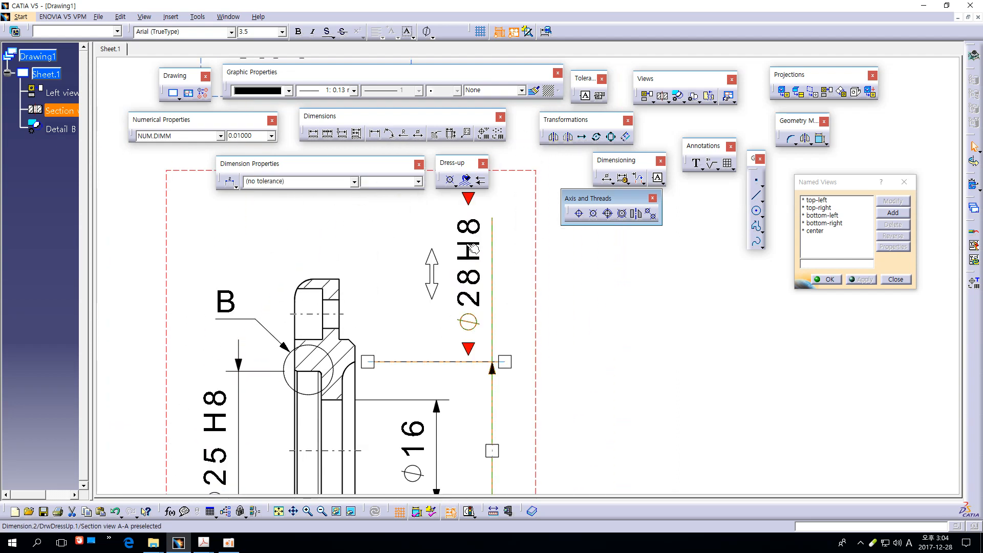
left_click(522, 293)
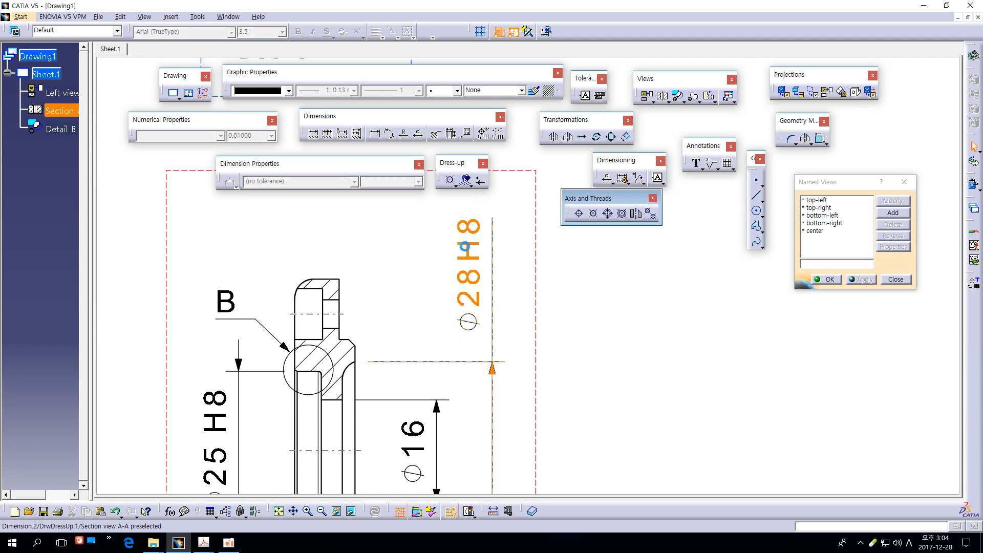
- Remove the H8 suffix text from the Ø28 diameter dimension in section view A-A
left_click(468, 251)
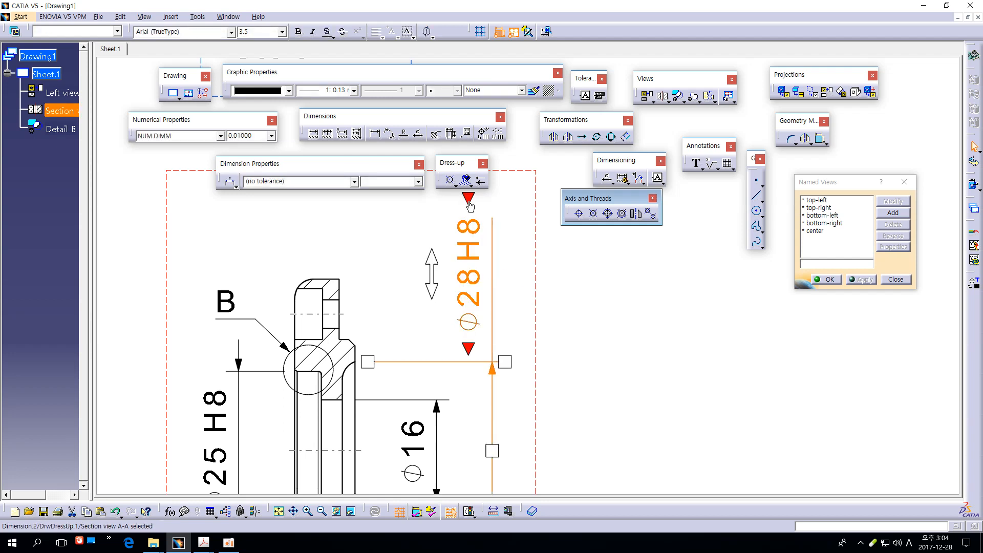
left_click(469, 201)
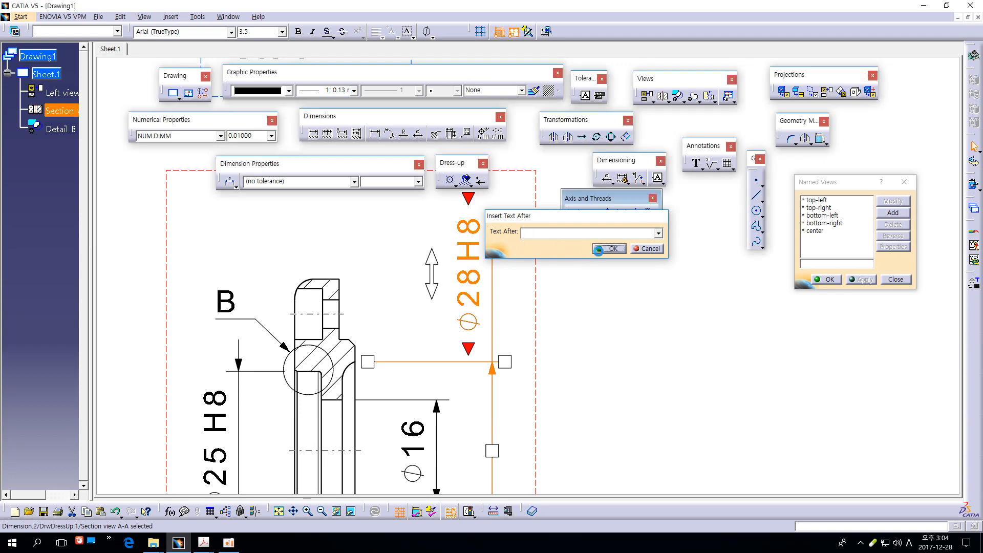
left_click(607, 249)
- Dimension the hub's outer diameter in section view A-A, placing the dimension beyond the existing Ø28 one
mouse_move(600, 349)
middle_mouse_down()
mouse_move(606, 286)
mouse_move(606, 324)
middle_mouse_up()
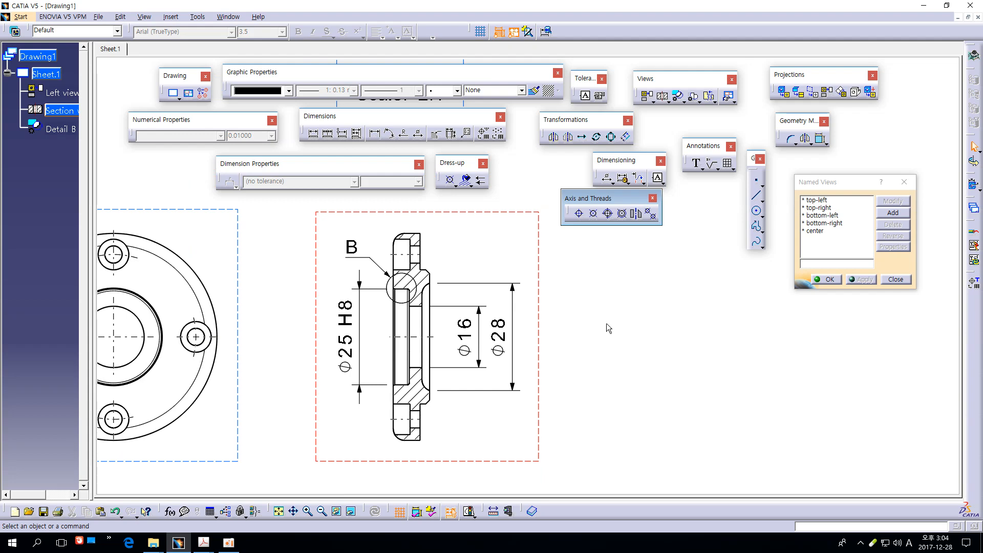
middle_click_drag(604, 376, 637, 354)
middle_click_drag(637, 354, 639, 307, "ctrl")
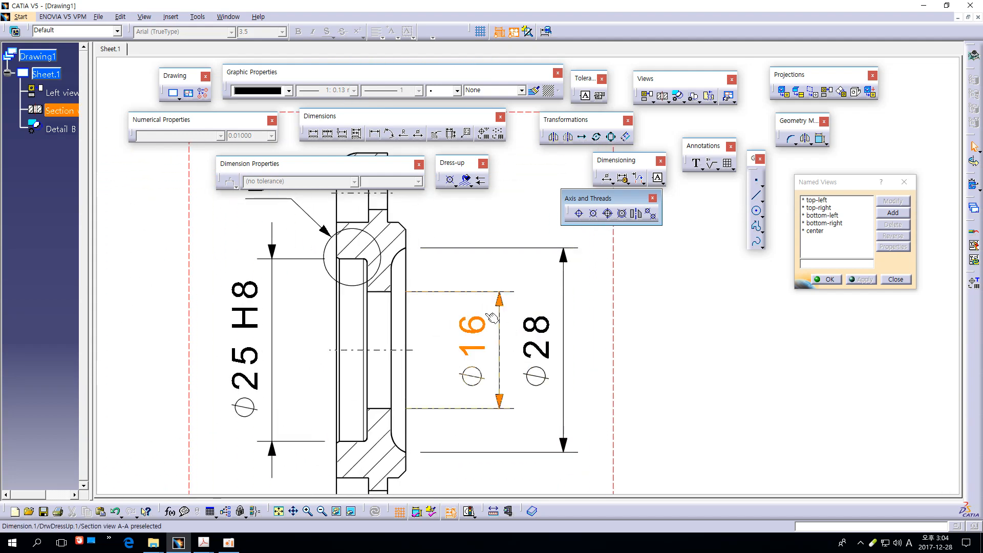
middle_click_drag(462, 307, 540, 344)
middle_click_drag(540, 343, 540, 340, "ctrl")
left_click_drag(540, 340, 540, 324, "ctrl")
left_click(457, 254)
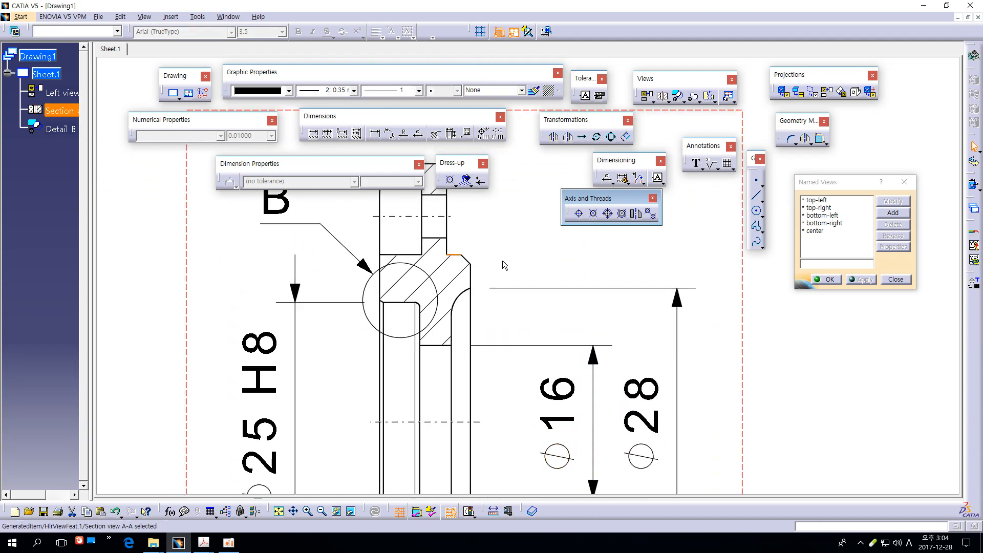
middle_click_drag(505, 266, 527, 421, "ctrl")
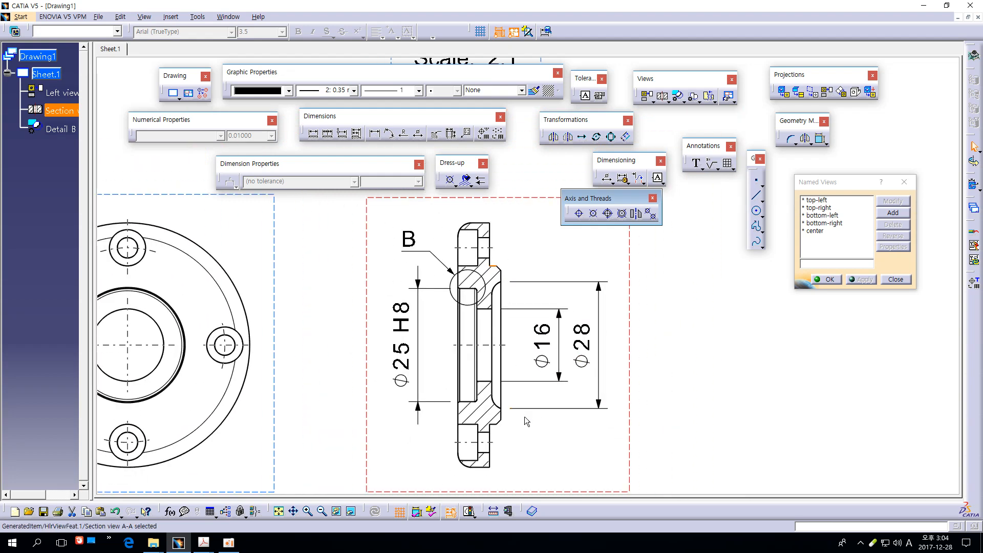
left_click(500, 429, "ctrl")
middle_click_drag(500, 429, 461, 372, "ctrl")
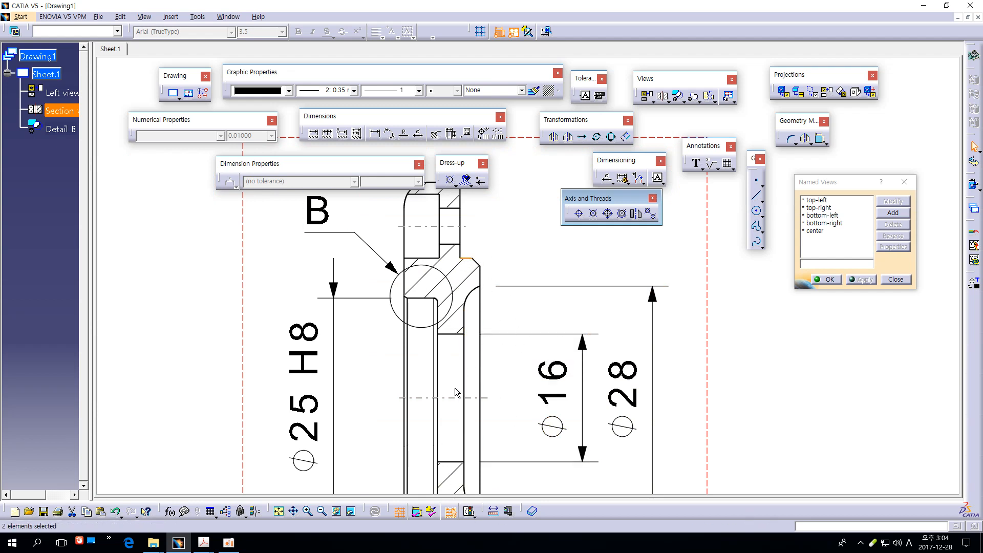
mouse_move(516, 229)
middle_mouse_down()
mouse_move(525, 259)
mouse_move(553, 185)
middle_mouse_up()
left_click(419, 134)
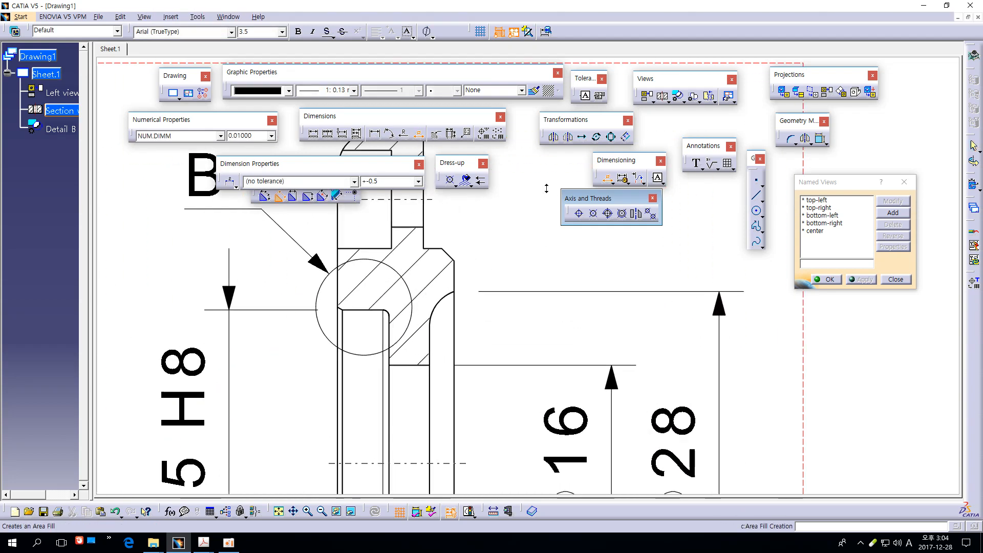
left_click(441, 253)
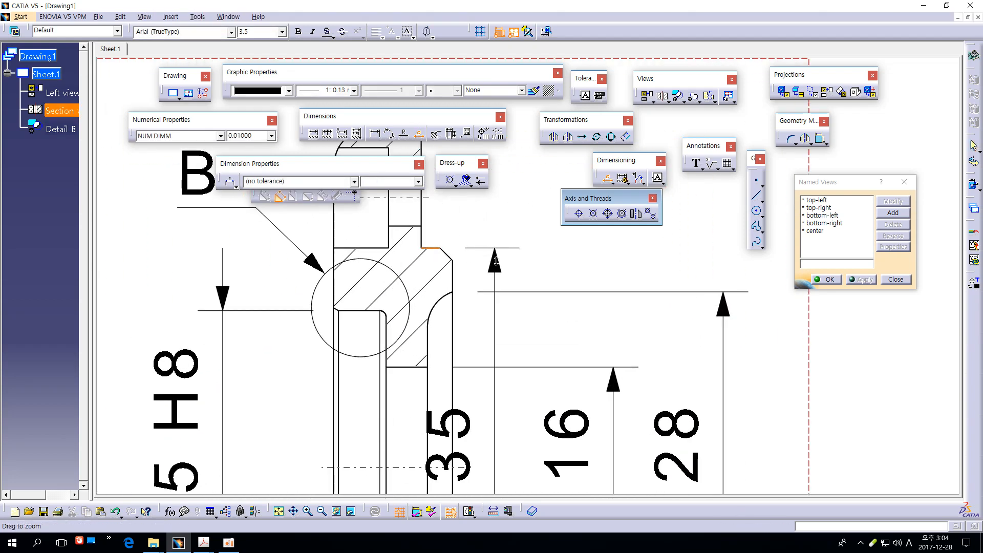
middle_click_drag(441, 257, 441, 286)
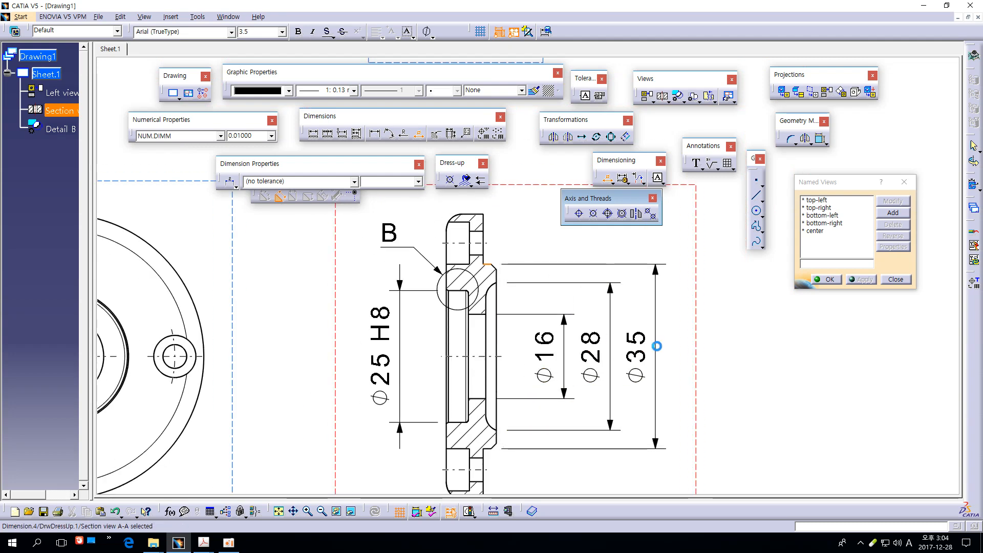
left_click(654, 345)
left_click(760, 374)
- Move the Ø35 dimension line slightly outward to even out its spacing from the Ø28 dimension
mouse_move(761, 380)
middle_mouse_down()
mouse_move(720, 375)
mouse_move(722, 360)
middle_mouse_up()
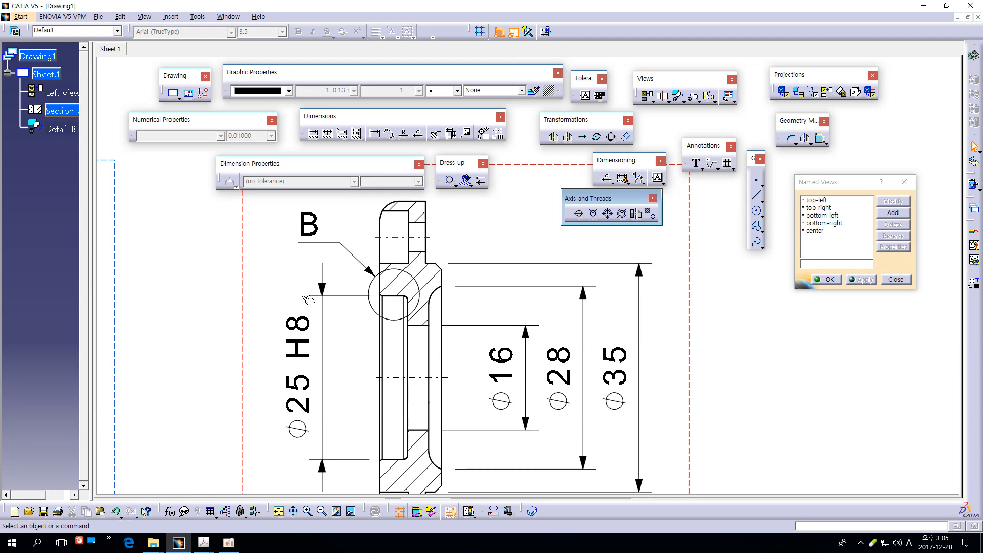
left_click(322, 332)
left_click_drag(367, 344, 293, 369)
left_click(693, 384)
mouse_move(692, 406)
middle_mouse_down()
mouse_move(631, 394)
mouse_move(616, 376)
middle_mouse_up()
left_click_drag(568, 335, 572, 334)
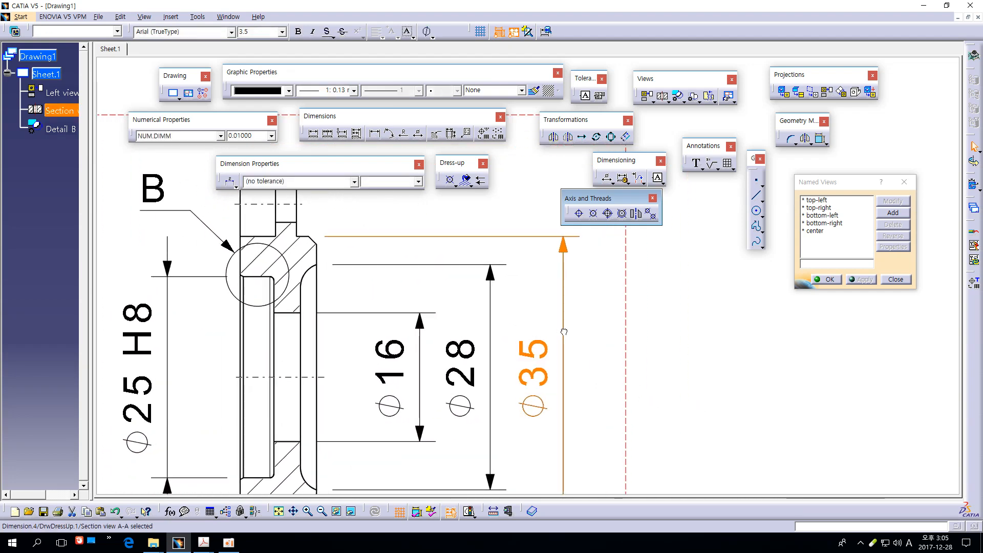
left_click(590, 340)
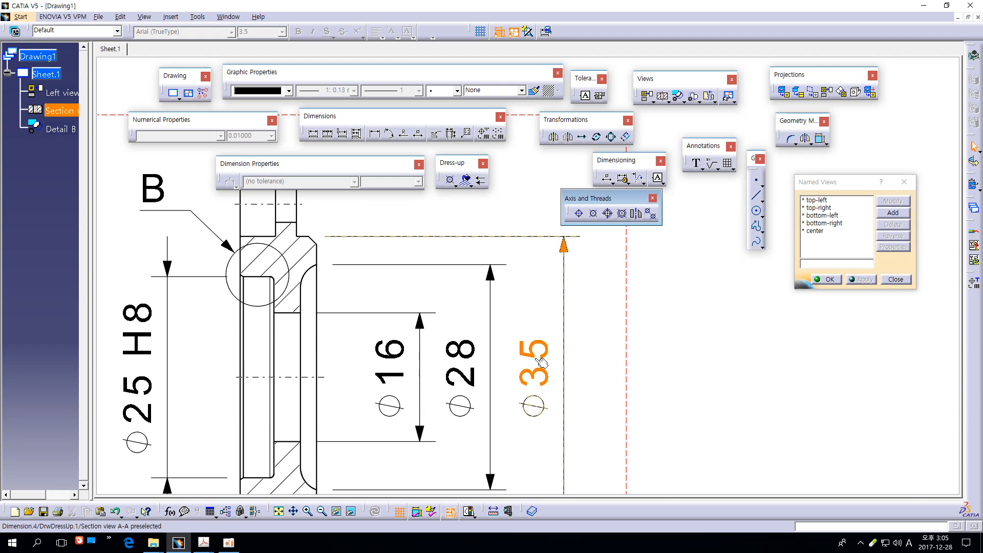
left_click(541, 362)
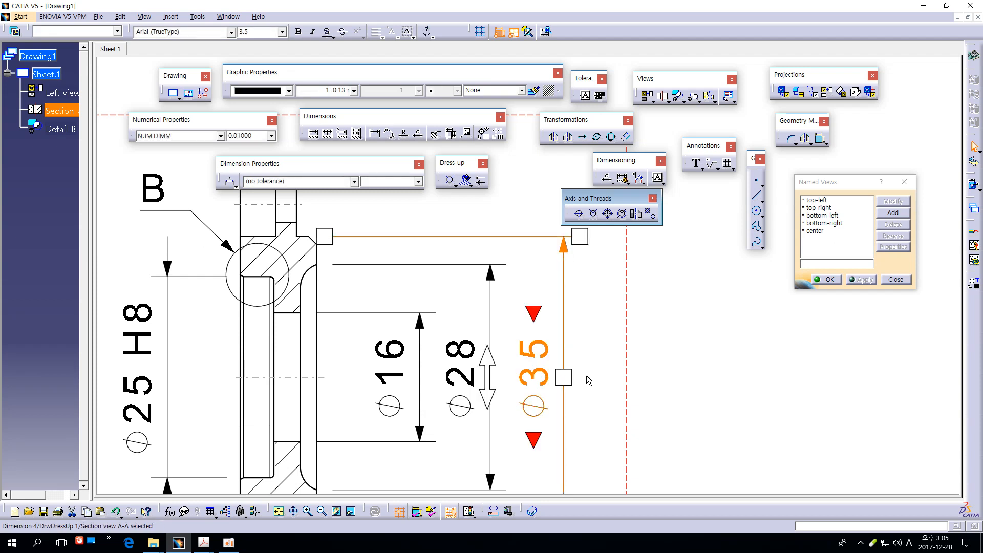
left_click(680, 396)
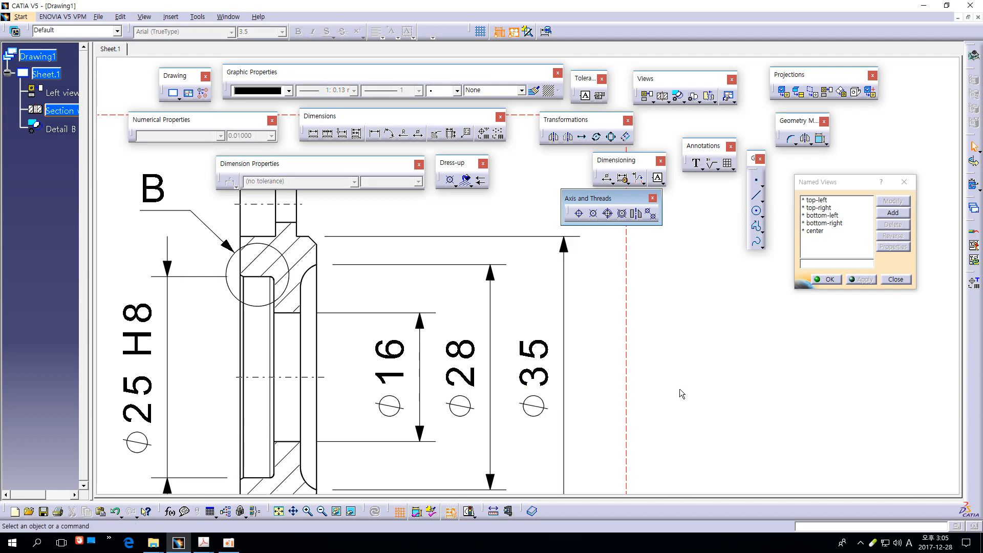
middle_click_drag(681, 390, 680, 415, "ctrl")
left_click(389, 250)
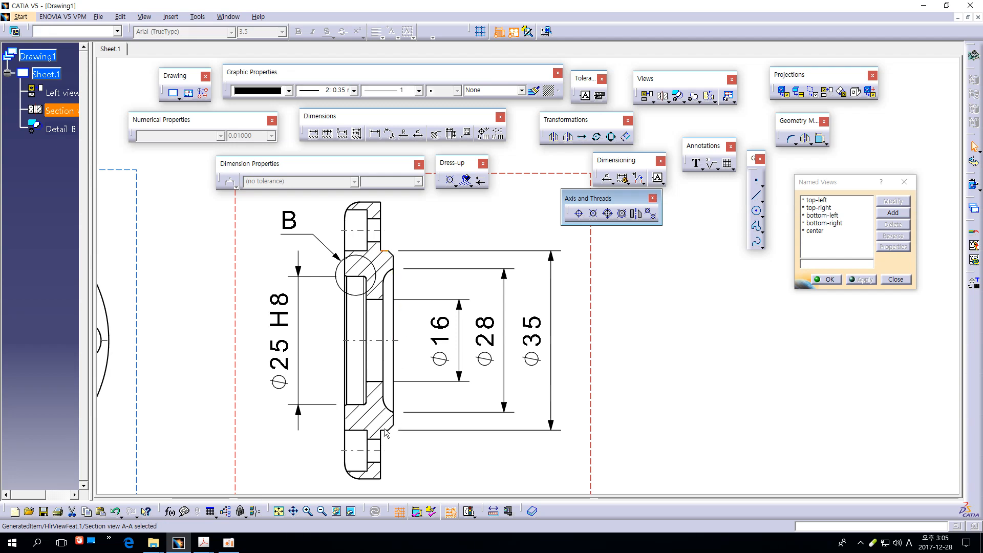
left_click(637, 340)
middle_click_drag(667, 341, 549, 345)
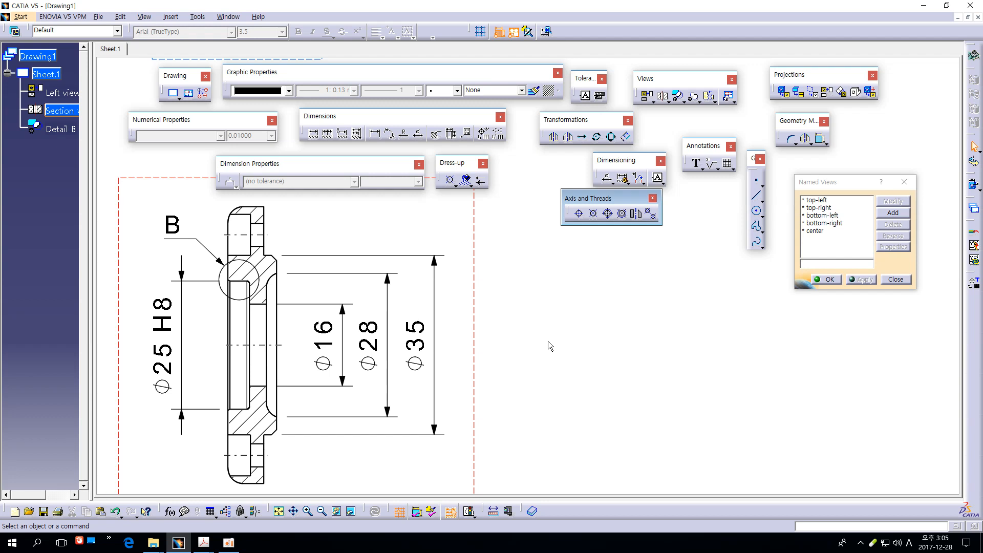
mouse_move(527, 255)
left_mouse_down()
mouse_move(531, 291)
mouse_move(558, 263)
mouse_move(554, 281)
left_mouse_up()
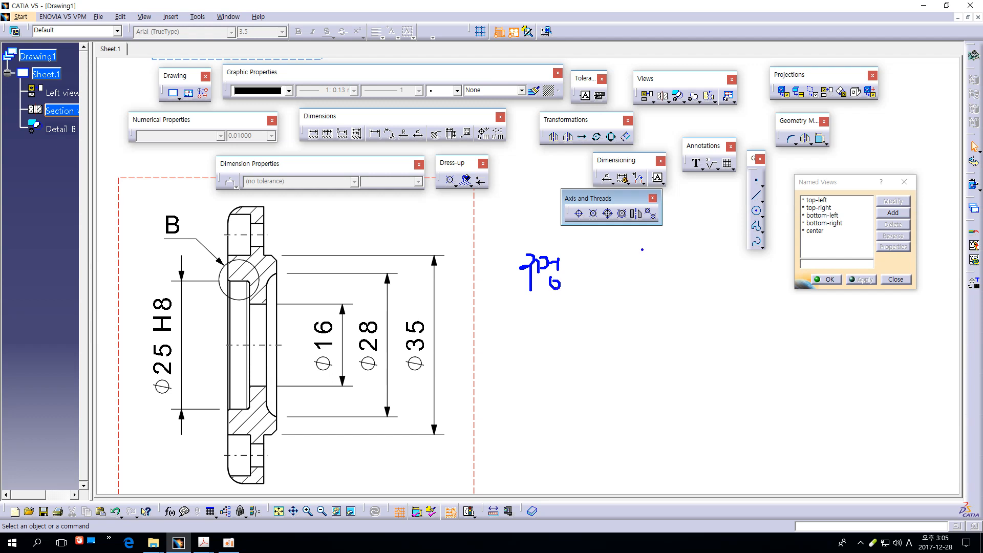
mouse_move(637, 257)
left_mouse_down()
mouse_move(636, 271)
mouse_move(656, 266)
mouse_move(645, 272)
mouse_move(657, 279)
left_mouse_up()
mouse_move(421, 305)
left_mouse_down()
mouse_move(410, 316)
mouse_move(423, 314)
left_mouse_up()
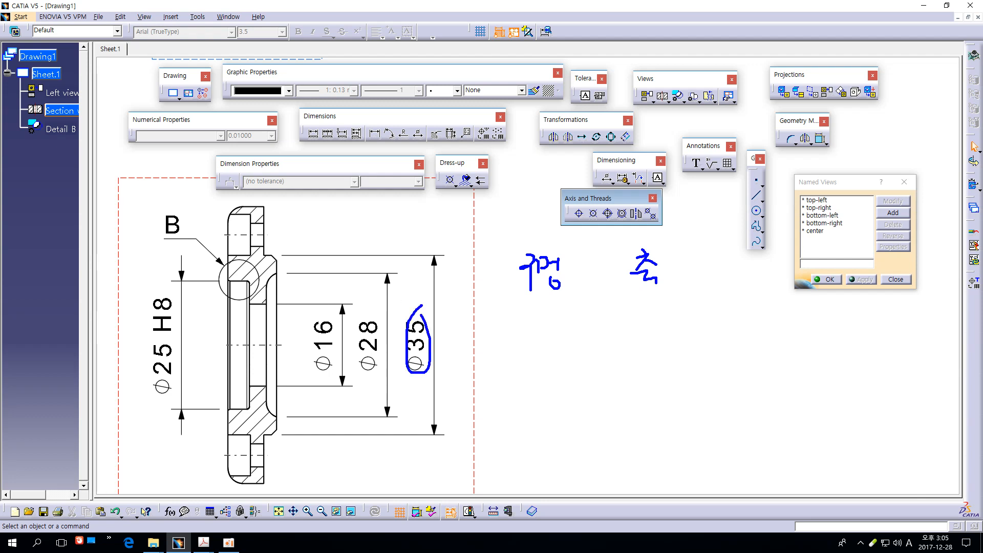
key("ctrl+z")
mouse_move(535, 311)
left_mouse_down()
mouse_move(541, 342)
mouse_move(547, 321)
mouse_move(567, 335)
left_mouse_up()
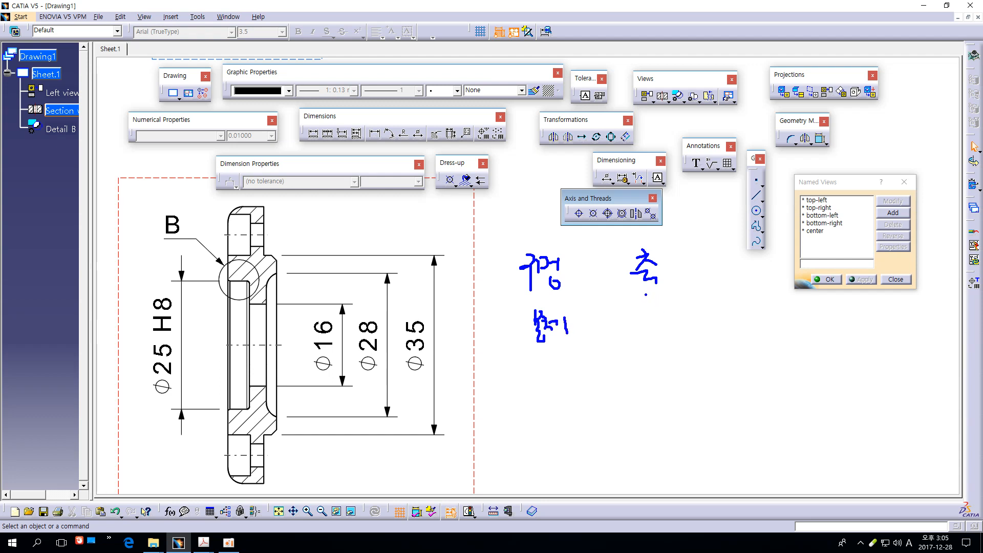
mouse_move(637, 308)
left_mouse_down()
mouse_move(635, 328)
mouse_move(642, 316)
left_mouse_up()
left_click_drag(647, 306, 648, 330)
left_click_drag(657, 307, 665, 324)
left_click_drag(668, 318, 677, 316)
left_click_drag(678, 309, 680, 330)
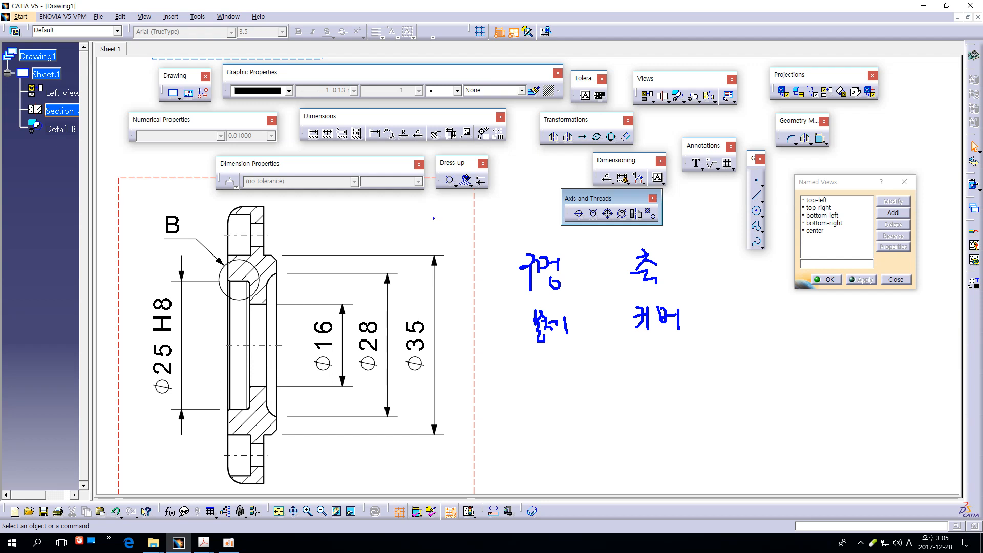
mouse_move(423, 211)
left_mouse_down()
mouse_move(410, 236)
mouse_move(430, 234)
mouse_move(427, 221)
left_mouse_up()
mouse_move(448, 211)
left_mouse_down()
mouse_move(449, 231)
mouse_move(450, 219)
mouse_move(452, 232)
mouse_move(493, 221)
left_mouse_up()
mouse_move(491, 206)
left_mouse_down()
mouse_move(494, 219)
mouse_move(526, 198)
mouse_move(520, 213)
mouse_move(533, 207)
left_mouse_up()
left_click_drag(549, 170, 549, 210)
mouse_move(550, 191)
left_mouse_down()
mouse_move(564, 189)
mouse_move(565, 203)
left_mouse_up()
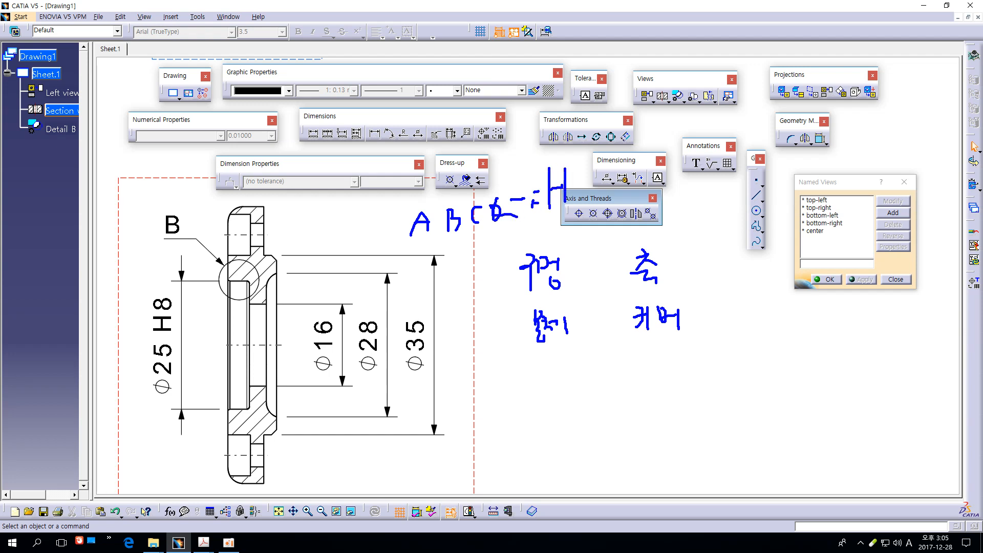
mouse_move(537, 169)
left_mouse_down()
mouse_move(567, 217)
mouse_move(574, 163)
mouse_move(577, 209)
left_mouse_up()
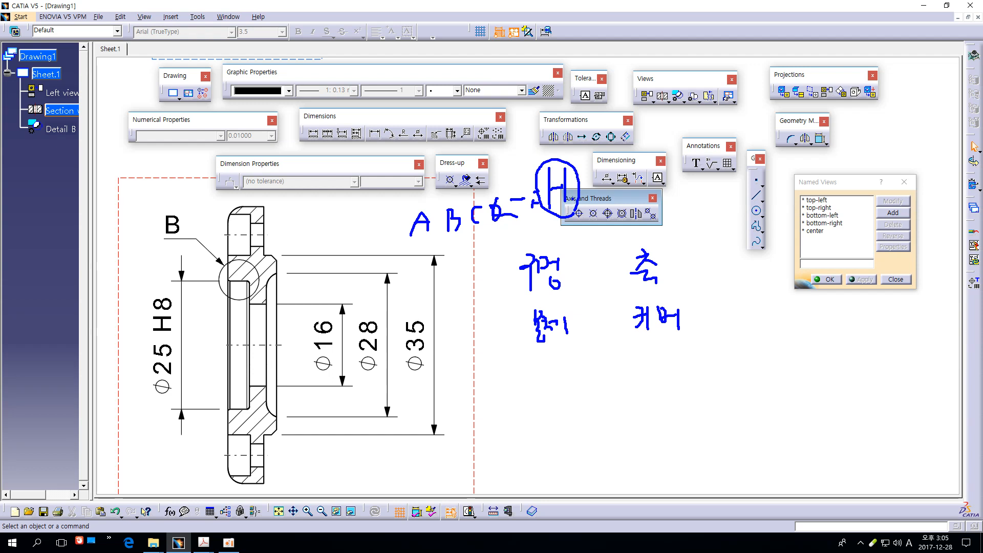
left_click_drag(569, 199, 570, 207)
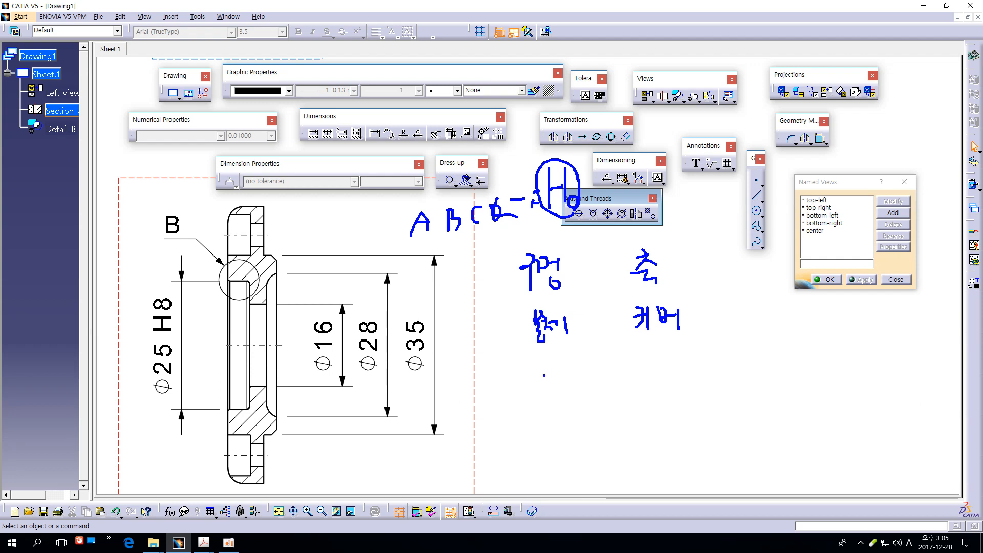
left_click_drag(544, 376, 544, 410)
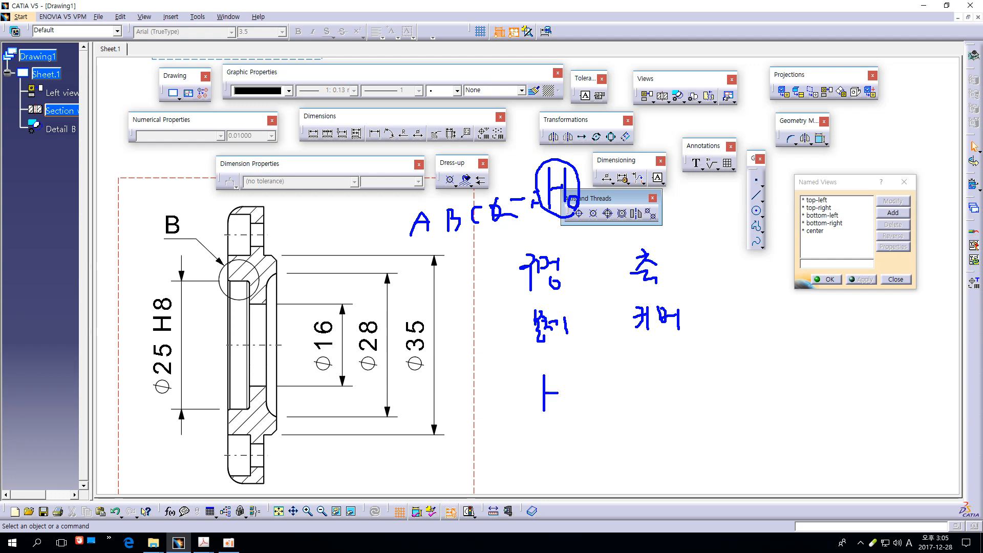
left_click_drag(559, 373, 559, 404)
mouse_move(670, 192)
left_mouse_down()
mouse_move(678, 221)
mouse_move(685, 199)
mouse_move(708, 207)
mouse_move(719, 186)
mouse_move(729, 210)
mouse_move(738, 207)
mouse_move(660, 228)
mouse_move(716, 167)
mouse_move(737, 204)
left_mouse_up()
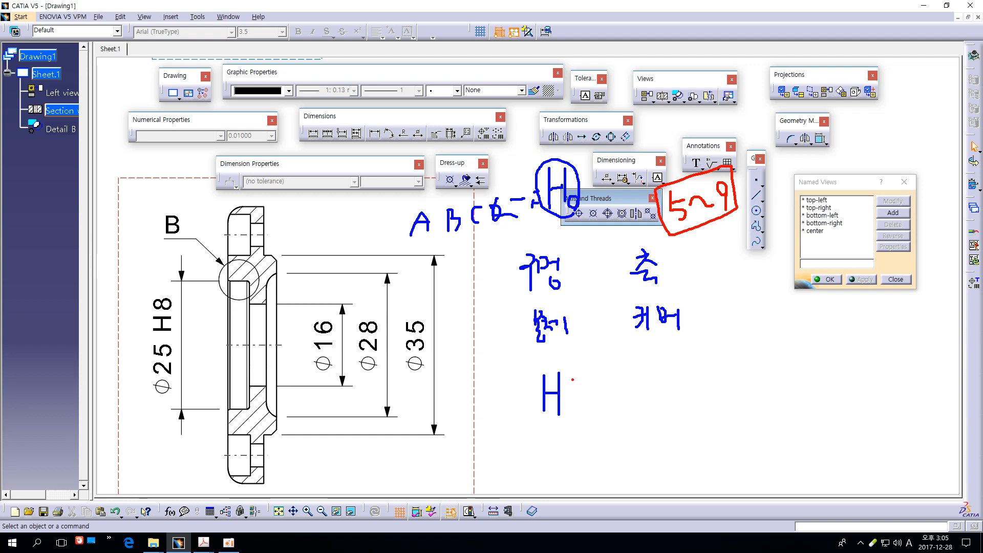
mouse_move(567, 375)
left_mouse_down()
mouse_move(567, 388)
mouse_move(580, 374)
mouse_move(576, 413)
left_mouse_up()
mouse_move(575, 367)
left_mouse_down()
mouse_move(603, 361)
mouse_move(593, 366)
left_mouse_up()
left_click_drag(596, 353, 608, 351)
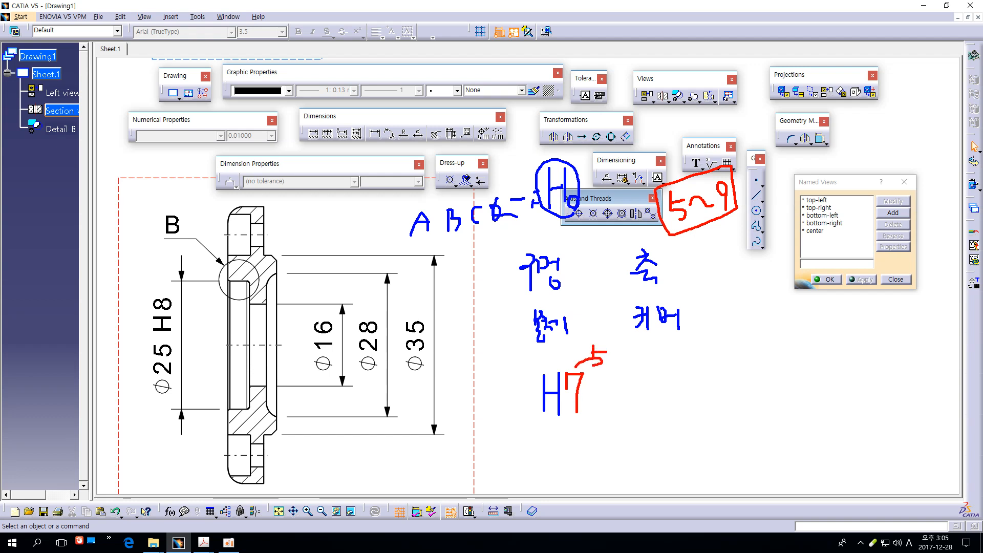
key("ctrl+z")
key("ctrl+z")
key("ctrl+z")
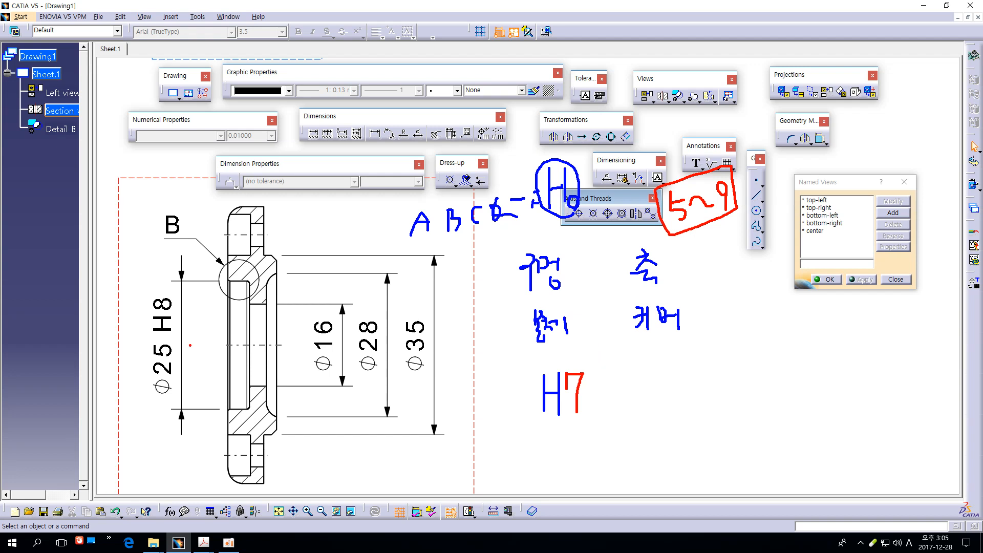
mouse_move(178, 336)
left_mouse_down()
mouse_move(167, 339)
mouse_move(162, 299)
mouse_move(168, 333)
mouse_move(151, 313)
mouse_move(185, 335)
mouse_move(200, 321)
mouse_move(201, 336)
mouse_move(156, 288)
mouse_move(211, 327)
left_mouse_up()
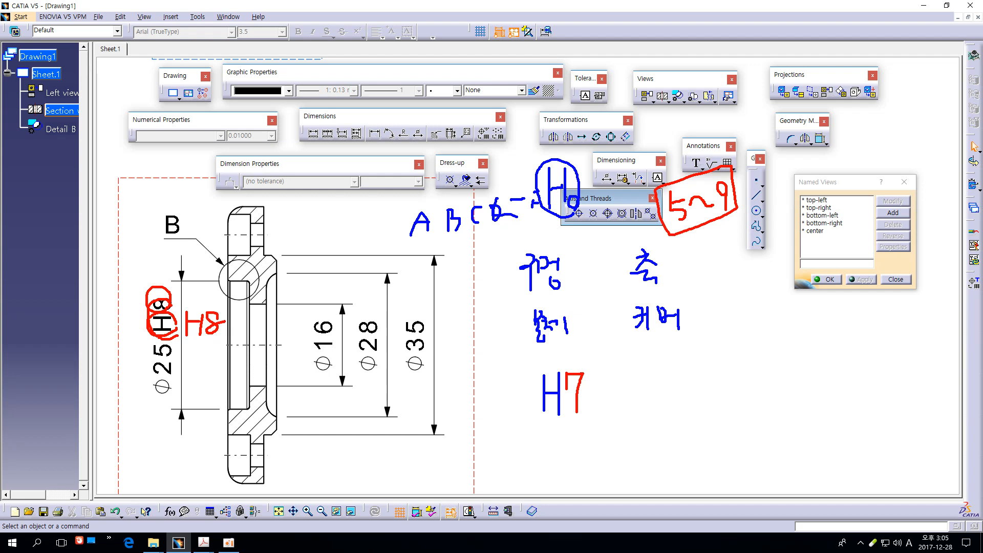
key("ctrl+z")
key("ctrl+z")
key("ctrl+z")
key("ctrl+z")
key("ctrl+z")
key("ctrl+z")
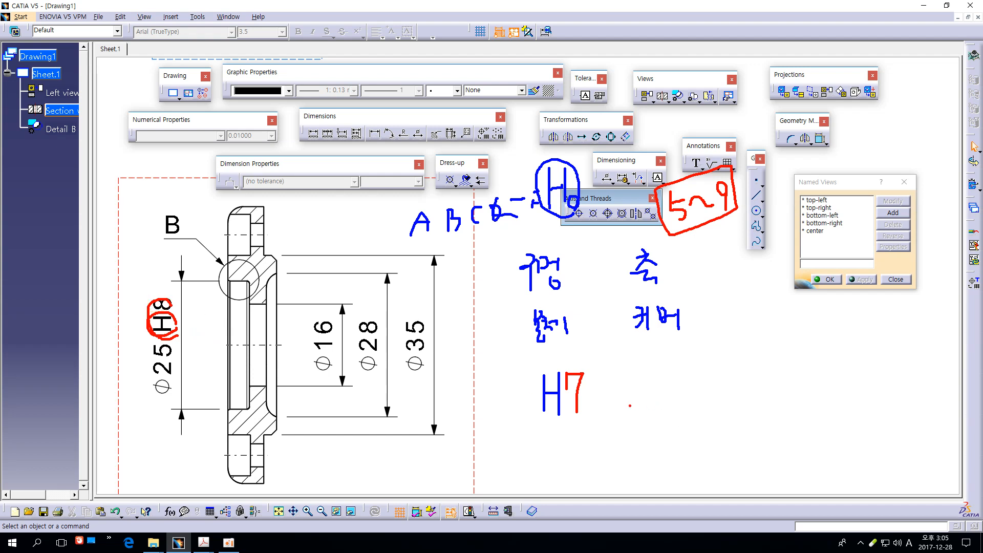
left_click_drag(541, 417, 563, 419)
mouse_move(591, 370)
left_mouse_down()
mouse_move(561, 363)
mouse_move(578, 415)
mouse_move(593, 366)
left_mouse_up()
key("ctrl+z")
key("ctrl+z")
mouse_move(585, 366)
left_mouse_down()
mouse_move(539, 364)
mouse_move(524, 423)
mouse_move(577, 433)
mouse_move(598, 388)
mouse_move(592, 364)
mouse_move(575, 362)
left_mouse_up()
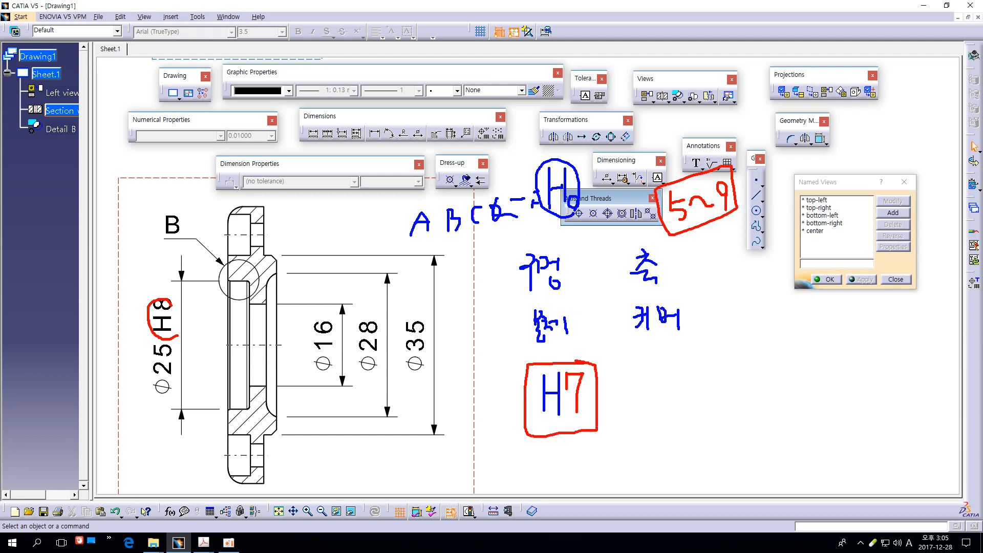
left_click_drag(599, 398, 614, 398)
mouse_move(571, 251)
left_mouse_down()
mouse_move(513, 392)
mouse_move(583, 434)
mouse_move(577, 273)
left_mouse_up()
key("ctrl+z")
mouse_move(671, 298)
left_mouse_down()
mouse_move(620, 246)
mouse_move(665, 271)
mouse_move(585, 268)
left_mouse_up()
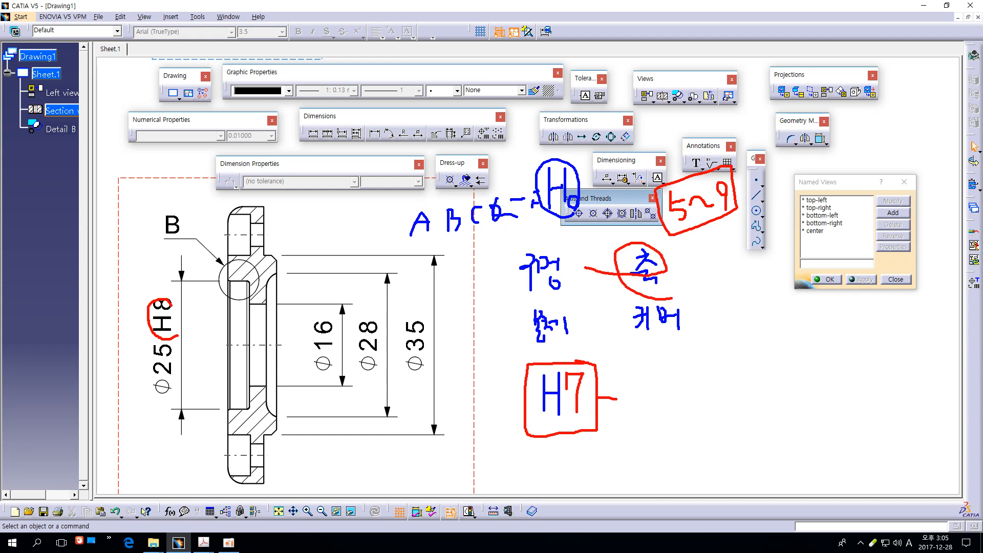
mouse_move(645, 339)
left_mouse_down()
mouse_move(664, 366)
mouse_move(665, 455)
left_mouse_up()
left_click_drag(666, 451, 675, 463)
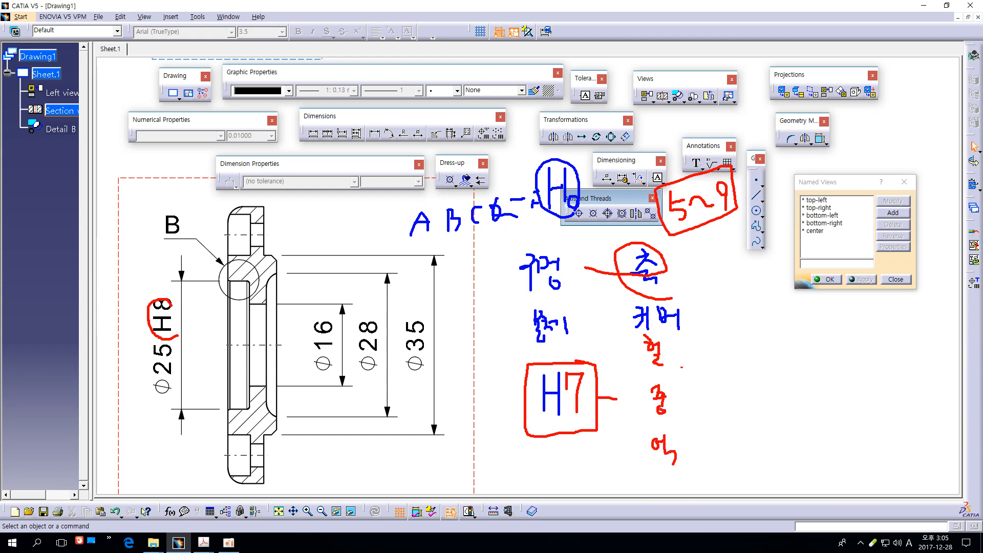
left_click_drag(679, 354, 682, 364)
left_click_drag(685, 400, 686, 405)
left_click_drag(687, 407, 688, 410)
mouse_move(651, 239)
left_mouse_down()
mouse_move(618, 272)
mouse_move(648, 328)
mouse_move(671, 258)
left_mouse_up()
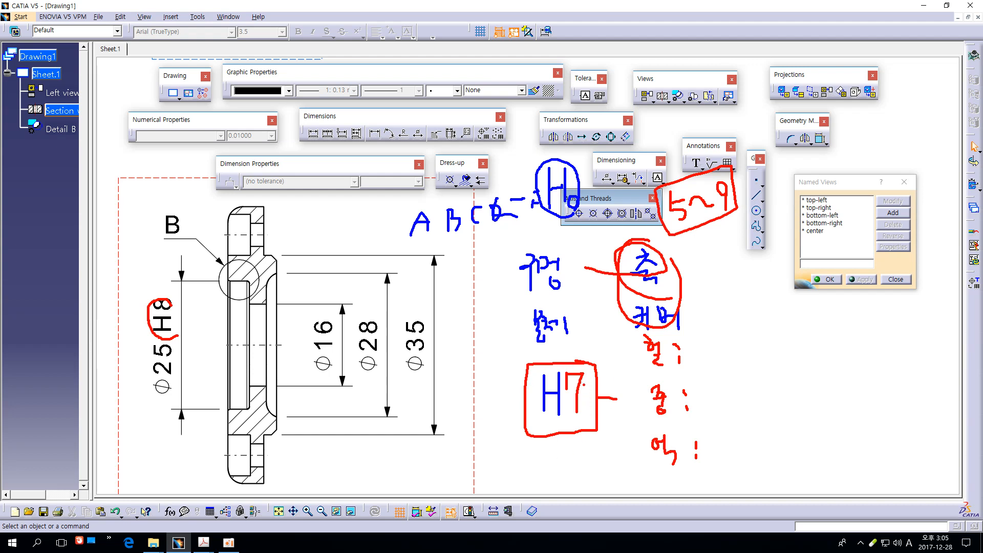
left_click_drag(624, 294, 672, 287)
mouse_move(704, 338)
left_mouse_down()
mouse_move(710, 354)
mouse_move(743, 349)
left_mouse_up()
left_click_drag(757, 338, 765, 348)
left_click_drag(716, 388, 724, 400)
mouse_move(734, 388)
left_mouse_down()
mouse_move(748, 400)
mouse_move(767, 393)
left_mouse_up()
left_click_drag(724, 440, 756, 449)
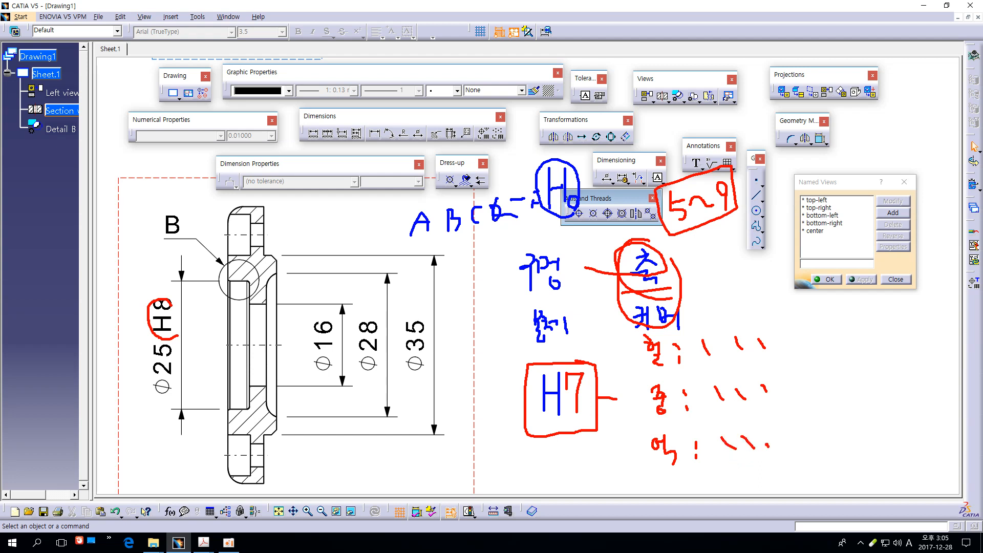
key("ctrl+z")
key("ctrl+z")
key("ctrl+z")
key("ctrl+z")
key("ctrl+z")
key("ctrl+z")
key("ctrl+z")
key("ctrl+z")
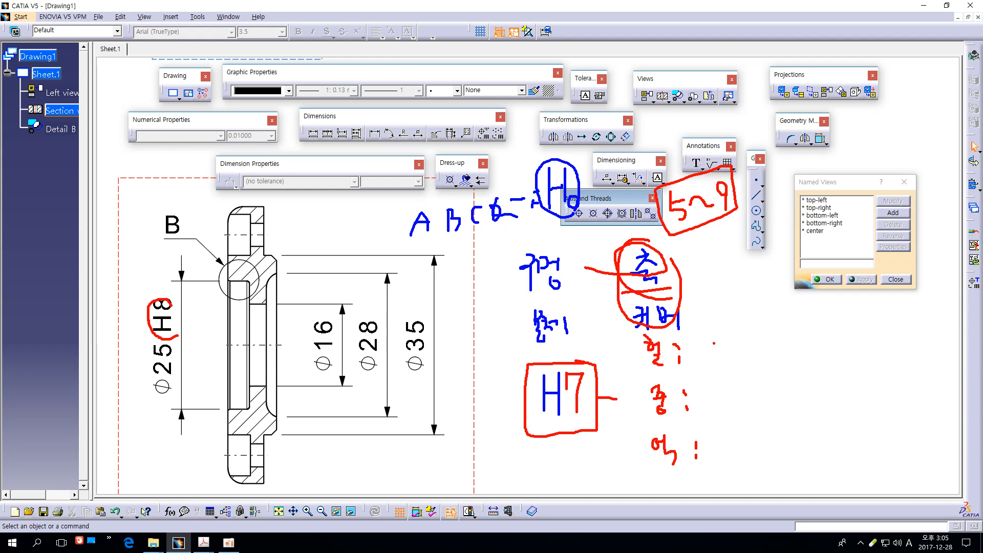
mouse_move(713, 339)
left_mouse_down()
mouse_move(702, 344)
mouse_move(713, 344)
mouse_move(717, 364)
mouse_move(702, 358)
mouse_move(712, 354)
left_mouse_up()
mouse_move(707, 399)
left_mouse_down()
mouse_move(721, 394)
mouse_move(711, 386)
mouse_move(712, 413)
mouse_move(720, 402)
left_mouse_up()
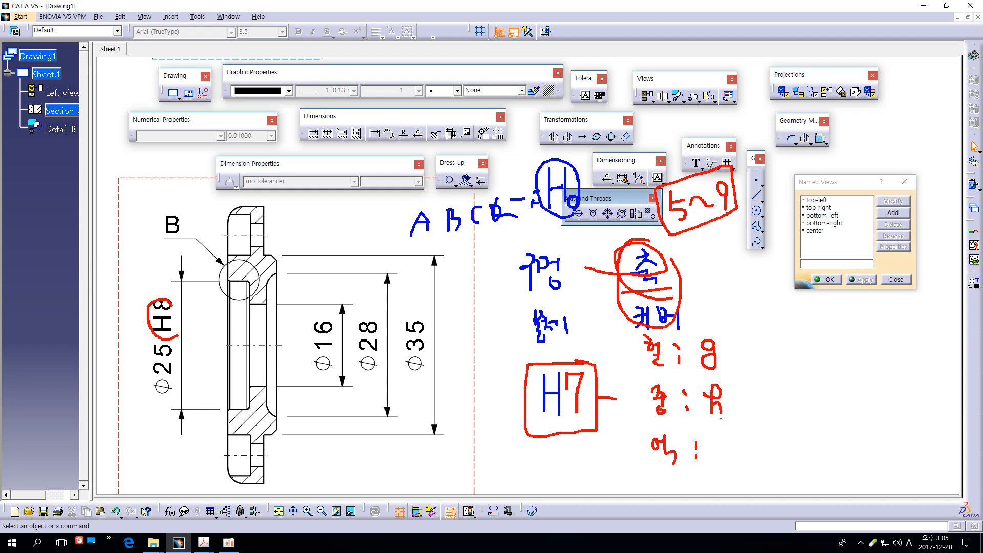
mouse_move(724, 428)
left_mouse_down()
mouse_move(712, 468)
mouse_move(723, 435)
mouse_move(726, 446)
left_mouse_up()
left_click_drag(725, 338, 736, 450)
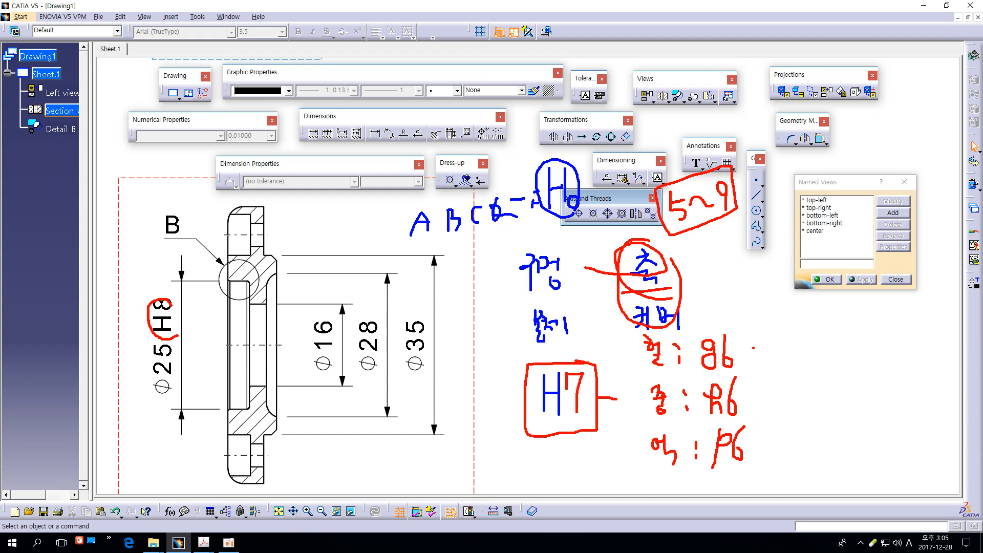
mouse_move(747, 346)
left_mouse_down()
mouse_move(772, 345)
mouse_move(763, 352)
left_mouse_up()
left_click_drag(636, 368, 732, 370)
left_click_drag(637, 422, 751, 421)
left_click_drag(655, 469, 754, 469)
key("ctrl+z")
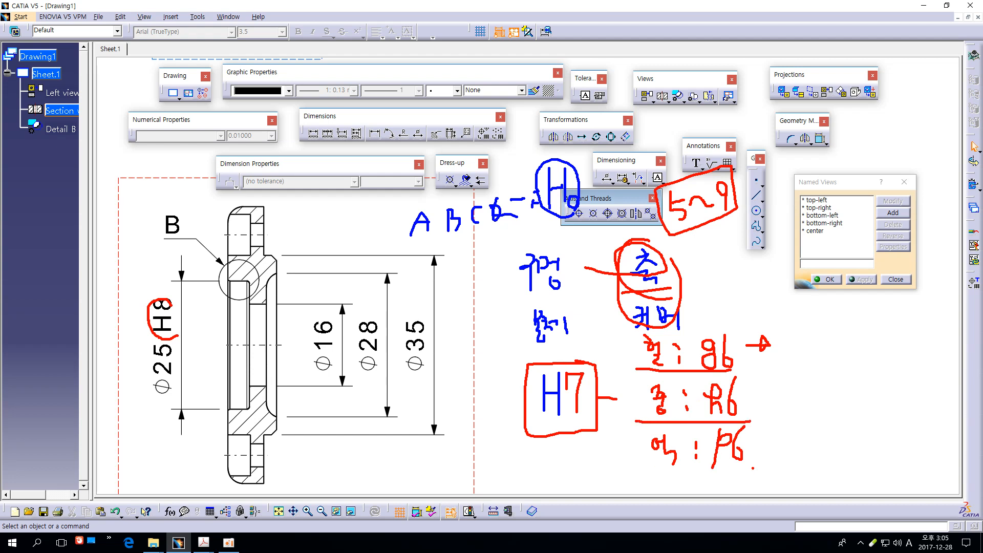
key("ctrl+z")
key("ctrl+z")
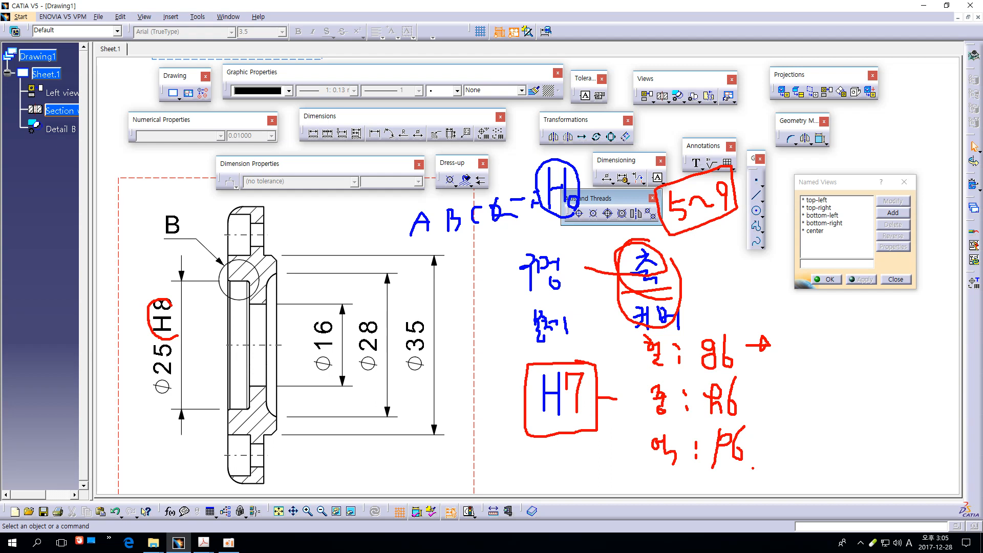
key("ctrl+z")
left_click_drag(751, 343, 760, 355)
mouse_move(774, 337)
left_mouse_down()
mouse_move(800, 364)
mouse_move(814, 337)
mouse_move(811, 355)
mouse_move(827, 353)
left_mouse_up()
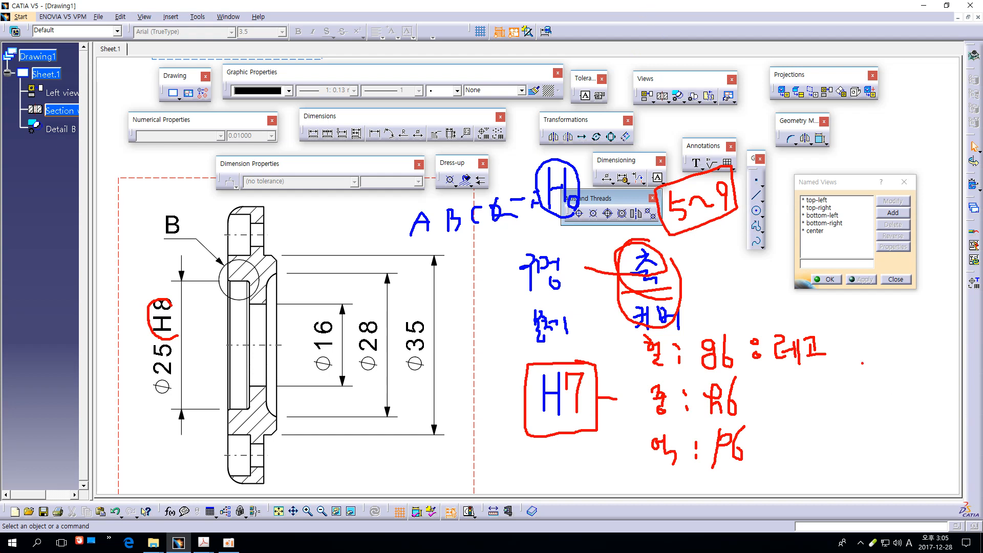
left_click_drag(831, 332, 843, 354)
mouse_move(863, 323)
left_mouse_down()
mouse_move(882, 331)
mouse_move(870, 351)
mouse_move(885, 348)
mouse_move(892, 321)
mouse_move(895, 339)
left_mouse_up()
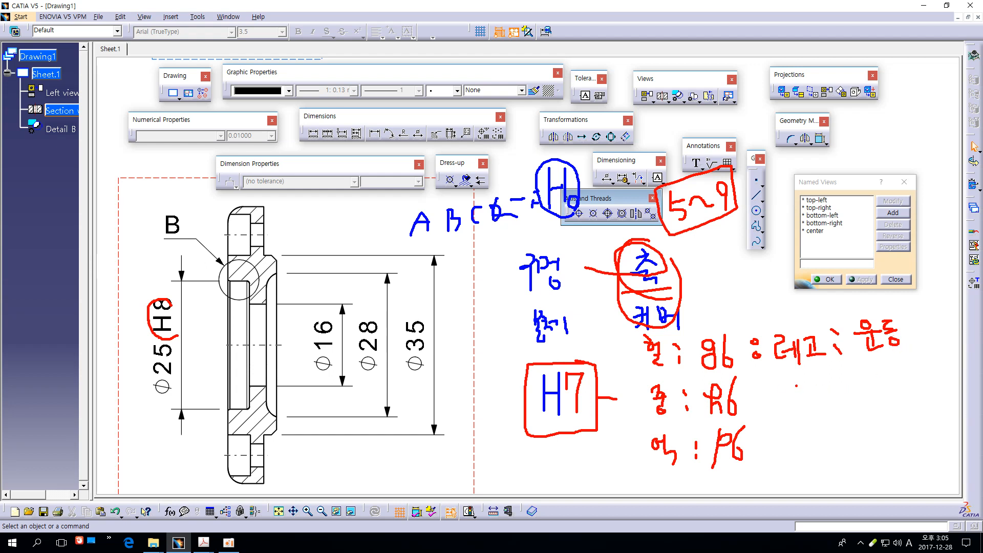
mouse_move(760, 391)
left_mouse_down()
mouse_move(768, 409)
mouse_move(793, 385)
mouse_move(800, 404)
mouse_move(802, 385)
mouse_move(805, 402)
mouse_move(813, 388)
mouse_move(812, 412)
mouse_move(821, 390)
mouse_move(826, 404)
mouse_move(839, 393)
mouse_move(839, 405)
mouse_move(859, 389)
mouse_move(860, 408)
mouse_move(869, 380)
mouse_move(879, 386)
mouse_move(871, 395)
left_mouse_up()
left_click_drag(870, 397, 879, 410)
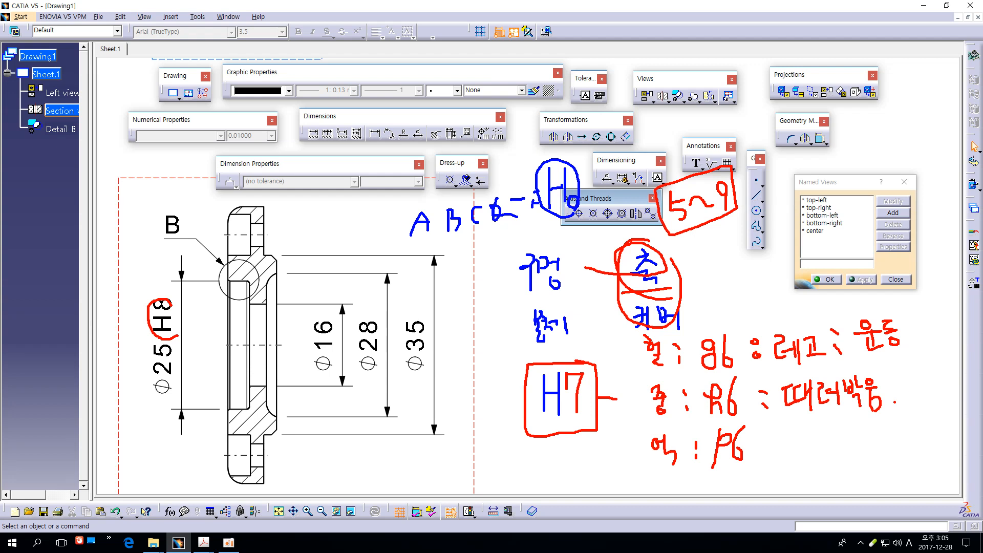
left_click(764, 440)
left_click(764, 450)
mouse_move(783, 430)
left_mouse_down()
mouse_move(785, 441)
mouse_move(799, 431)
mouse_move(798, 441)
left_mouse_up()
mouse_move(797, 428)
left_mouse_down()
mouse_move(810, 458)
mouse_move(813, 438)
left_mouse_up()
left_click_drag(804, 443, 816, 434)
mouse_move(815, 442)
left_mouse_down()
mouse_move(825, 436)
mouse_move(822, 459)
mouse_move(834, 430)
mouse_move(850, 438)
mouse_move(839, 455)
mouse_move(858, 454)
left_mouse_up()
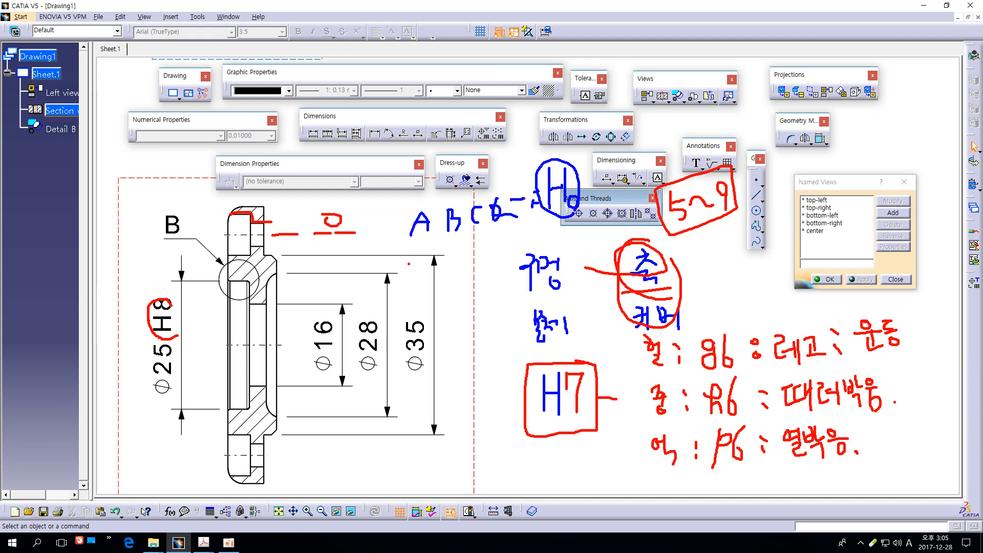
mouse_move(809, 296)
left_mouse_down()
mouse_move(763, 311)
mouse_move(828, 493)
mouse_move(904, 326)
mouse_move(834, 302)
left_mouse_up()
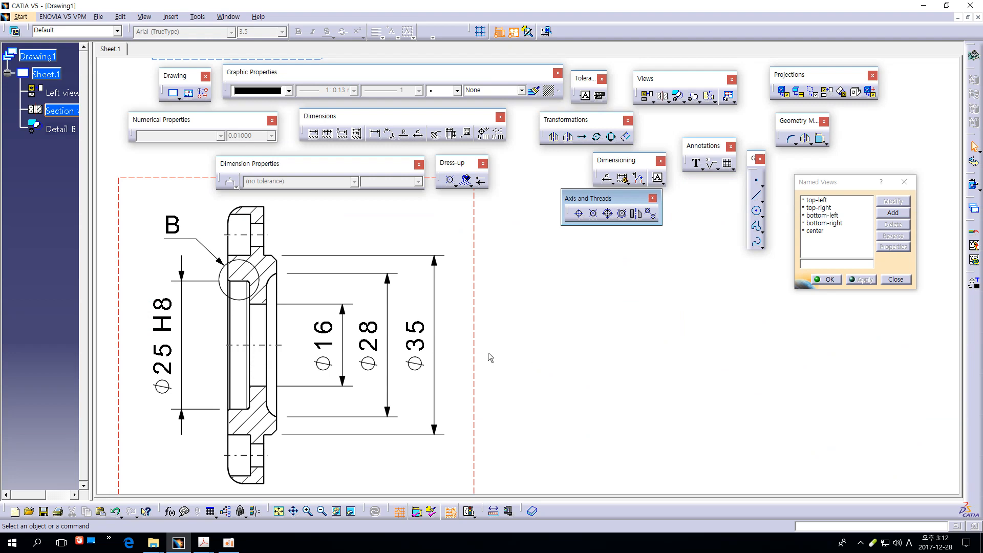
- Apply the TOL_ALP1 tolerance format with fit class g6 to the Ø35 hub dimension in section view A-A
middle_click_drag(488, 352, 563, 333)
left_click(471, 345)
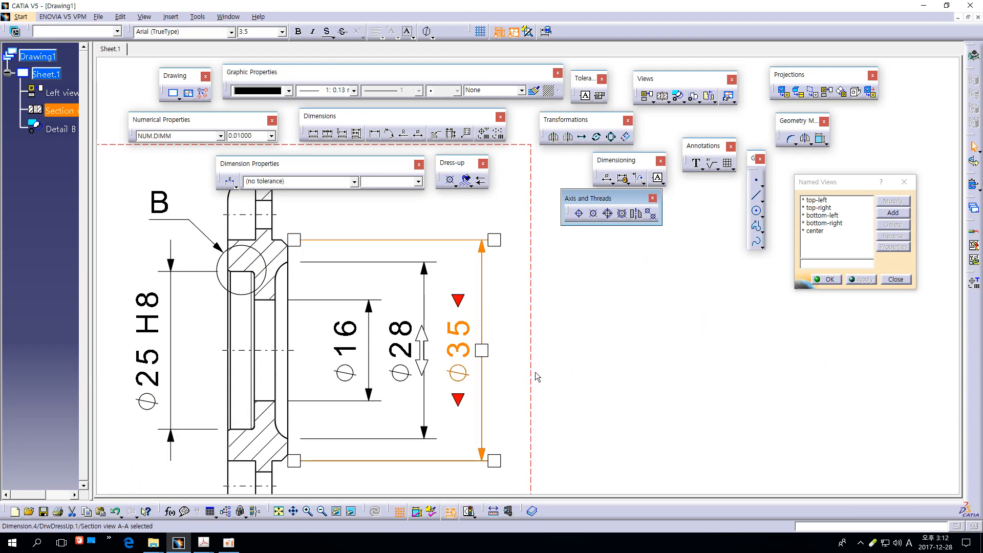
left_click(326, 183)
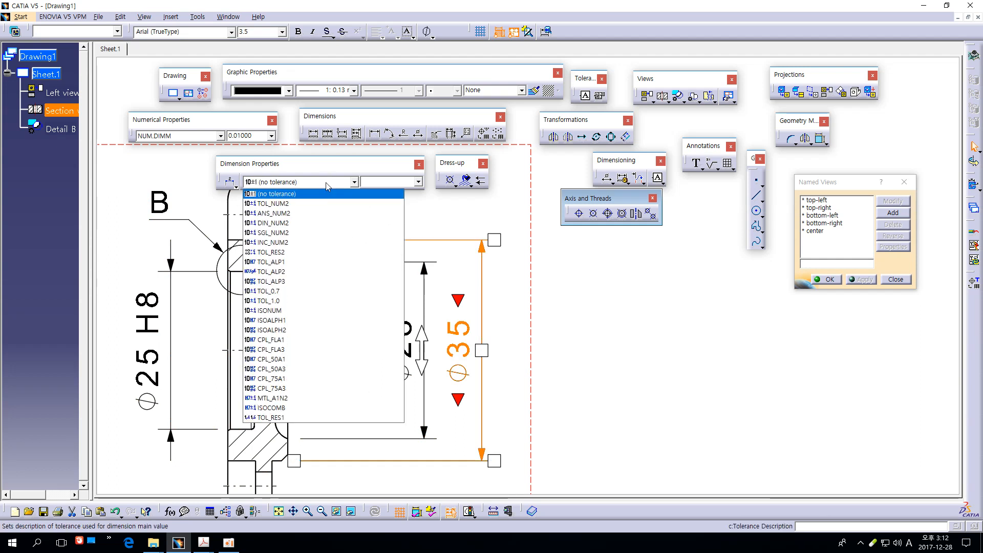
left_click(280, 262)
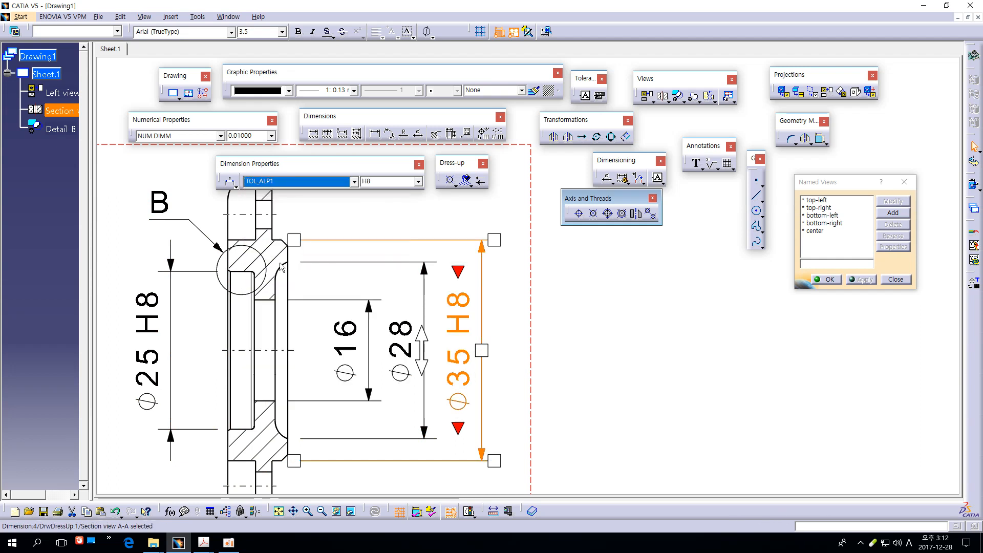
left_click(418, 182)
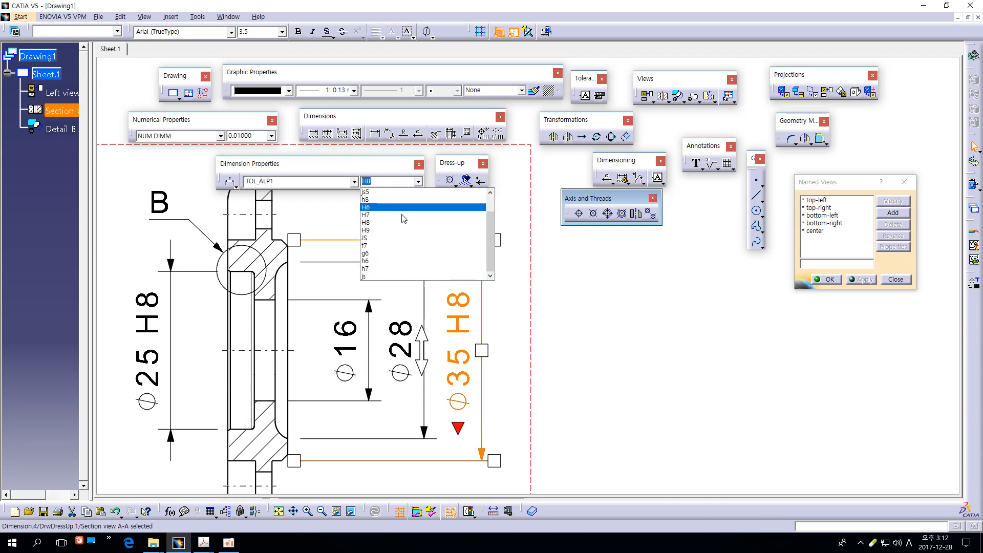
left_click(388, 254)
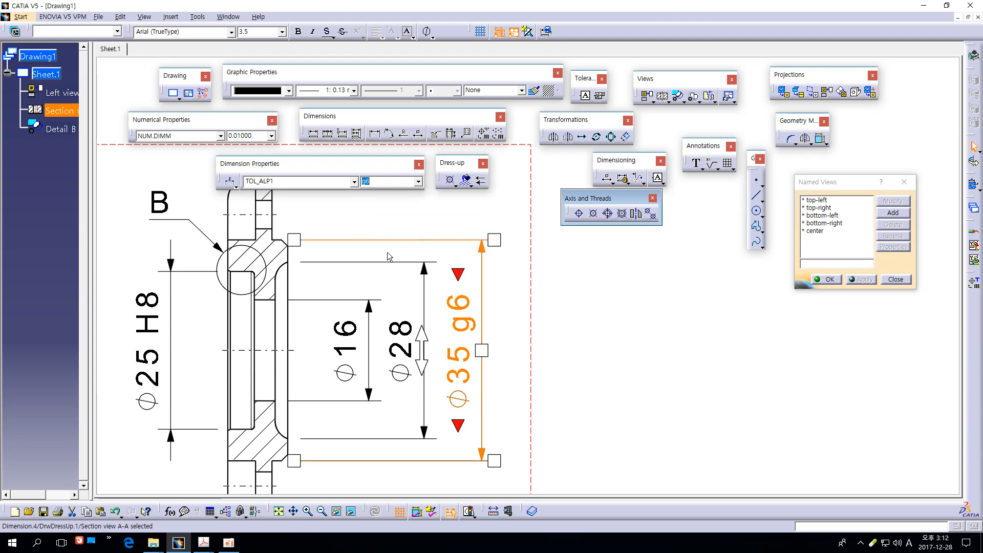
left_click(565, 324)
- Examine the upper counterbored hole in section view A-A by highlighting its bore and counterbore edges and its centre line
mouse_move(573, 351)
middle_mouse_down()
mouse_move(645, 337)
mouse_move(665, 360)
mouse_move(670, 318)
middle_mouse_up()
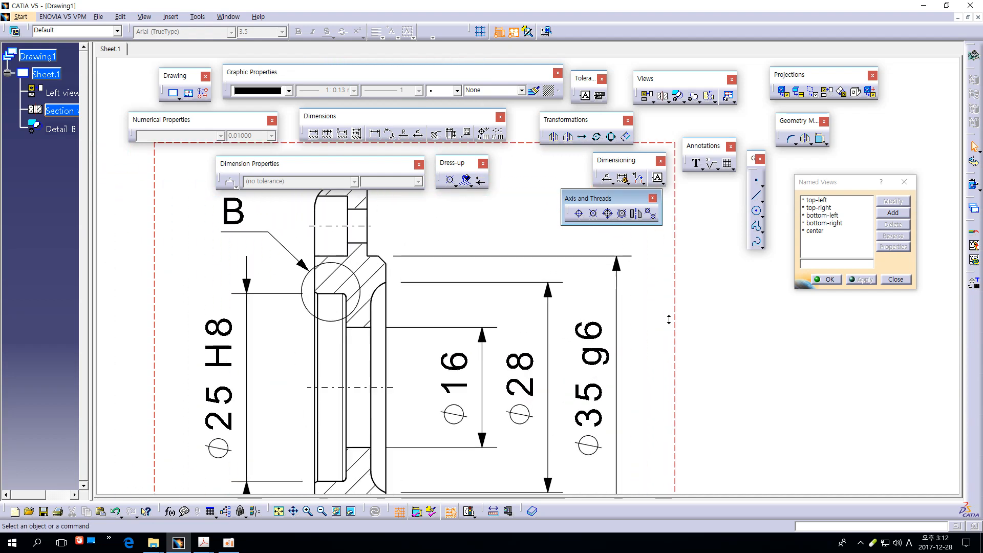
mouse_move(458, 311)
middle_mouse_down()
mouse_move(529, 316)
mouse_move(529, 283)
middle_mouse_up()
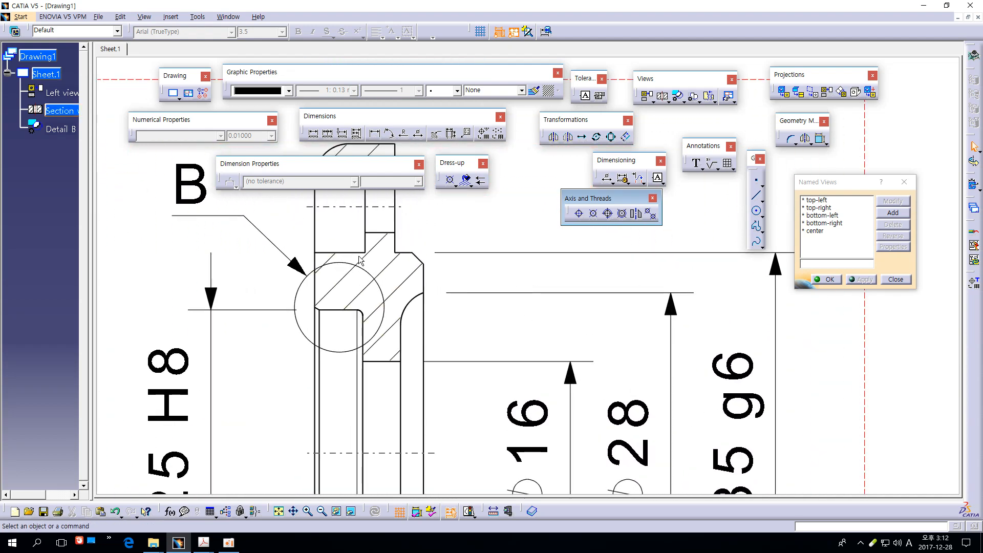
left_click(363, 256)
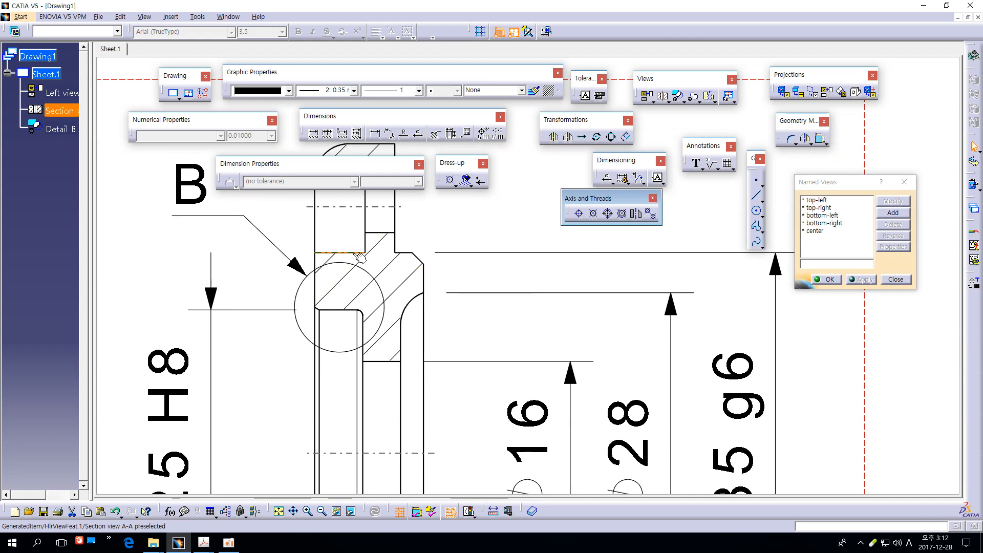
left_click(387, 233, "ctrl")
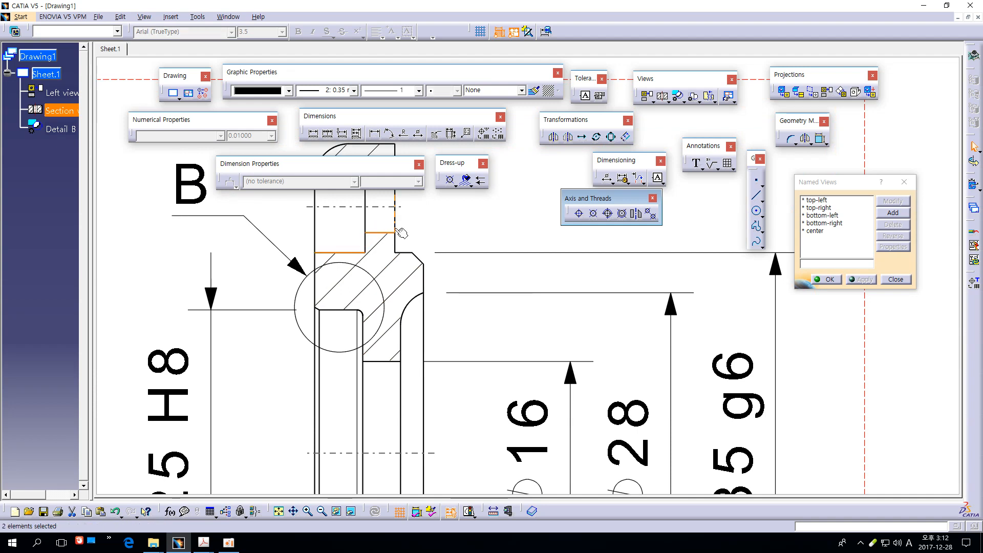
mouse_move(416, 225)
middle_mouse_down()
mouse_move(436, 285)
mouse_move(454, 259)
mouse_move(461, 336)
middle_mouse_up()
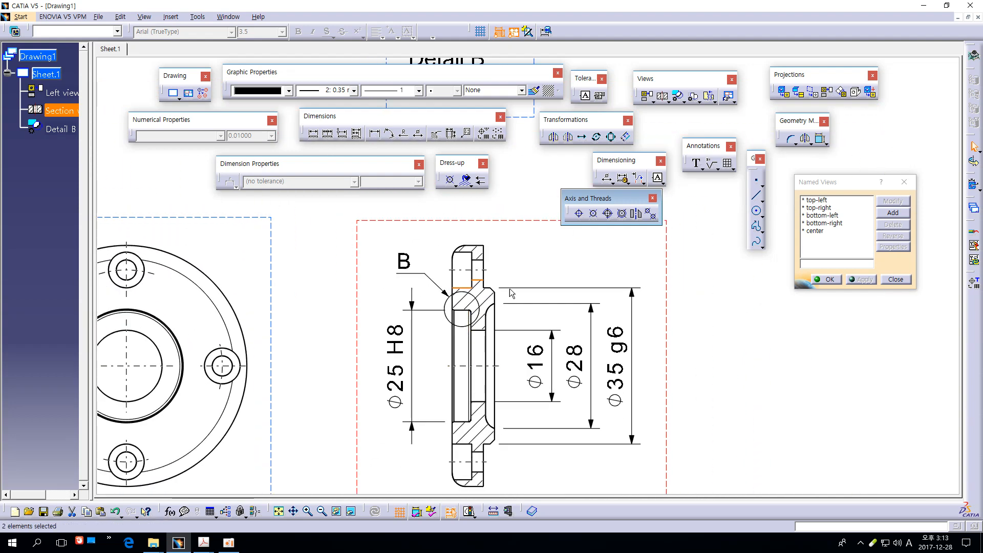
middle_click_drag(512, 283, 528, 192, "ctrl")
left_click(491, 240)
left_click(378, 260)
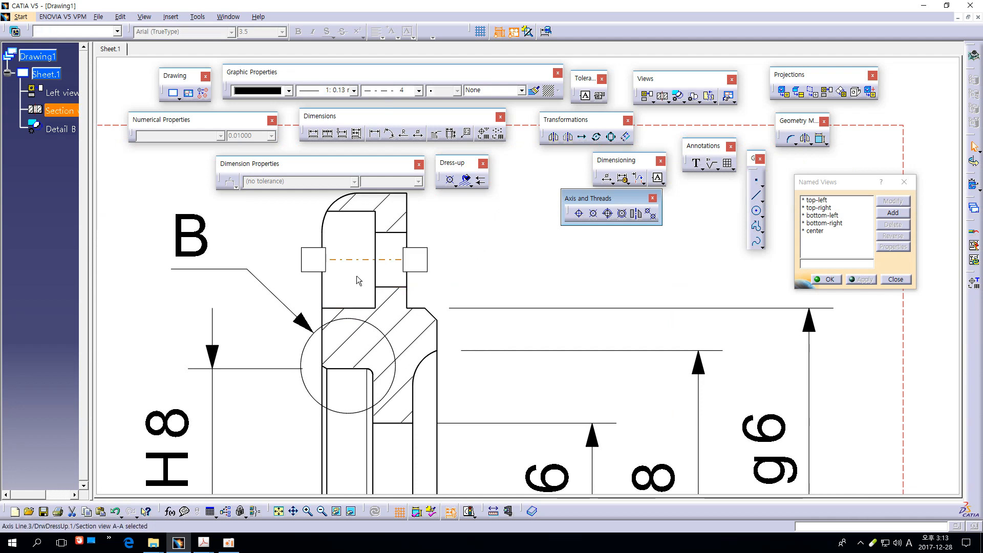
left_click(358, 308, "ctrl")
left_click(383, 286, "ctrl")
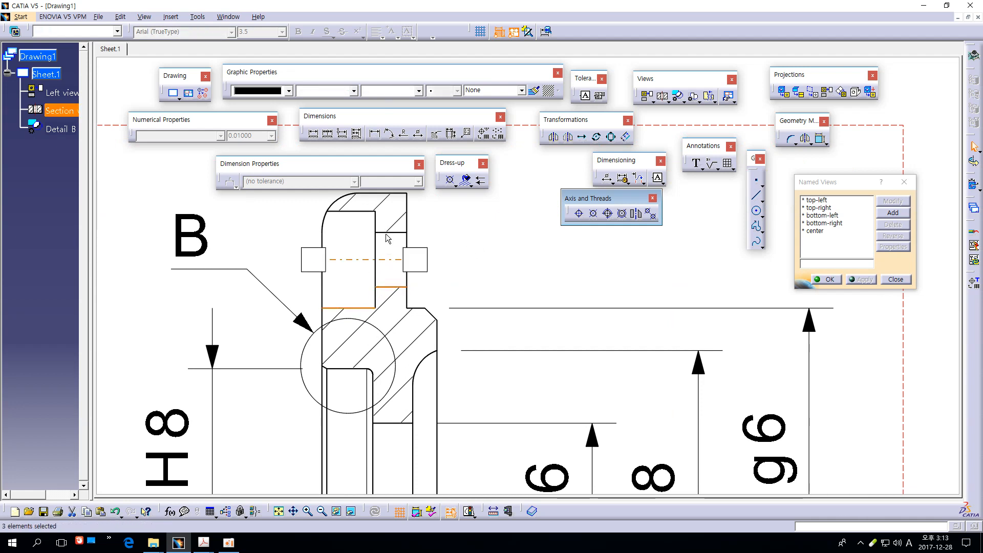
left_click(362, 212, "ctrl")
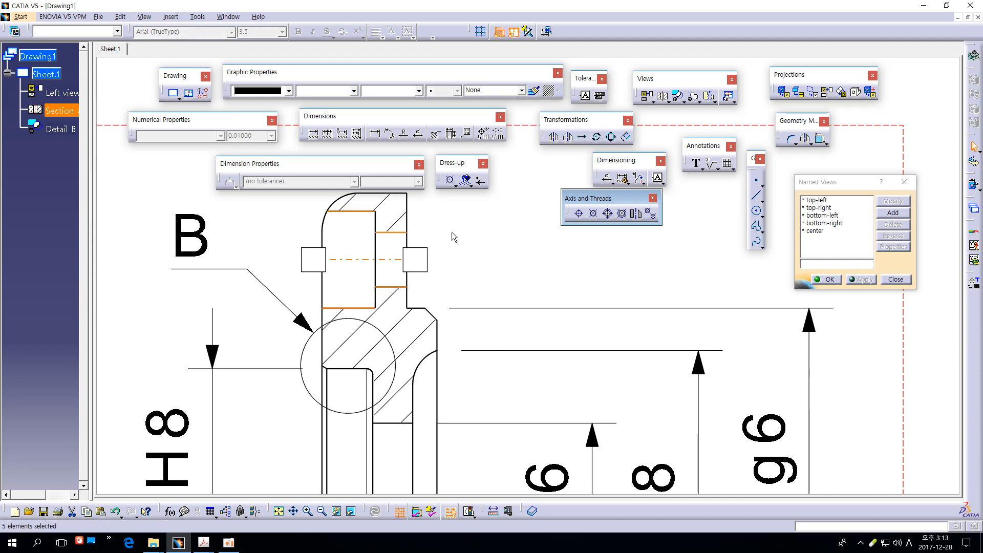
left_click(398, 233, "ctrl")
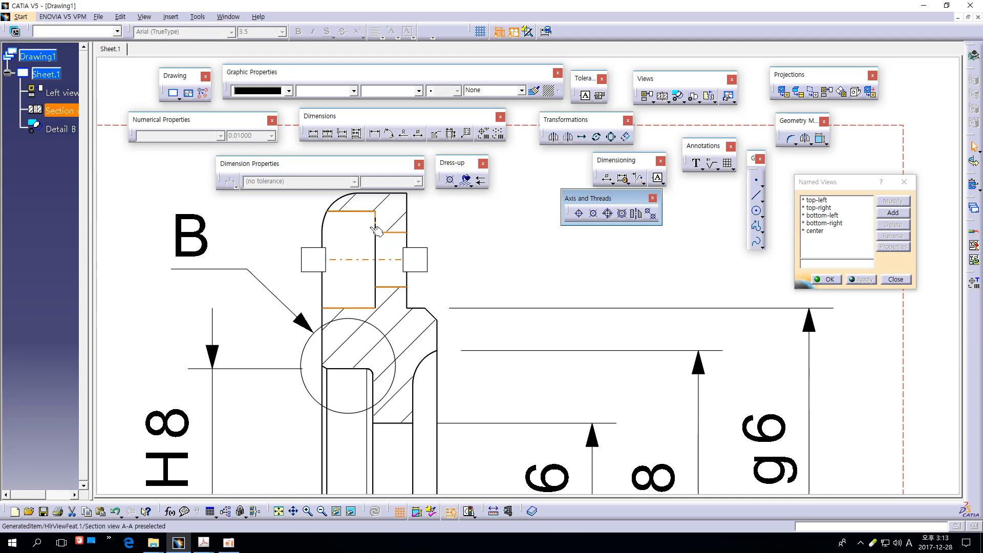
left_click(366, 274)
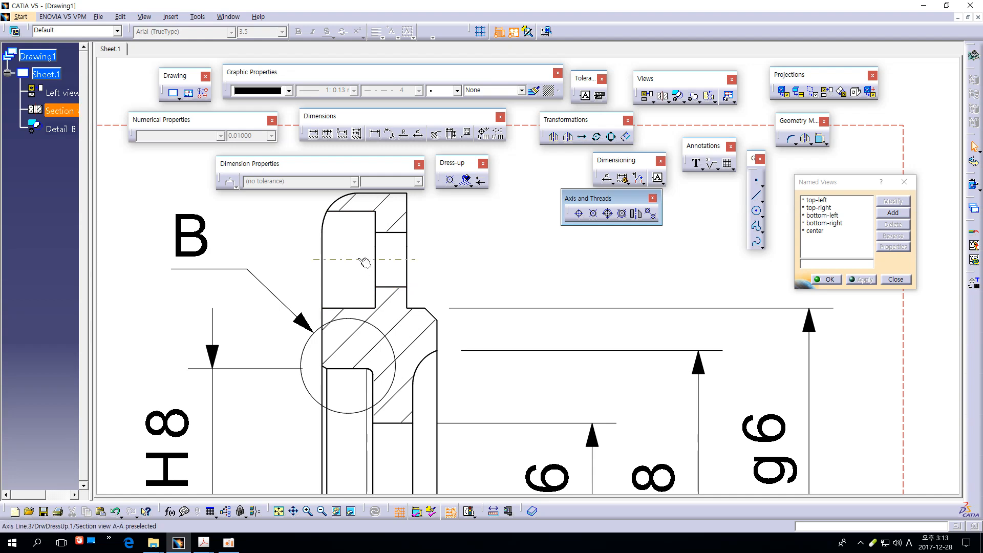
left_click(363, 260)
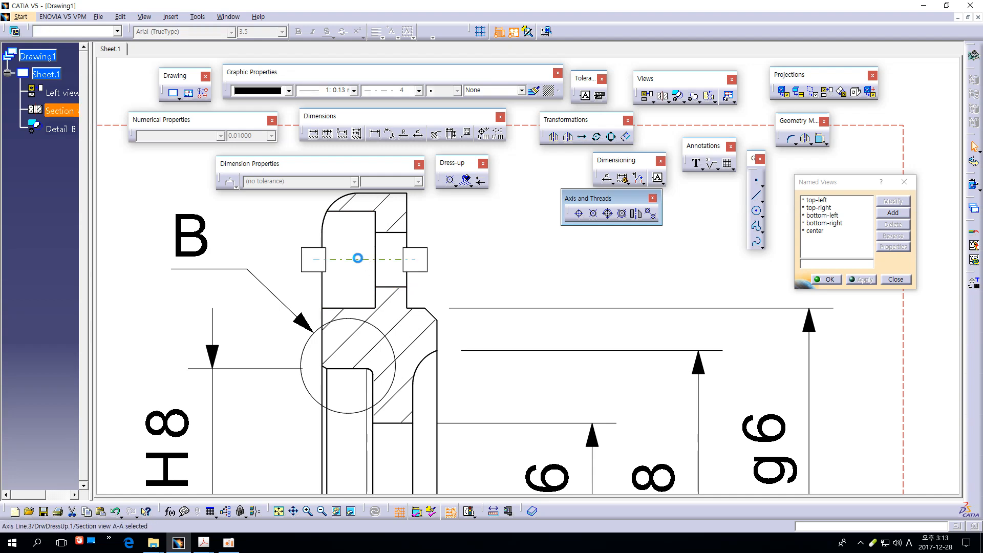
left_click(493, 262)
- Activate the left view and dimension the bolt circle's diameter, placing the text diagonally outside the flange between the top and side holes
middle_click_drag(489, 239, 490, 302)
mouse_move(354, 314)
middle_mouse_down()
mouse_move(602, 306)
mouse_move(601, 281)
mouse_move(534, 266)
middle_mouse_up()
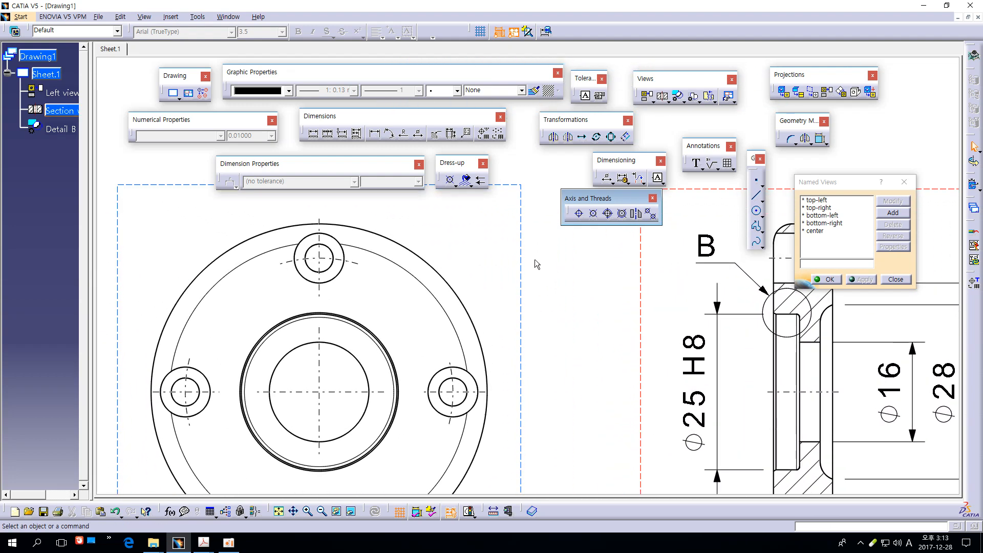
double_click(525, 252)
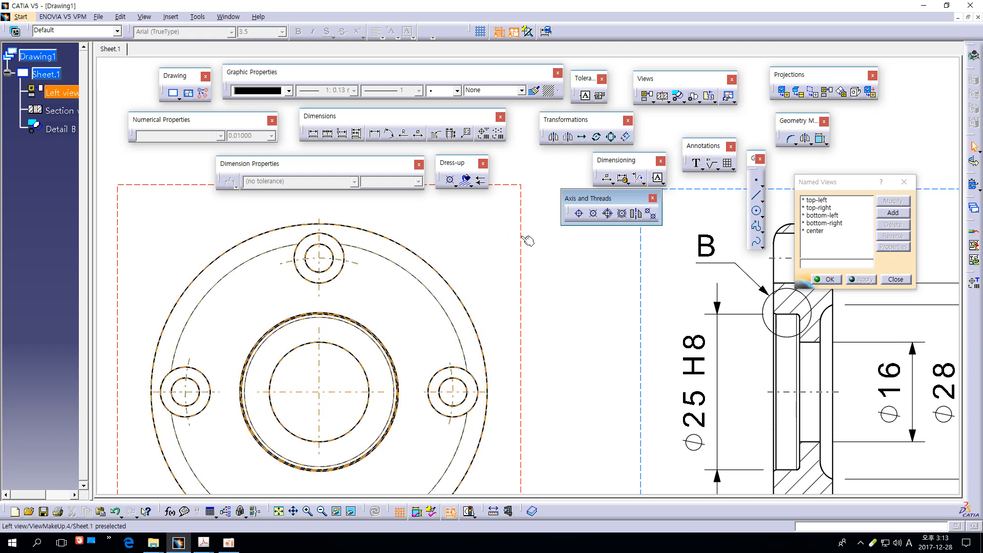
left_click(418, 134)
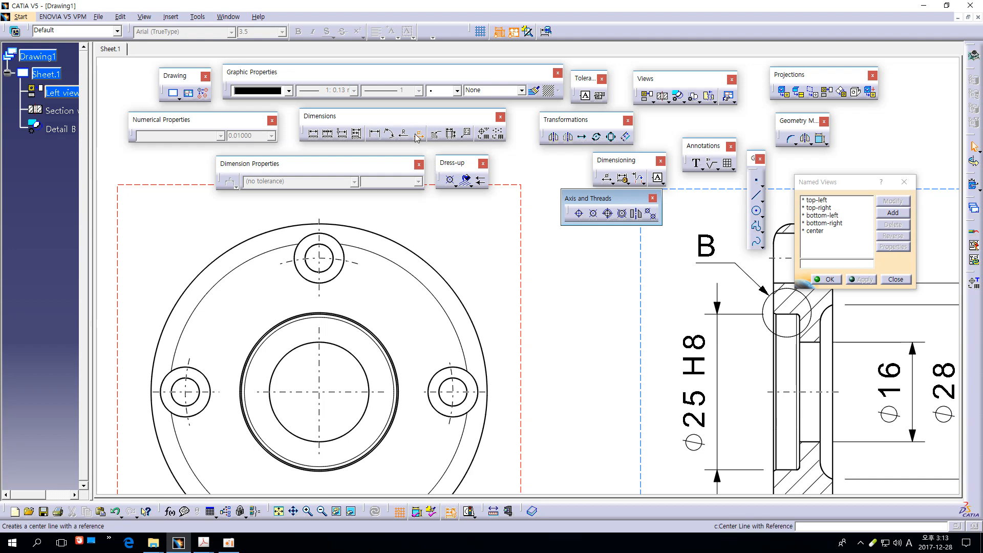
mouse_move(448, 224)
middle_mouse_down()
mouse_move(527, 226)
mouse_move(519, 197)
middle_mouse_up()
middle_click_drag(427, 381, 495, 307)
left_click(393, 275)
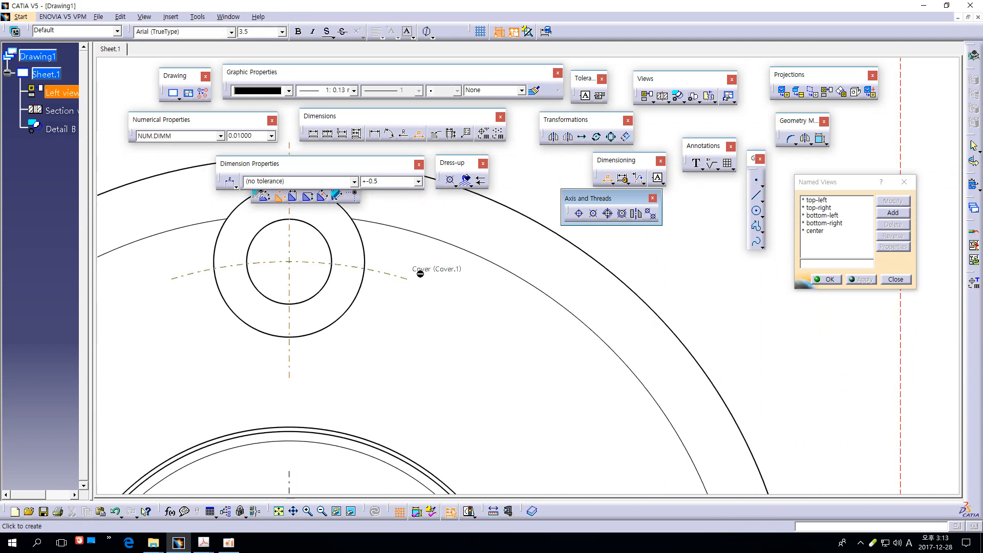
middle_click_drag(457, 270, 464, 378)
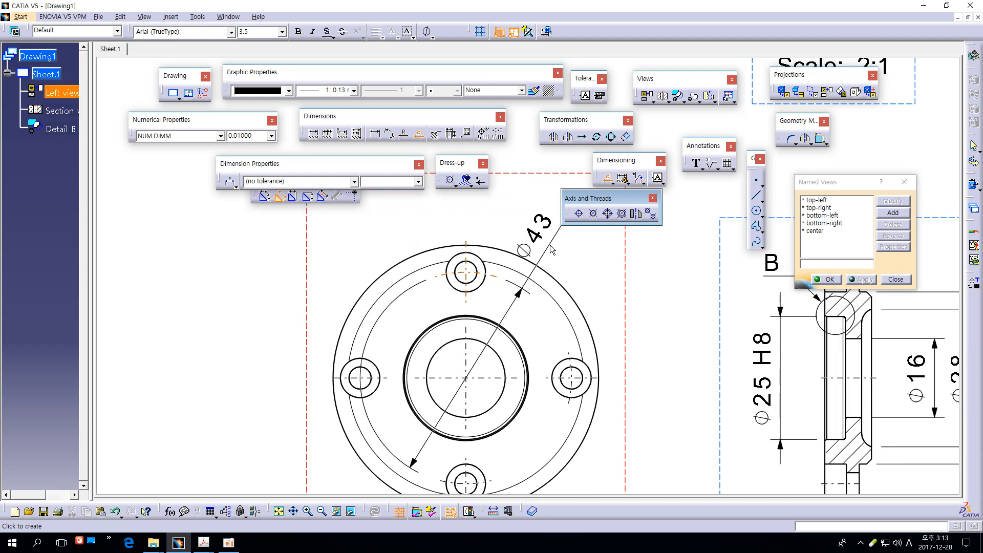
left_click(566, 253)
left_click(588, 279)
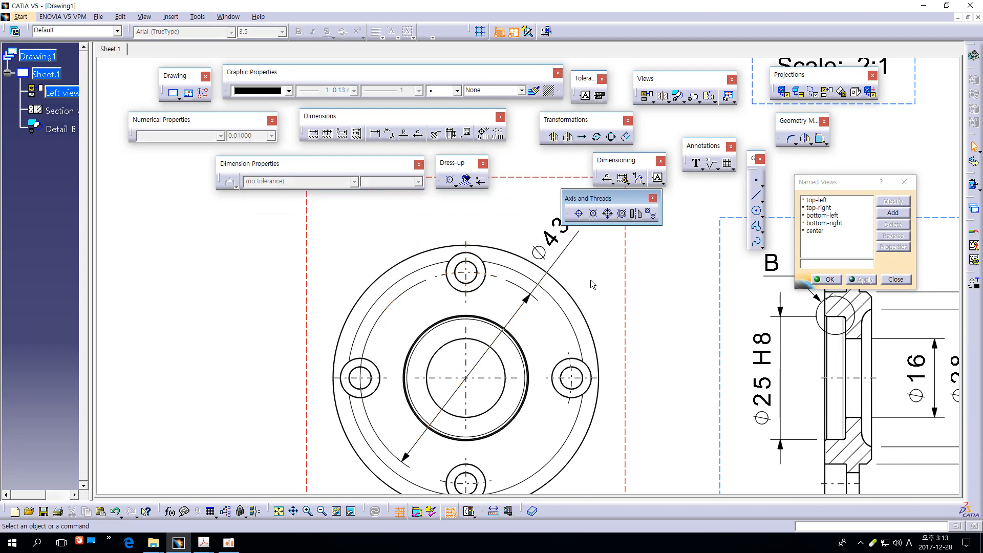
- Check the upper hole in section view A-A again, picking out its centre line and the smaller bore's edges
middle_click_drag(590, 284, 450, 272)
left_click(453, 281)
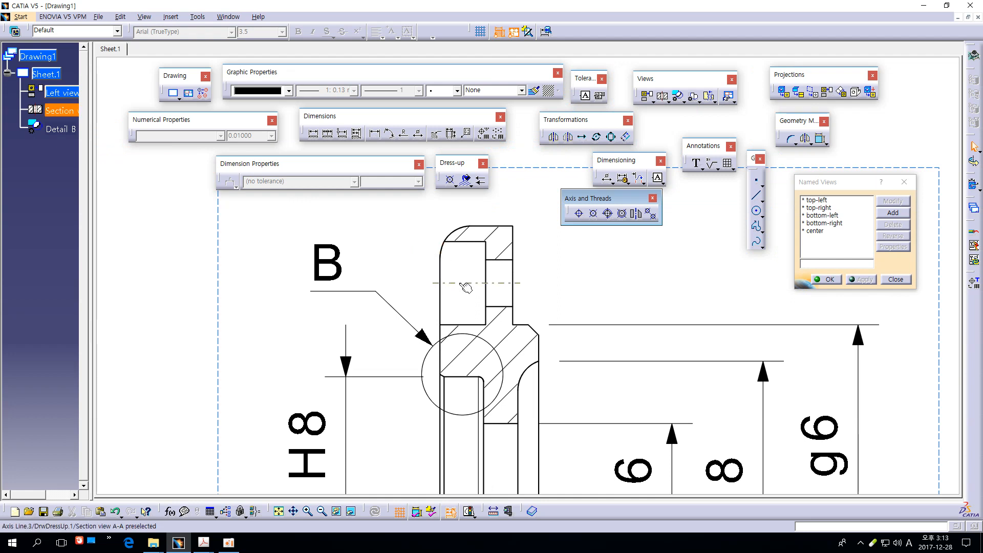
left_click(598, 279)
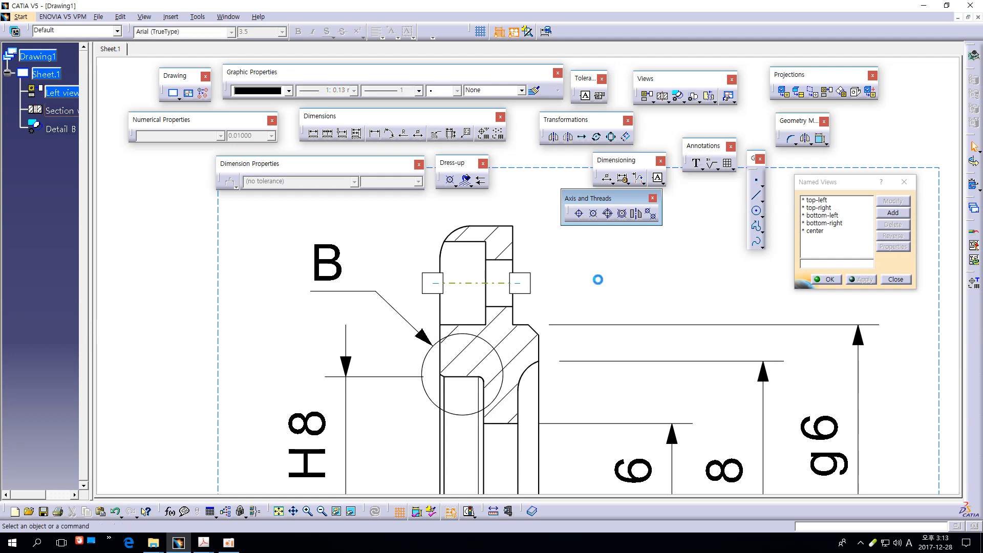
middle_click_drag(598, 280, 562, 246)
left_click(492, 288)
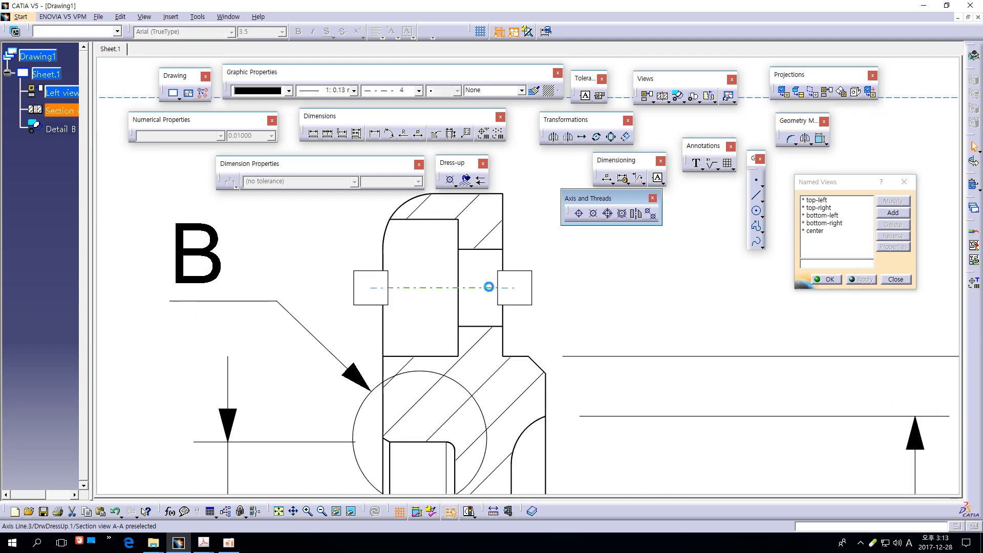
left_click(495, 289)
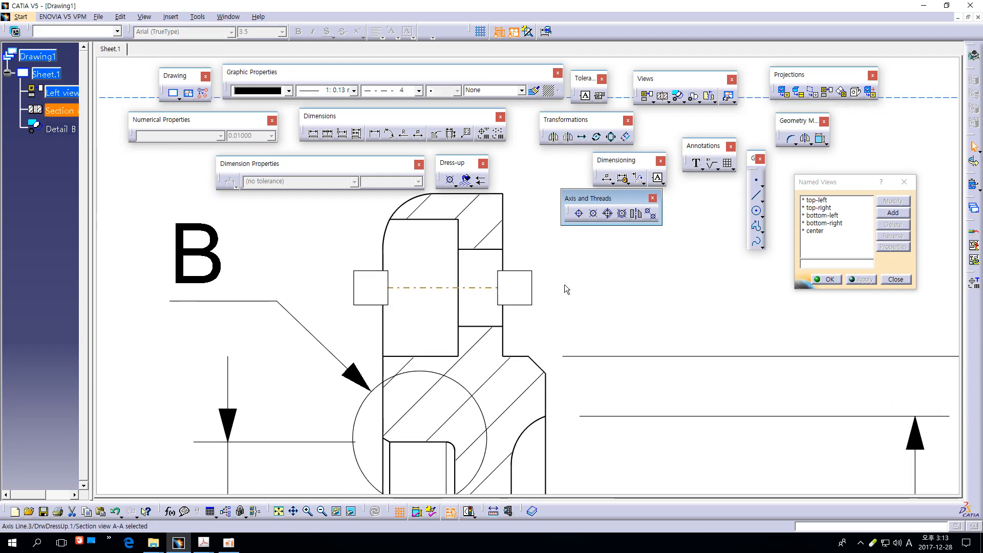
left_click(565, 285)
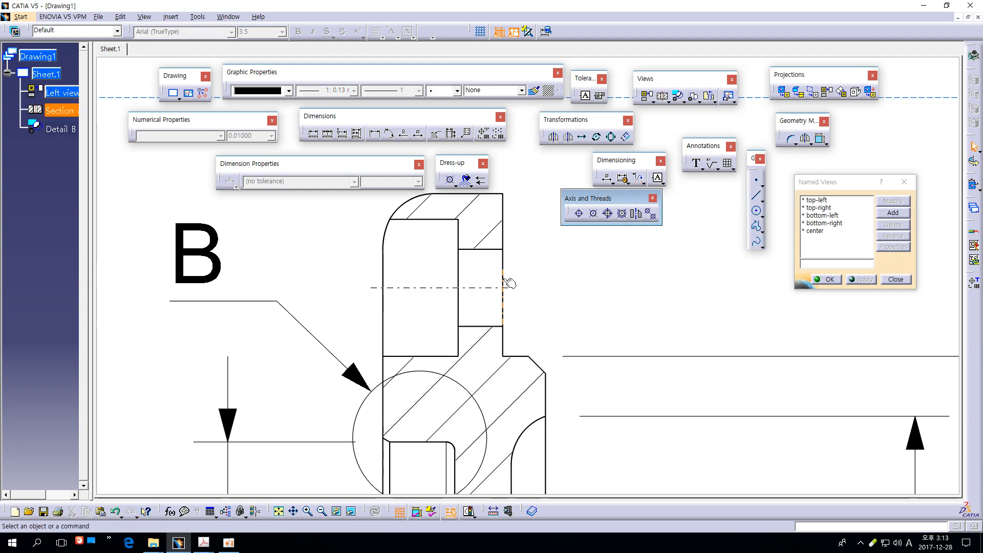
left_click(493, 251)
left_click(486, 327)
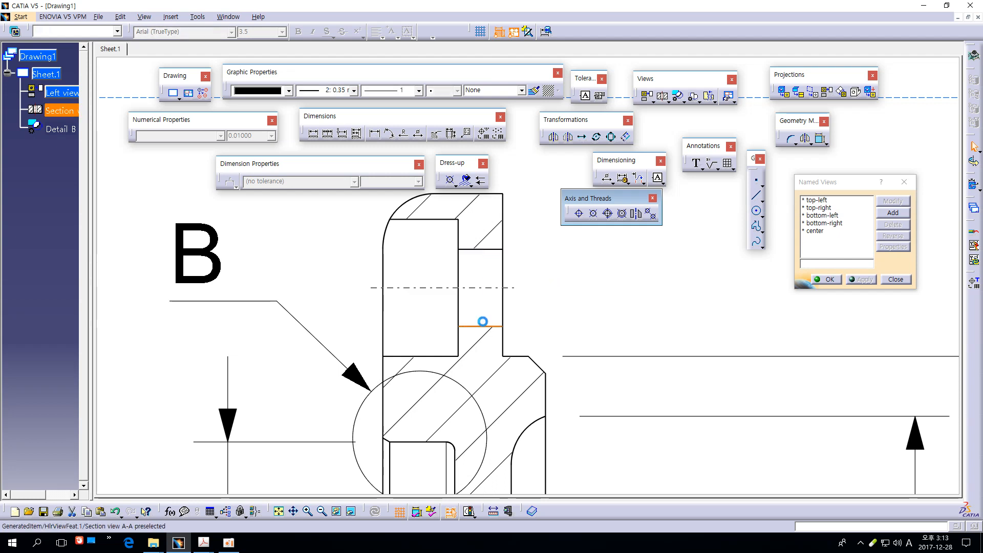
left_click(551, 283)
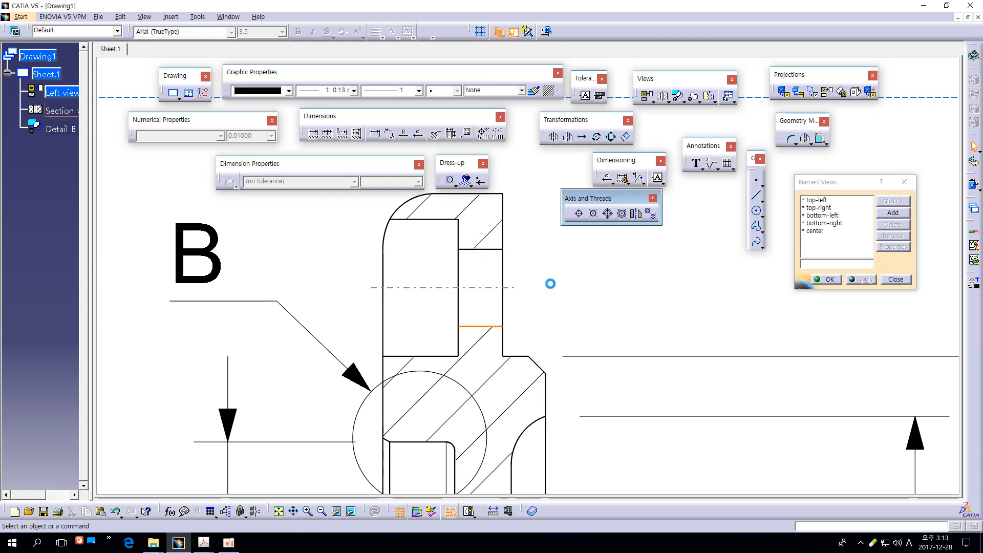
middle_click_drag(552, 284, 556, 299, "ctrl")
middle_click_drag(572, 267, 529, 292)
- Dimension the diameter of the upper hole's smaller bore in section view A-A, lining its dimension line up with the Ø16 dimension
left_click(418, 135)
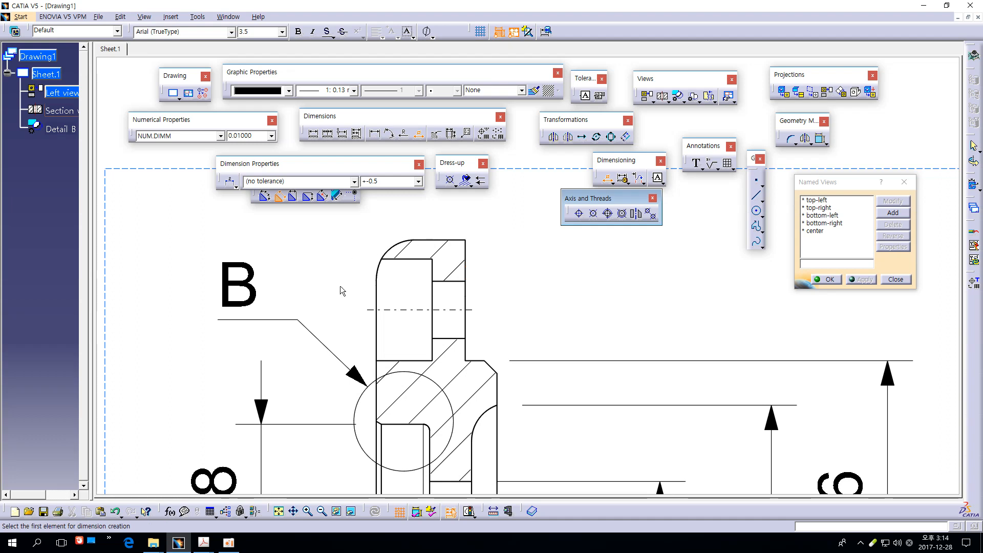
left_click(455, 282)
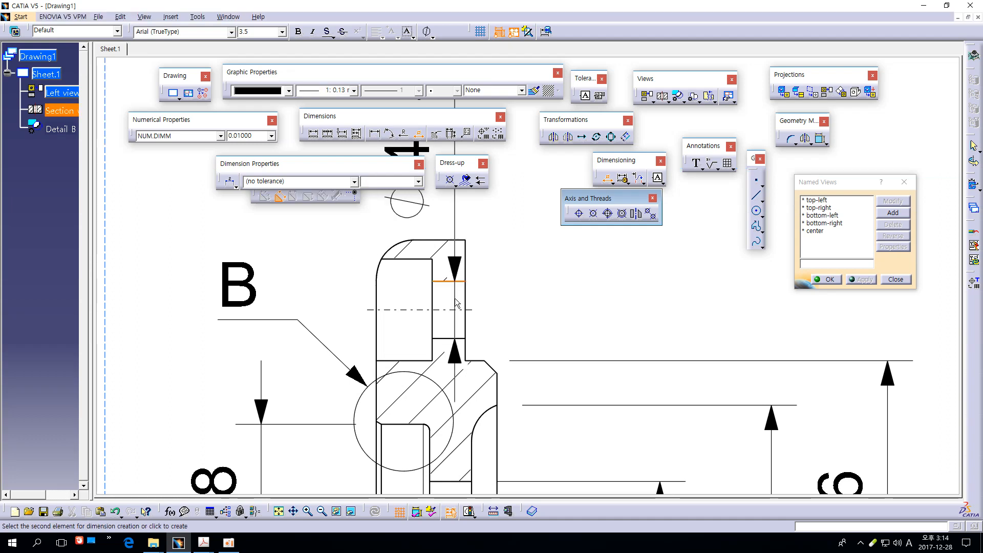
scroll(591, 288, "down", 3)
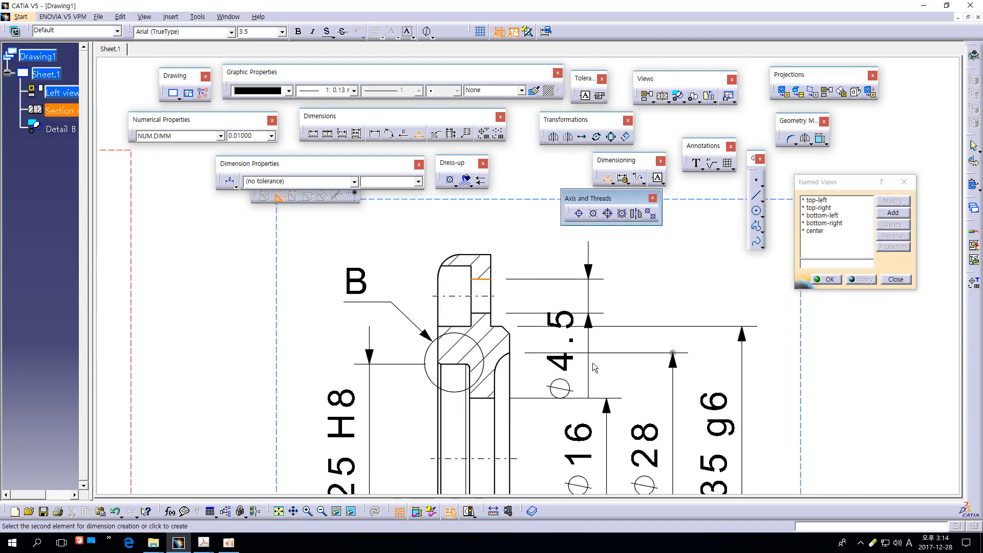
left_click(610, 400)
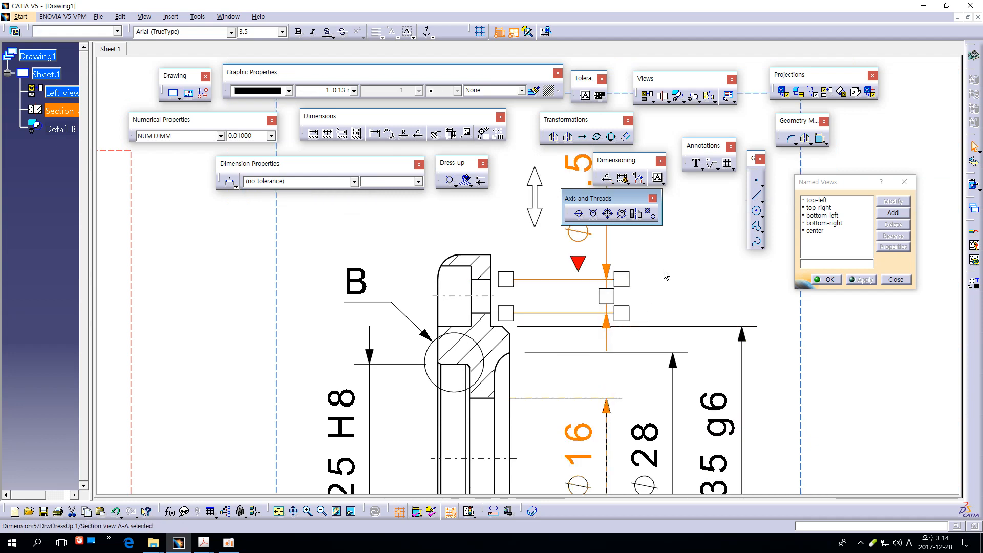
middle_click_drag(671, 259, 575, 328)
left_click(575, 321)
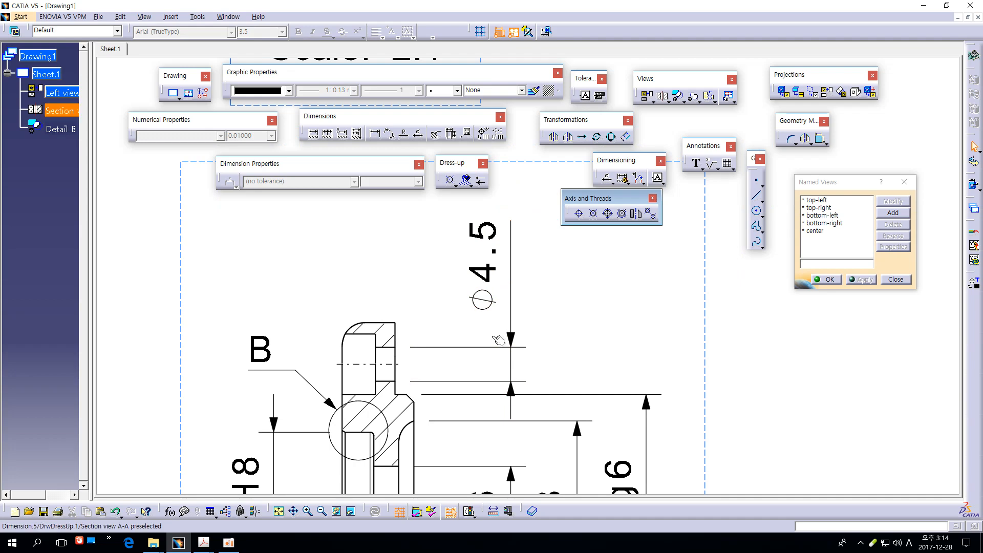
middle_click_drag(615, 267, 589, 353)
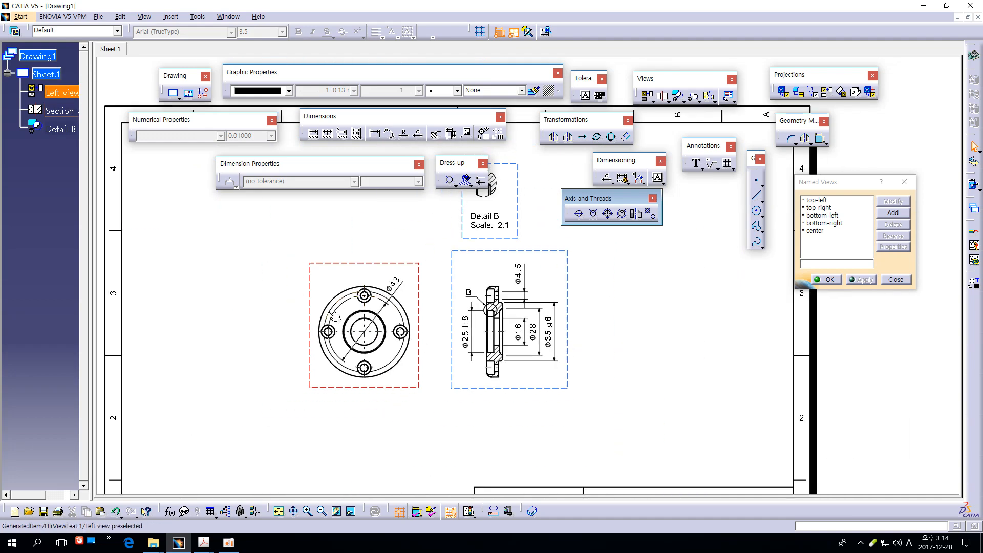
- Add the prefix 4- before the small bore's diameter value to mark the four holes
middle_click_drag(558, 320, 559, 205)
middle_click_drag(558, 279, 563, 218)
left_click(480, 229)
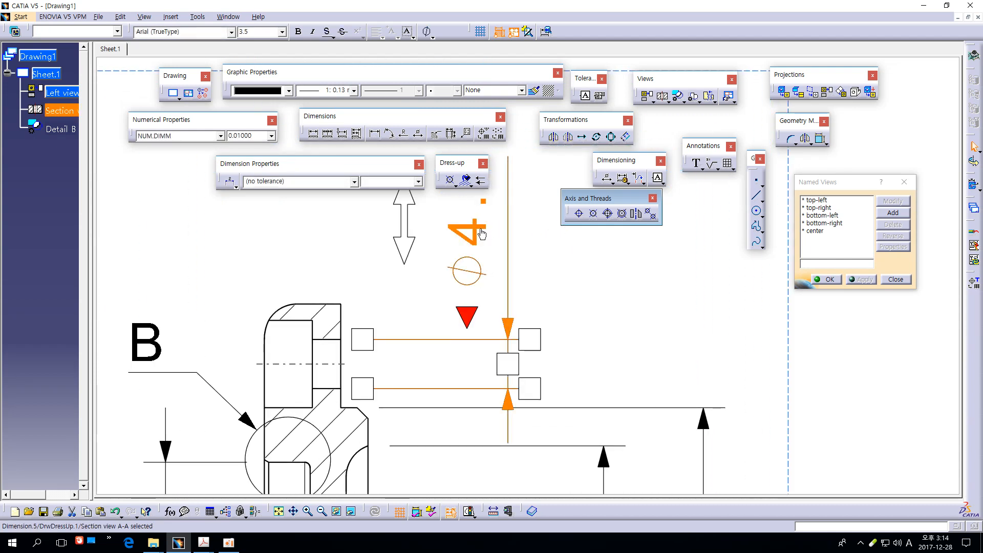
left_click(468, 318)
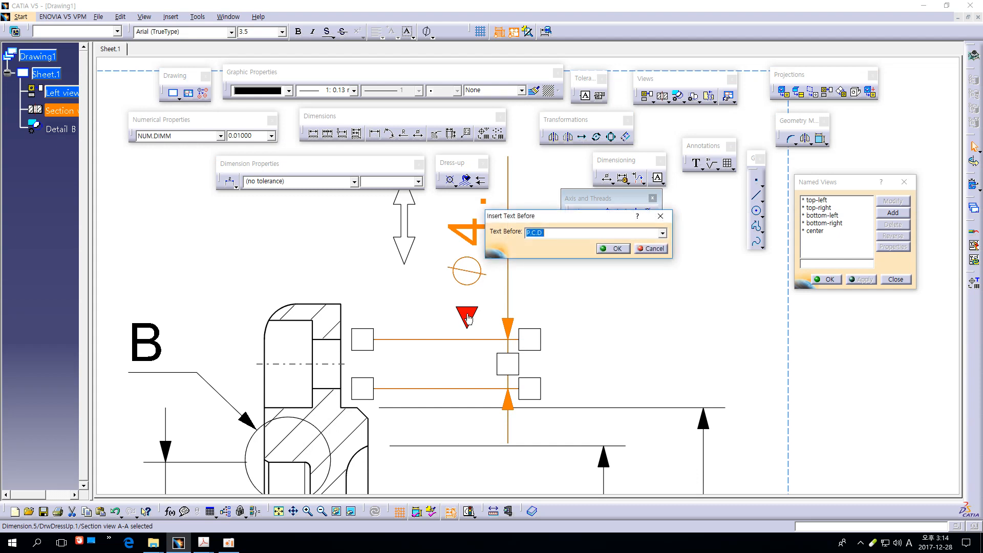
type("4-")
left_click(613, 249)
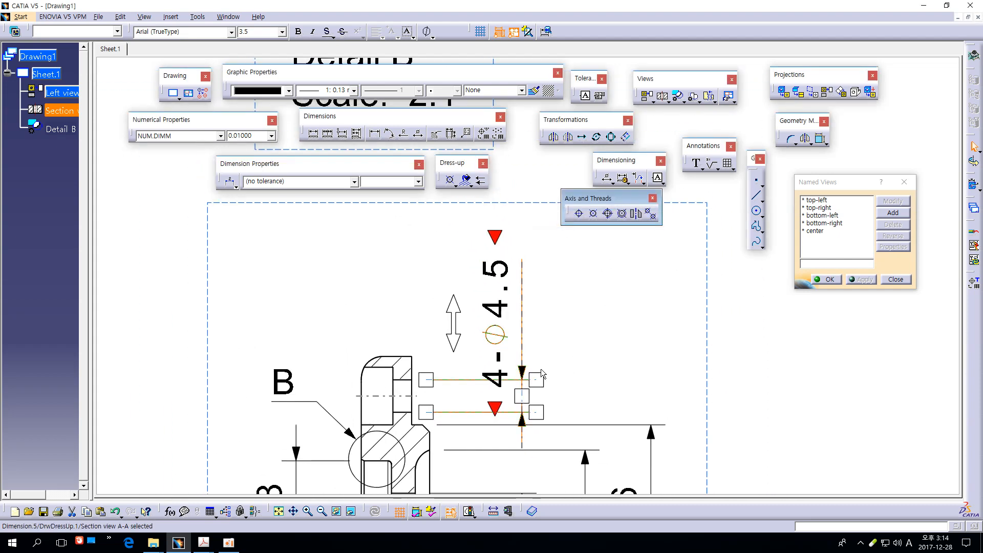
- Slide the 4-Ø4.5 text upward along its dimension line until it clears the extension lines
left_click_drag(454, 311, 462, 183)
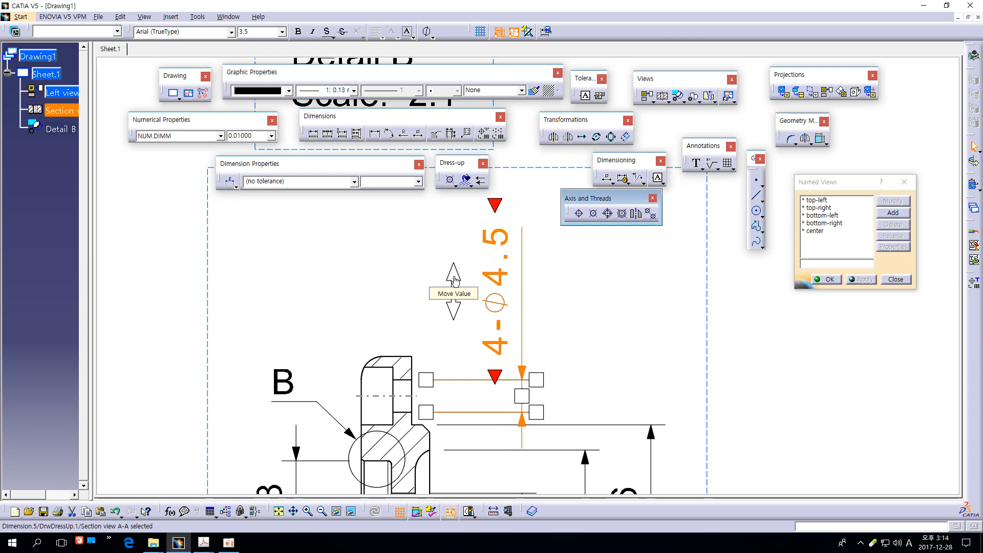
mouse_move(453, 279)
left_mouse_down()
mouse_move(454, 257)
mouse_move(453, 268)
left_mouse_up()
left_click(592, 288)
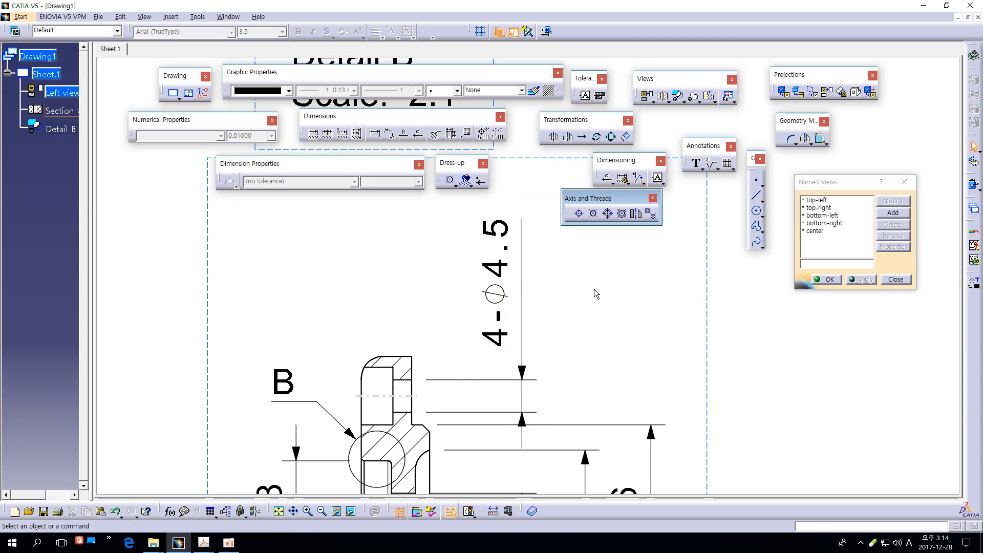
mouse_move(594, 289)
middle_mouse_down()
mouse_move(588, 323)
mouse_move(627, 294)
mouse_move(630, 278)
middle_mouse_up()
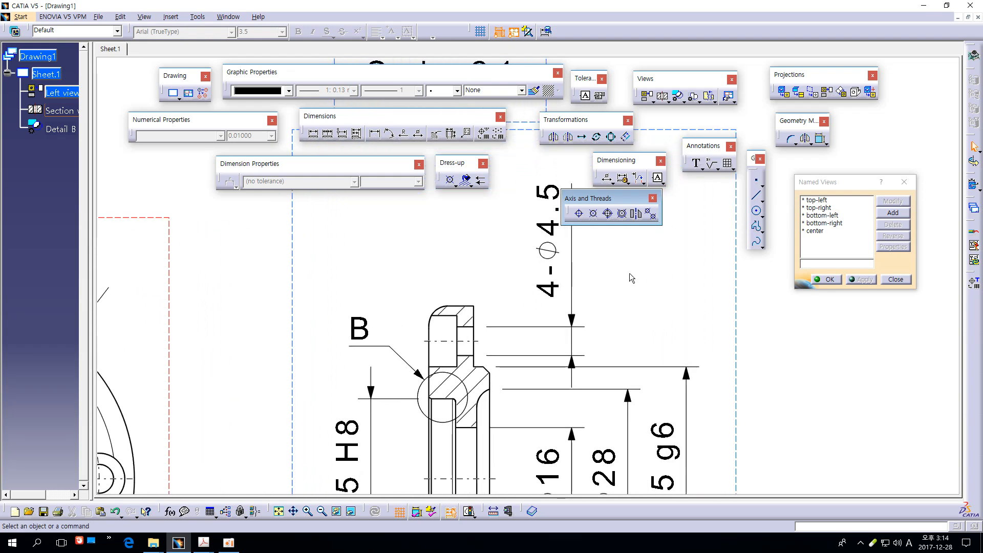
- Dimension the upper counterbore's diameter in section view A-A, placing it on the outer side of the detail B callout
left_click(419, 133)
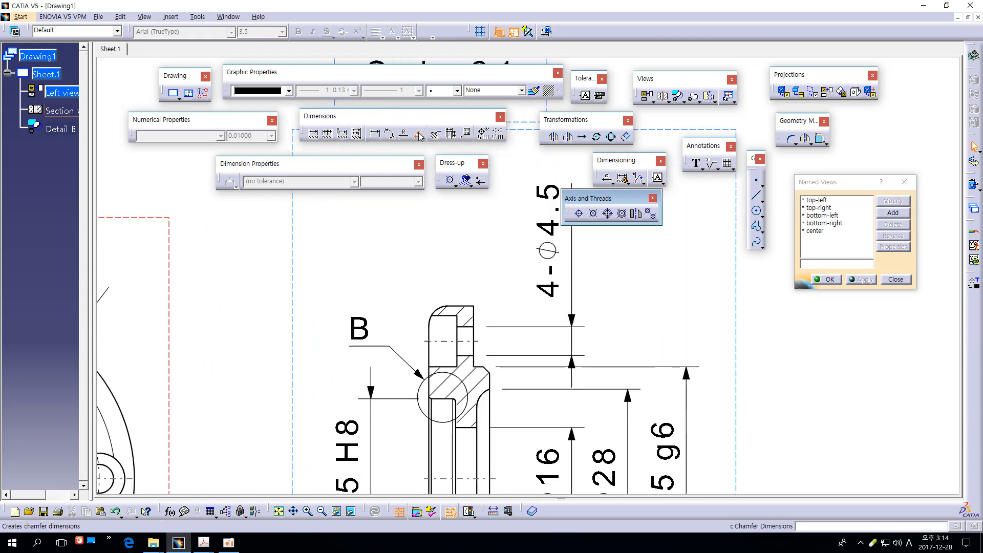
mouse_move(423, 295)
middle_mouse_down()
mouse_move(474, 251)
mouse_move(478, 179)
middle_mouse_up()
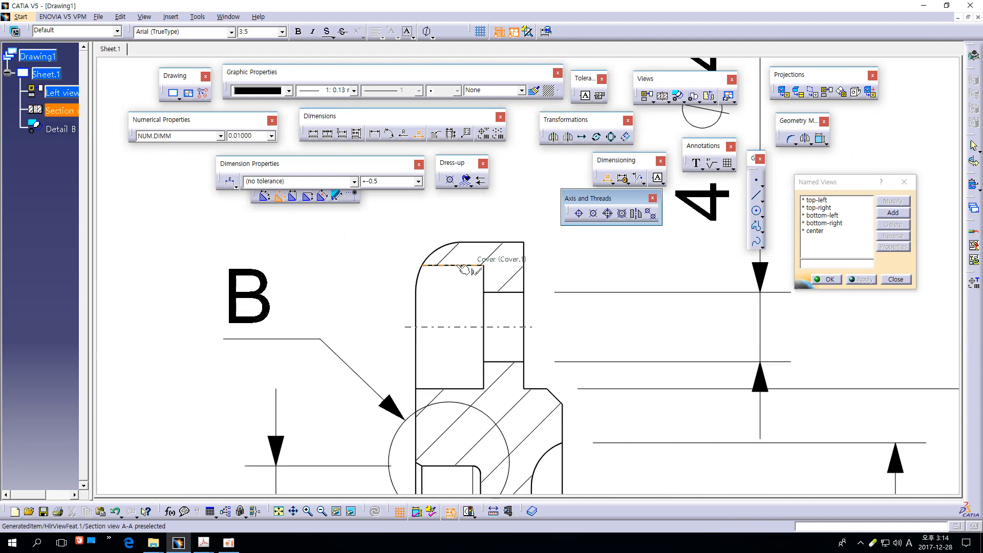
left_click(460, 265)
middle_click_drag(428, 260, 418, 279)
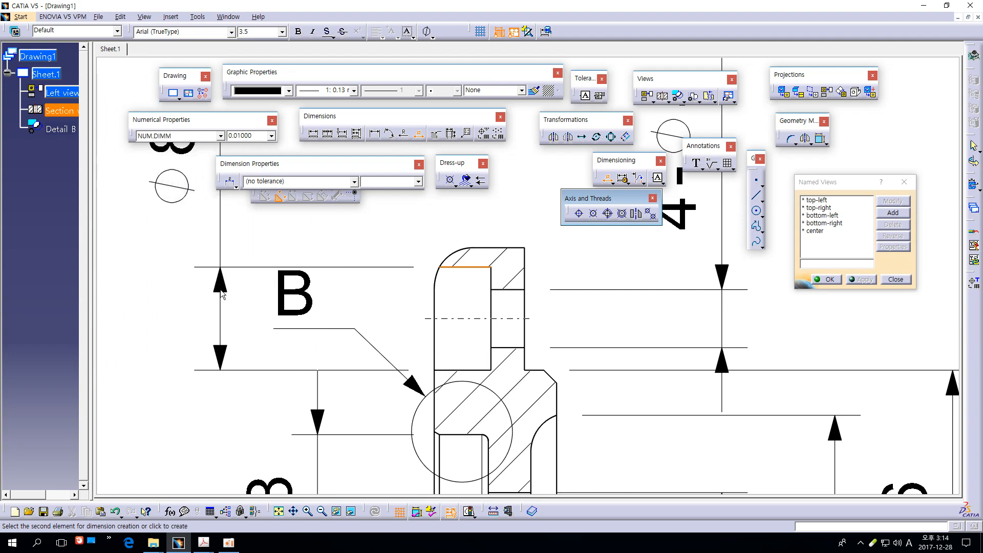
key("Escape")
left_click(221, 290)
middle_click_drag(220, 290, 391, 308)
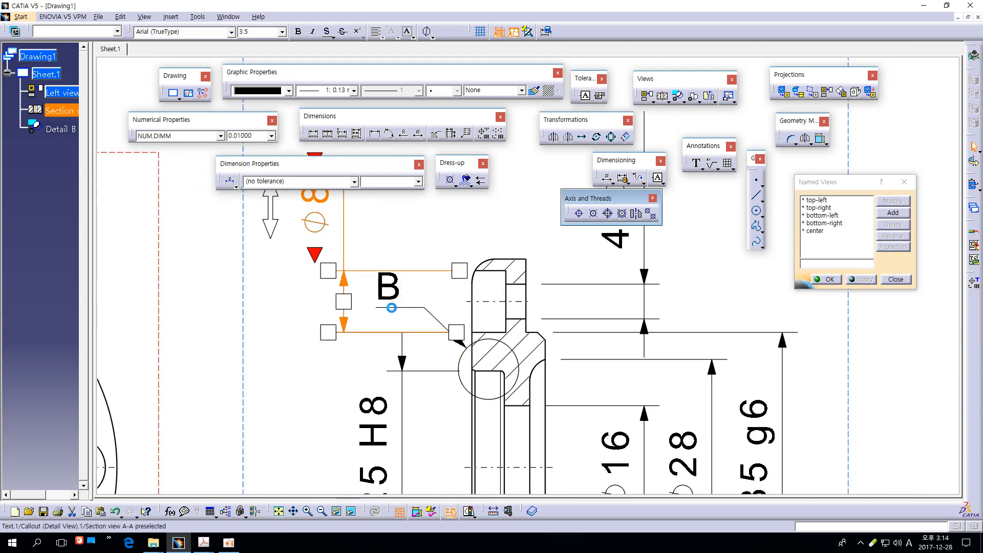
- Move the detail B callout text farther outward and align the counterbore diameter's dimension line with the Ø25 H8 dimension
left_click_drag(391, 307, 255, 286)
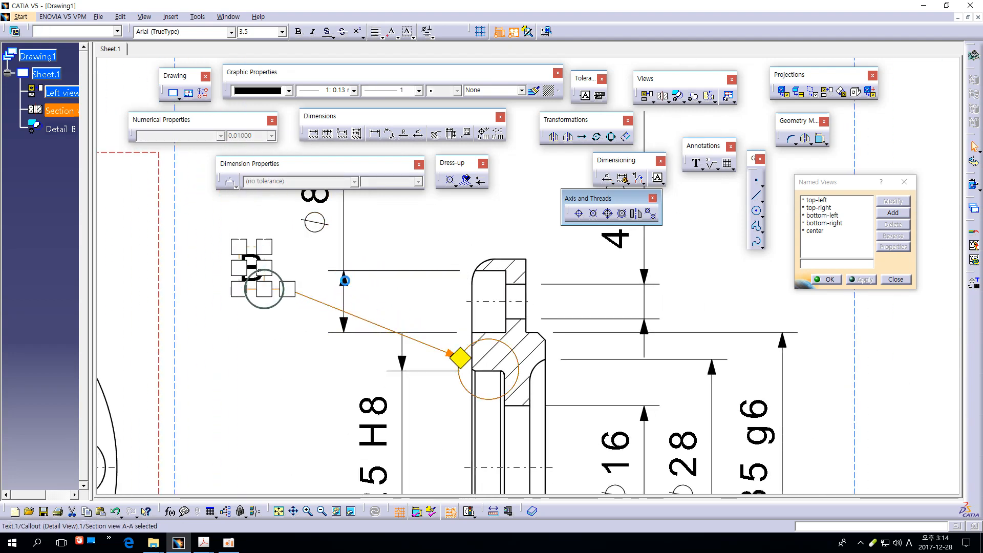
left_click_drag(346, 281, 403, 280)
left_click(453, 232)
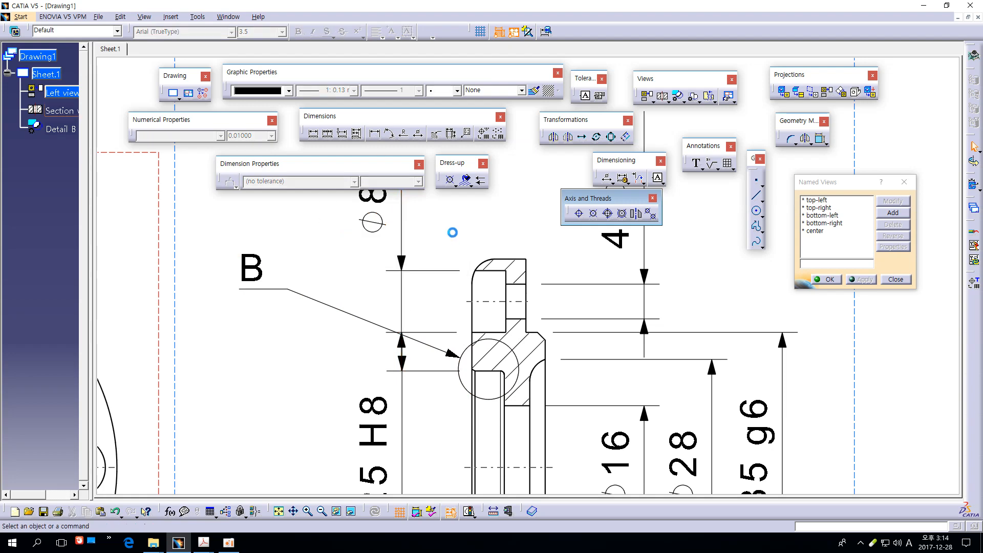
- Slide the Ø8 counterbore text slightly down its dimension line, closer to the extension lines
mouse_move(452, 232)
middle_mouse_down("ctrl")
mouse_move(465, 239)
mouse_move(431, 270)
middle_mouse_up("ctrl")
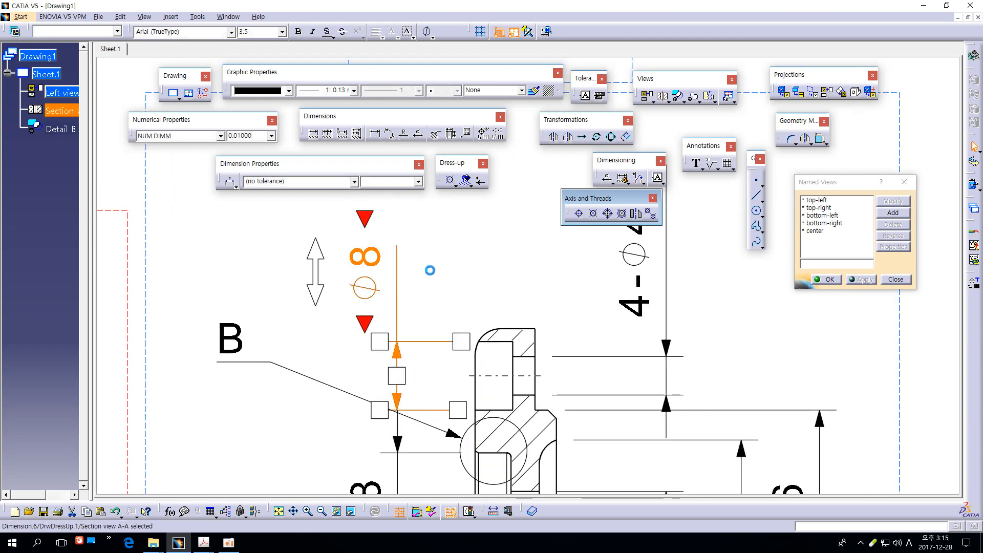
left_click_drag(364, 256, 365, 280)
left_click(485, 257)
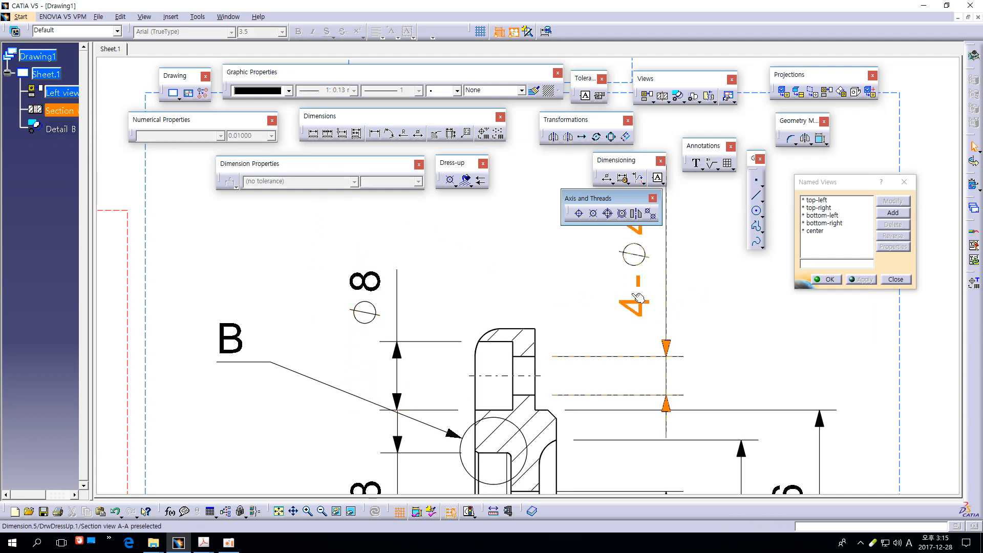
- Dimension the counterbore's depth from the flange's outer face to its floor, placing it above section view A-A with the text beyond the extension lines
middle_click_drag(577, 279, 469, 222, "ctrl")
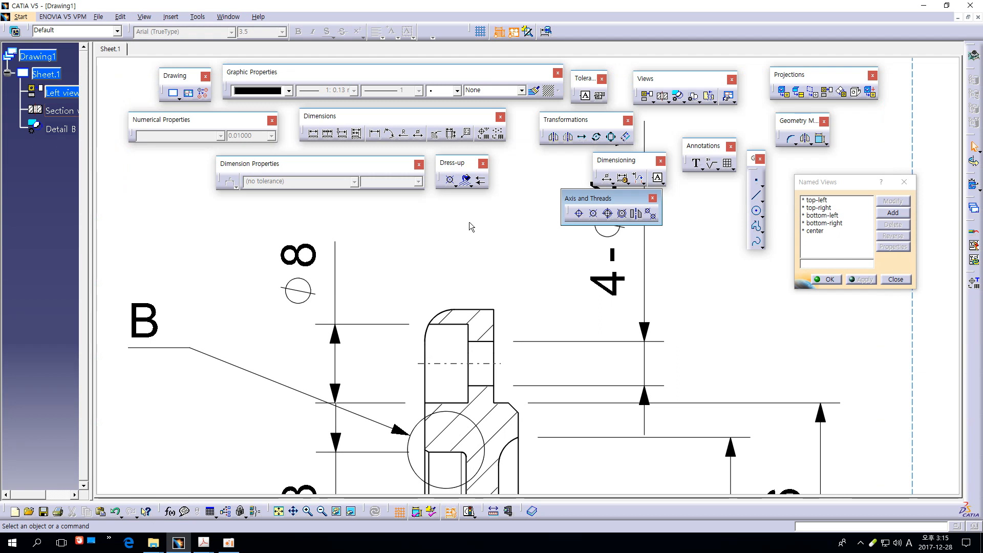
left_click(375, 133)
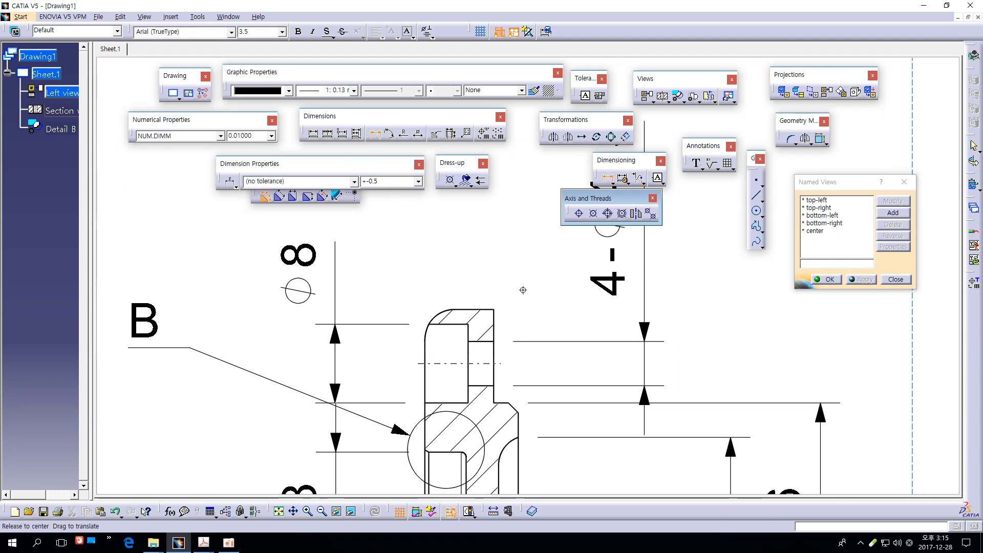
mouse_move(523, 290)
middle_mouse_down("ctrl")
mouse_move(542, 207)
mouse_move(555, 220)
middle_mouse_up("ctrl")
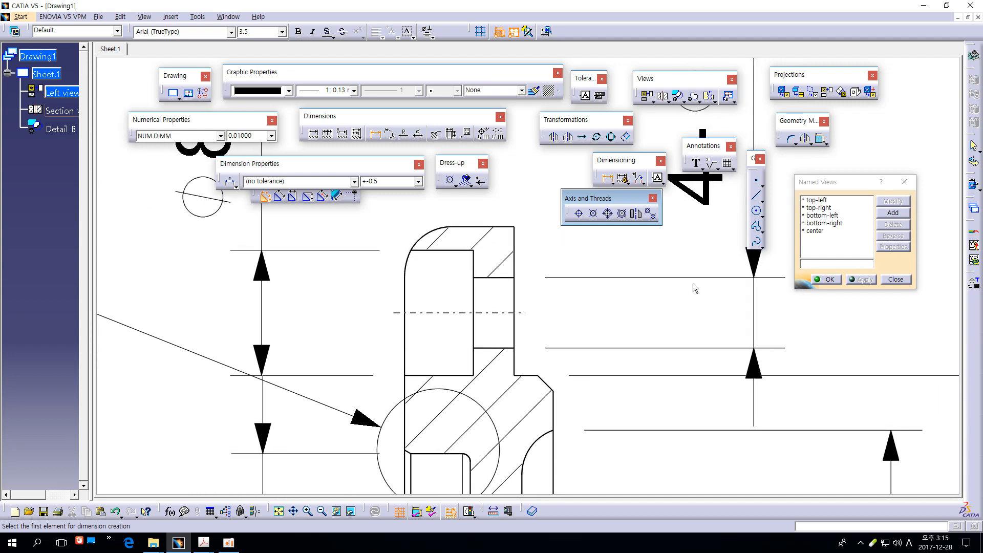
middle_click_drag(251, 278, 305, 365)
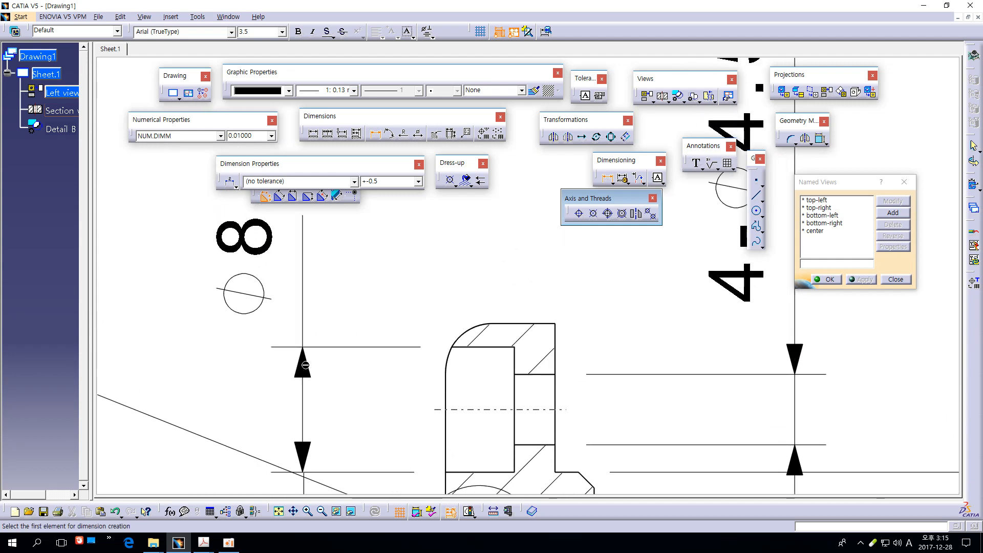
mouse_move(394, 325)
middle_mouse_down()
mouse_move(373, 219)
mouse_move(316, 264)
middle_mouse_up()
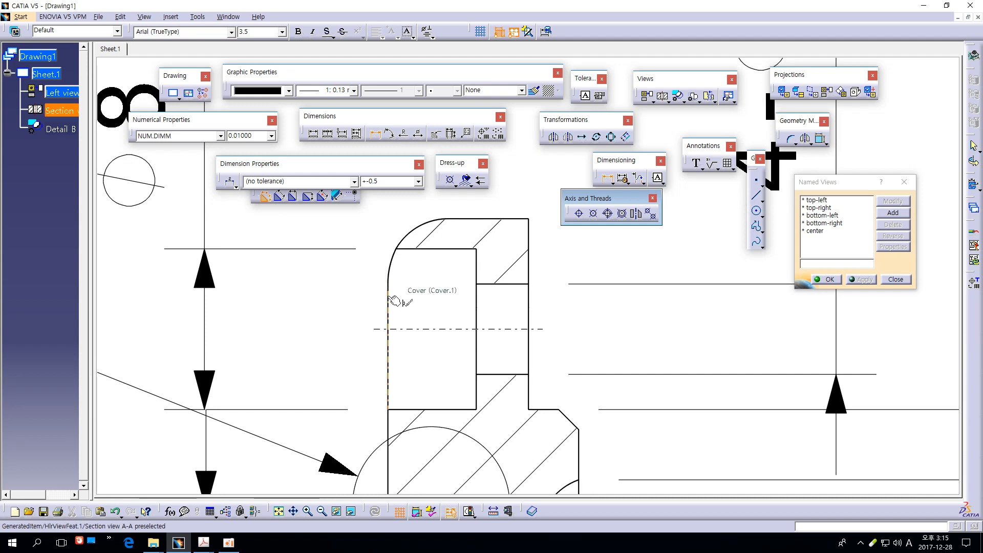
left_click(389, 298)
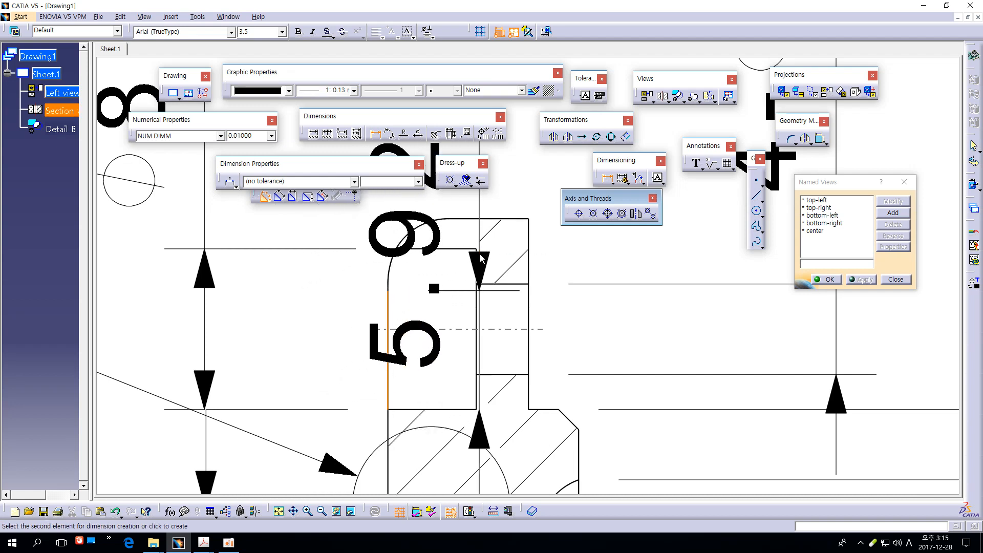
left_click(477, 259)
middle_click_drag(419, 253, 426, 380)
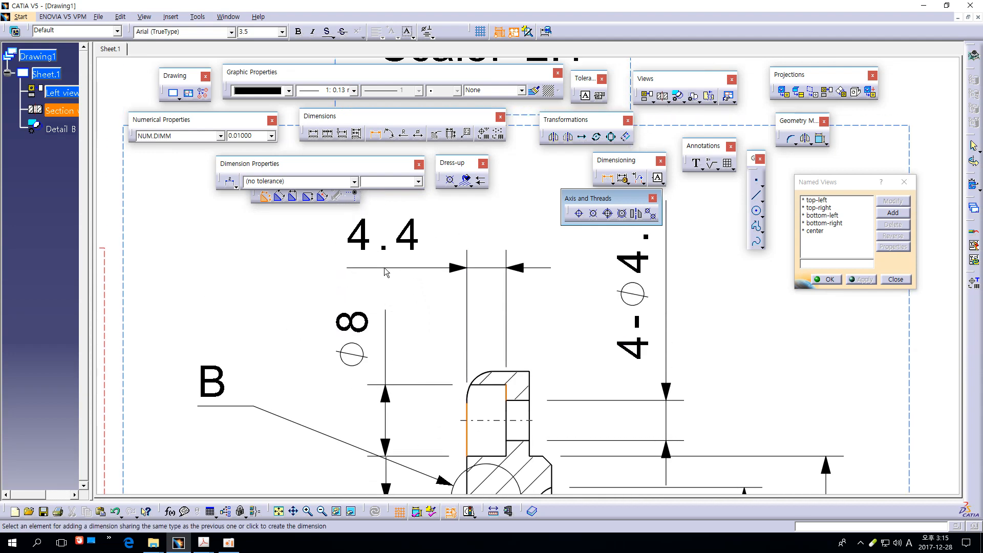
left_click(385, 267)
mouse_move(492, 209)
middle_mouse_down()
mouse_move(508, 221)
mouse_move(546, 324)
mouse_move(522, 261)
mouse_move(522, 221)
middle_mouse_up()
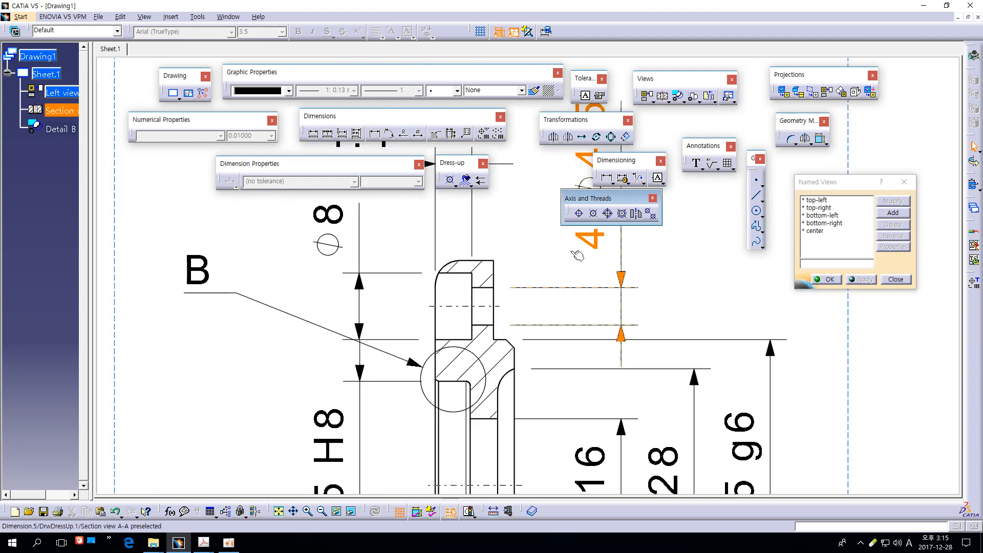
- Dimension the flange's outer diameter in section view A-A, placing it outside the Ø35 g6 dimension
middle_click_drag(582, 251, 499, 319)
left_click(510, 279)
left_click_drag(463, 262, 465, 245)
left_click(616, 295)
middle_click_drag(552, 324, 585, 236)
middle_click_drag(496, 306, 489, 275)
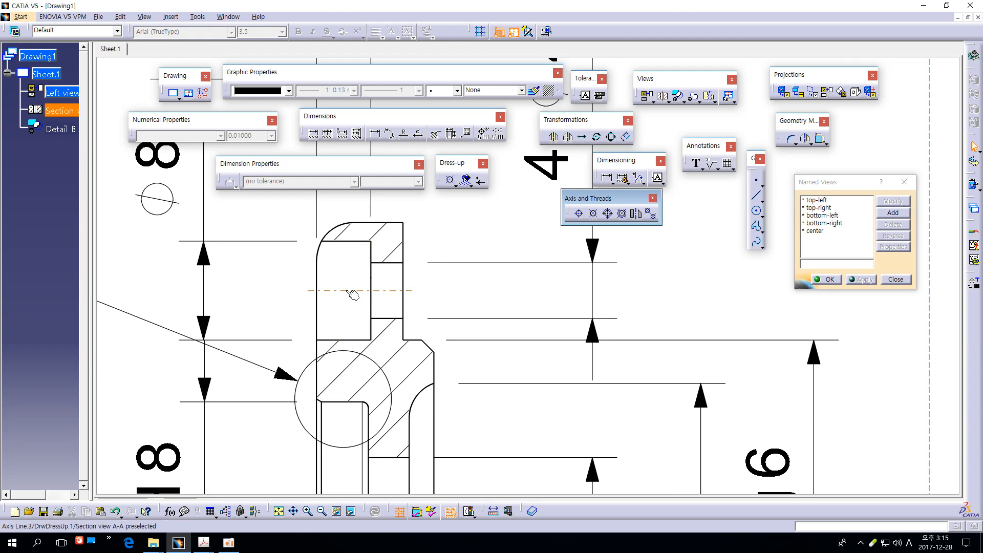
left_click(395, 223)
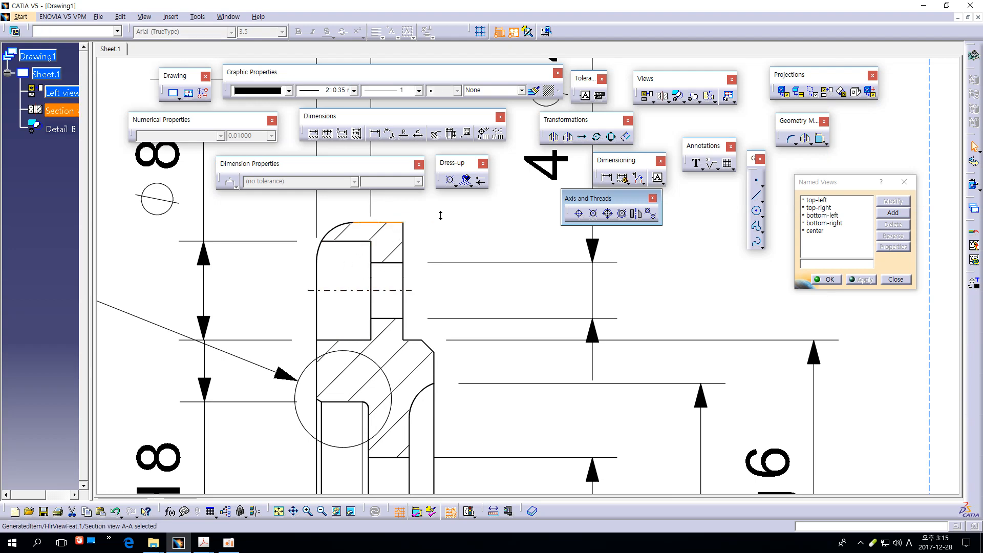
middle_click_drag(440, 215, 473, 239)
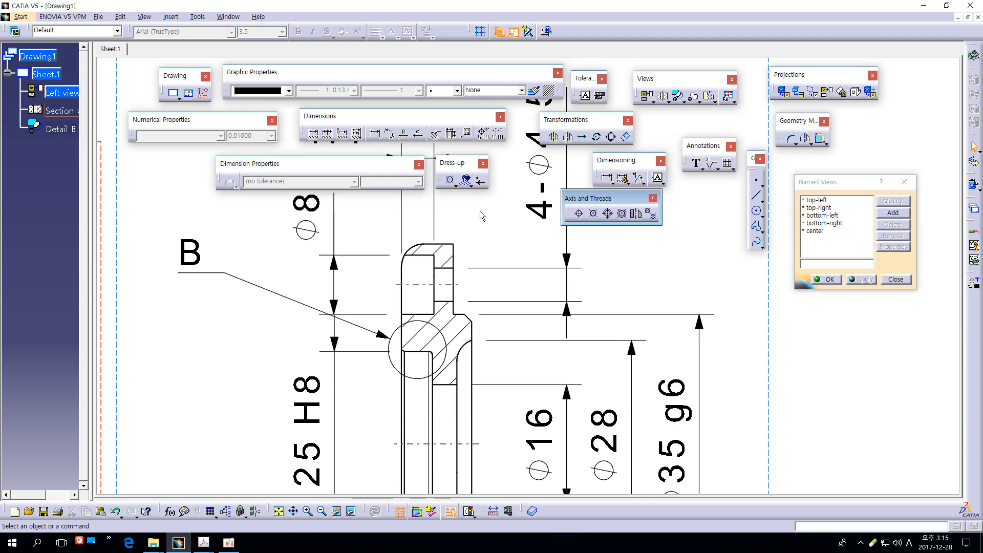
left_click(418, 134)
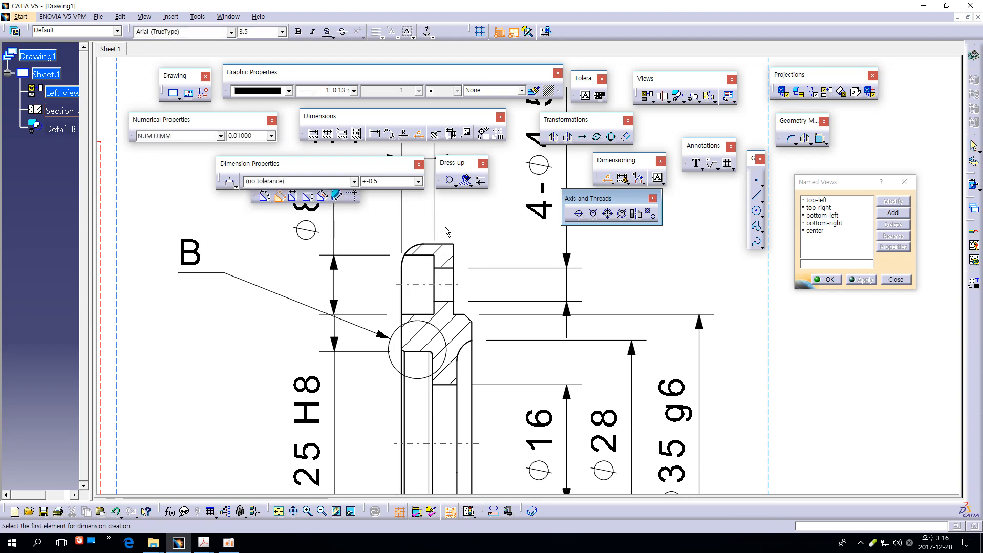
scroll(530, 274, "down", 2)
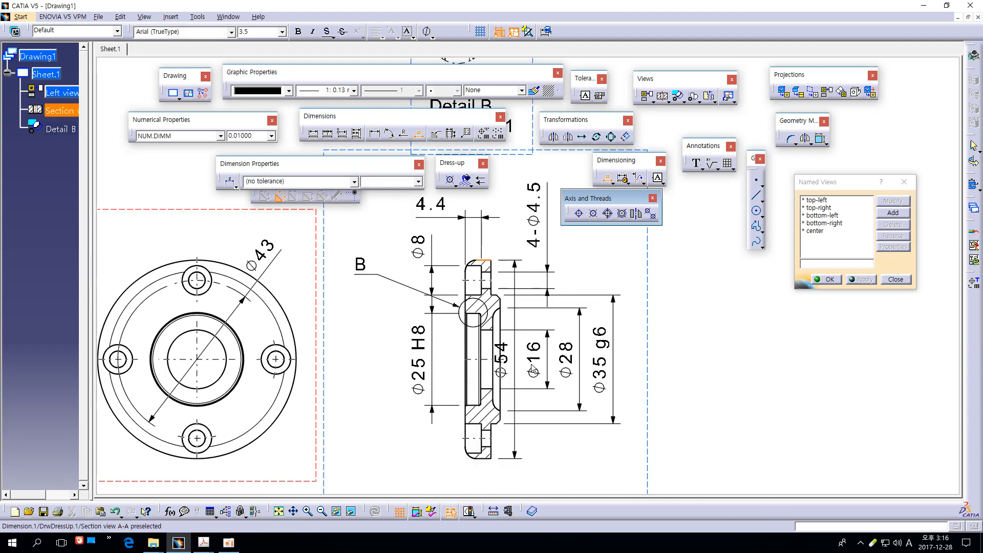
left_click(532, 369)
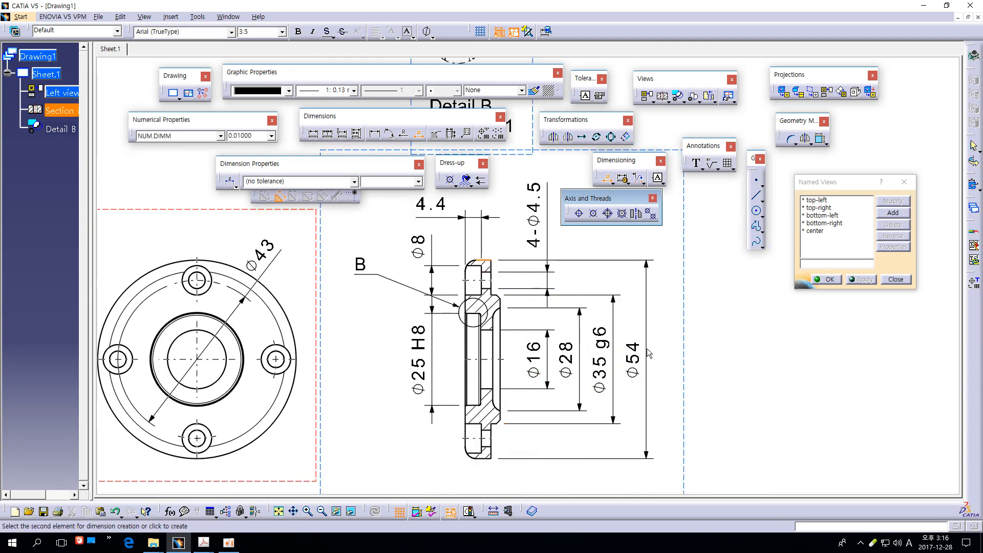
left_click(650, 354)
key("Escape")
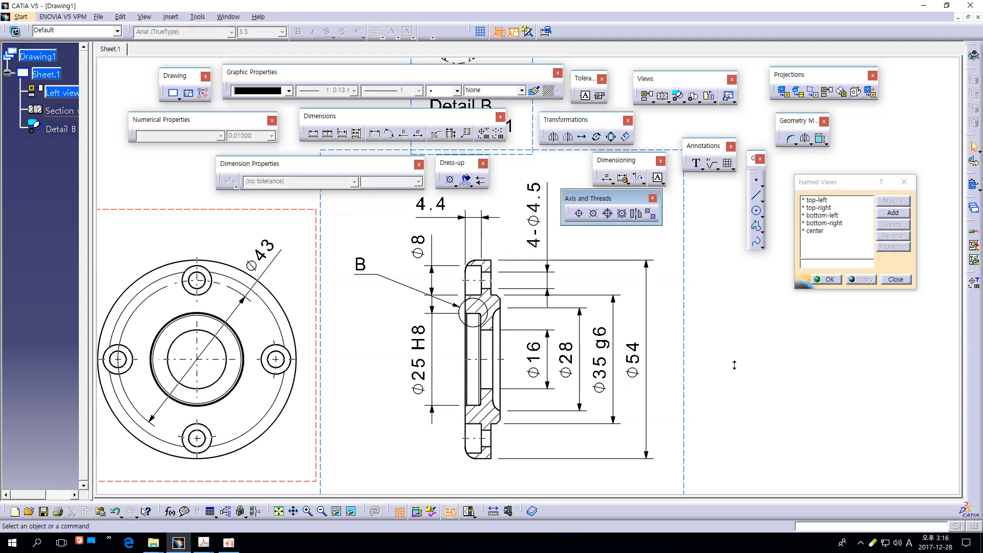
- Examine the bore centreline and the counterbored outer face in section view A-A for dimensions still missing
mouse_move(735, 365)
middle_mouse_down()
mouse_move(738, 324)
mouse_move(735, 369)
middle_mouse_up()
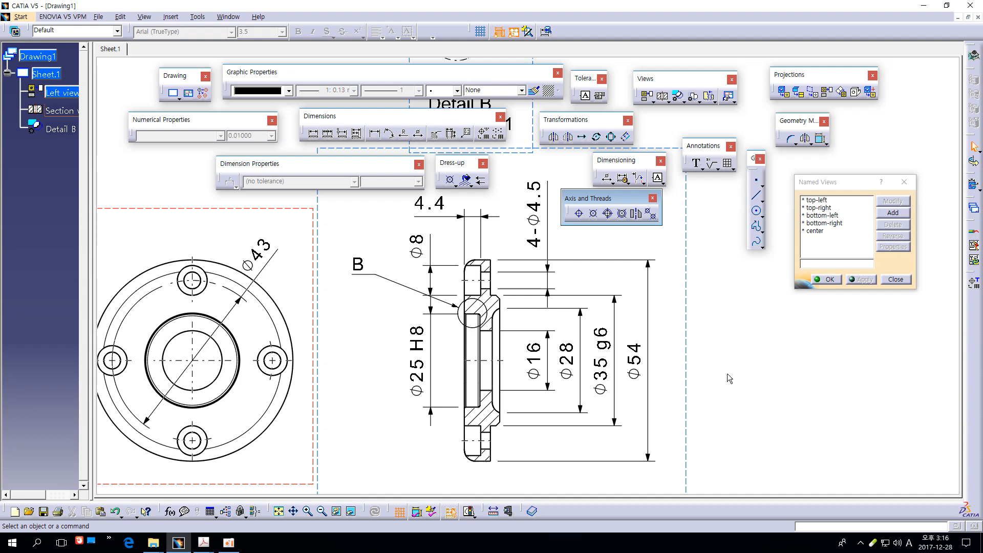
mouse_move(727, 373)
middle_mouse_down()
mouse_move(726, 287)
mouse_move(572, 449)
mouse_move(577, 469)
middle_mouse_up()
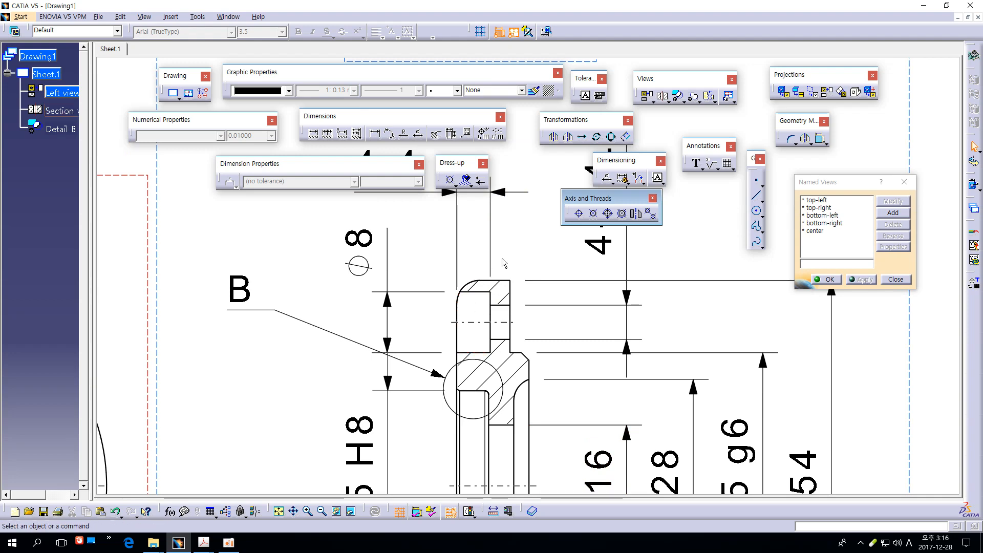
middle_click_drag(599, 391, 575, 235)
mouse_move(553, 410)
middle_mouse_down()
mouse_move(575, 401)
mouse_move(581, 369)
mouse_move(568, 405)
middle_mouse_up()
left_click(503, 330)
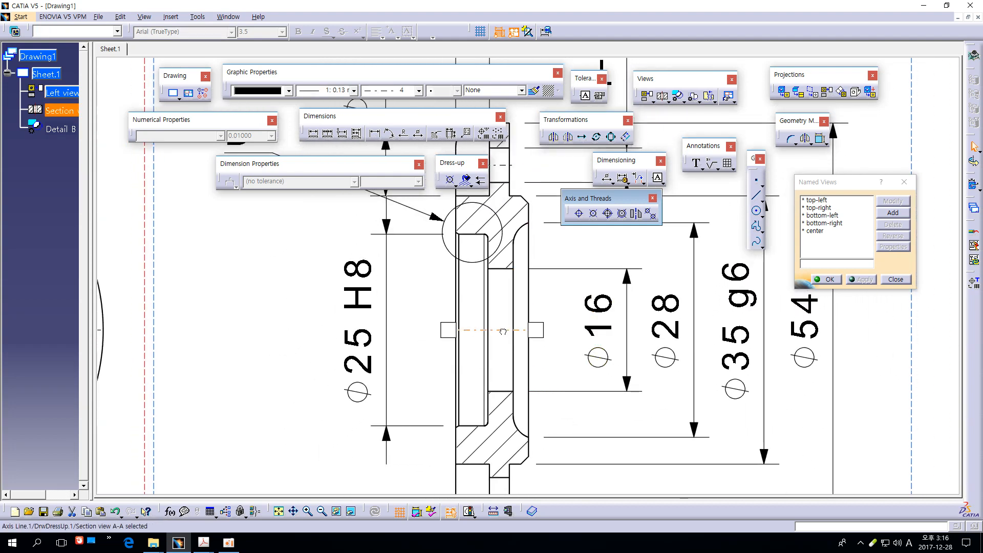
left_click(554, 296)
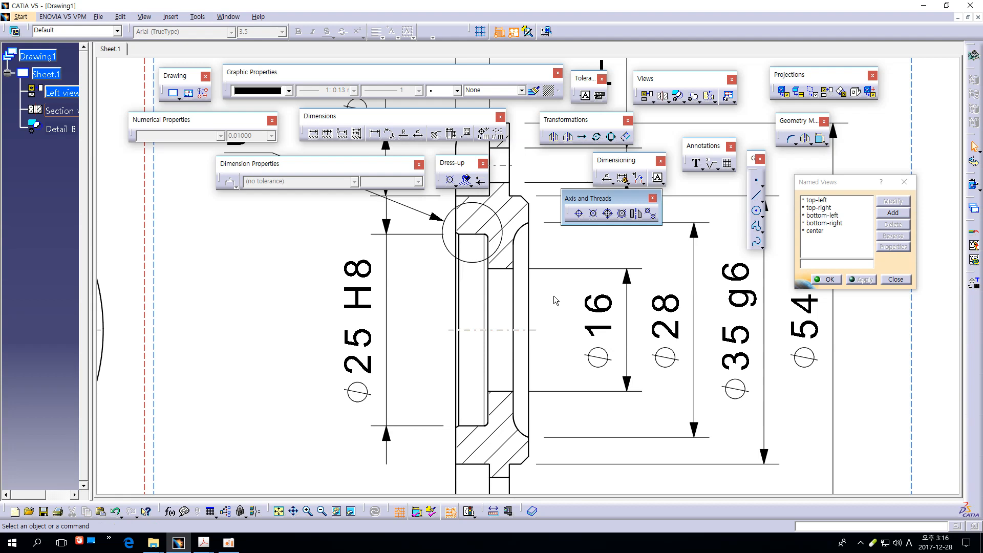
mouse_move(429, 307)
middle_mouse_down()
mouse_move(463, 333)
mouse_move(461, 313)
middle_mouse_up()
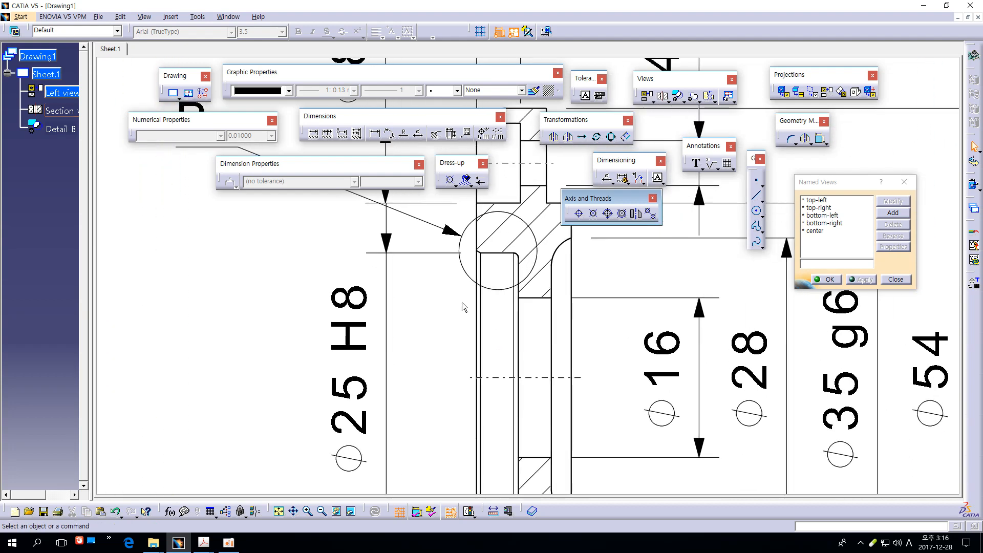
left_click(476, 313)
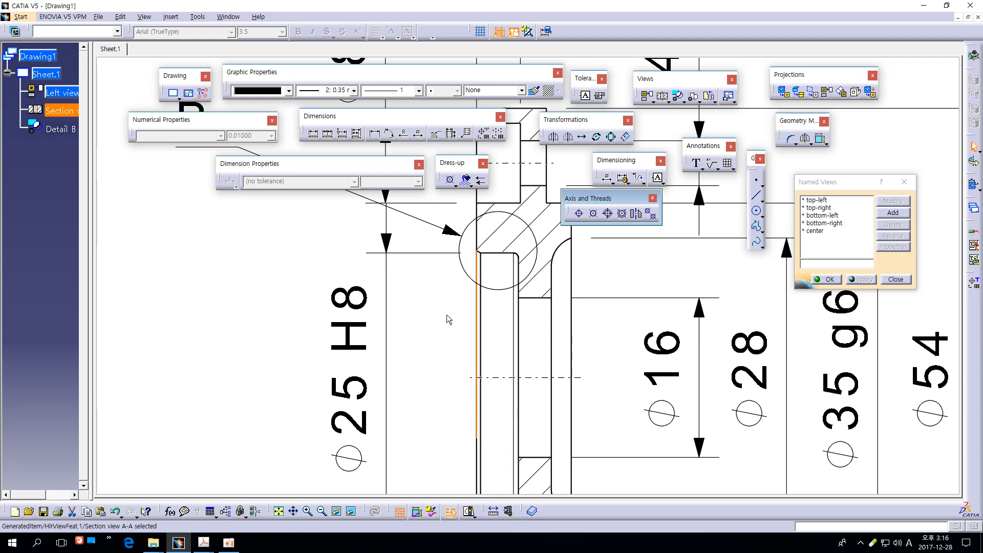
left_click(449, 320)
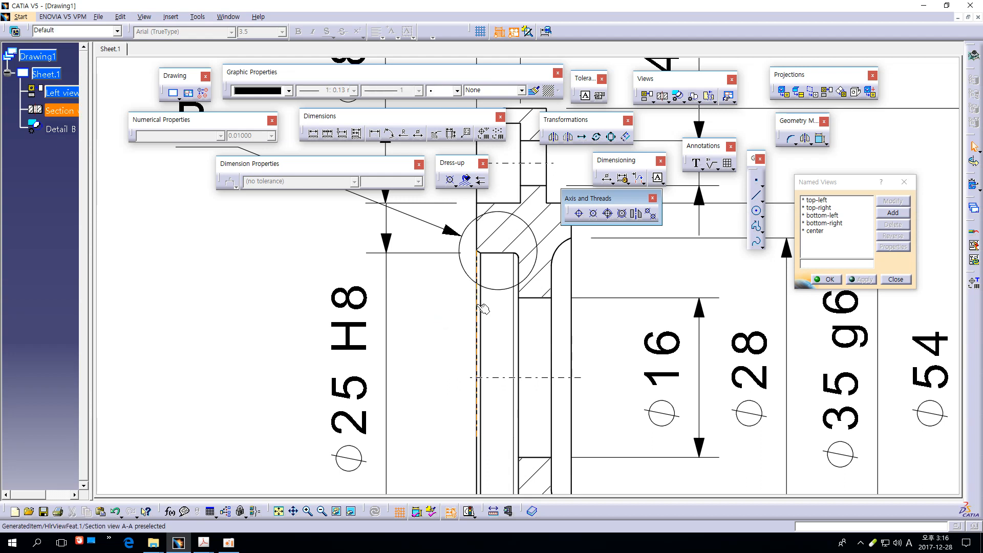
left_click(481, 309)
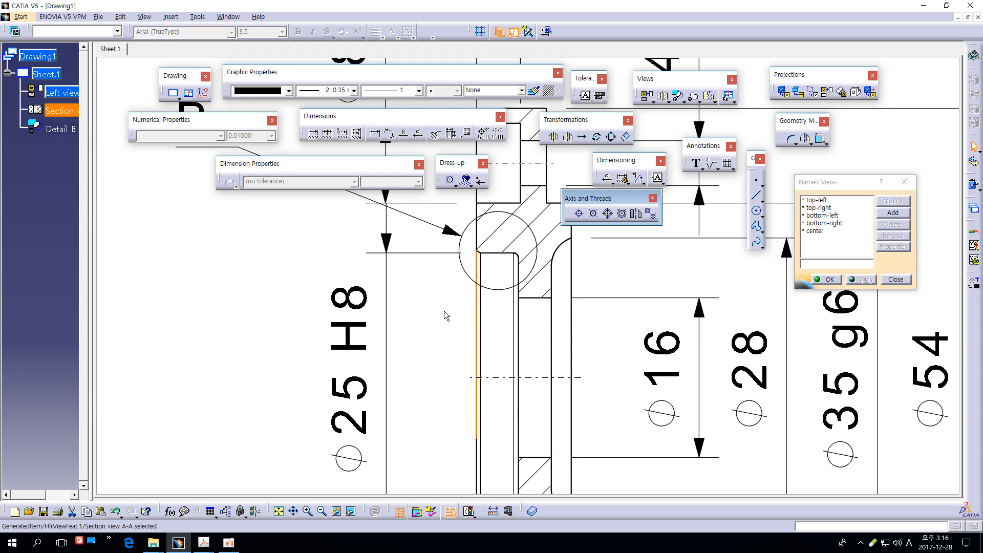
left_click(453, 339)
- Dimension the cover's overall width between its two end faces, placing it below section view A-A with the text outside the extension lines
scroll(445, 327, "down", 6)
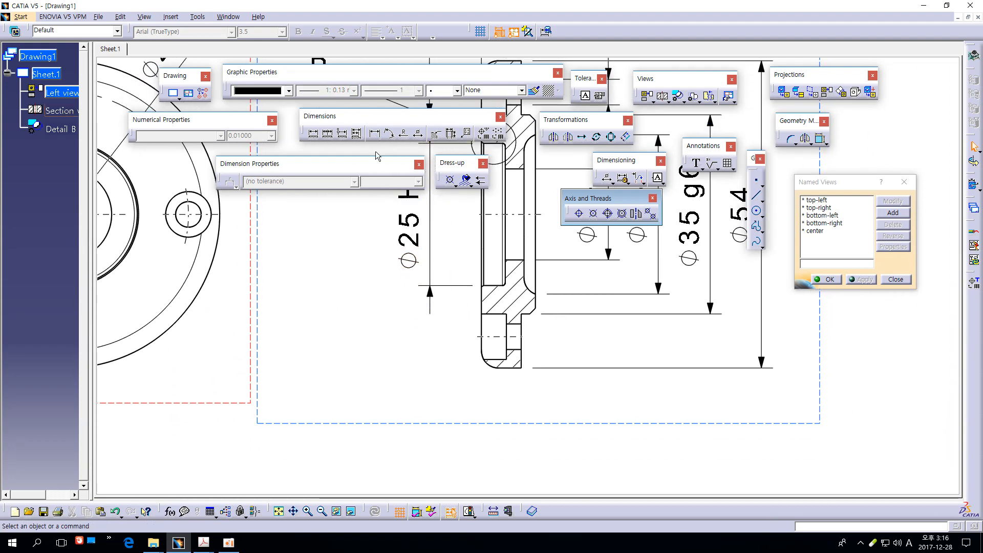
left_click(375, 133)
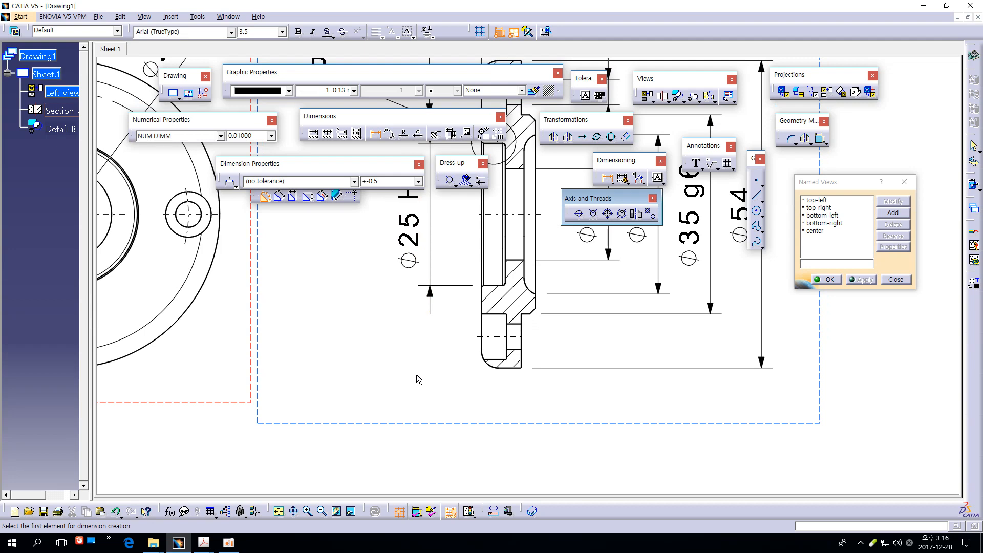
scroll(417, 374, "up", 4)
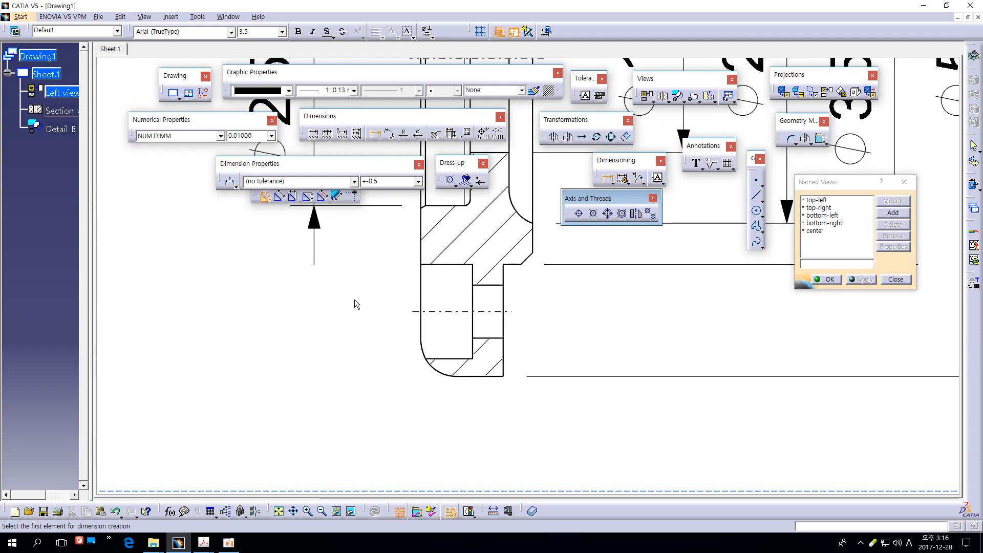
left_click(424, 322)
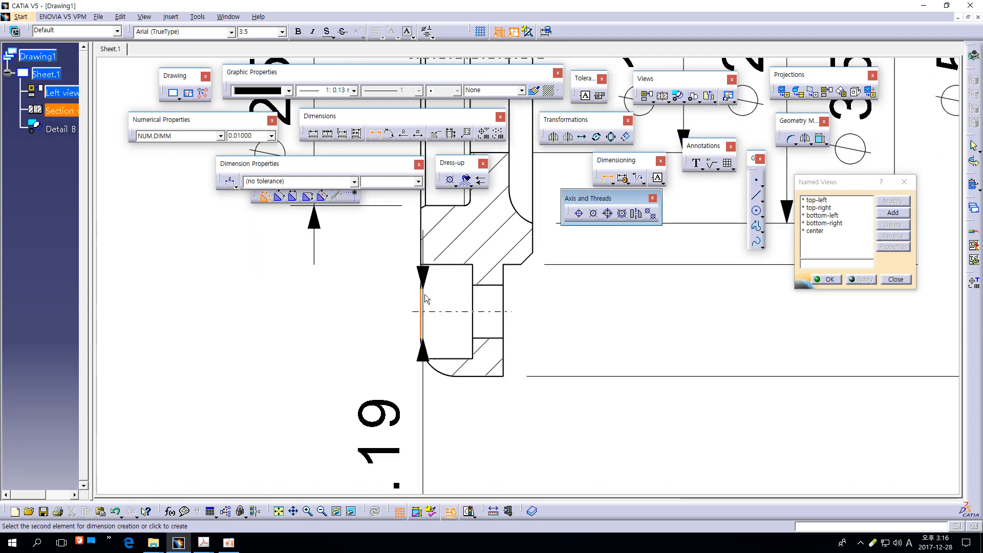
left_click(533, 239)
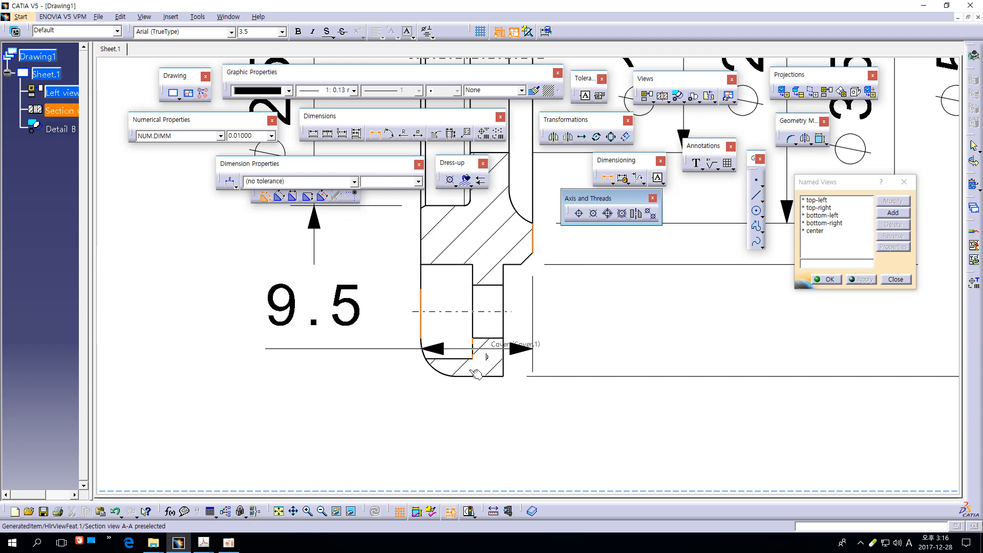
middle_click_drag(468, 394, 470, 305)
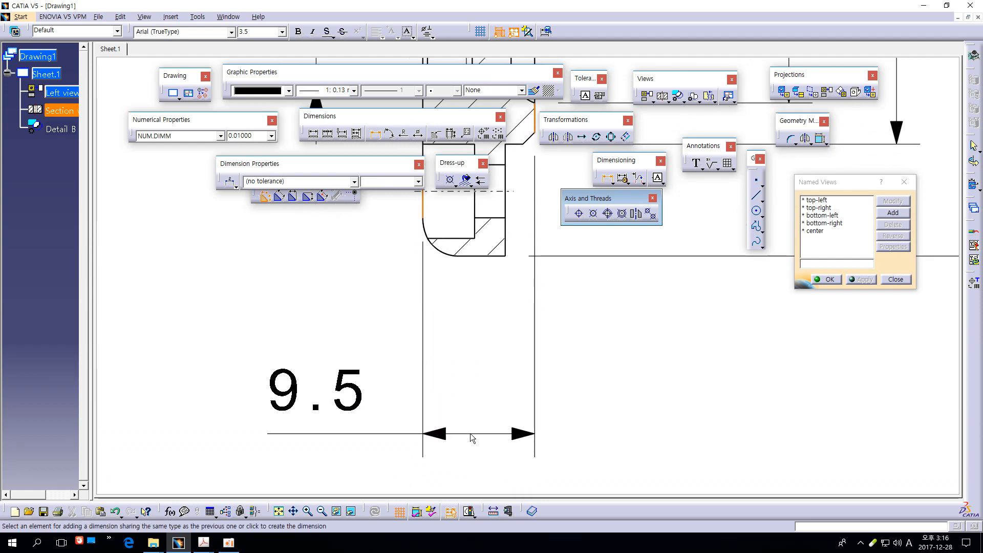
left_click(471, 433)
left_click(620, 350)
- Check the two end faces spanned by the overall width dimension and inspect the flange's lower half in section view A-A
middle_click_drag(623, 353, 621, 412)
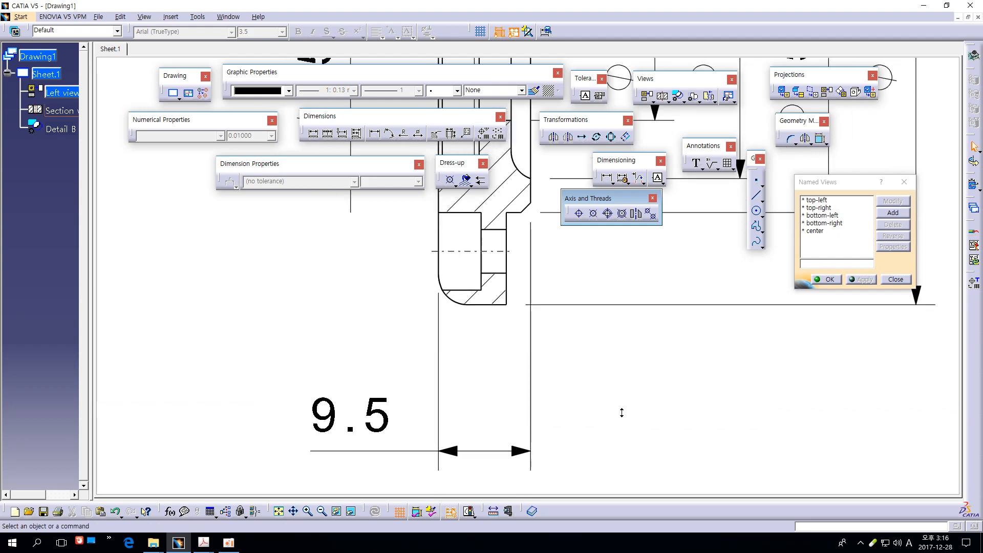
middle_click_drag(615, 374, 613, 442)
left_click(436, 266)
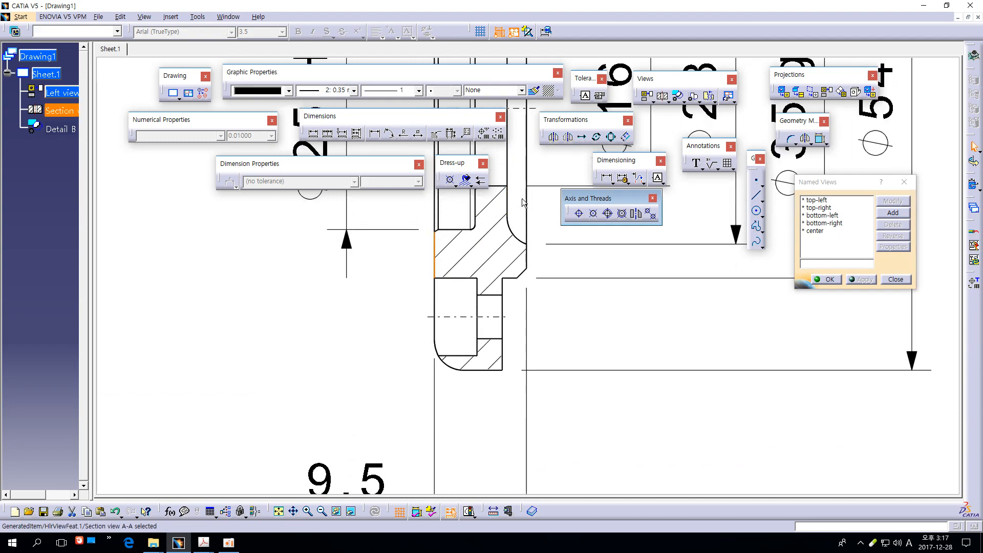
left_click(532, 222)
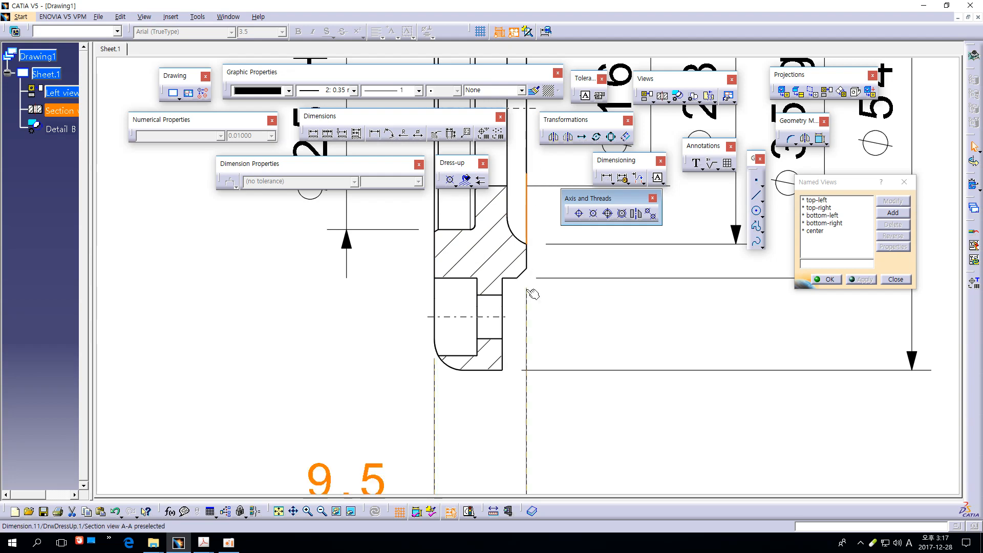
left_click(581, 319)
middle_click_drag(603, 318, 573, 263, "ctrl")
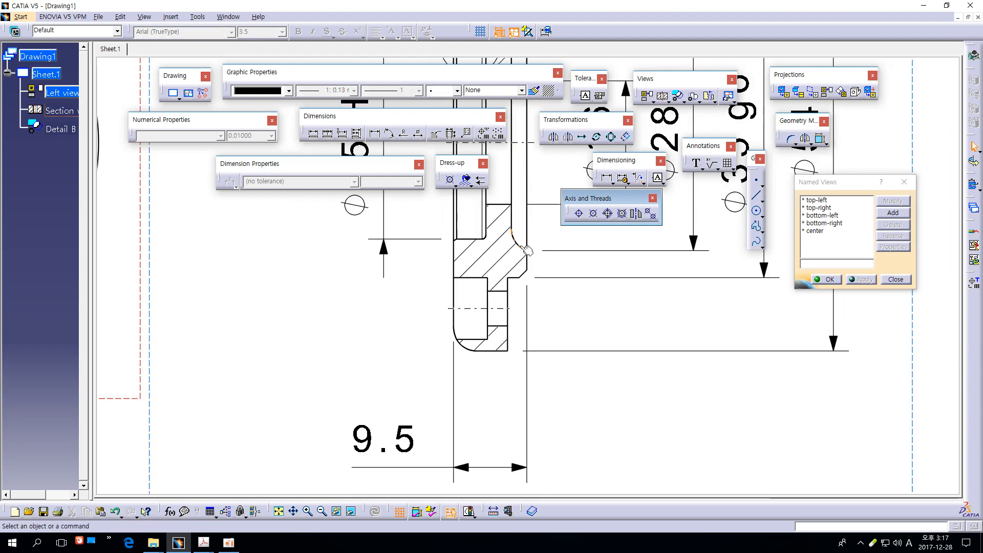
mouse_move(593, 324)
middle_mouse_down("ctrl")
mouse_move(610, 272)
mouse_move(517, 284)
middle_mouse_up("ctrl")
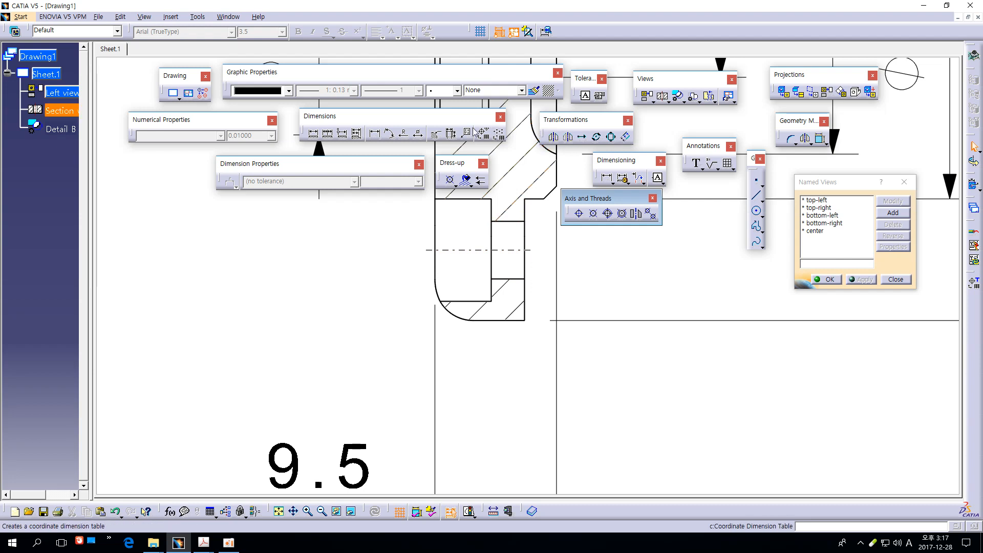
left_click(375, 134)
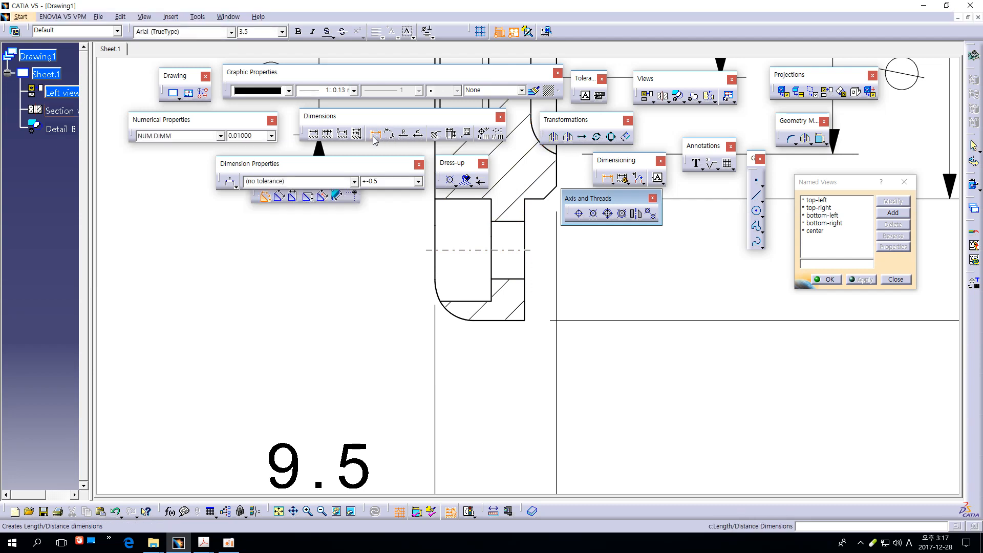
left_click(441, 272)
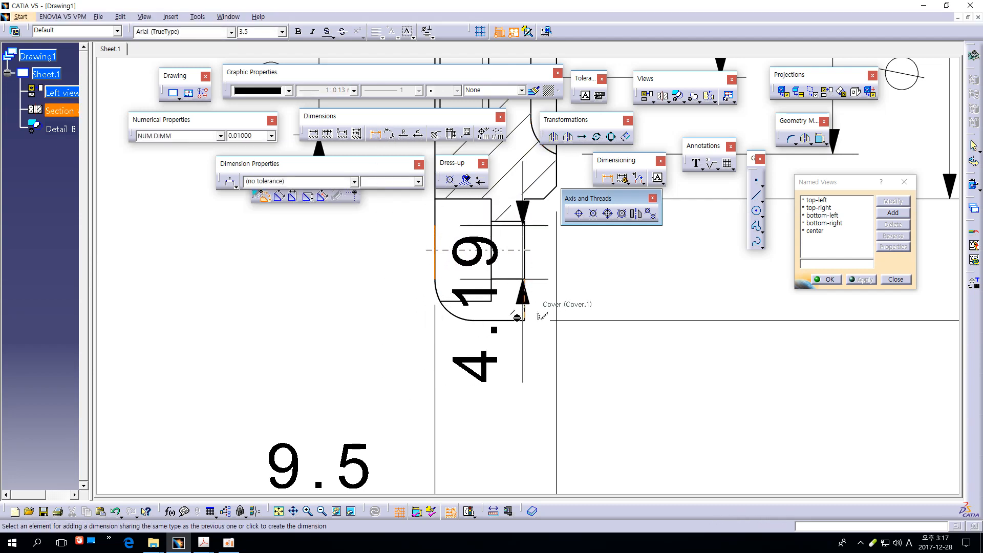
left_click(538, 314)
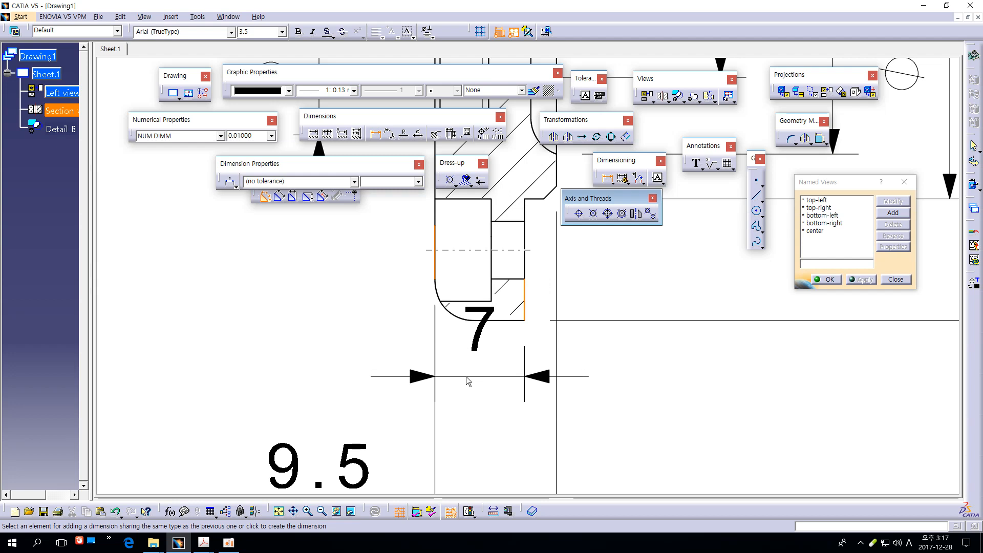
key("Escape")
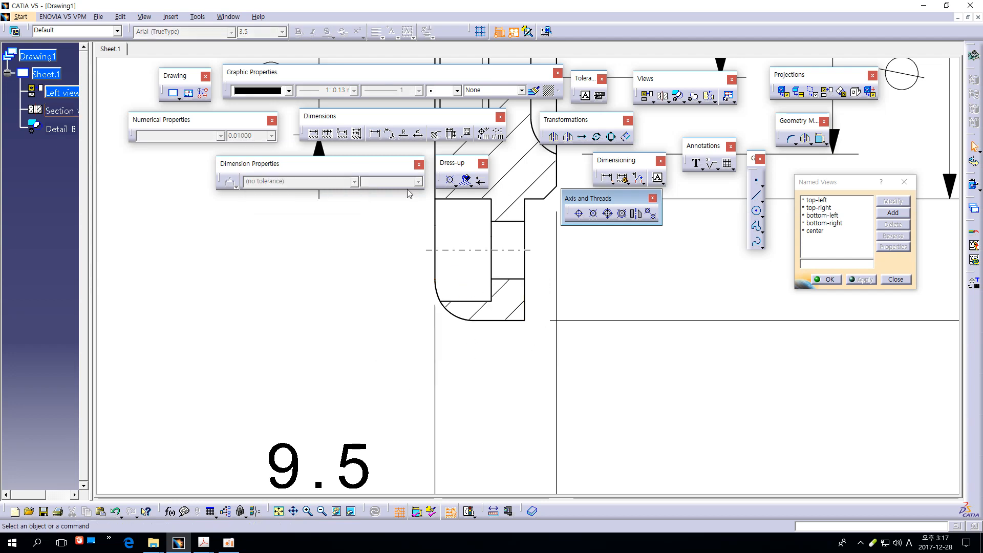
- Dimension the step width between the flange's inner face and the spigot's end face, placing it below section view A-A, above the overall width
left_click(376, 134)
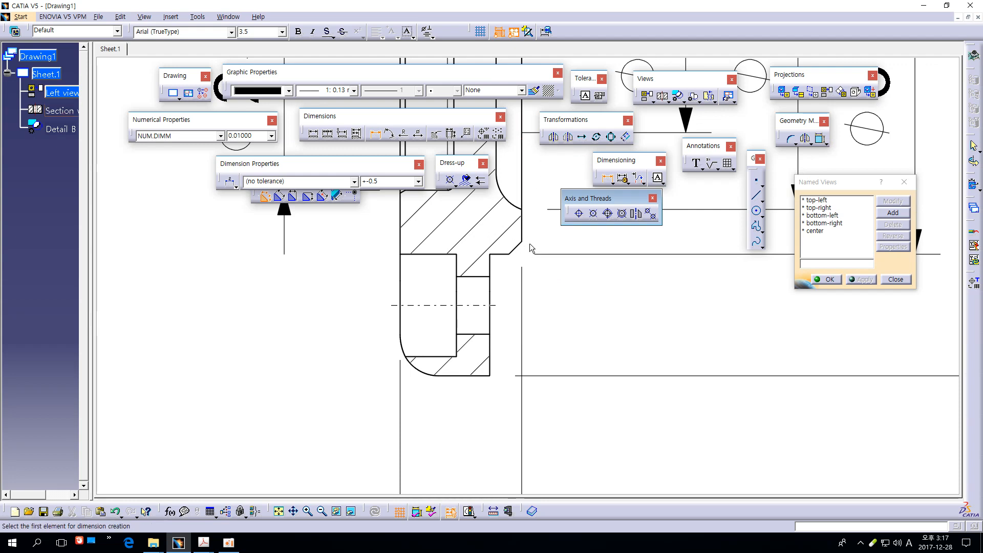
middle_click_drag(558, 363, 555, 189)
middle_click_drag(601, 316, 566, 492)
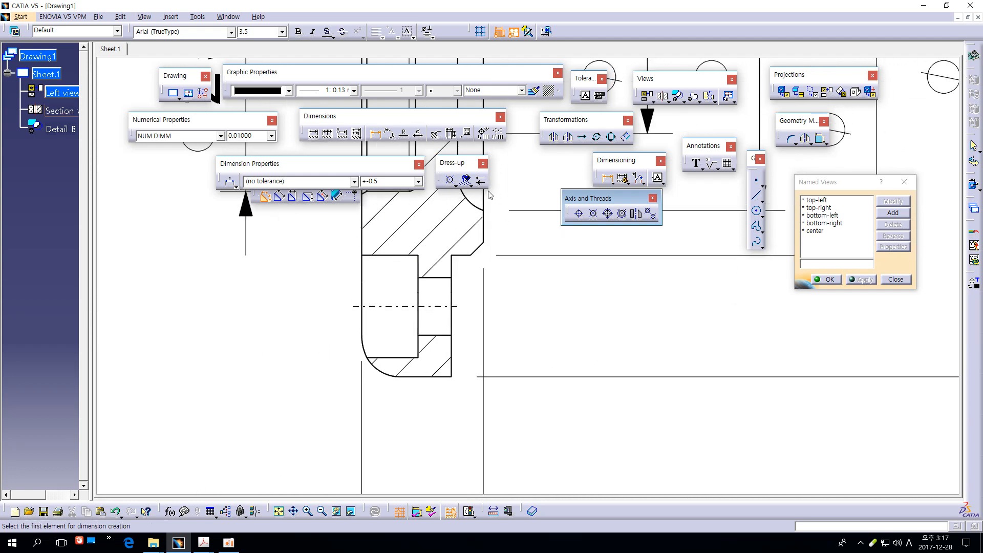
left_click(490, 235)
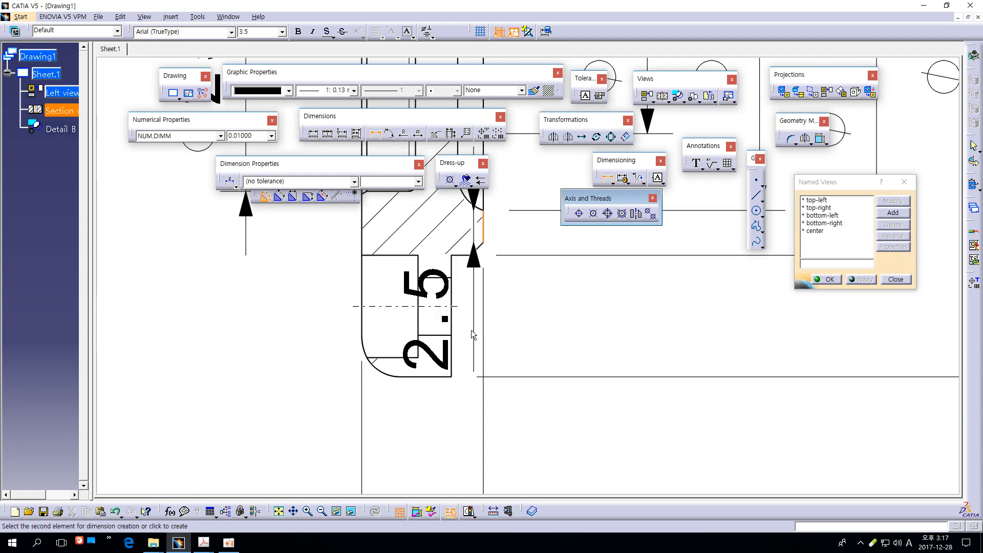
left_click(452, 361)
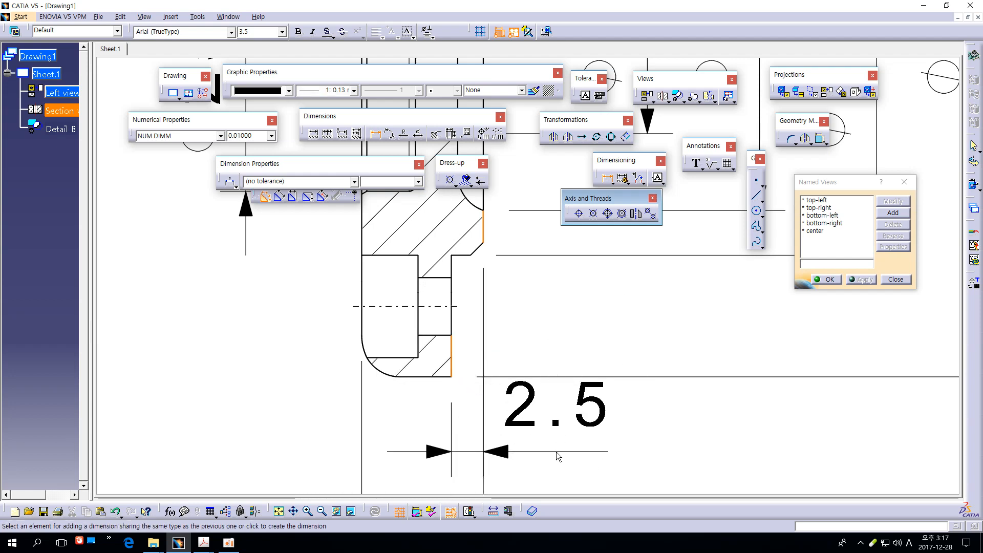
scroll(556, 452, "down", 3)
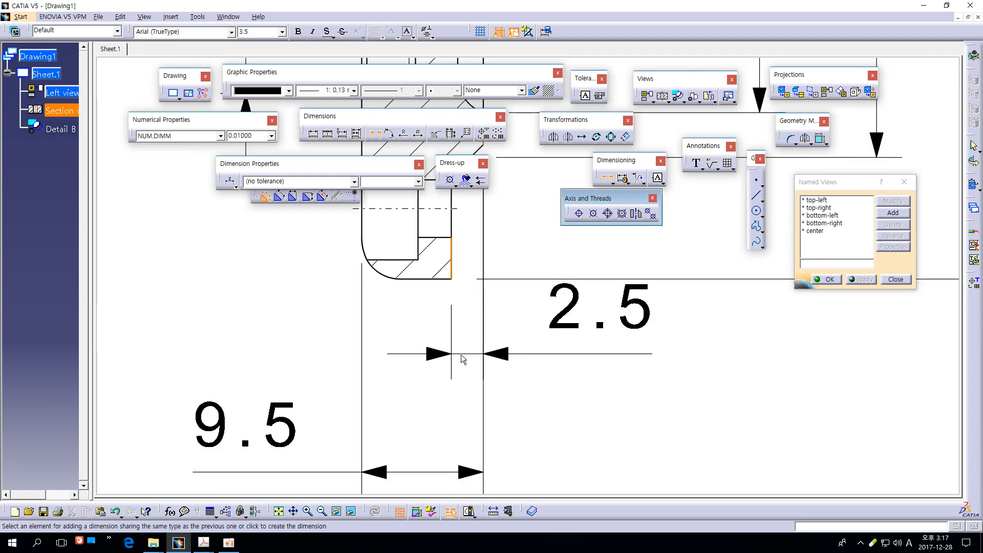
left_click(595, 388)
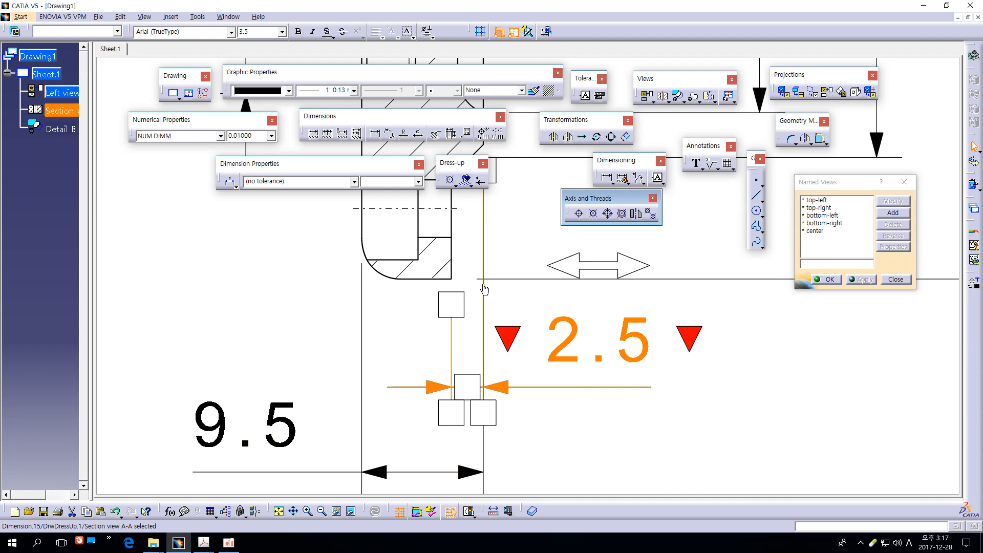
left_click(514, 295)
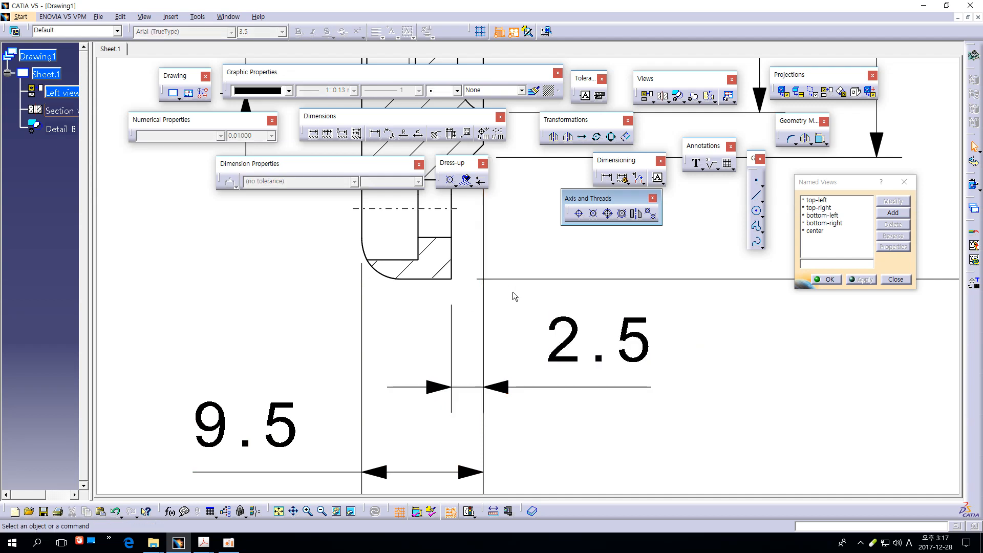
middle_click_drag(399, 388, 395, 427, "ctrl")
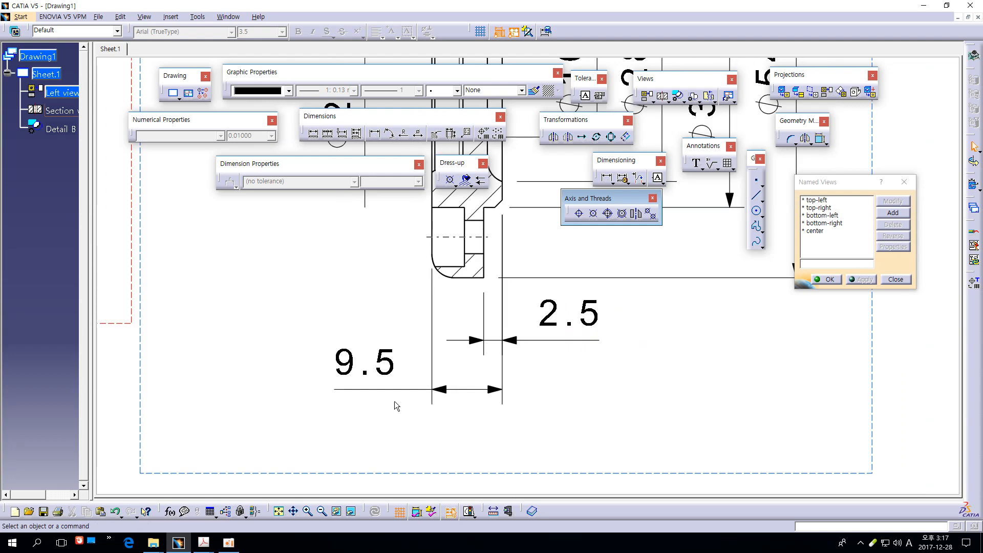
- Delete the overall width and step width dimensions below section view A-A
left_click(399, 389)
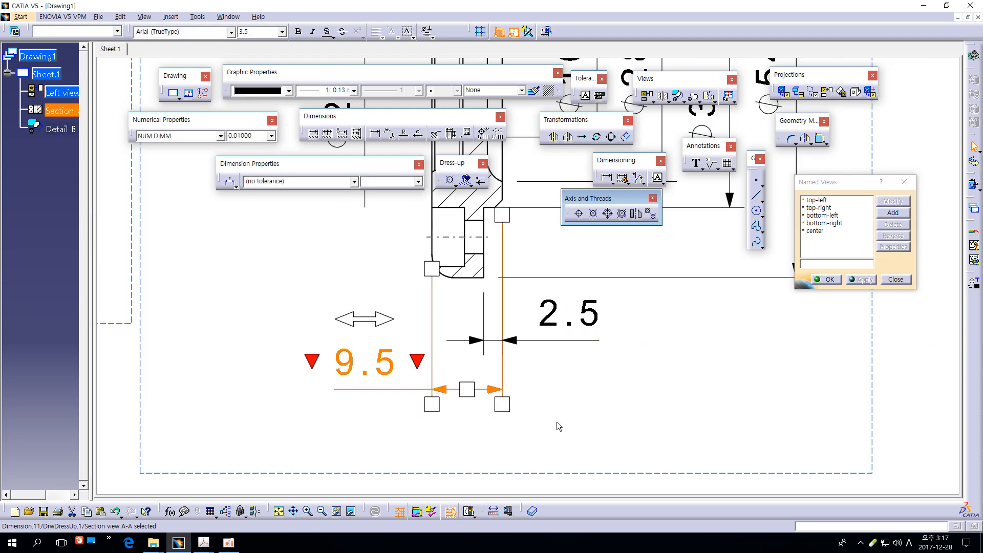
key("Delete")
left_click(554, 340)
key("Delete")
- Examine the two end faces of the cover in section view A-A as references for the width dimensions
middle_click_drag(581, 330, 591, 444)
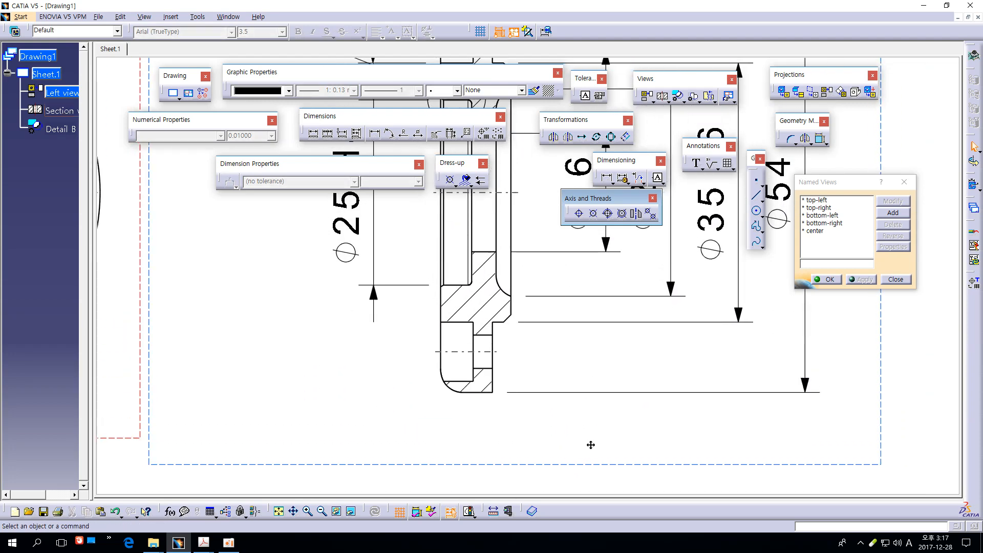
middle_click_drag(577, 364, 573, 500)
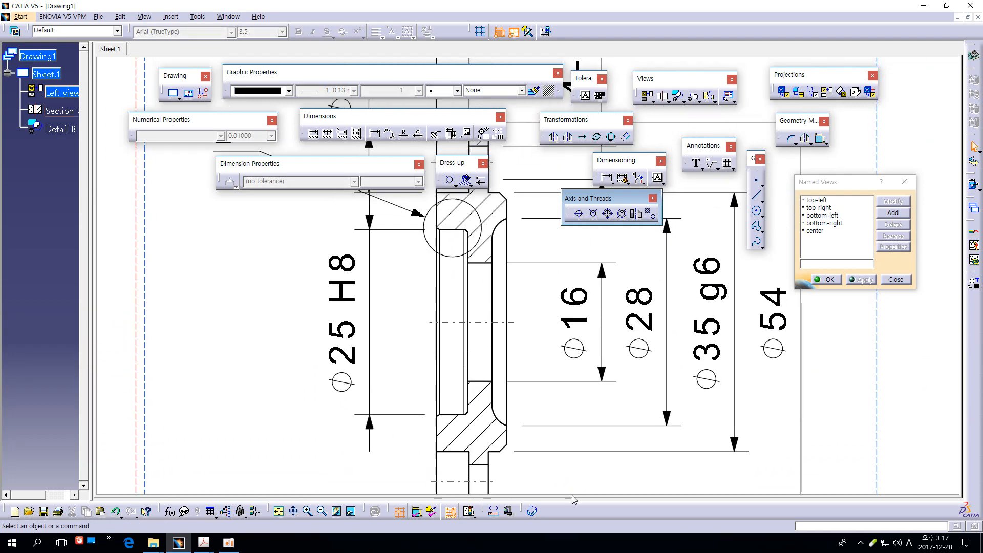
left_click(438, 294)
mouse_move(430, 294)
middle_mouse_down()
mouse_move(415, 323)
mouse_move(432, 347)
middle_mouse_up()
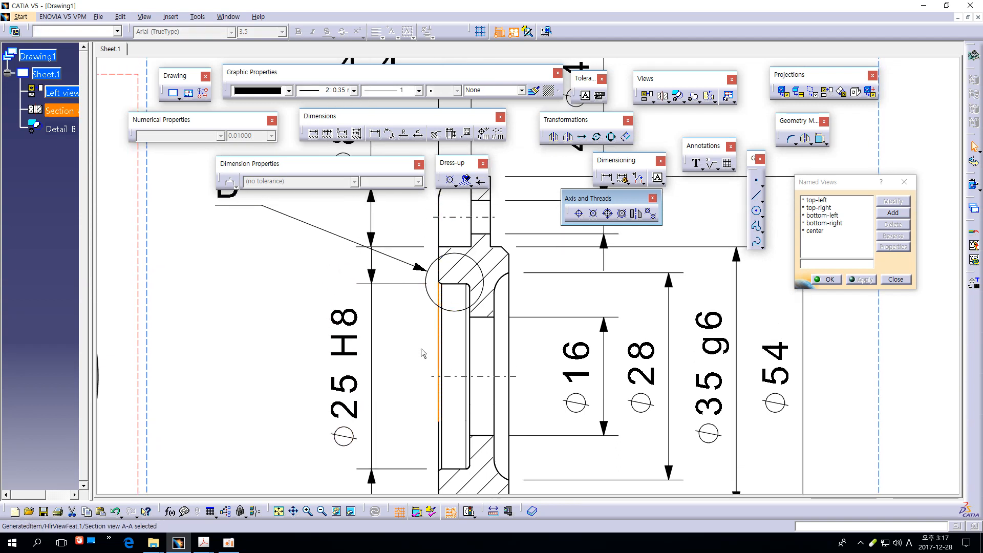
middle_click_drag(401, 327, 378, 235)
left_click(389, 307)
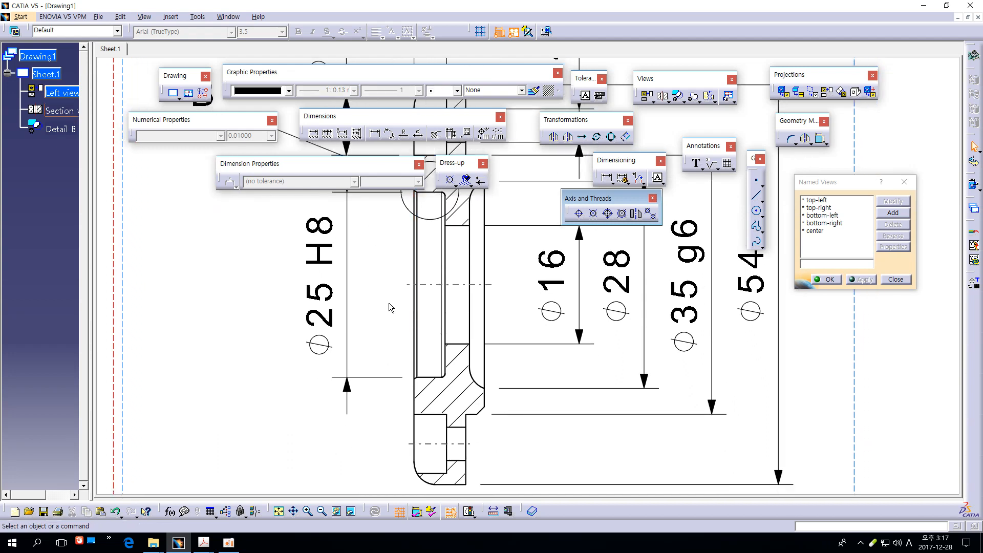
left_click(482, 264)
mouse_move(512, 295)
middle_mouse_down()
mouse_move(517, 358)
mouse_move(498, 203)
middle_mouse_up()
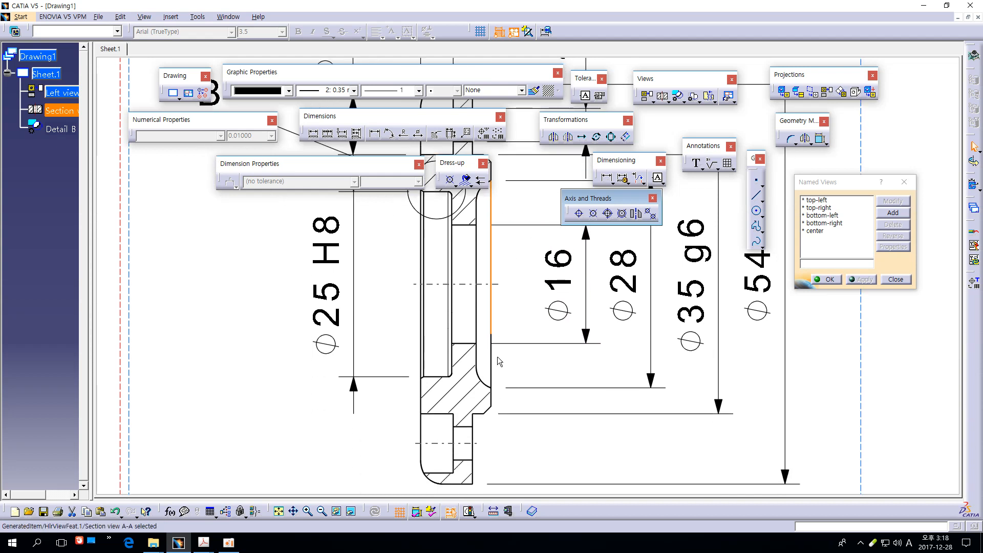
middle_click_drag(528, 434, 518, 242)
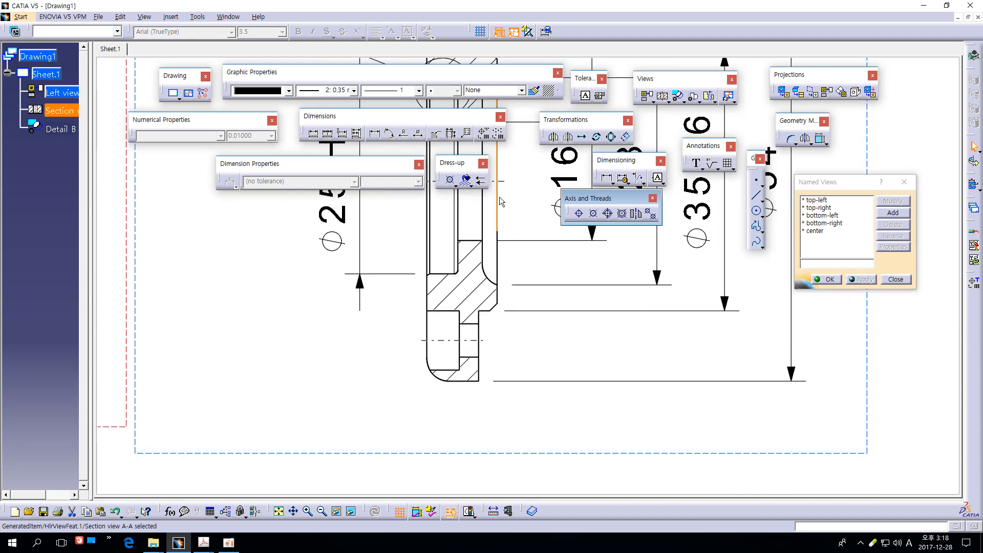
left_click(506, 251)
left_click(518, 342)
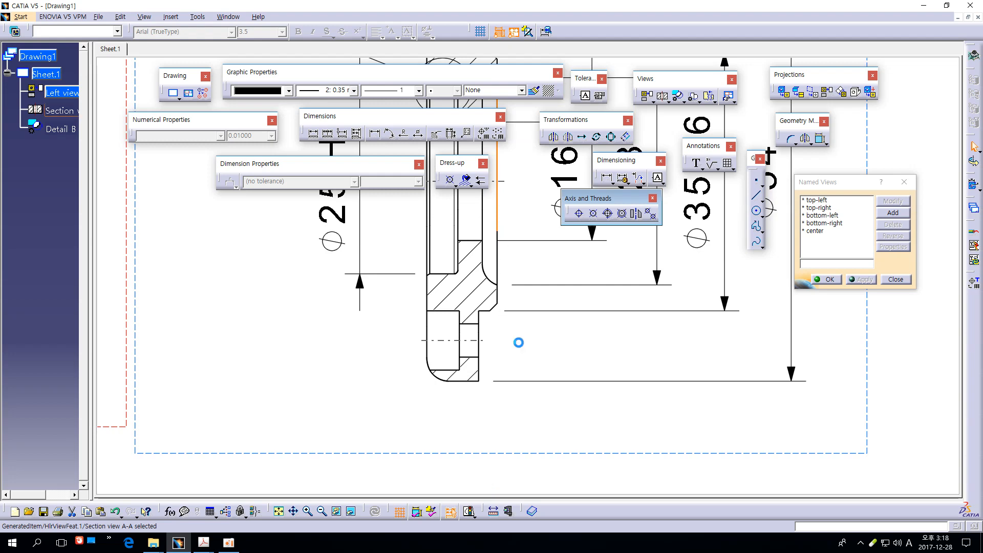
- Dimension the cover's overall width from the spigot's end face to the flange's outer face, placing it well below section view A-A
left_click(418, 135)
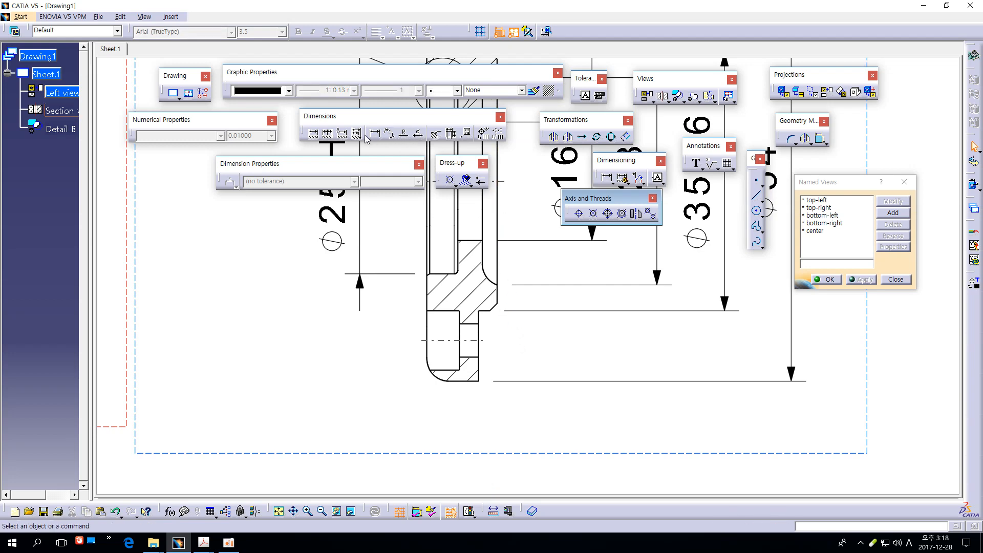
left_click(497, 294)
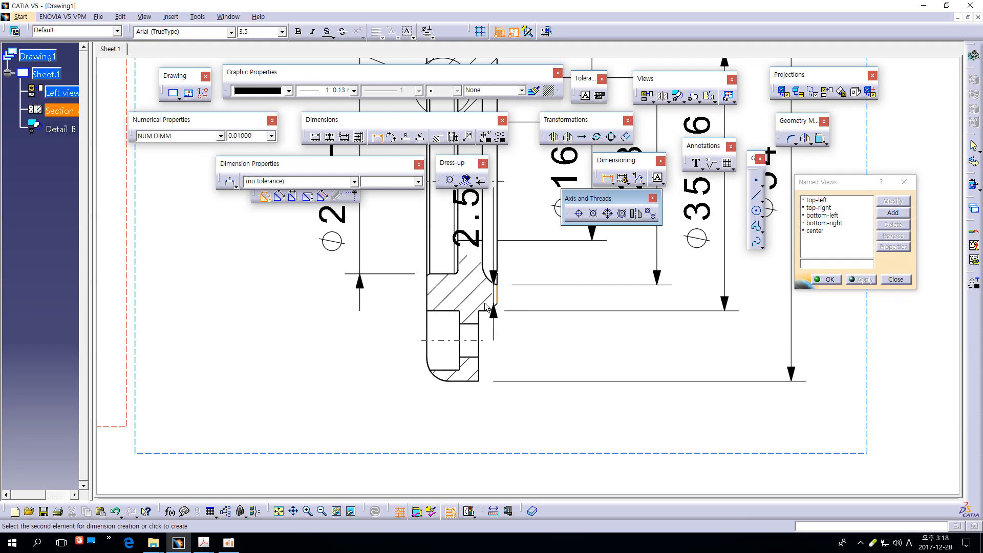
left_click(429, 341)
left_click(464, 479)
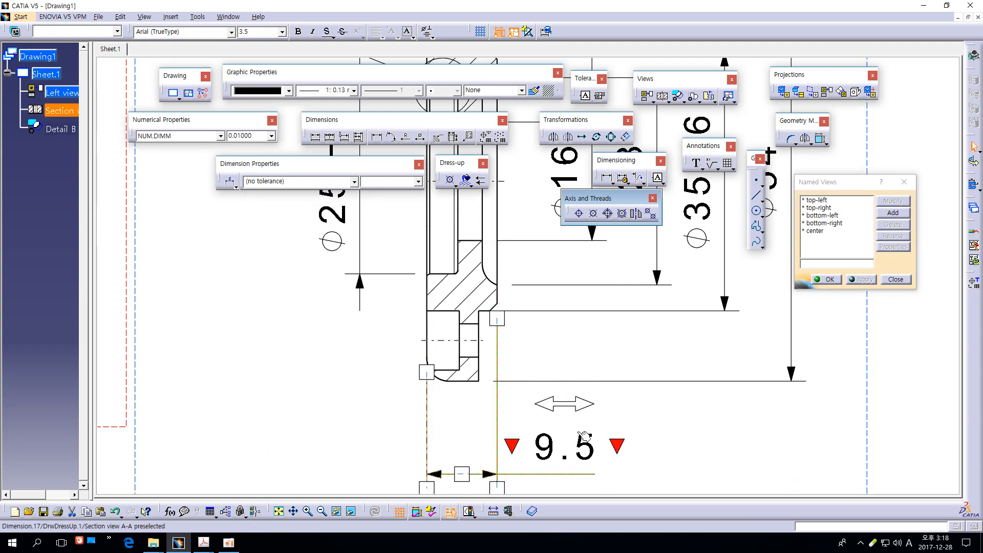
middle_click_drag(577, 441, 586, 381, "ctrl")
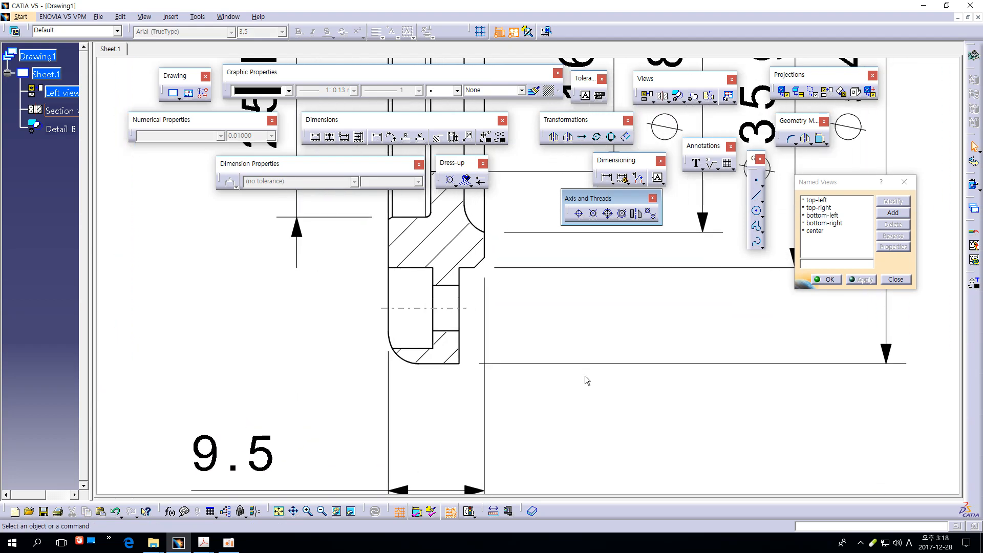
- Dimension the step width between the spigot's end face and the flange's inner face, placing it between the flange and the overall width dimension
left_click(377, 136)
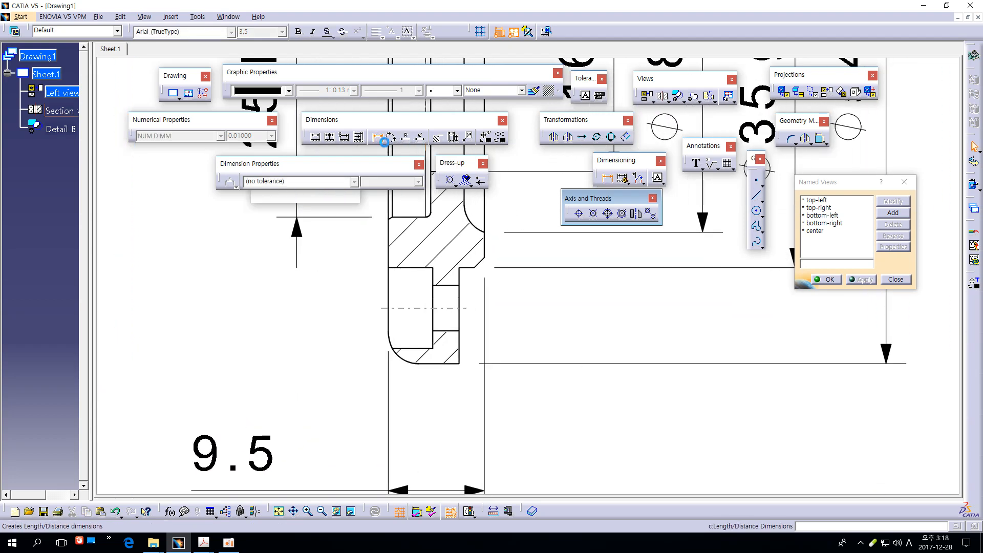
left_click(484, 245)
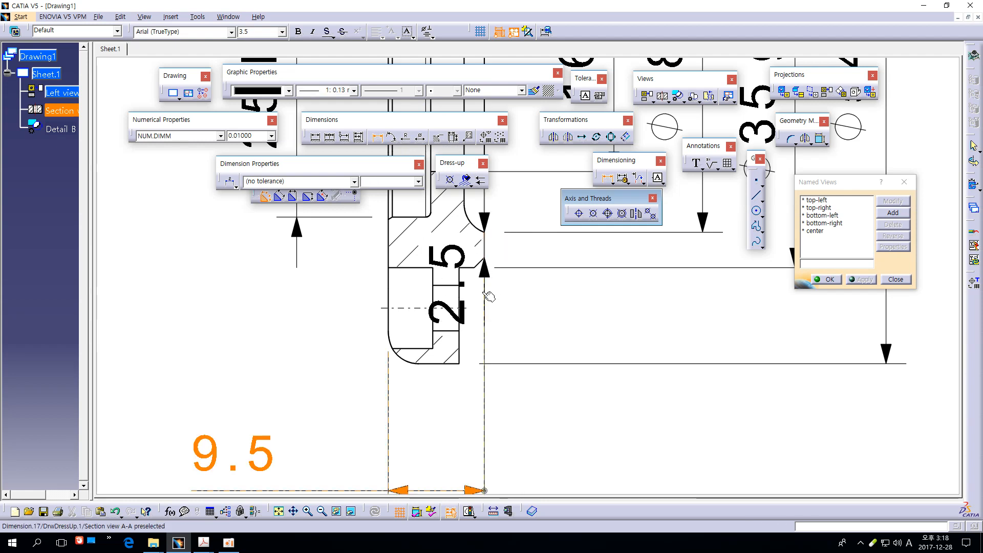
left_click(460, 349)
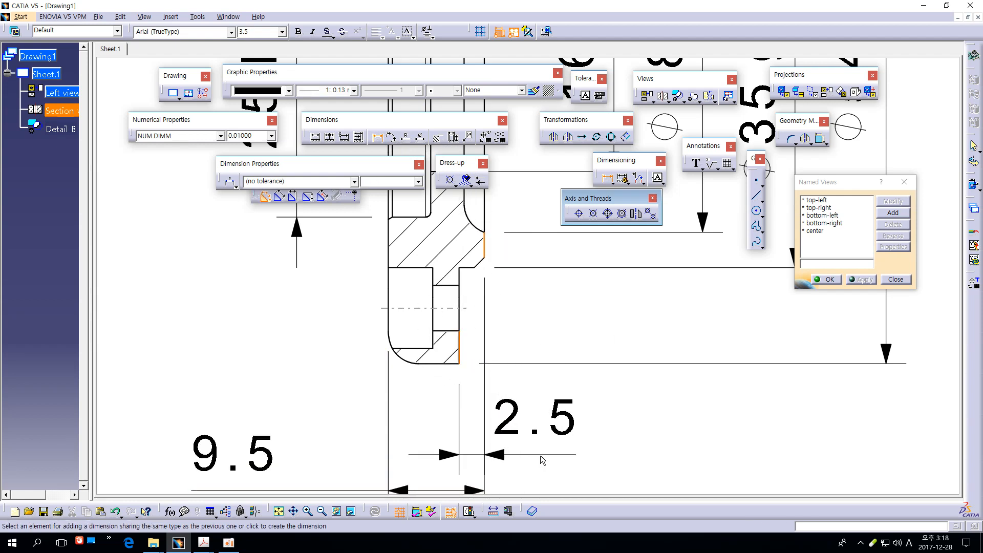
left_click(567, 460)
mouse_move(674, 402)
middle_mouse_down()
mouse_move(692, 374)
mouse_move(525, 165)
mouse_move(525, 265)
middle_mouse_up()
middle_click_drag(496, 314, 508, 229)
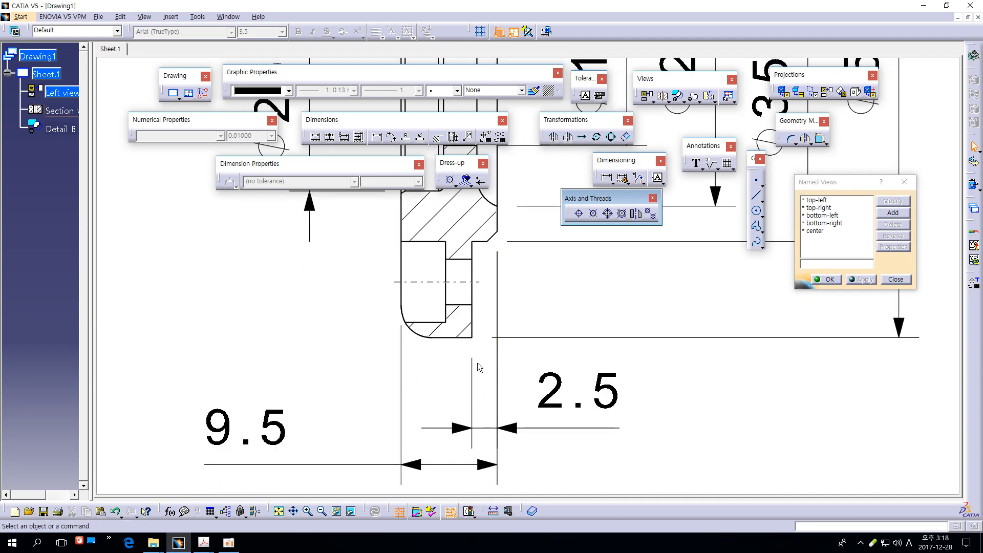
middle_click_drag(479, 367, 475, 265)
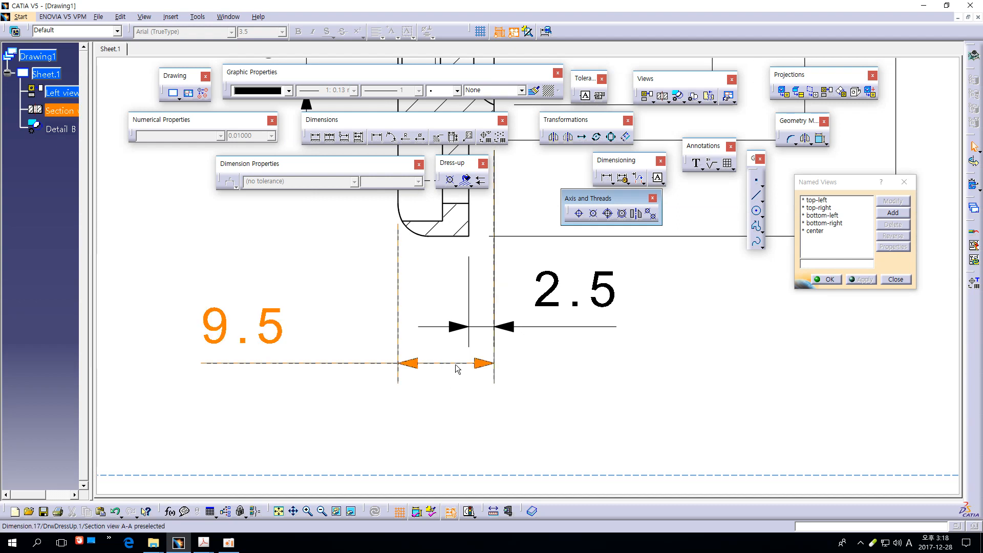
- Move the overall width dimension's text outside the extension lines on the spigot side, beneath the step width's text
left_click_drag(456, 364, 588, 377)
left_click(718, 342)
middle_click_drag(716, 337, 697, 401)
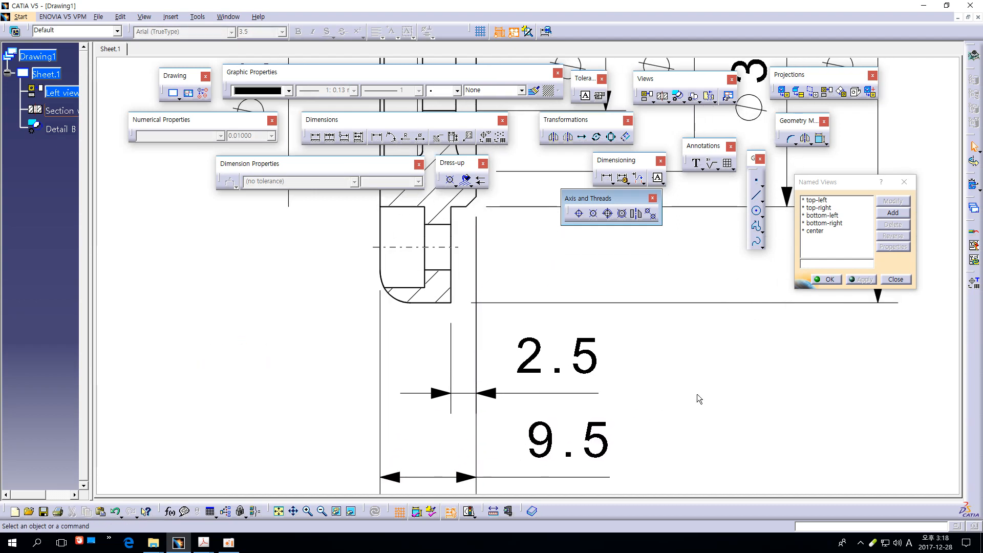
- Examine section view A-A for missing dimensions, checking the bore's chamfer, shoulder and recess edges
middle_click_drag(699, 361, 711, 480)
mouse_move(618, 391)
middle_mouse_down()
mouse_move(628, 389)
mouse_move(651, 305)
middle_mouse_up()
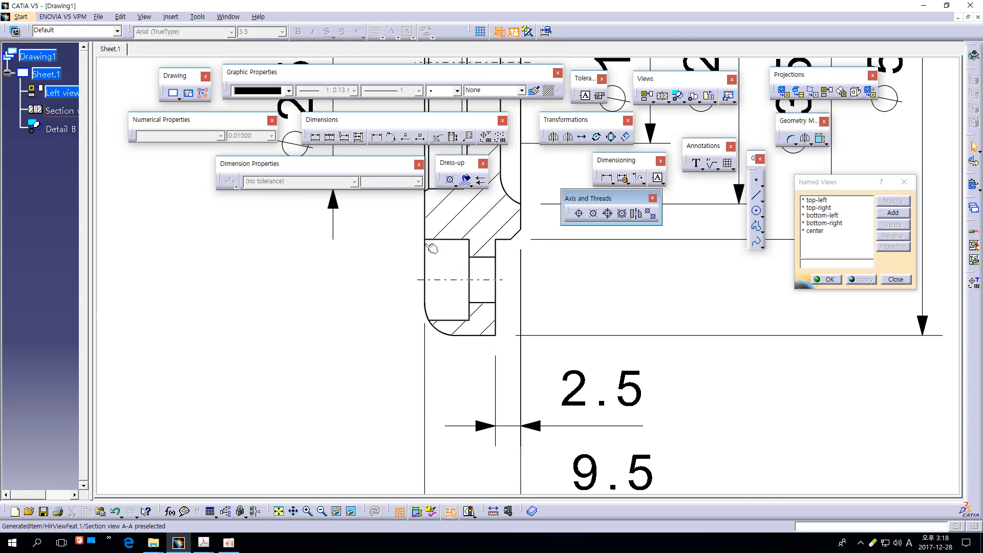
middle_click_drag(528, 267, 533, 317, "ctrl")
mouse_move(567, 254)
middle_mouse_down()
mouse_move(568, 464)
mouse_move(562, 359)
middle_mouse_up()
mouse_move(562, 359)
middle_mouse_down("ctrl")
mouse_move(574, 308)
mouse_move(576, 383)
middle_mouse_up("ctrl")
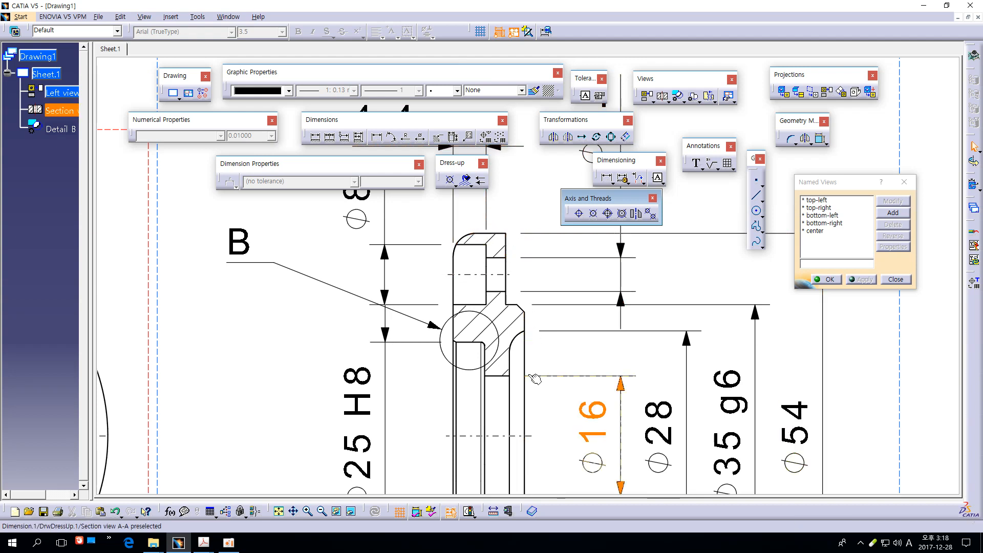
middle_click_drag(556, 340, 567, 235, "ctrl")
mouse_move(482, 381)
middle_mouse_down()
mouse_move(527, 346)
mouse_move(538, 321)
middle_mouse_up()
left_click(438, 256)
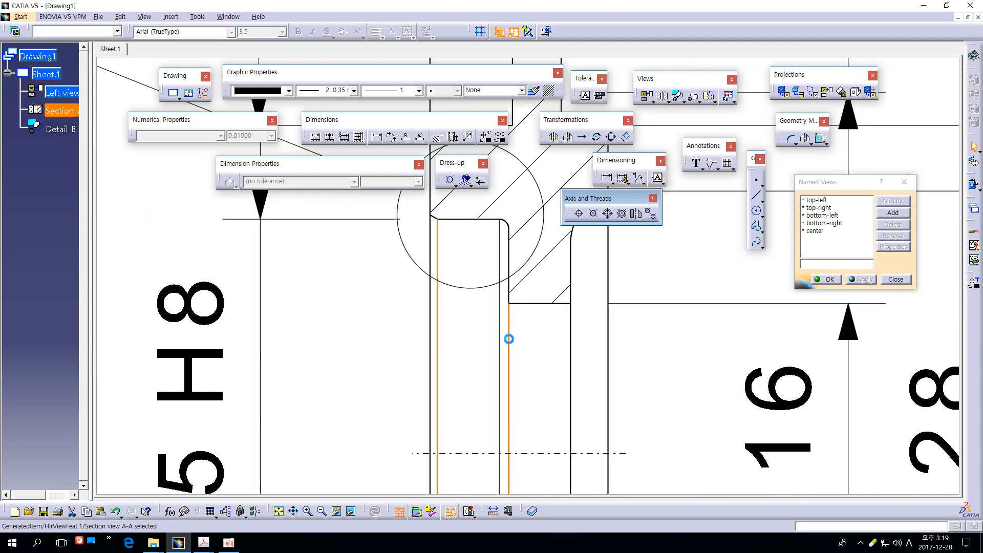
left_click(509, 343, "ctrl")
left_click(572, 353, "ctrl")
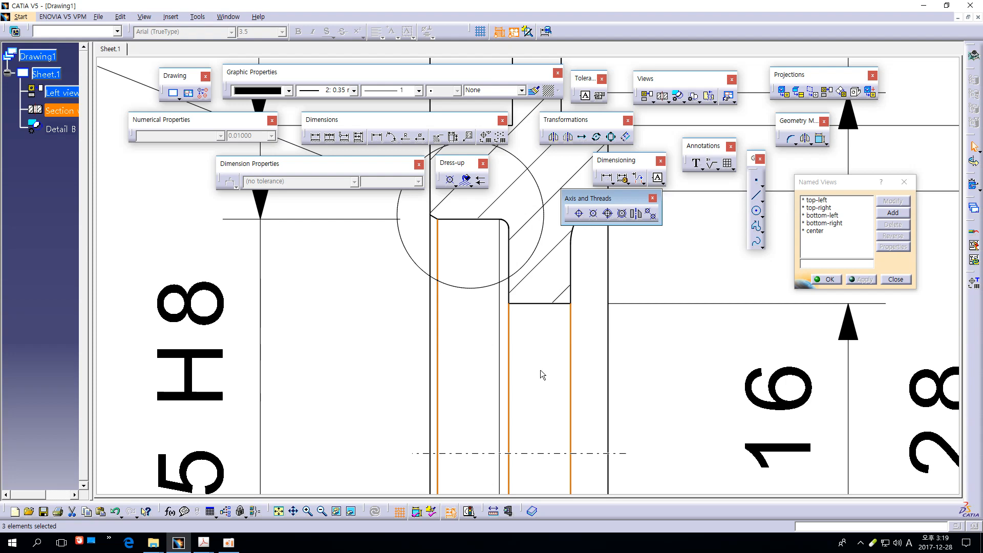
left_click(540, 370)
middle_click_drag(436, 336, 431, 379)
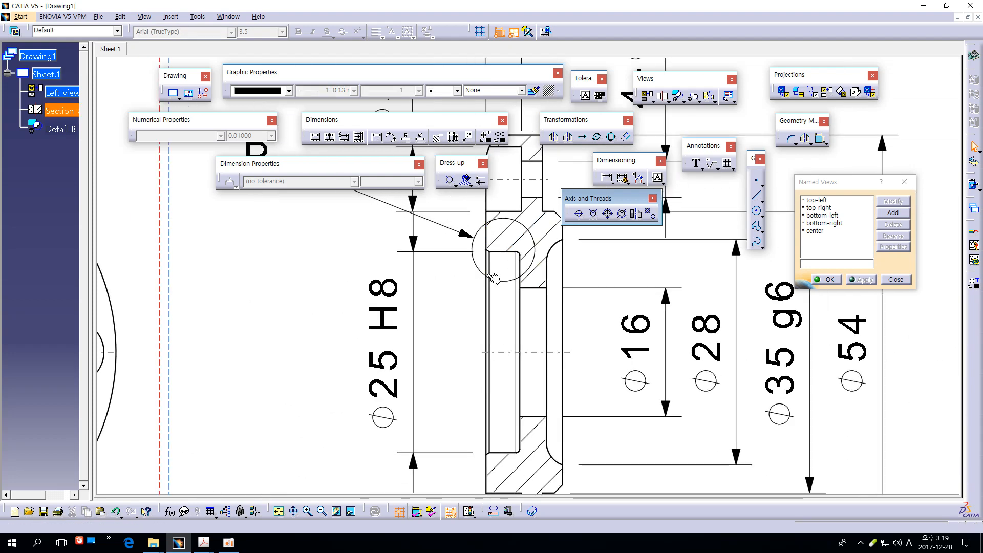
middle_click_drag(467, 320, 467, 395)
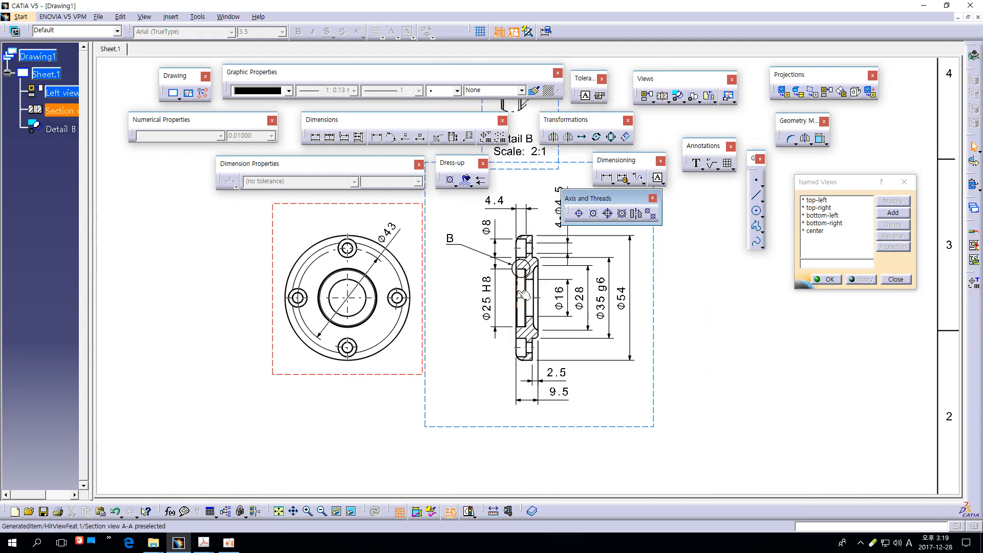
- Move the Detail B name and scale label from beneath the detail view to beside it
middle_click_drag(524, 271, 488, 470)
left_click_drag(524, 325, 539, 286)
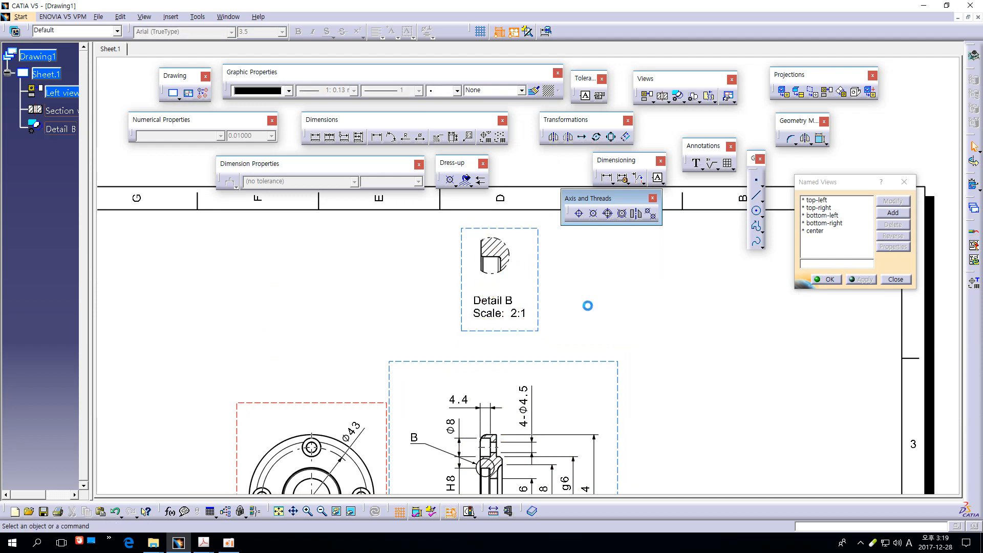
middle_click_drag(586, 311, 589, 293)
left_click(481, 329)
left_click_drag(481, 329, 473, 353)
left_click(582, 303)
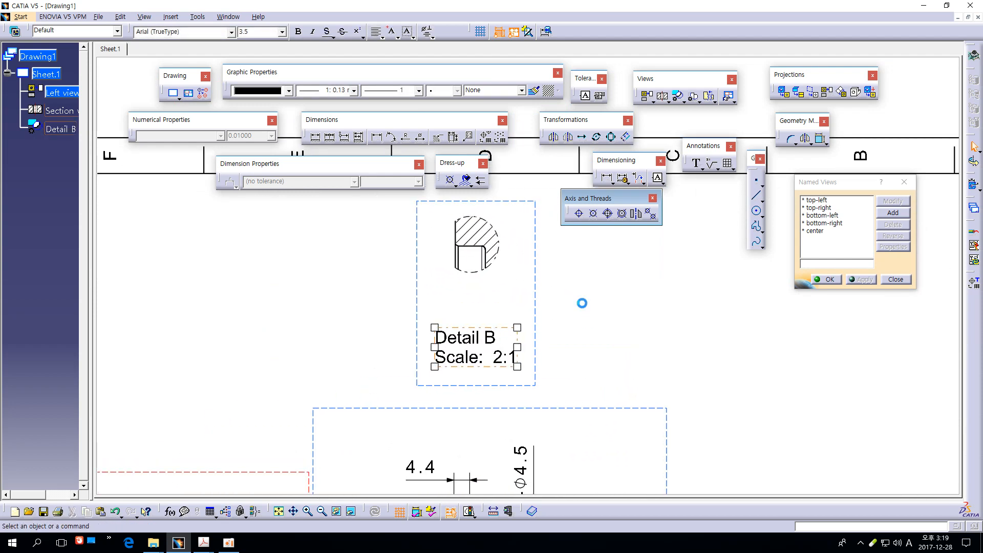
middle_click_drag(574, 330, 579, 334)
left_click(498, 348)
left_click_drag(499, 348, 653, 249)
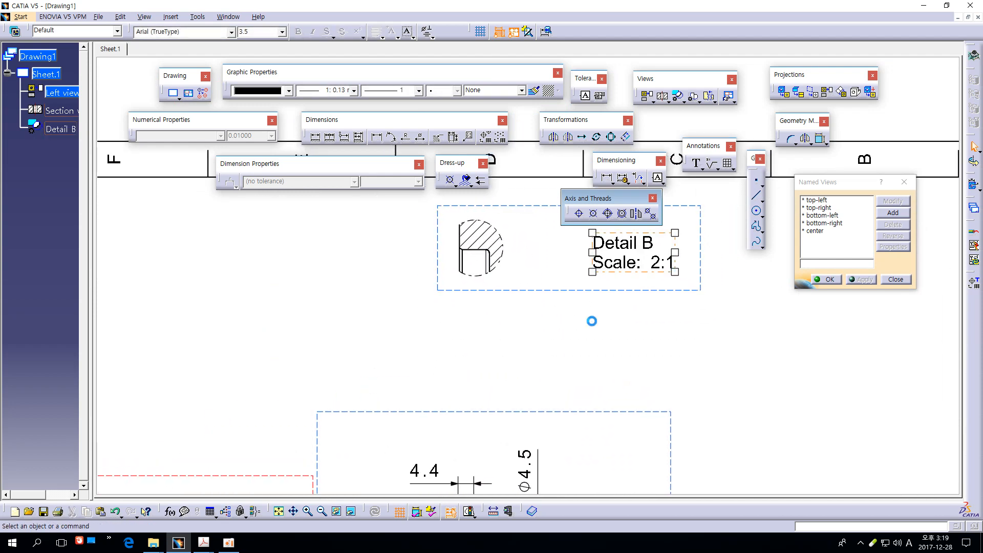
- Dimension the bore diameter in Detail B as a half dimension beside the view, with its text along the lower part of the line
left_click(591, 322)
middle_click_drag(565, 340, 603, 329)
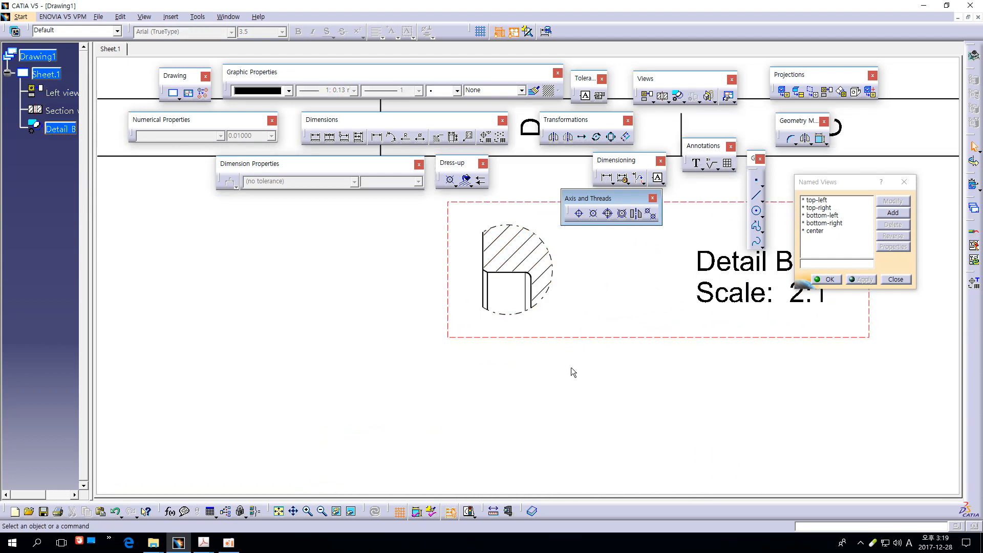
mouse_move(570, 367)
middle_mouse_down("ctrl")
mouse_move(542, 368)
mouse_move(549, 333)
mouse_move(570, 322)
middle_mouse_up("ctrl")
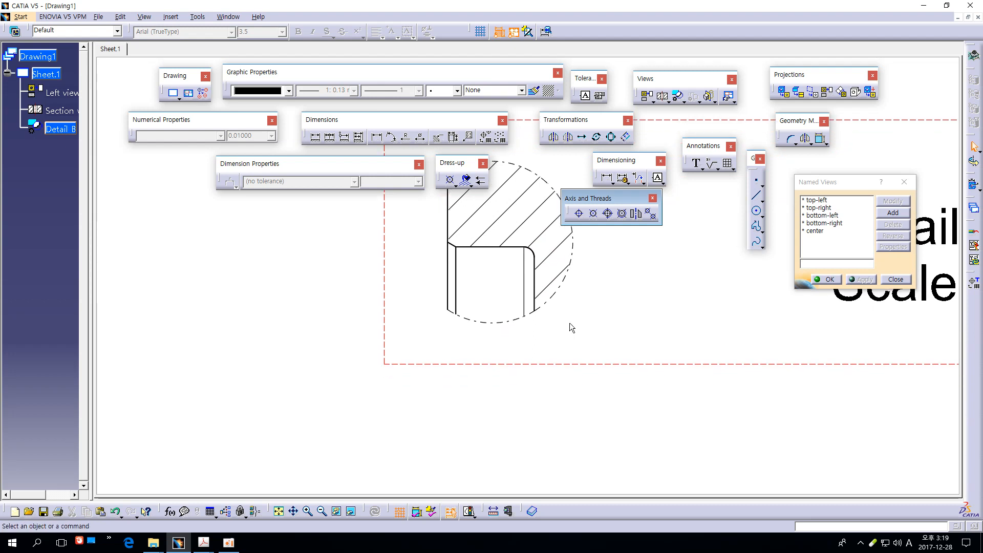
left_click(420, 141)
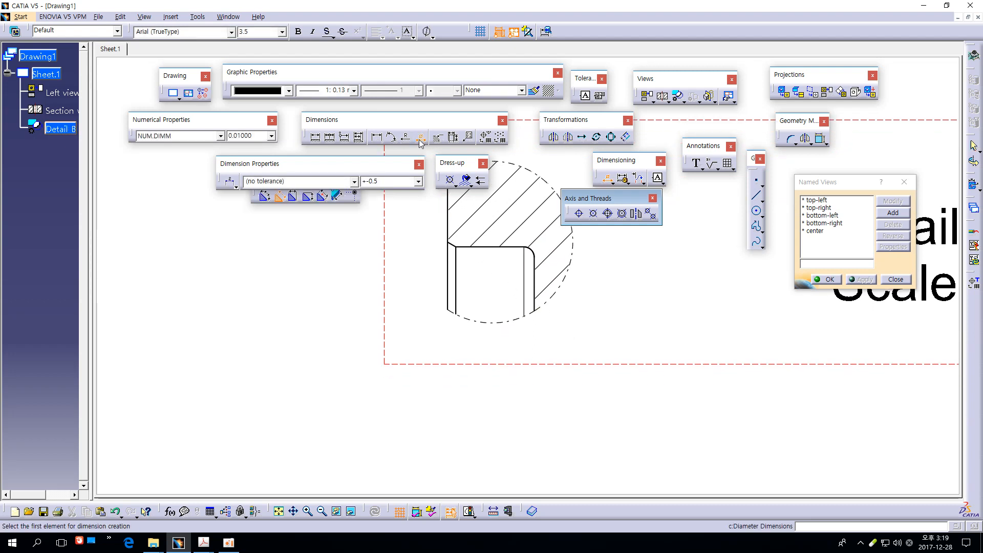
left_click(490, 251)
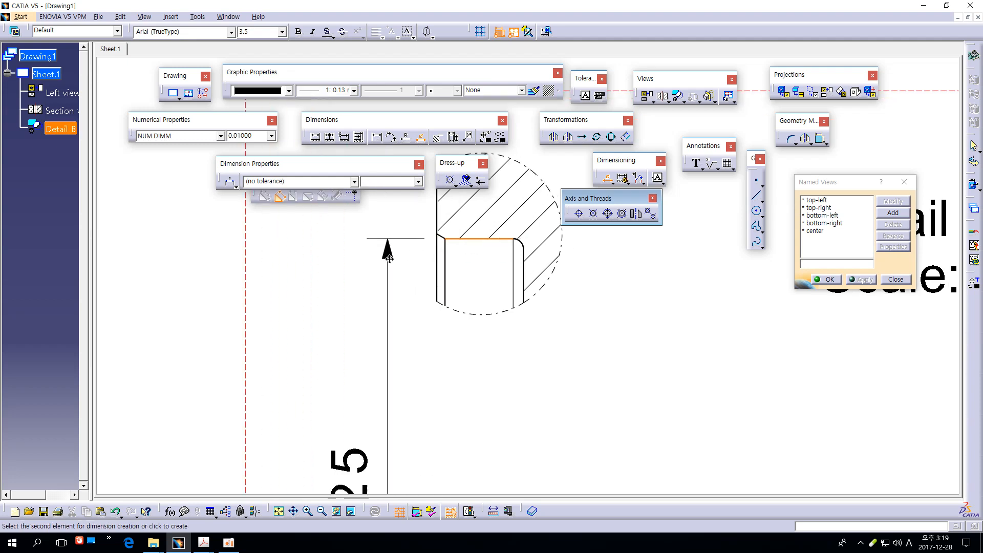
middle_click_drag(371, 310, 374, 391)
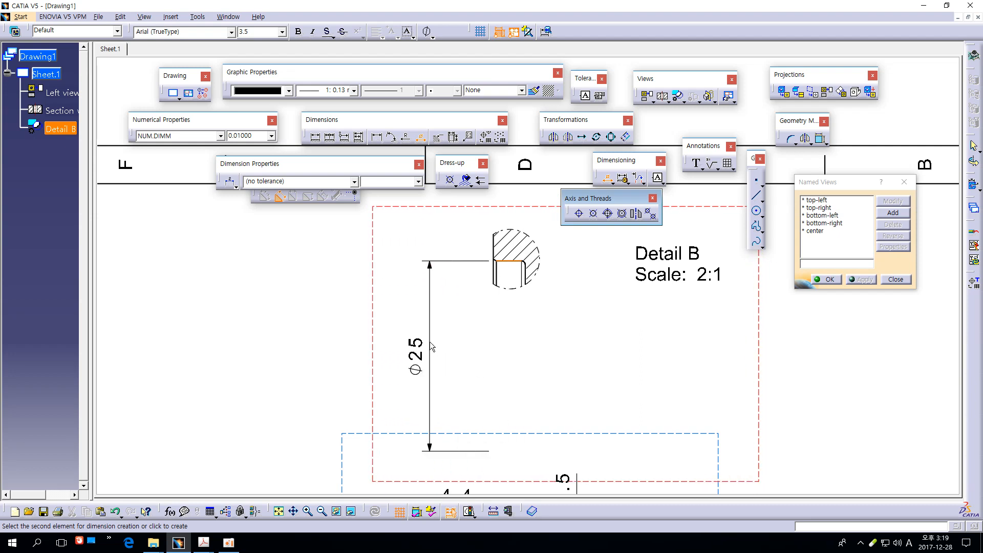
right_click(439, 331)
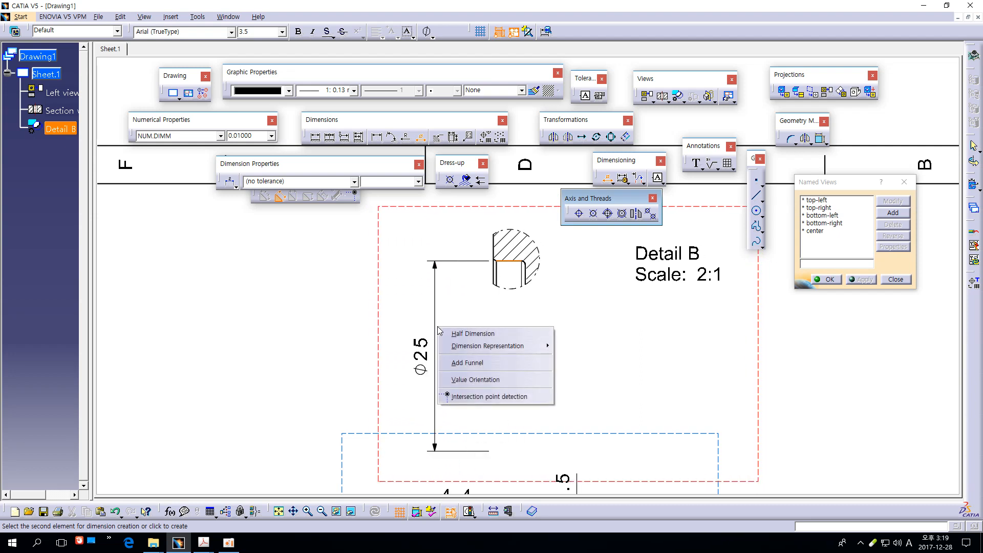
left_click(463, 339)
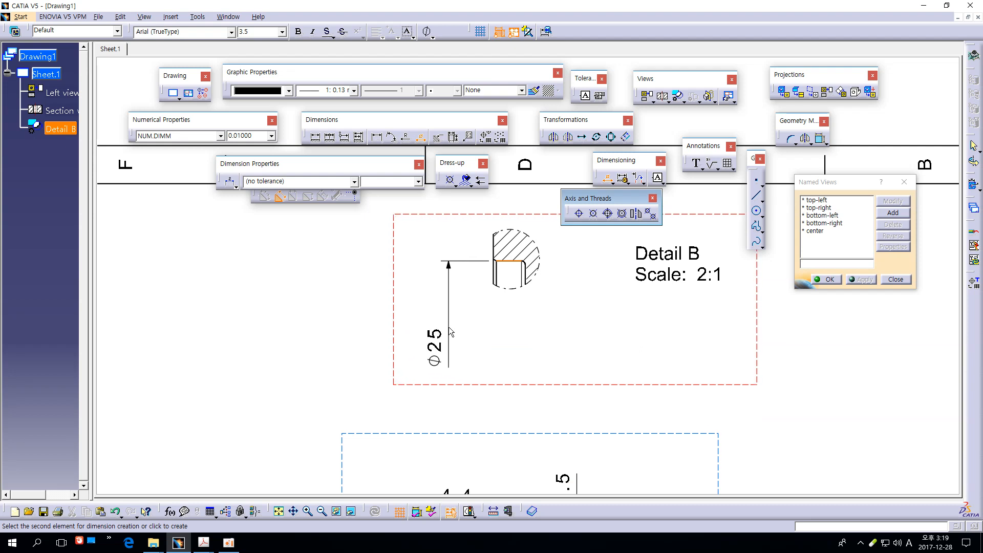
left_click(449, 322)
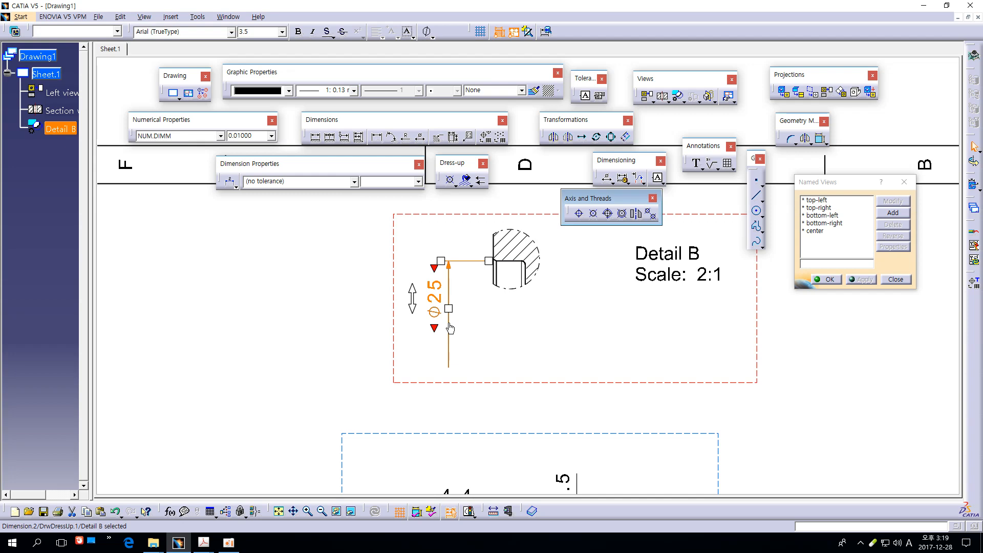
left_click_drag(414, 301, 413, 307)
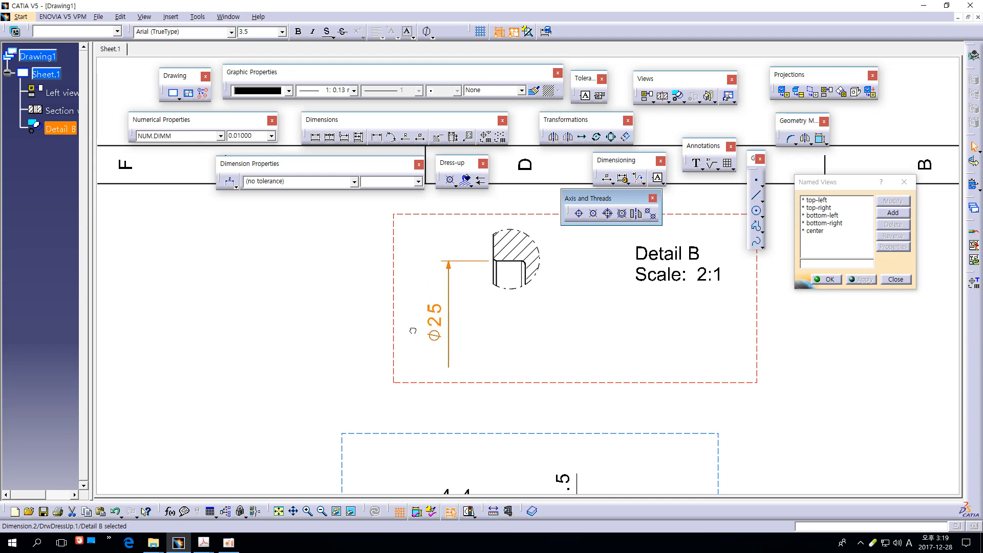
left_click(481, 325)
- Apply the TOL_ALP1 tolerance format with an H8 fit to Detail B's bore diameter dimension
middle_click_drag(488, 324, 498, 268)
mouse_move(444, 377)
middle_mouse_down()
mouse_move(487, 314)
mouse_move(486, 351)
middle_mouse_up()
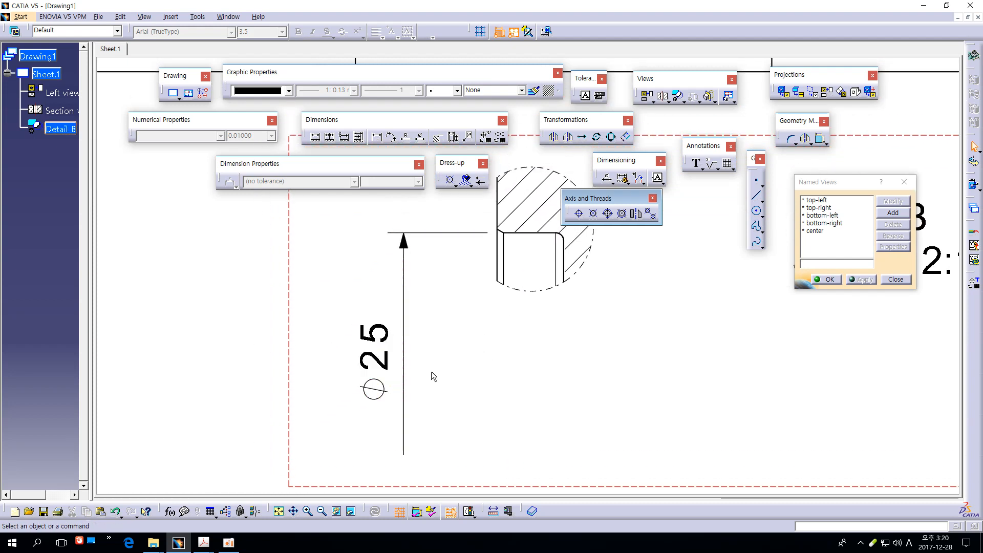
left_click(374, 341)
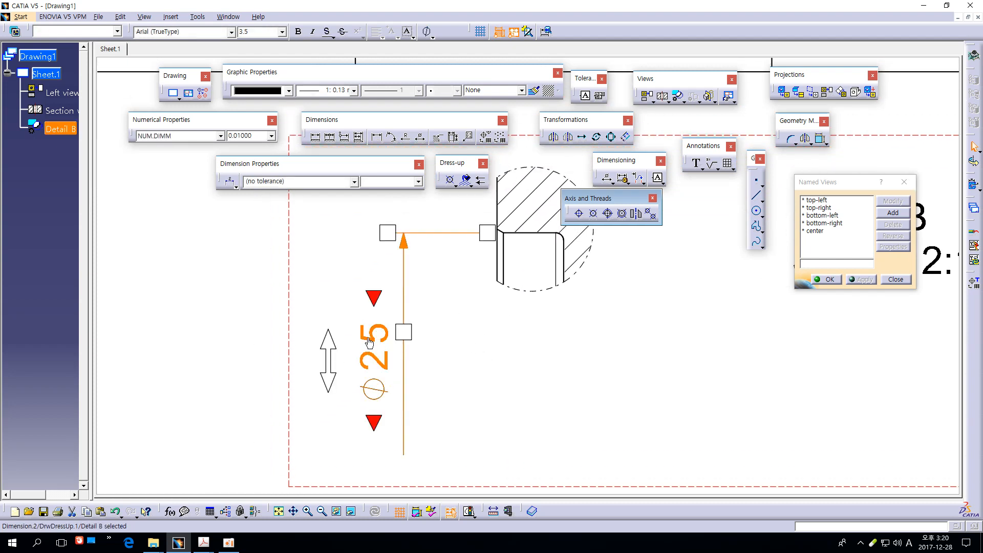
left_click(309, 182)
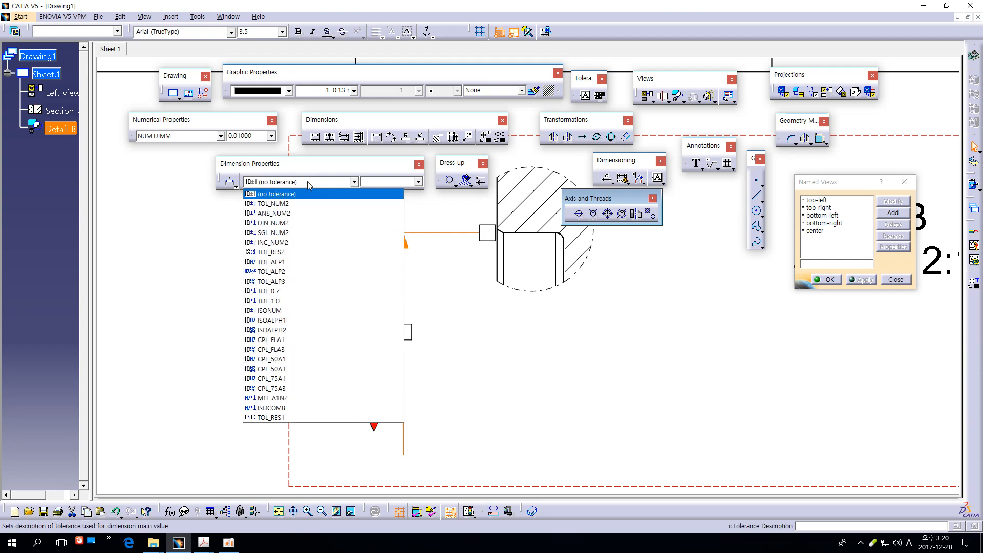
left_click(272, 262)
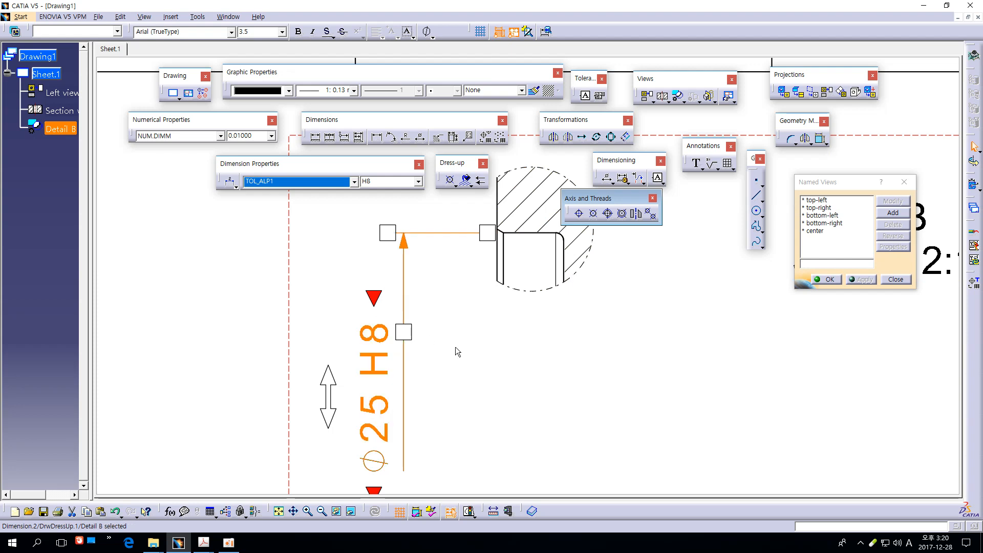
- Enclose the bore diameter dimension's text in parentheses by adding "(" before it and ")" after it
middle_click_drag(484, 353, 504, 275)
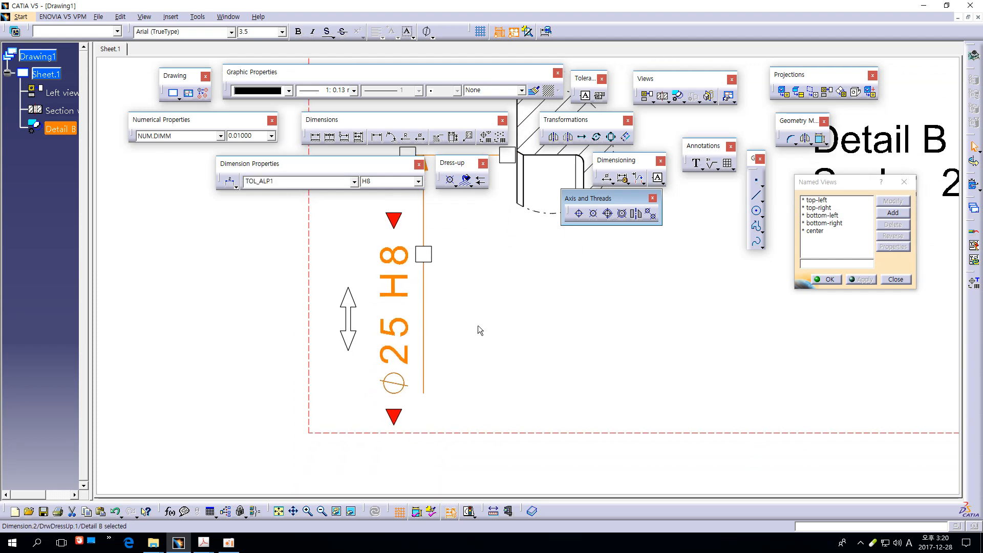
left_click(377, 261)
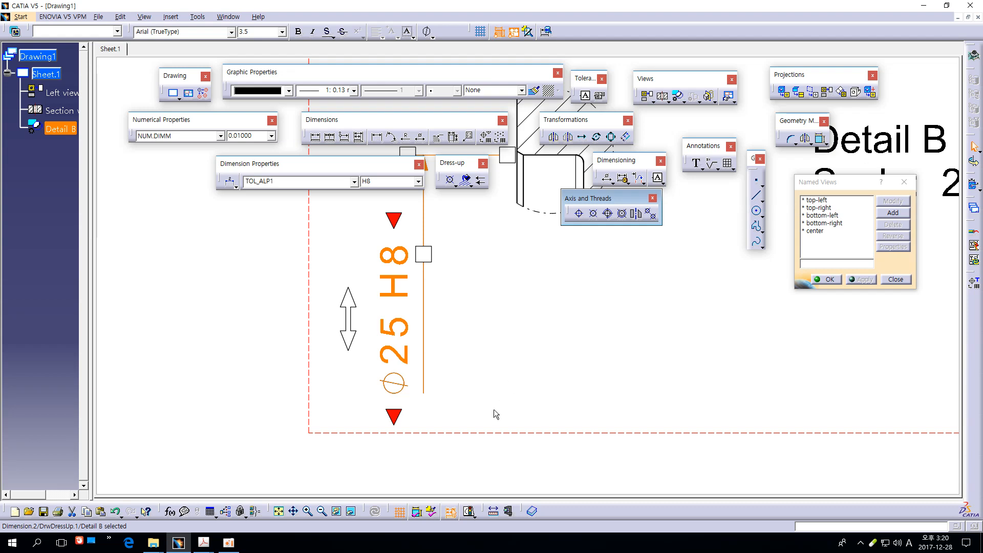
left_click(396, 418)
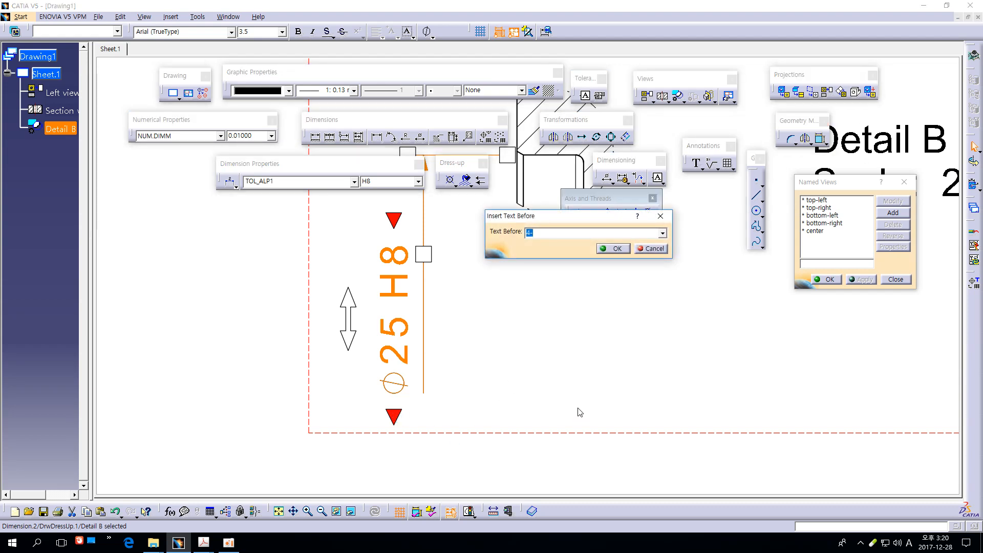
type("(")
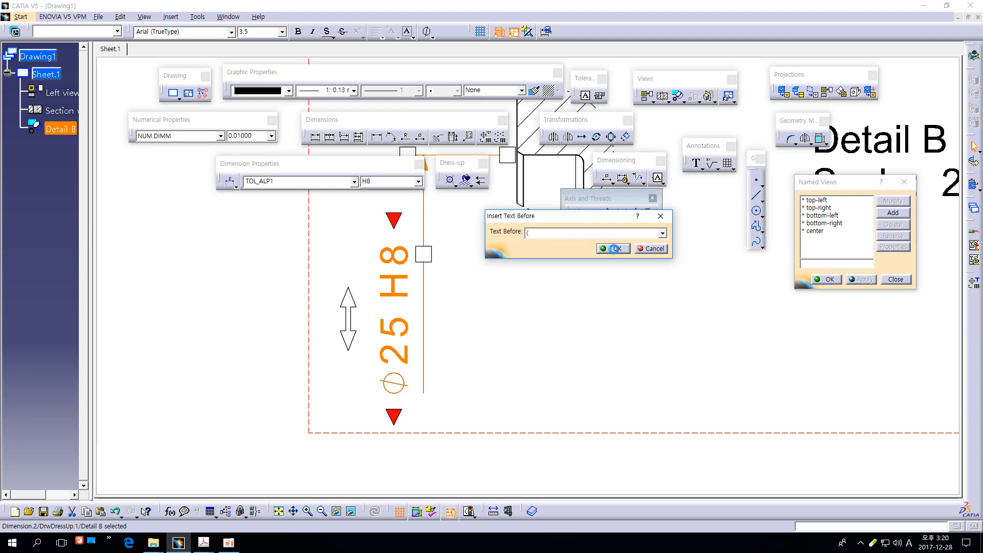
left_click(614, 249)
left_click(390, 255)
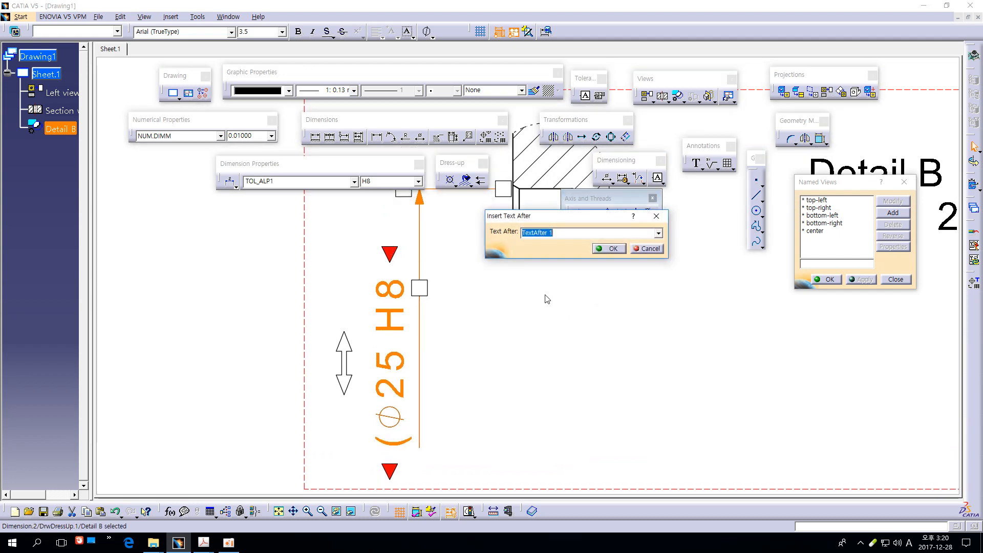
type(")")
left_click(611, 249)
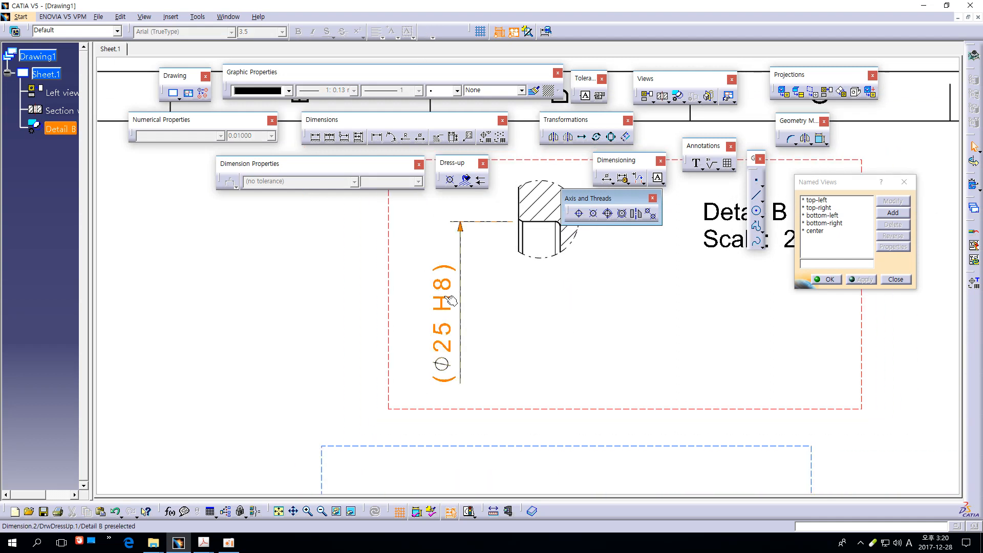
- Shift the bore diameter dimension's text along its line, closer to the arrowhead
left_click(450, 301)
left_click_drag(418, 316, 414, 292)
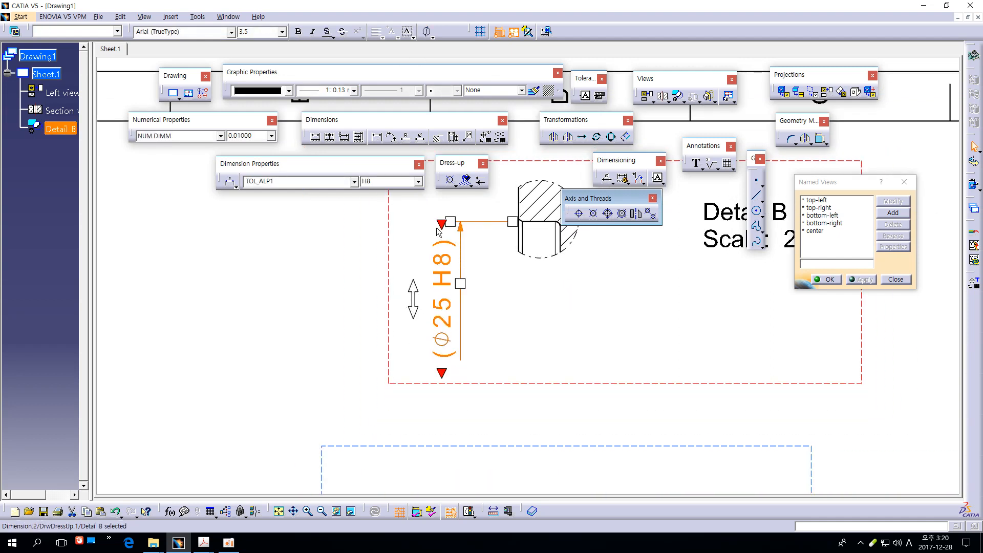
left_click(547, 340)
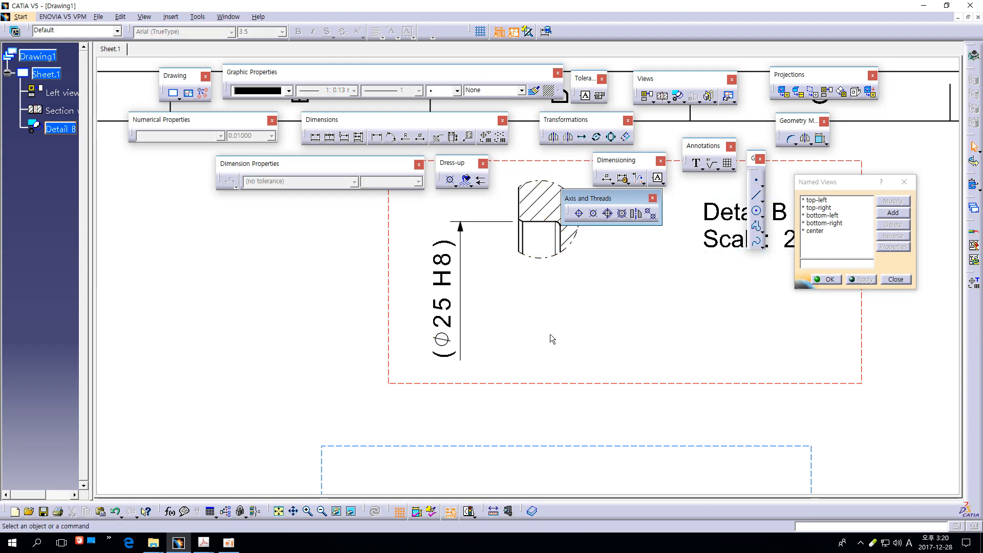
- Reposition Detail B slightly farther from the sheet border and move its name and scale label closer to the detail geometry
middle_click_drag(558, 327, 560, 349, "ctrl")
middle_click_drag(570, 312, 567, 359)
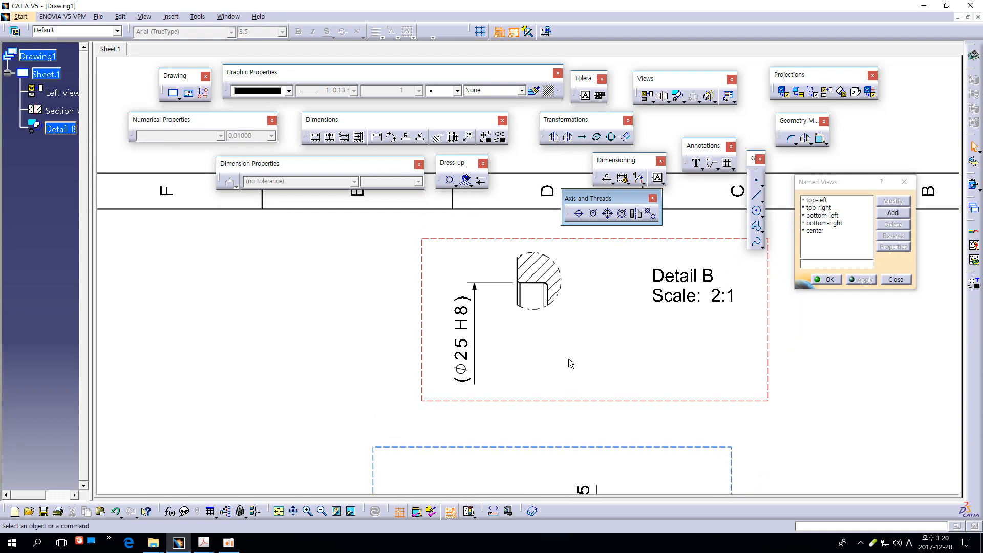
left_click_drag(585, 239, 570, 261)
left_click_drag(656, 318, 620, 352)
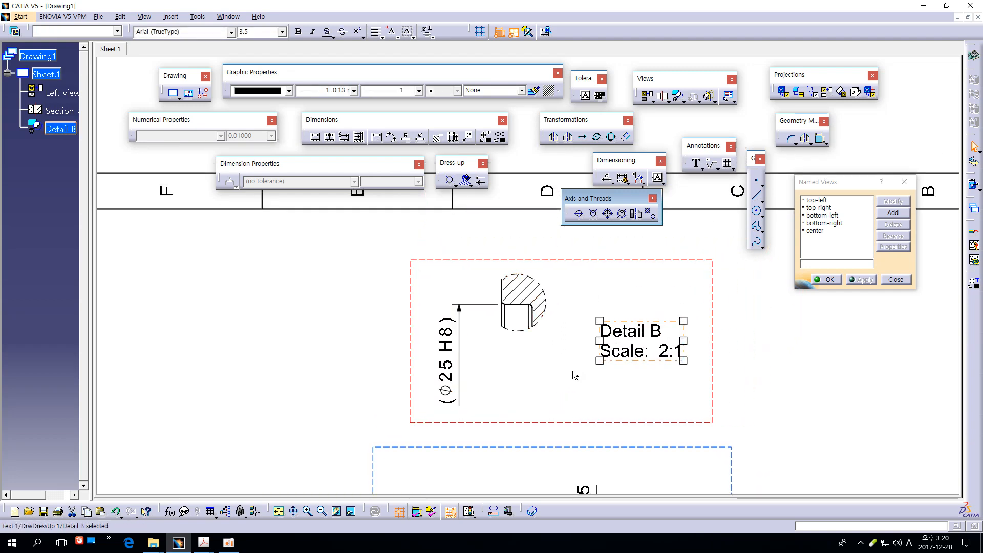
left_click(573, 378)
- Dimension the recess width in Detail B from the end face to the inner shoulder face, turning off Half Dimension and placing it beneath the detail
mouse_move(556, 406)
middle_mouse_down("ctrl")
mouse_move(558, 363)
mouse_move(579, 368)
mouse_move(563, 389)
mouse_move(536, 302)
middle_mouse_up("ctrl")
left_click(476, 296)
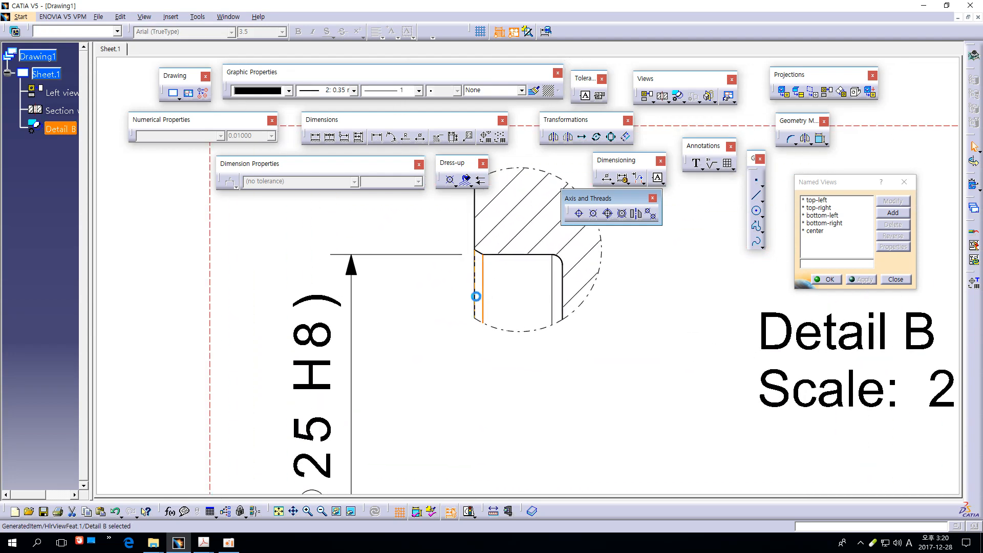
left_click(453, 274)
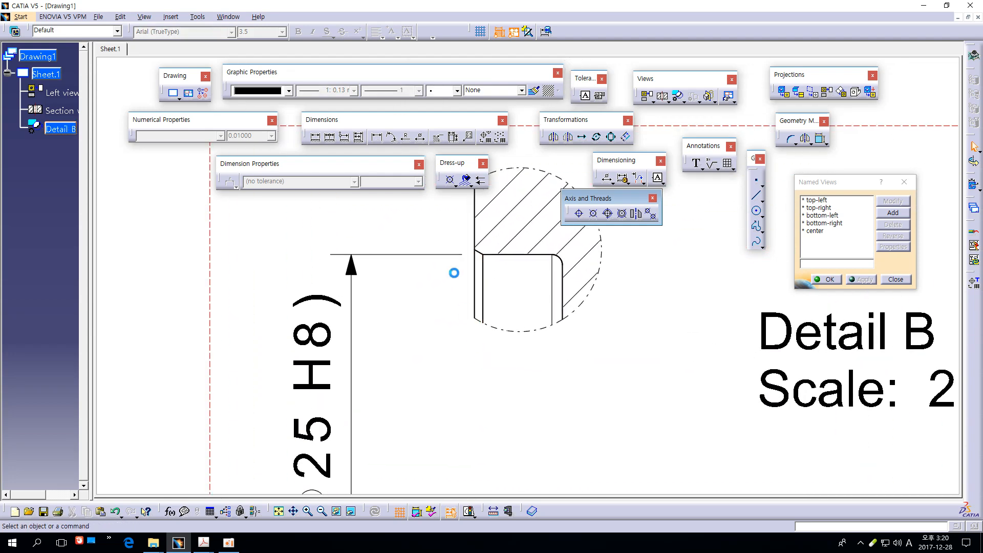
left_click(377, 137)
left_click(475, 287)
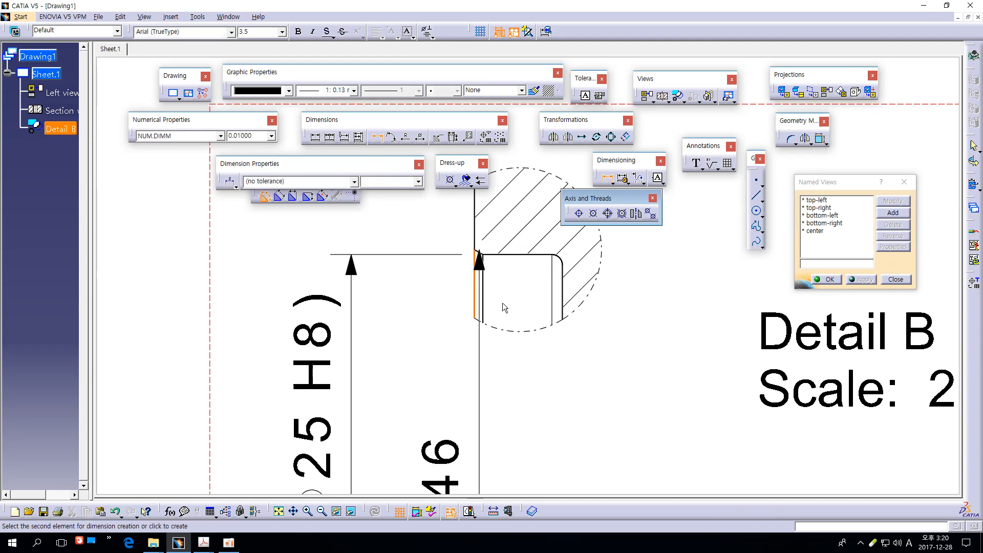
left_click(563, 303)
middle_click_drag(539, 319, 539, 331, "ctrl")
middle_click_drag(523, 426, 504, 232)
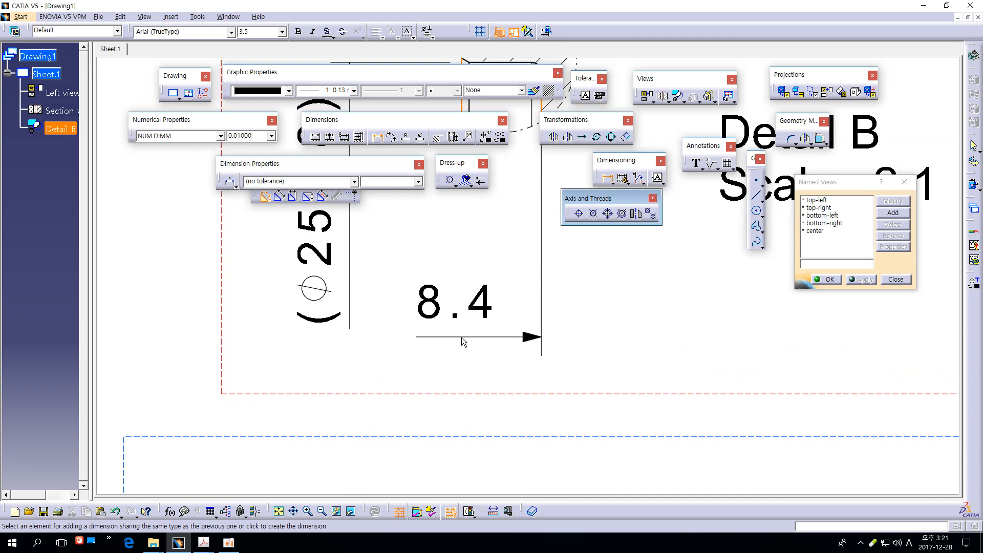
right_click(462, 337)
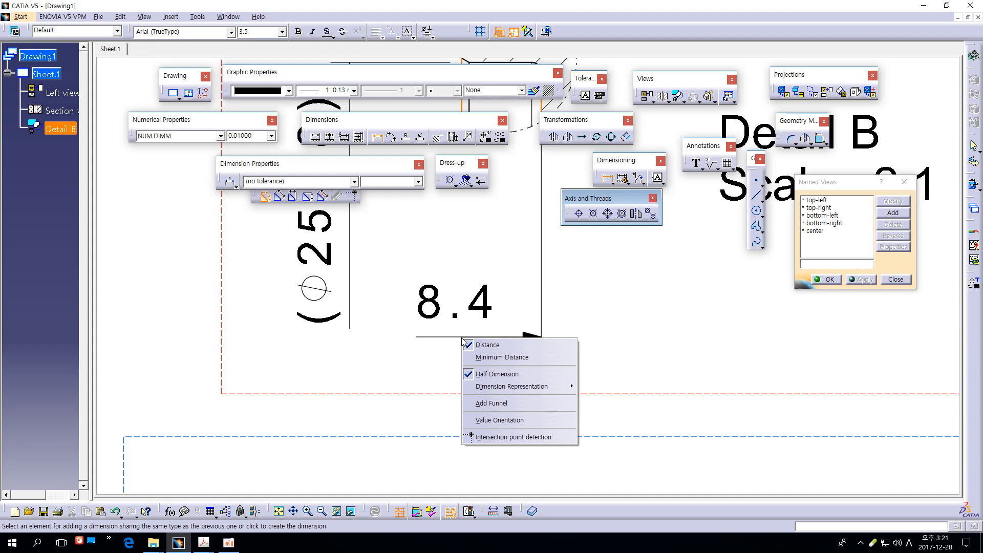
left_click(470, 373)
left_click(456, 274)
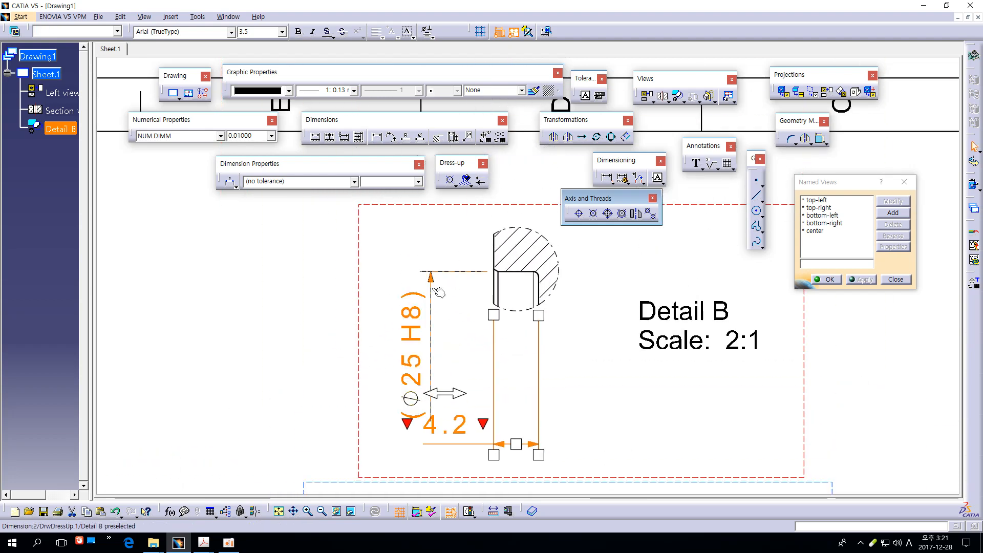
- Move the bore diameter dimension farther out from Detail B and bring the recess width dimension closer beneath the detail
left_click(410, 288)
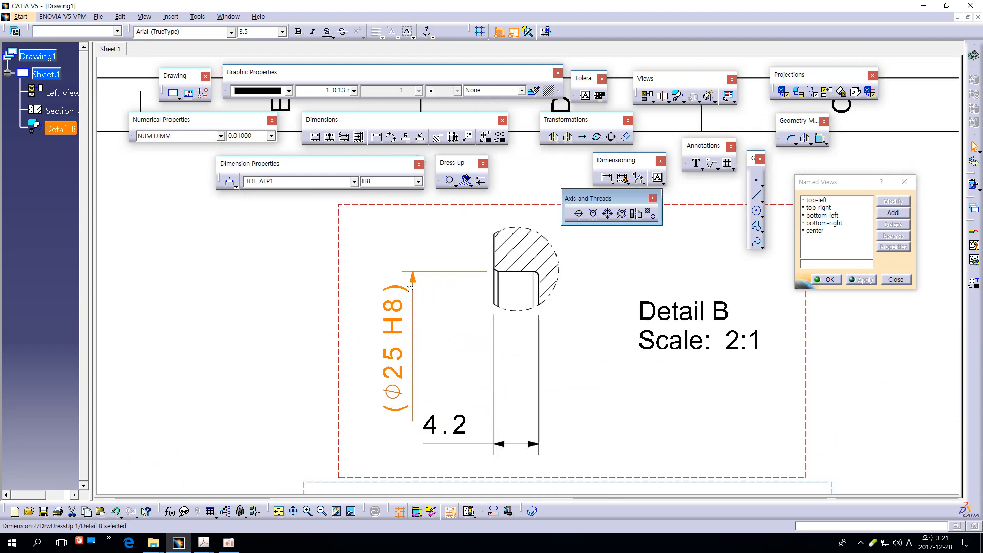
left_click_drag(409, 288, 366, 288)
left_click(468, 334)
middle_click_drag(604, 396, 606, 318)
left_click_drag(514, 419, 507, 388)
left_click(635, 352)
- Dimension the chamfer's axial length in Detail B from the end face to the chamfer edge, placing it above the recess width dimension
mouse_move(629, 344)
middle_mouse_down()
mouse_move(563, 347)
mouse_move(562, 374)
middle_mouse_up()
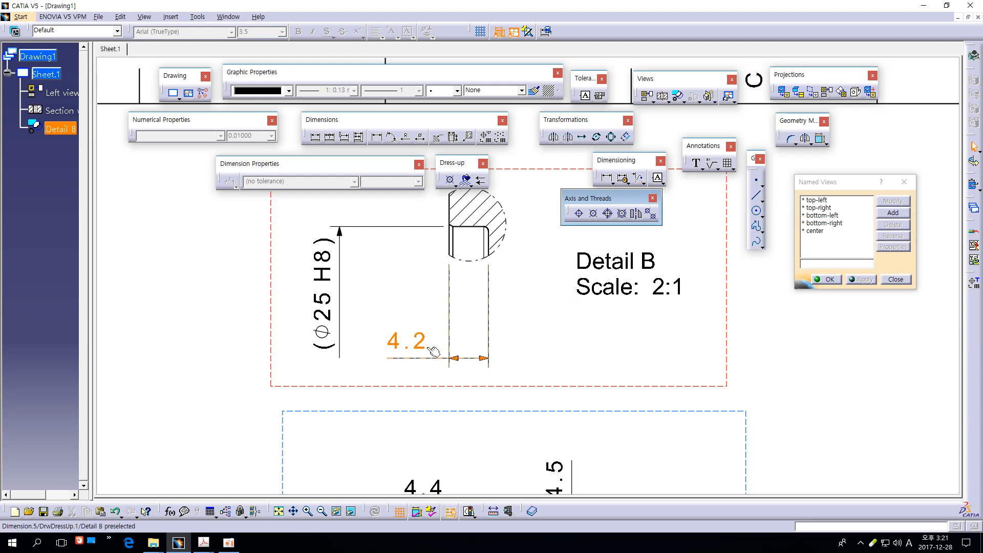
mouse_move(563, 400)
middle_mouse_down()
mouse_move(615, 417)
mouse_move(643, 367)
mouse_move(593, 192)
middle_mouse_up()
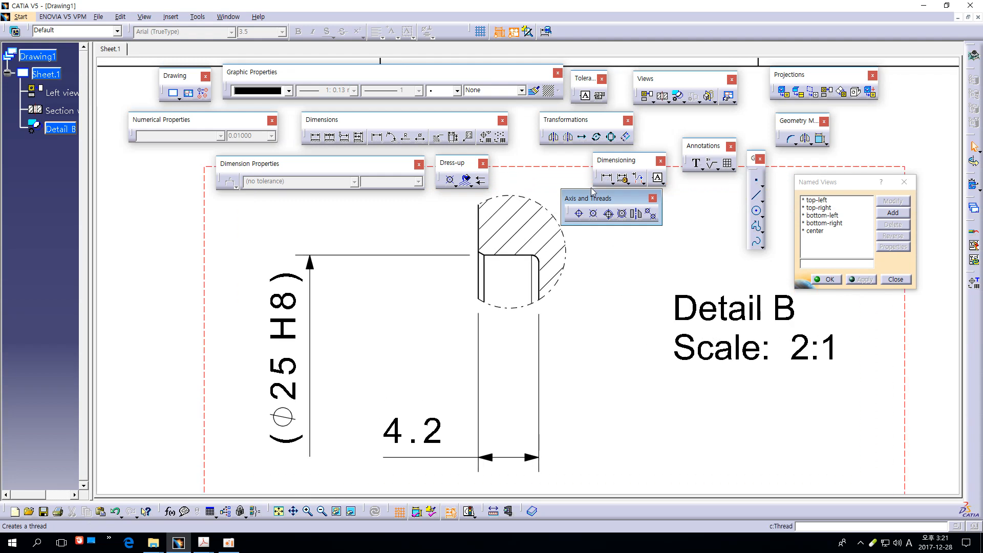
left_click(378, 137)
middle_click_drag(421, 305, 415, 265, "ctrl")
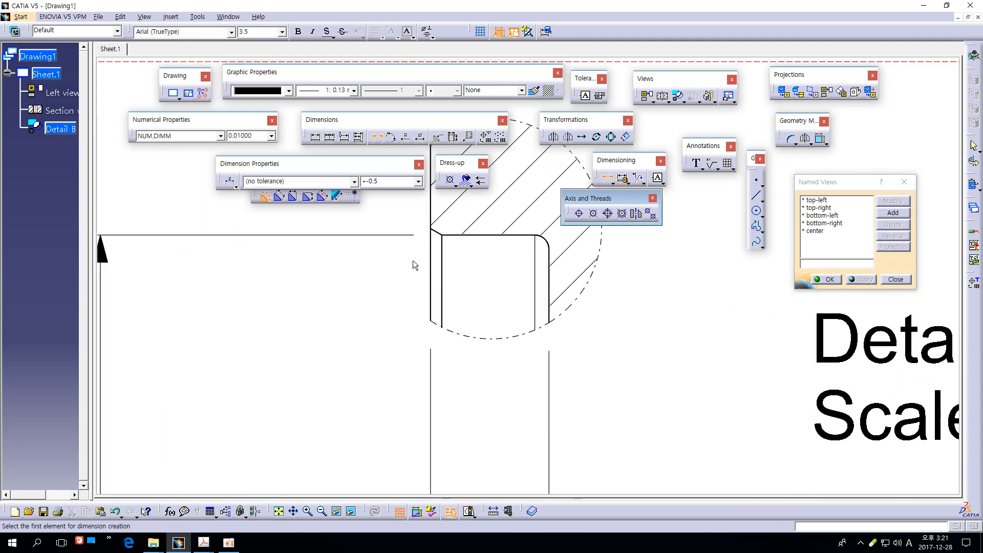
left_click(437, 281)
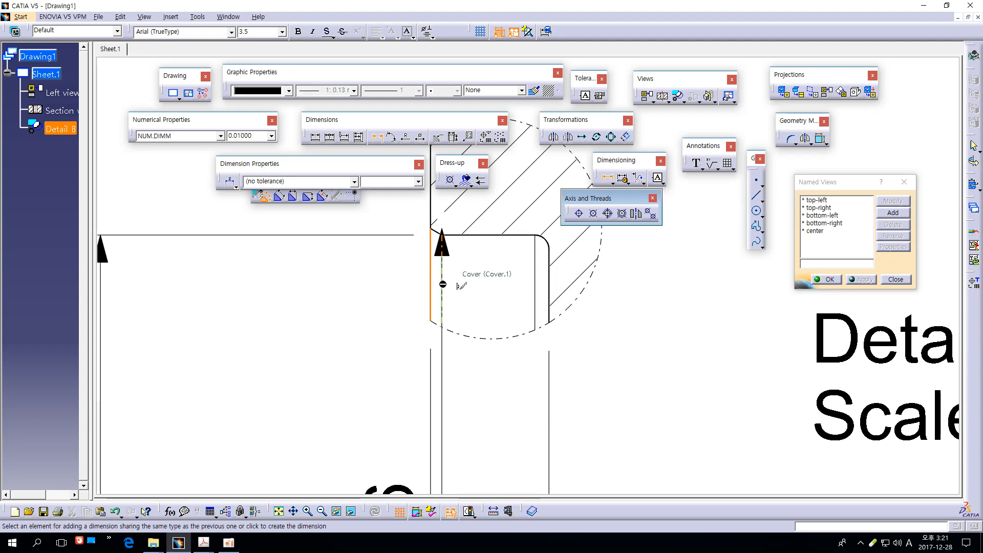
left_click(443, 285)
middle_click_drag(303, 329, 368, 363, "ctrl")
middle_click_drag(349, 398, 374, 318)
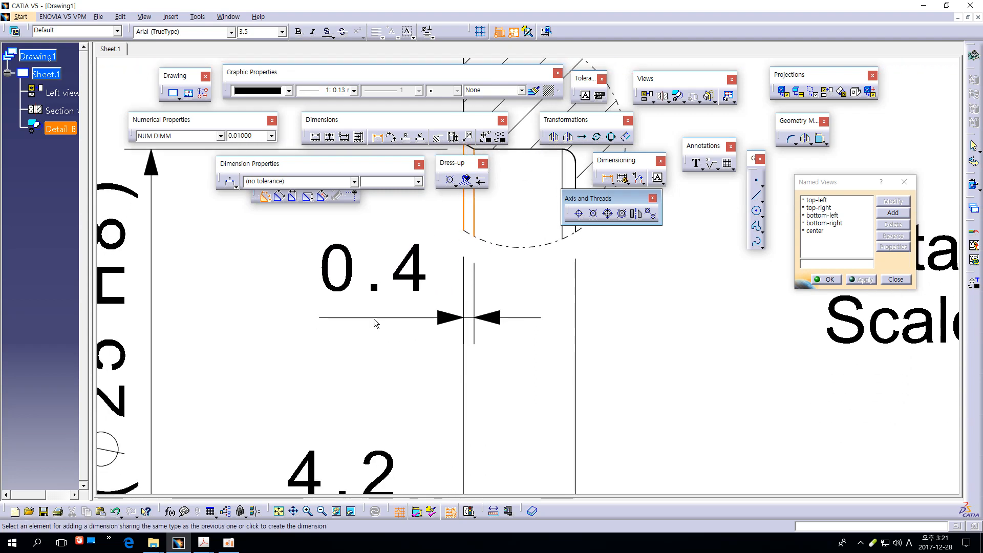
left_click(340, 364)
left_click(533, 315)
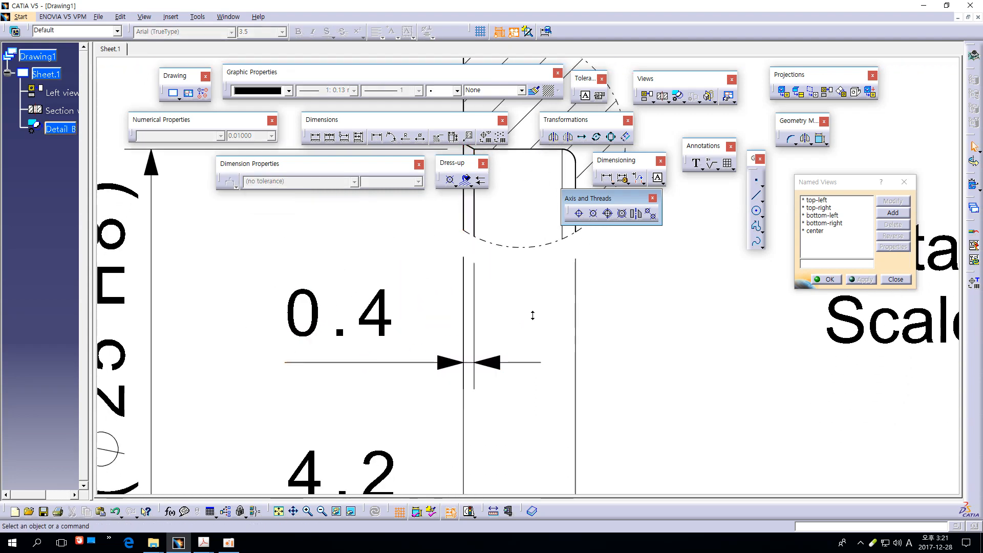
- Dimension the chamfer's angle against the bore line in Detail B using Angle Sector 4, placing its arc just above the bore diameter's arrowhead
mouse_move(533, 316)
middle_mouse_down("ctrl")
mouse_move(635, 351)
mouse_move(643, 319)
middle_mouse_up("ctrl")
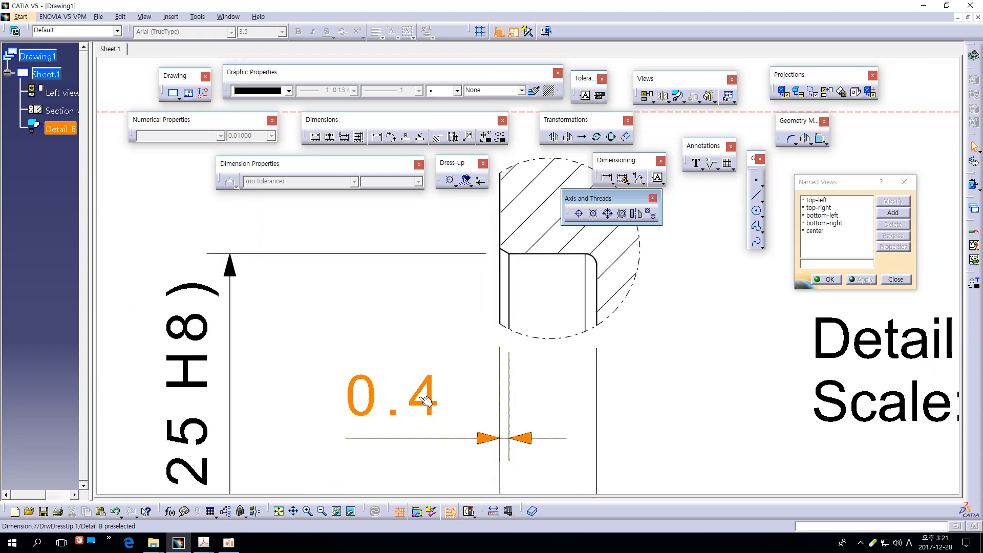
middle_click_drag(421, 330, 427, 366)
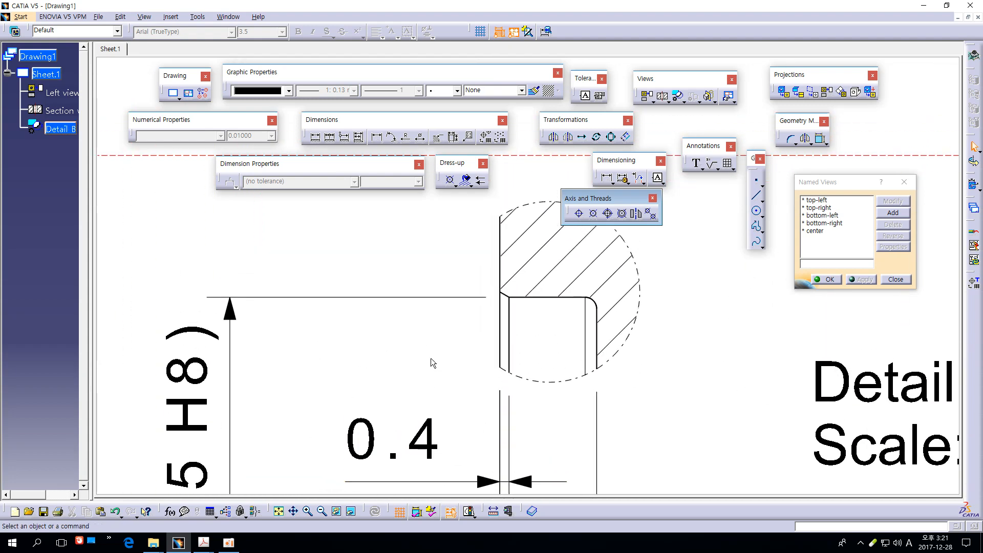
left_click(392, 138)
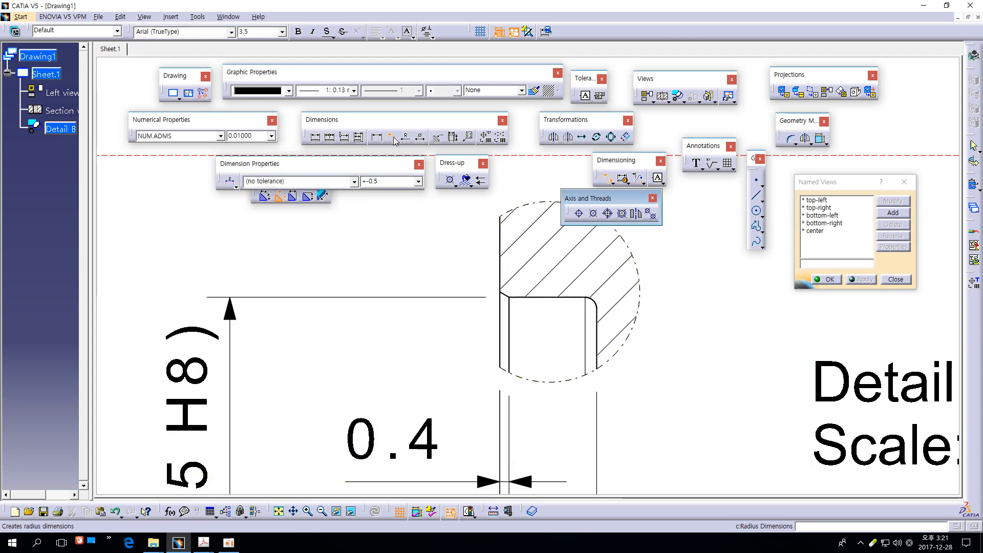
middle_click_drag(487, 338, 501, 276, "ctrl")
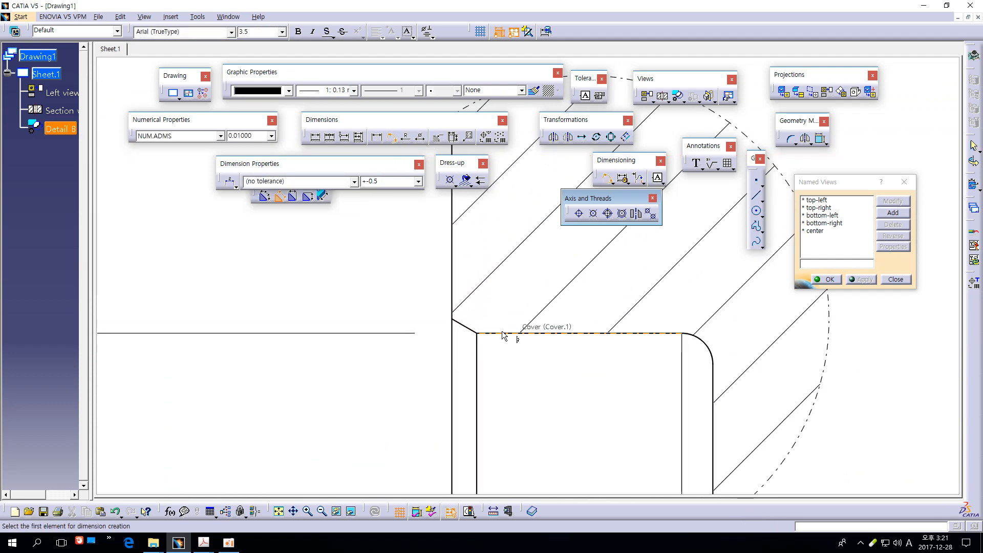
left_click(472, 329)
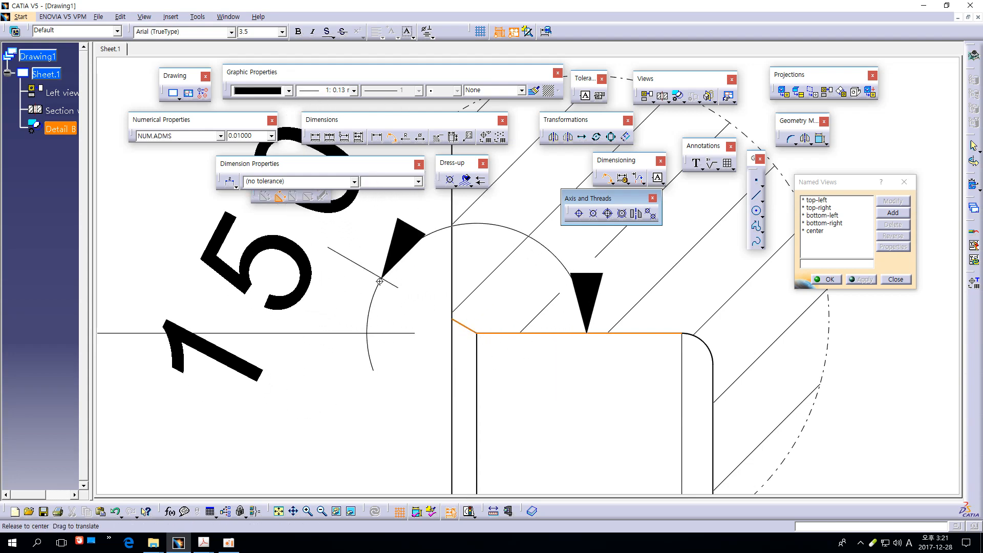
middle_click_drag(380, 281, 382, 312, "ctrl")
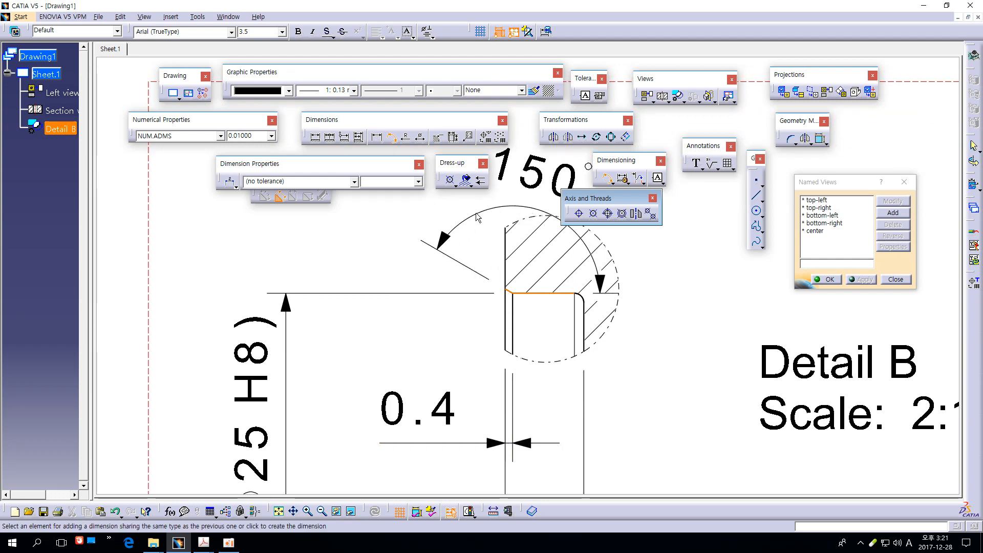
right_click(477, 216)
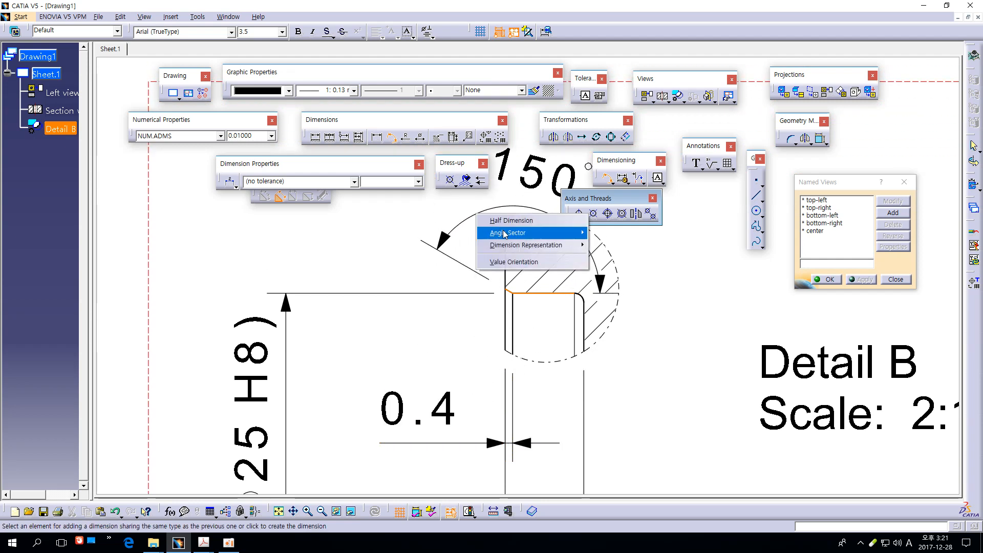
mouse_move(513, 233)
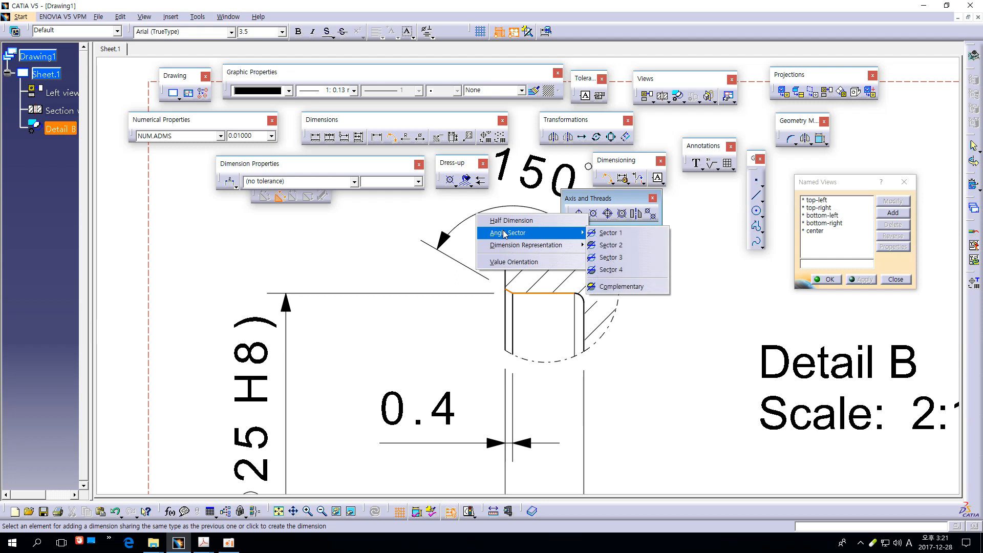
left_click(610, 270)
middle_click_drag(352, 241, 534, 302)
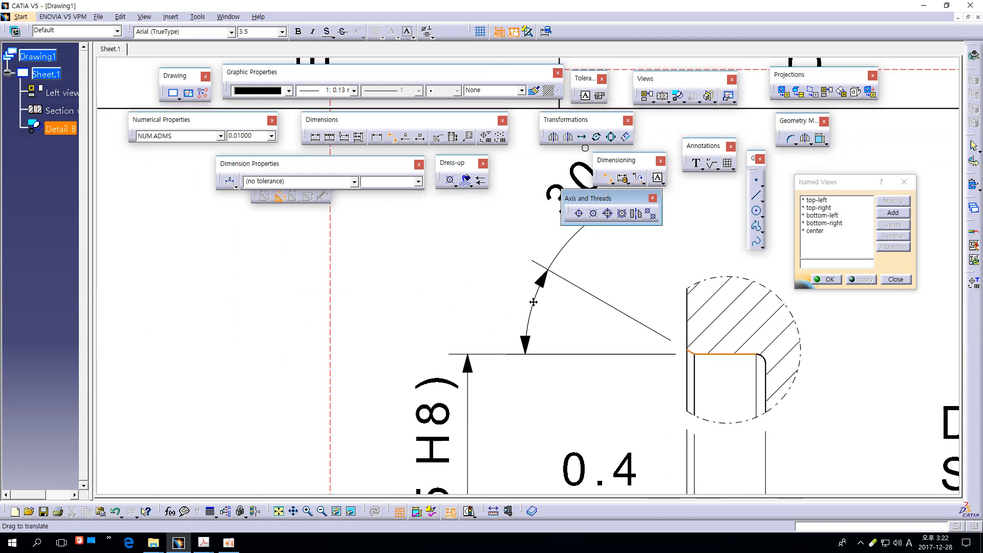
left_click_drag(534, 302, 472, 350)
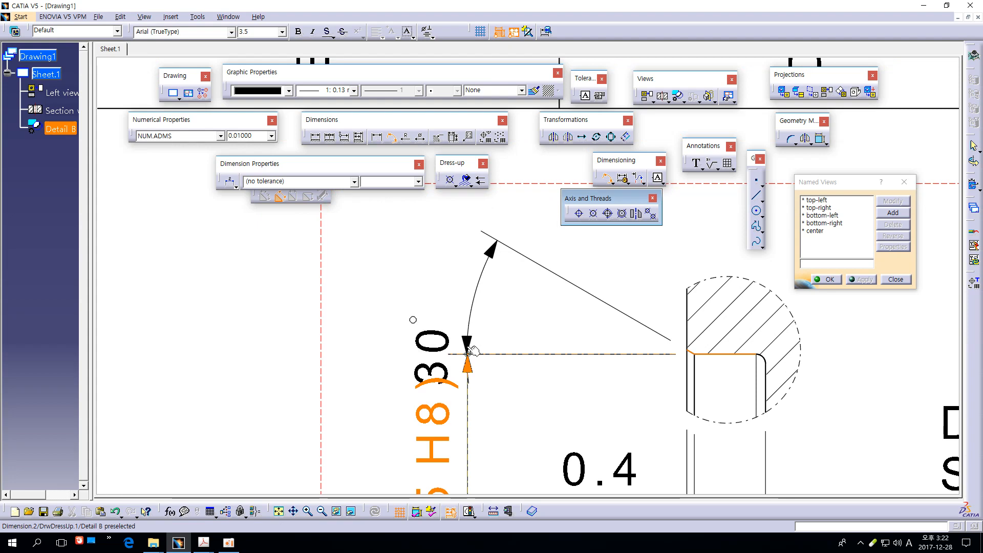
left_click(472, 351)
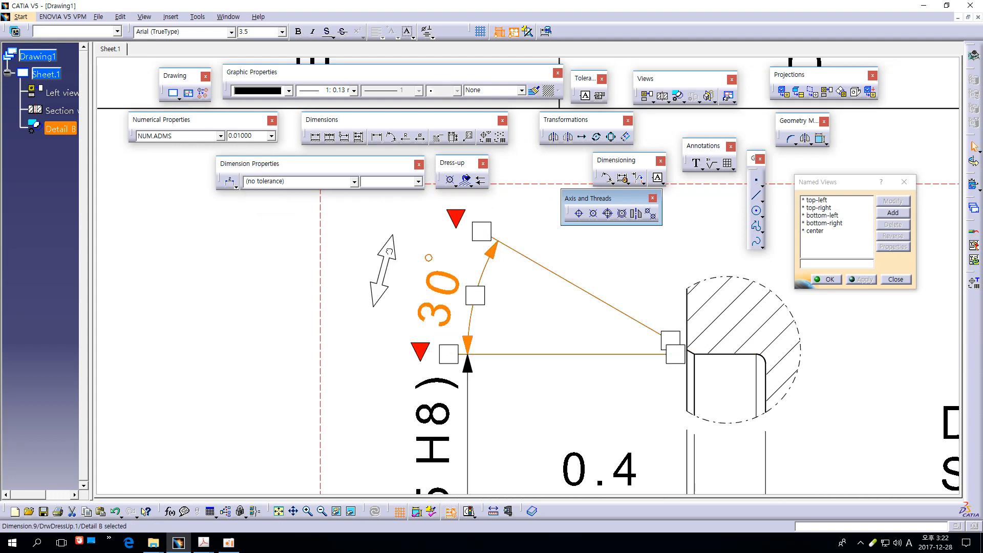
- Shift the chamfer angle's text along its arc and move the angle dimension farther out from Detail B
left_click_drag(389, 251, 391, 242)
left_click(545, 334)
middle_click_drag(573, 385, 542, 337)
left_click(538, 305)
mouse_move(710, 382)
middle_mouse_down()
mouse_move(652, 390)
mouse_move(665, 348)
middle_mouse_up()
left_click(652, 389)
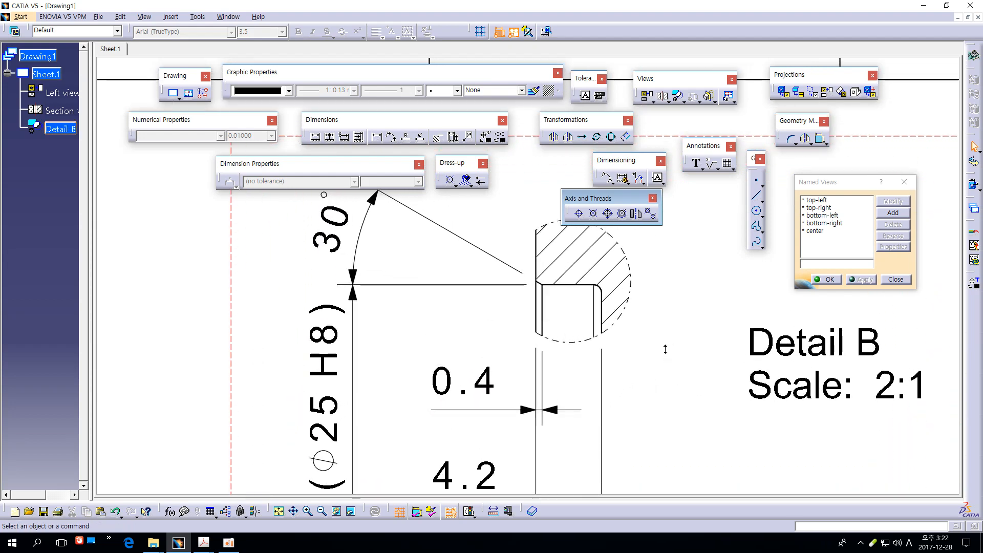
middle_click_drag(454, 338, 536, 377)
left_click(420, 262)
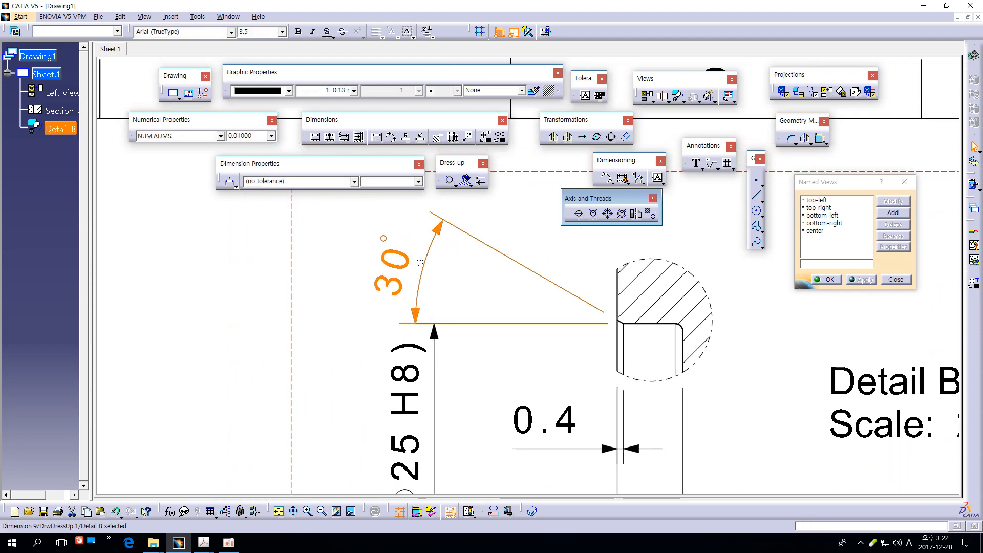
left_click_drag(420, 262, 379, 251)
left_click(450, 270)
mouse_move(509, 339)
middle_mouse_down()
mouse_move(515, 379)
mouse_move(549, 265)
middle_mouse_up()
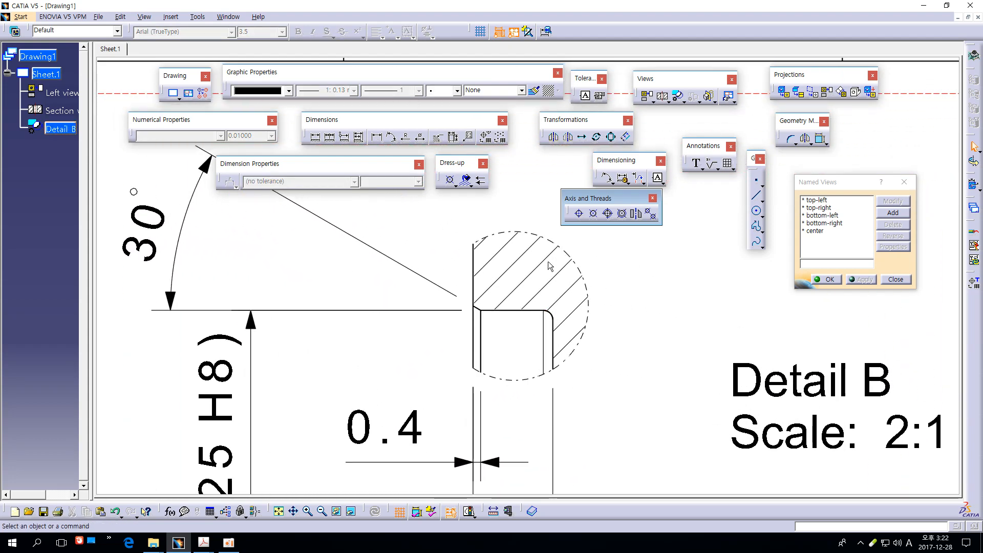
- Dimension the radius of the recess's inner corner fillet in Detail B and move its text outward beyond the detail circle
left_click(406, 137)
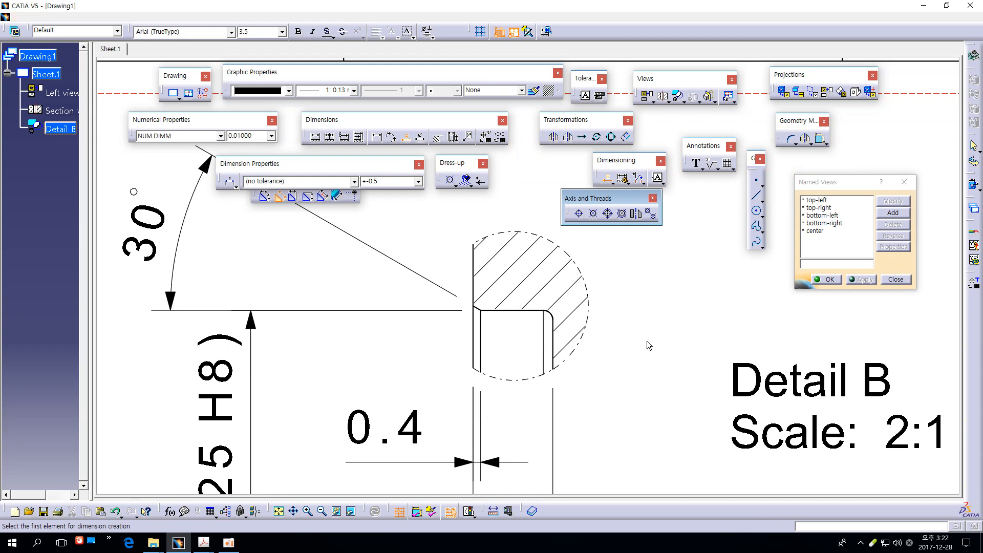
mouse_move(648, 344)
middle_mouse_down()
mouse_move(652, 293)
mouse_move(638, 336)
mouse_move(571, 318)
mouse_move(602, 336)
middle_mouse_up()
left_click(577, 329)
left_click(656, 237)
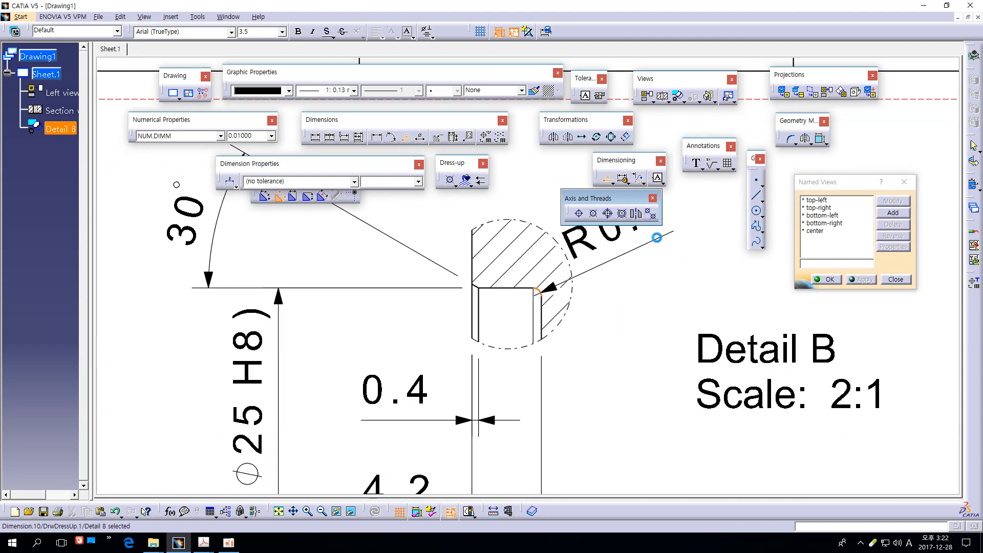
middle_click_drag(672, 287, 623, 357)
left_click_drag(571, 248, 581, 242)
left_click_drag(608, 307, 598, 284)
left_click_drag(530, 240, 551, 224)
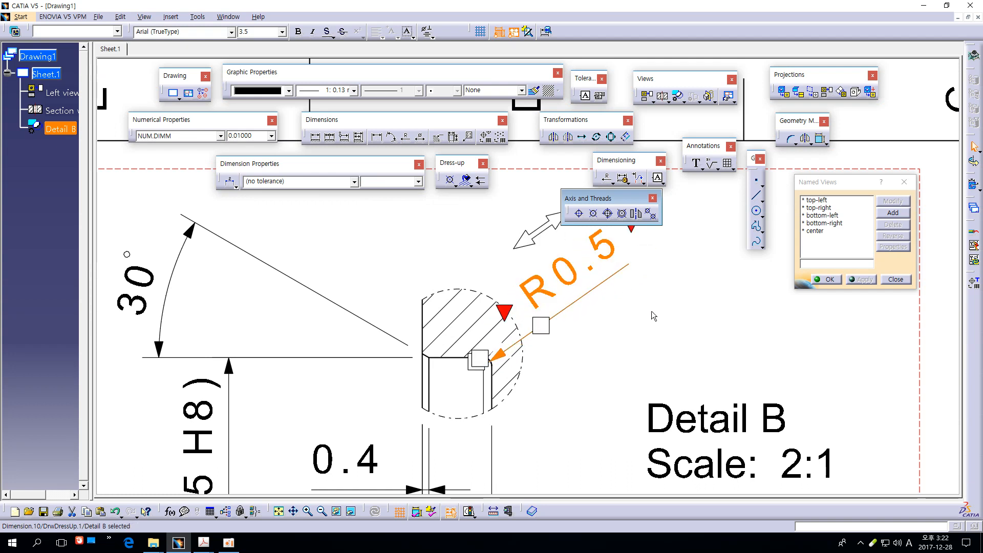
left_click(652, 313)
middle_click_drag(652, 313, 637, 379)
mouse_move(611, 414)
middle_mouse_down()
mouse_move(619, 351)
mouse_move(624, 374)
middle_mouse_up()
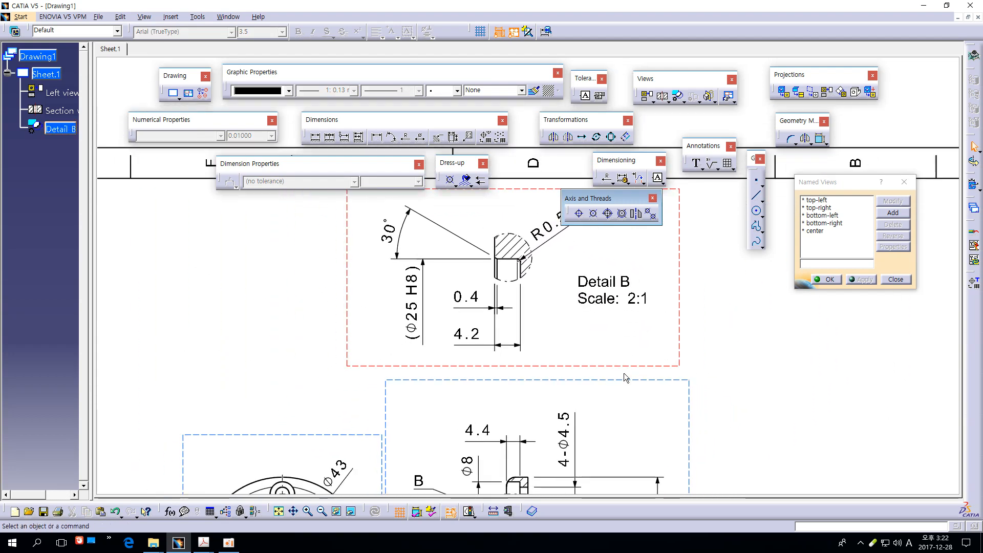
- Switch to the KS standards PDF in Acrobat and examine the oil seal housing chamfer and corner radius rules in section 38
left_click(203, 543)
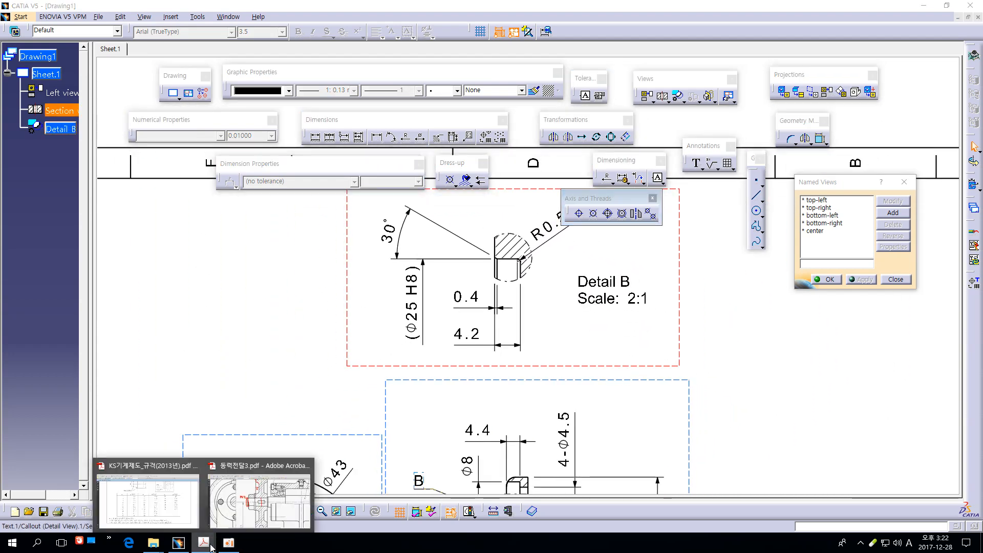
left_click(165, 501)
scroll(361, 382, "up", 2)
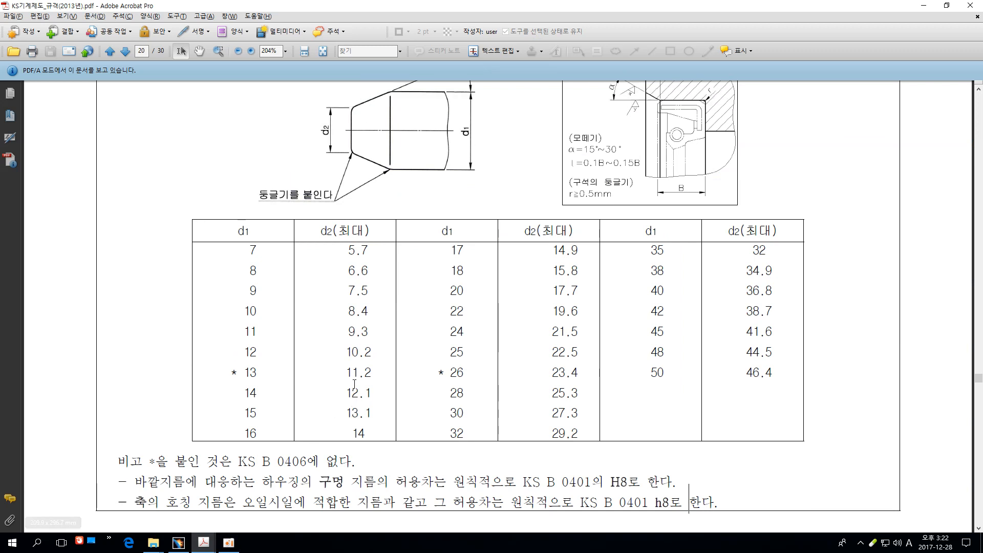
scroll(360, 382, "up", 2)
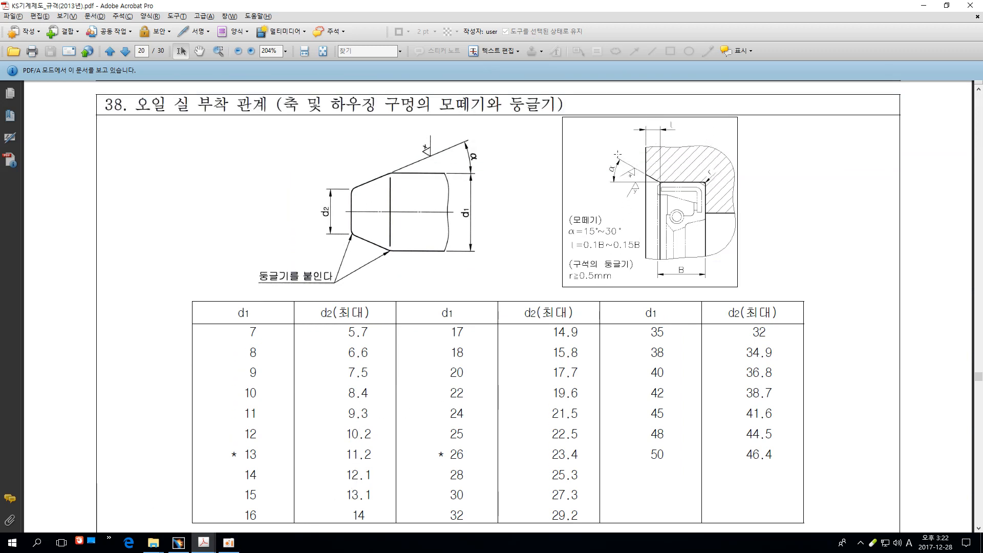
left_click_drag(600, 161, 741, 300)
left_click(849, 275)
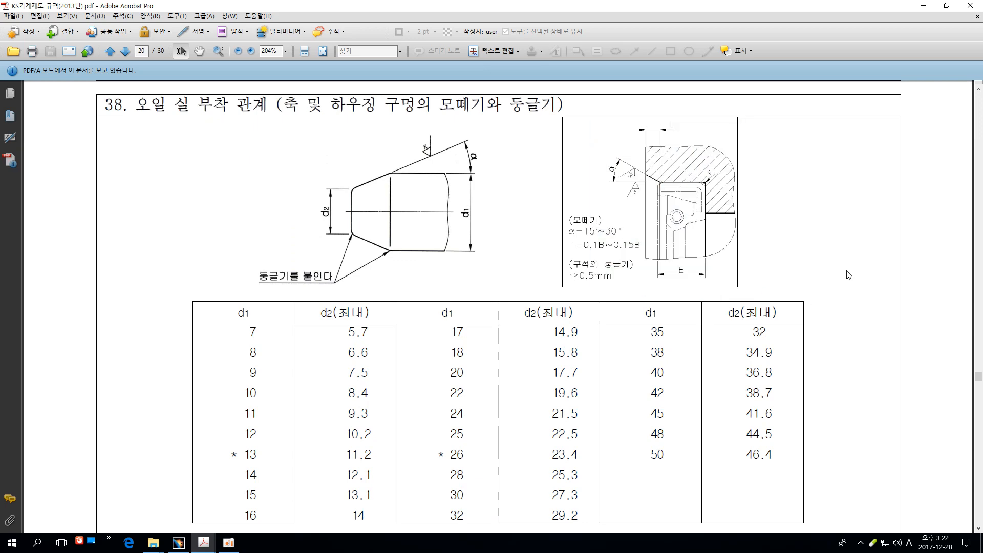
- Switch back to the CATIA drawing and examine the seal recess's end face, chamfer edge and inner shoulder in section view A-A
left_click(179, 542)
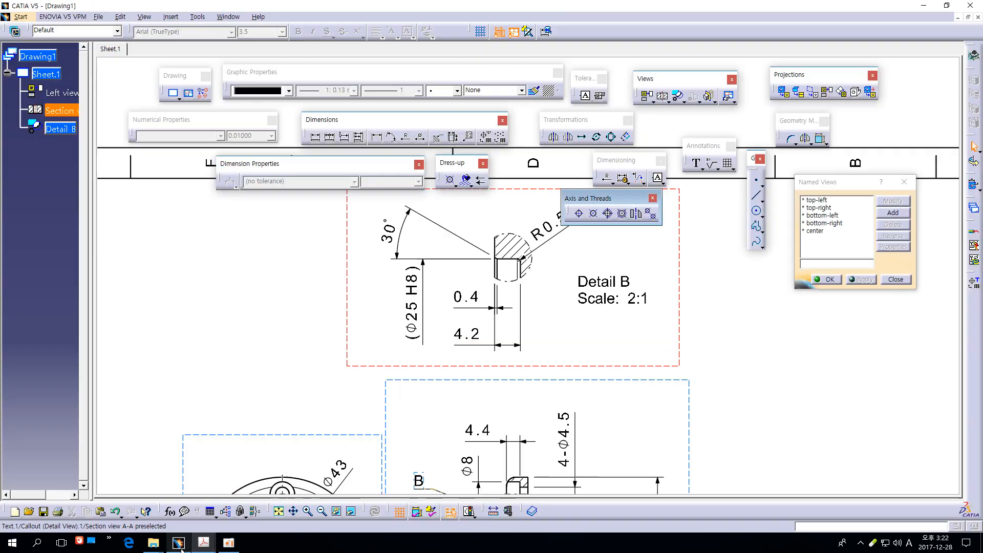
mouse_move(647, 342)
middle_mouse_down()
mouse_move(641, 391)
mouse_move(652, 406)
mouse_move(653, 358)
mouse_move(674, 374)
mouse_move(673, 259)
middle_mouse_up()
mouse_move(573, 361)
middle_mouse_down()
mouse_move(587, 263)
mouse_move(576, 162)
middle_mouse_up()
middle_click_drag(551, 407, 587, 359)
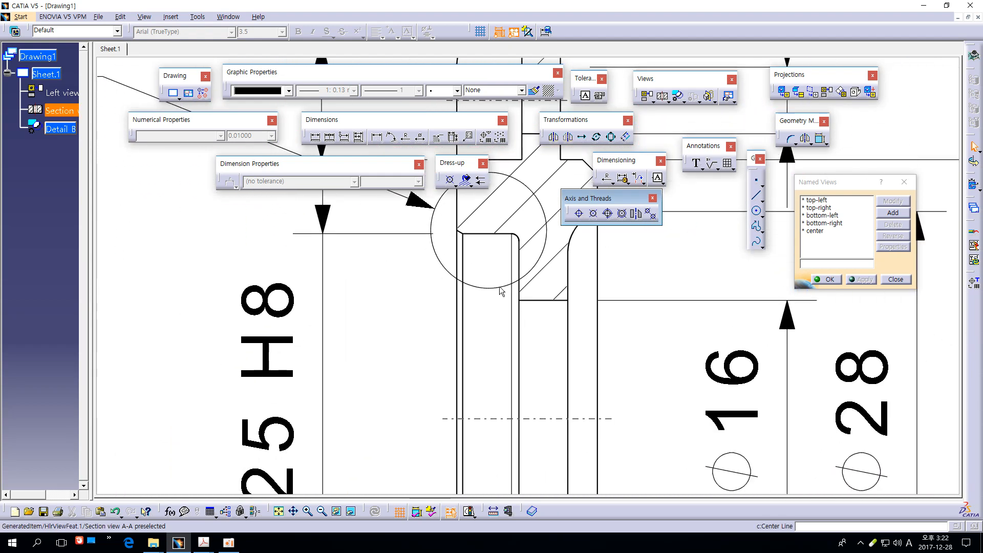
left_click(458, 299)
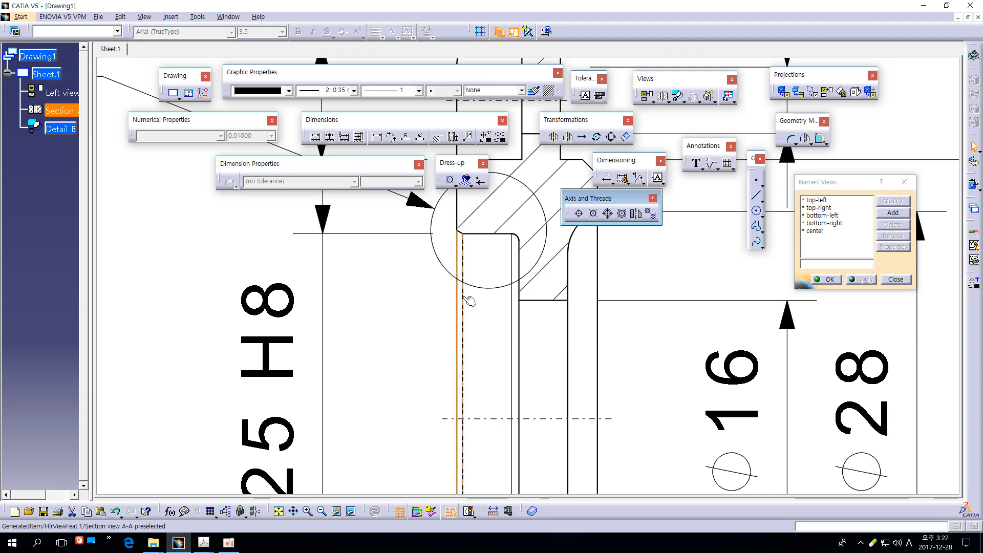
left_click(463, 297)
left_click(443, 316)
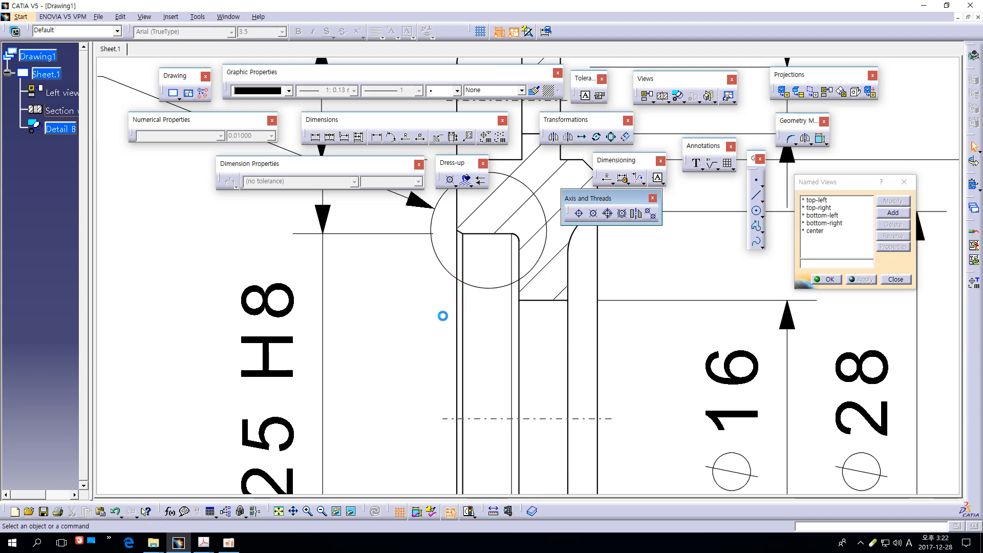
left_click(457, 307)
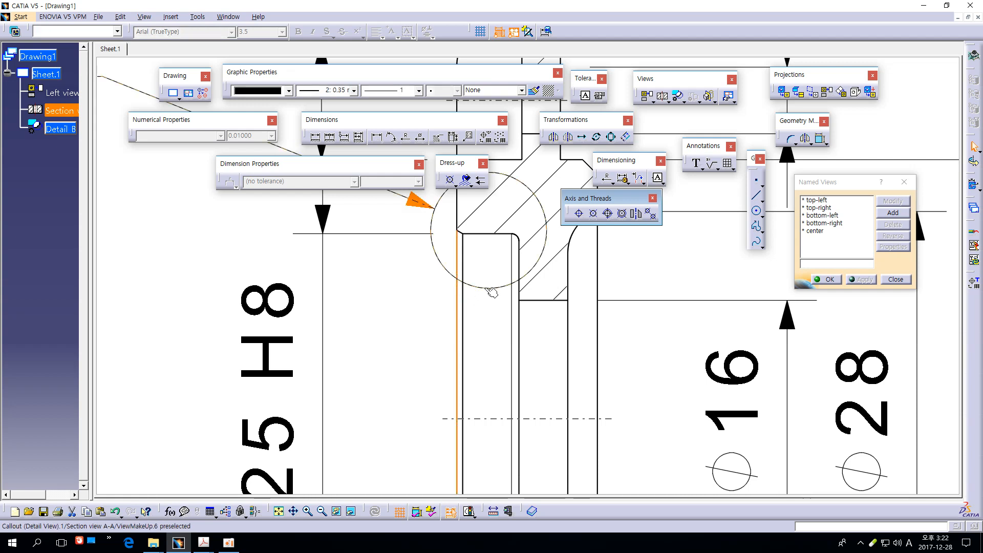
left_click(520, 319)
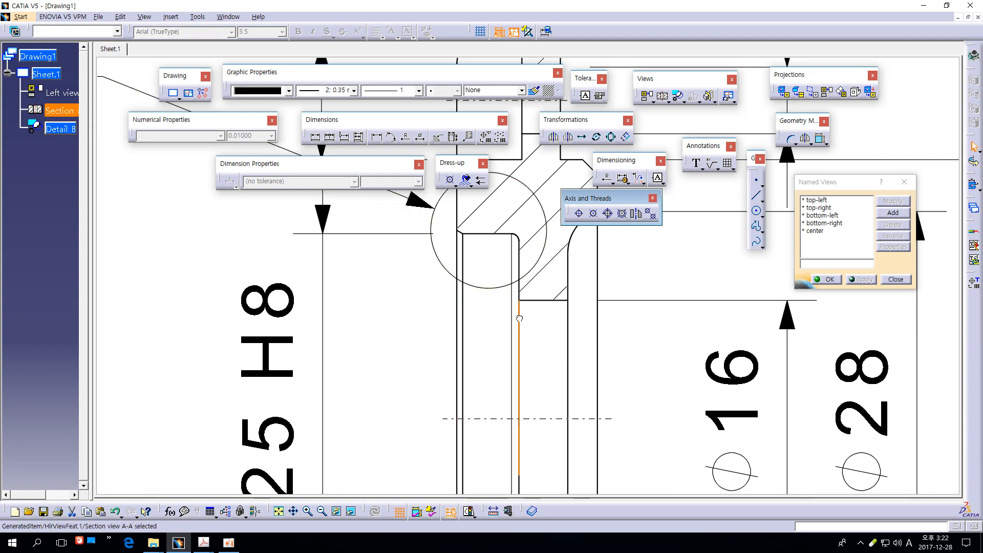
left_click(539, 330)
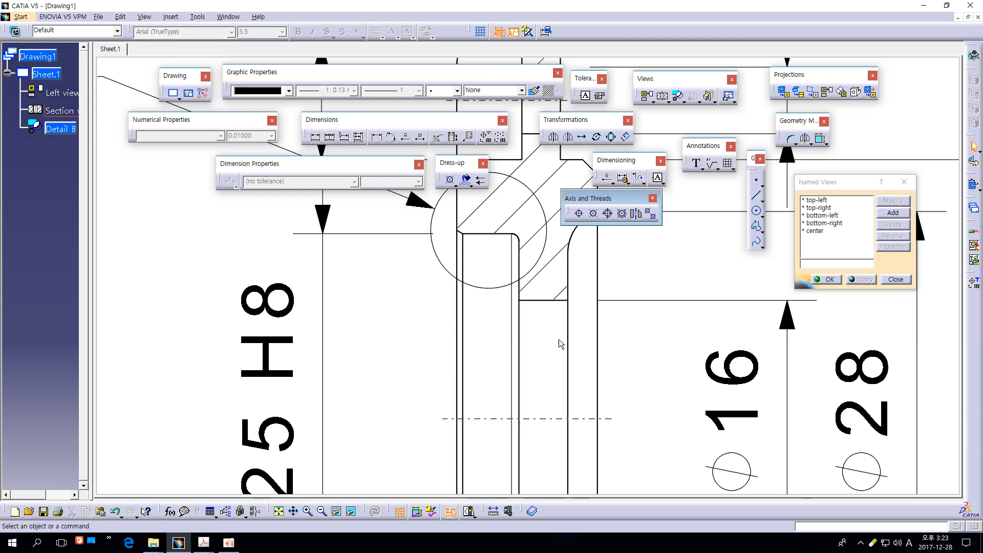
- Dimension the horizontal distance between the cover's inner-side end face and the adjacent recessed face in section view A-A
left_click(568, 329)
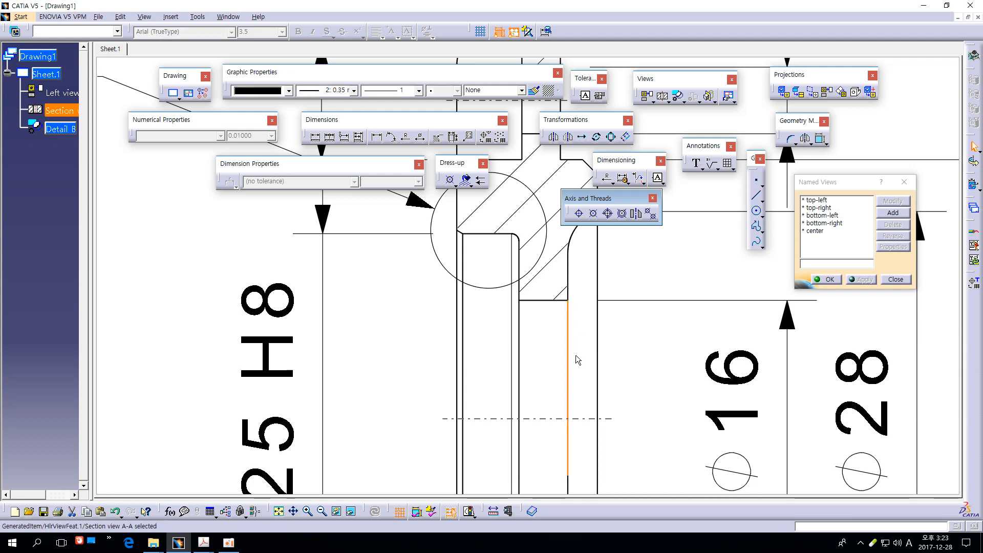
left_click(593, 352)
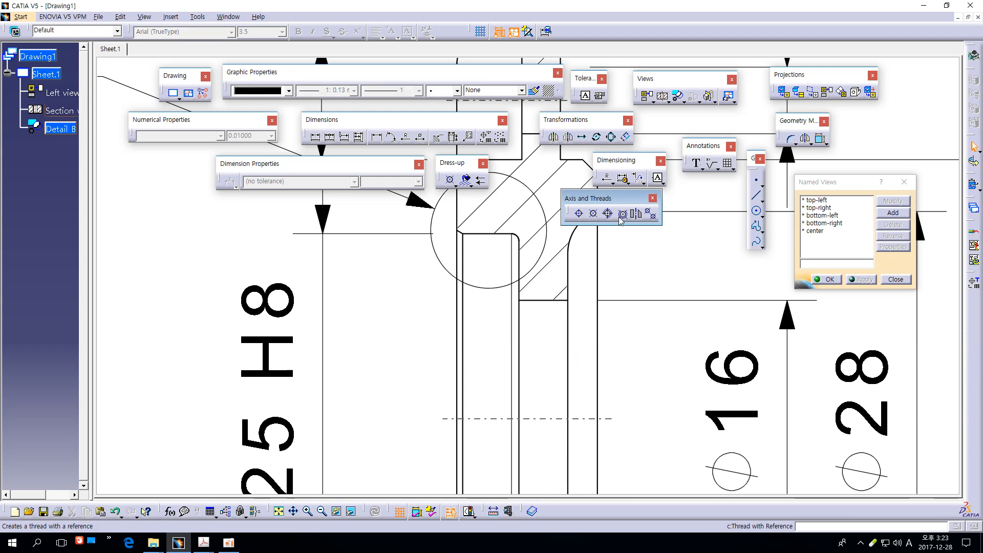
left_click(379, 140)
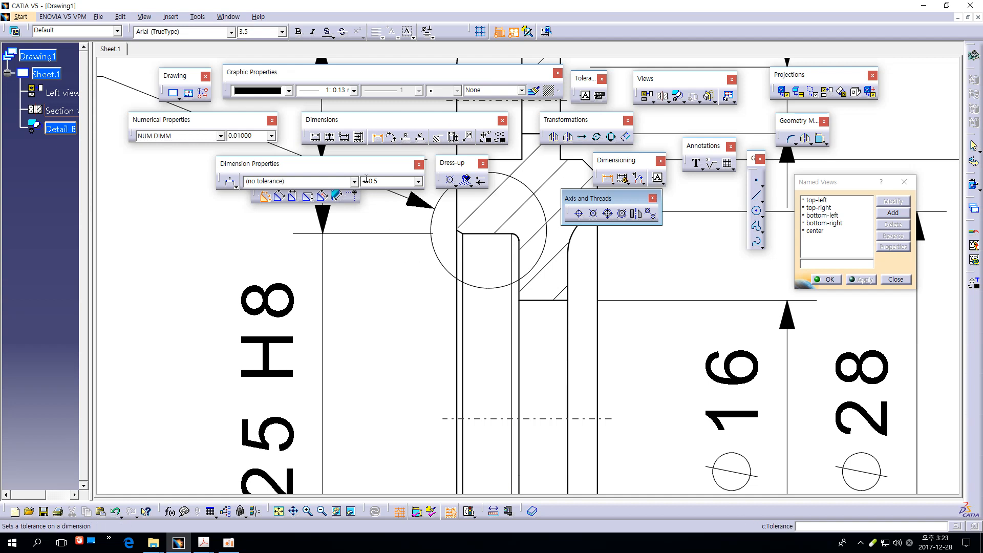
middle_click_drag(528, 359, 465, 305)
left_click(528, 293)
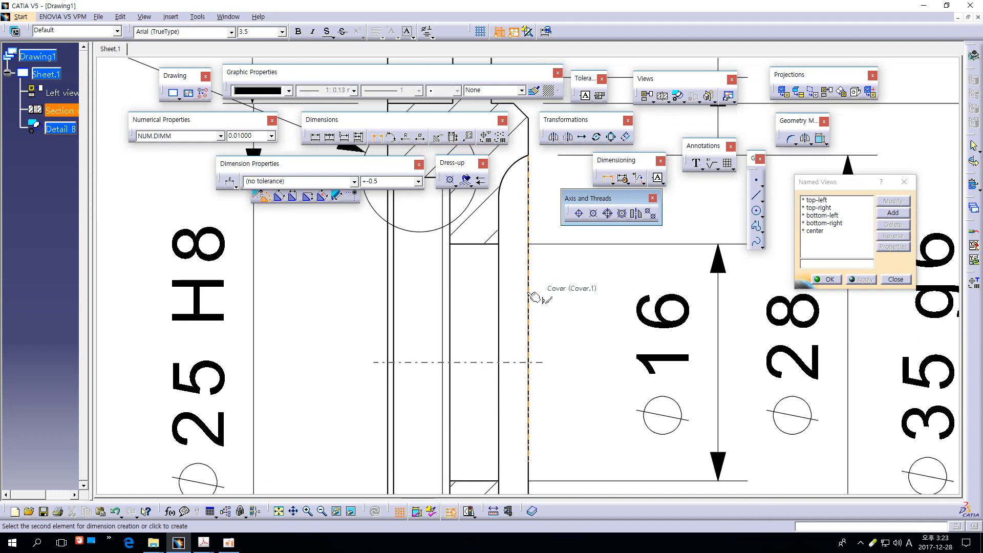
left_click(499, 300)
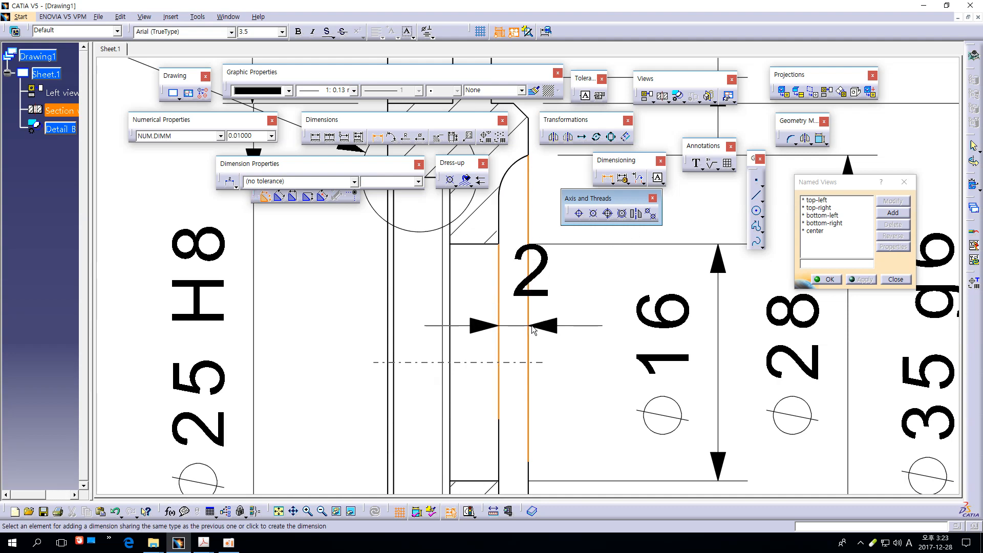
mouse_move(561, 414)
middle_mouse_down()
mouse_move(527, 285)
mouse_move(511, 140)
middle_mouse_up()
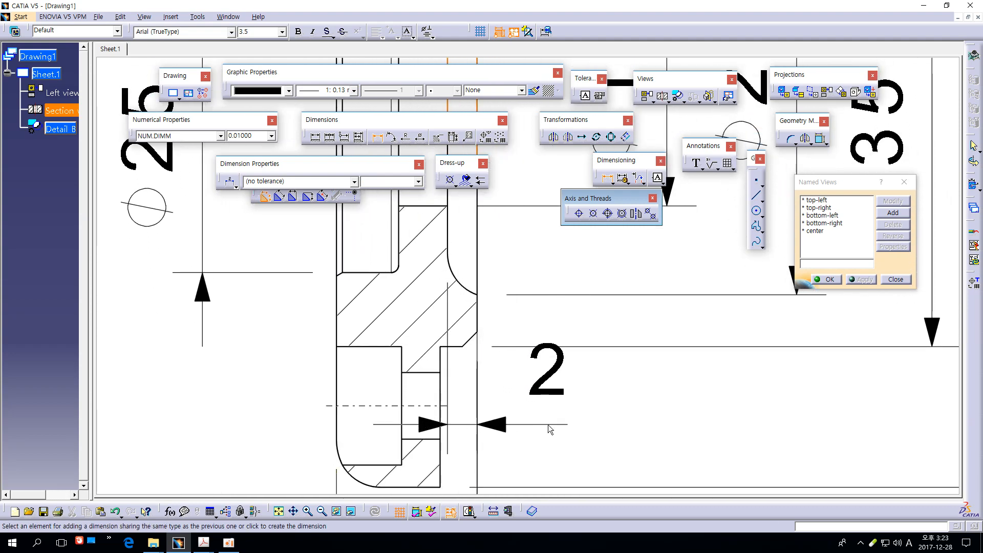
middle_click_drag(548, 425, 540, 282)
left_click(606, 327)
middle_click_drag(635, 326, 663, 384)
left_click(663, 384)
- Stack the 9.5, 2.5 and 2 dimensions at even spacing below section view A-A, with the shortest nearest the part
left_click_drag(535, 418, 533, 458)
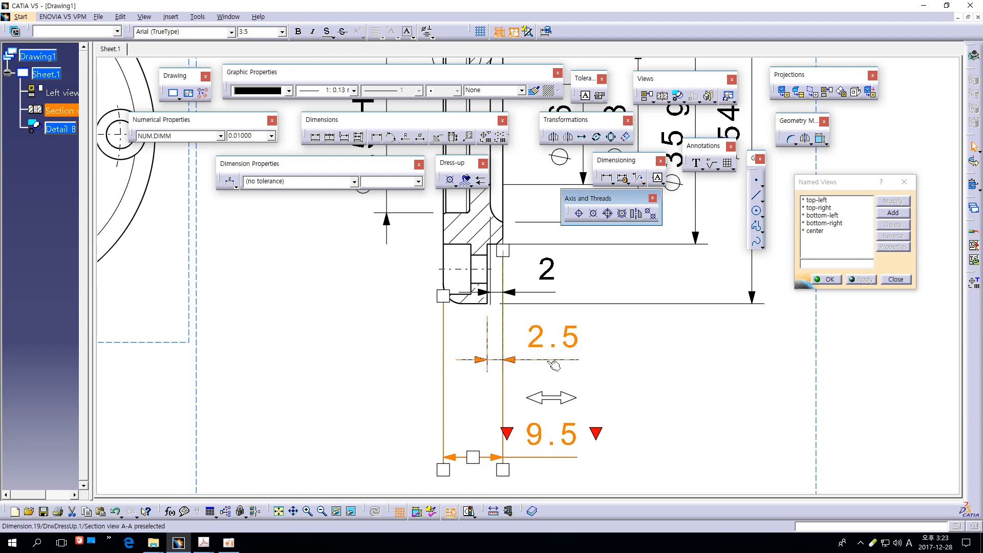
left_click_drag(553, 337, 544, 380)
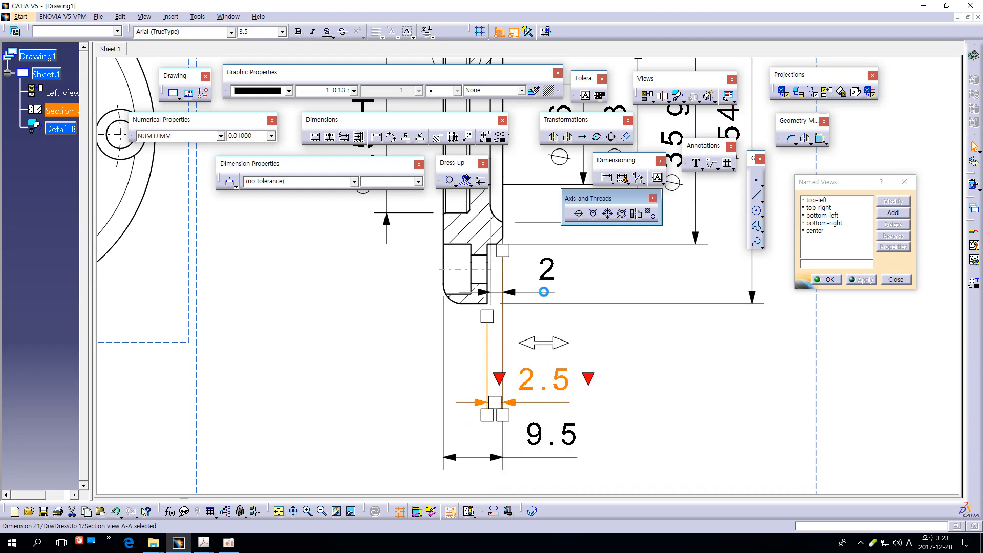
left_click_drag(547, 293, 595, 364)
left_click(671, 377)
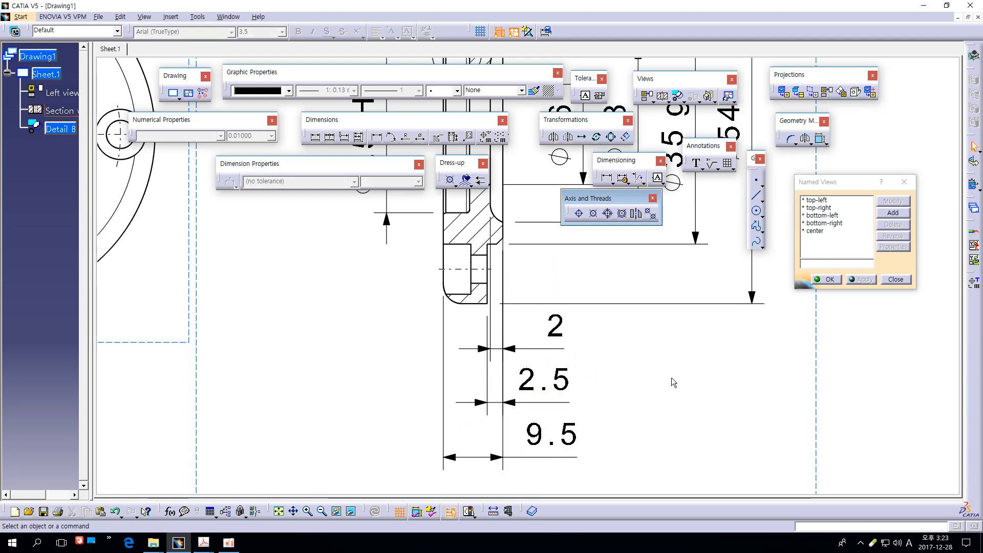
- Reposition the views on the sheet to leave more space between Detail B and section view A-A
scroll(671, 377, "down", 3)
scroll(701, 384, "down", 2)
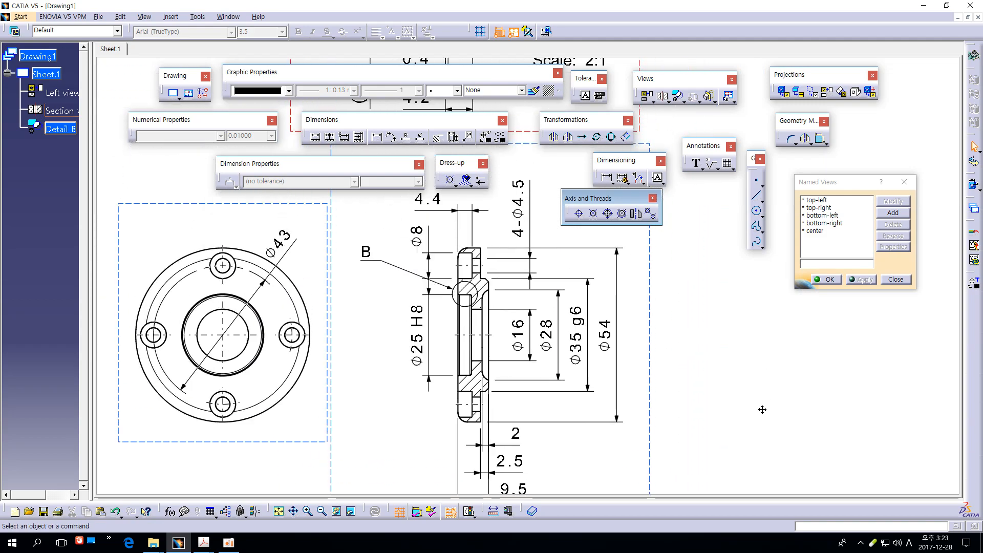
mouse_move(729, 372)
middle_mouse_down()
mouse_move(724, 354)
mouse_move(736, 371)
mouse_move(729, 397)
mouse_move(715, 373)
middle_mouse_up()
middle_click_drag(715, 374, 715, 312)
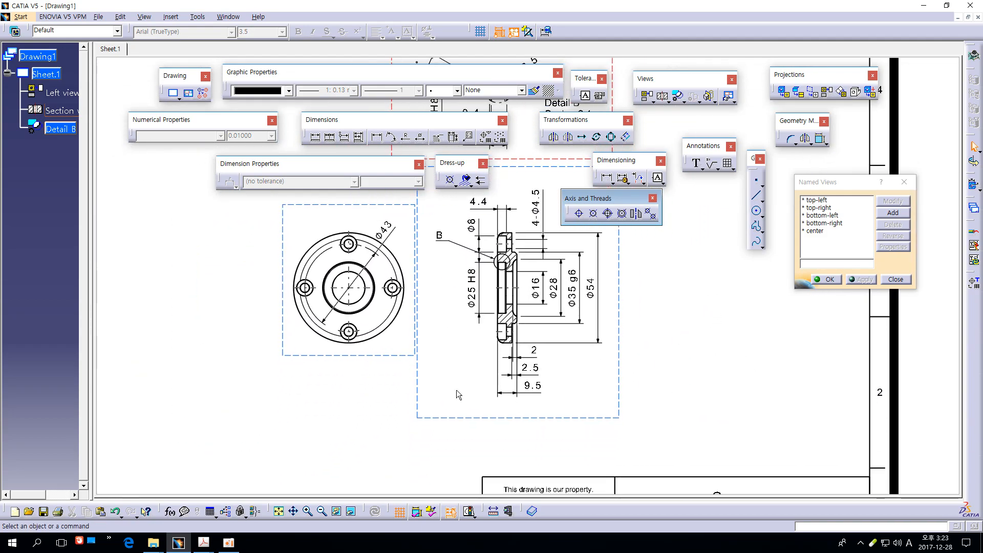
left_click_drag(397, 357, 386, 394)
left_click(678, 347)
middle_click_drag(673, 362, 649, 464)
left_click_drag(567, 266, 560, 294)
left_click(648, 329)
mouse_move(663, 339)
middle_mouse_down("ctrl")
mouse_move(665, 301)
mouse_move(662, 328)
middle_mouse_up("ctrl")
mouse_move(637, 367)
middle_mouse_down()
mouse_move(641, 272)
mouse_move(681, 346)
mouse_move(654, 318)
mouse_move(658, 302)
middle_mouse_up()
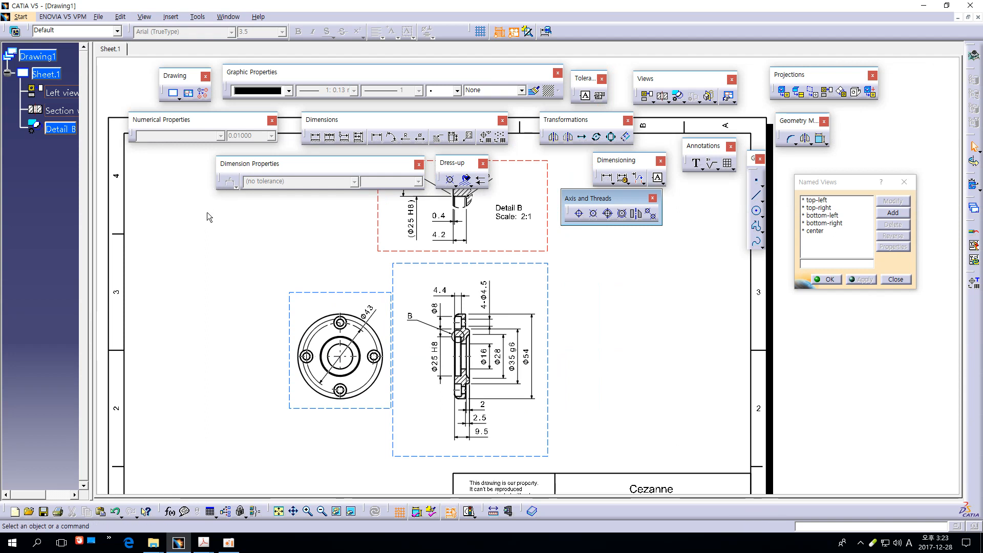
left_click(229, 542)
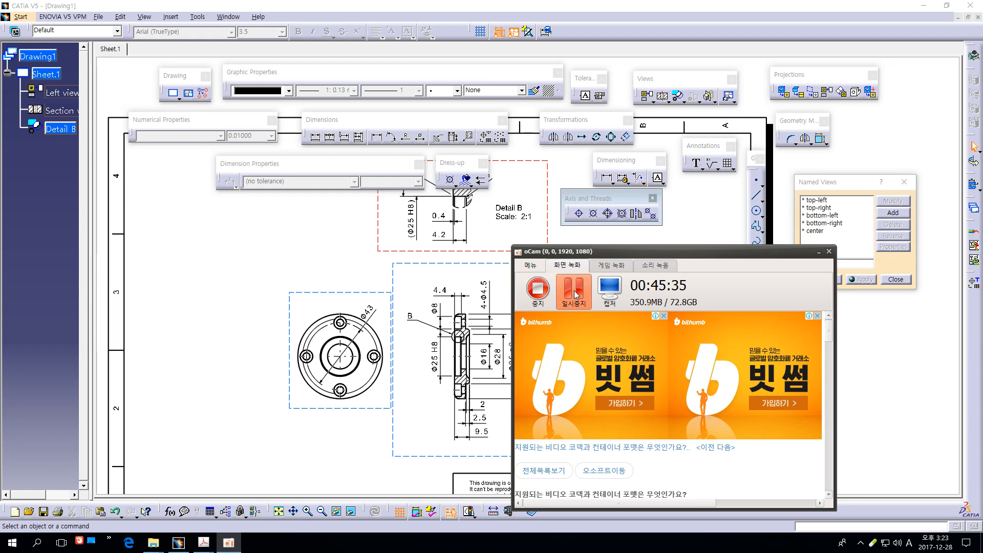
left_click(574, 294)
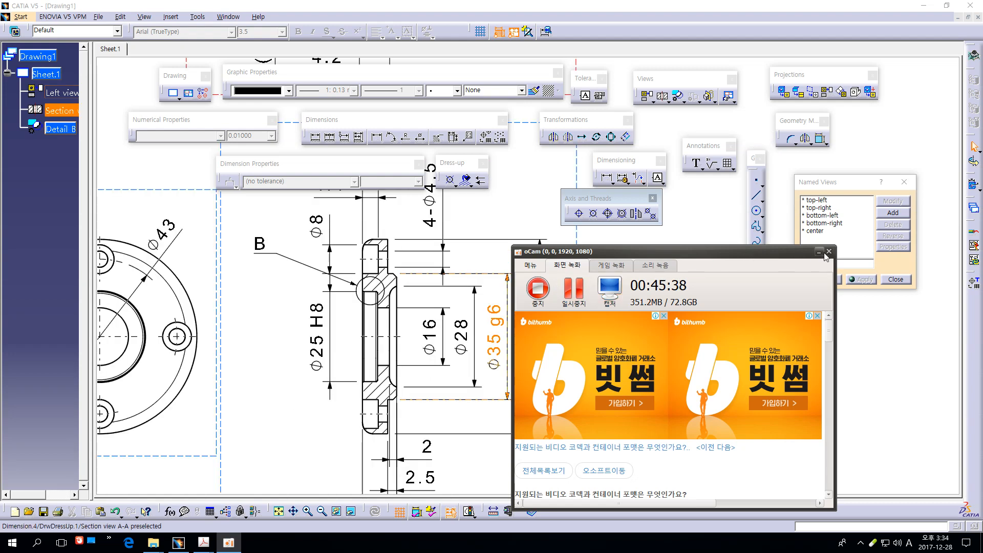
left_click(821, 252)
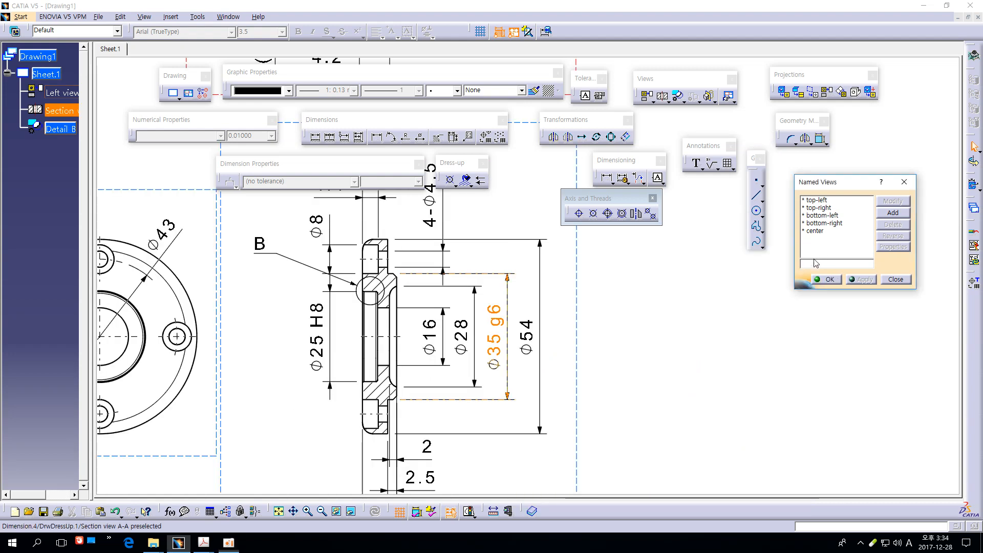
- Bring the annotation tools next to the empty sheet area beside Detail B
mouse_move(635, 375)
middle_mouse_down()
mouse_move(662, 315)
mouse_move(657, 396)
middle_mouse_up()
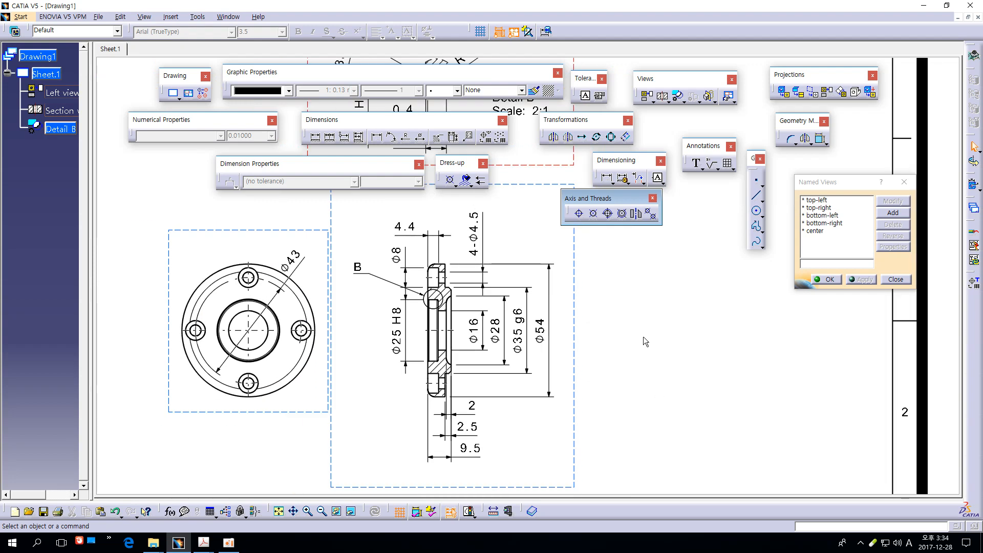
middle_click_drag(646, 340, 665, 415)
middle_click_drag(653, 321, 709, 376)
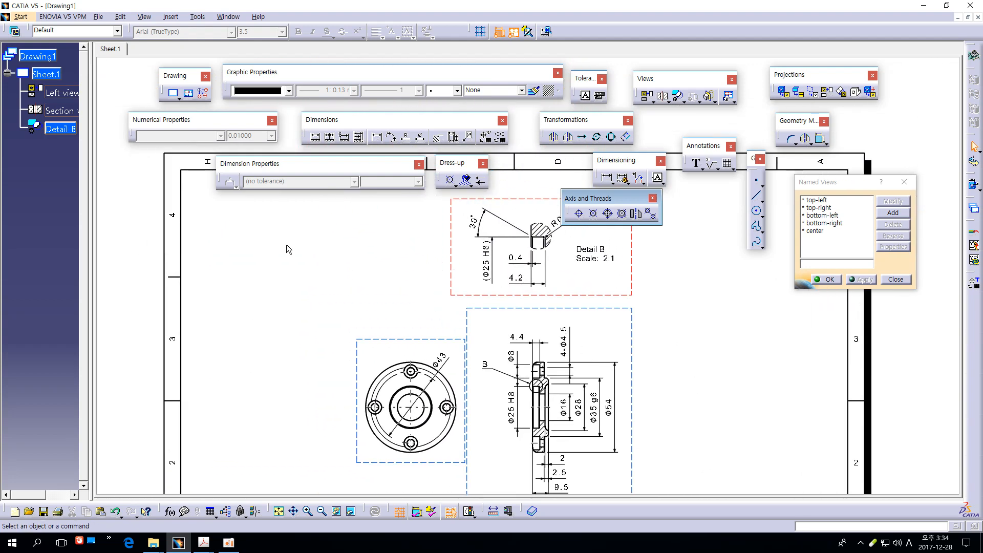
mouse_move(287, 244)
middle_mouse_down()
mouse_move(325, 250)
mouse_move(354, 226)
middle_mouse_up()
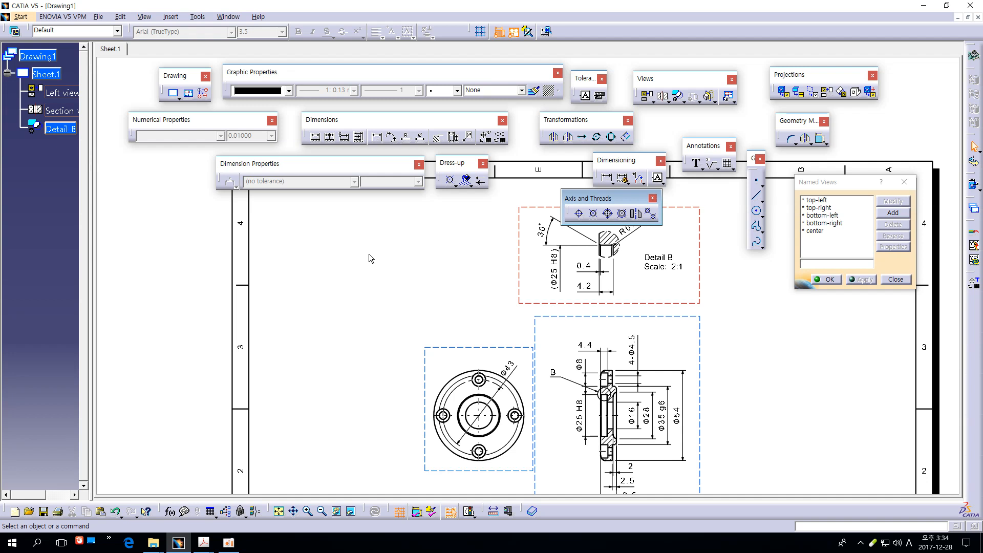
middle_click_drag(440, 269, 446, 250, "ctrl")
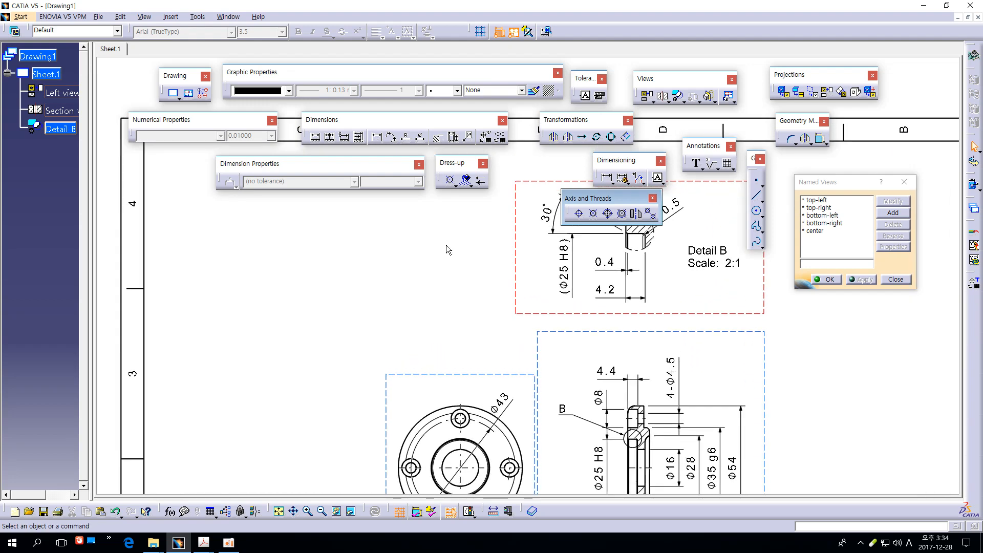
middle_click_drag(447, 245, 471, 240)
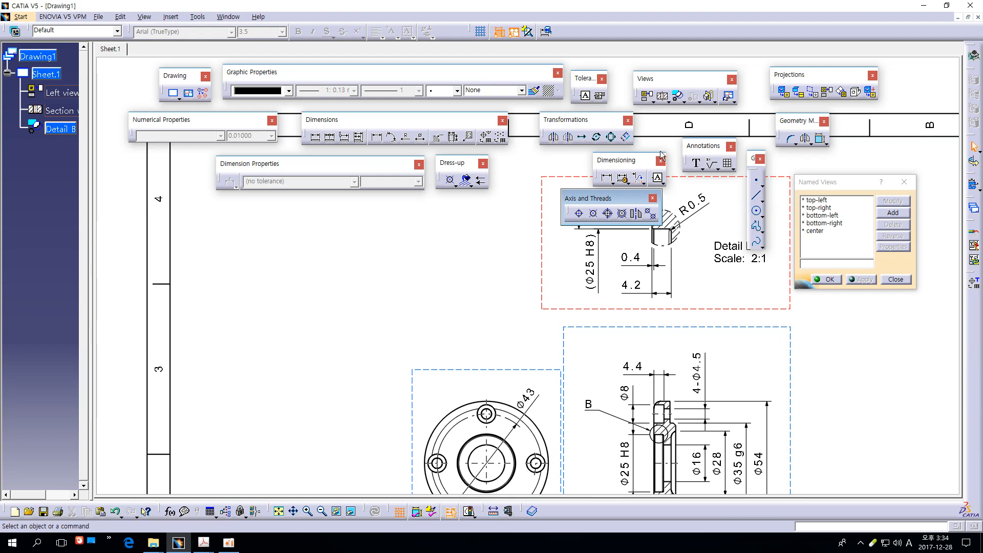
left_click_drag(709, 150, 436, 215)
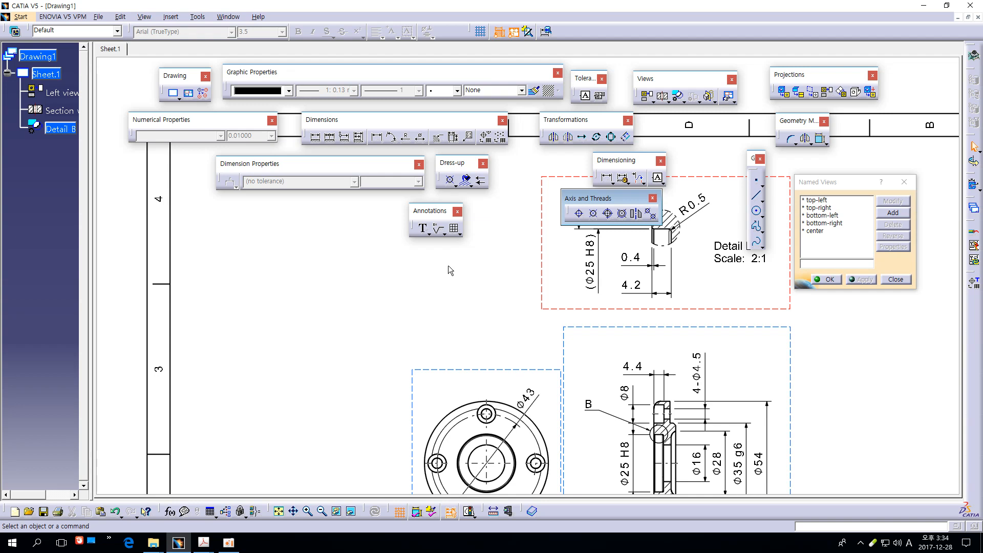
- Add the text "4" in the empty area beside Detail B and move it closer to the views
left_click(423, 230)
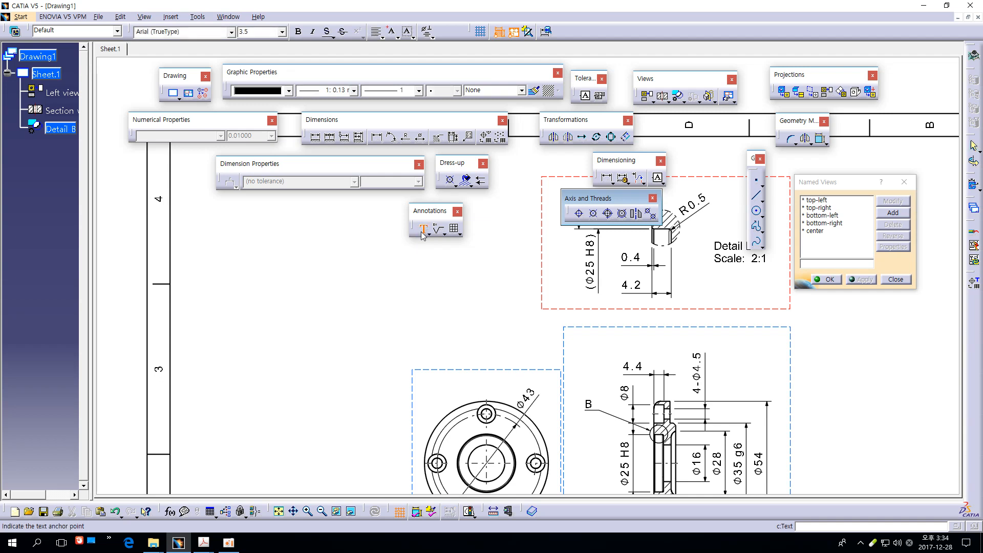
left_click(327, 249)
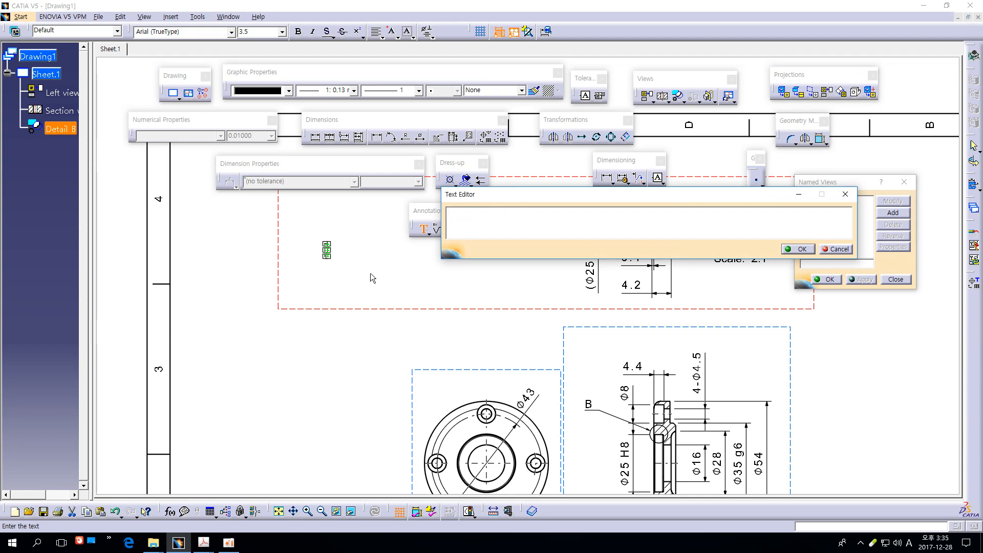
type("4")
left_click(808, 250)
mouse_move(377, 307)
middle_mouse_down()
mouse_move(488, 324)
mouse_move(491, 292)
middle_mouse_up()
left_click_drag(393, 264, 491, 282)
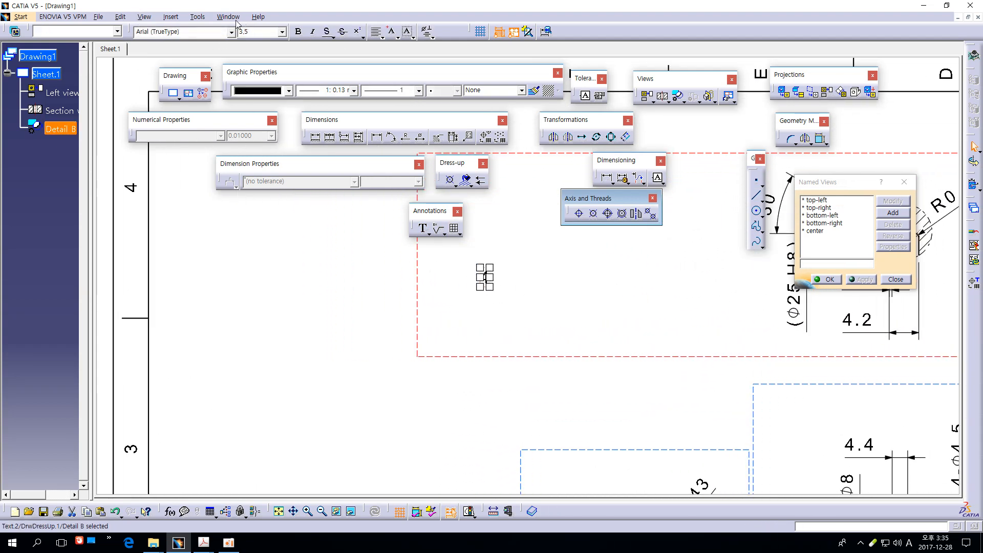
- Set the font size of the text "4" to 5.0 mm
left_click(281, 32)
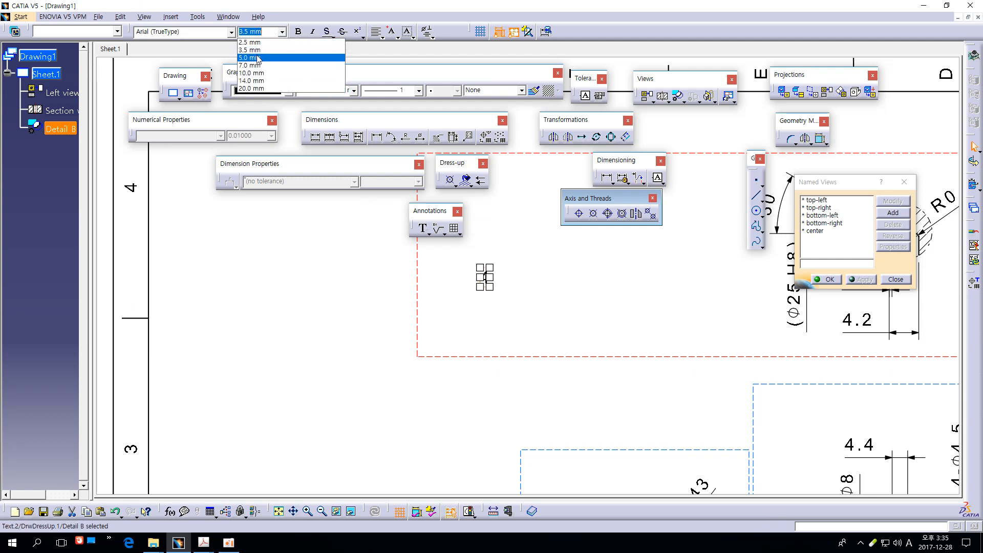
left_click(258, 58)
left_click(510, 274)
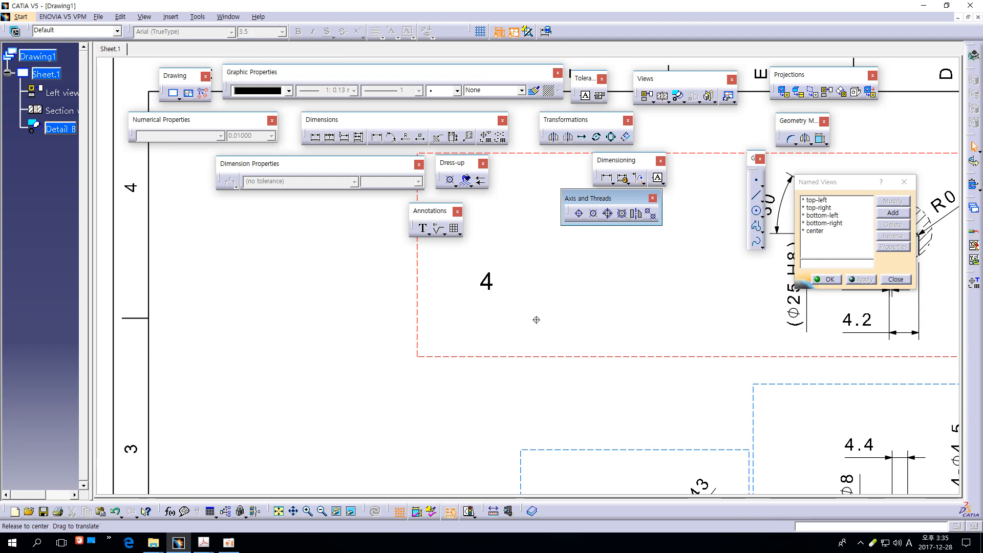
scroll(535, 307, "up", 2)
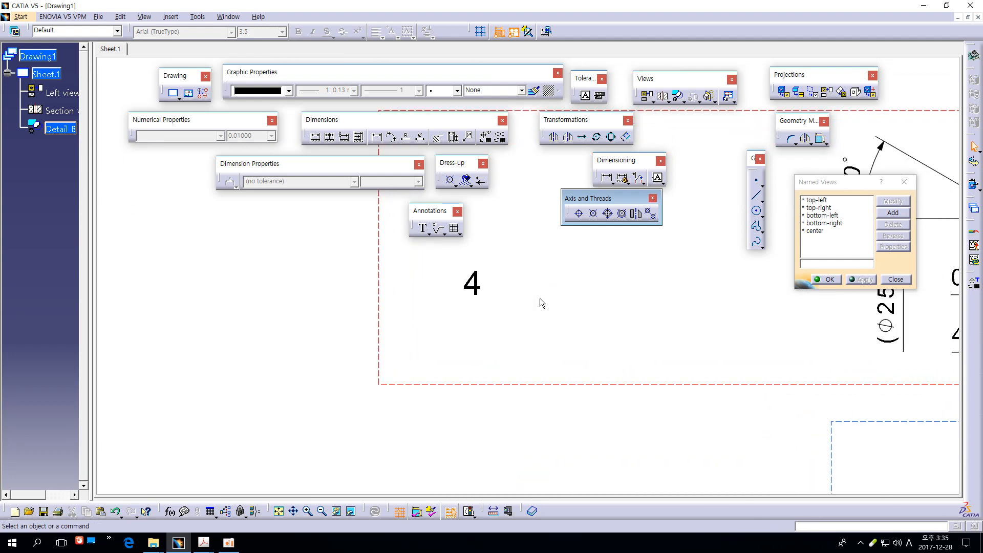
- Put a circular frame around the text "4"
left_click(482, 299)
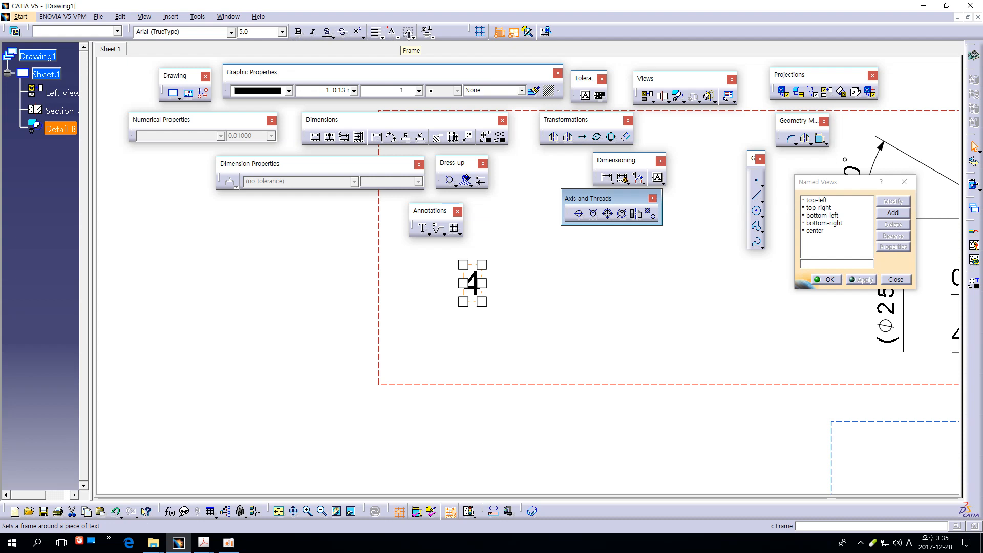
left_click(409, 33)
left_click(413, 36)
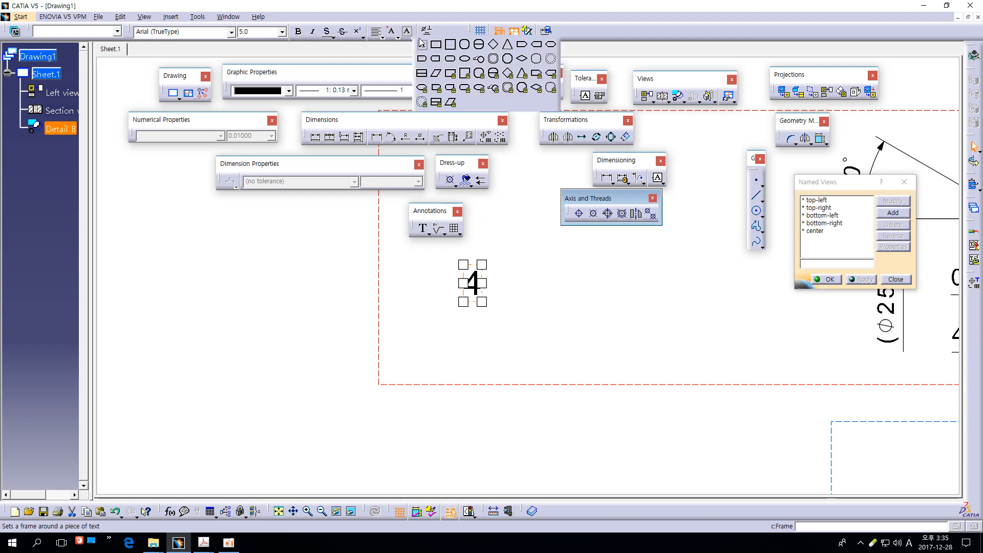
left_click(465, 46)
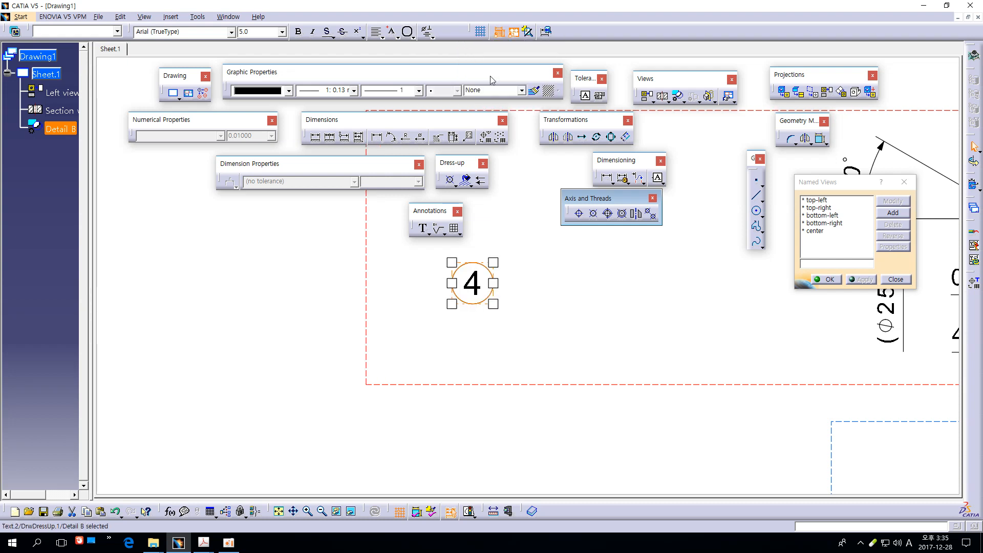
left_click(546, 200)
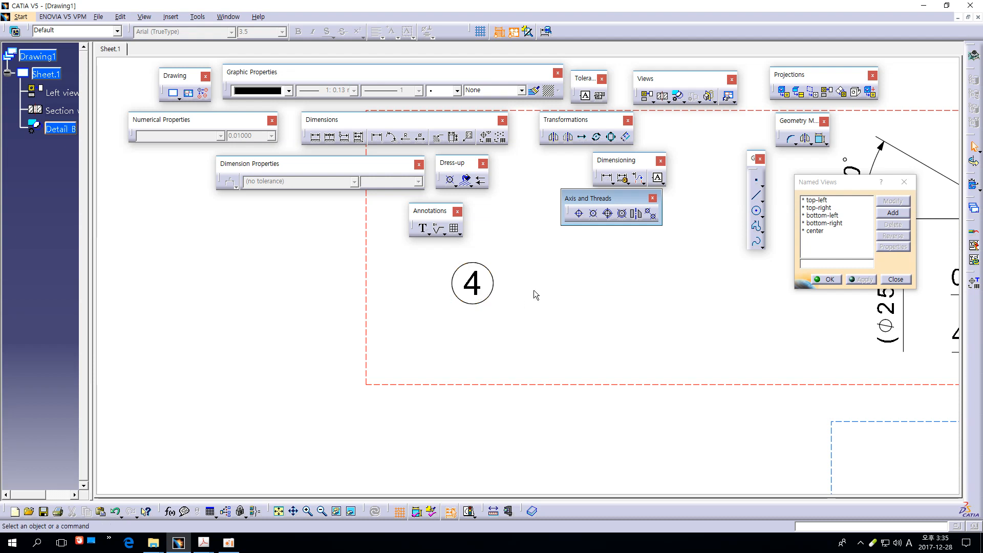
- Create a balloon numbered 4 with a leader in the empty area beside Detail B, above the circled text
left_click(430, 233)
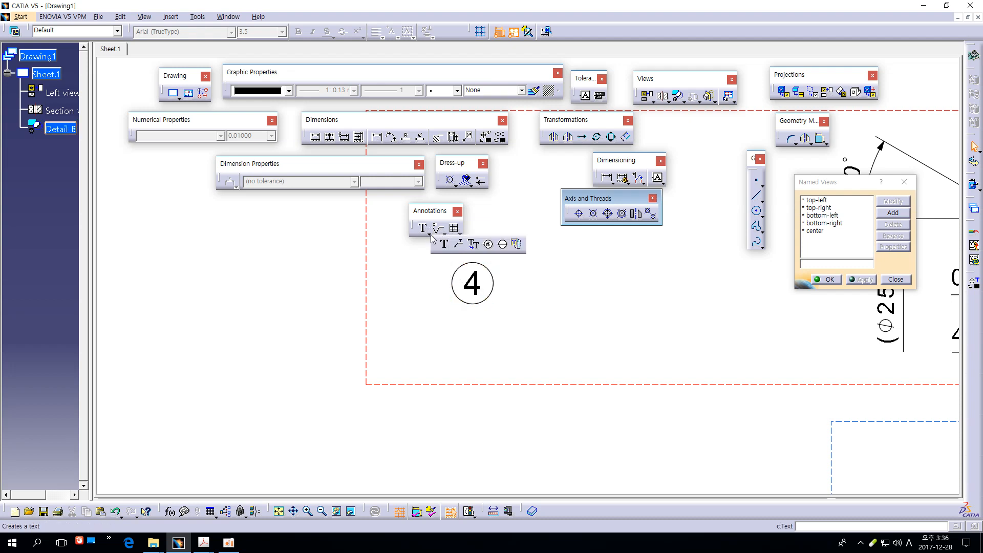
left_click(489, 245)
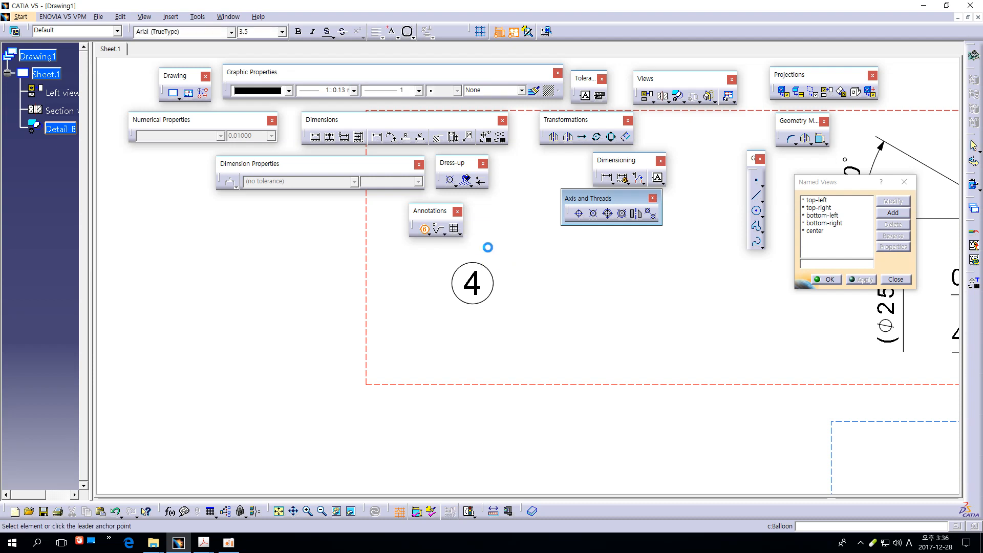
middle_click_drag(558, 282, 428, 342)
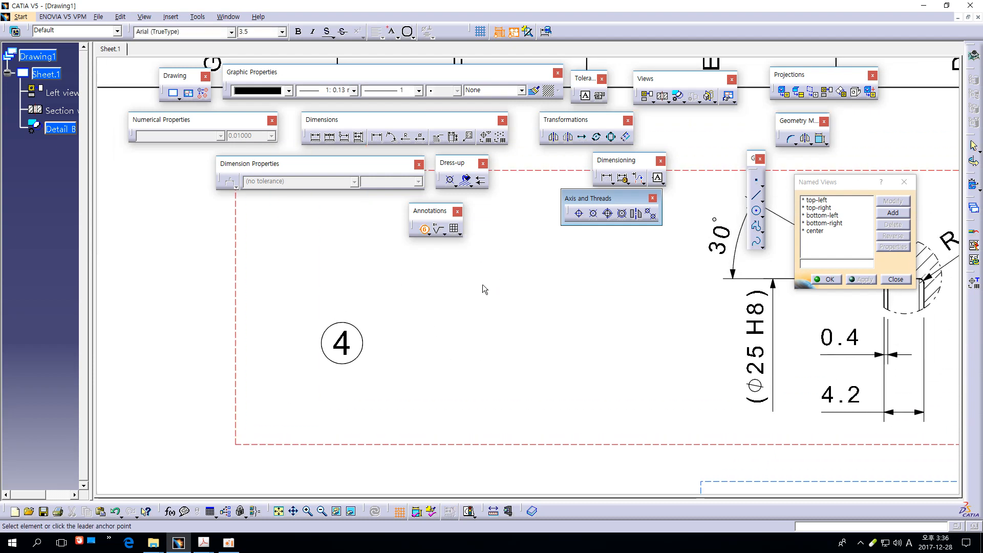
left_click(482, 284)
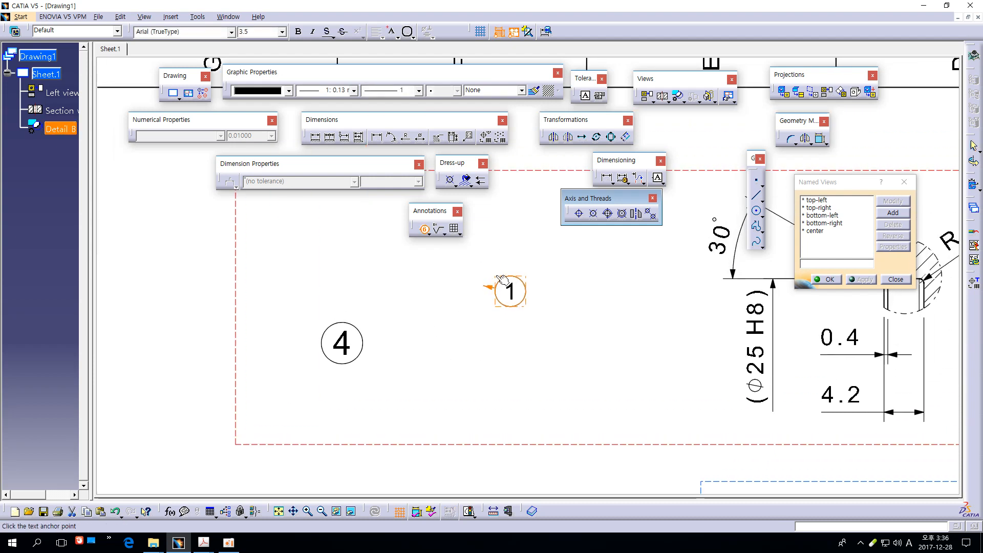
left_click(506, 239)
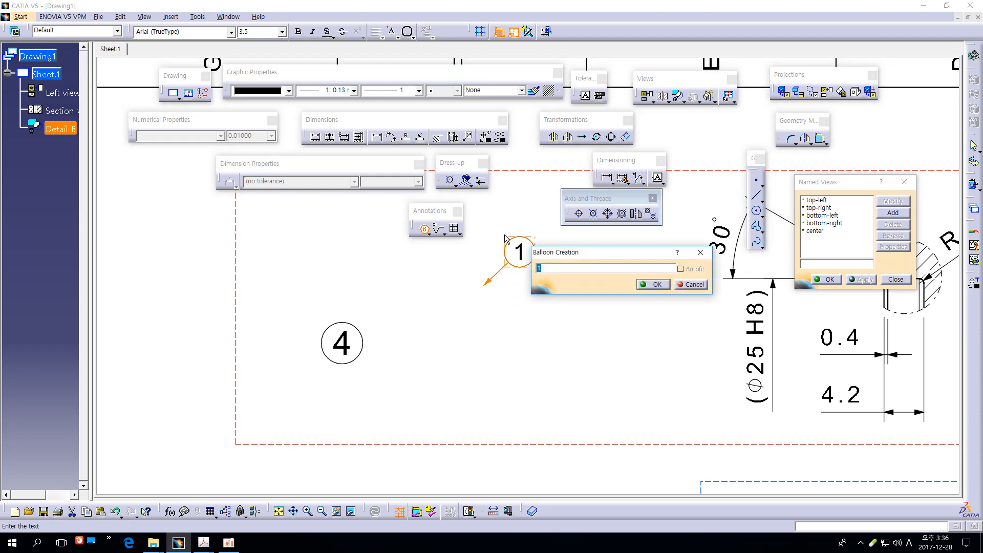
type("4")
left_click(654, 284)
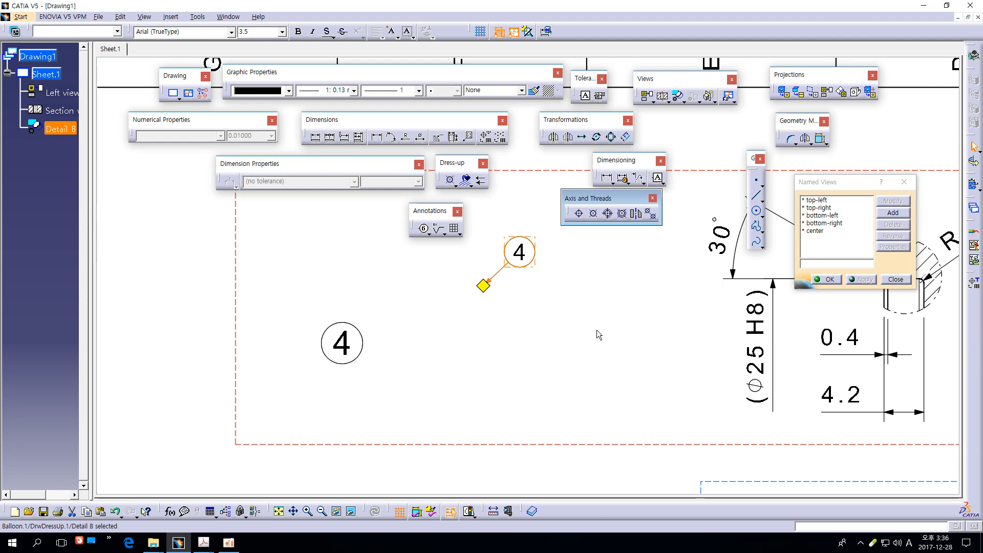
- Remove the leader from the new balloon 4, keeping only its circled number
middle_click_drag(566, 369, 540, 307, "ctrl")
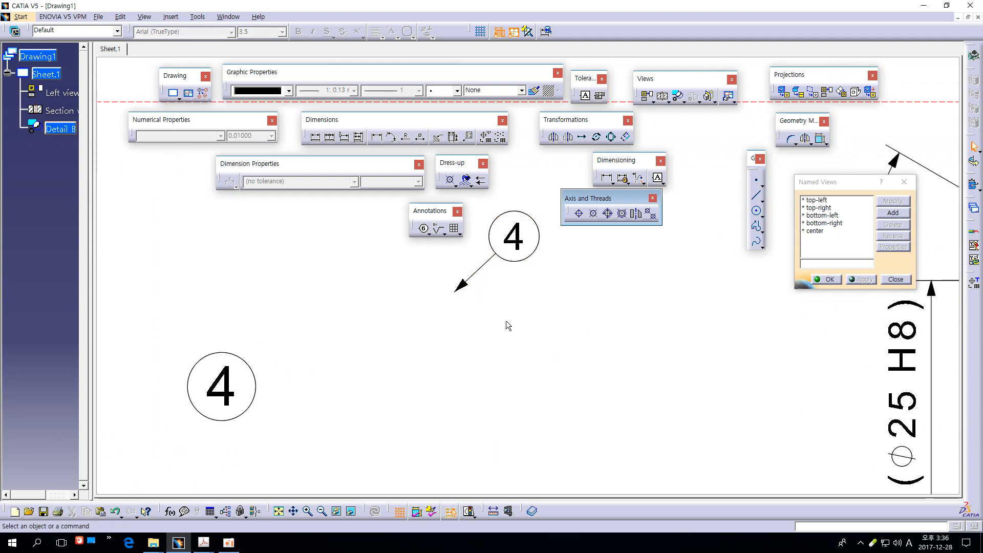
left_click(461, 290)
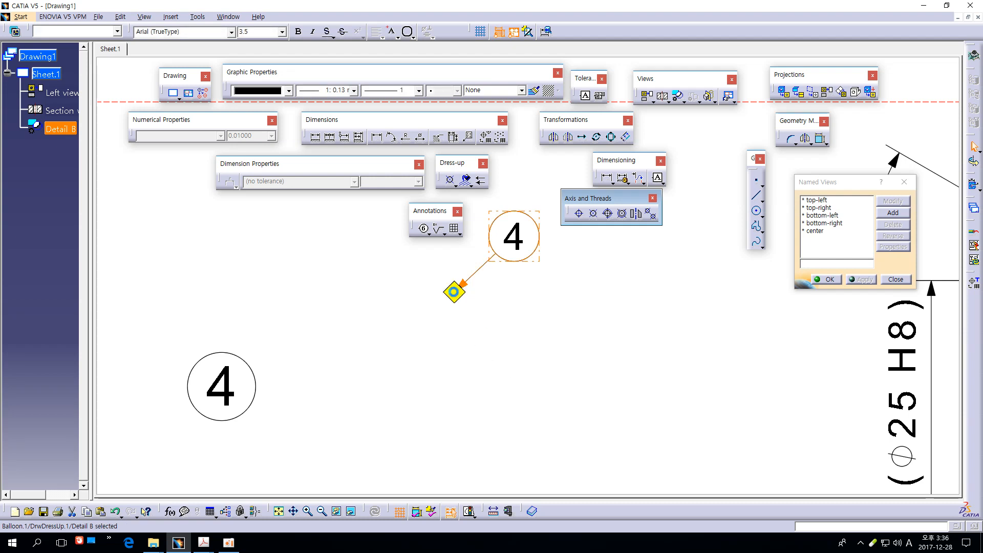
right_click(454, 294)
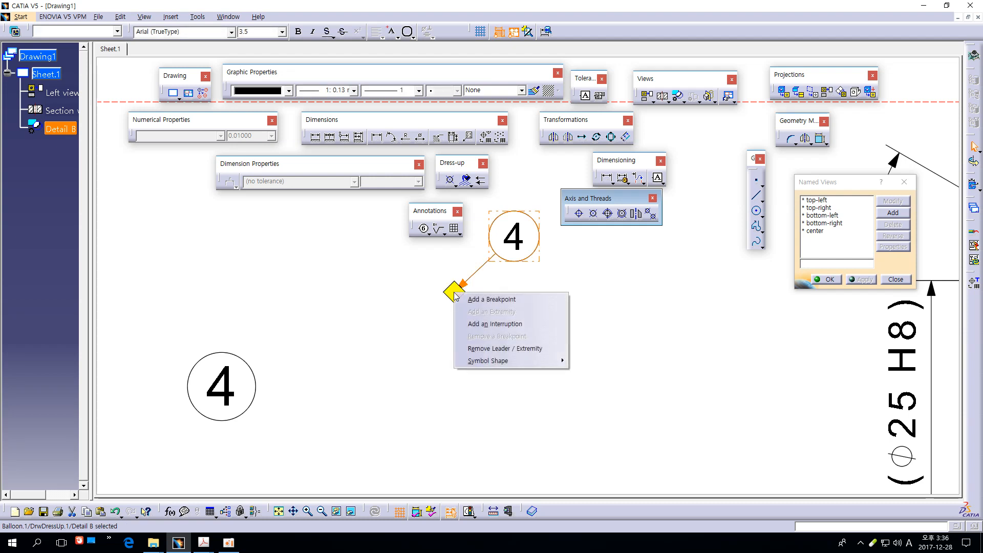
left_click(495, 351)
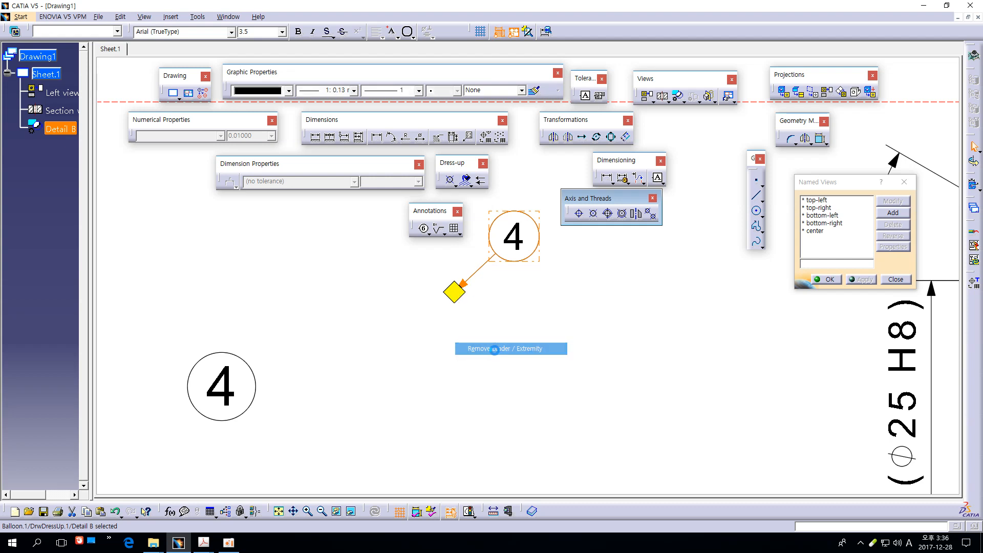
left_click(502, 349)
middle_click_drag(503, 305, 505, 327)
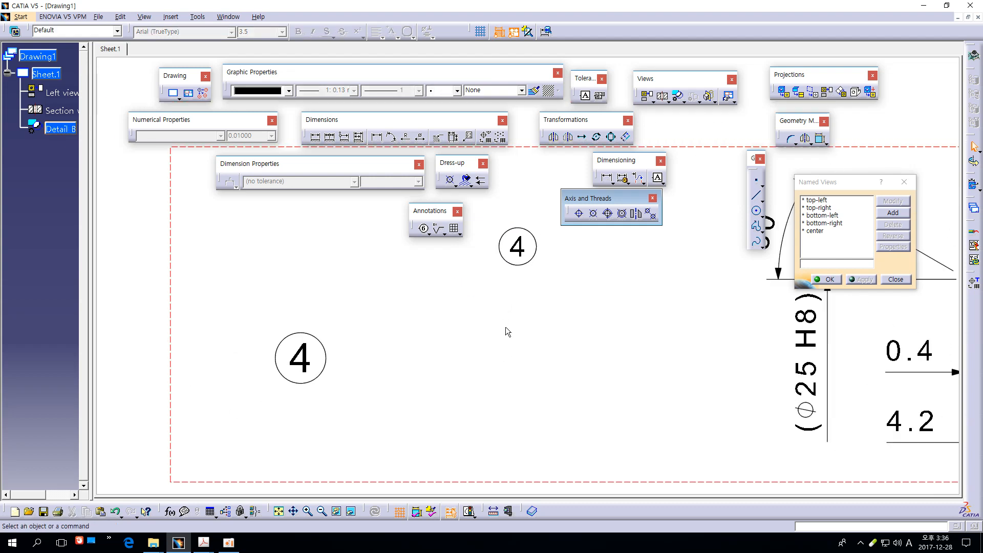
- Set the font size of the balloon 4 to 5.0 mm
left_click(529, 264)
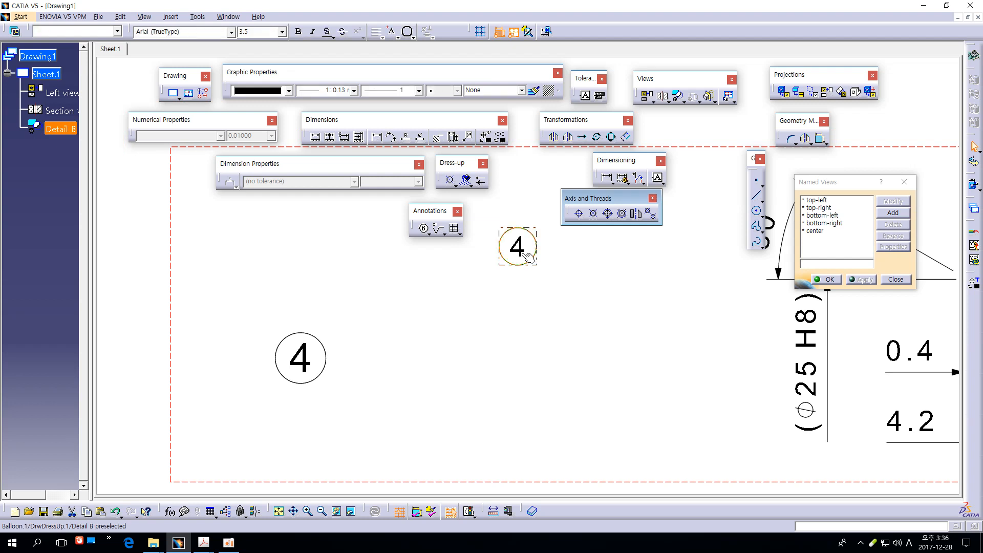
left_click(282, 32)
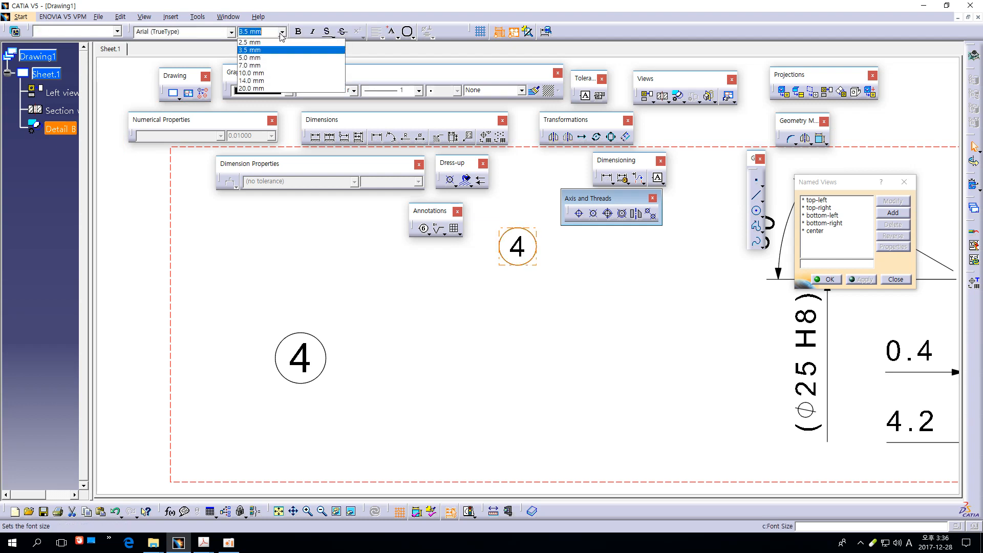
left_click(263, 58)
left_click(526, 321)
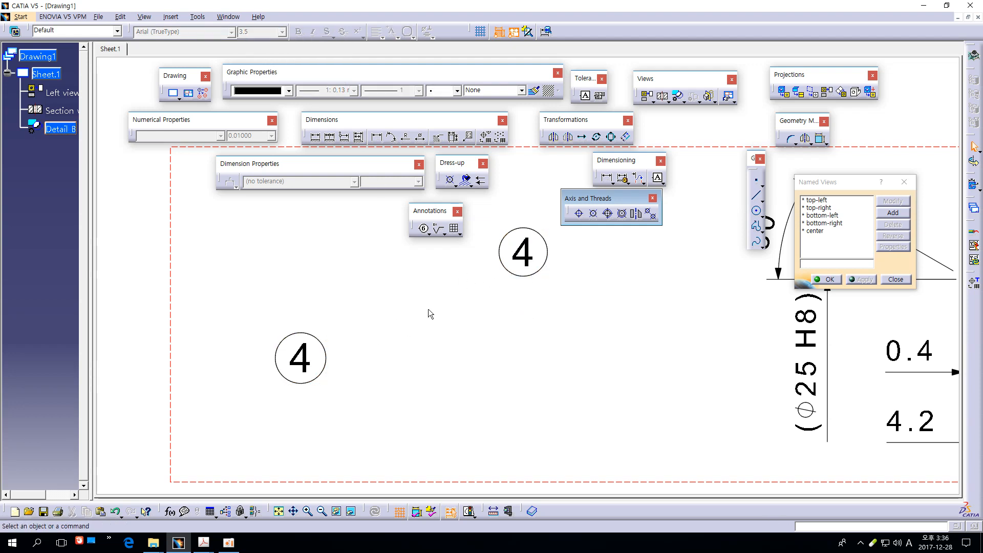
- Delete the balloon 4, keeping the circled text, and switch the annotation tool back to Text
left_click(543, 269)
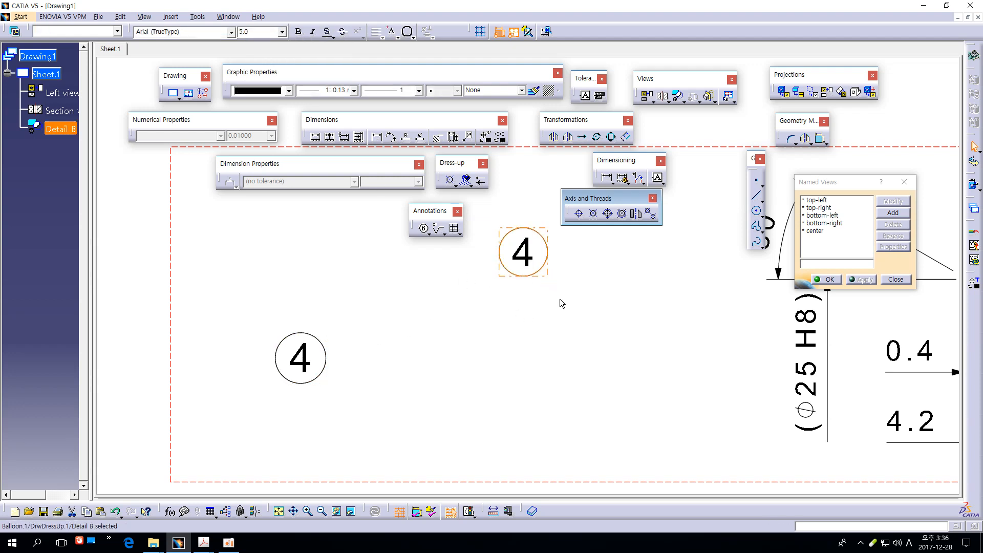
key("Delete")
left_click(424, 229)
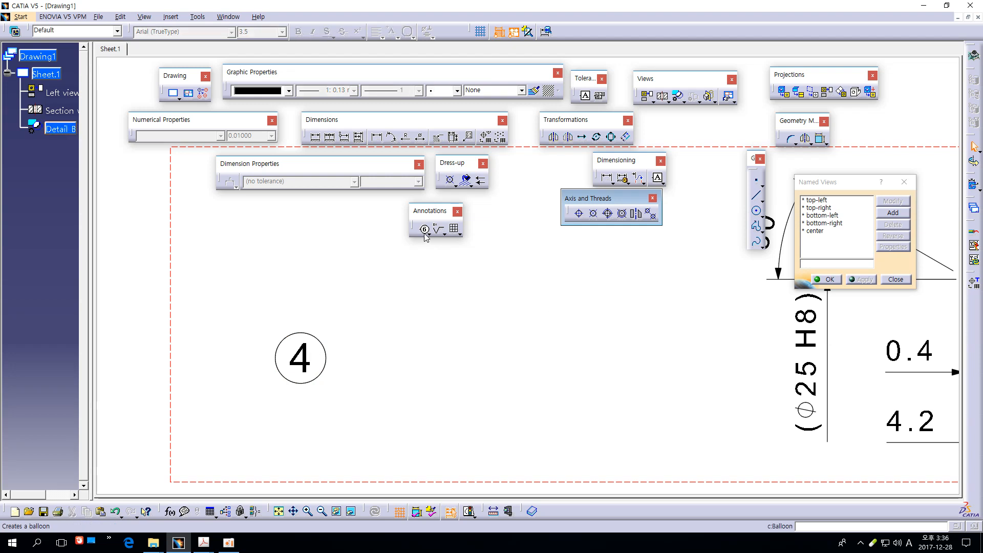
left_click(430, 234)
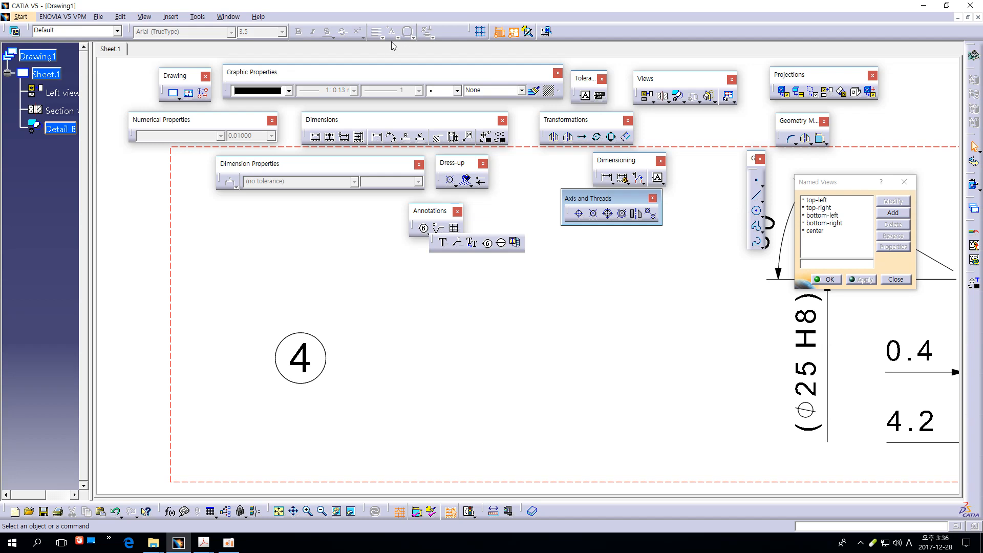
left_click(443, 243)
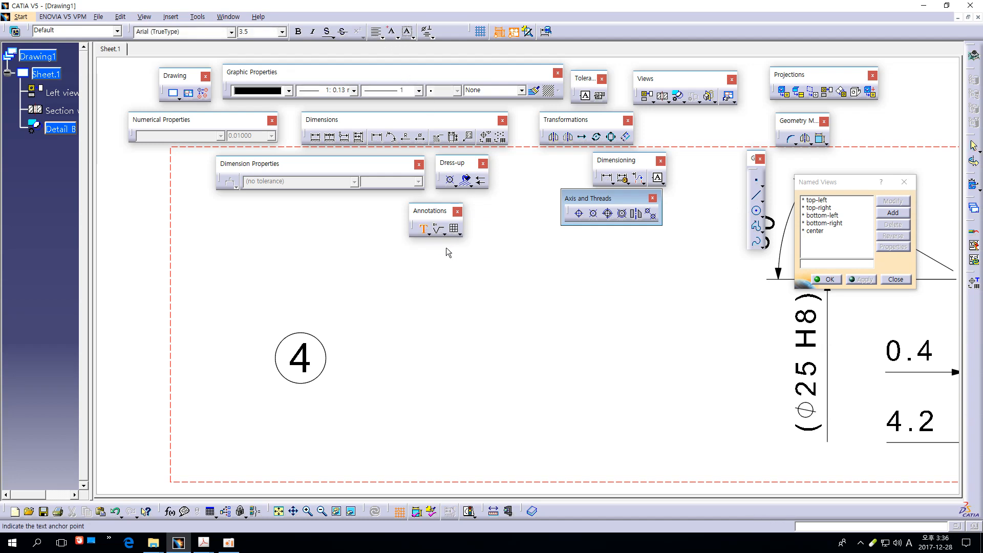
left_click(425, 231)
- Move the circled 4 slightly upward in the empty area beside Detail B
middle_click_drag(438, 283, 414, 390, "ctrl")
mouse_move(470, 301)
left_mouse_down()
mouse_move(489, 309)
mouse_move(480, 290)
left_mouse_up()
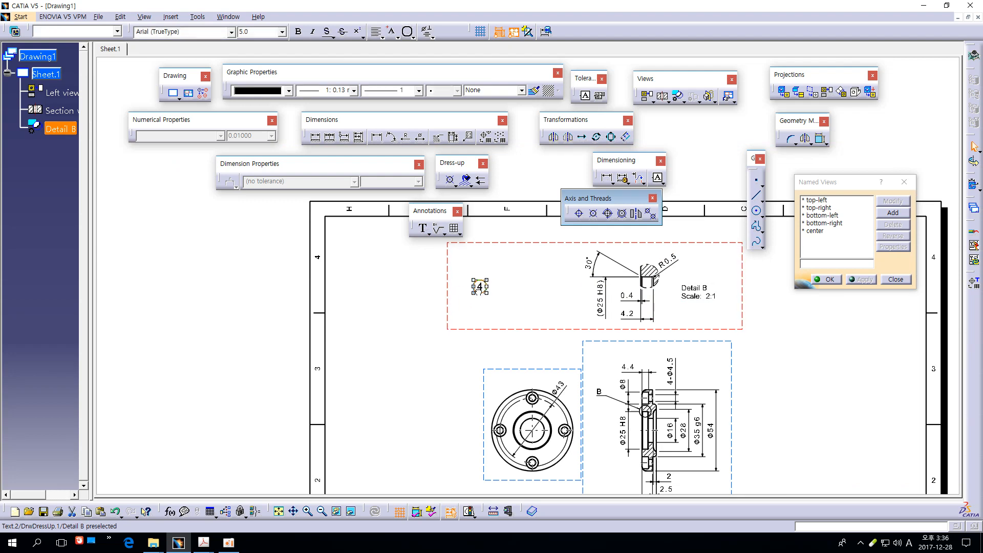
left_click(714, 330)
- Shift the annotation tools slightly and activate section view A-A
middle_click_drag(797, 353, 749, 282)
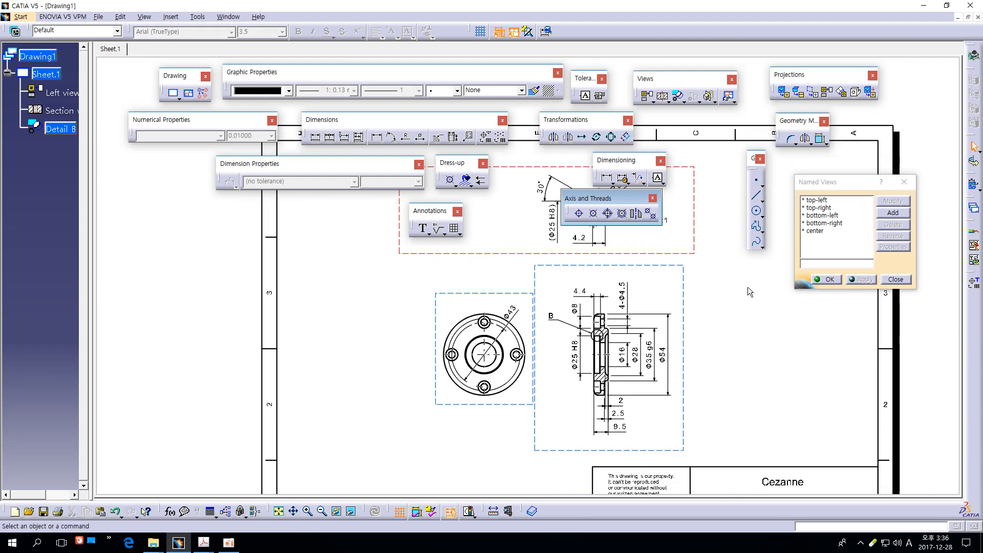
mouse_move(739, 361)
middle_mouse_down()
mouse_move(650, 319)
mouse_move(656, 275)
middle_mouse_up()
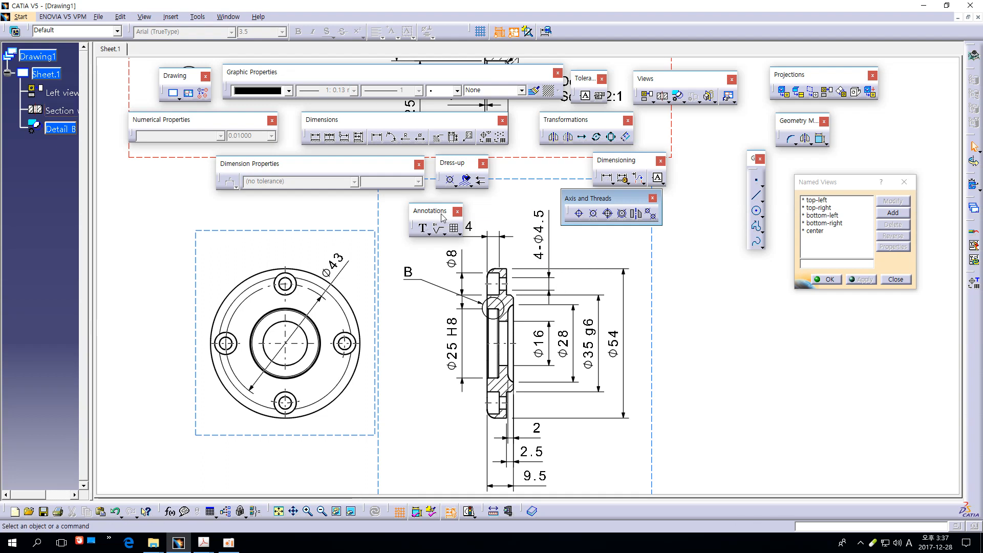
left_click_drag(441, 214, 414, 203)
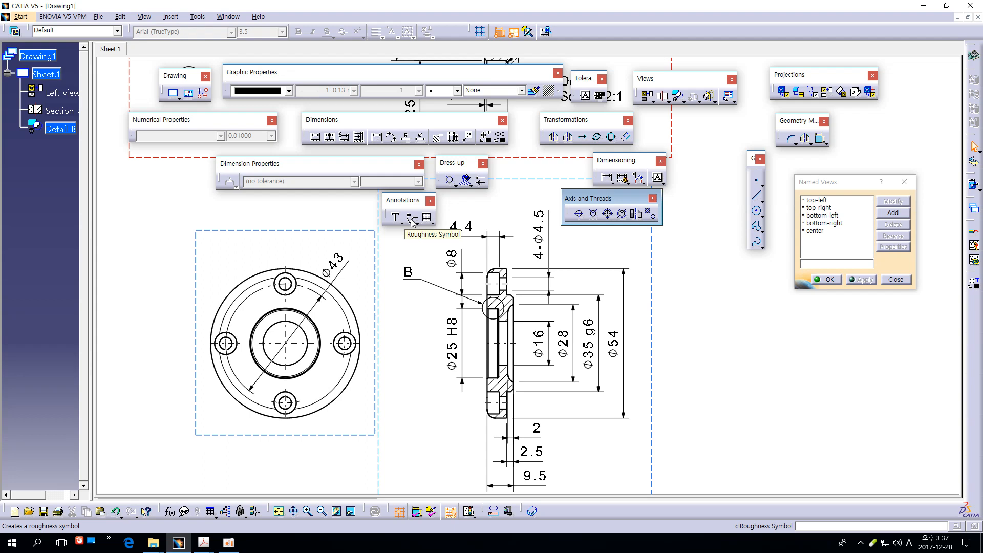
mouse_move(717, 316)
middle_mouse_down()
mouse_move(651, 327)
mouse_move(615, 295)
middle_mouse_up()
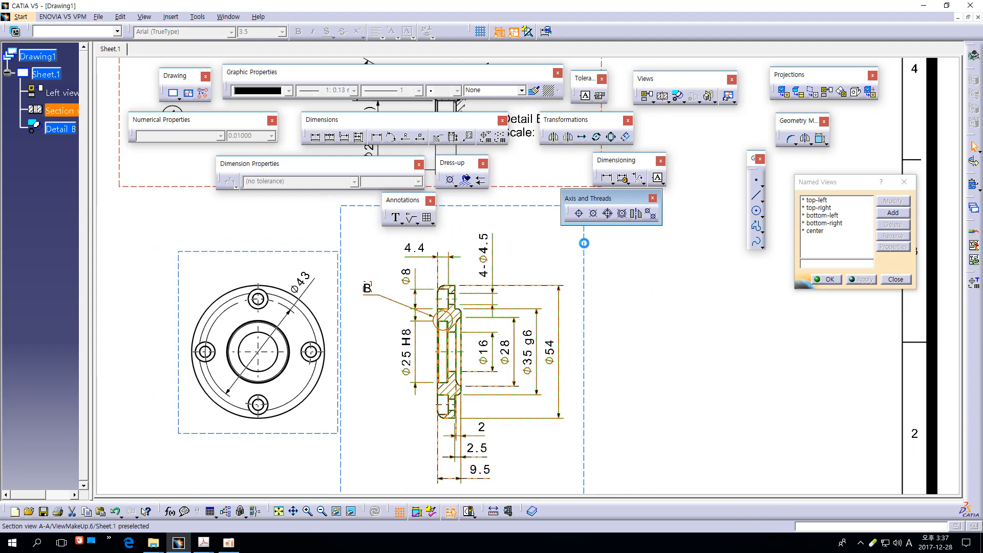
left_click(589, 248)
mouse_move(628, 326)
middle_mouse_down()
mouse_move(626, 310)
mouse_move(639, 321)
middle_mouse_up()
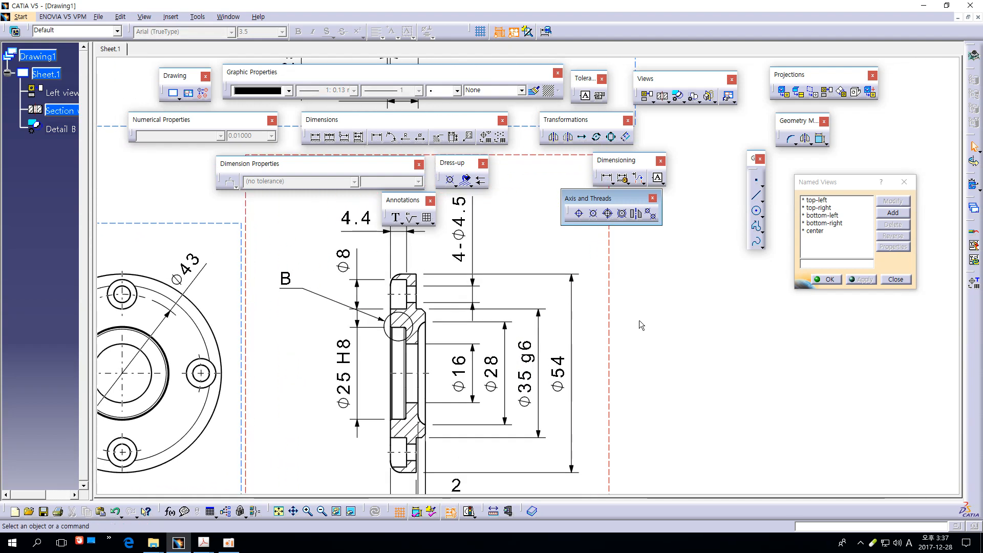
- Start a roughness symbol for the upper edge of the Ø16 bore in section view A-A
left_click(411, 220)
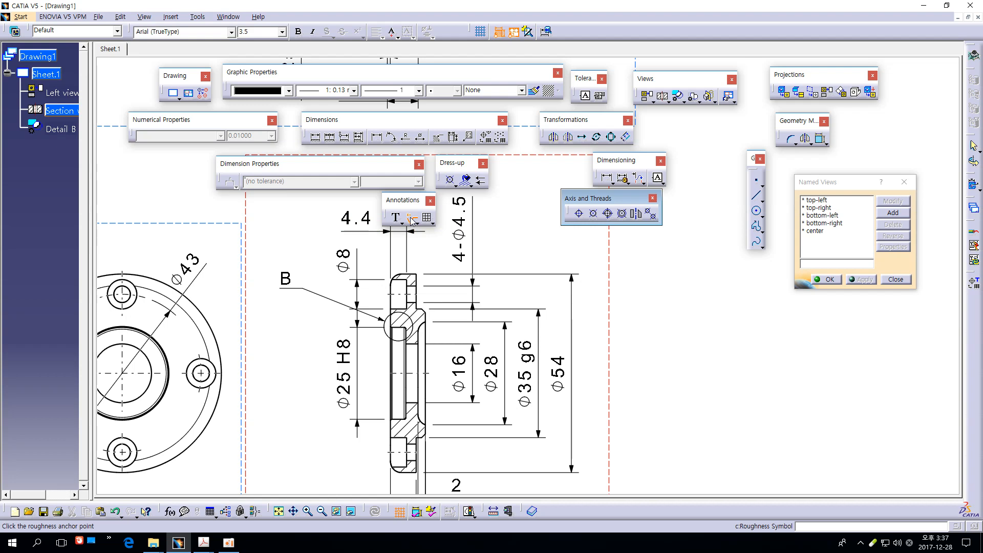
middle_click_drag(706, 411, 589, 327)
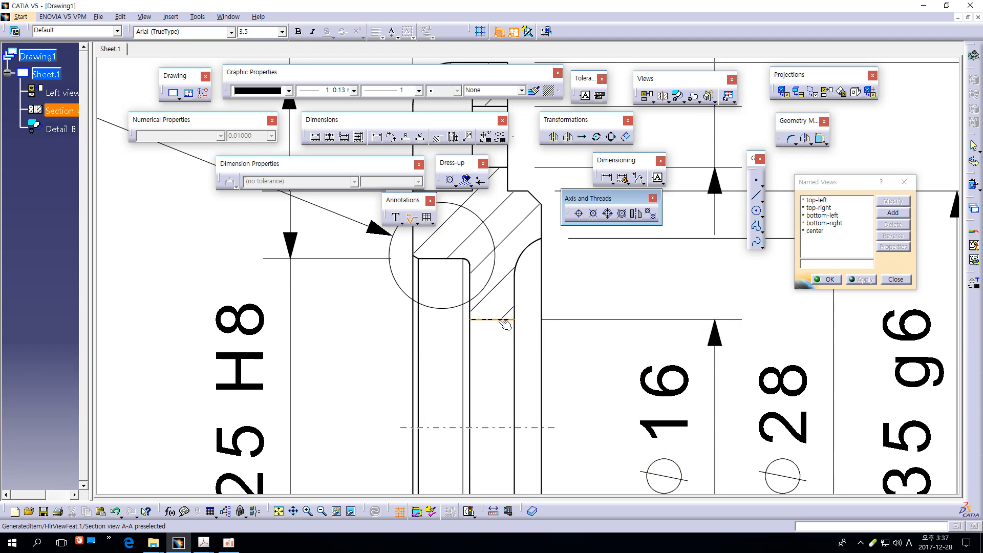
- Place a roughness symbol on the upper extension line of the Ø16 dimension in Section view A-A
middle_click_drag(589, 367, 539, 328)
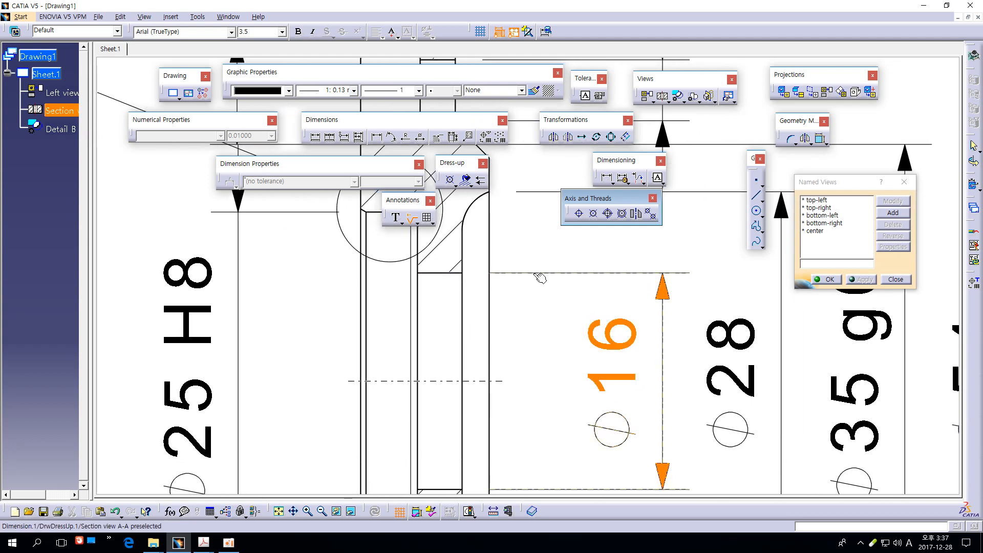
left_click(541, 277)
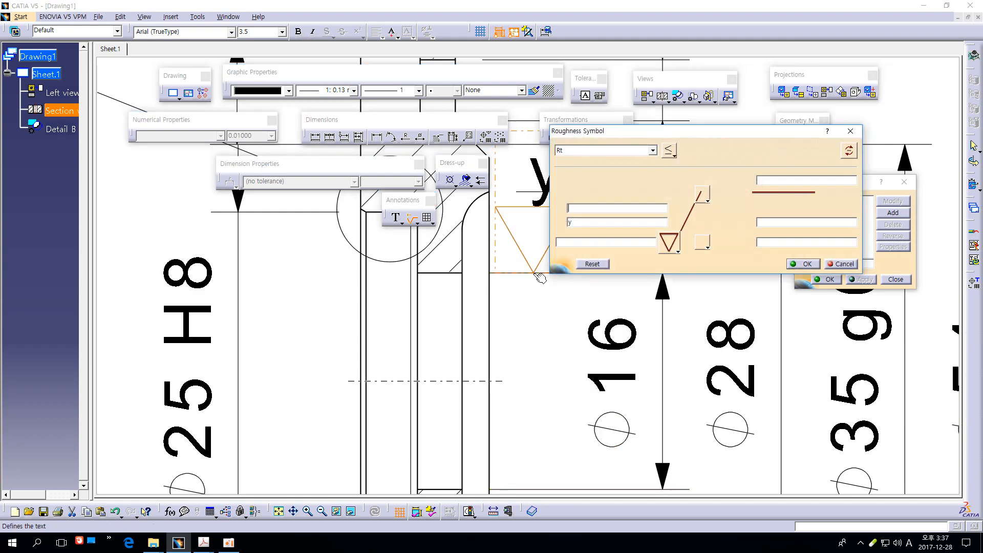
middle_click_drag(531, 311, 441, 378)
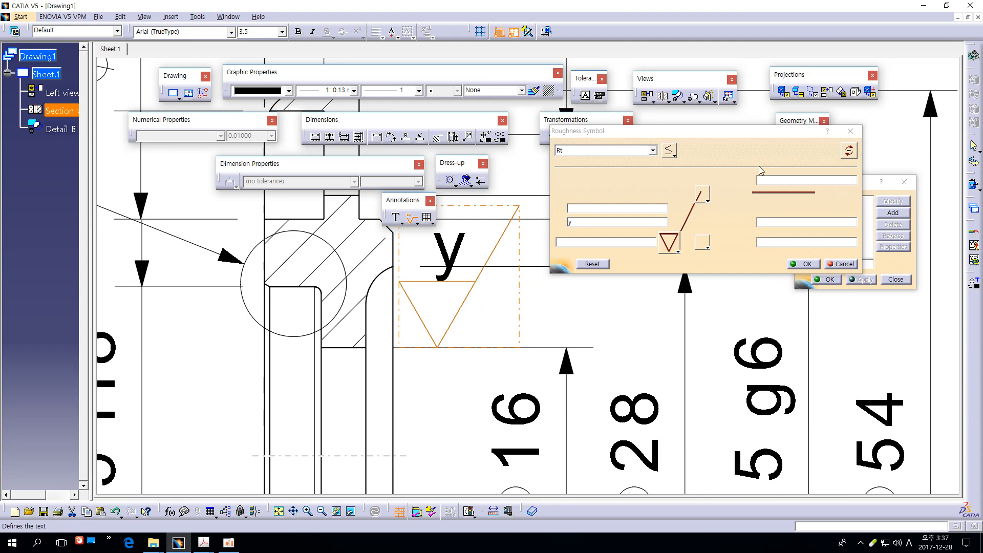
mouse_move(560, 313)
middle_mouse_down("ctrl")
mouse_move(574, 333)
mouse_move(558, 345)
middle_mouse_up("ctrl")
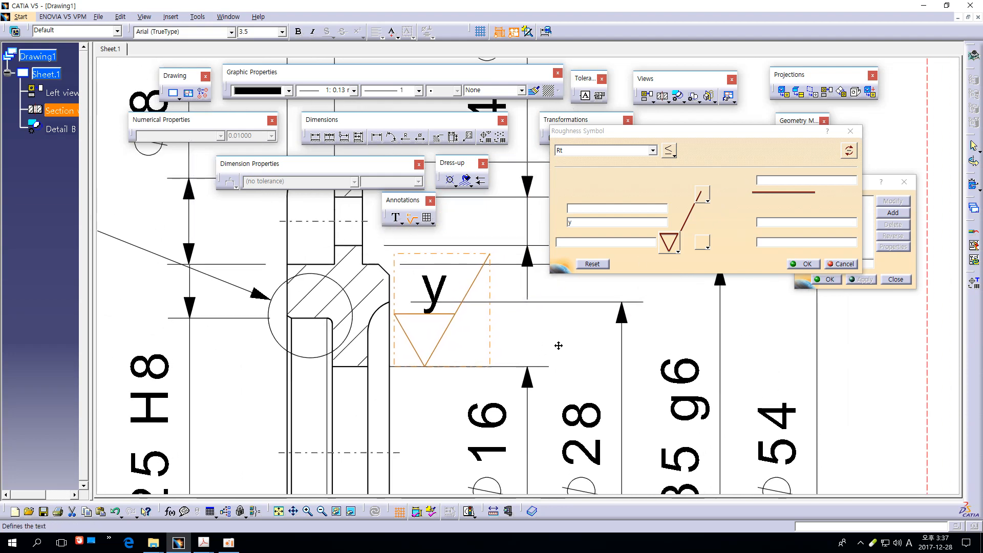
- Try the roughness symbol with a horizontal bar on its leg and the circle rugosity type
left_click(707, 199)
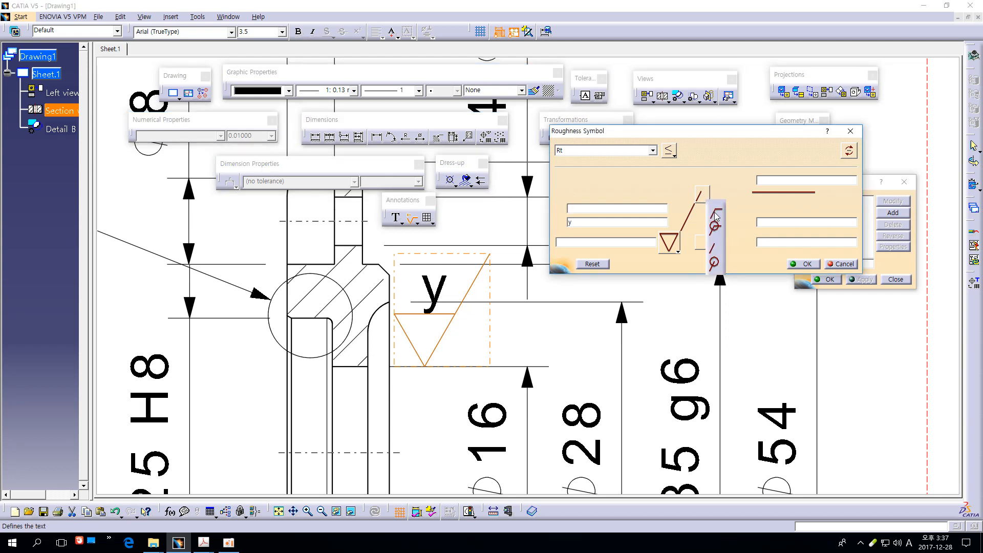
left_click(716, 215)
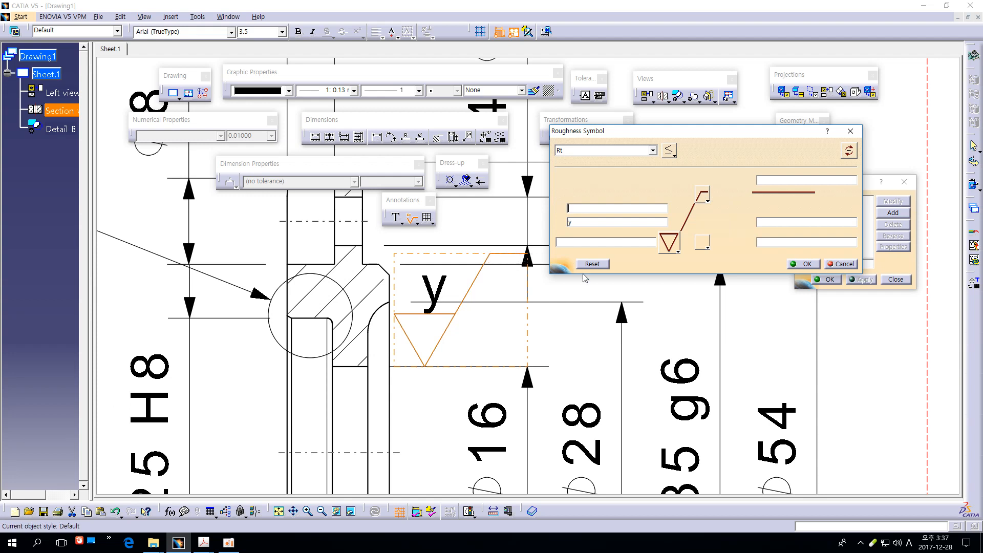
left_click(678, 250)
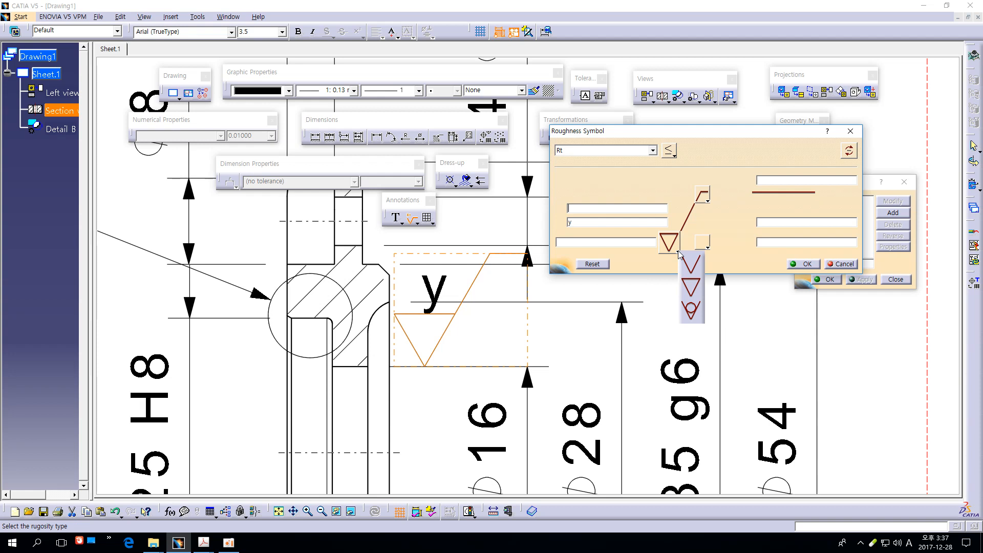
left_click(692, 310)
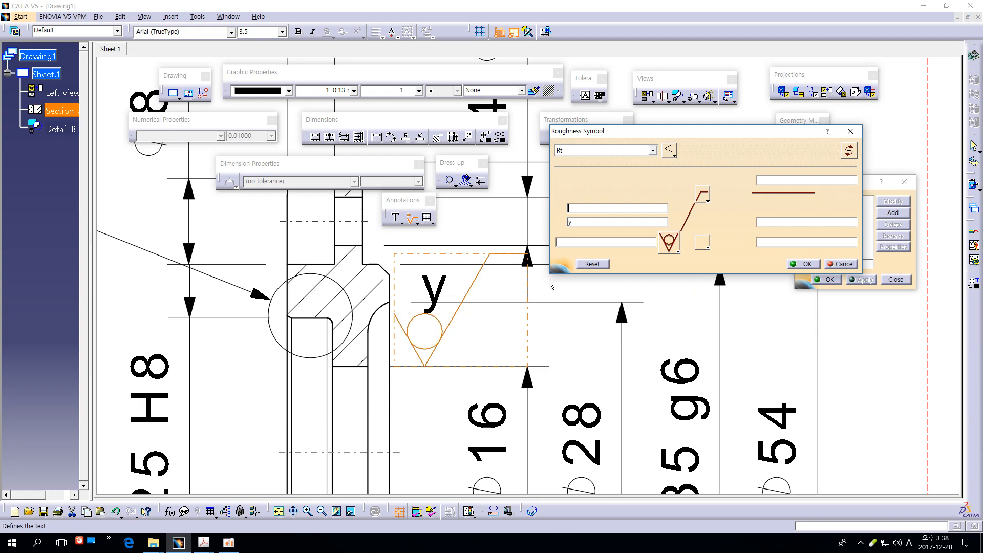
- Restore the triangle rugosity type and the plain leg without a bar, and replace the symbol text y with w
key("Tab")
key("Delete")
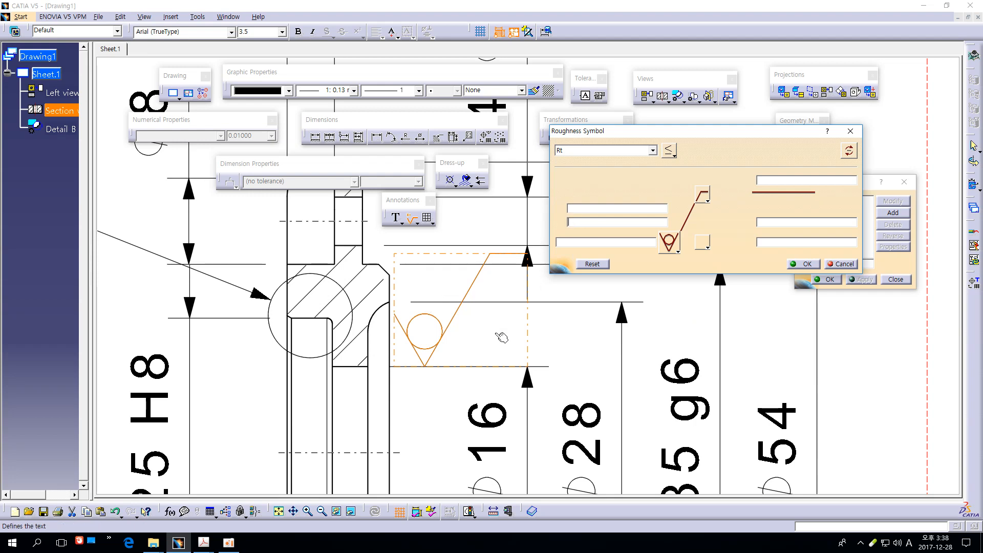
middle_click_drag(496, 334, 474, 350)
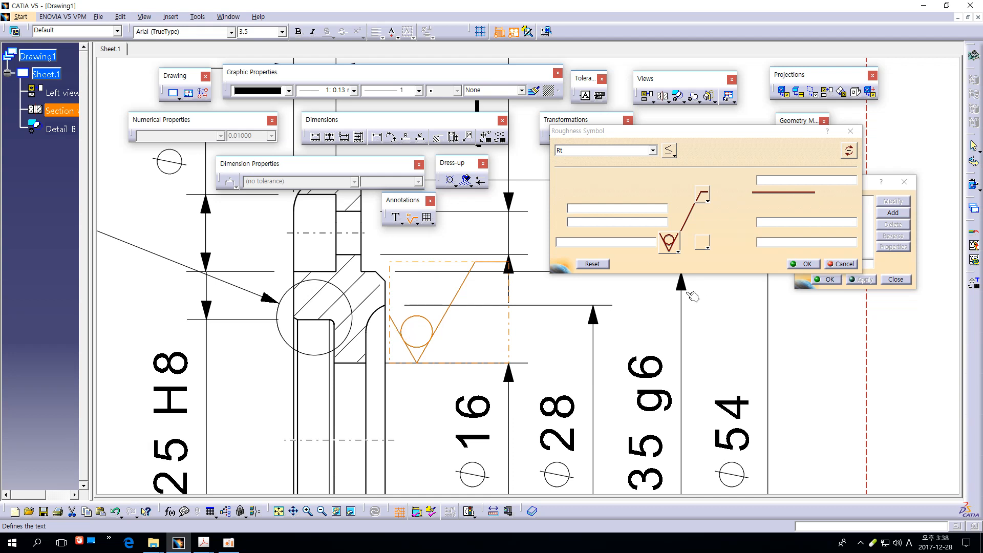
left_click(679, 252)
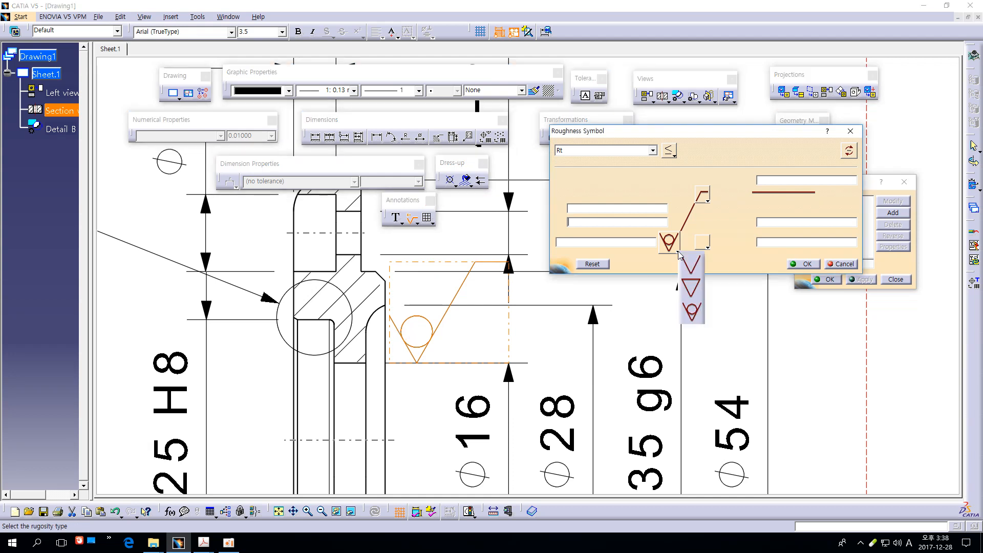
left_click(692, 288)
left_click(707, 247)
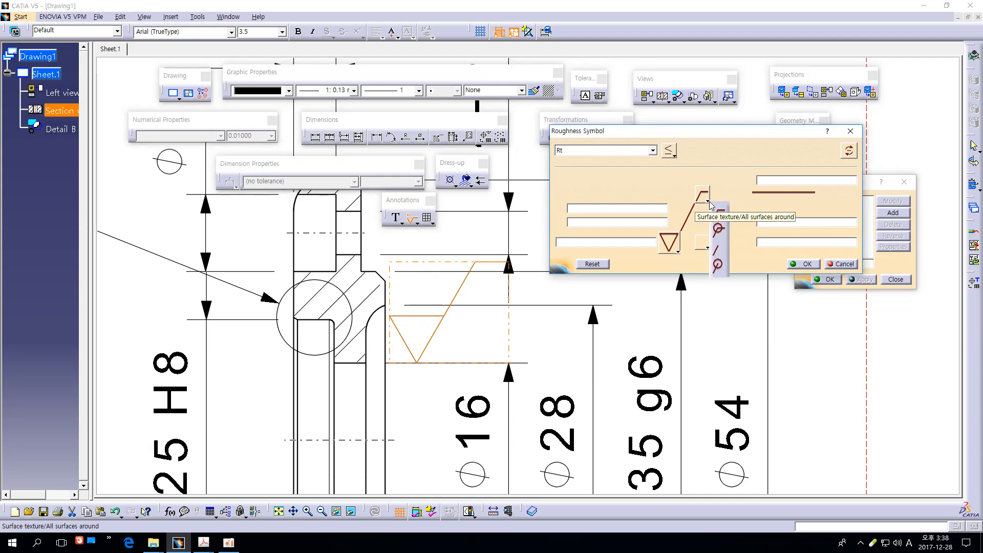
left_click(718, 252)
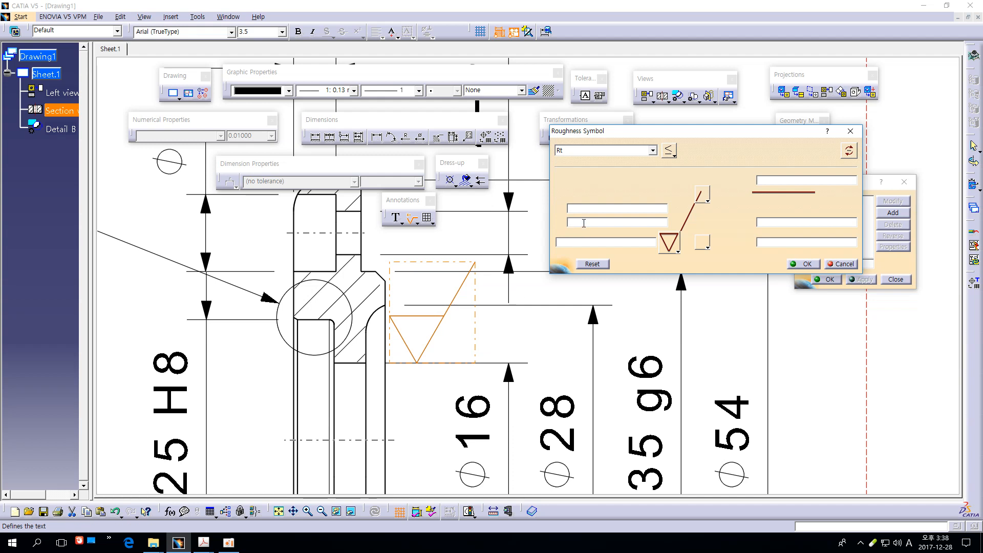
type("W")
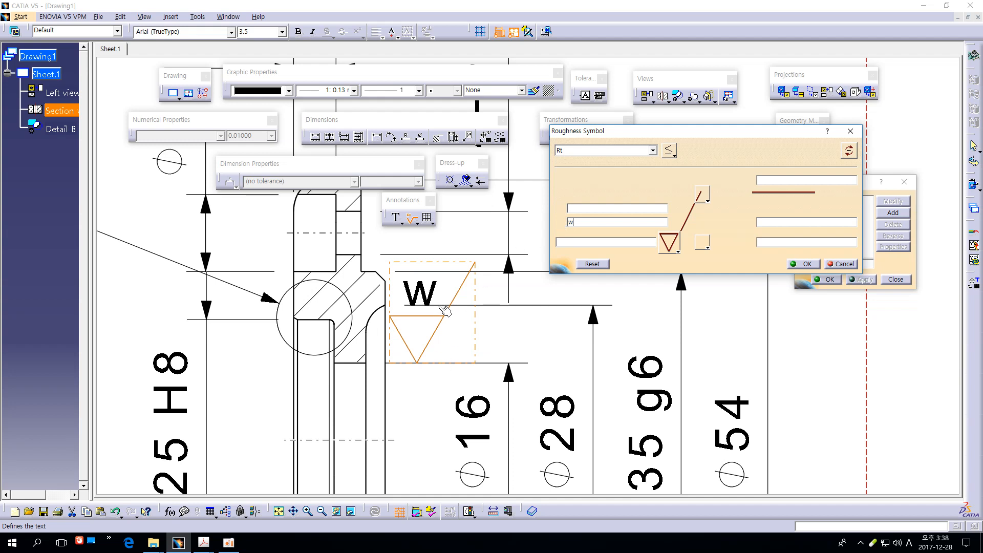
- Invert the roughness symbol so it sits below the extension line, and accept it
middle_click_drag(431, 405, 446, 324)
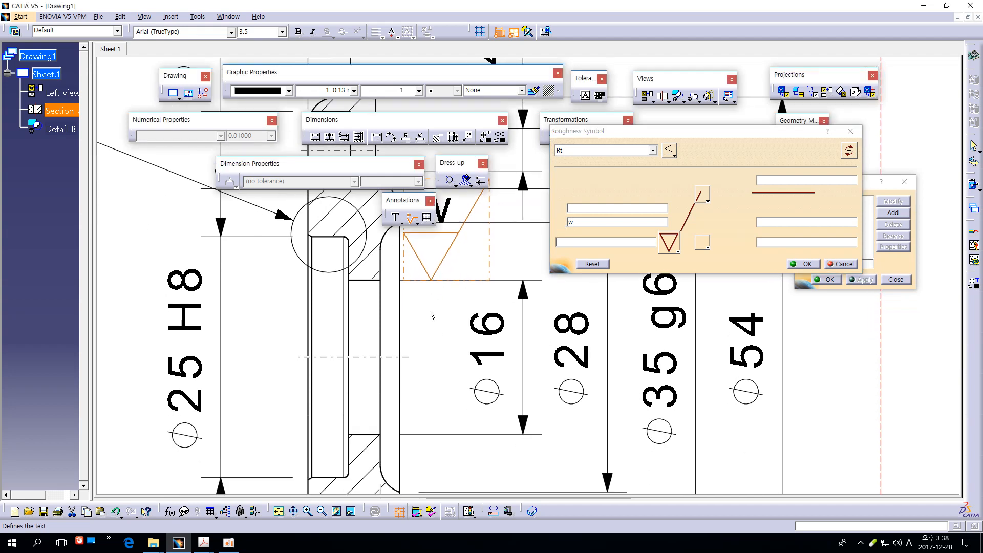
left_click(849, 151)
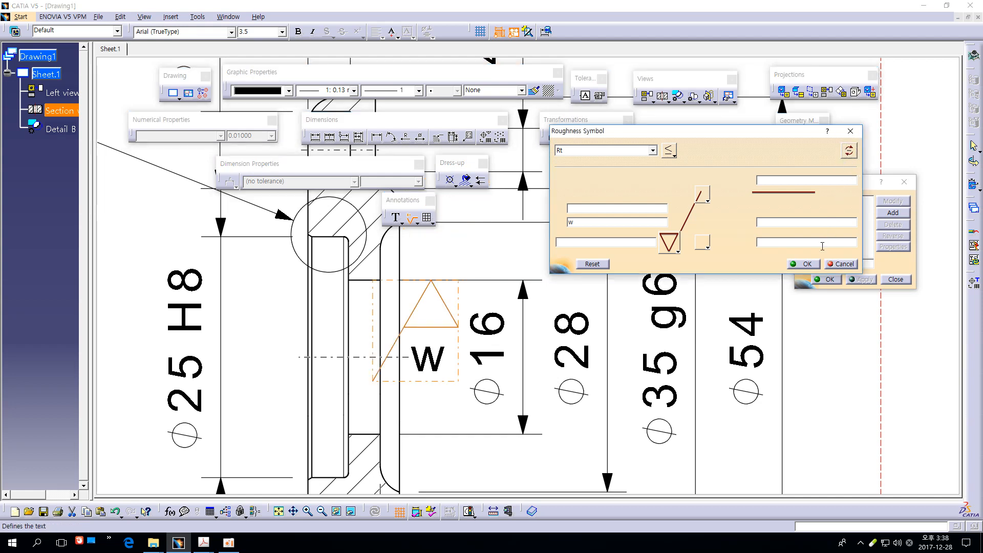
left_click(805, 264)
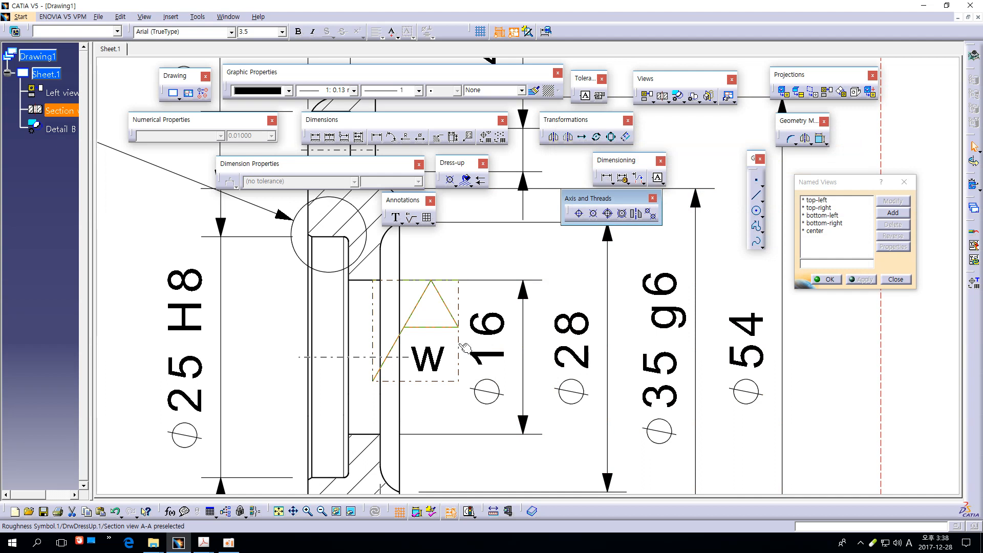
- Set the roughness symbol's text size to 2.5 and shift it along the extension line toward the Ø16 text
left_click(282, 33)
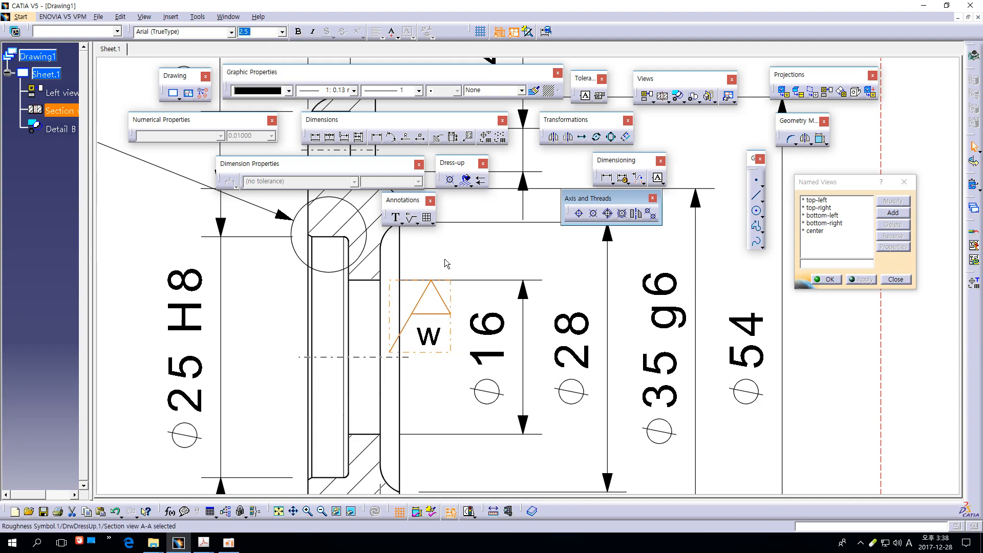
key("Escape")
mouse_move(472, 287)
middle_mouse_down("ctrl")
mouse_move(474, 274)
mouse_move(476, 295)
middle_mouse_up("ctrl")
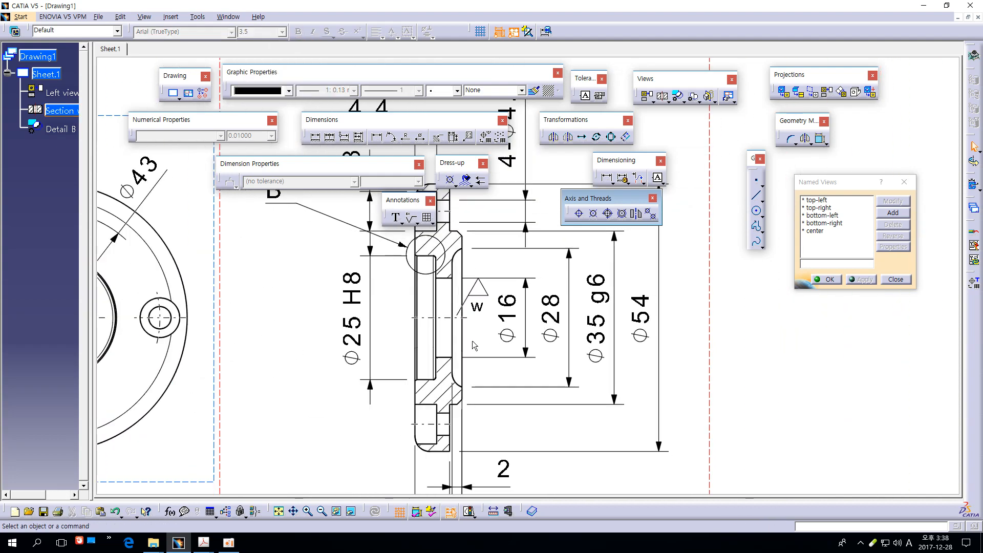
mouse_move(499, 299)
left_mouse_down()
mouse_move(533, 300)
mouse_move(488, 302)
left_mouse_up()
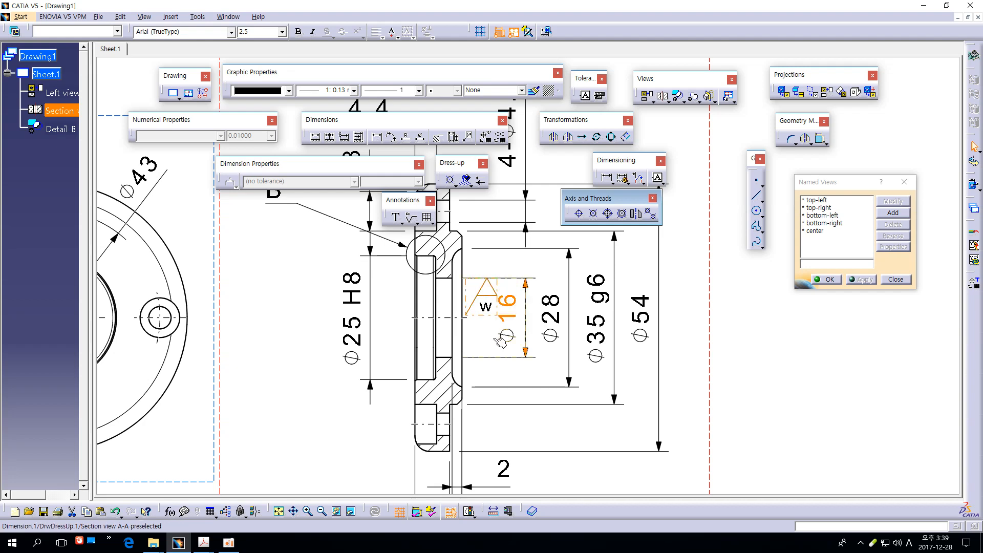
left_click(507, 310)
left_click(706, 358)
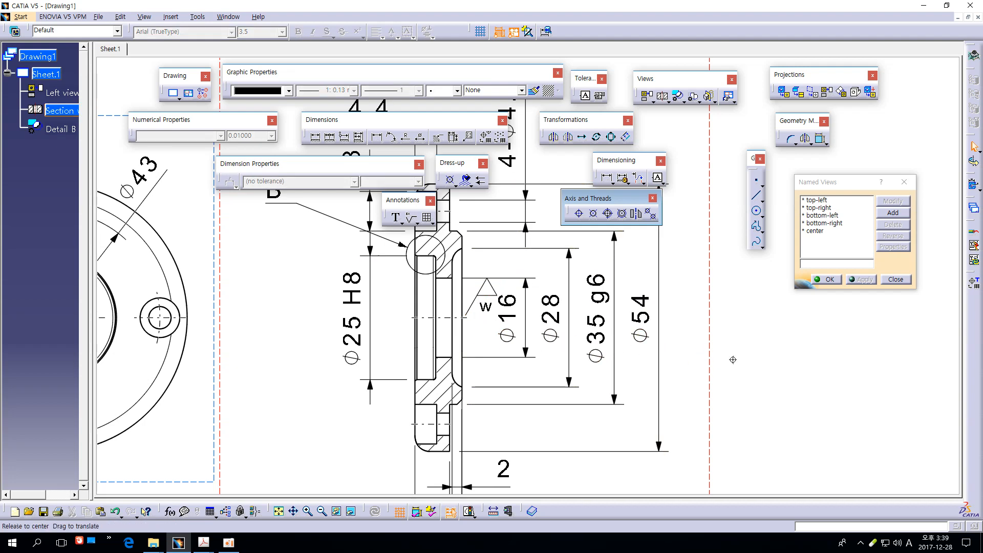
- Shift the Ø16 dimension and the roughness symbol slightly farther away from the section view outline
mouse_move(733, 359)
middle_mouse_down("ctrl")
mouse_move(723, 373)
mouse_move(653, 364)
mouse_move(674, 353)
middle_mouse_up("ctrl")
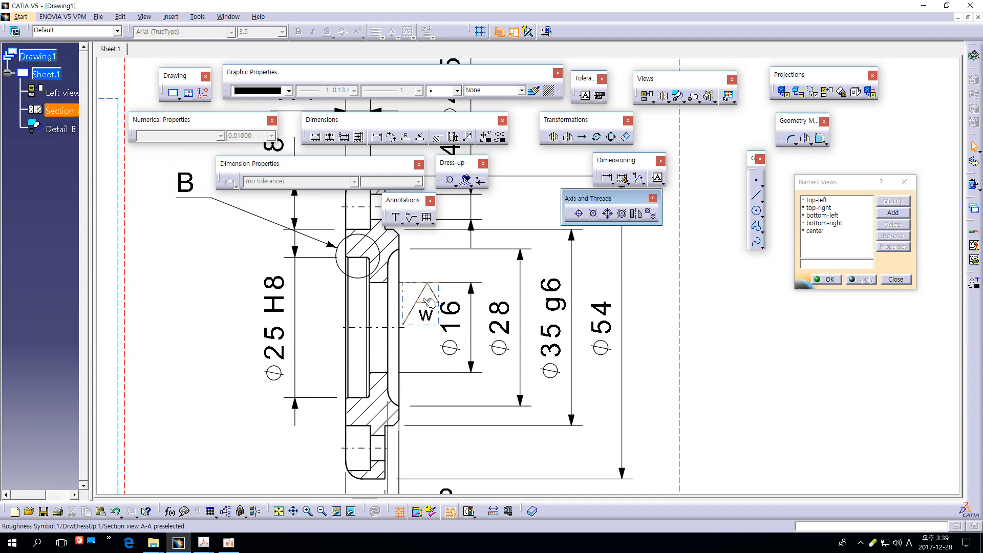
left_click_drag(476, 309, 484, 308)
left_click(499, 264)
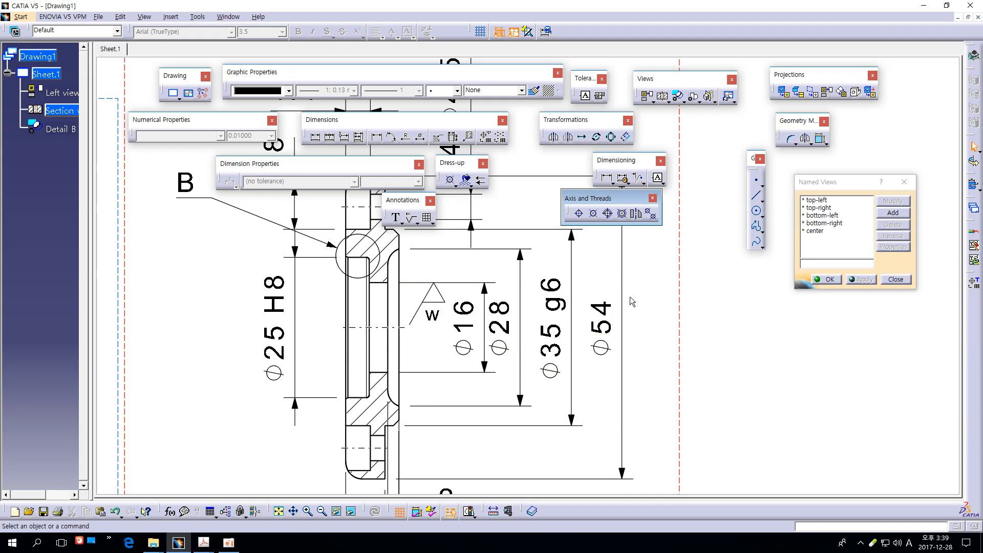
- Line up the Ø16, Ø28, Ø35 g6 and Ø54 dimensions using Ø16 as reference, with 0 mm reference offset and 10 mm spacing
left_click(484, 287)
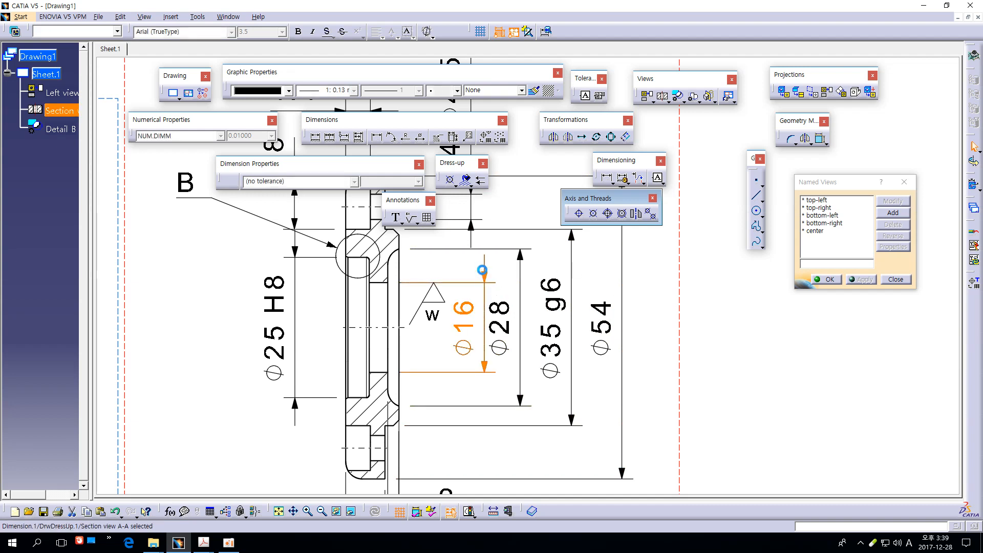
left_click(527, 257, "ctrl")
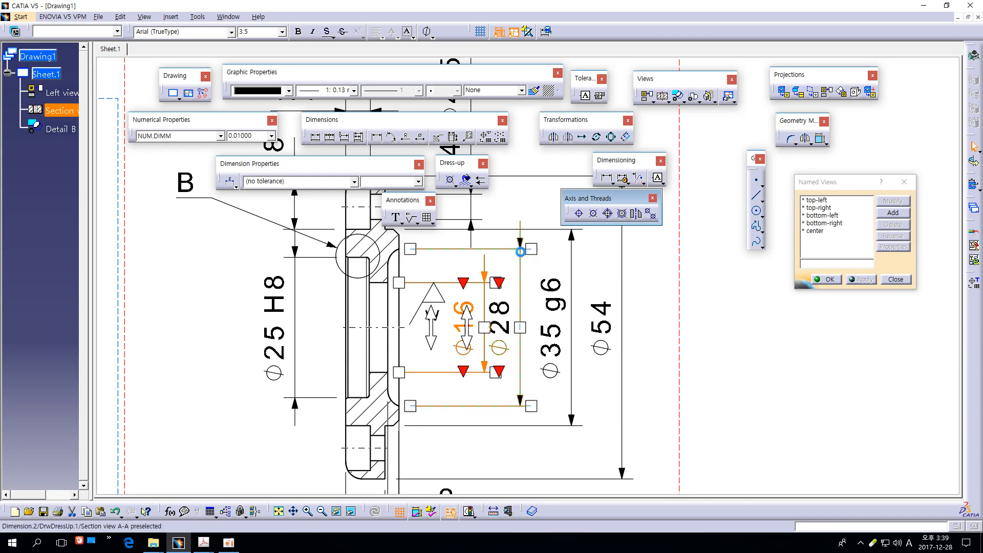
left_click(566, 279, "ctrl")
left_click(602, 320, "ctrl")
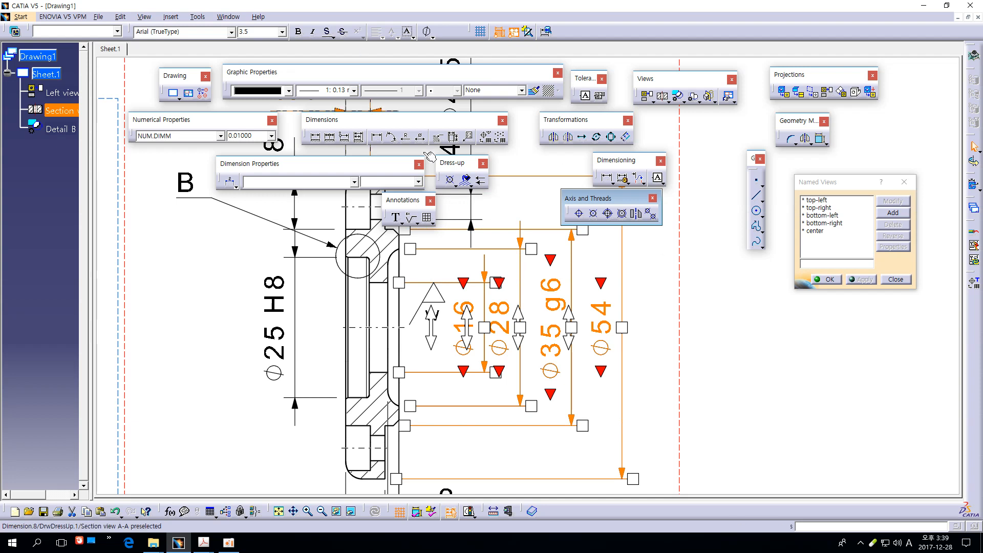
right_click(574, 270)
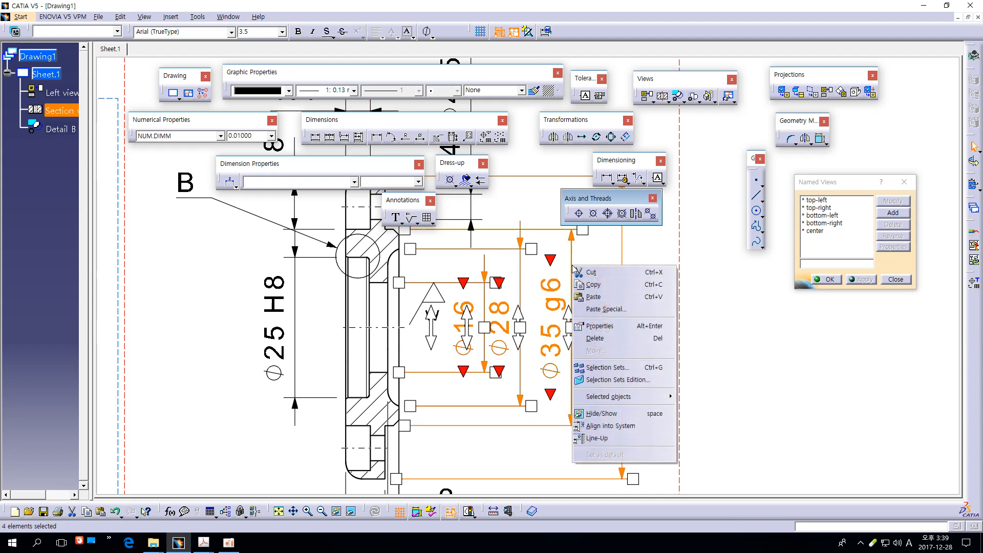
left_click(598, 439)
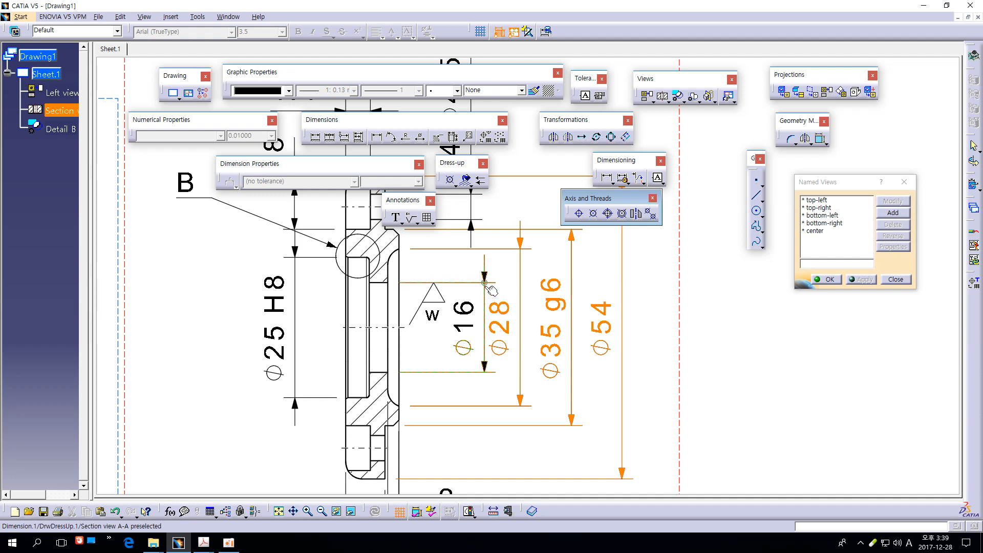
left_click(489, 286)
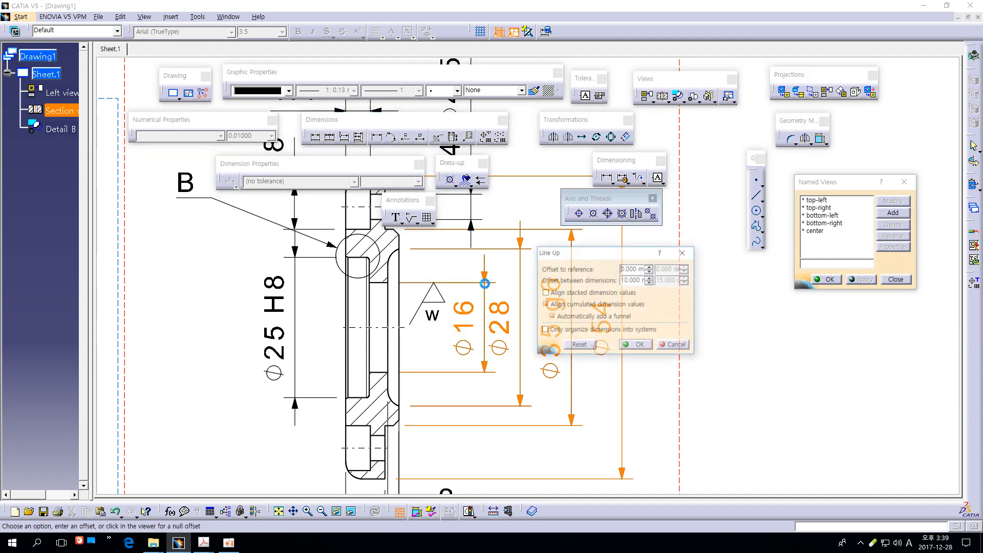
left_click_drag(591, 250, 641, 226)
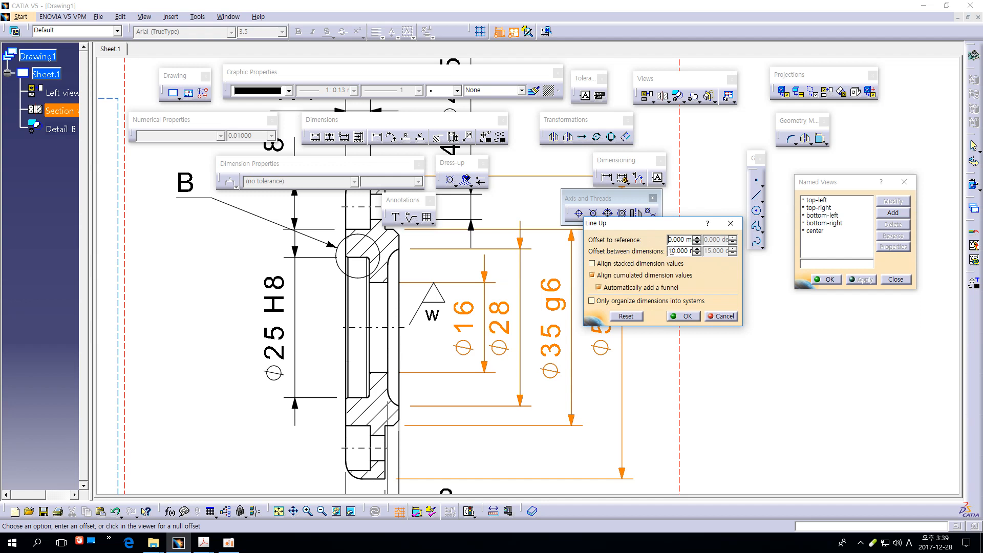
left_click(689, 316)
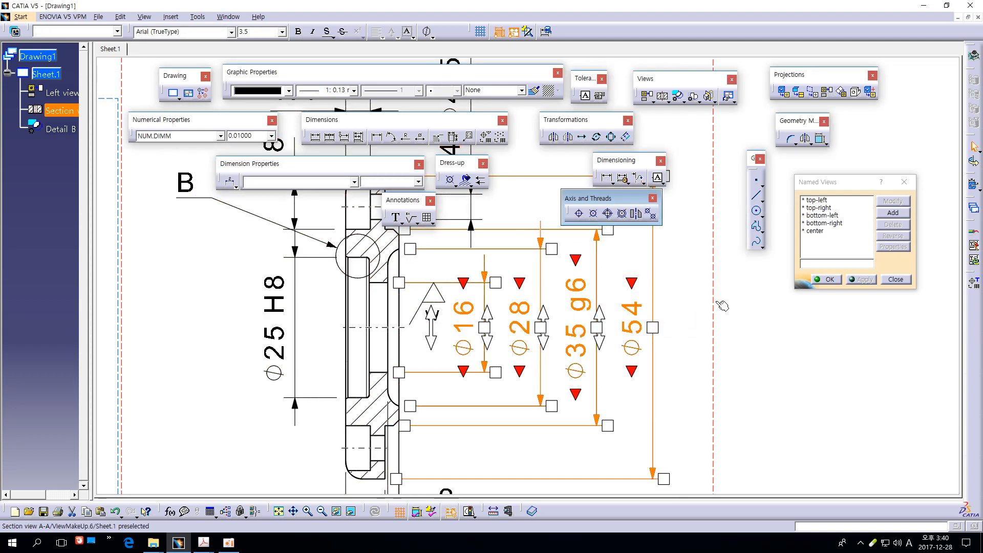
left_click(740, 306)
- Move the small-hole diameter dimension on the upper flange so its dimension line aligns with that of Ø16
middle_click_drag(741, 306, 741, 357)
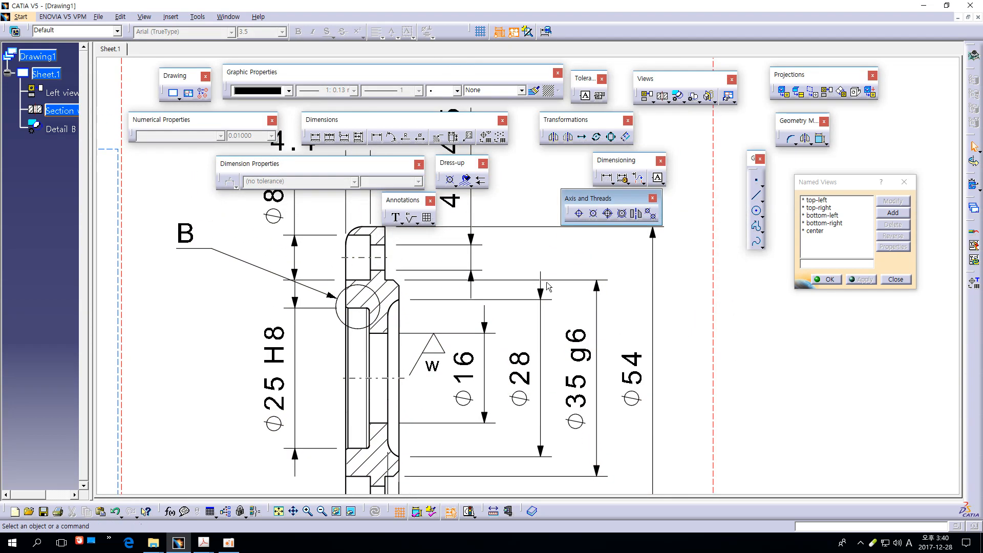
left_click_drag(481, 270, 486, 150)
left_click(514, 198)
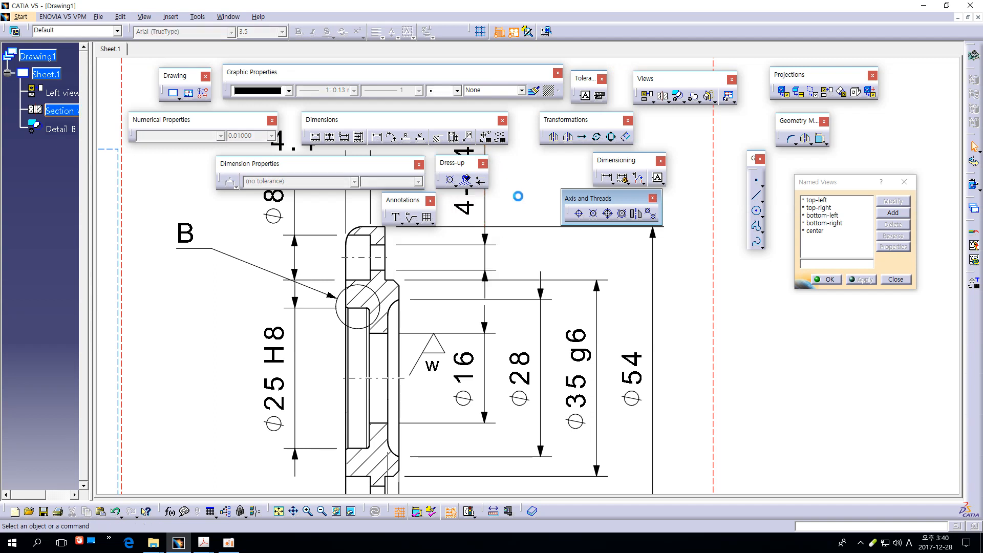
- Flip the arrows of the Ø16 and Ø28 dimensions, leaving nothing selected
left_click(498, 325)
left_click(547, 297)
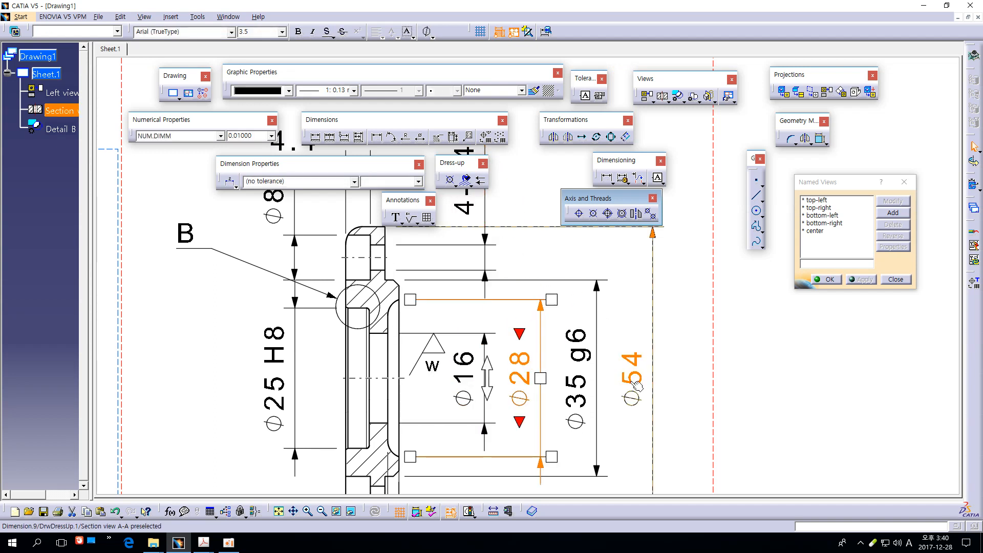
left_click(313, 469)
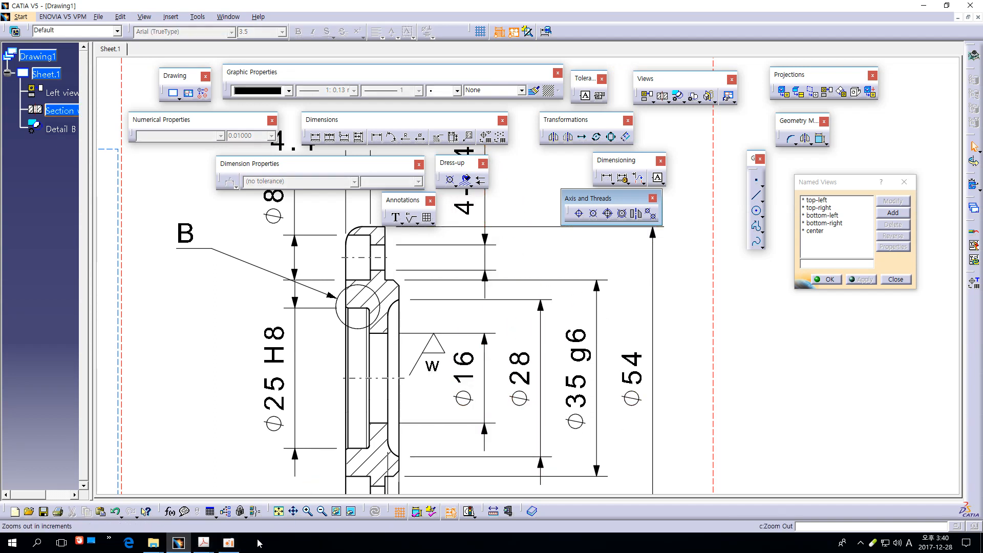
left_click(228, 544)
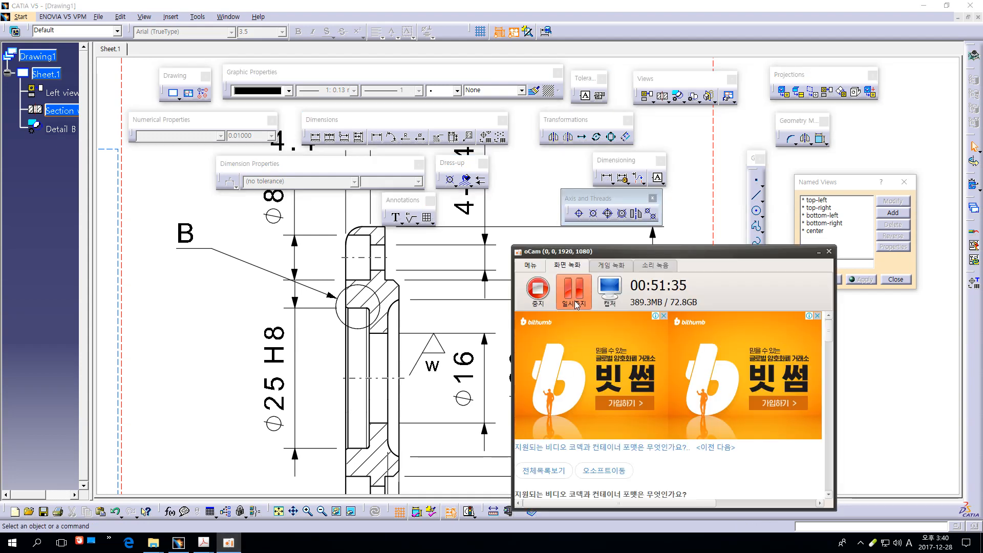
left_click(819, 252)
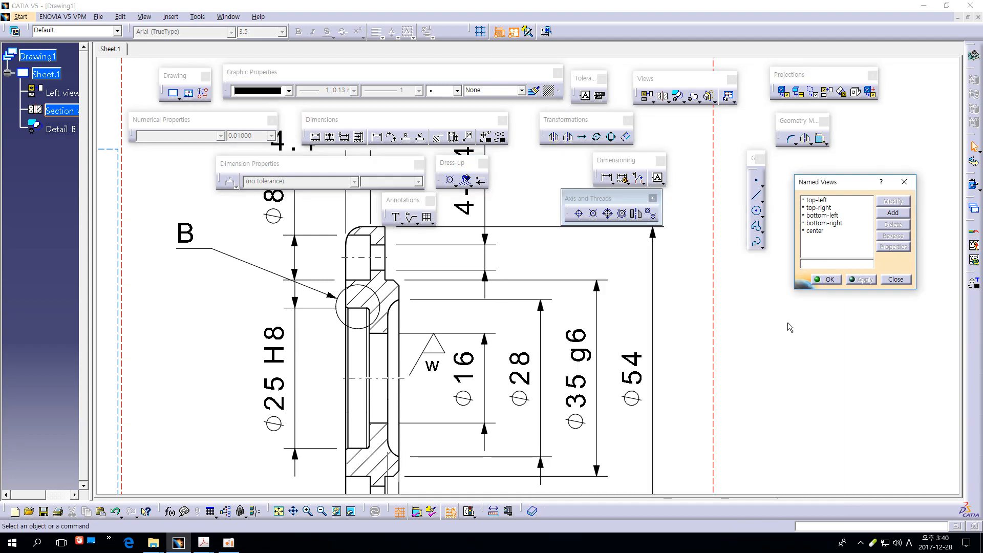
middle_click_drag(771, 353, 769, 400)
middle_click_drag(736, 357, 742, 283)
middle_click_drag(762, 375, 789, 368)
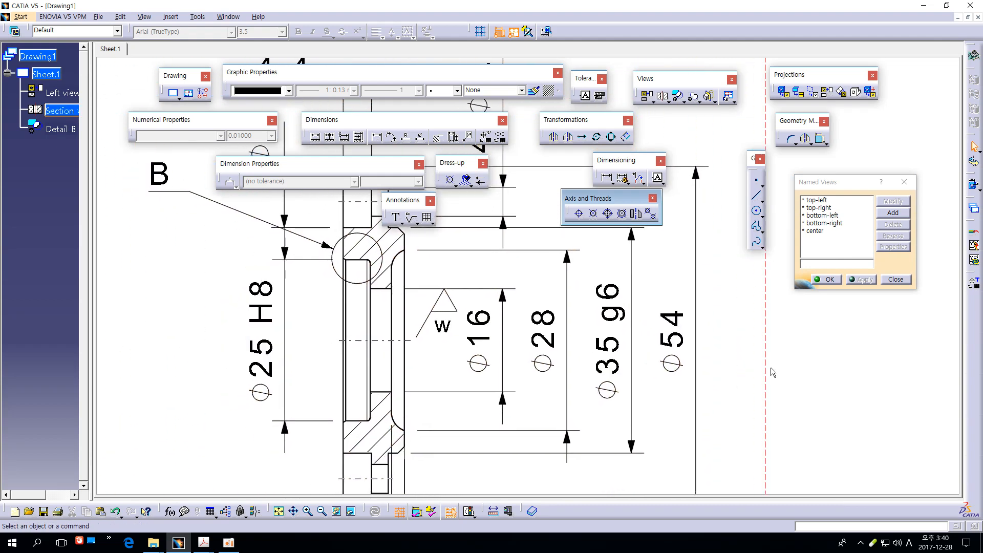
left_click(372, 293)
mouse_move(389, 328)
middle_mouse_down()
mouse_move(465, 342)
mouse_move(467, 322)
middle_mouse_up()
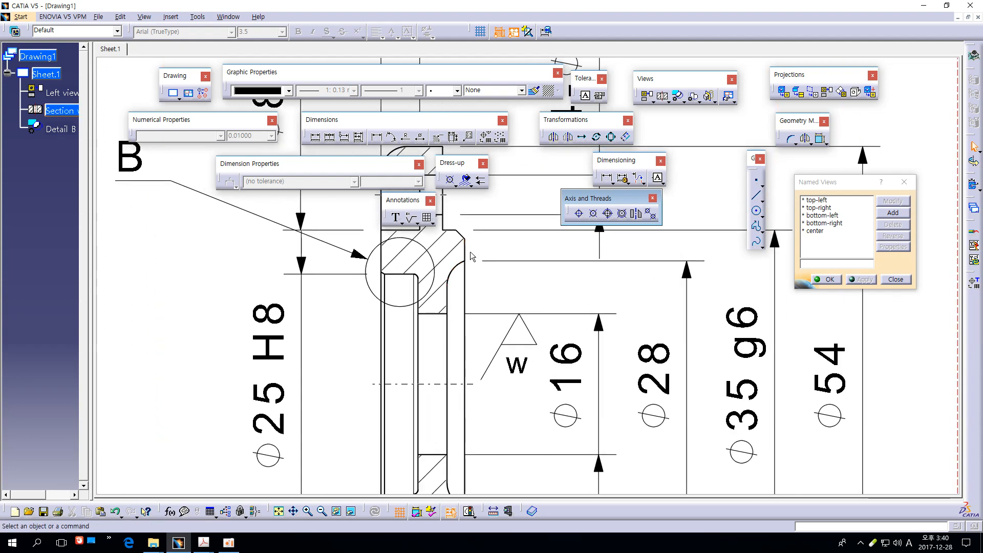
middle_click_drag(487, 255, 502, 303)
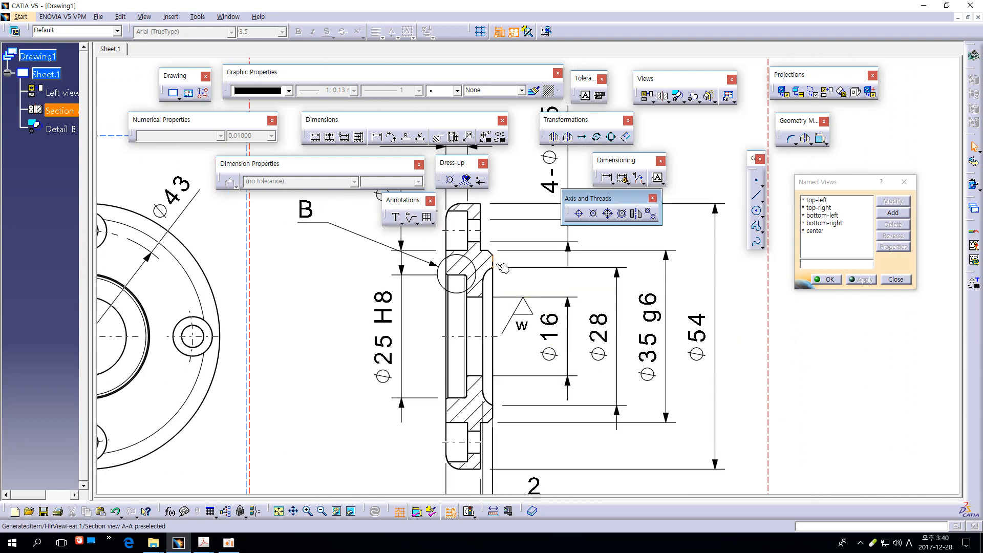
- Line up the 2, 2.5 and 9.5 dimensions below the section view using 2 as reference, with 0 mm reference offset and 10 mm spacing
middle_click_drag(648, 333, 648, 155)
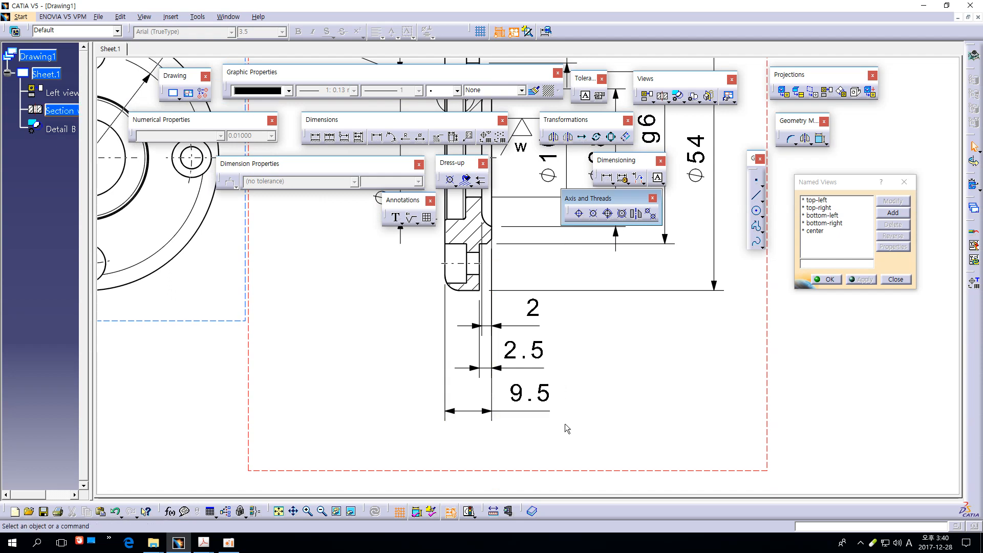
middle_click_drag(565, 423, 566, 355)
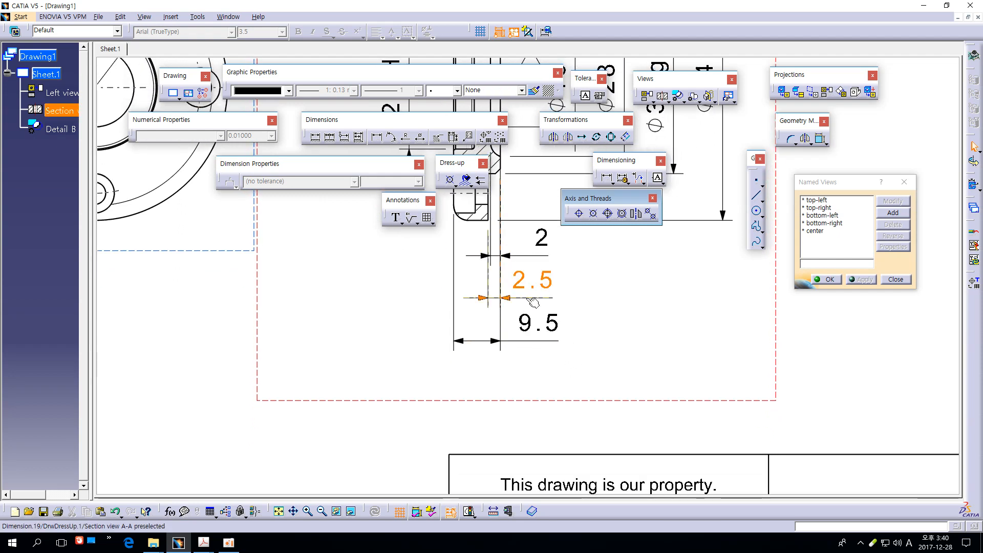
left_click(532, 260)
left_click(533, 279, "ctrl")
left_click(540, 325, "ctrl")
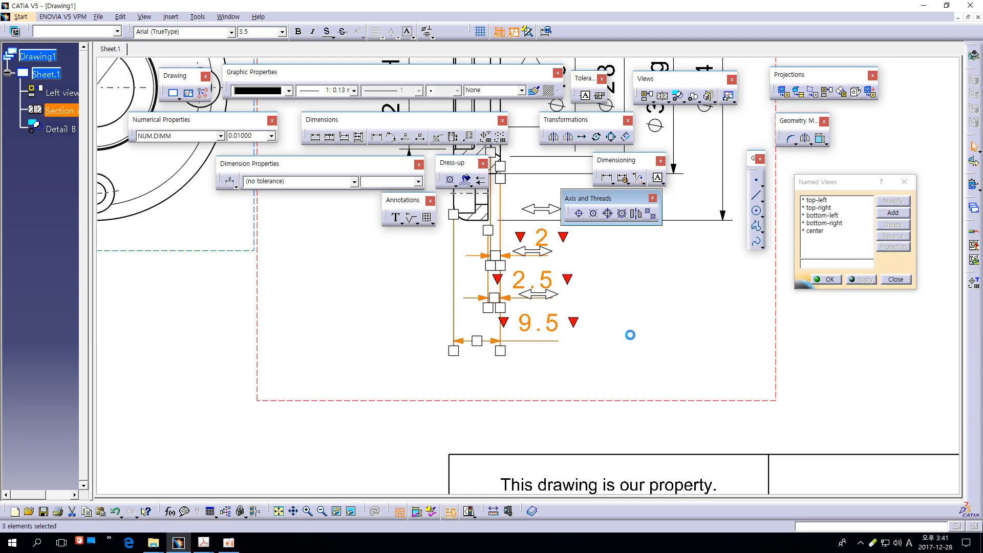
middle_click_drag(631, 334, 591, 346)
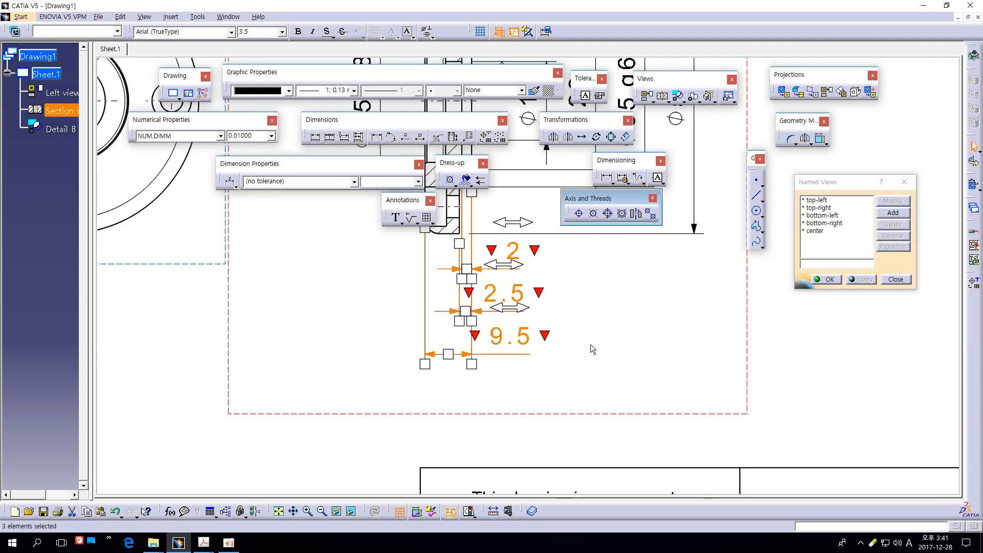
right_click(528, 298)
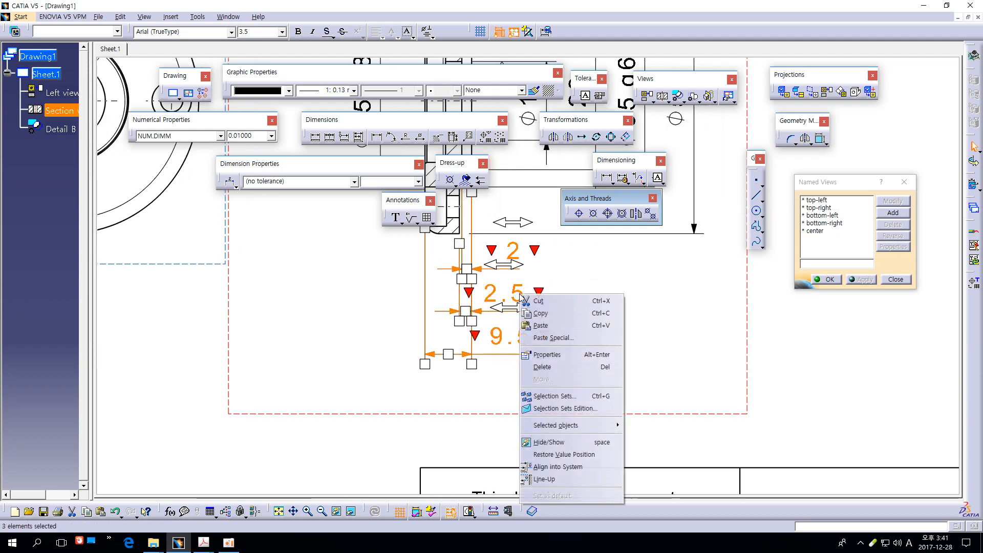
left_click(553, 479)
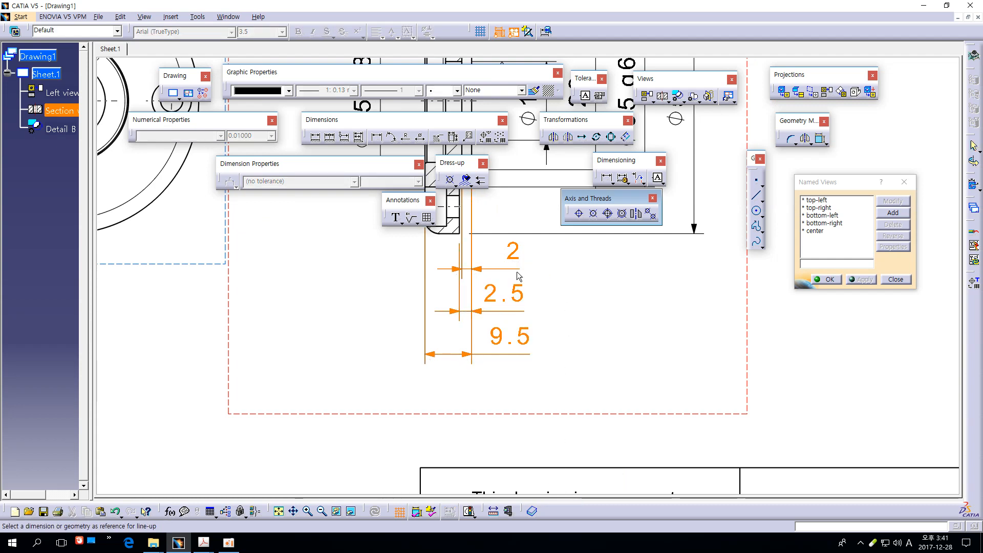
left_click(513, 275)
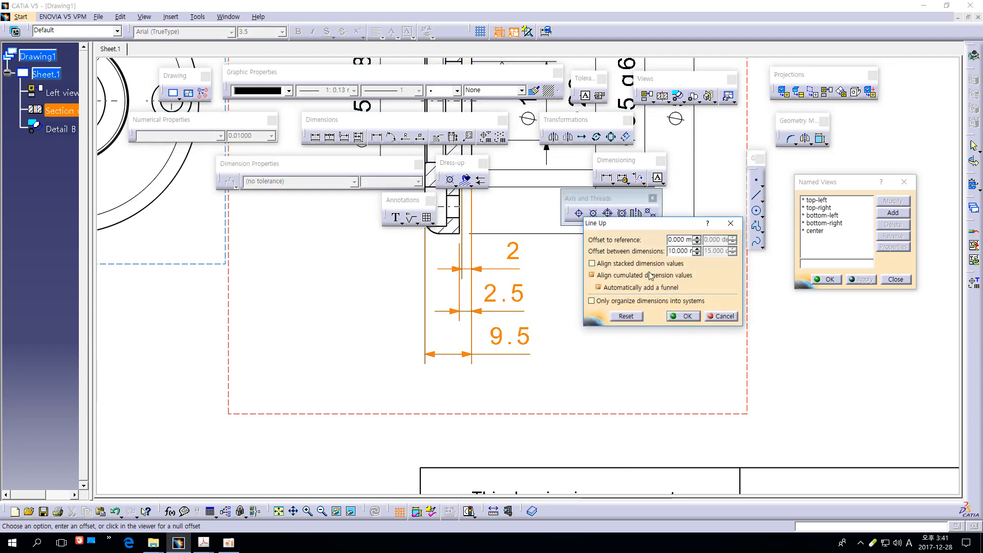
left_click(684, 316)
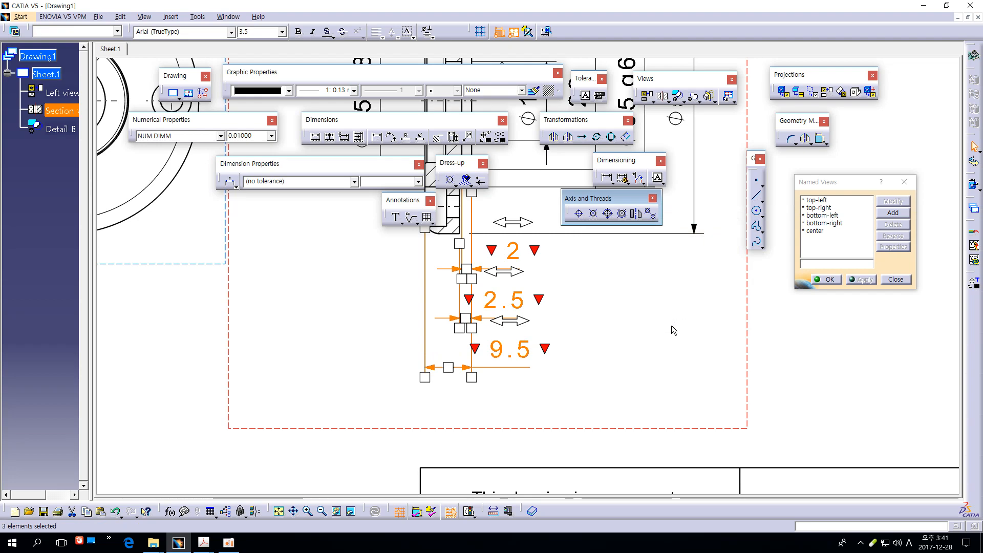
left_click(670, 327)
- Add a roughness symbol with text y on the section view's right-hand 9.5 extension line beside the lower flange hole, inverted to point outward
mouse_move(633, 336)
middle_mouse_down()
mouse_move(631, 355)
mouse_move(631, 336)
mouse_move(636, 352)
mouse_move(659, 347)
mouse_move(648, 334)
mouse_move(675, 379)
mouse_move(673, 409)
middle_mouse_up()
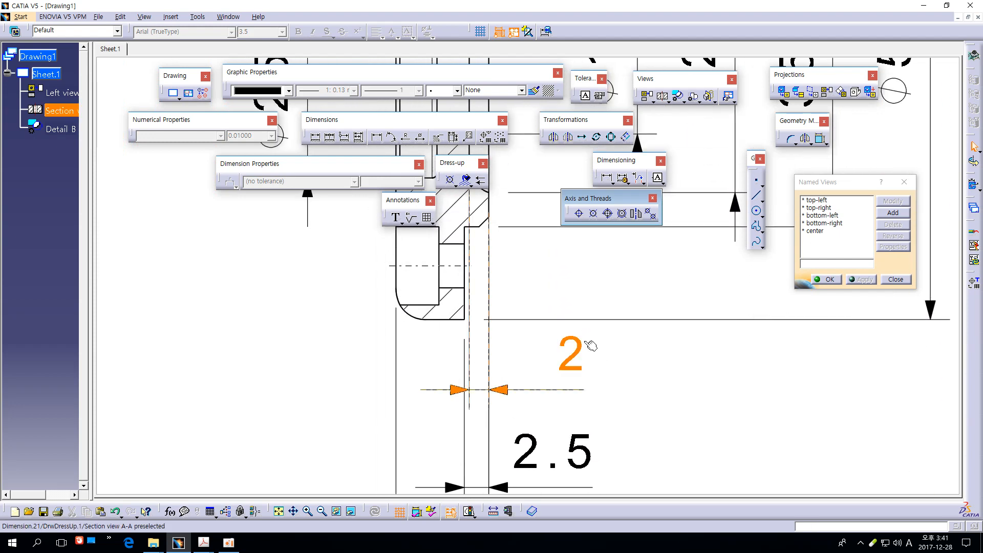
left_click(490, 277)
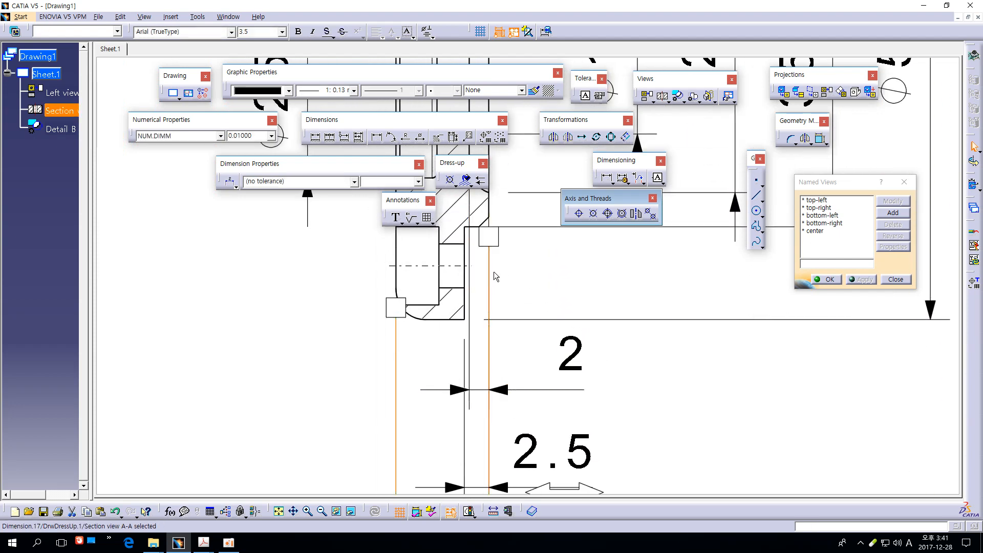
left_click(574, 279)
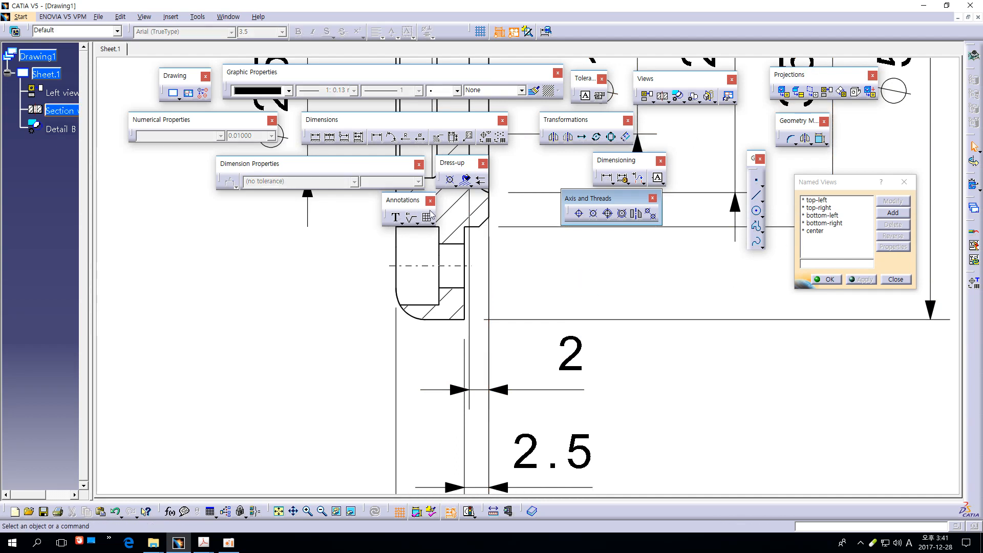
left_click(495, 266)
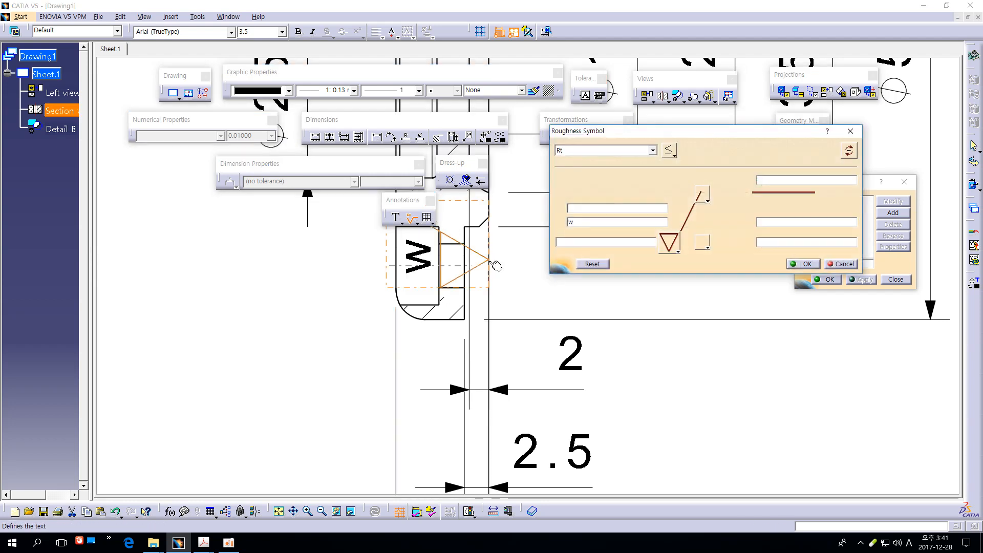
left_click(847, 154)
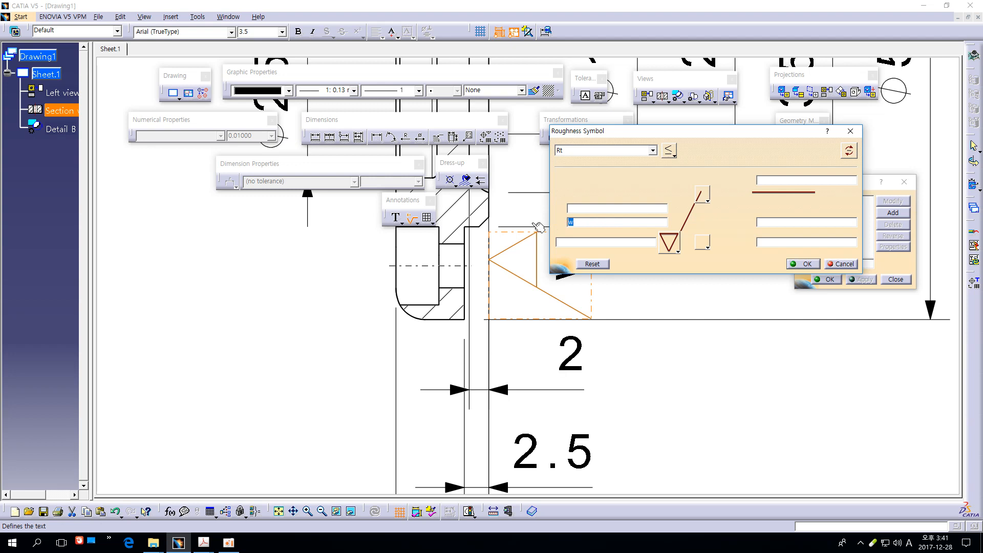
type("y")
key("Return")
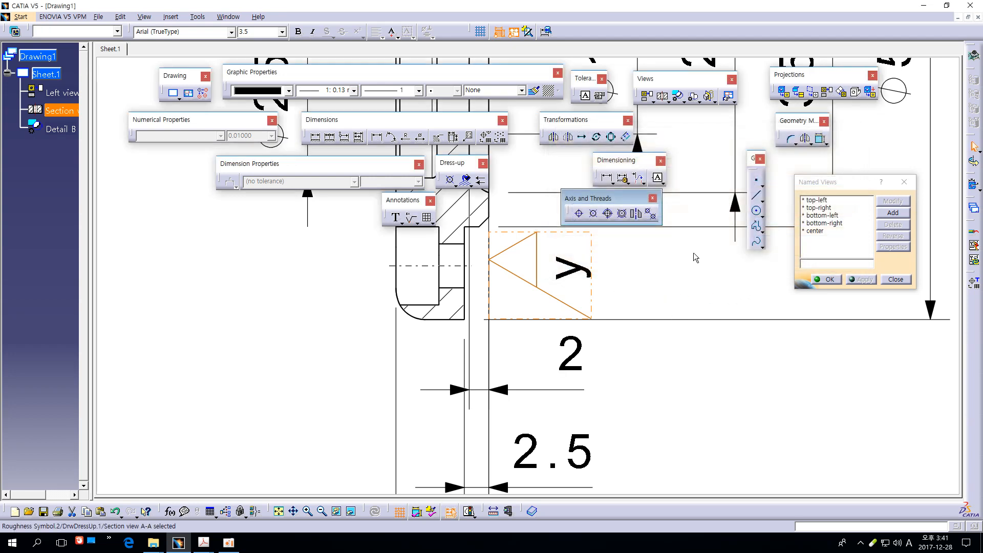
- Set the y roughness symbol's text size to 2.5 mm and shift it level with the lower hole's centre line
left_click(281, 31)
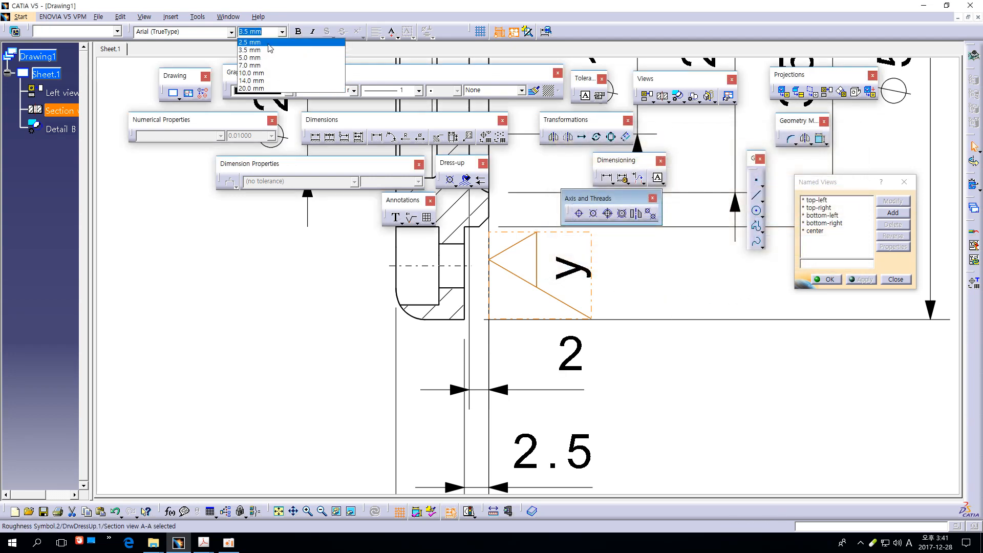
left_click(269, 43)
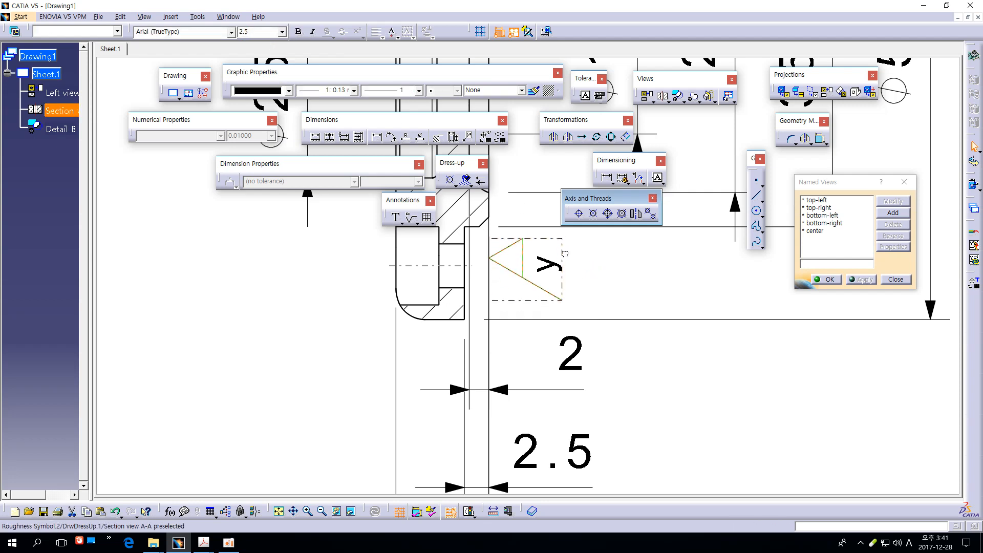
left_click(602, 267)
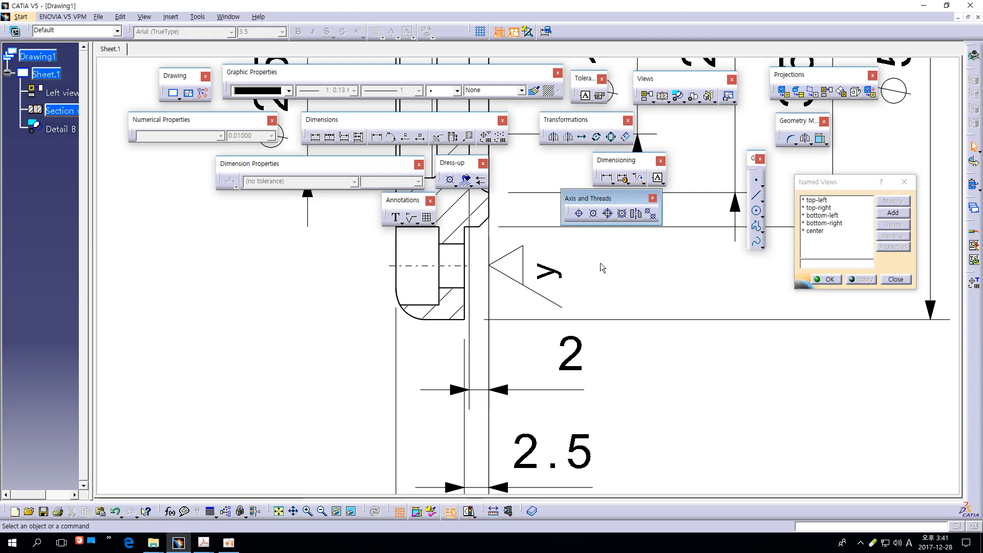
- Add a roughness symbol with text x on the upper extension line of the Ø35 g6 dimension
scroll(599, 274, "down", 2)
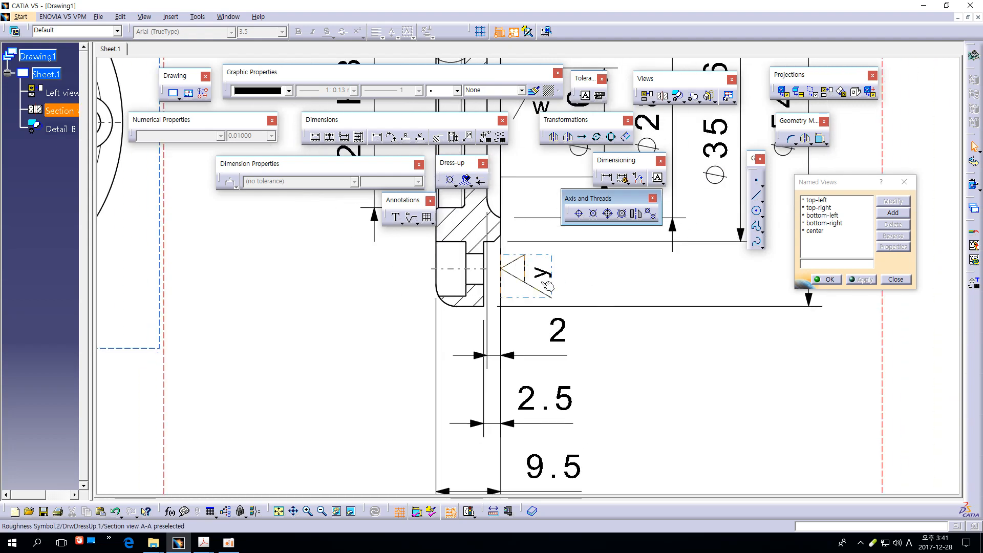
middle_click_drag(602, 288, 615, 478)
middle_click_drag(561, 280, 602, 392)
left_click(603, 391)
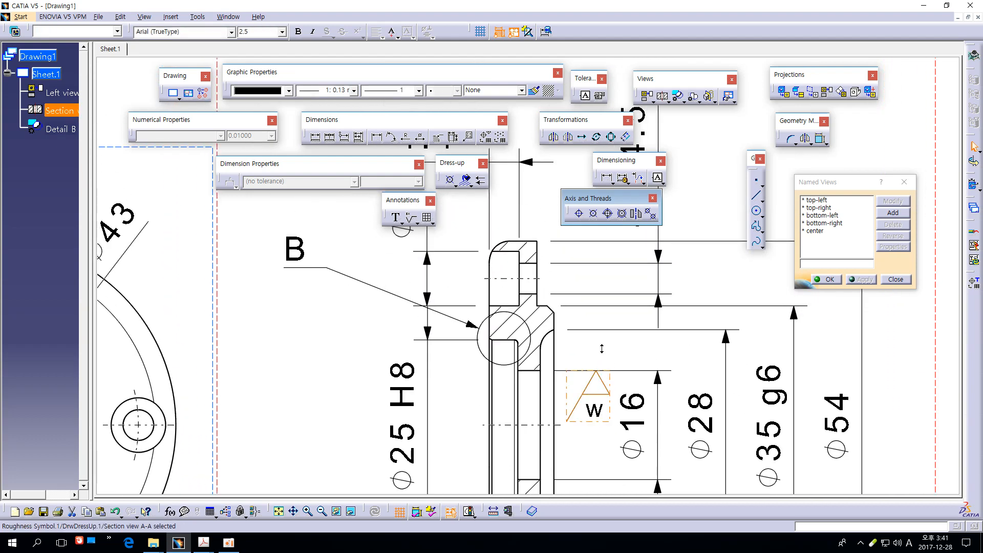
middle_click_drag(601, 349, 615, 260)
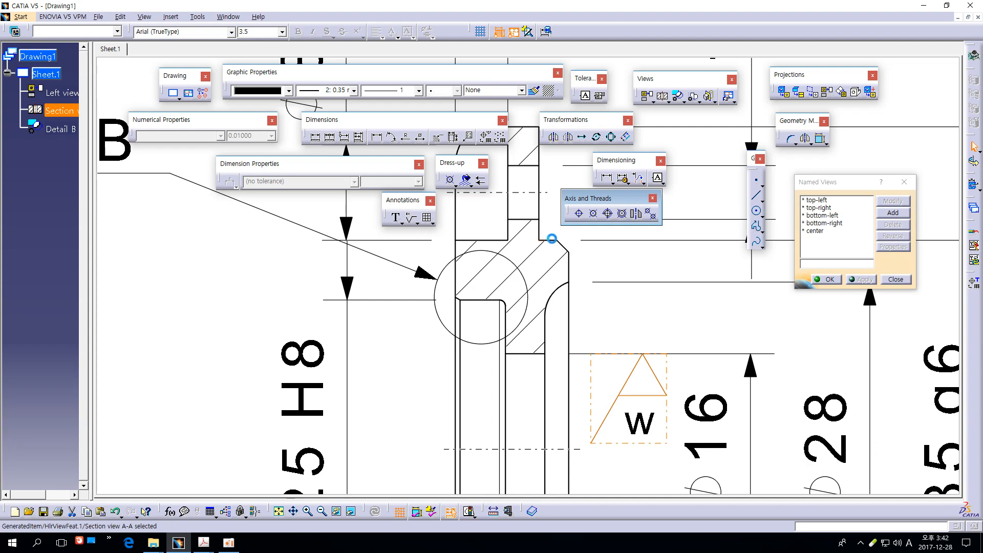
left_click(552, 240)
middle_click_drag(597, 258, 546, 298)
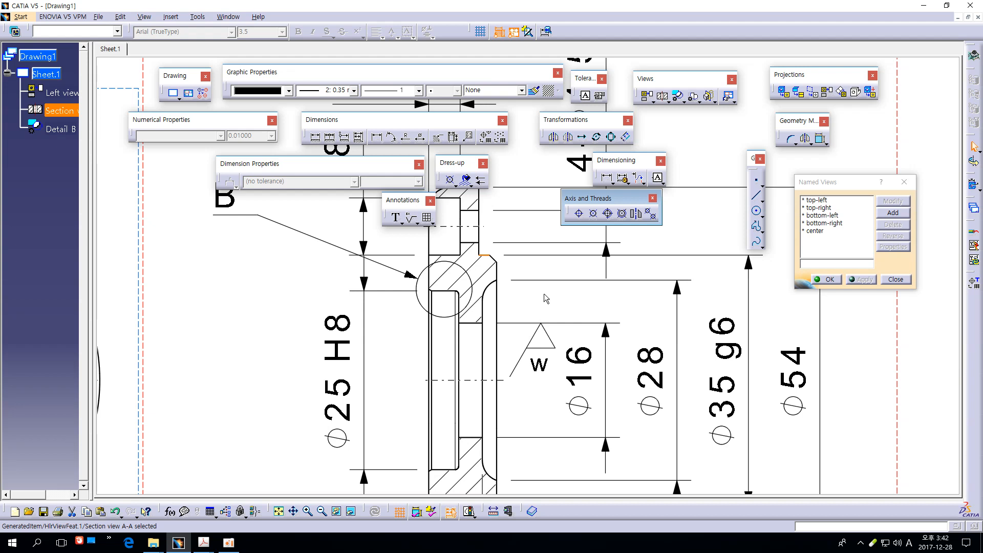
left_click(548, 269)
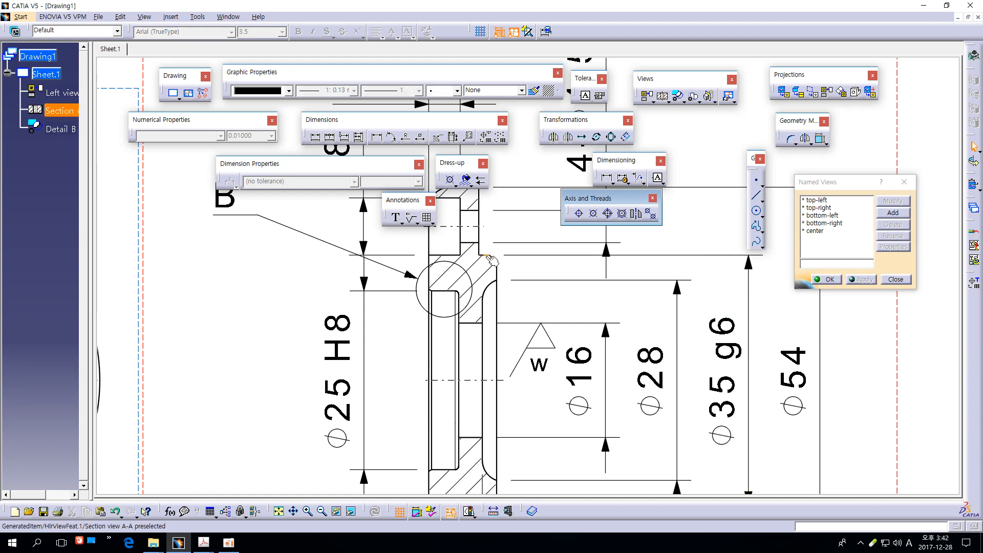
middle_click_drag(656, 273, 549, 262)
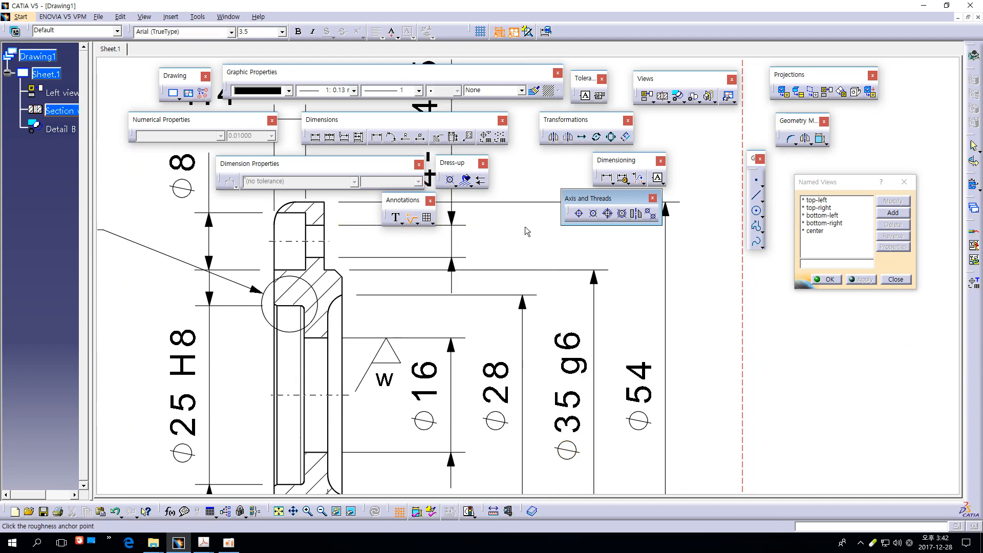
left_click(541, 272)
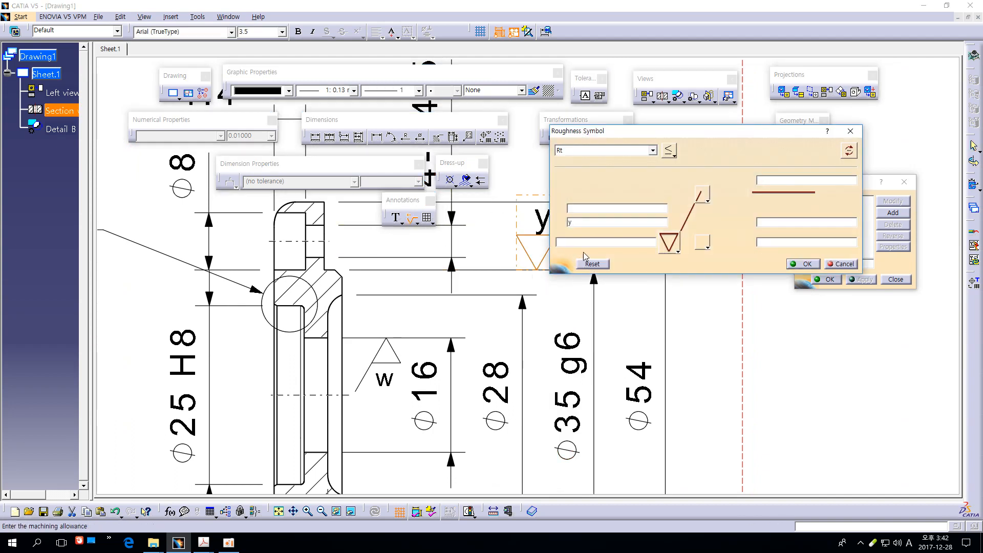
type("X")
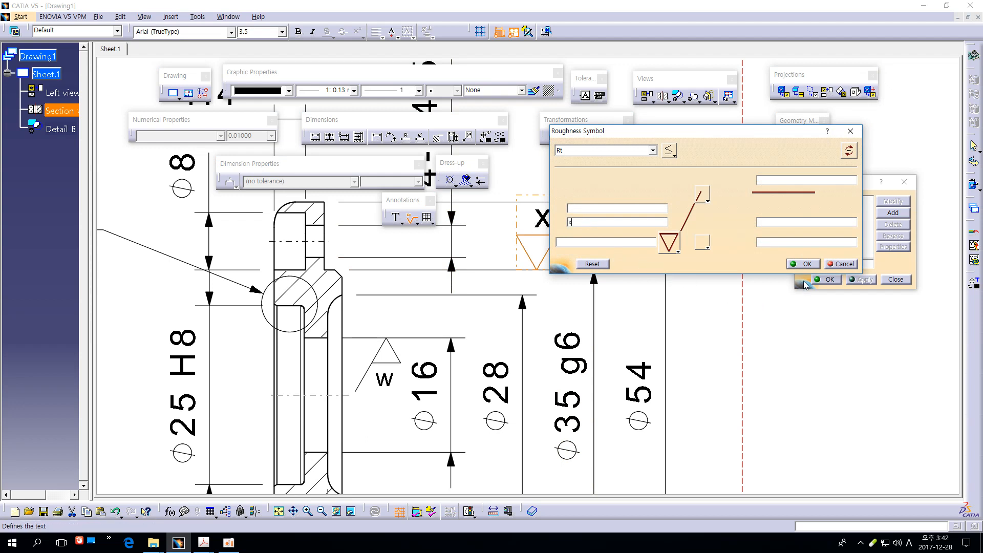
key("Return")
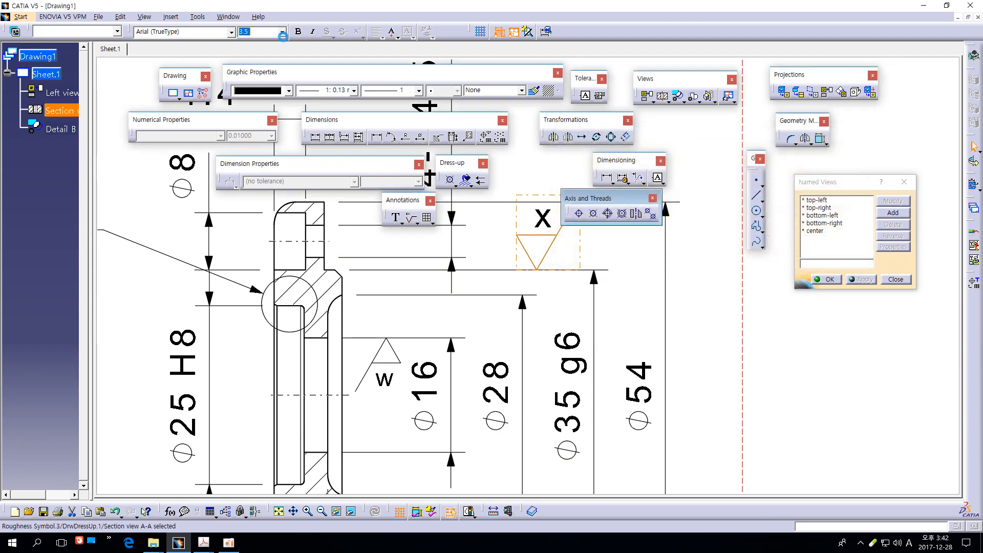
- Set the x roughness symbol's text size to 2.5 mm
left_click(283, 34)
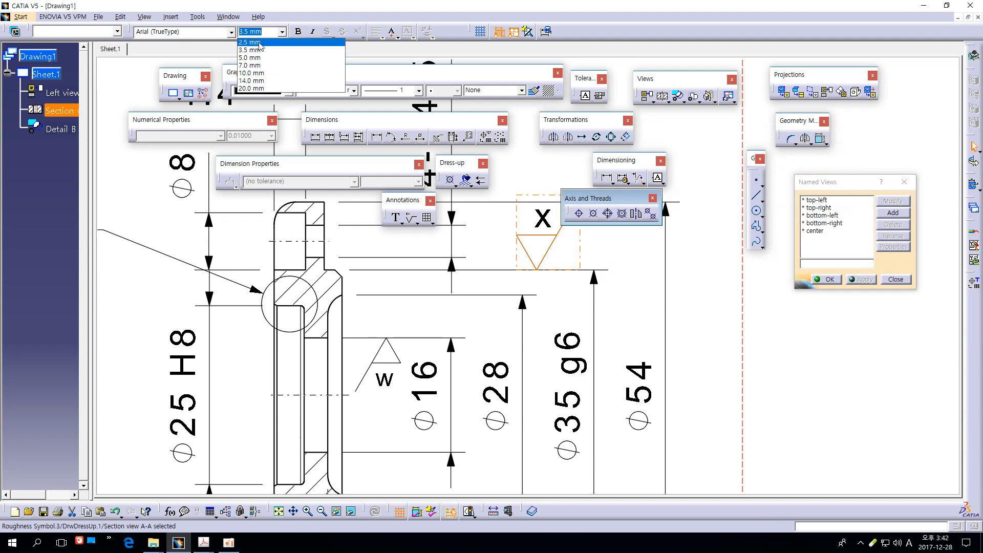
left_click(263, 51)
middle_click_drag(637, 277, 625, 309, "ctrl")
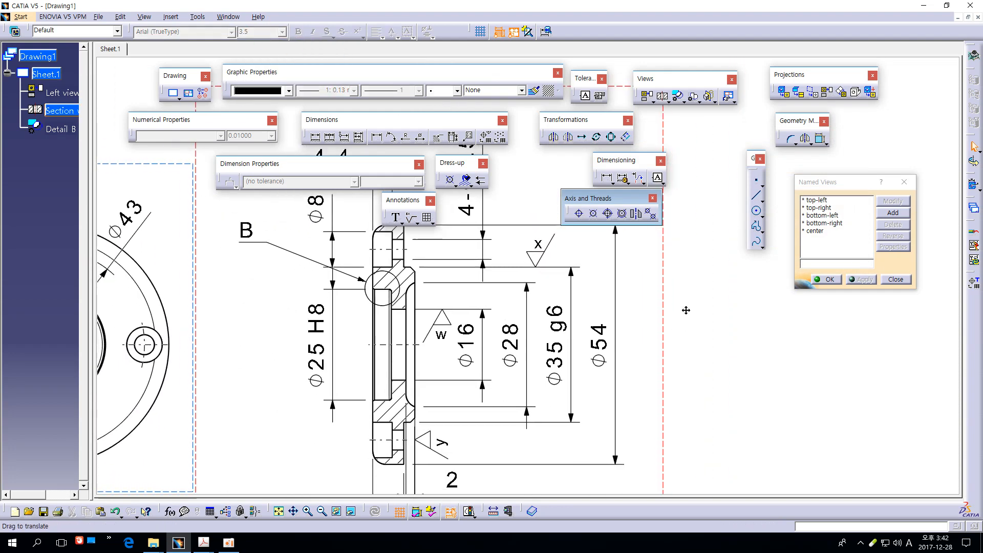
mouse_move(694, 285)
middle_mouse_down("ctrl")
mouse_move(617, 241)
mouse_move(523, 312)
mouse_move(479, 300)
mouse_move(540, 323)
mouse_move(483, 360)
middle_mouse_up("ctrl")
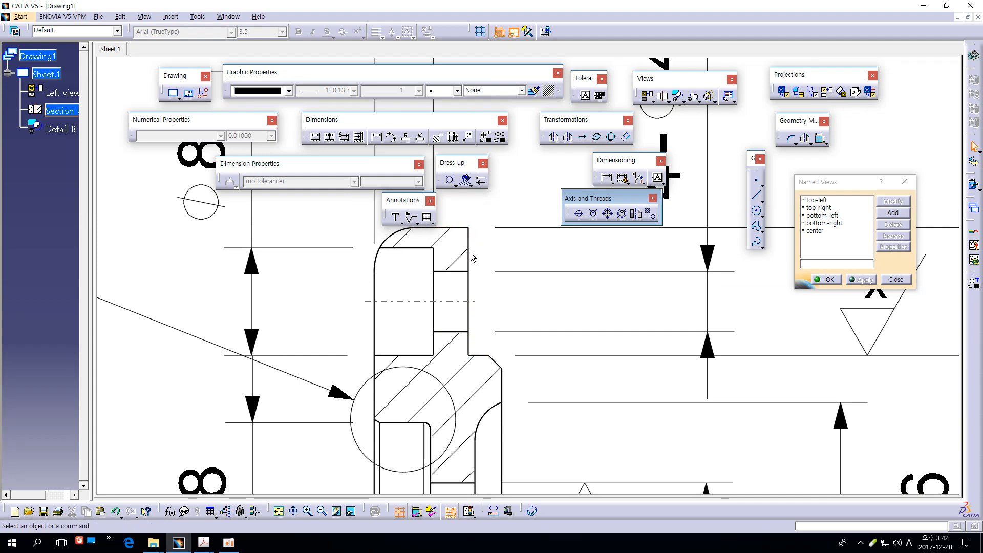
mouse_move(494, 285)
middle_mouse_down("ctrl")
mouse_move(501, 234)
mouse_move(502, 272)
mouse_move(508, 263)
mouse_move(498, 226)
middle_mouse_up("ctrl")
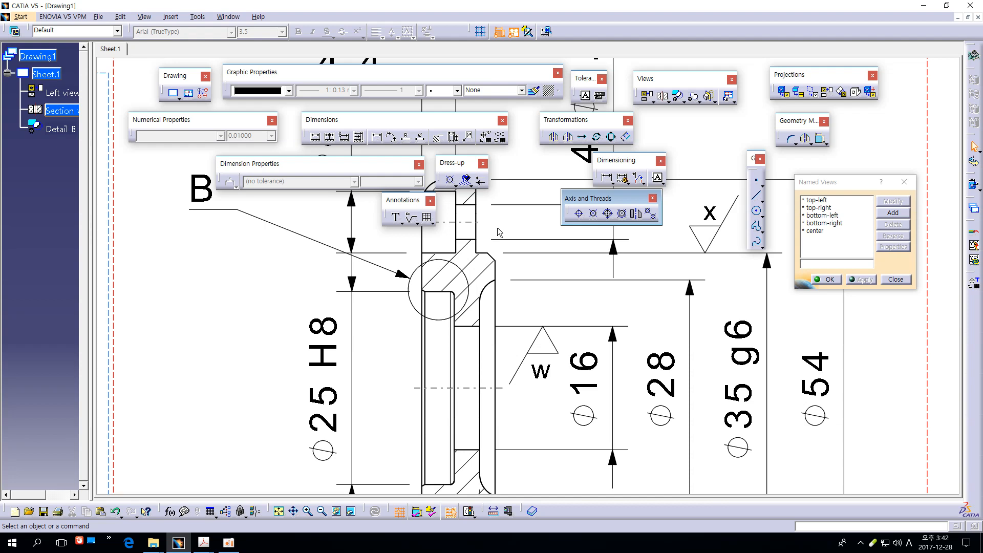
- Add a roughness symbol with text x on the left extension line of the section view's lower 2.5 dimension, inverted to the opposite side
middle_click_drag(501, 233, 517, 323, "ctrl")
middle_click_drag(561, 394, 557, 151)
middle_click_drag(597, 365, 608, 237)
left_click(462, 291)
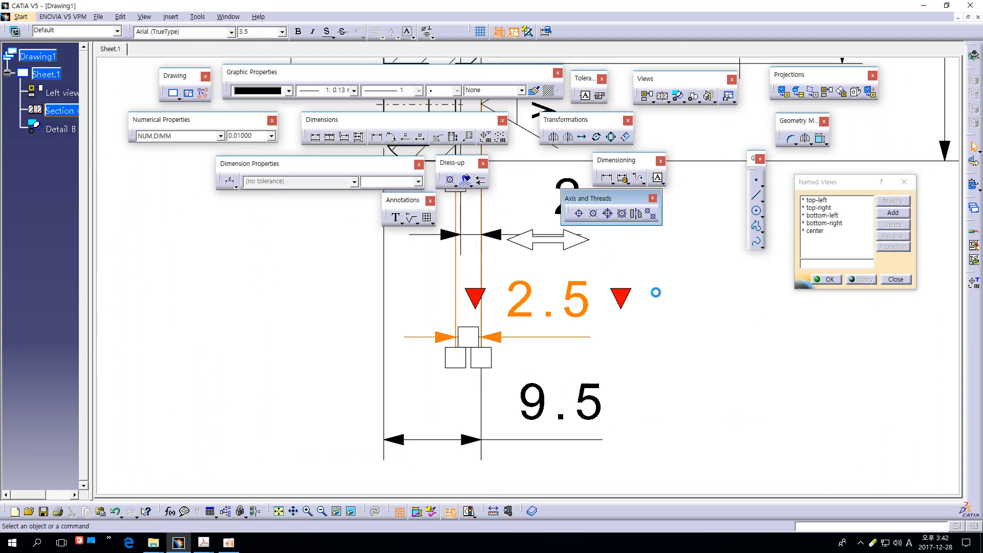
left_click(670, 300)
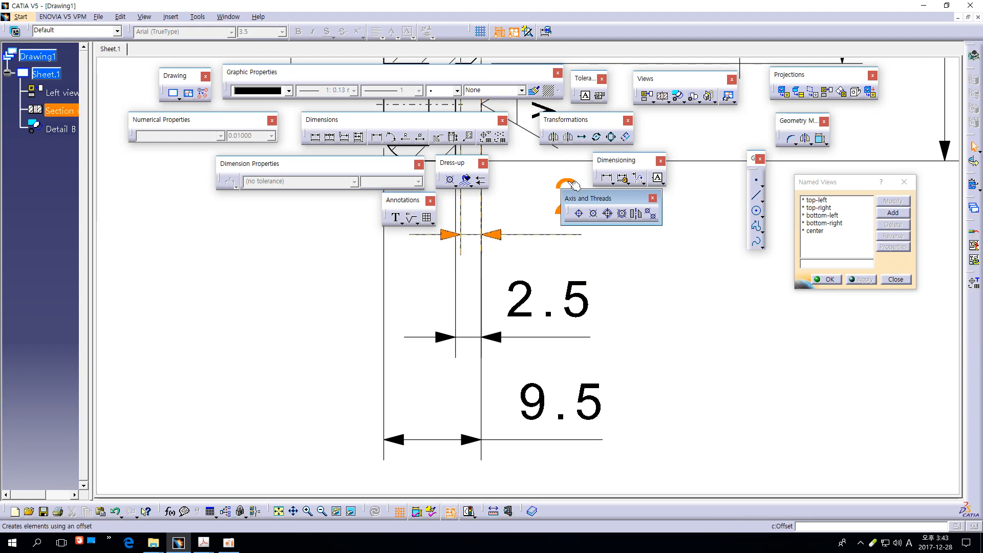
left_click(411, 220)
left_click(457, 303)
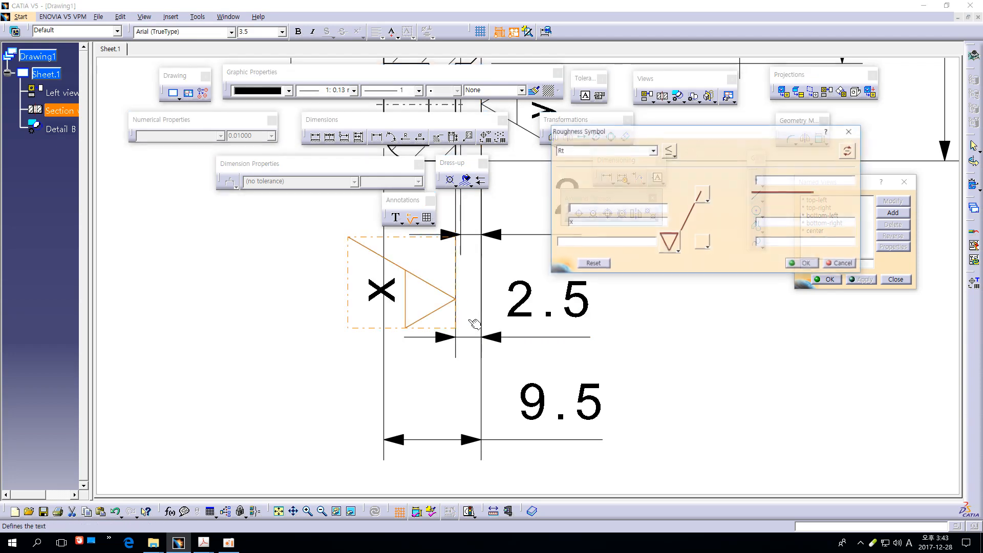
left_click(848, 153)
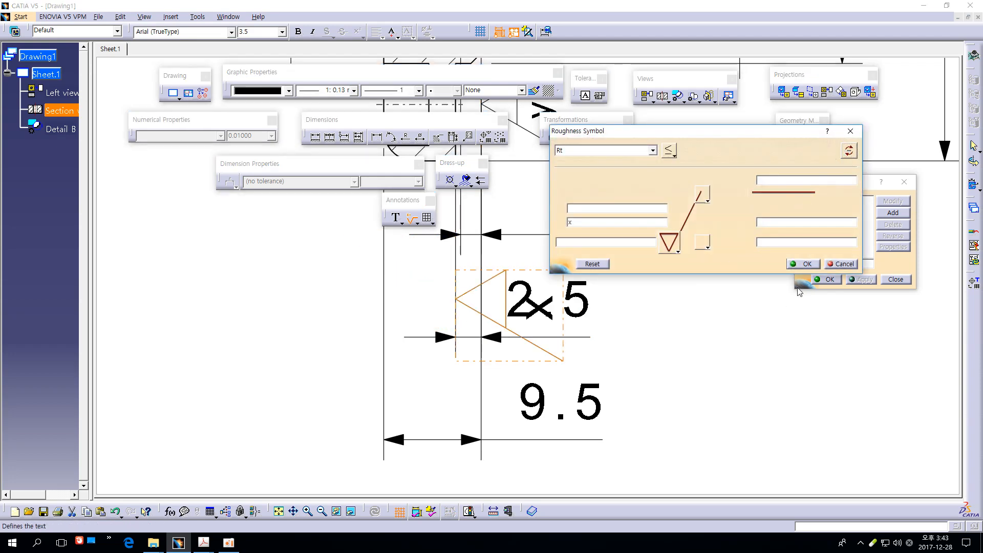
left_click(807, 264)
- Set the text size of the x roughness symbol on the 2.5 dimension's extension line to 2.5 mm
left_click(284, 32)
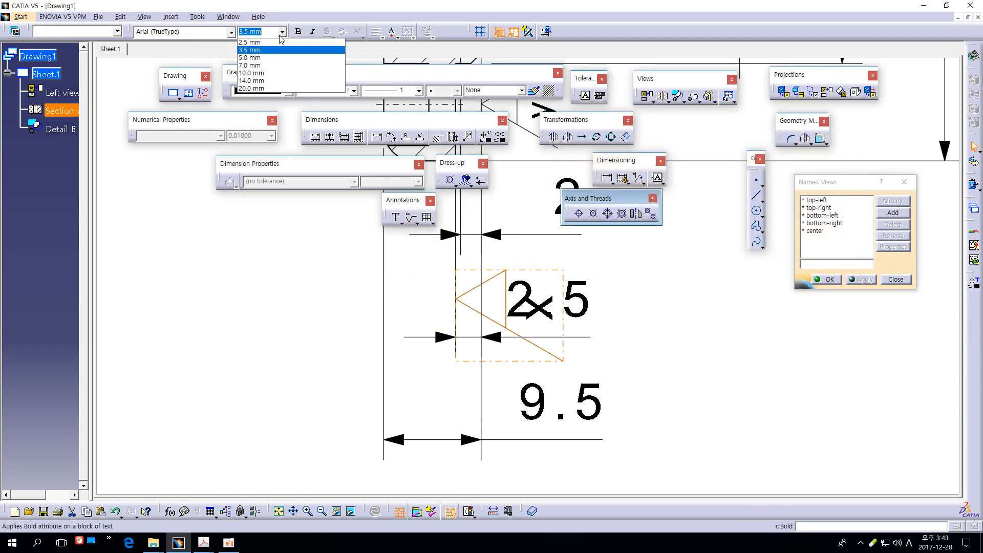
left_click(277, 42)
left_click(639, 278)
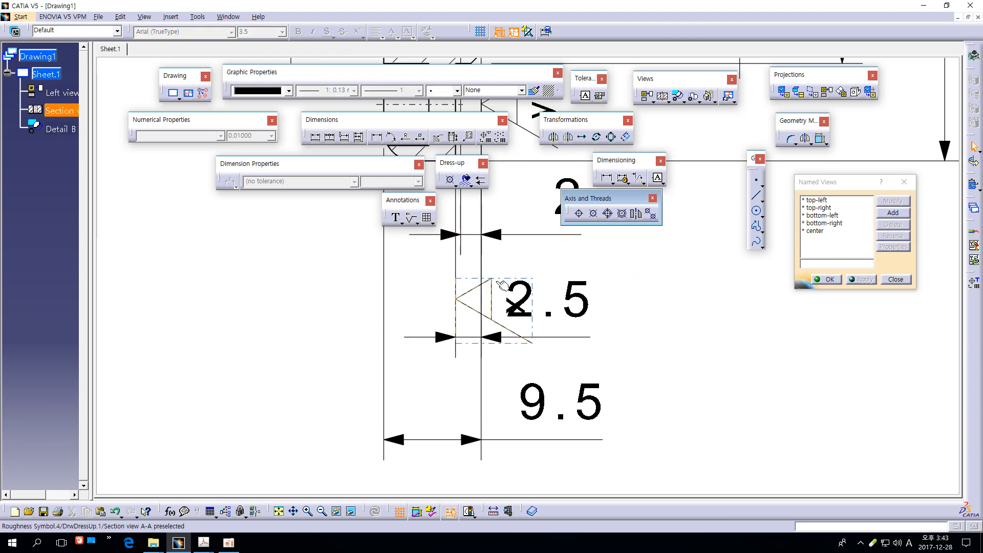
- Move the x roughness symbol down along its extension line to sit clear below the 9.5 dimension
left_click_drag(496, 282, 492, 467)
middle_click_drag(510, 457, 515, 306)
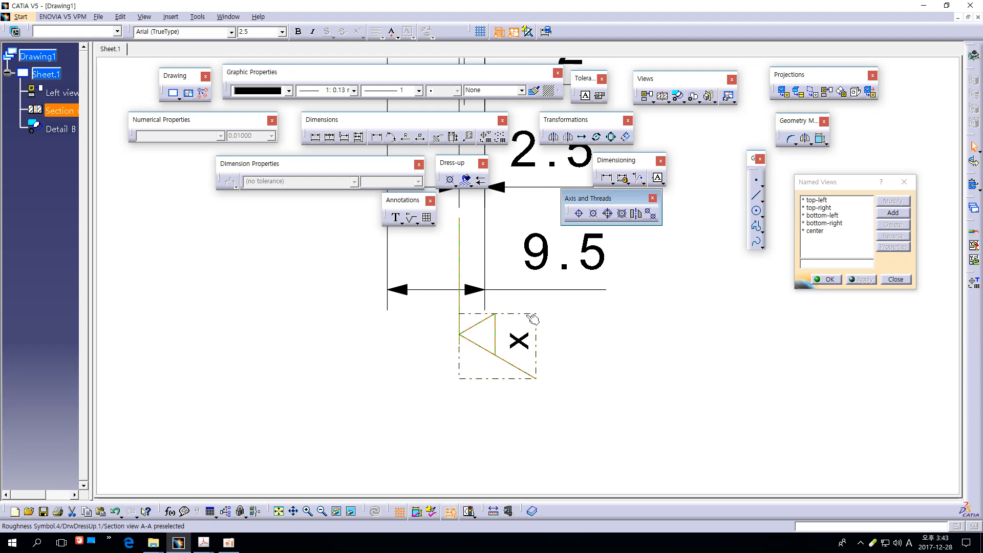
left_click_drag(532, 319, 533, 342)
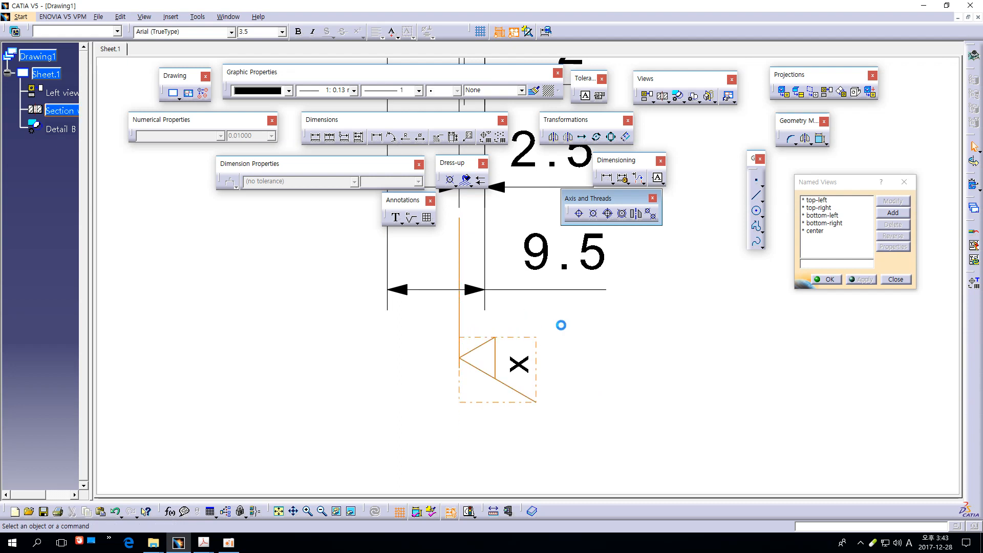
left_click(562, 325)
middle_click_drag(573, 325, 574, 369)
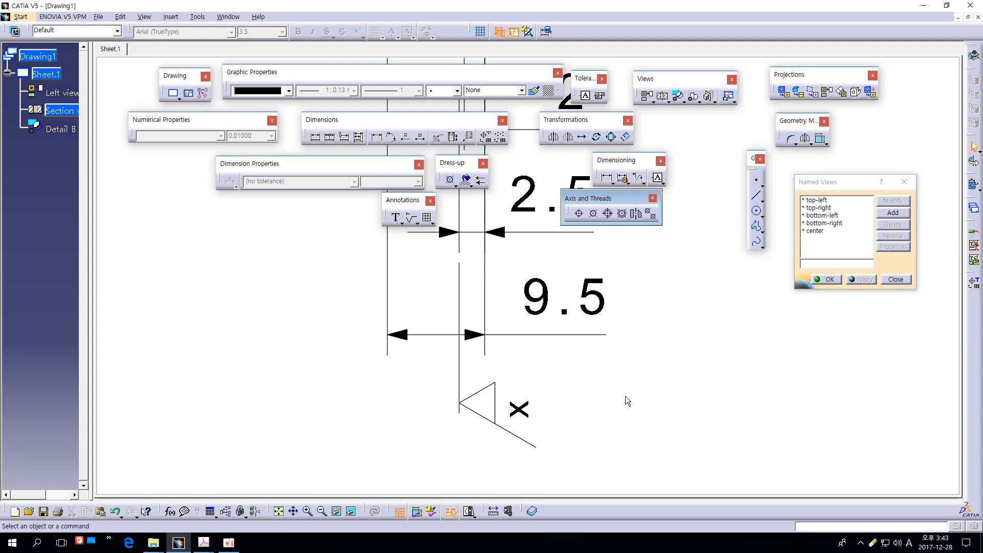
left_click(505, 440)
left_click(574, 402)
middle_click_drag(584, 360, 585, 379, "ctrl")
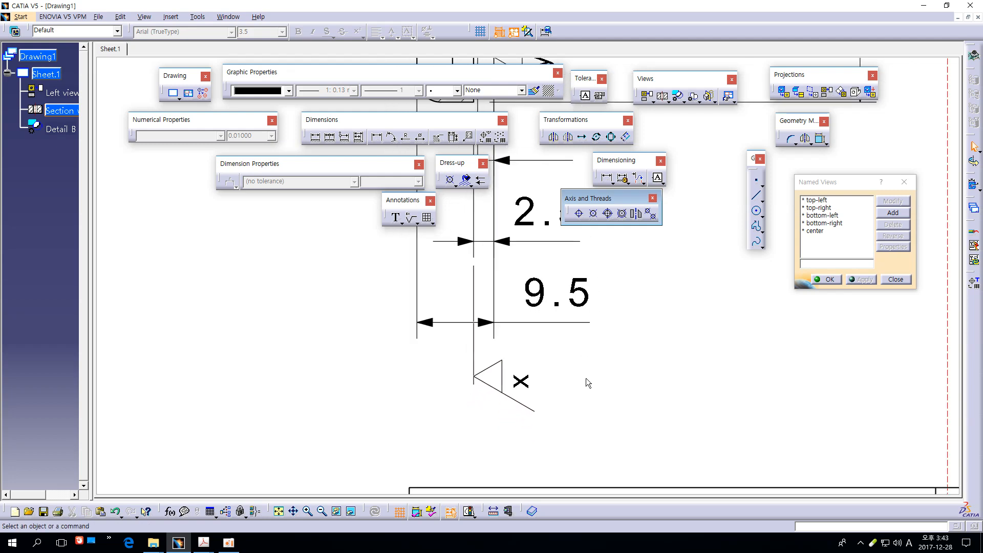
- Examine the section view from the upper flange to the Ø25 H8 bore for surfaces needing roughness symbols
middle_click_drag(617, 300, 621, 520)
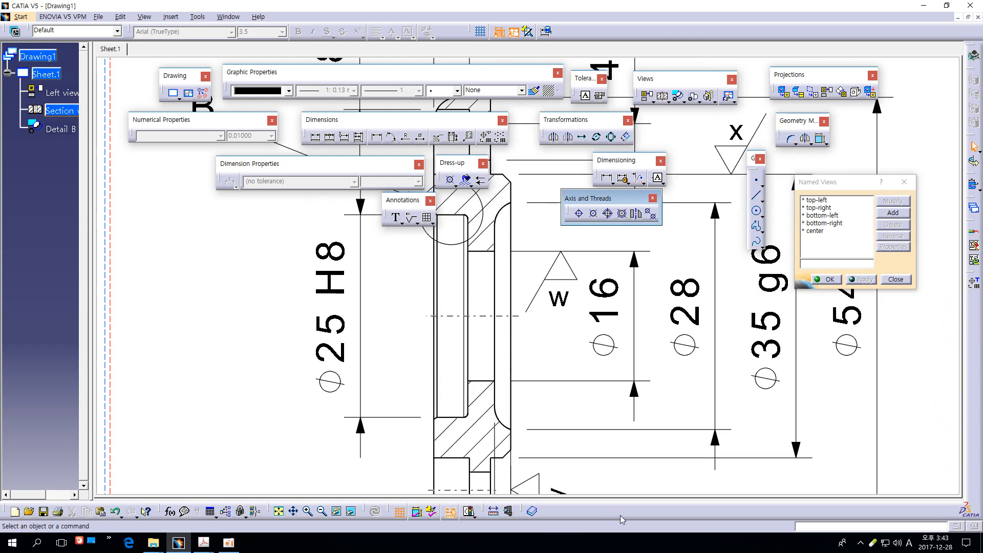
middle_click_drag(573, 316, 589, 466)
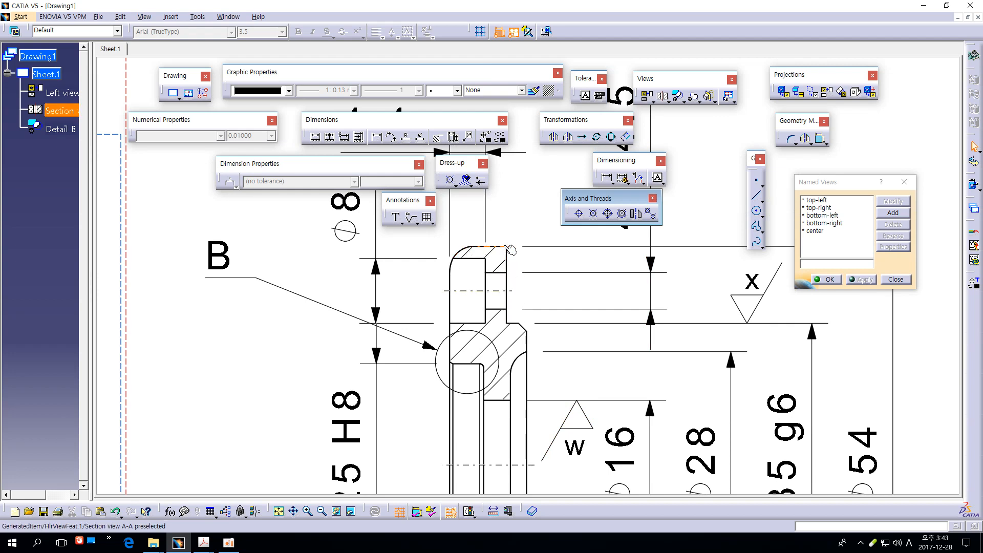
middle_click_drag(443, 270, 447, 232)
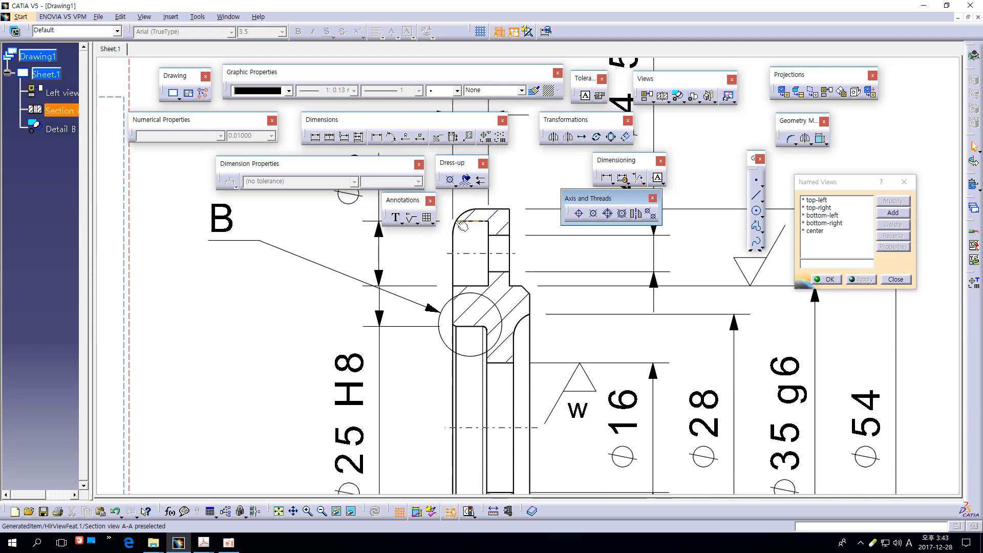
middle_click_drag(450, 288, 449, 194)
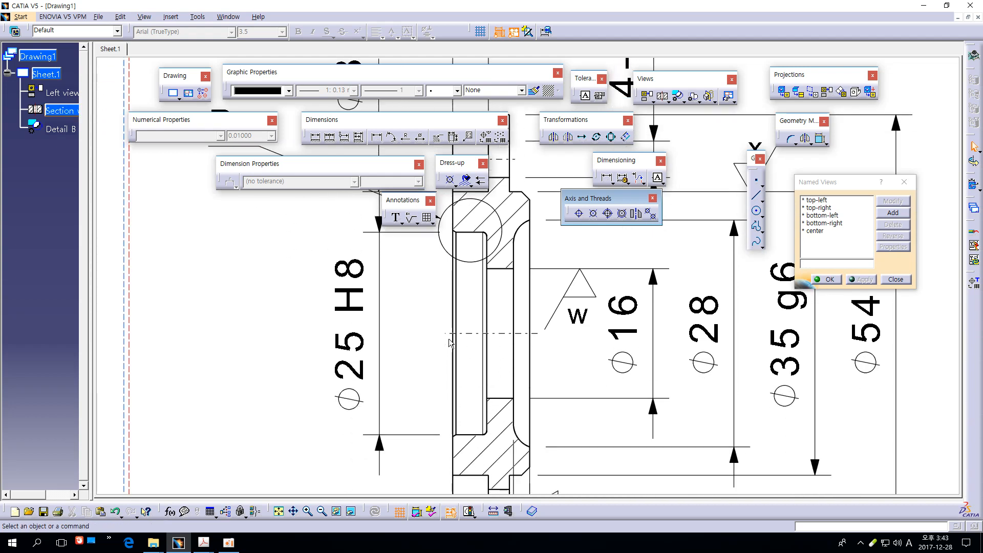
middle_click_drag(435, 343, 423, 427)
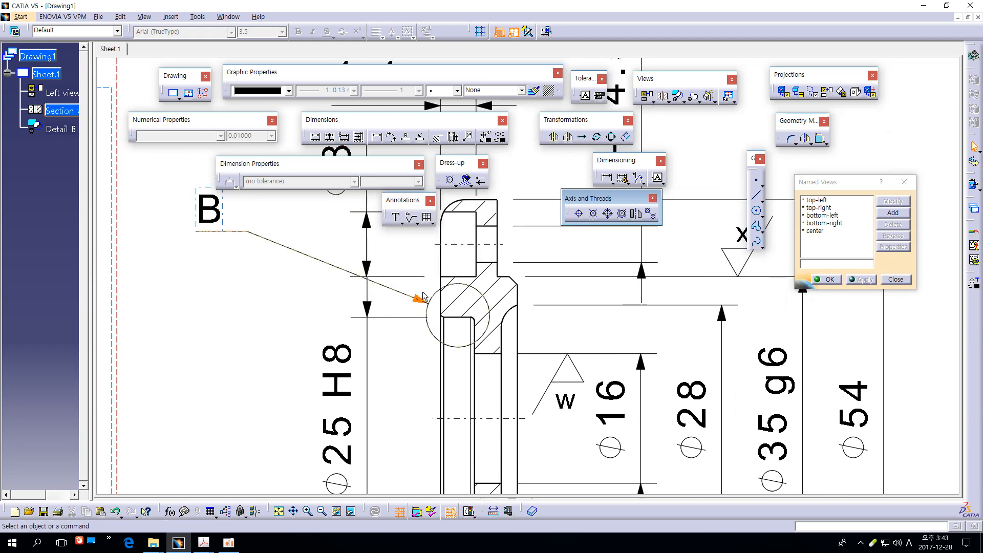
middle_click_drag(465, 360, 528, 325)
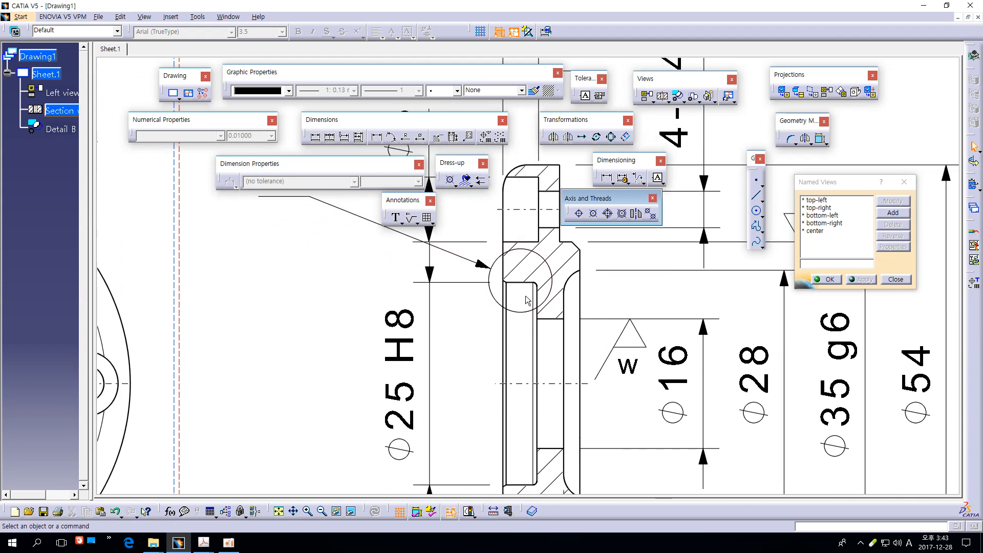
left_click(519, 283)
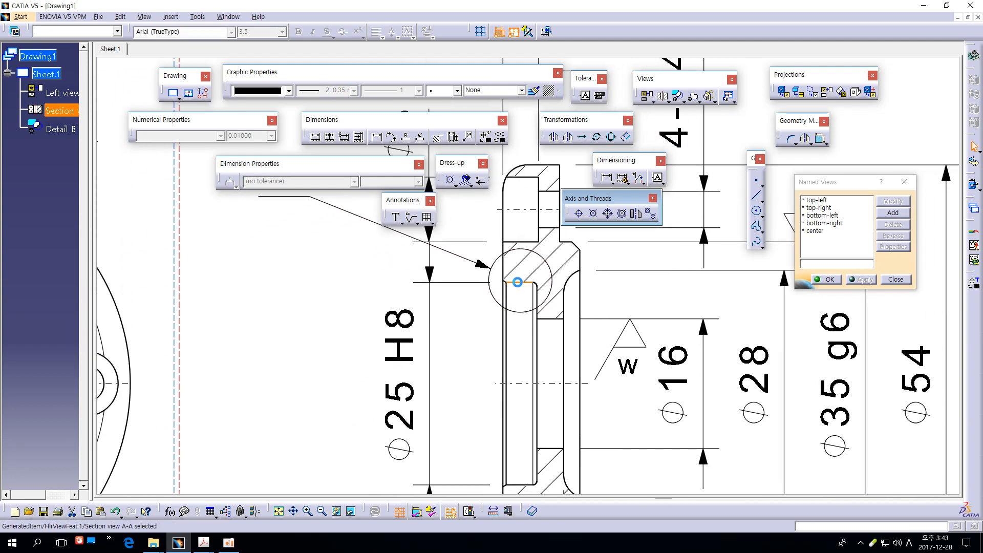
left_click(518, 324)
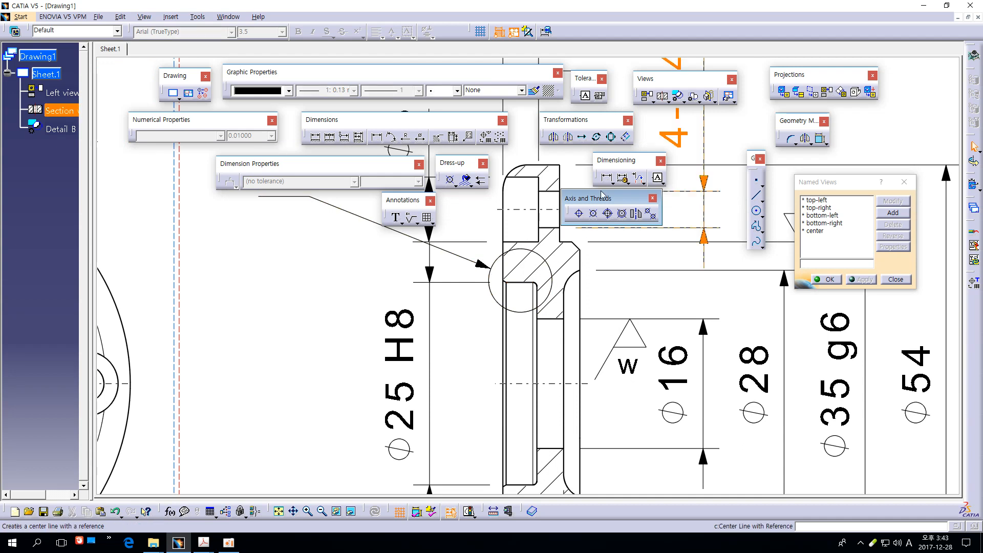
- Make the Detail B view the active view
middle_click_drag(484, 266, 488, 343)
middle_click_drag(513, 272, 496, 482)
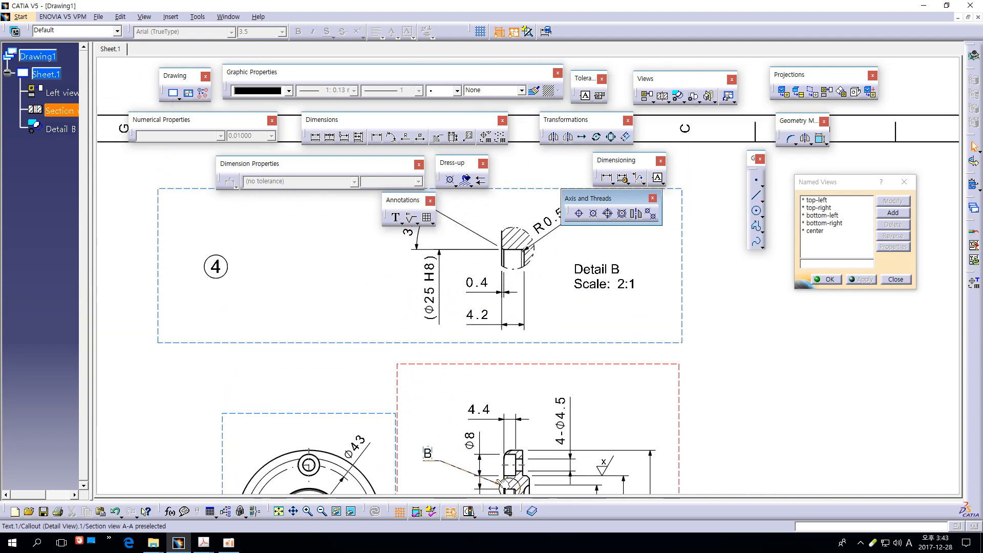
mouse_move(543, 338)
middle_mouse_down()
mouse_move(545, 385)
mouse_move(553, 368)
mouse_move(538, 241)
middle_mouse_up()
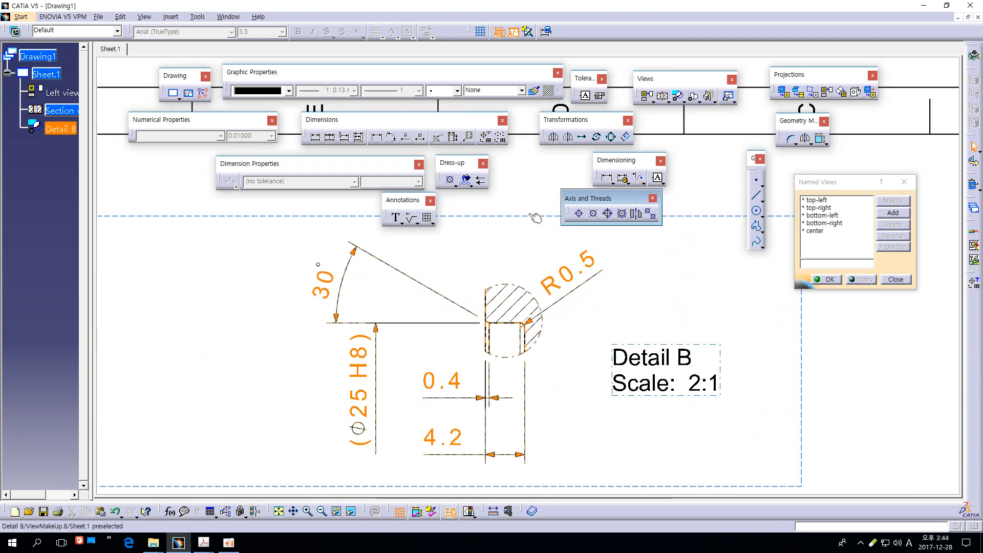
left_click(510, 223)
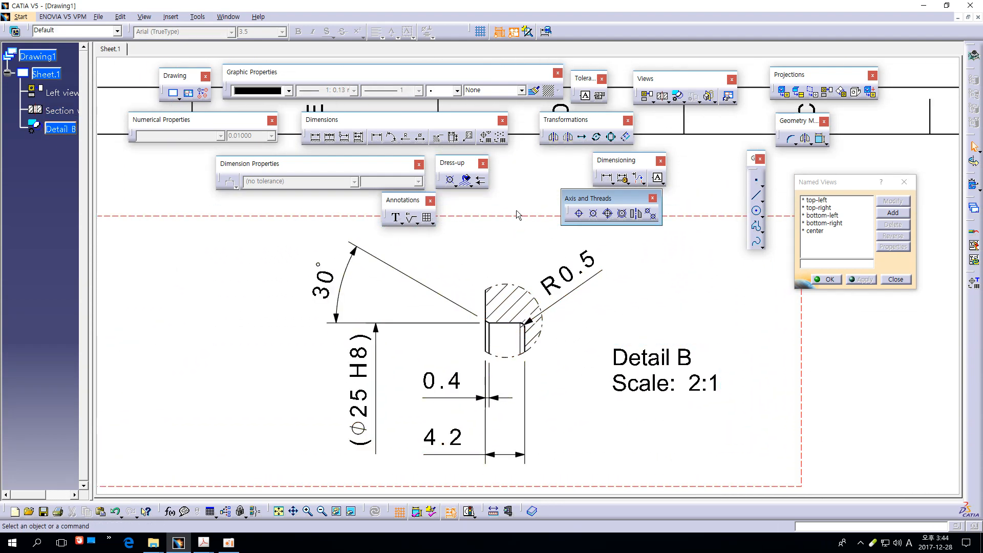
middle_click_drag(453, 335, 502, 282)
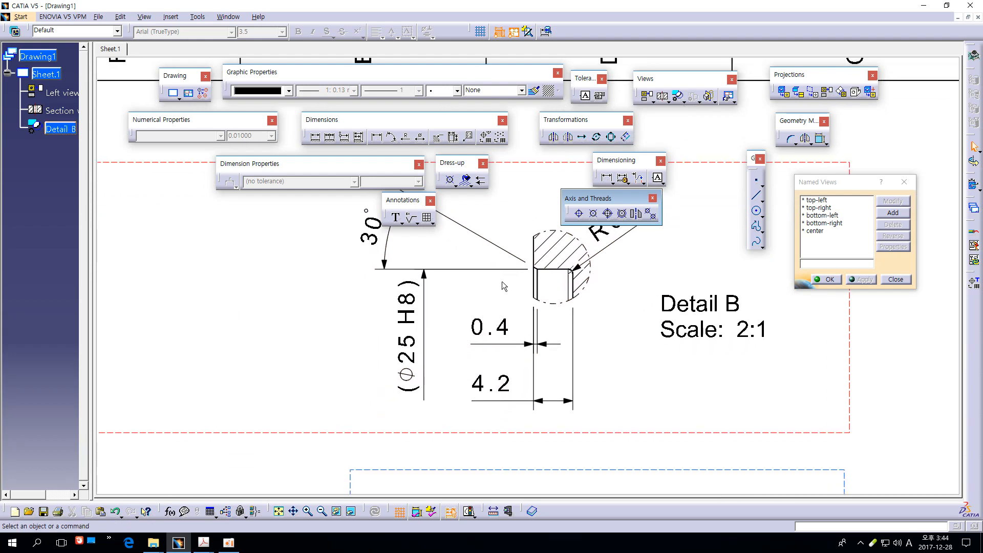
- Add a roughness symbol with text y on the (Ø25 H8) extension line in Detail B, inverted to point up from below
left_click(409, 218)
left_click(464, 268)
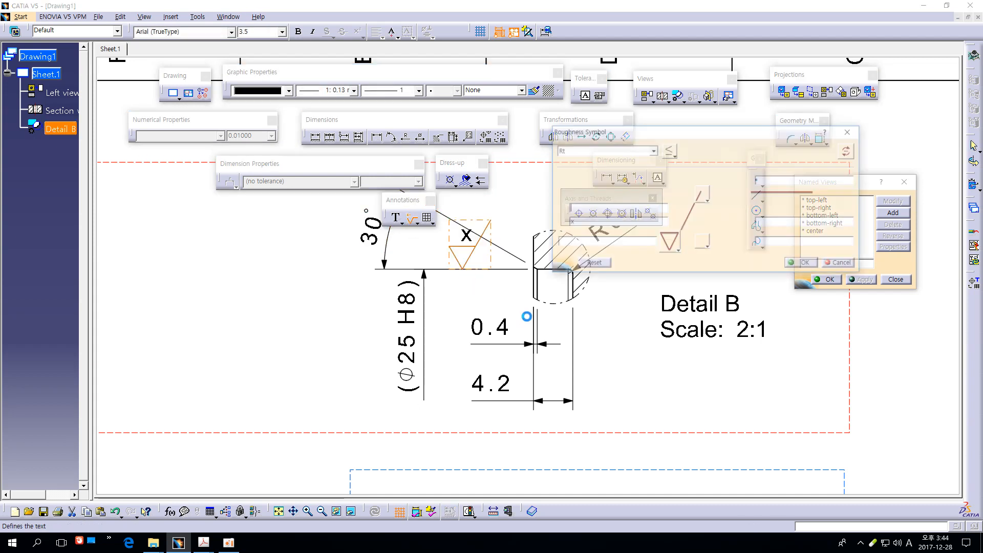
left_click(849, 151)
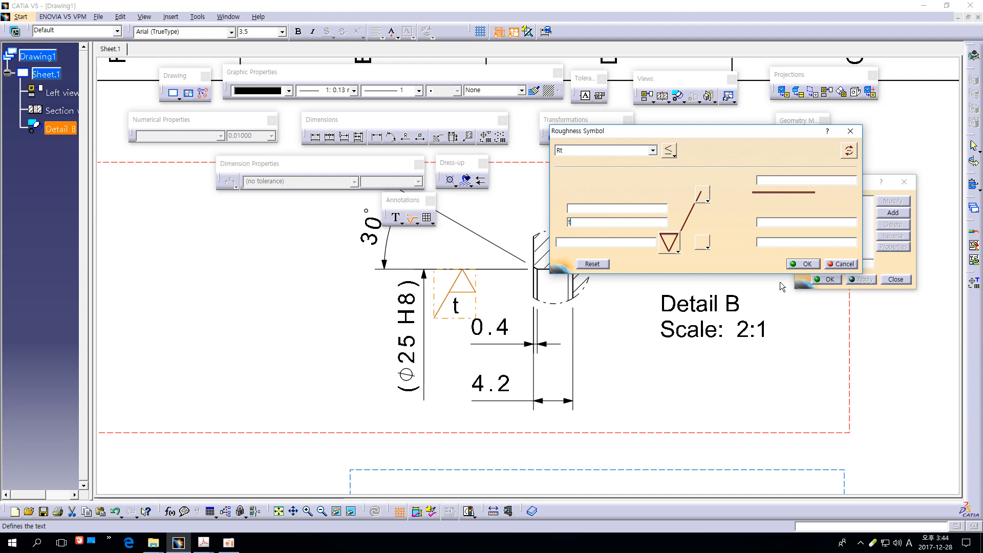
left_click_drag(579, 224, 552, 228)
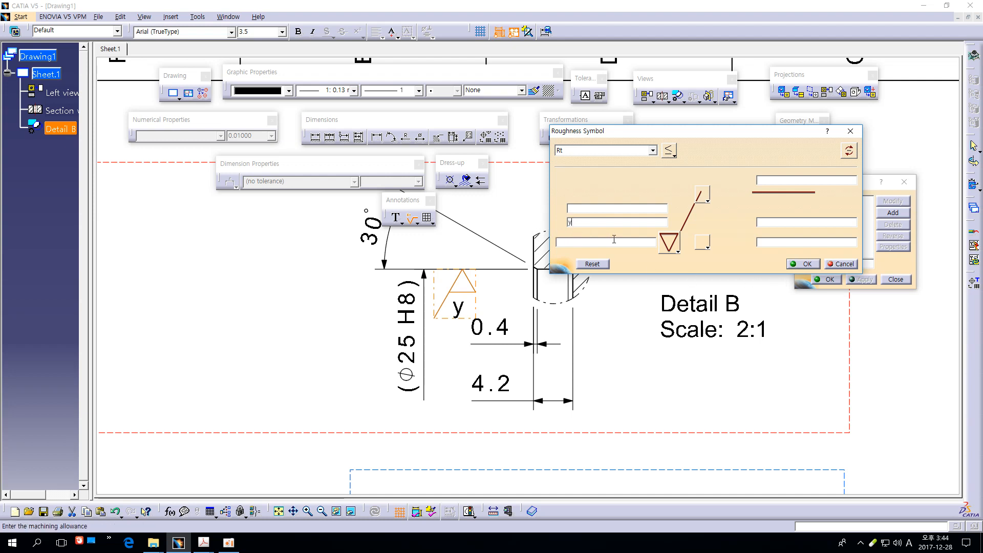
left_click(803, 264)
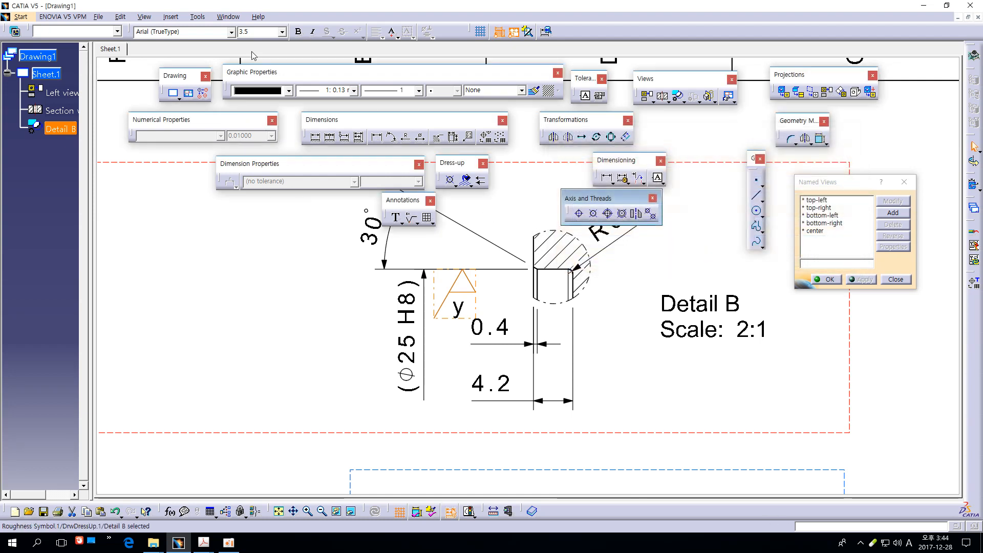
- Set the text size of Detail B's y roughness symbol to 2.5 mm
left_click(282, 31)
left_click(277, 43)
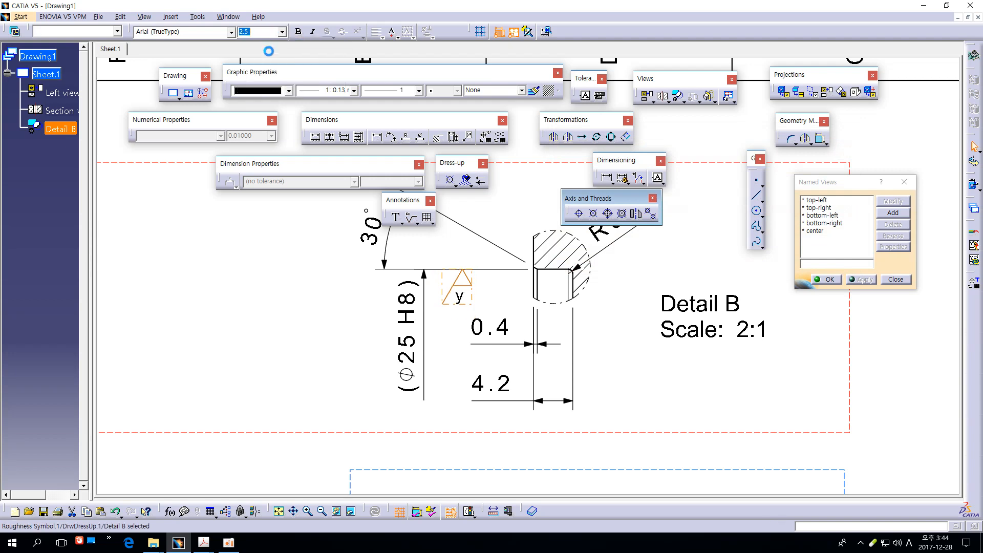
left_click(256, 277)
- Inspect the small chamfer edge at the mouth of the bore in Detail B
middle_click_drag(472, 382, 459, 338)
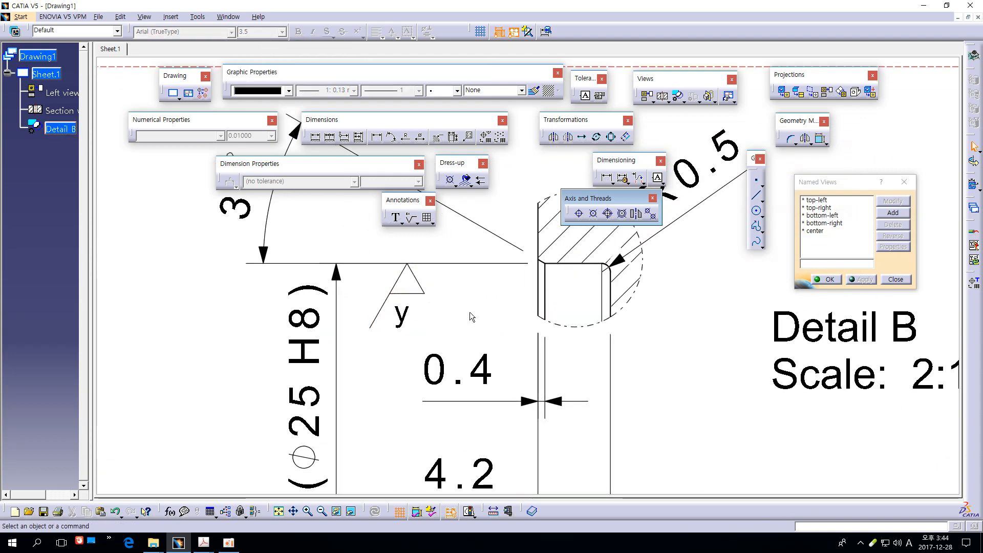
mouse_move(495, 312)
middle_mouse_down()
mouse_move(522, 365)
mouse_move(441, 333)
mouse_move(442, 241)
middle_mouse_up()
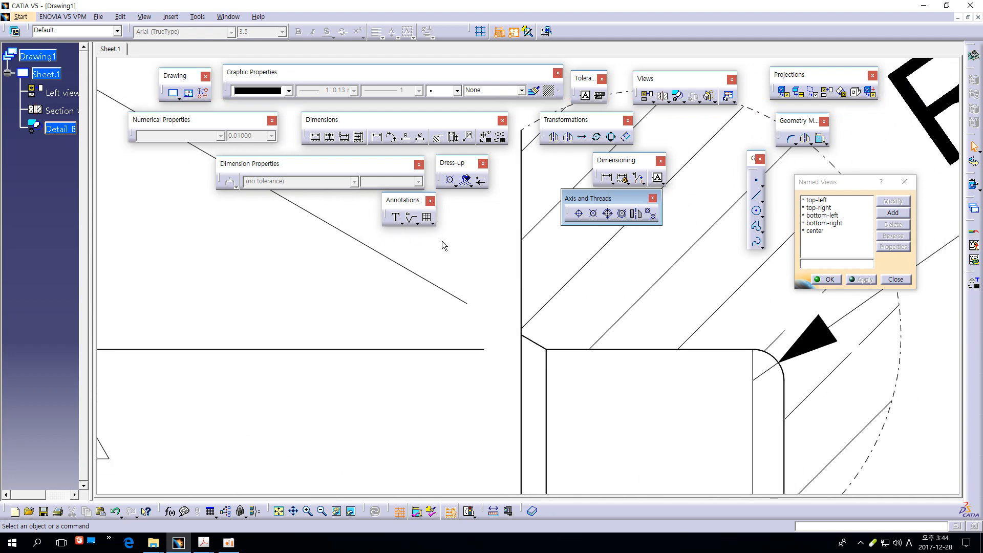
left_click(528, 337)
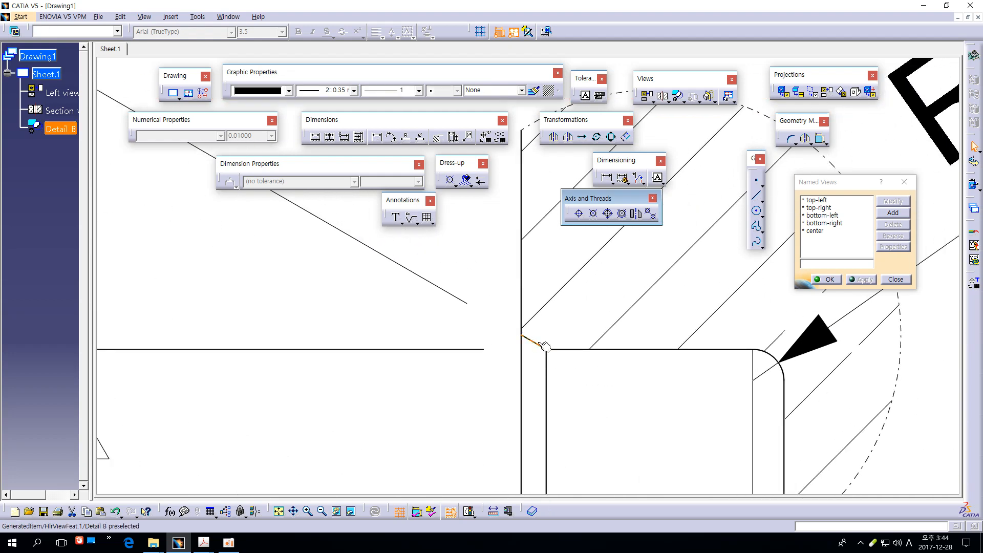
left_click(564, 350)
middle_click_drag(367, 299, 368, 341)
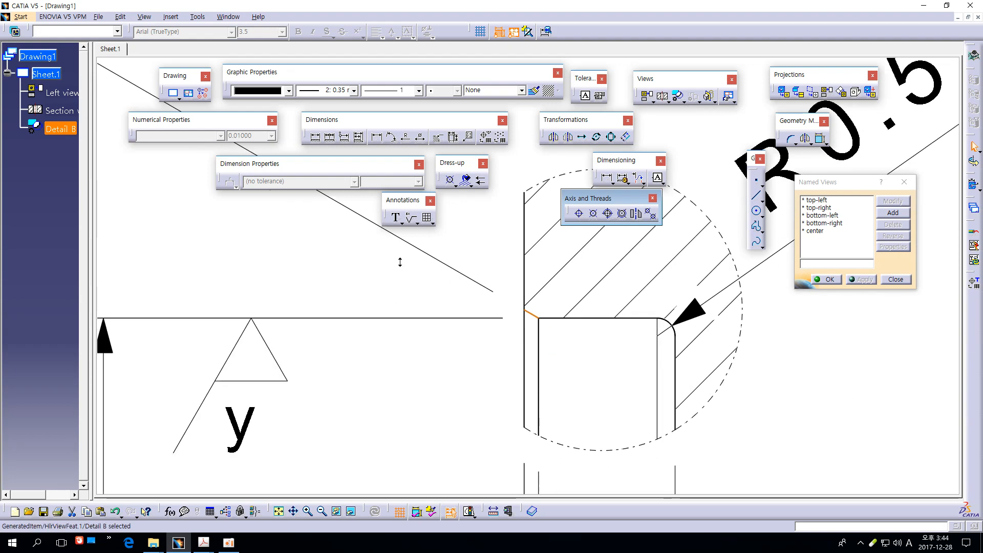
middle_click_drag(400, 262, 483, 384)
left_click(471, 330)
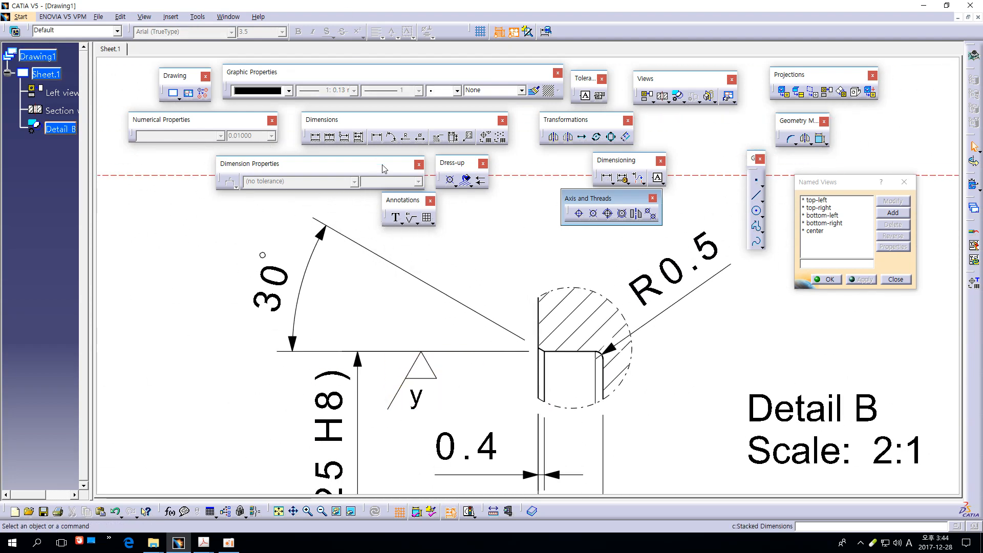
- Add a roughness symbol with text x on the slanted extension line of Detail B's 30° dimension, inverted to point up from below
left_click(484, 315)
middle_click_drag(484, 315, 511, 264)
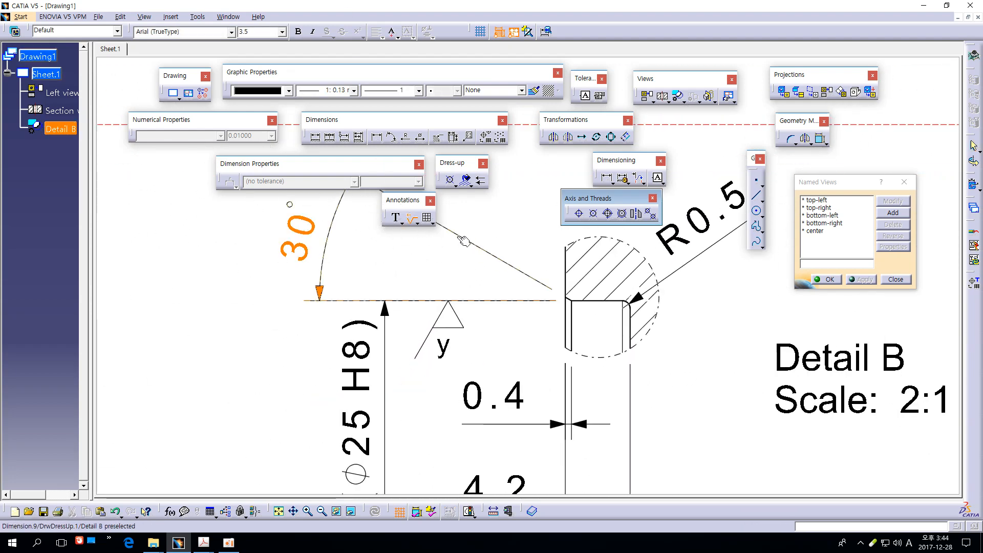
middle_click_drag(464, 240, 450, 281)
left_click(435, 265)
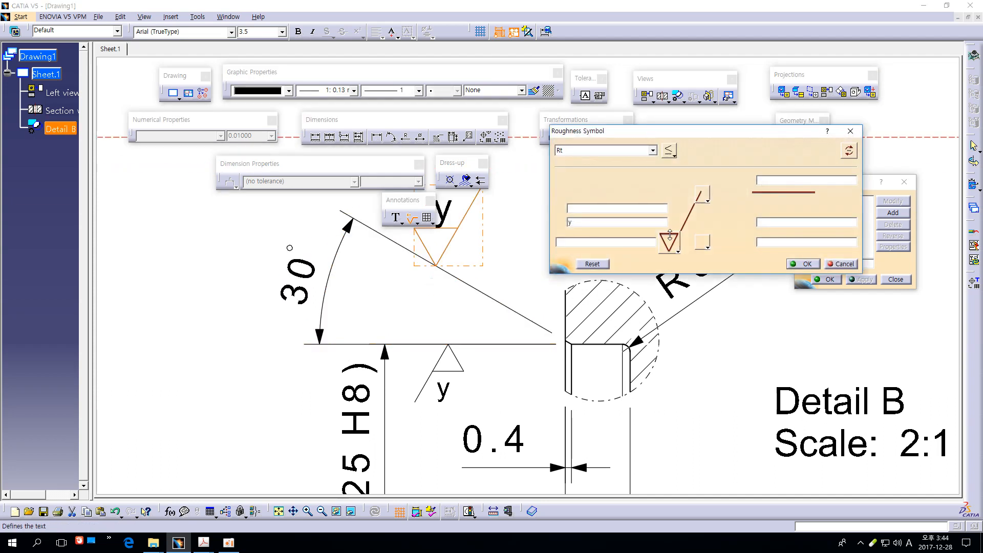
left_click(849, 151)
left_click_drag(596, 221, 537, 222)
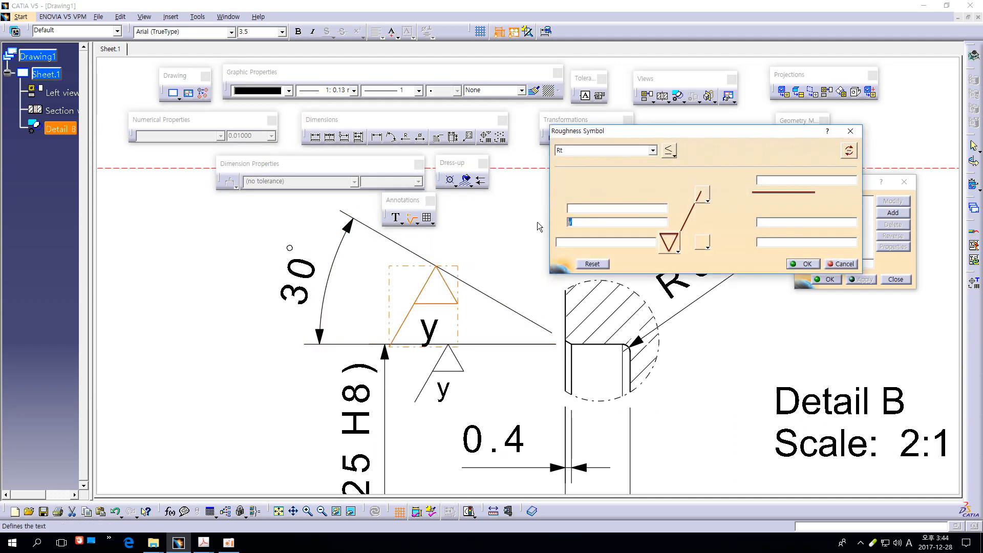
type("x")
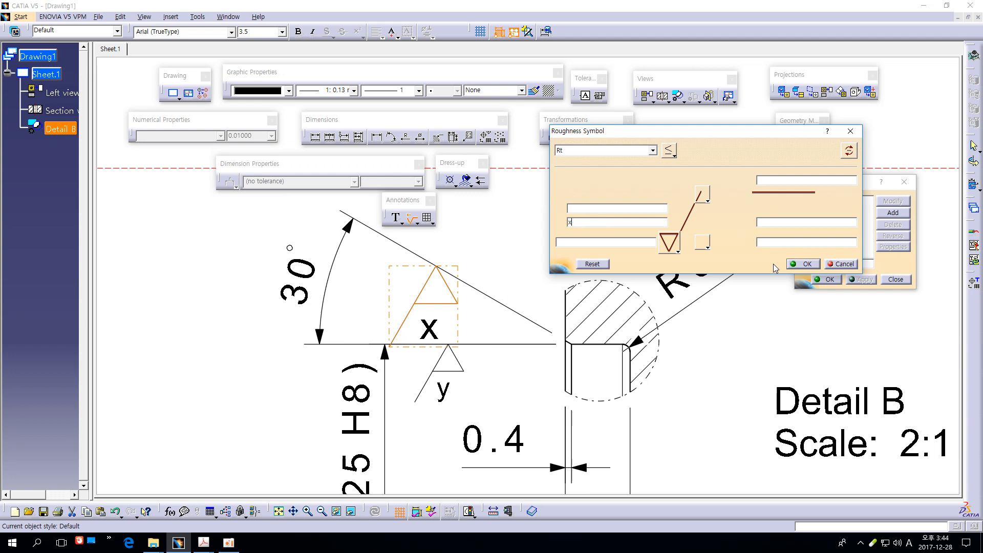
left_click(803, 264)
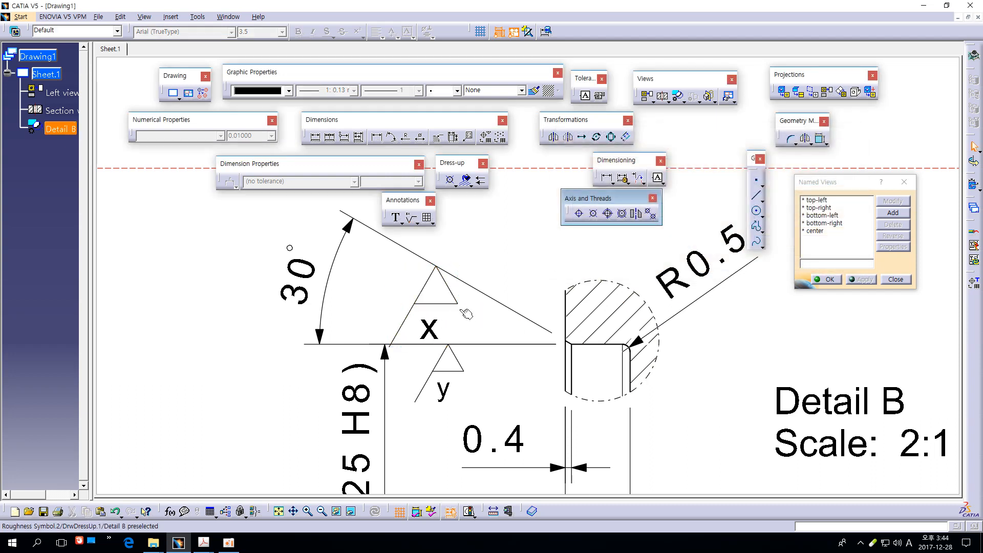
- Shift Detail B's x roughness symbol up along the slanted 30° line and set its text size to 2.5 mm
left_click_drag(458, 317, 427, 300)
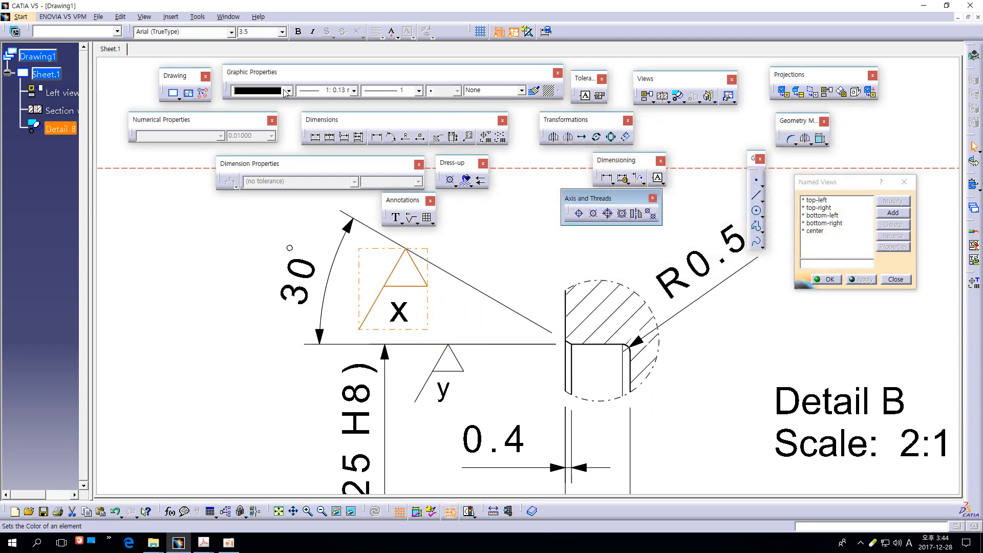
left_click(281, 32)
left_click(266, 43)
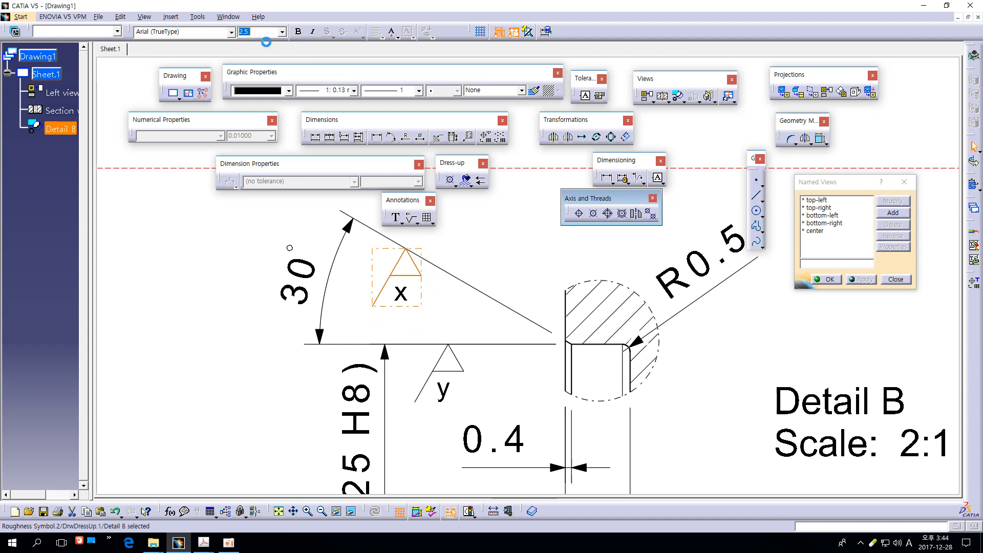
left_click(503, 244)
- Add a roughness symbol with text x on the extension line from the groove's inner wall, beside the 0.4 dimension in Detail B
mouse_move(510, 235)
middle_mouse_down("ctrl")
mouse_move(504, 252)
mouse_move(525, 272)
middle_mouse_up("ctrl")
mouse_move(640, 370)
middle_mouse_down()
mouse_move(620, 307)
mouse_move(594, 329)
mouse_move(584, 308)
mouse_move(509, 285)
mouse_move(503, 329)
mouse_move(398, 288)
middle_mouse_up()
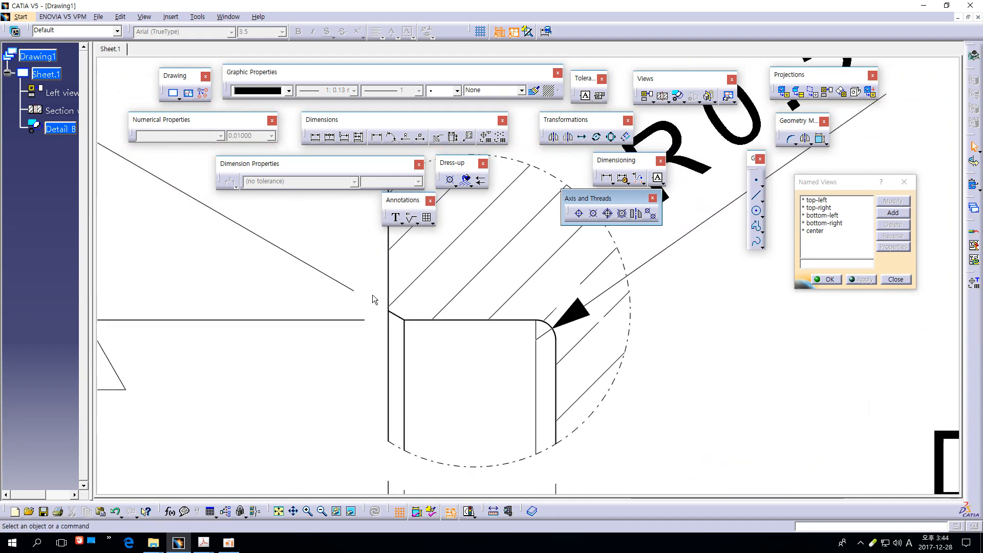
left_click(397, 315)
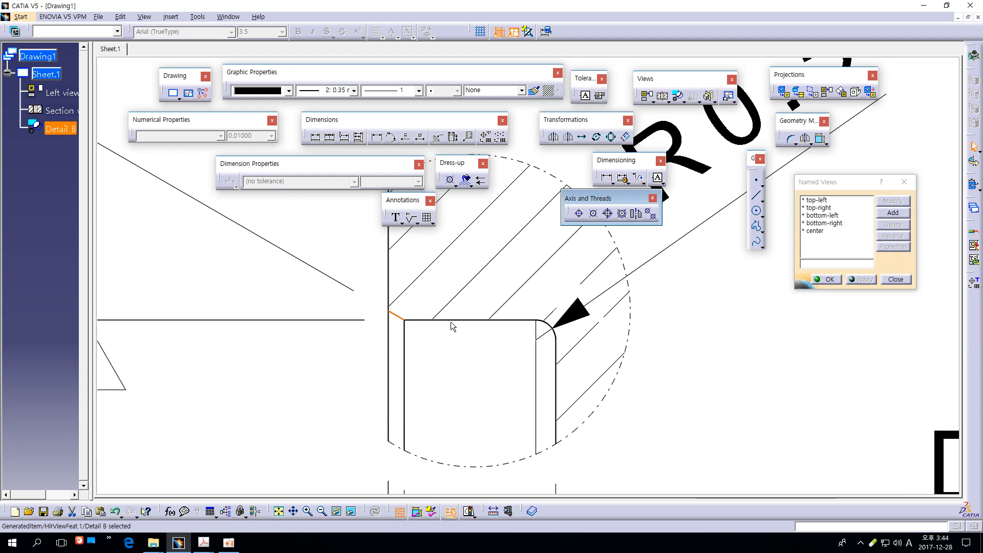
mouse_move(472, 373)
middle_mouse_down()
mouse_move(428, 296)
mouse_move(513, 331)
middle_mouse_up()
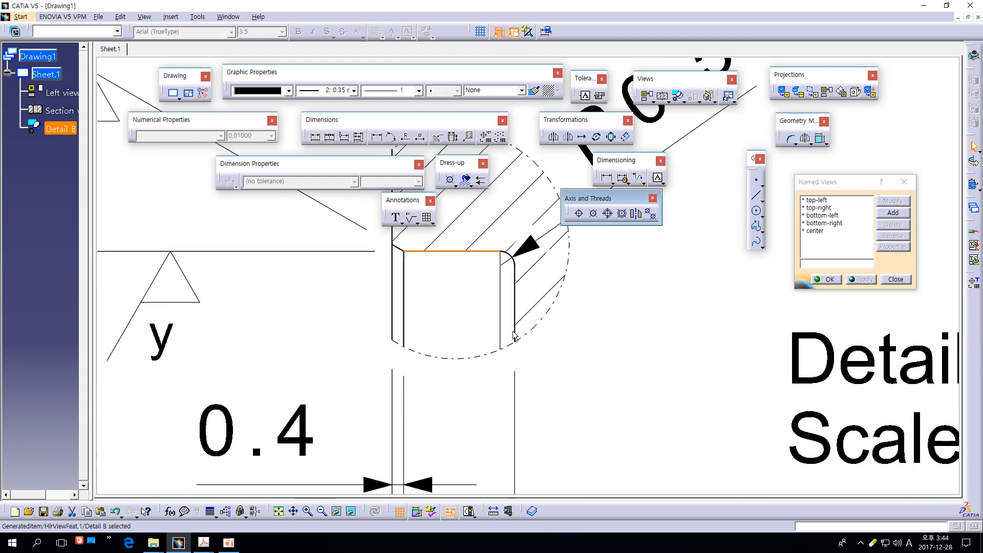
middle_click_drag(571, 376, 559, 276)
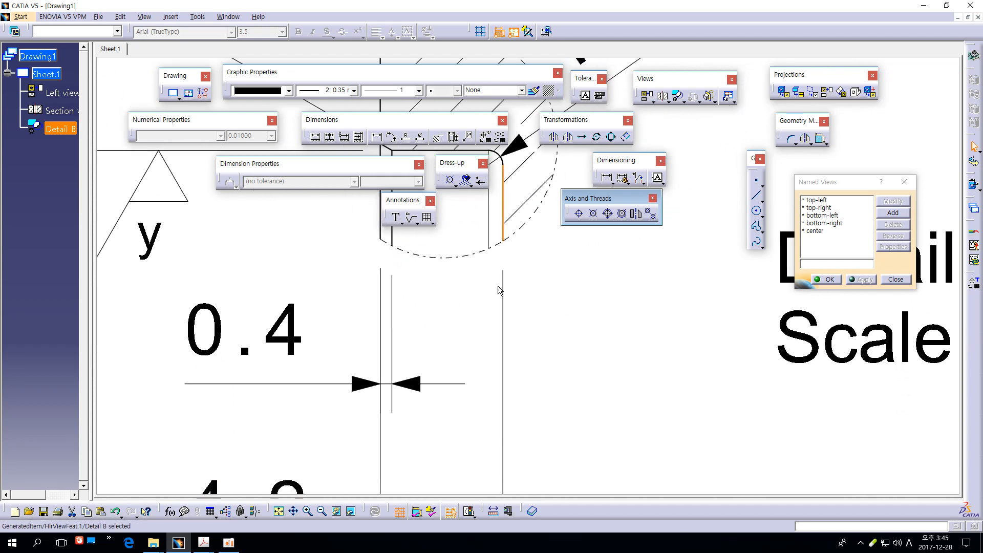
left_click(411, 217)
left_click(503, 320)
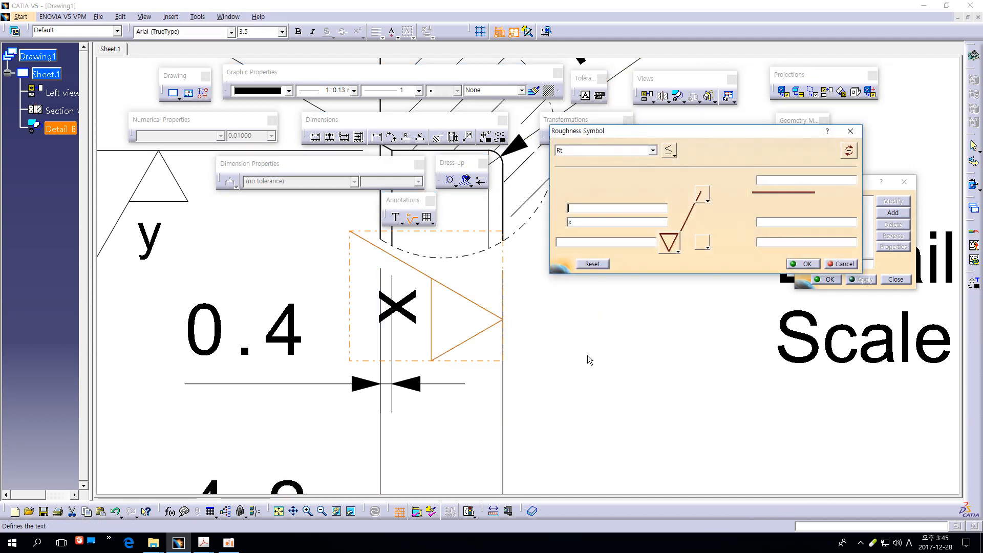
left_click(805, 265)
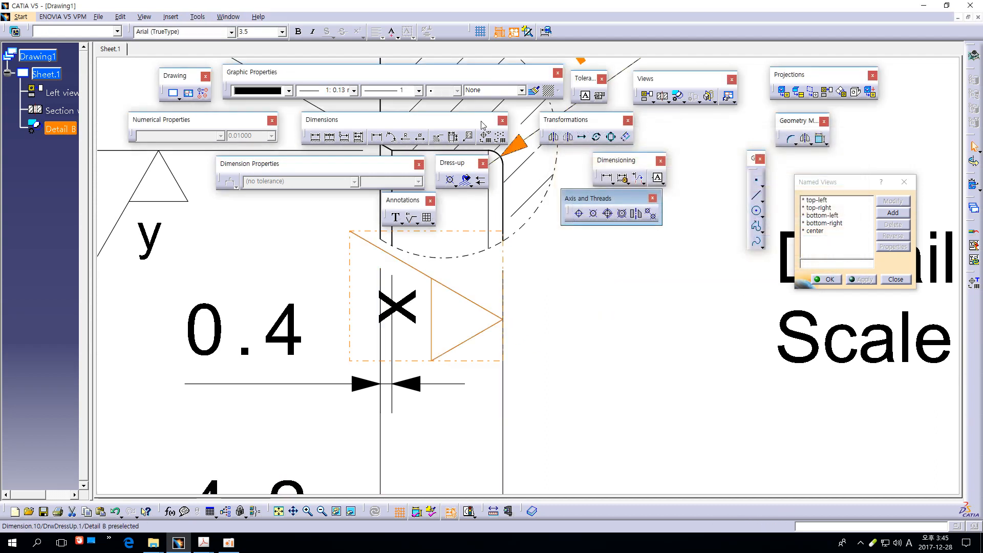
- Set the text size of the x roughness symbol beside Detail B's 0.4 dimension to 2.5 mm
left_click(283, 34)
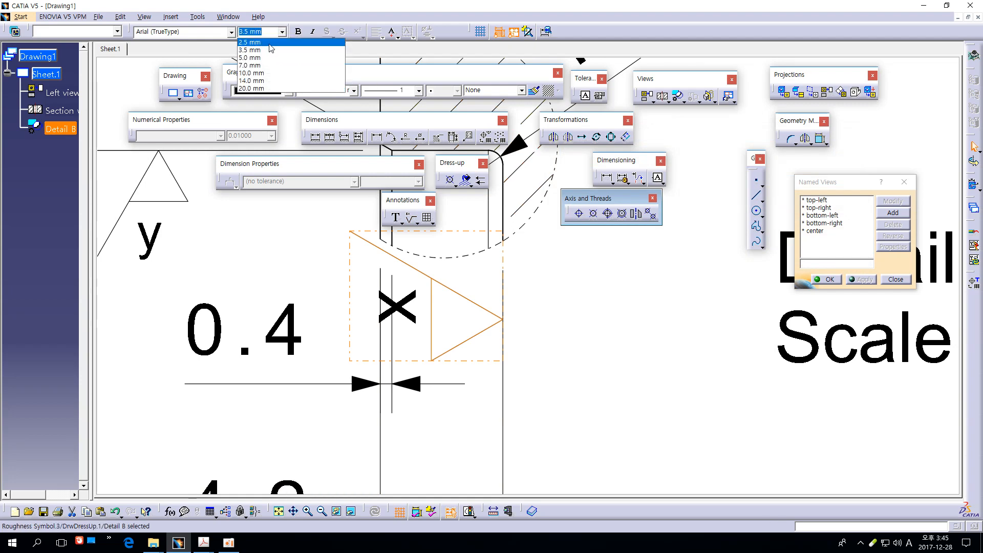
left_click(269, 44)
left_click(614, 325)
middle_click_drag(593, 316, 574, 340)
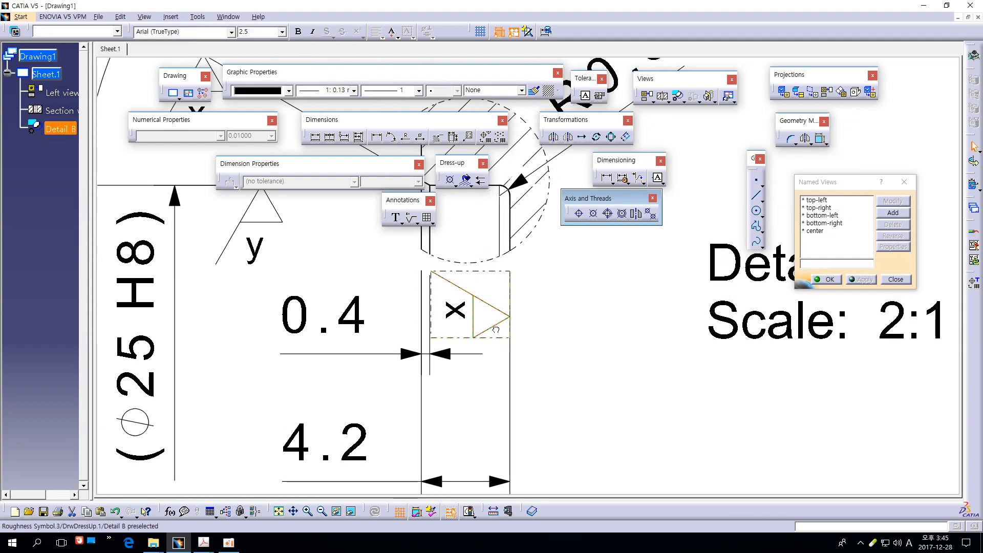
- Add a roughness symbol with text x at the upper end of the 4-Ø4.5 dimension line in the section view
middle_click_drag(610, 300, 606, 338)
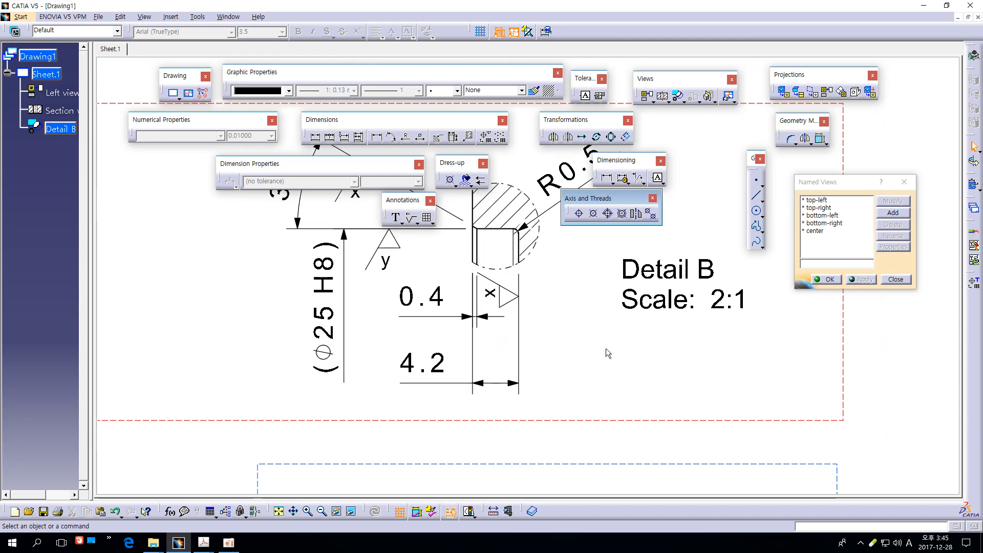
mouse_move(557, 363)
middle_mouse_down()
mouse_move(571, 373)
mouse_move(576, 271)
mouse_move(573, 395)
mouse_move(584, 328)
mouse_move(536, 185)
middle_mouse_up()
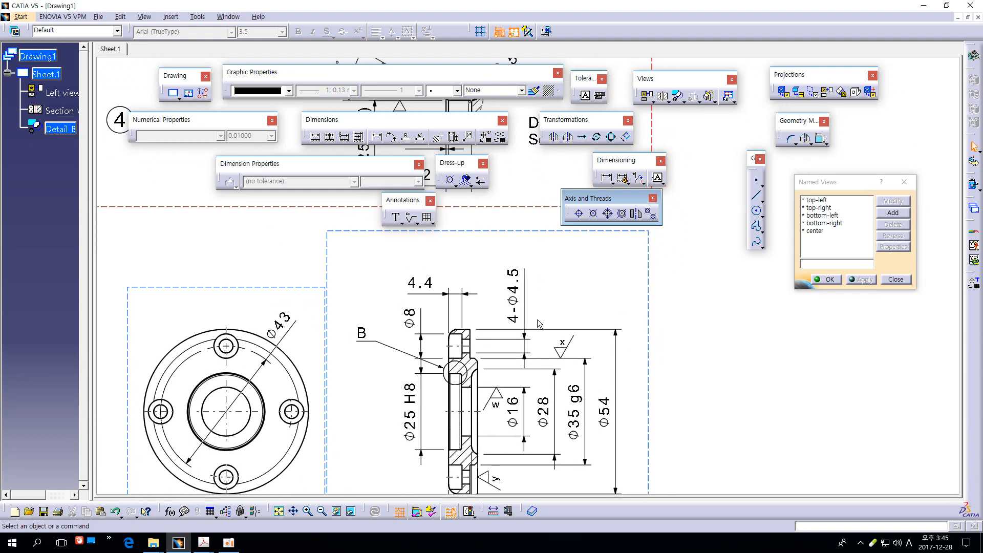
mouse_move(540, 323)
middle_mouse_down()
mouse_move(554, 187)
mouse_move(542, 141)
mouse_move(545, 340)
mouse_move(480, 404)
middle_mouse_up()
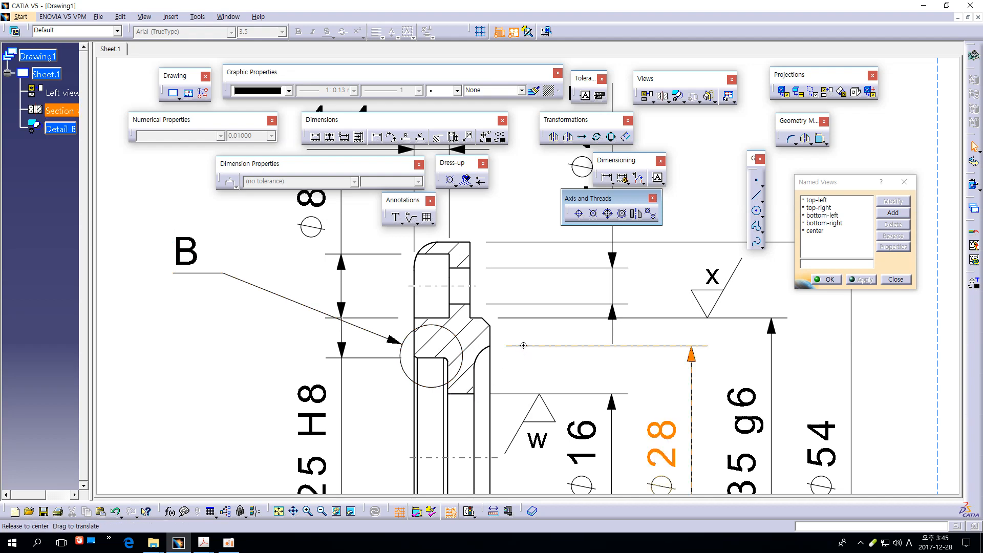
mouse_move(523, 345)
middle_mouse_down()
mouse_move(542, 367)
mouse_move(535, 326)
middle_mouse_up()
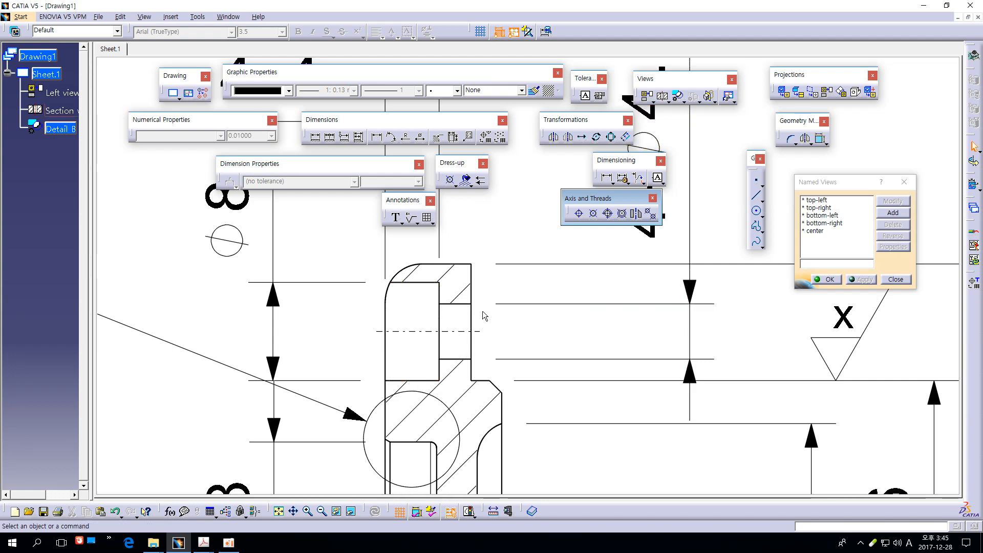
left_click(468, 306)
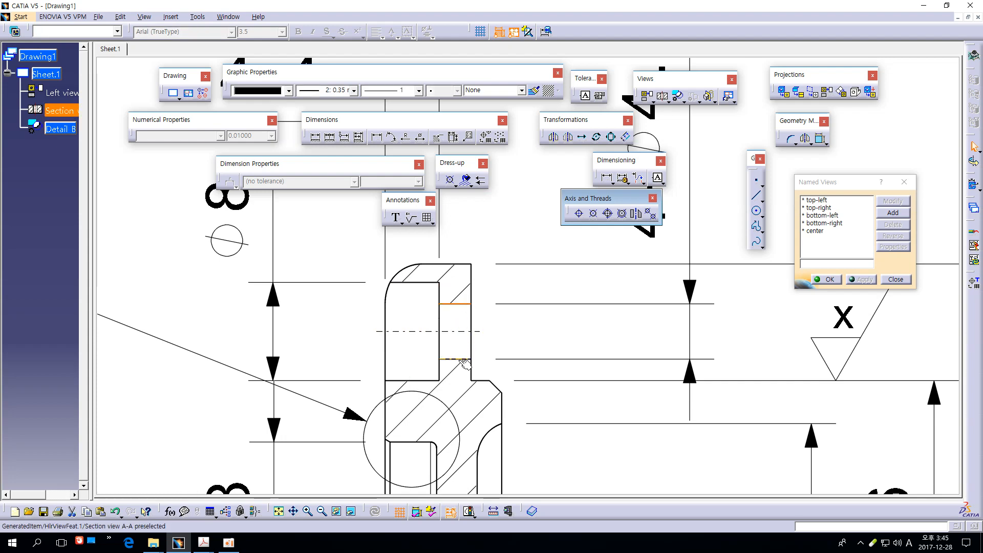
left_click(511, 339)
mouse_move(527, 325)
middle_mouse_down()
mouse_move(534, 314)
mouse_move(454, 400)
mouse_move(617, 272)
mouse_move(584, 295)
middle_mouse_up()
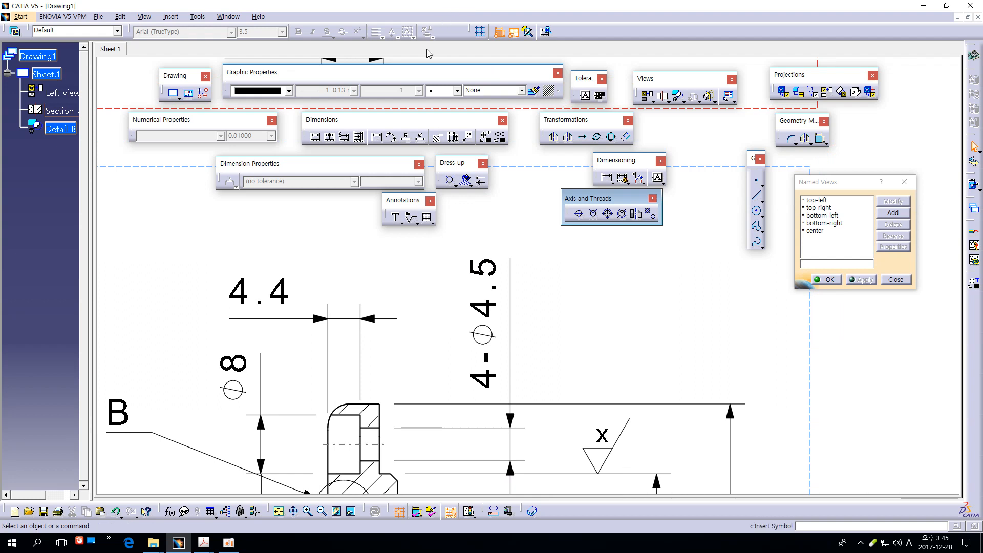
left_click(512, 258)
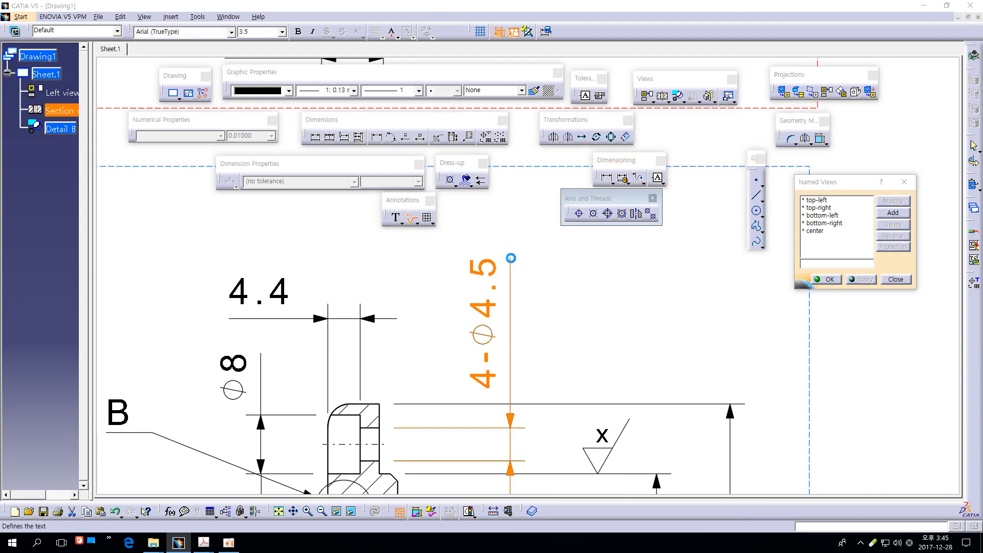
key("Return")
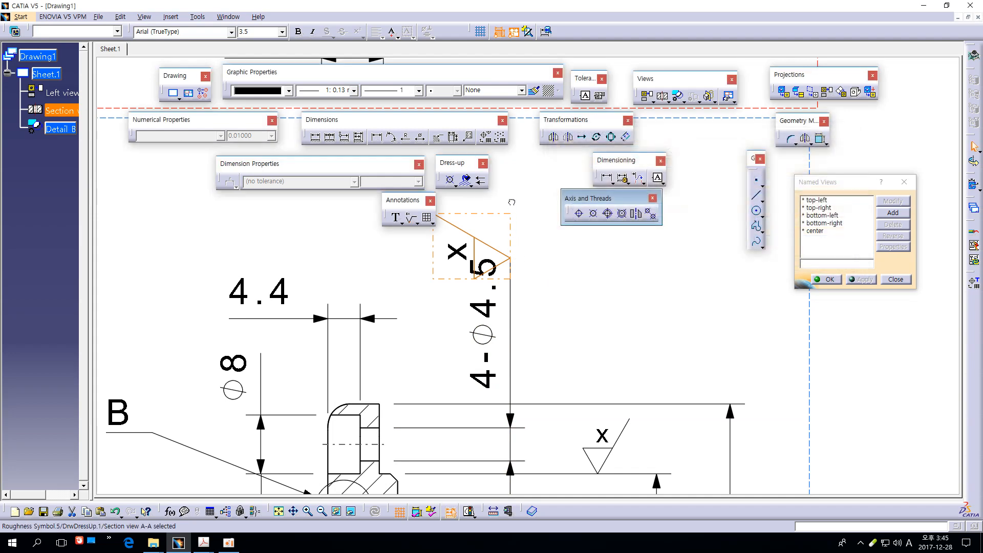
- Move the 4-Ø4.5 roughness symbol up clear of the dimension text and change its text to w
left_click_drag(520, 228, 515, 204)
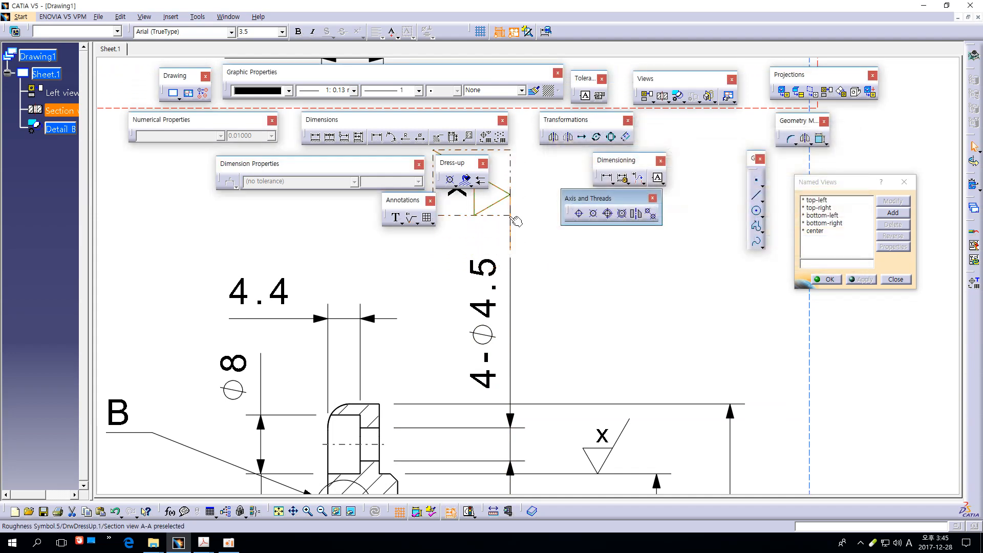
double_click(478, 206)
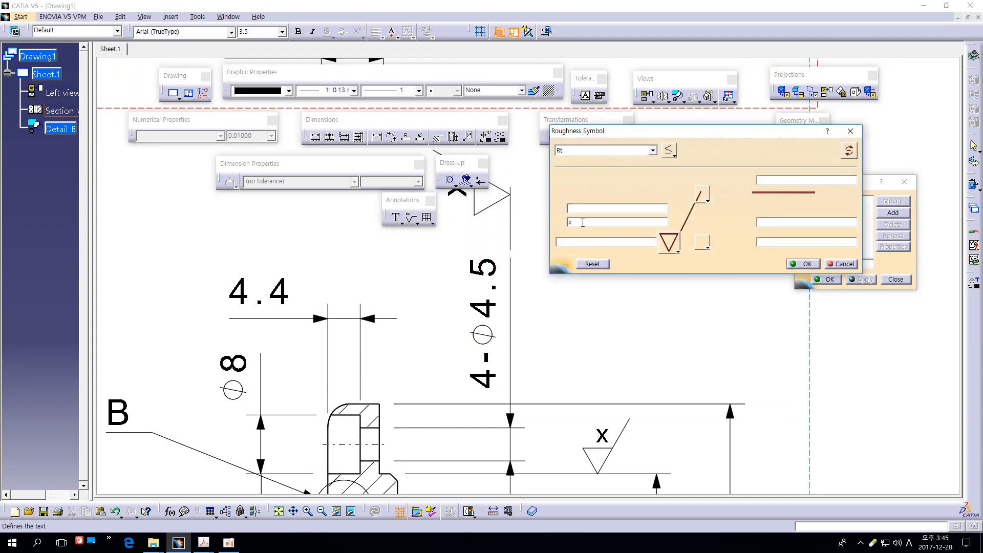
type("w")
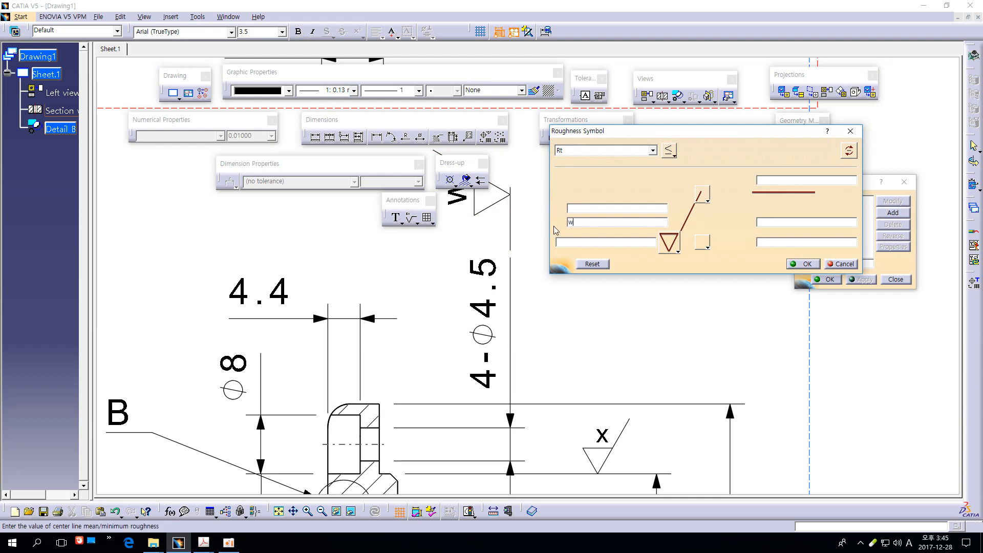
left_click(803, 263)
- Set the text size of the 4-Ø4.5 dimension's w roughness symbol to 2.5 mm and move it down closer to the dimension text
middle_click_drag(660, 282, 642, 341)
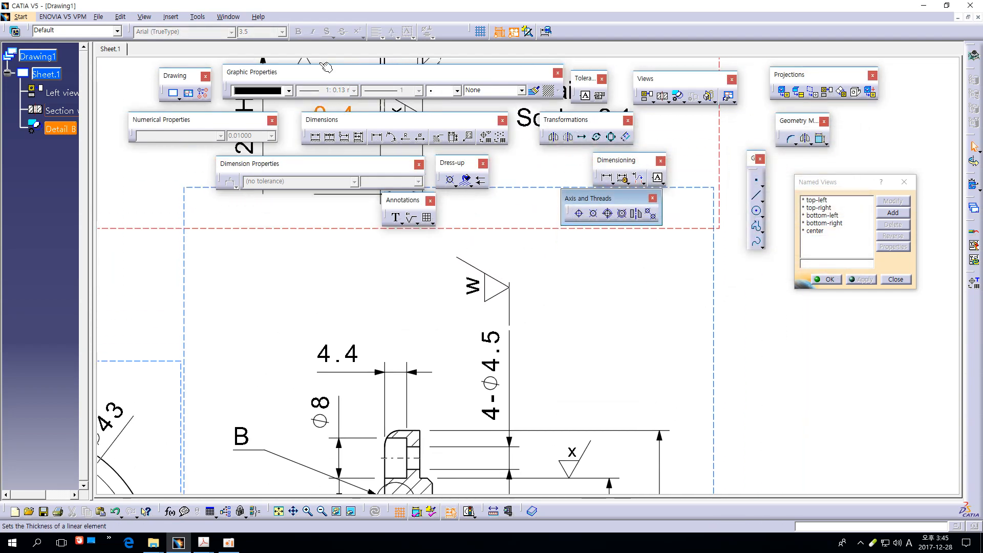
double_click(469, 271)
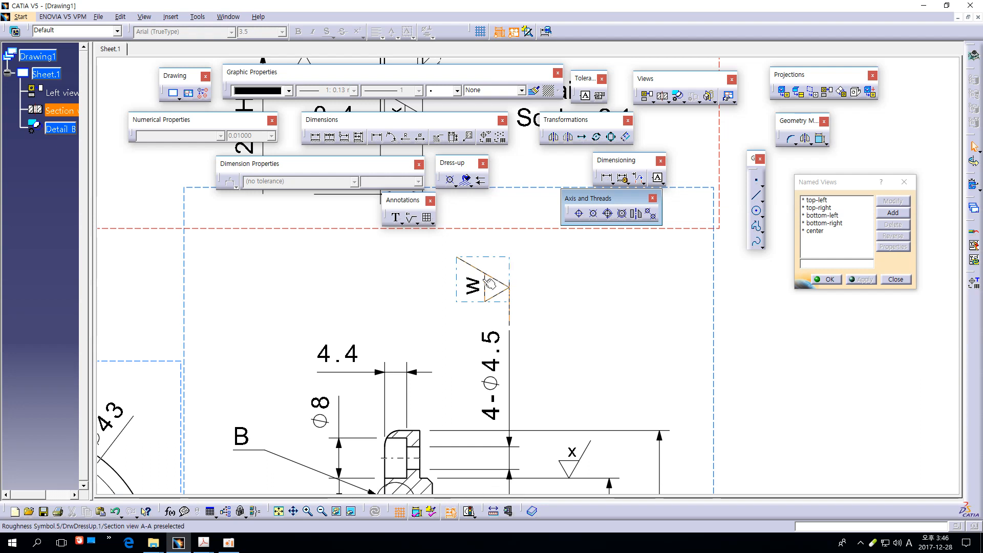
left_click(489, 280)
left_click(264, 33)
left_click(281, 32)
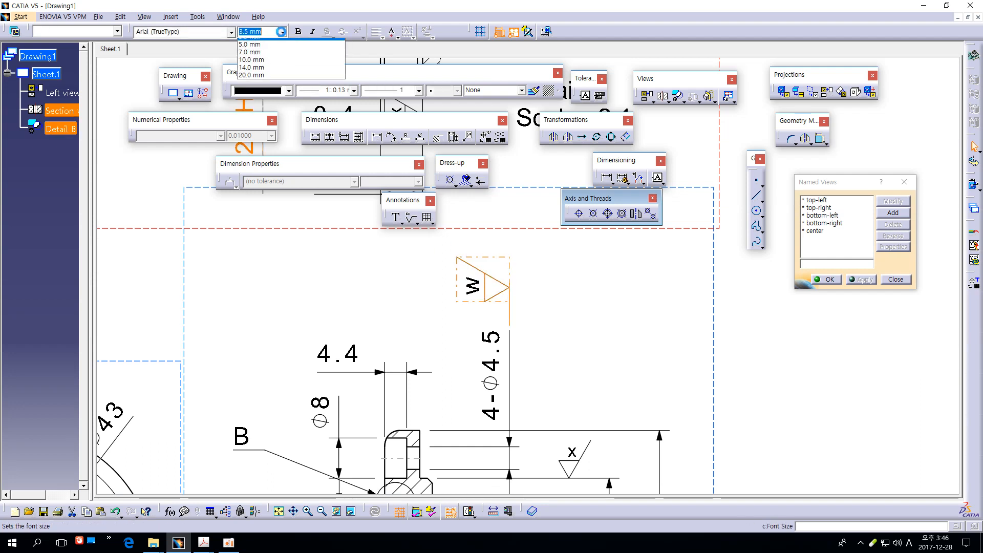
left_click(261, 50)
left_click(566, 272)
middle_click_drag(565, 324, 575, 249)
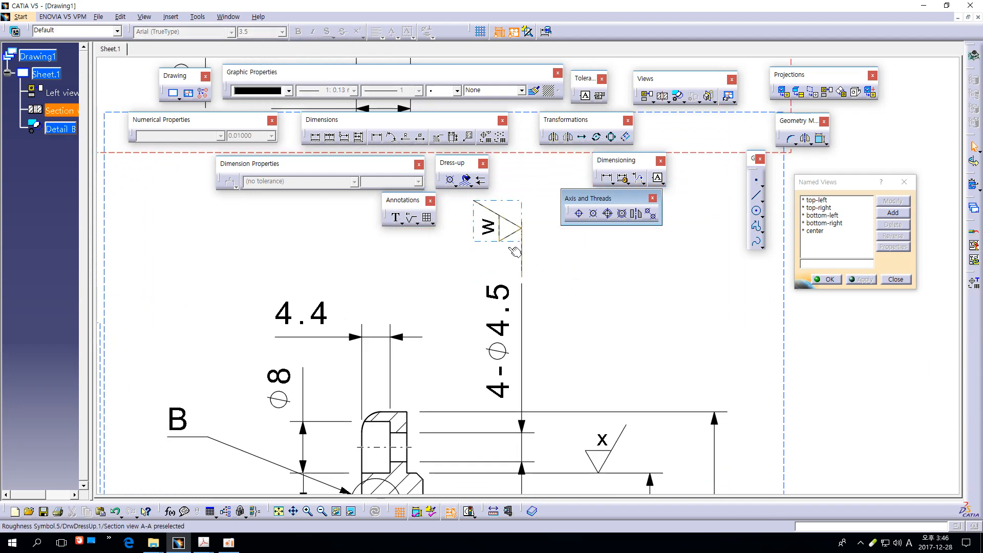
left_click(507, 241)
left_click(603, 295)
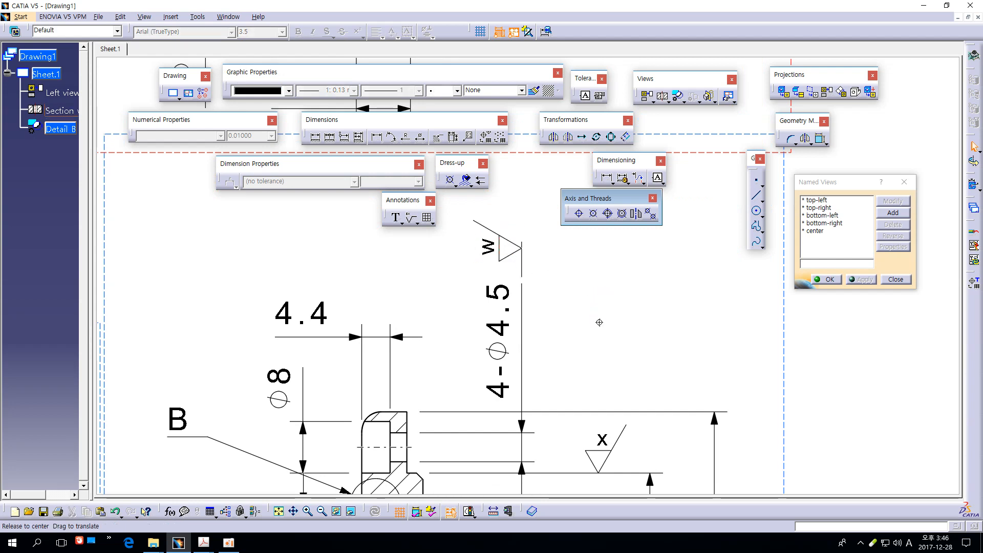
- Move the 4.4 dimension farther up from the flange in the section view to free space above the Ø8 dimension
middle_click_drag(599, 323, 563, 244)
middle_click_drag(574, 338, 644, 247)
middle_click_drag(446, 334, 510, 318)
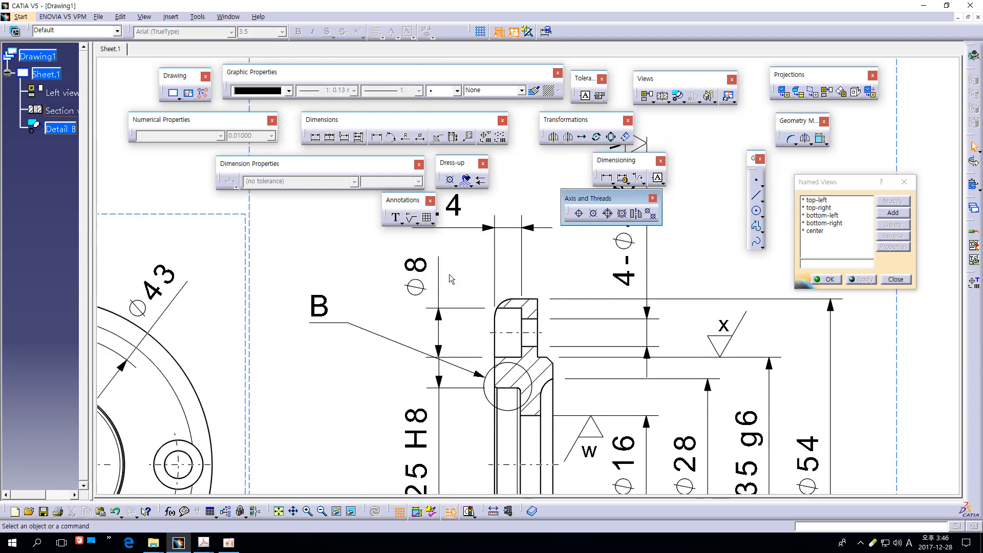
middle_click_drag(488, 231, 463, 308)
left_click(444, 303)
left_click_drag(444, 303, 451, 264)
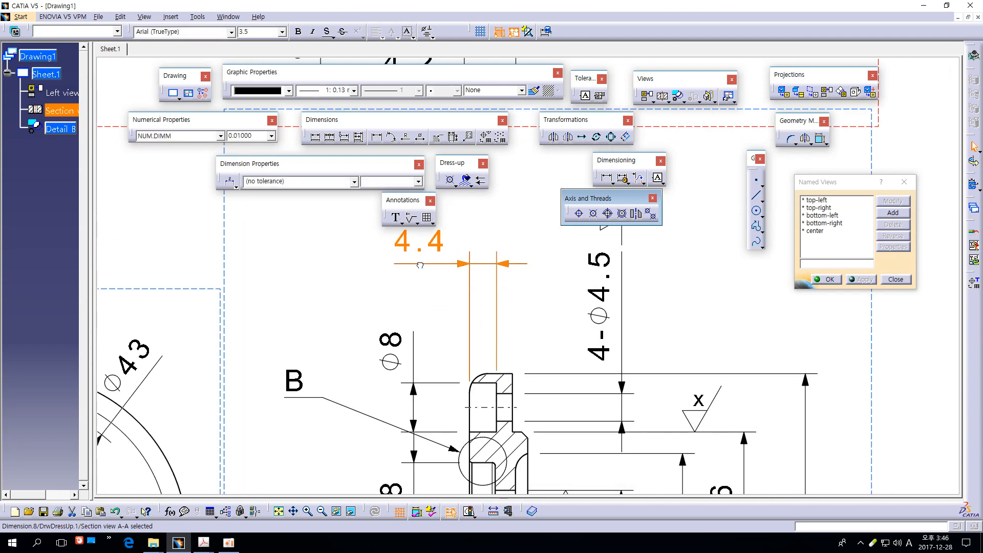
left_click(433, 305)
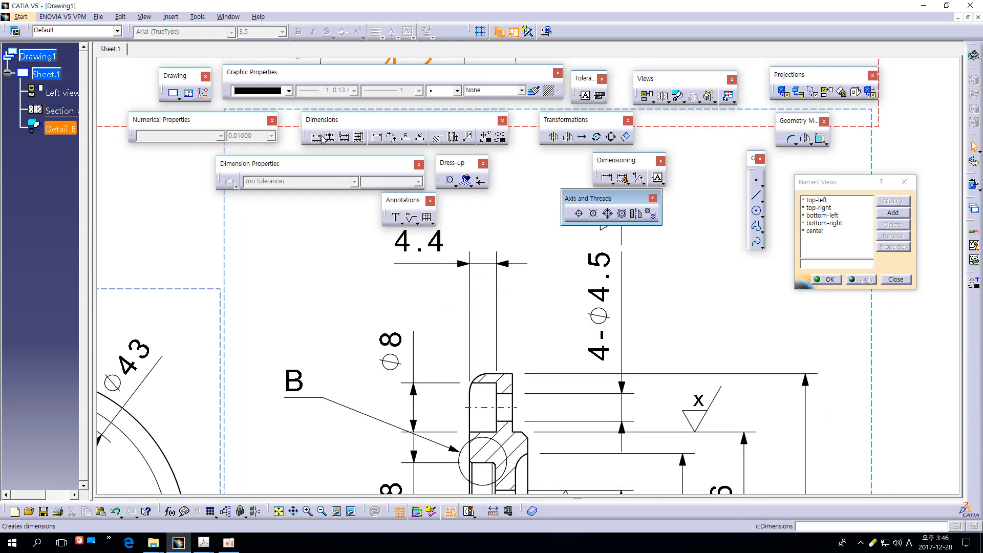
- Add a roughness symbol with text w at the upper end of the Ø8 dimension line in the section view
left_click(413, 216)
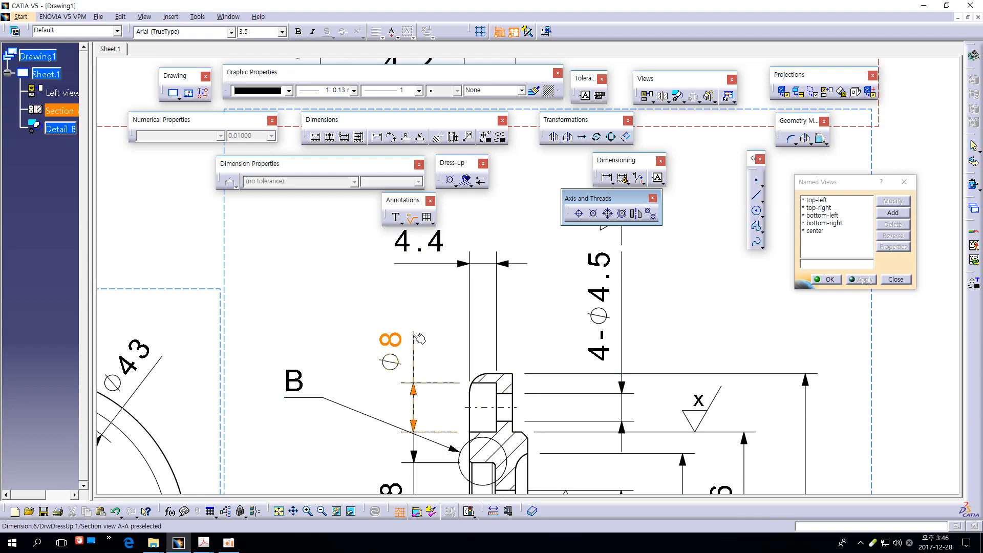
left_click(392, 339)
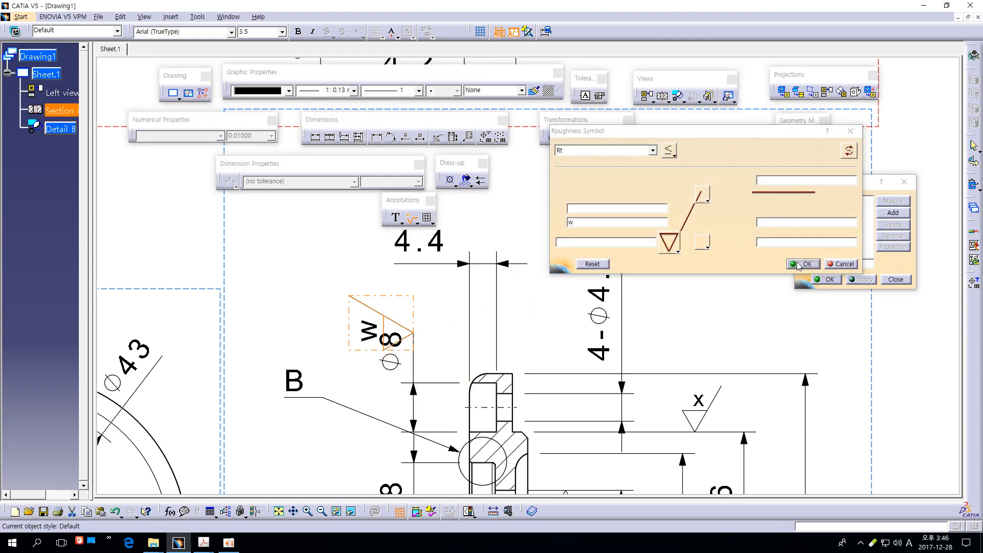
left_click(802, 264)
- Set the text size of the Ø8 dimension's w roughness symbol to 2.5 mm and move it up clear of the dimension text
left_click(280, 32)
type("2.5")
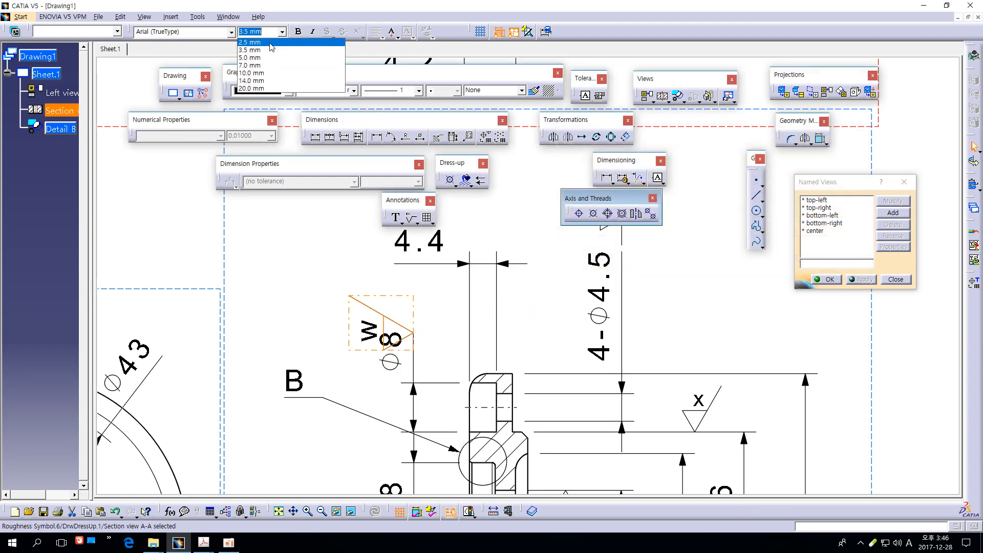
key("Return")
left_click_drag(415, 302, 415, 293)
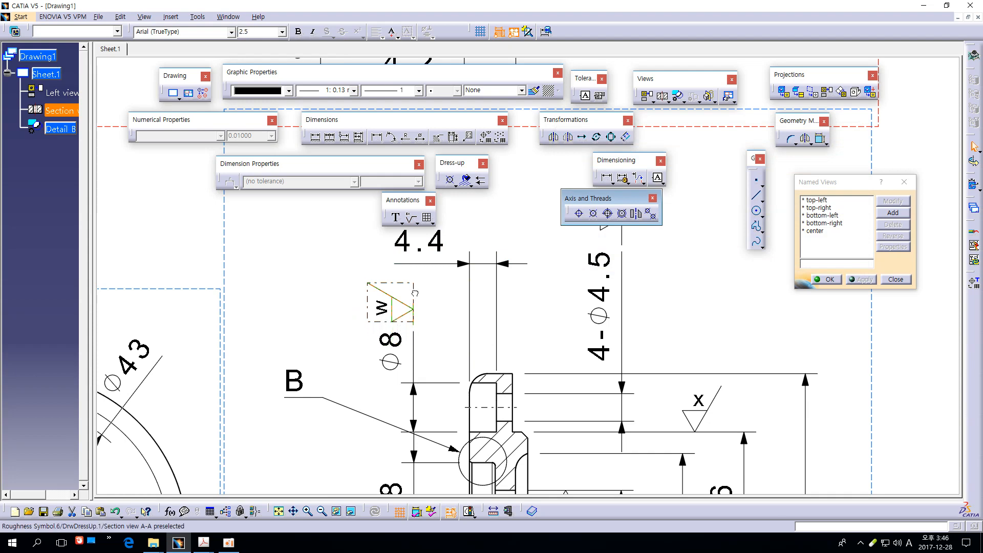
left_click(434, 298)
- Add a w roughness symbol on the left end of the 4.4 dimension line and move it left off the dimension text
middle_click_drag(447, 315, 450, 272)
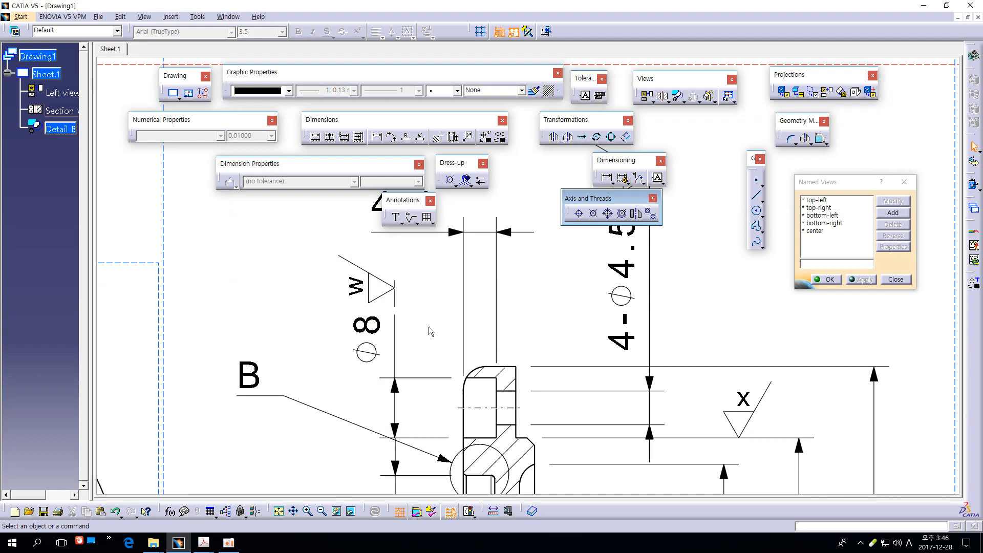
mouse_move(427, 318)
middle_mouse_down()
mouse_move(434, 330)
mouse_move(476, 336)
mouse_move(477, 347)
middle_mouse_up()
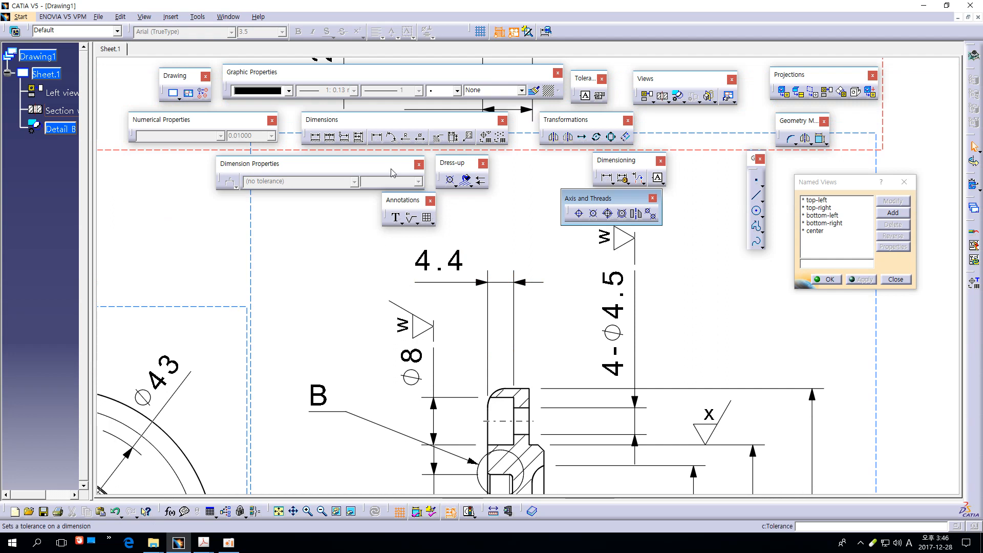
left_click(395, 218)
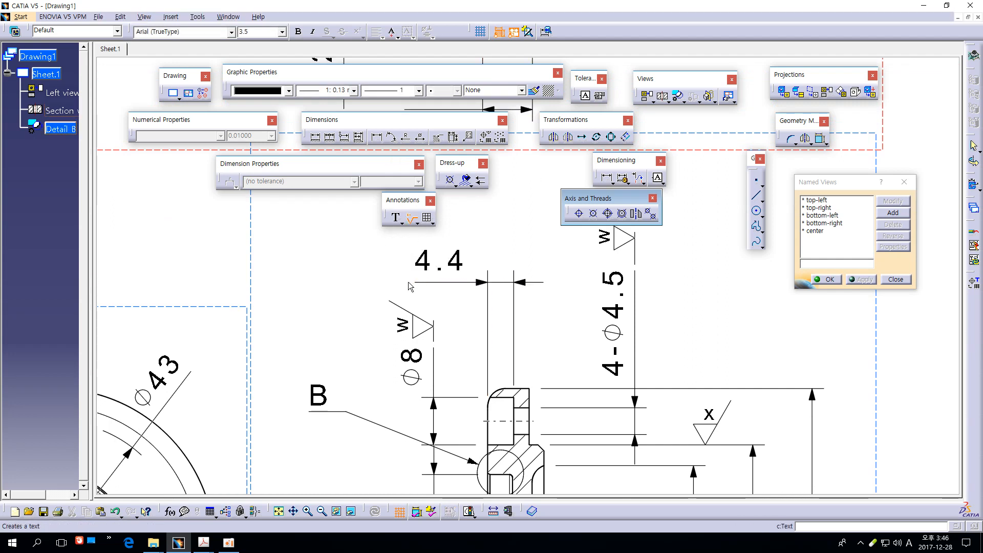
left_click(424, 287)
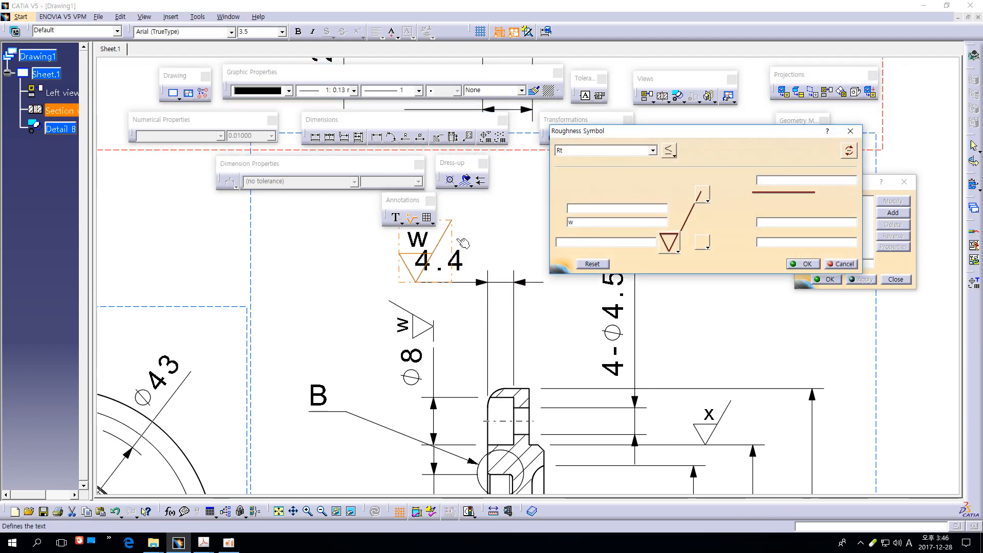
key("Return")
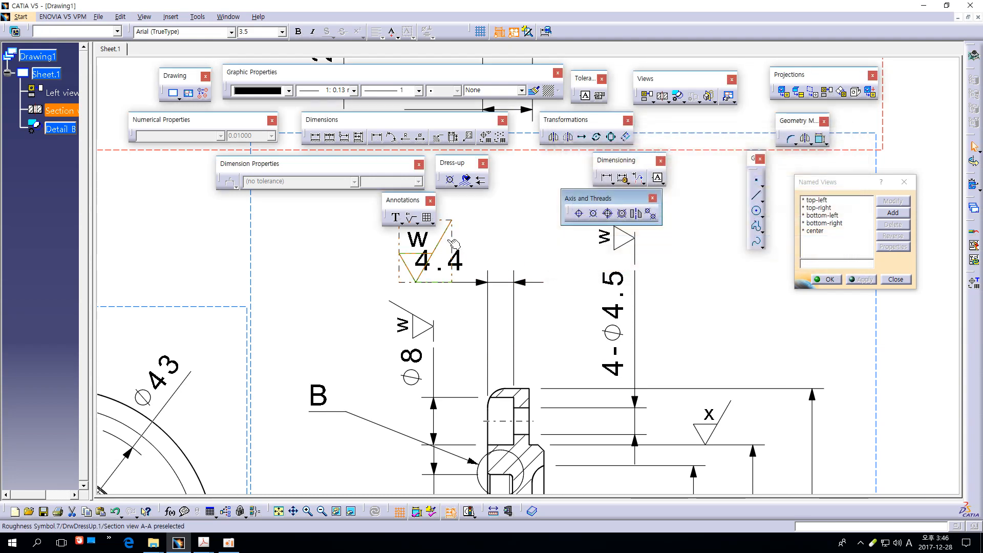
left_click_drag(453, 240, 400, 239)
- Delete the w roughness symbol placed beside the 4.4 dimension text
mouse_move(522, 359)
middle_mouse_down()
mouse_move(522, 299)
mouse_move(501, 262)
middle_mouse_up()
middle_click_drag(500, 220, 496, 278)
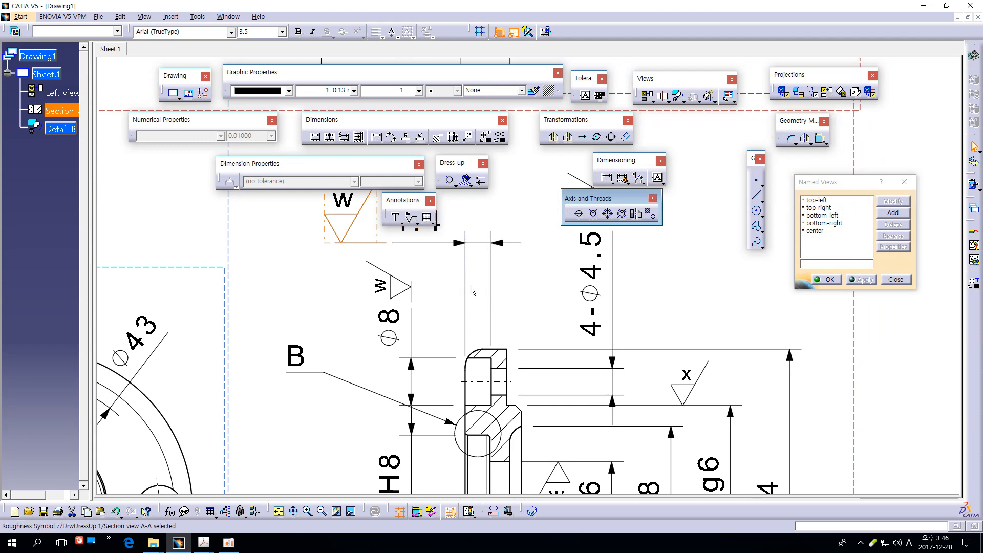
middle_click_drag(532, 330, 529, 170)
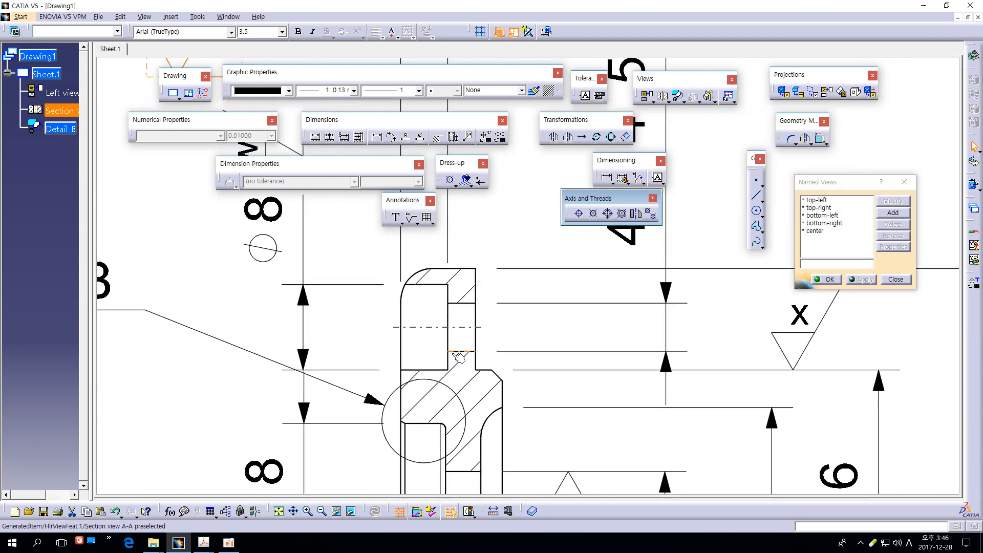
middle_click_drag(516, 237, 508, 308)
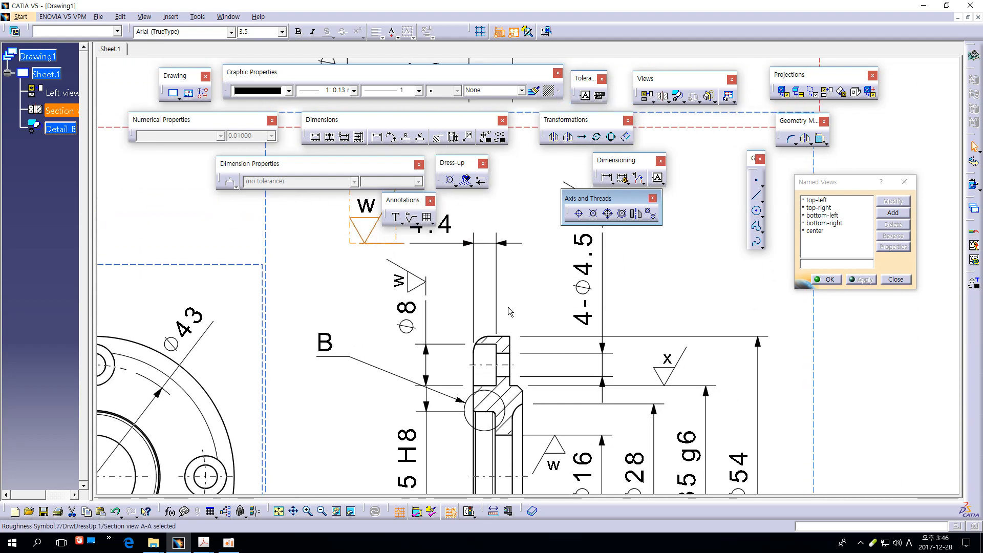
left_click(375, 247)
key("Delete")
- Add a roughness symbol with text w on the right extension line of the 4.4 dimension, above the flange
left_click(412, 218)
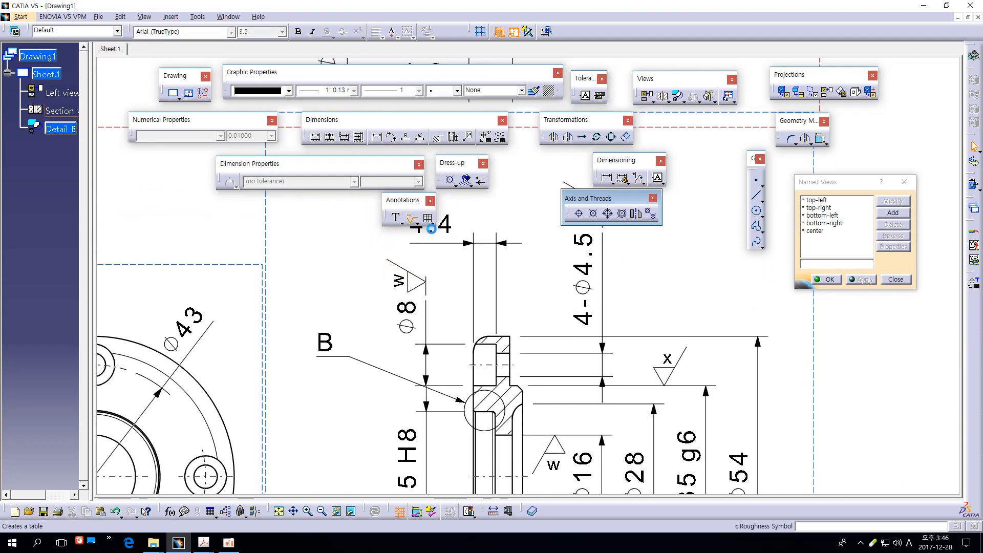
middle_click_drag(516, 281, 522, 167)
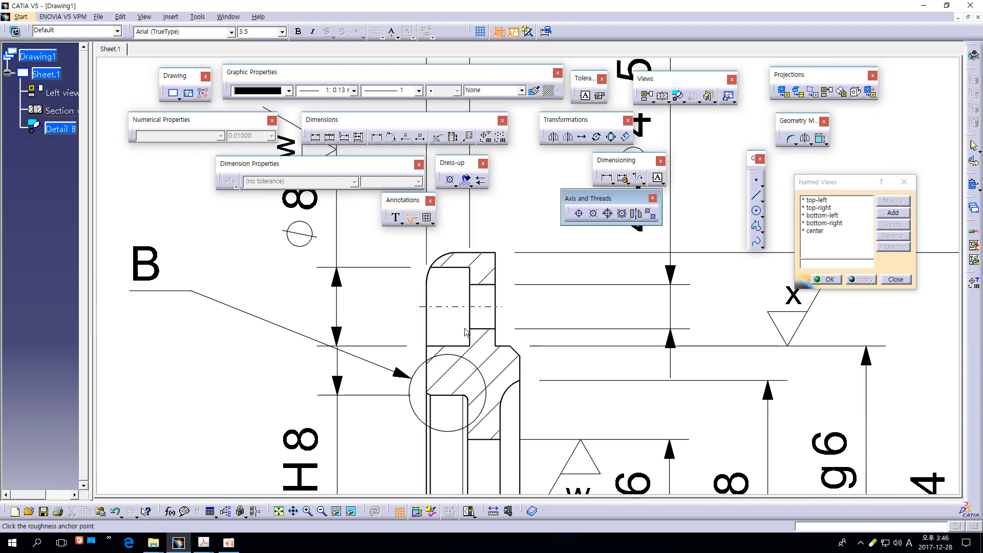
middle_click_drag(501, 226, 529, 358)
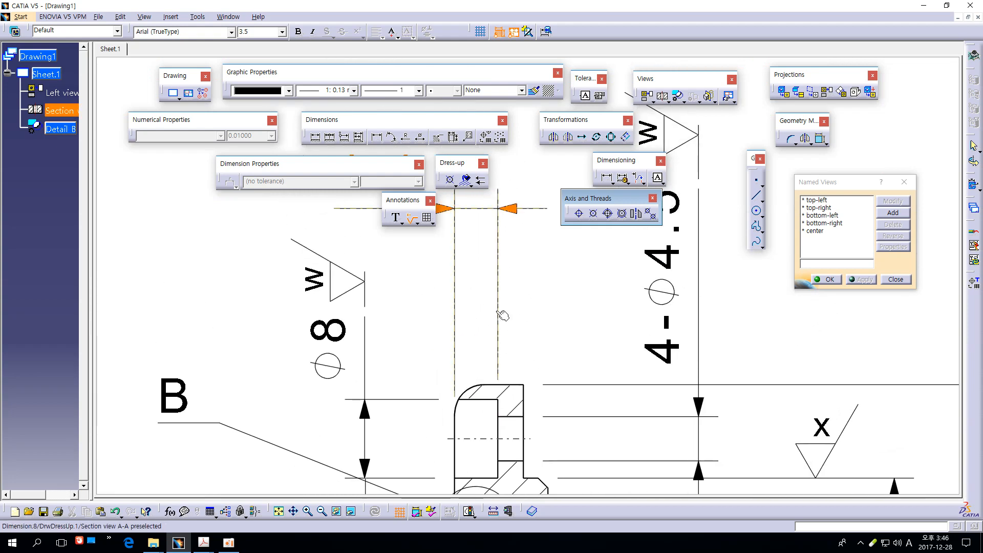
left_click(499, 304)
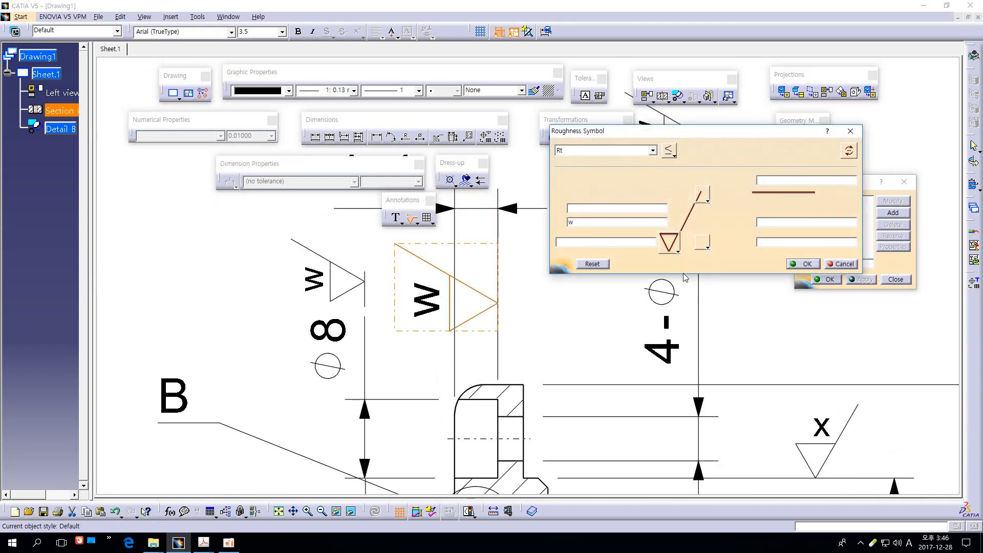
left_click(804, 264)
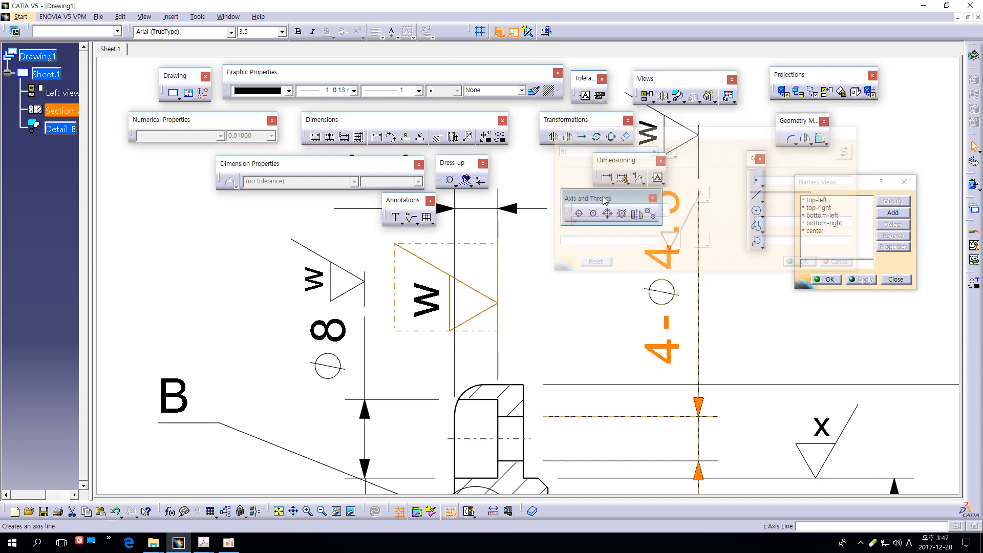
- Set the text size of the 4.4 extension line's w roughness symbol to 2.5 mm and move it slightly up the line
left_click(281, 31)
left_click(268, 43)
left_click(536, 294)
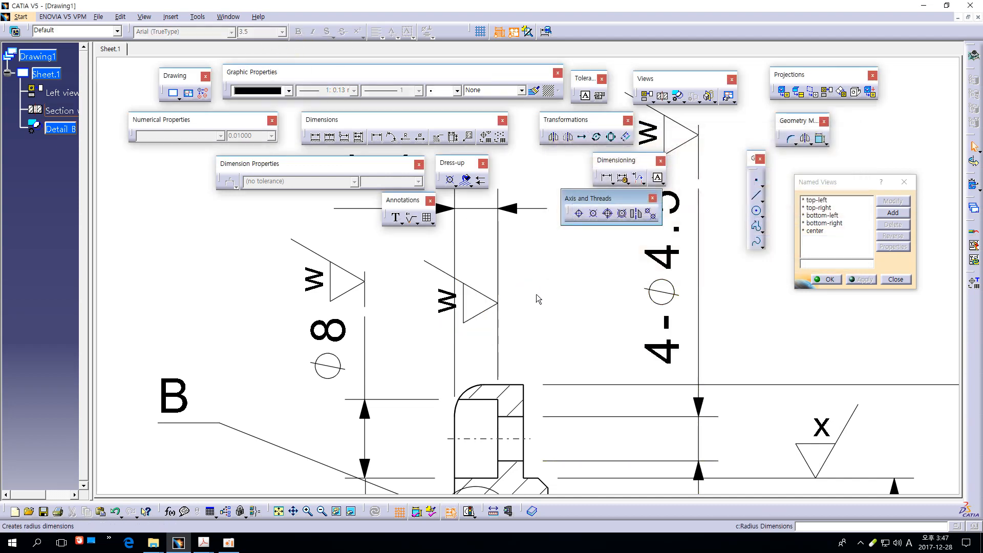
left_click_drag(494, 308, 492, 296)
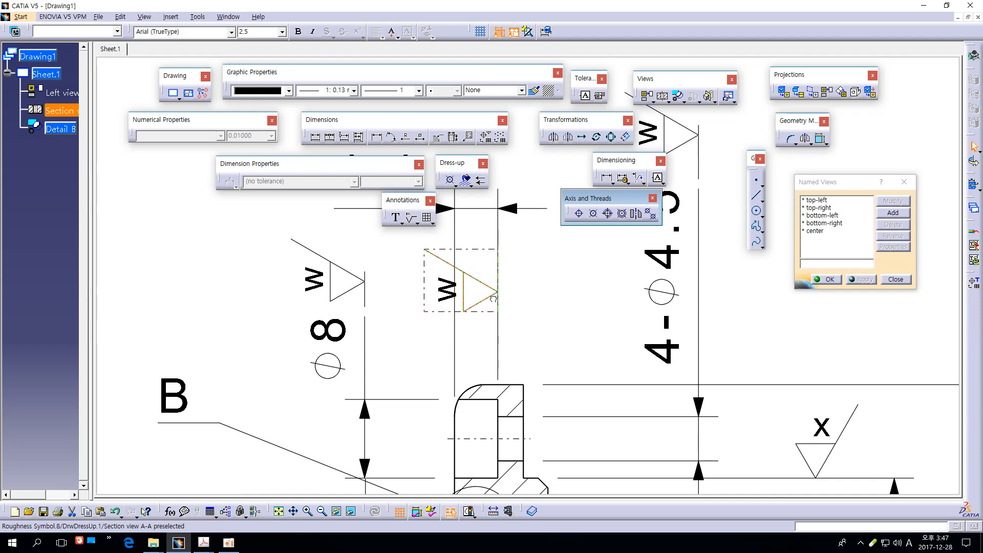
left_click(547, 303)
- Create an interruption in only the 4.4 dimension's left extension line, from just below to just above the w roughness symbol crossing it
mouse_move(553, 321)
middle_mouse_down()
mouse_move(567, 338)
mouse_move(566, 301)
middle_mouse_up()
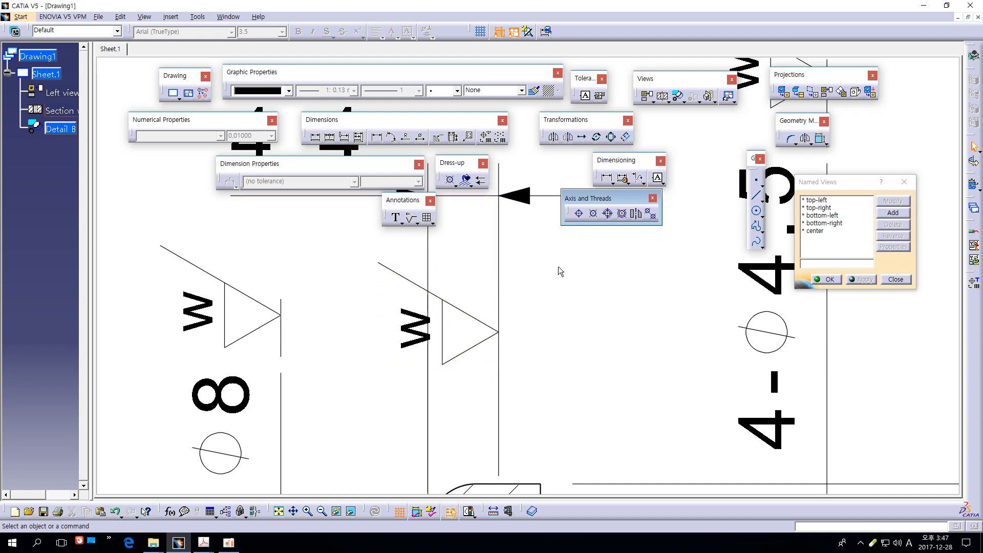
middle_click_drag(563, 267, 563, 305, "ctrl")
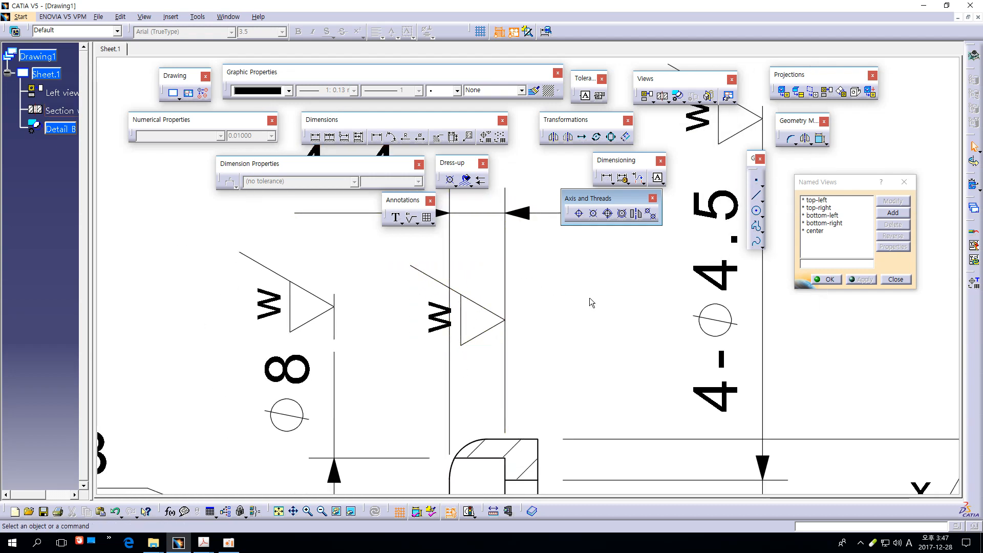
mouse_move(592, 294)
middle_mouse_down("ctrl")
mouse_move(589, 307)
mouse_move(588, 295)
middle_mouse_up("ctrl")
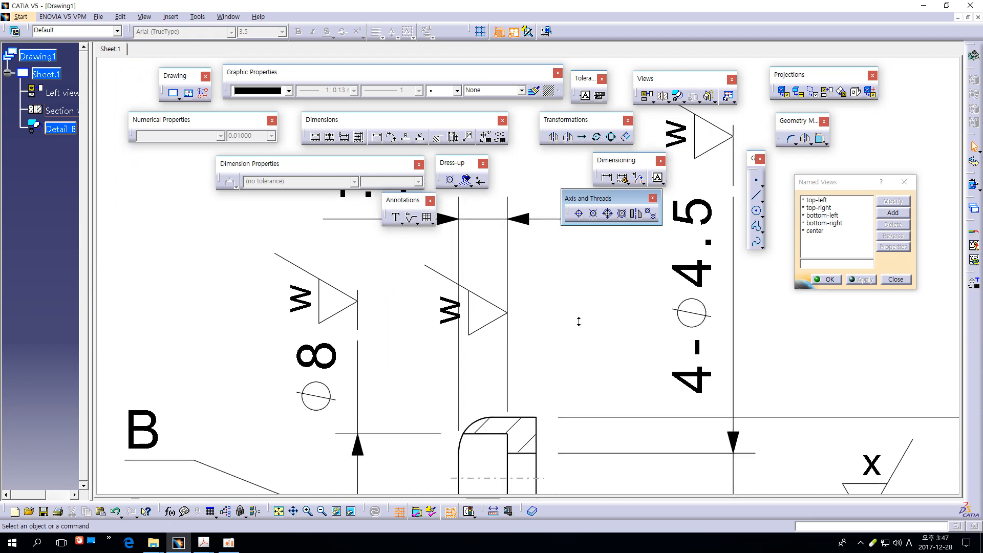
right_click(508, 253)
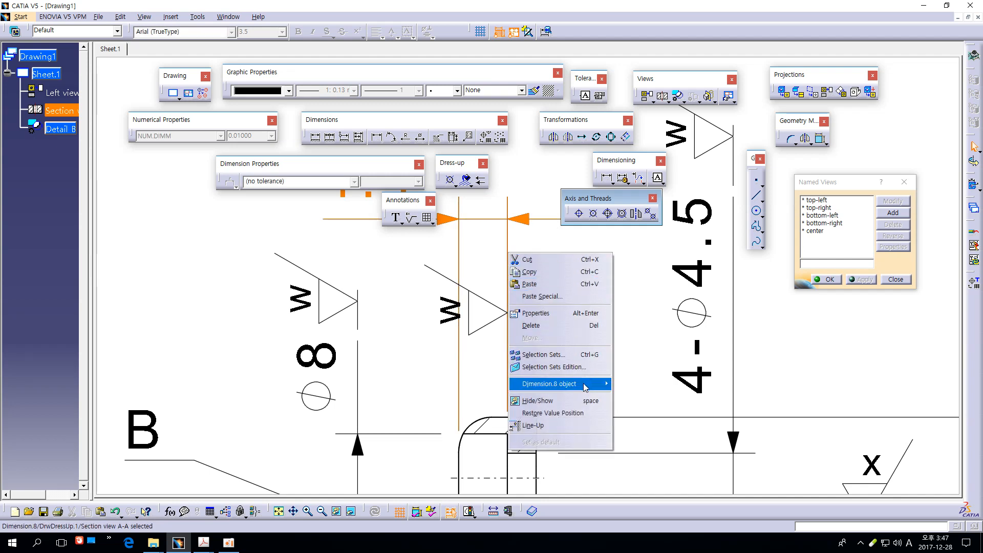
mouse_move(593, 385)
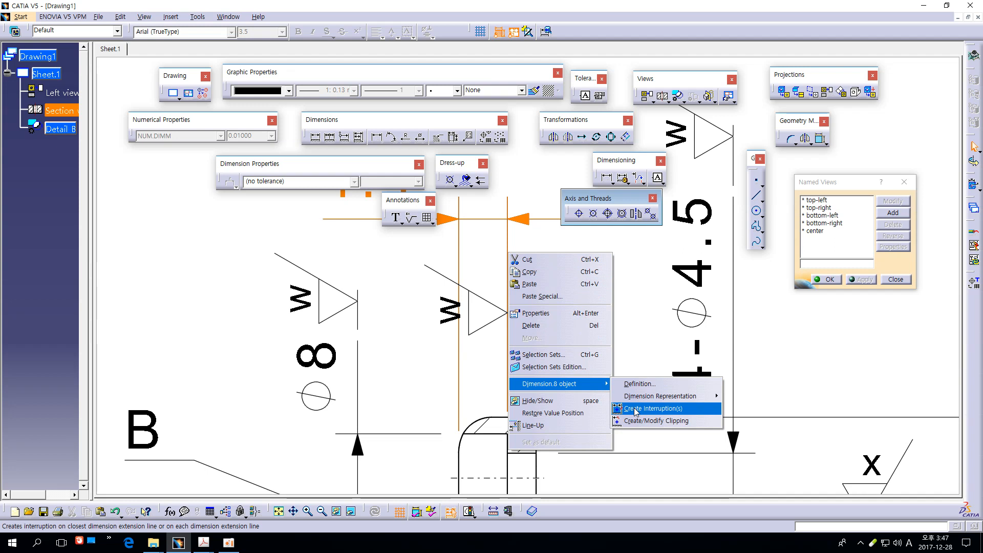
left_click(686, 410)
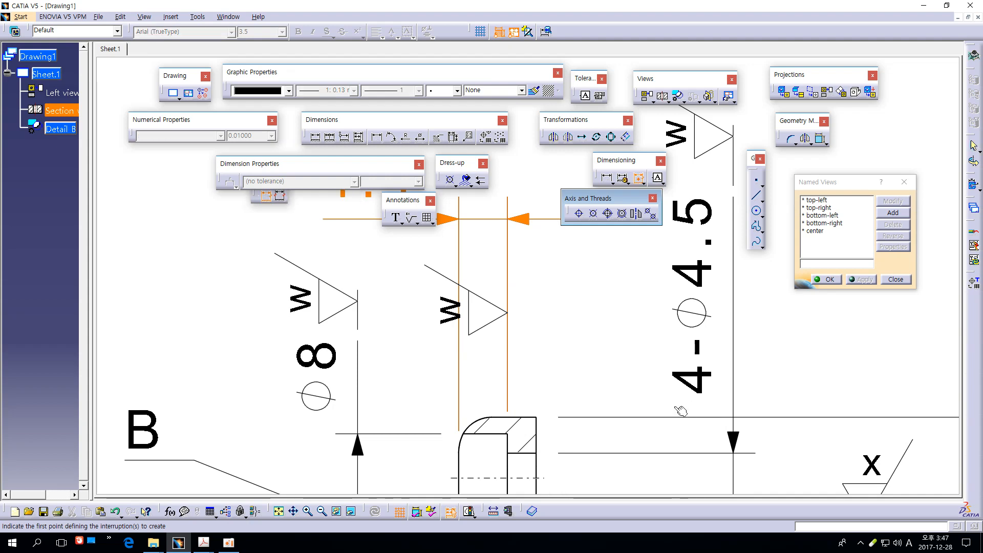
left_click_drag(299, 166, 301, 132)
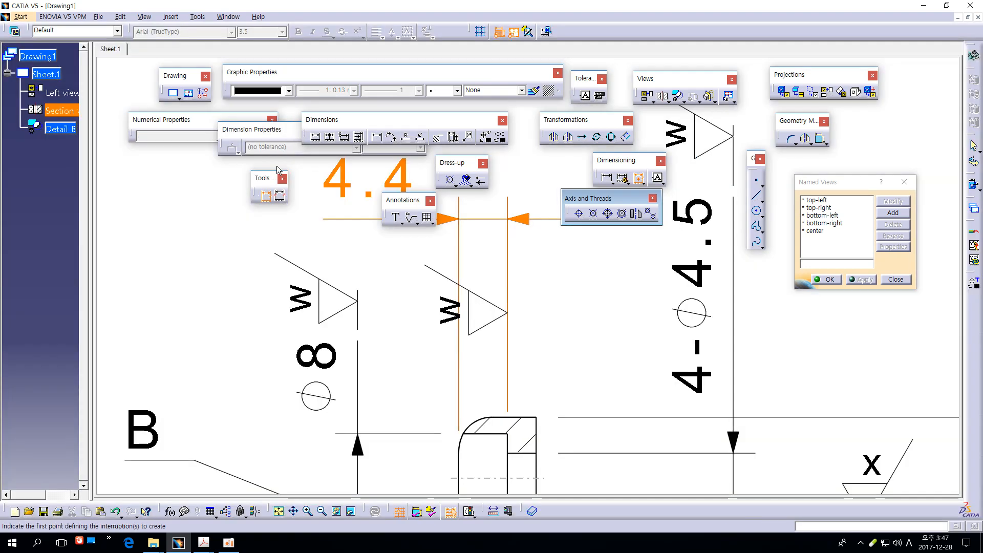
left_click_drag(265, 180, 310, 202)
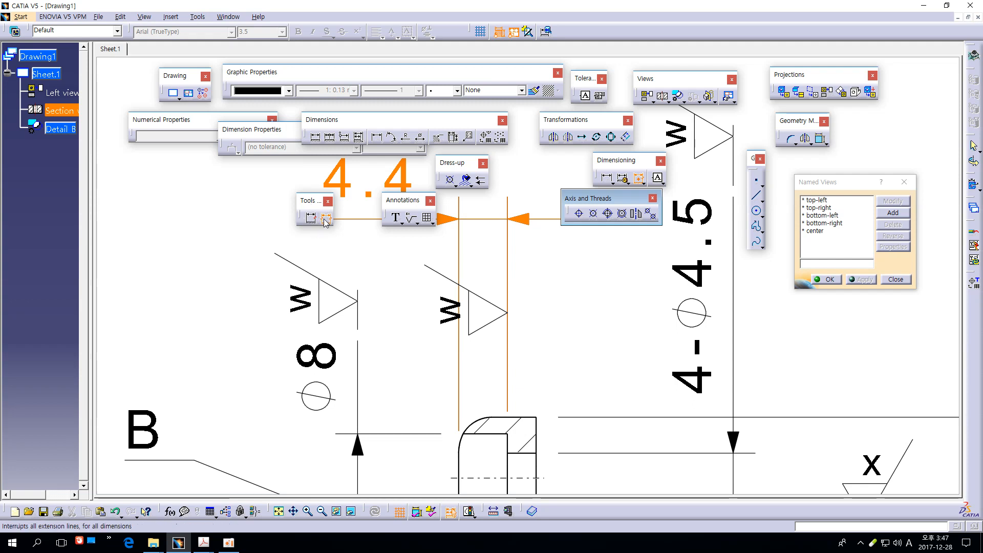
left_click(326, 218)
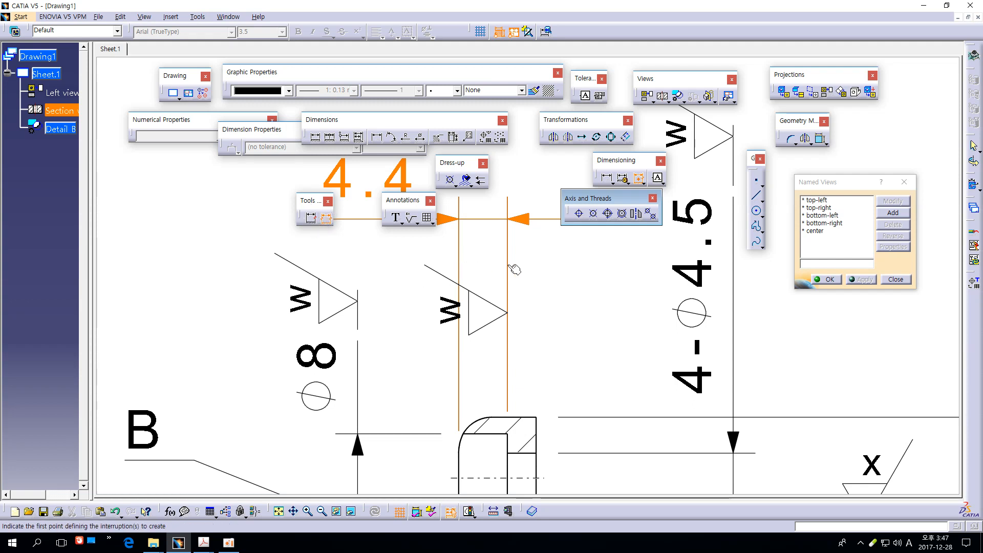
left_click(311, 217)
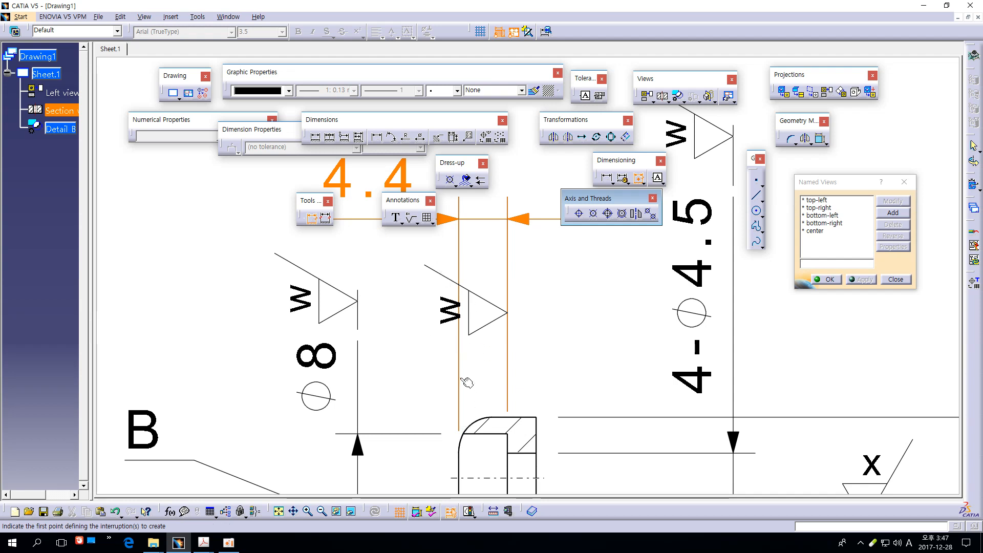
left_click(463, 348)
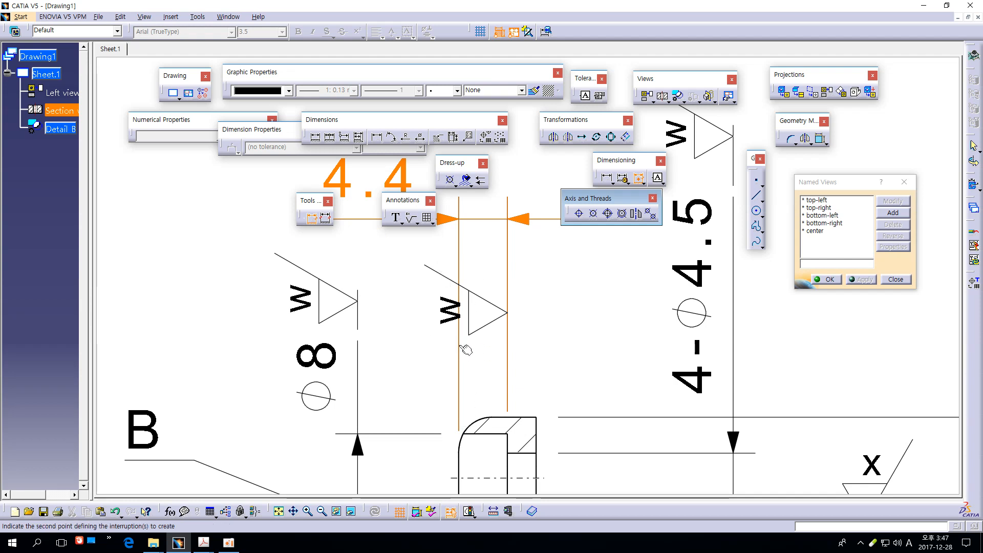
left_click(462, 272)
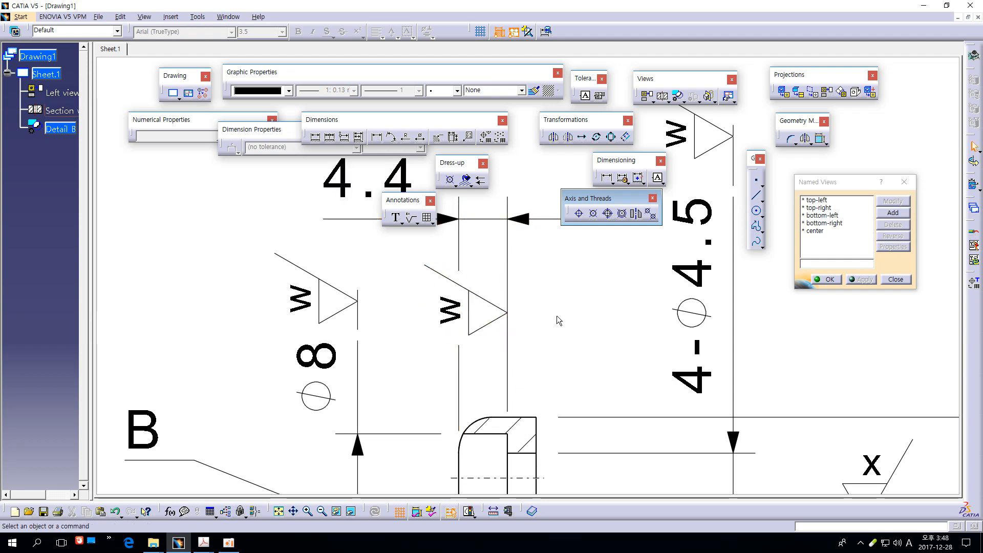
- Remove the interruption from the left extension line of the 4.4 dimension in the section view
mouse_move(557, 301)
middle_mouse_down()
mouse_move(558, 321)
mouse_move(541, 308)
middle_mouse_up()
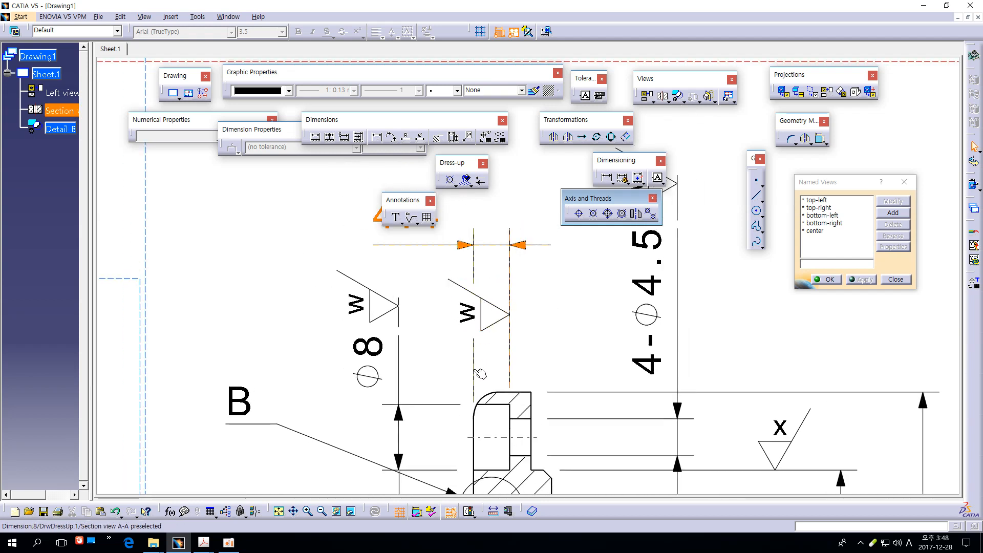
left_click(473, 260)
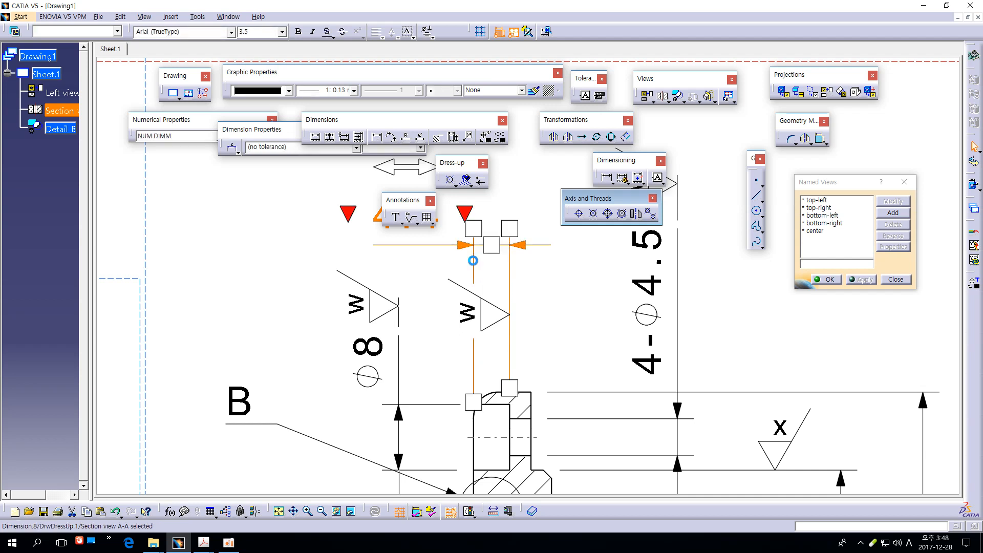
right_click(510, 261)
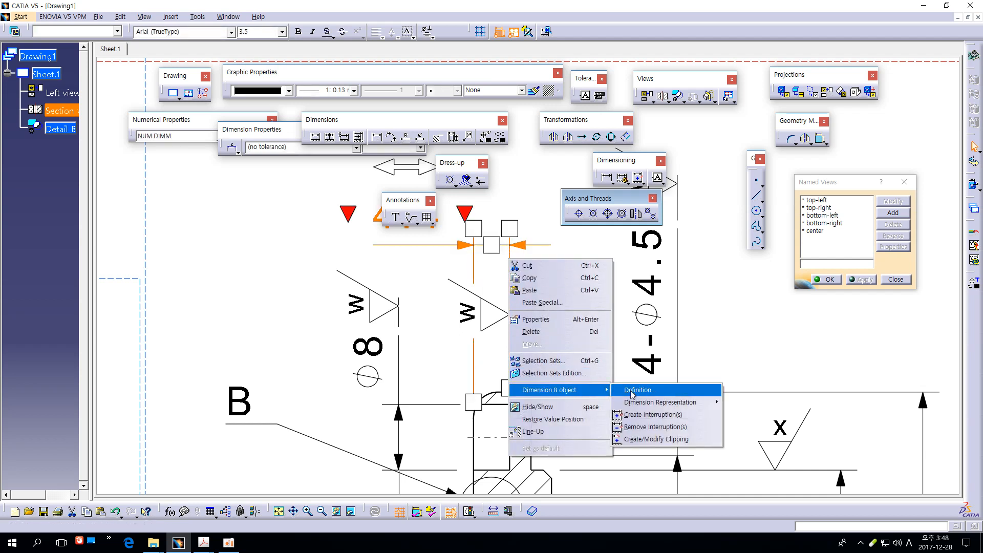
left_click(657, 427)
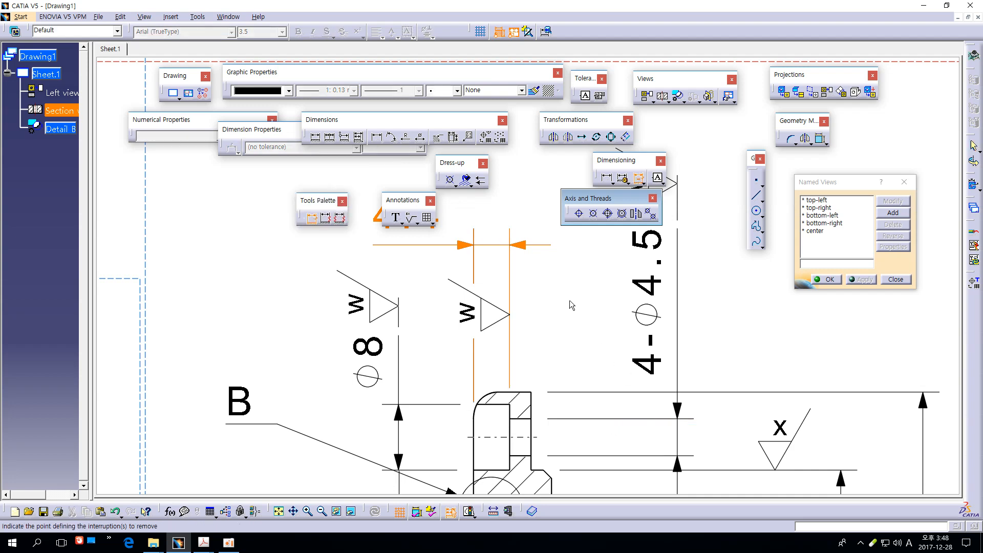
left_click(480, 268)
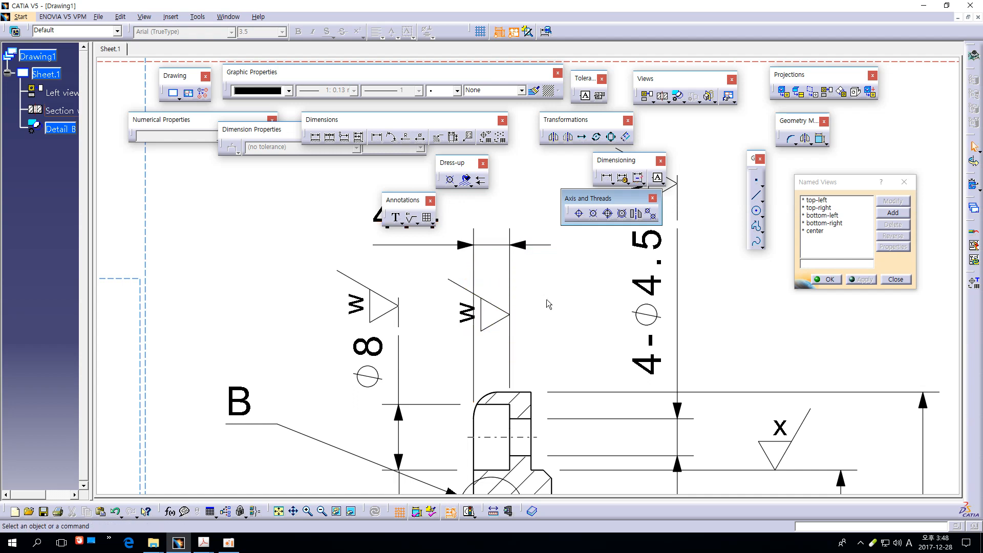
- Recreate the interruption in the 4.4 dimension's left extension line, from just above to just below the w roughness symbol crossing it
left_click(473, 264)
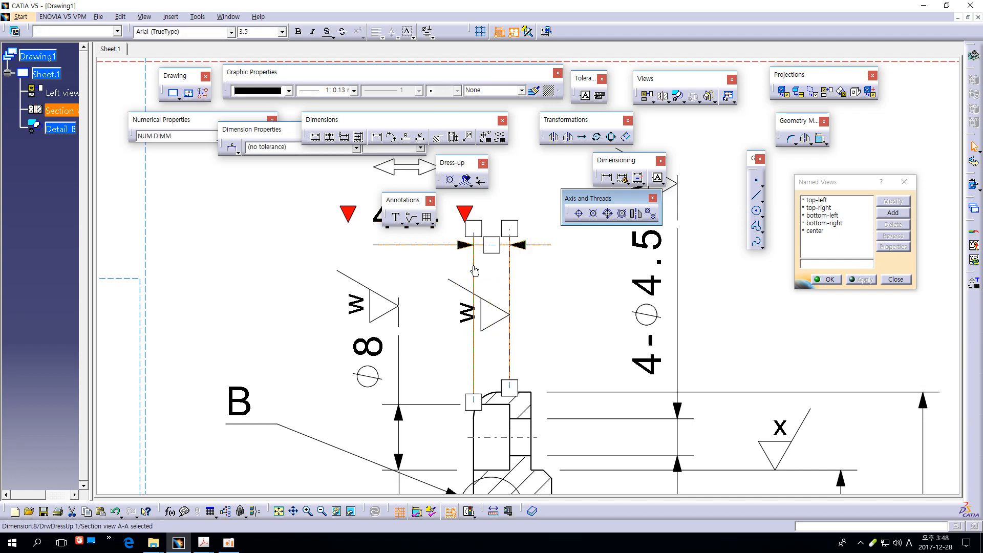
right_click(475, 270)
mouse_move(545, 402)
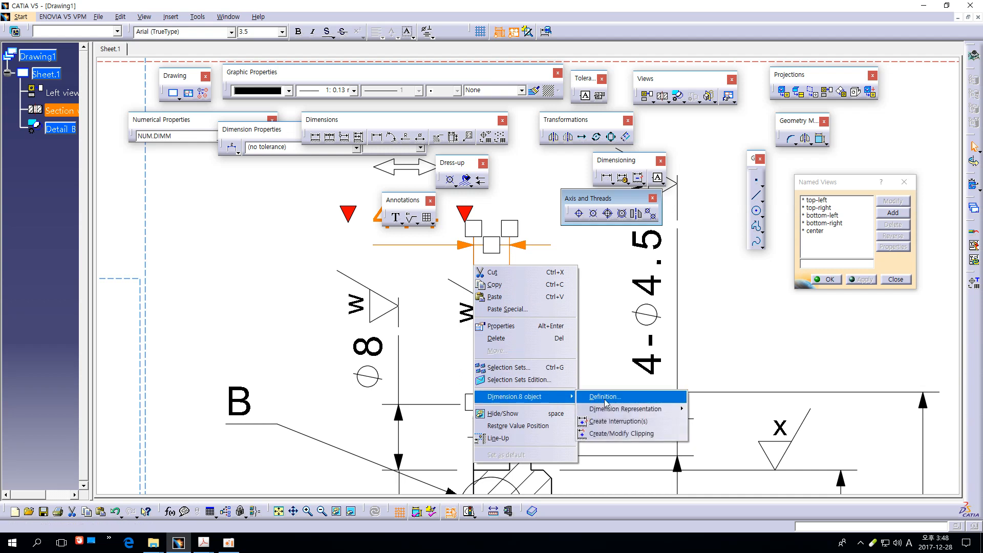
left_click(618, 421)
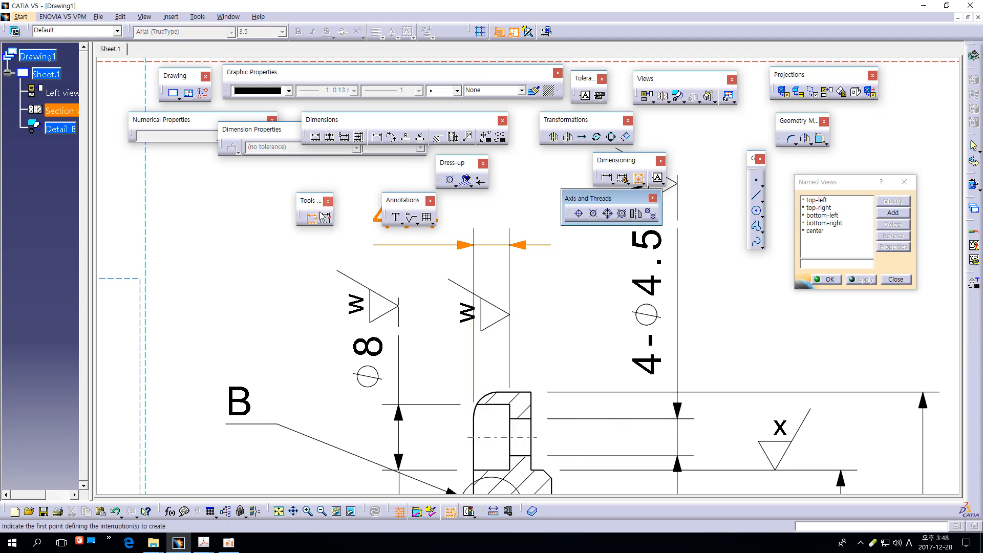
left_click(481, 285)
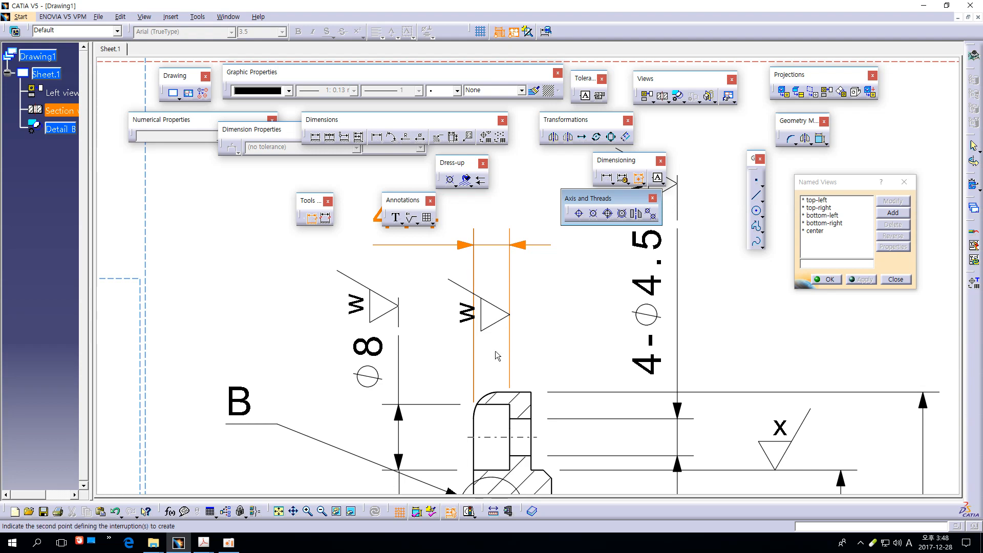
left_click(482, 344)
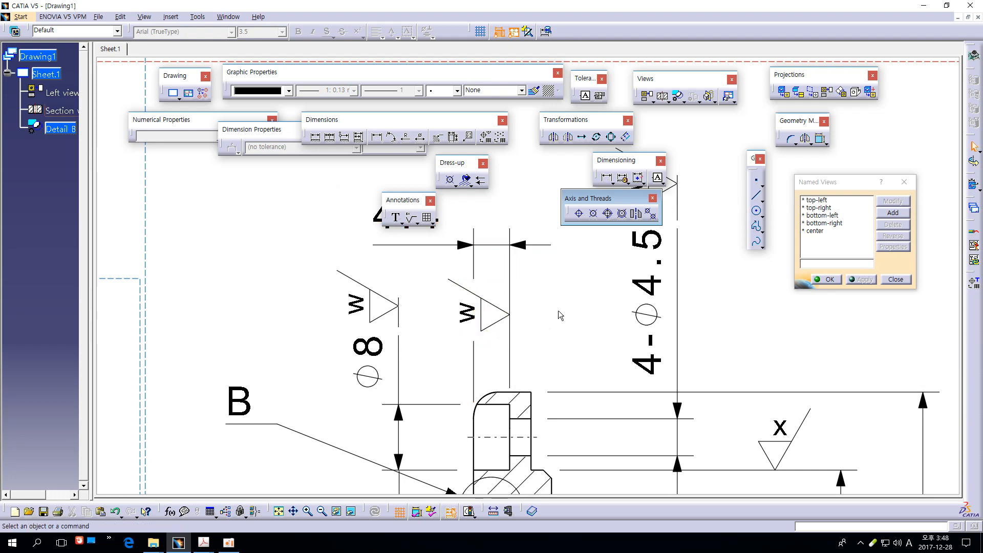
- Move the Annotations toolbar clear of the 4.4 dimension text and make section view A-A the active view
left_click_drag(418, 202, 381, 175)
middle_click_drag(541, 269, 543, 311, "ctrl")
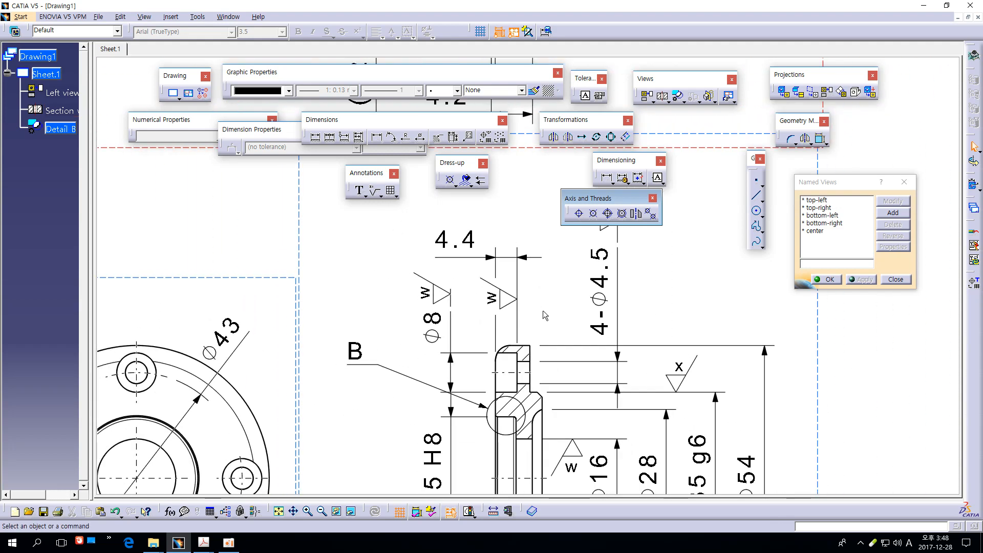
mouse_move(555, 311)
middle_mouse_down("ctrl")
mouse_move(736, 395)
mouse_move(686, 307)
middle_mouse_up("ctrl")
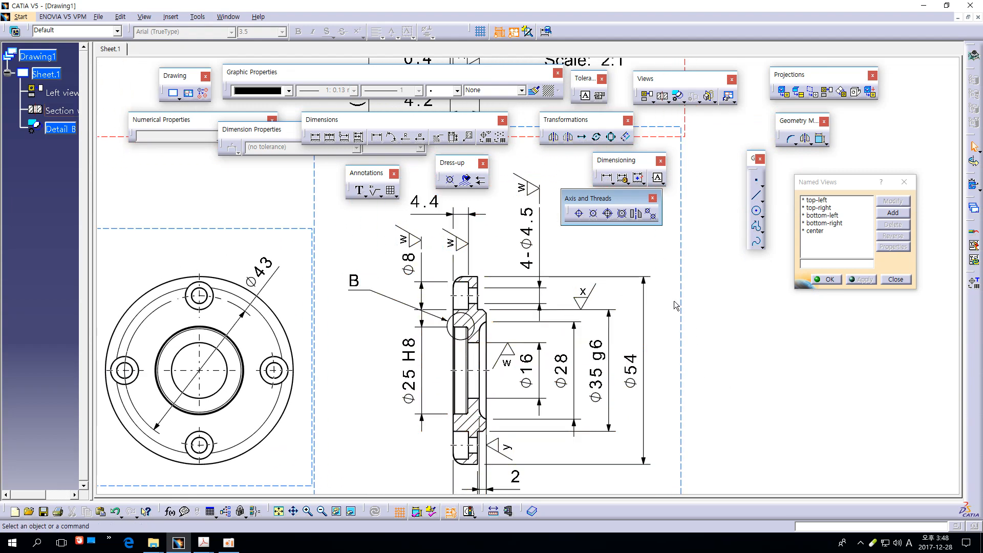
left_click(681, 295)
left_click(733, 304)
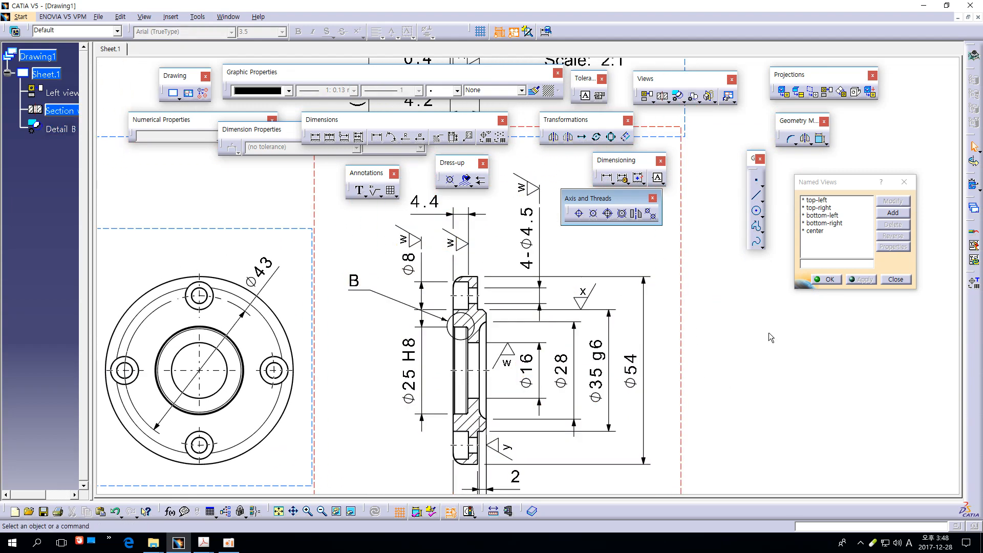
- Examine Detail B and the section view, checking the Ø35 g6 dimension and the central axis line
mouse_move(724, 327)
middle_mouse_down("ctrl")
mouse_move(479, 266)
mouse_move(594, 480)
mouse_move(483, 399)
mouse_move(524, 308)
mouse_move(475, 316)
middle_mouse_up("ctrl")
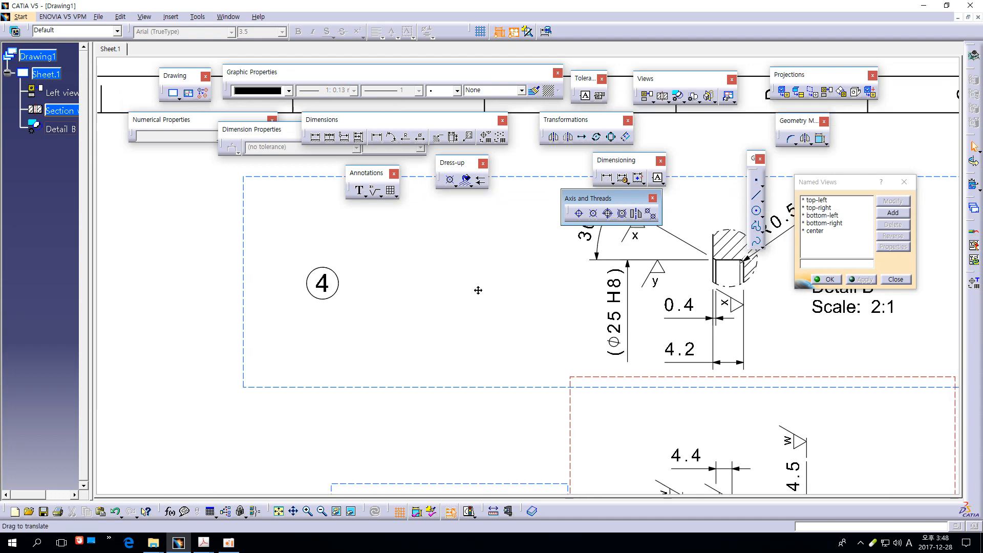
mouse_move(477, 288)
middle_mouse_down()
mouse_move(459, 281)
mouse_move(647, 314)
mouse_move(625, 286)
middle_mouse_up()
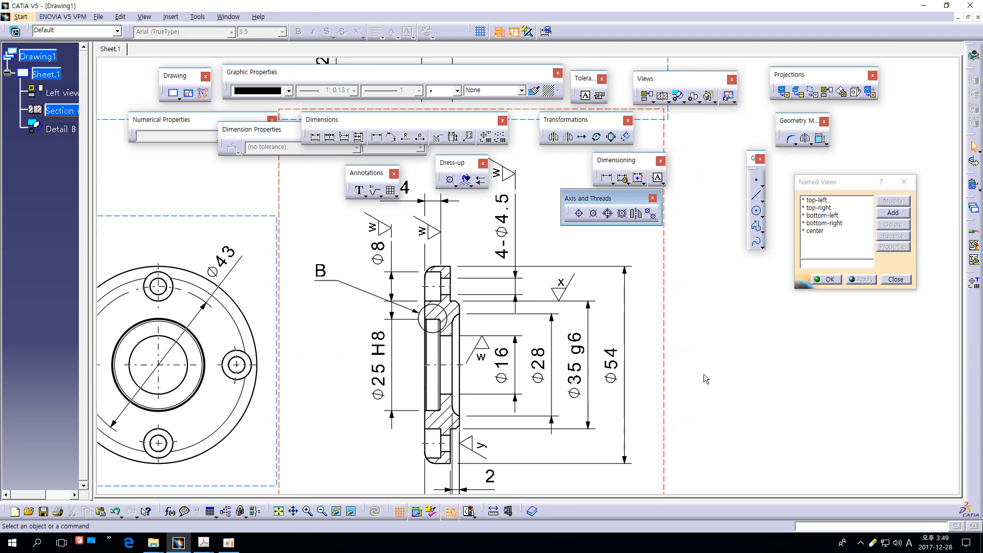
mouse_move(703, 374)
middle_mouse_down()
mouse_move(660, 372)
mouse_move(606, 417)
mouse_move(592, 452)
middle_mouse_up()
key("Escape")
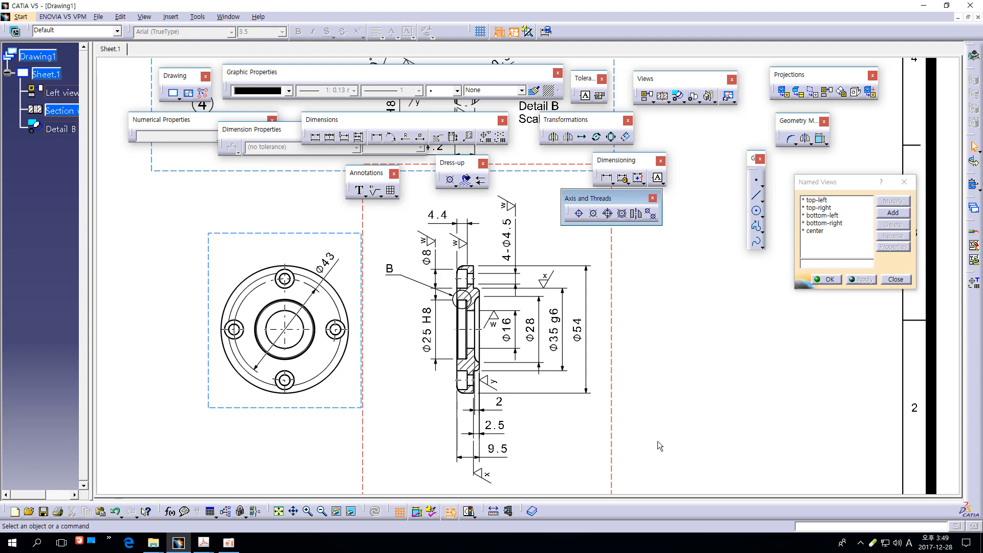
middle_click_drag(721, 435, 727, 398, "ctrl")
middle_click_drag(743, 464, 740, 402, "ctrl")
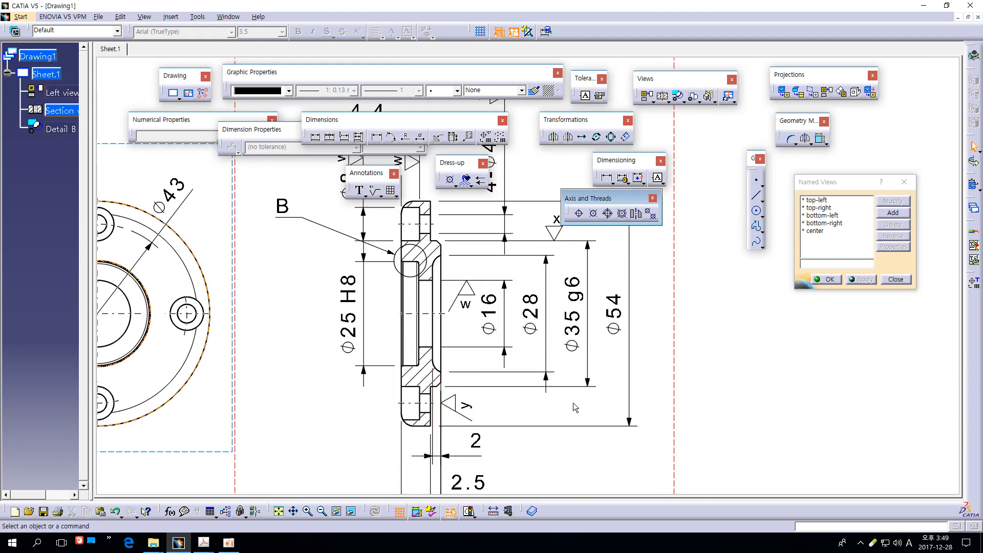
left_click(584, 389)
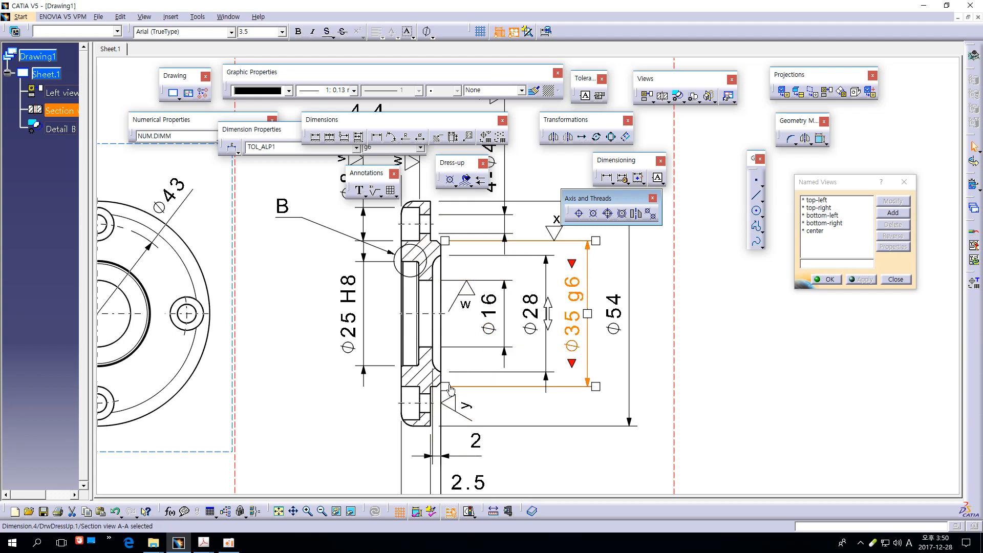
left_click(429, 313)
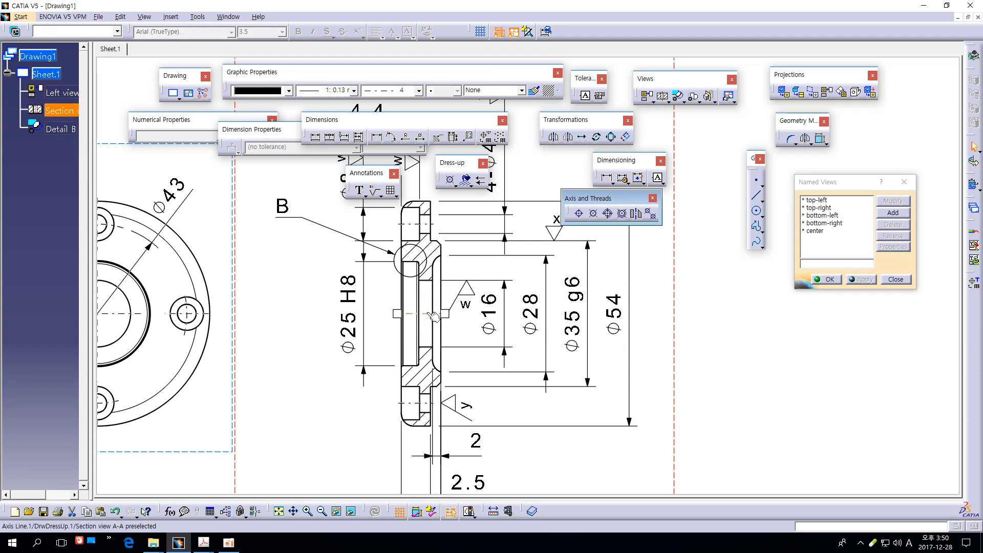
left_click(564, 447)
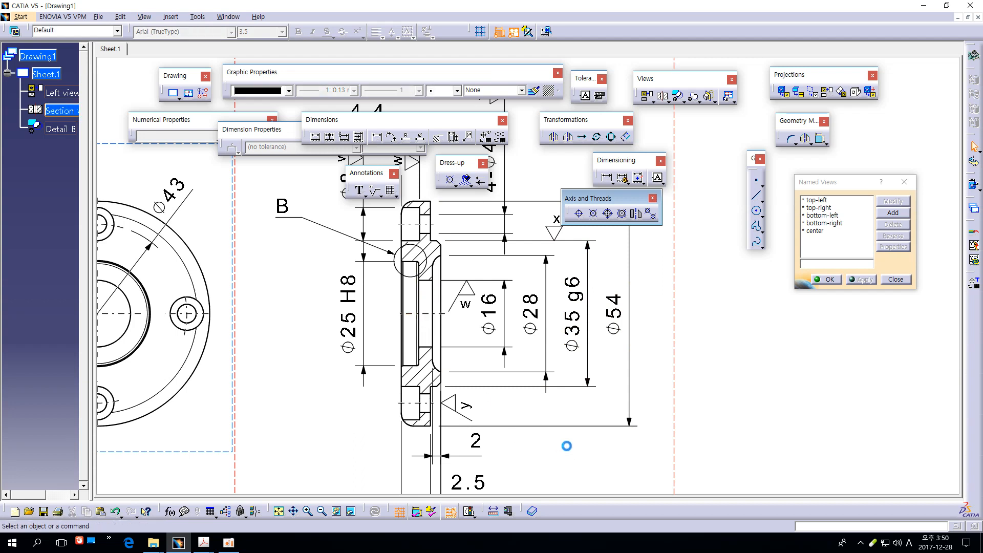
left_click(590, 373)
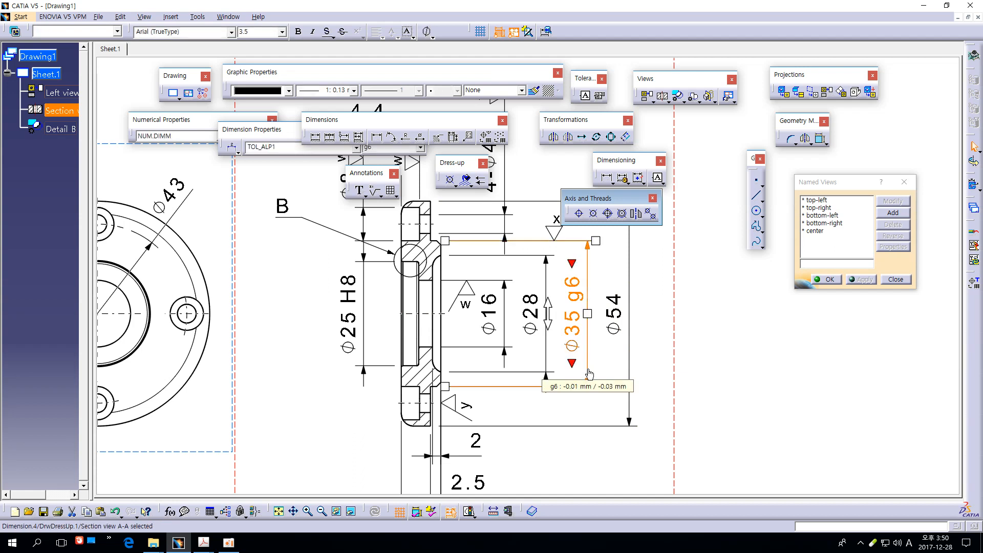
left_click(725, 347)
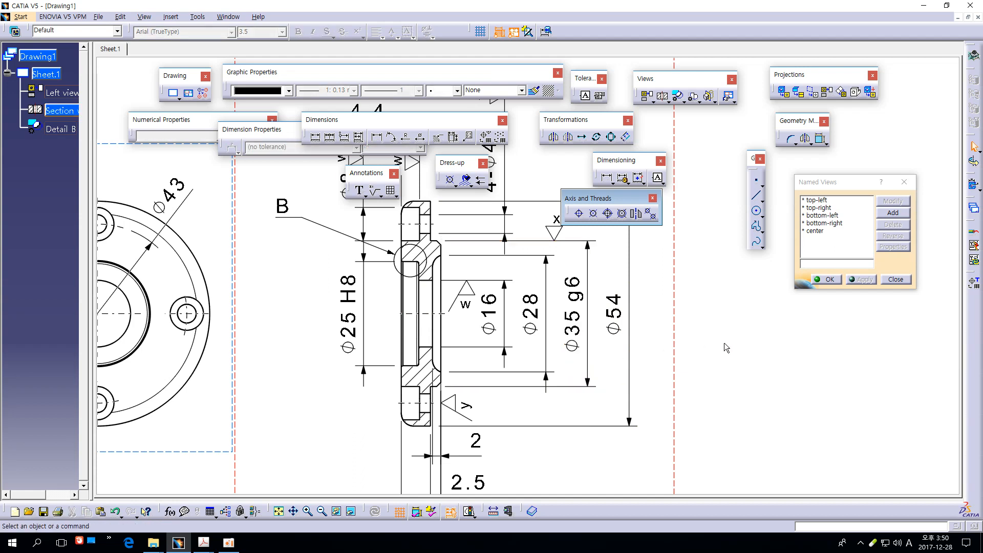
- Attach datum feature A to the lower end of the Ø35 g6 dimension line in the section view, with its box straight below
mouse_move(697, 370)
middle_mouse_down()
mouse_move(625, 310)
mouse_move(621, 269)
middle_mouse_up()
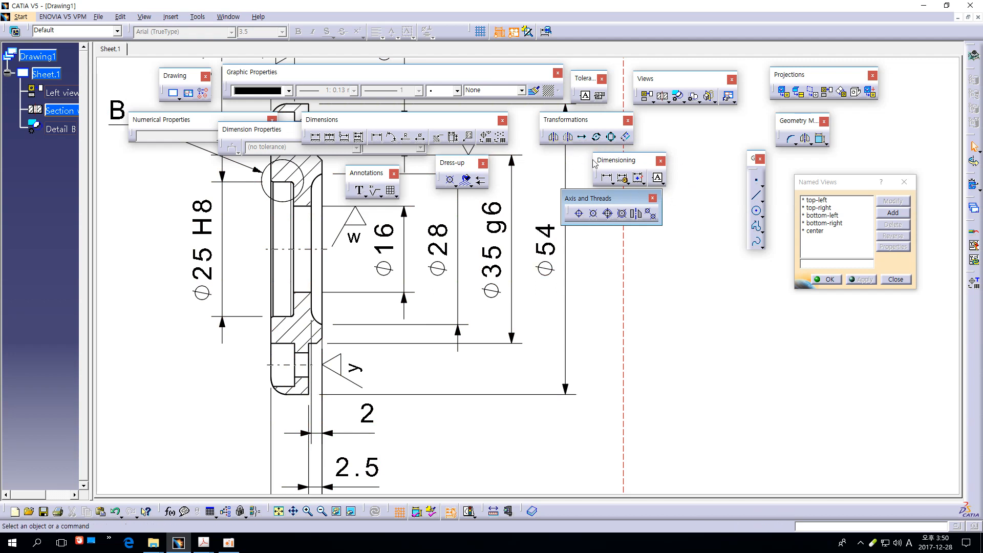
left_click(664, 183)
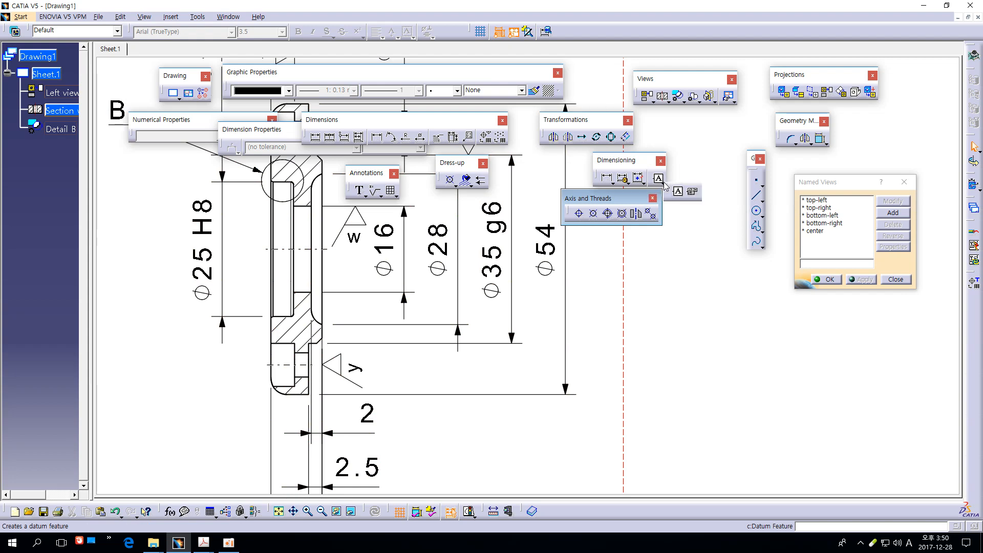
left_click_drag(671, 192, 615, 267)
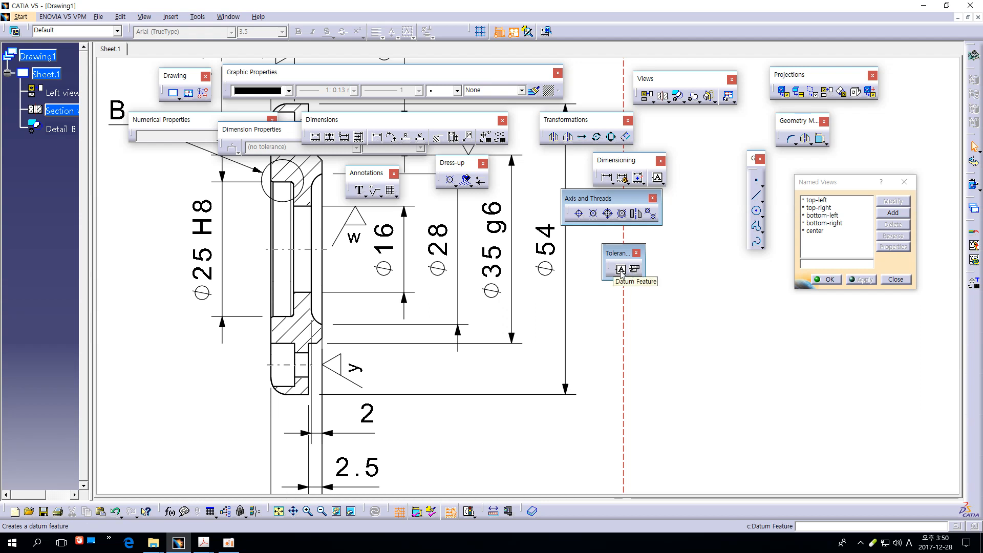
left_click(621, 269)
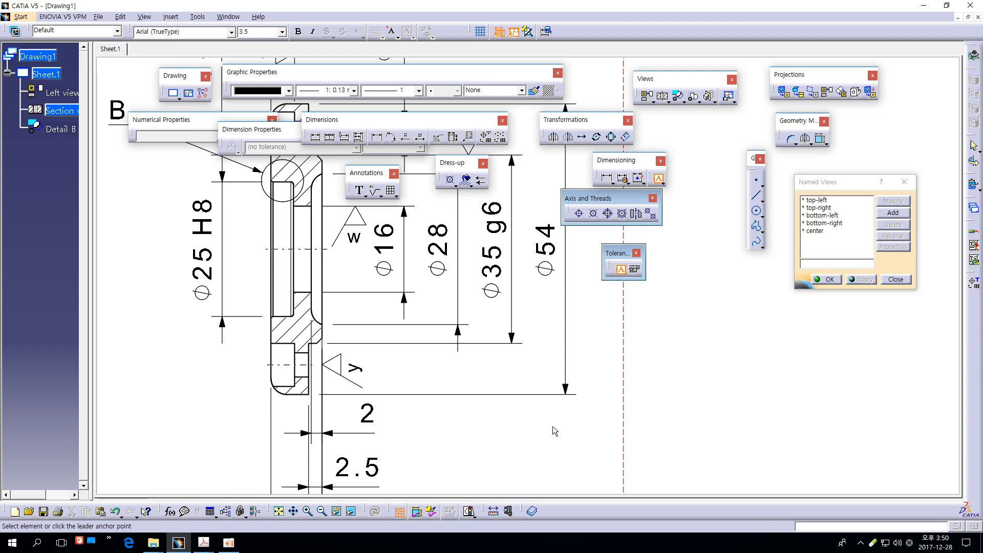
mouse_move(552, 426)
middle_mouse_down()
mouse_move(566, 367)
mouse_move(545, 391)
mouse_move(537, 459)
mouse_move(537, 395)
middle_mouse_up()
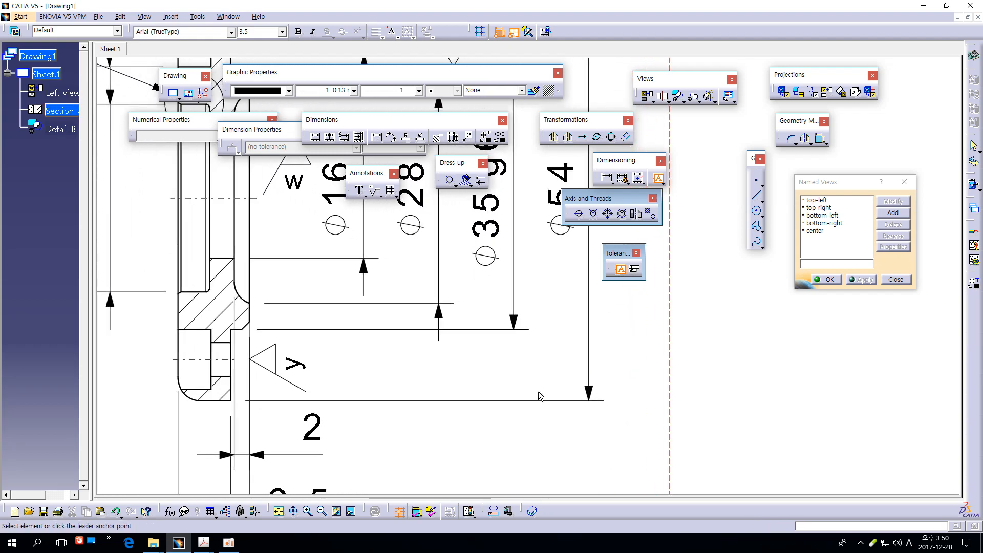
left_click(520, 334)
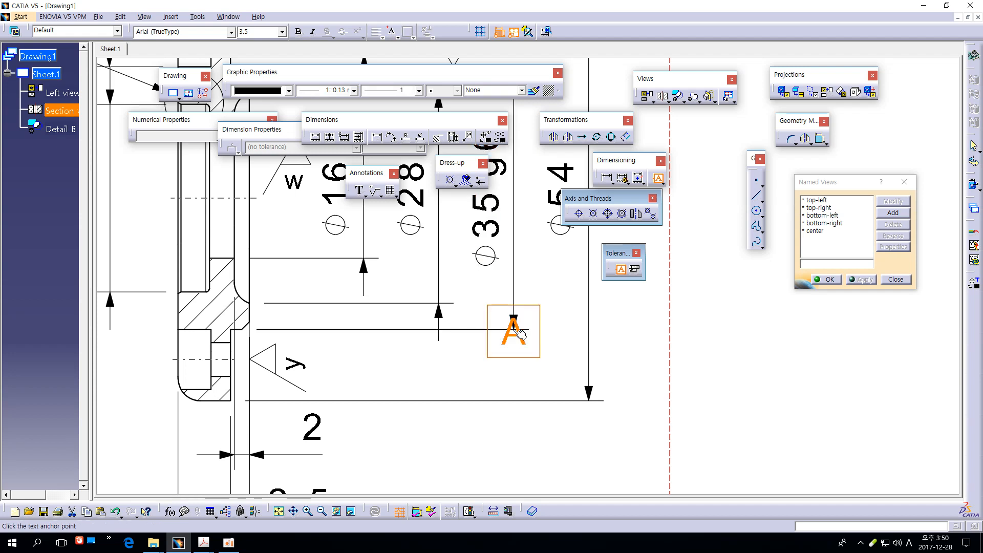
middle_click_drag(518, 411, 513, 328)
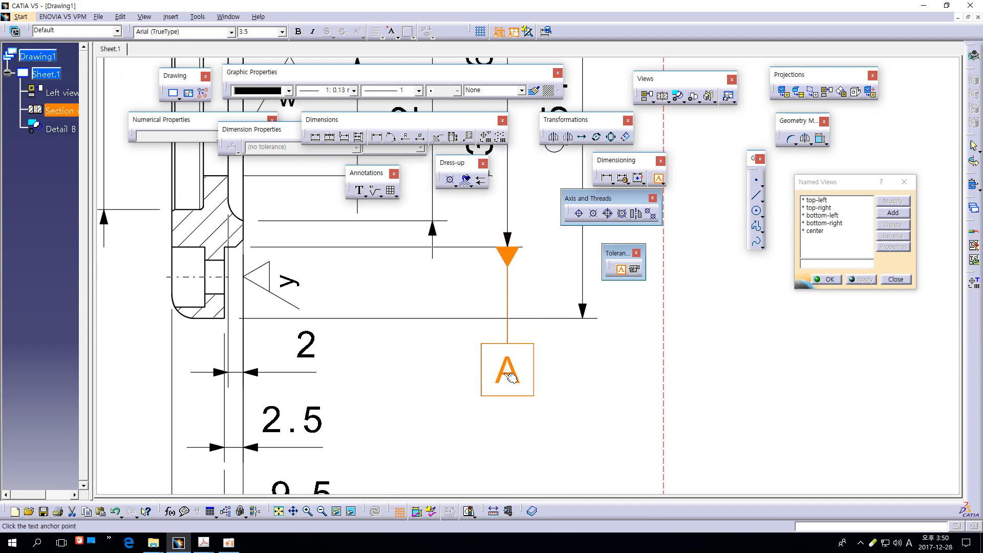
left_click(510, 378)
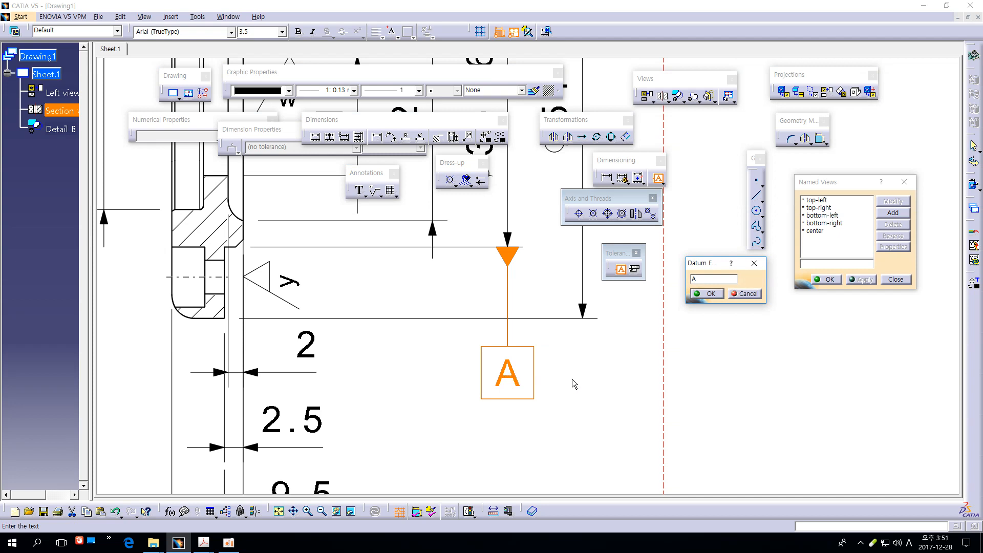
left_click(710, 294)
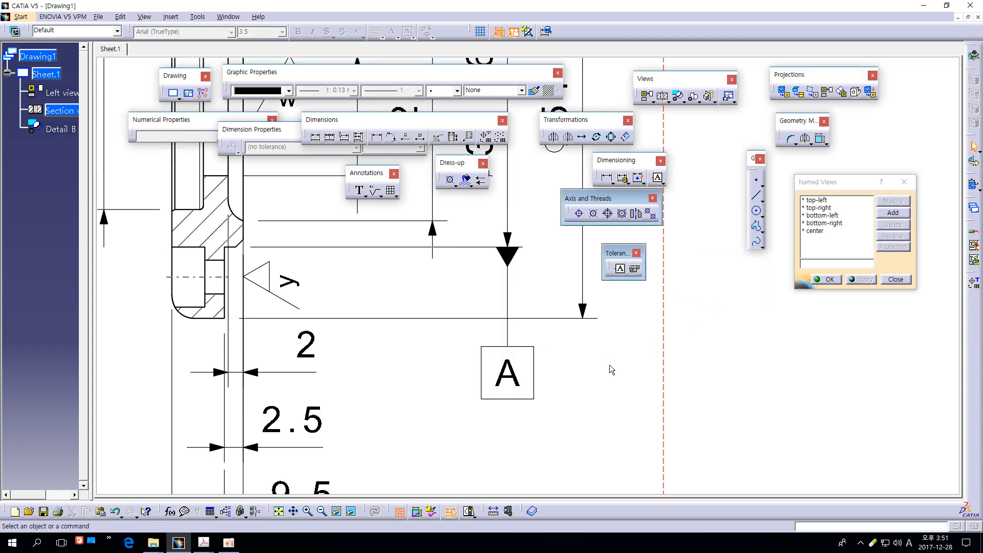
mouse_move(608, 369)
middle_mouse_down()
mouse_move(608, 406)
mouse_move(592, 374)
mouse_move(604, 508)
middle_mouse_up()
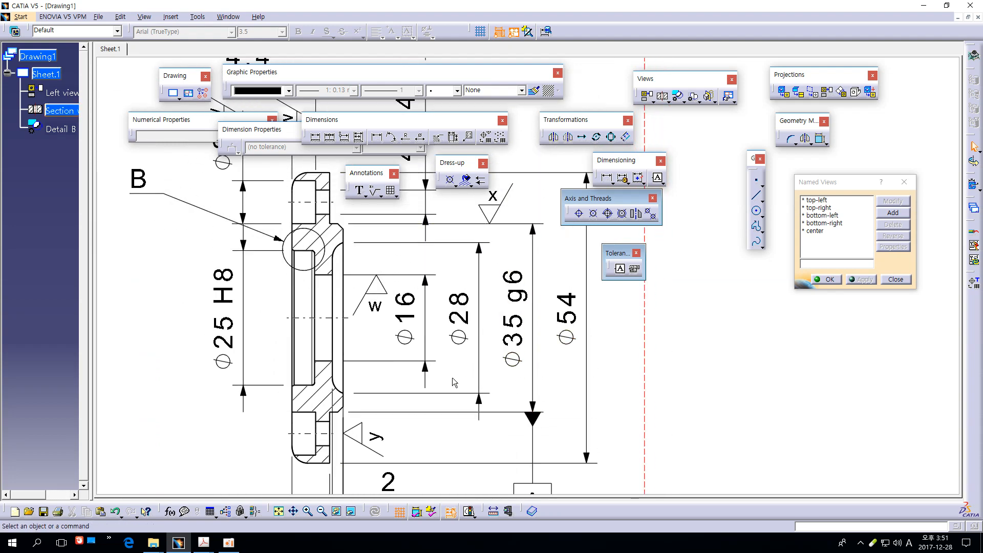
left_click(329, 322)
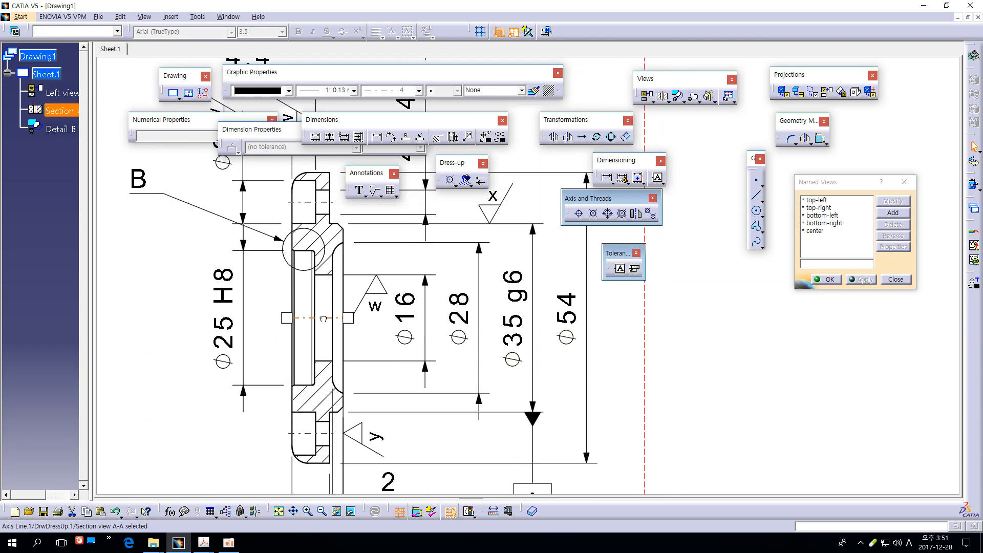
left_click(618, 365)
mouse_move(713, 341)
middle_mouse_down()
mouse_move(720, 371)
mouse_move(750, 308)
middle_mouse_up()
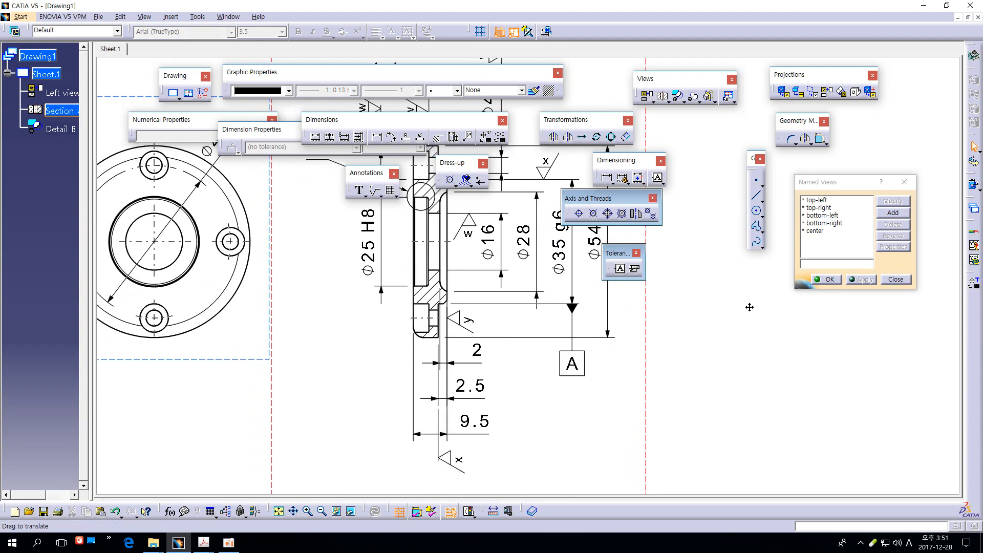
middle_click_drag(564, 404, 602, 459)
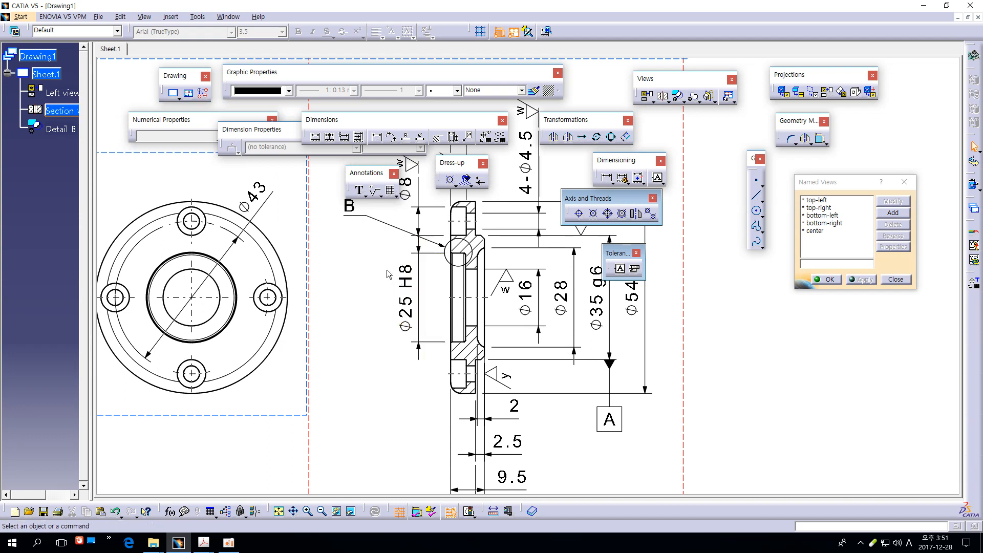
- Examine the Ø35 g6 and Ø25 H8 surfaces in the section view and how they relate to the central axis
middle_click_drag(488, 358, 493, 315)
middle_click_drag(502, 326, 517, 354)
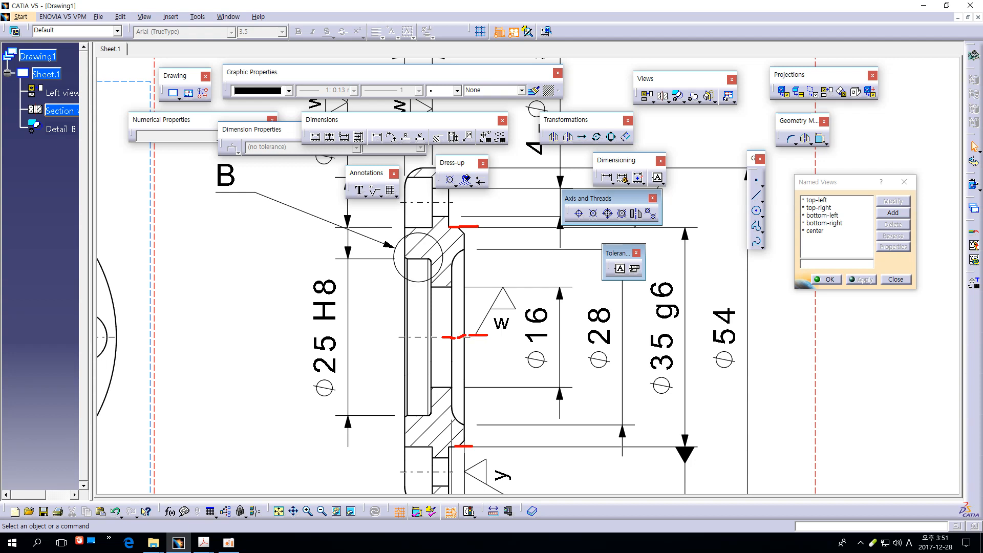
left_click_drag(400, 259, 423, 258)
key("ctrl+z")
mouse_move(510, 192)
left_mouse_down()
mouse_move(507, 210)
mouse_move(520, 223)
mouse_move(518, 193)
mouse_move(478, 222)
mouse_move(488, 229)
left_mouse_up()
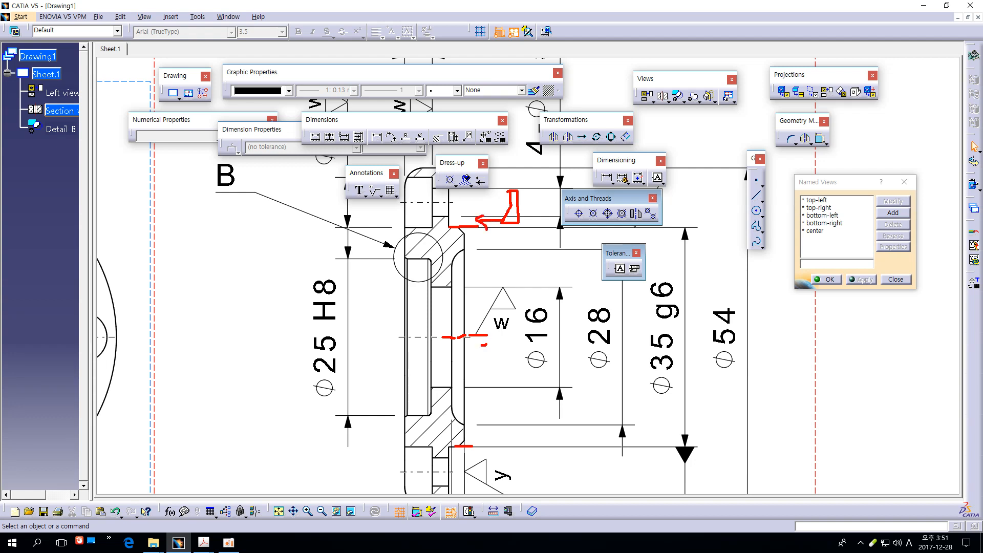
left_click_drag(482, 345, 486, 335)
key("ctrl+z")
key("ctrl+z")
mouse_move(383, 224)
left_mouse_down()
mouse_move(384, 272)
mouse_move(369, 302)
left_mouse_up()
key("ctrl+z")
key("ctrl+z")
mouse_move(390, 261)
left_mouse_down()
mouse_move(384, 299)
mouse_move(367, 295)
left_mouse_up()
left_click_drag(369, 259, 416, 259)
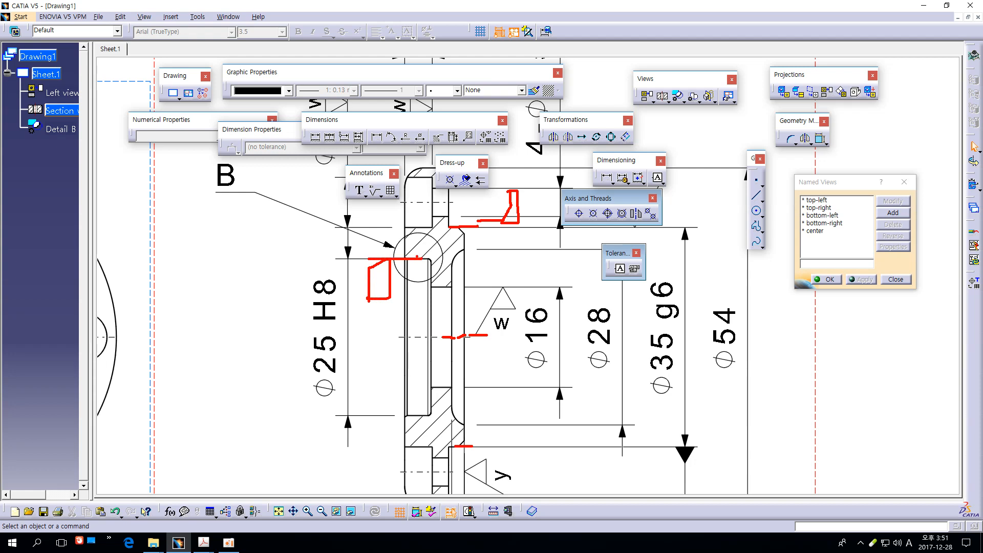
key("ctrl+z")
key("ctrl+z")
key("ctrl+z")
key("ctrl+z")
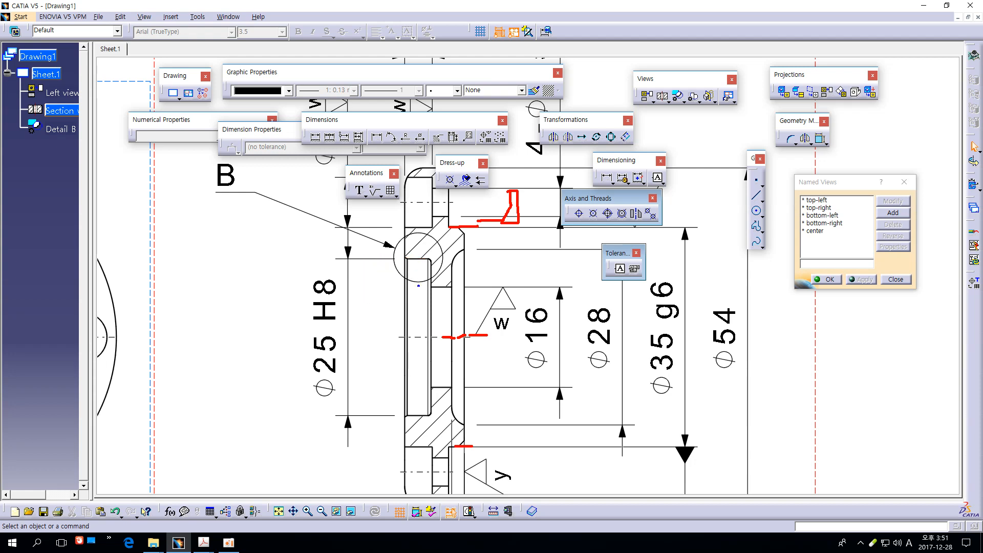
left_click_drag(401, 260, 419, 260)
left_click_drag(413, 338, 453, 333)
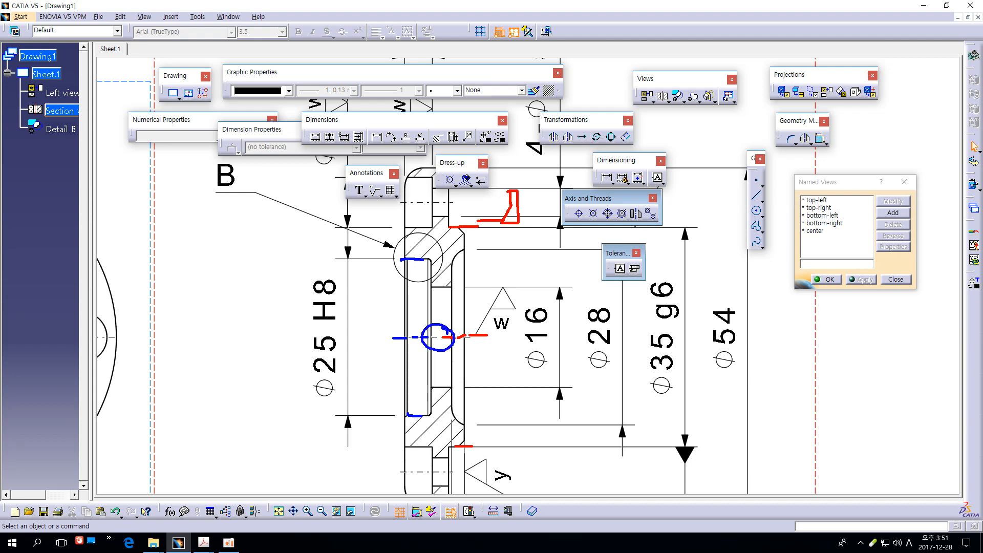
key("Escape")
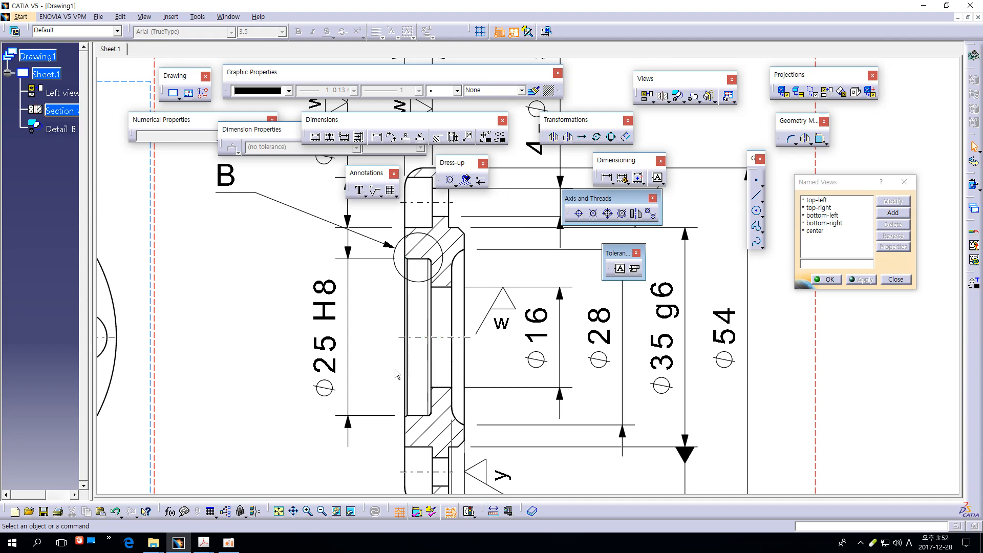
- Attach a geometrical tolerance to the lower end of the Ø25 H8 dimension line, anchor its frame straight below and choose the concentricity symbol
mouse_move(387, 370)
middle_mouse_down()
mouse_move(428, 282)
mouse_move(450, 351)
middle_mouse_up()
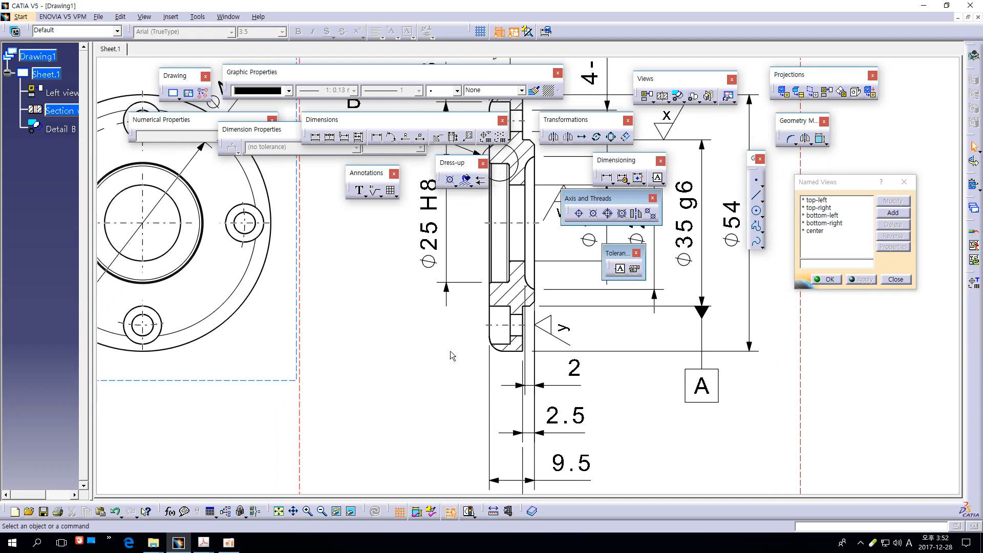
left_click(635, 272)
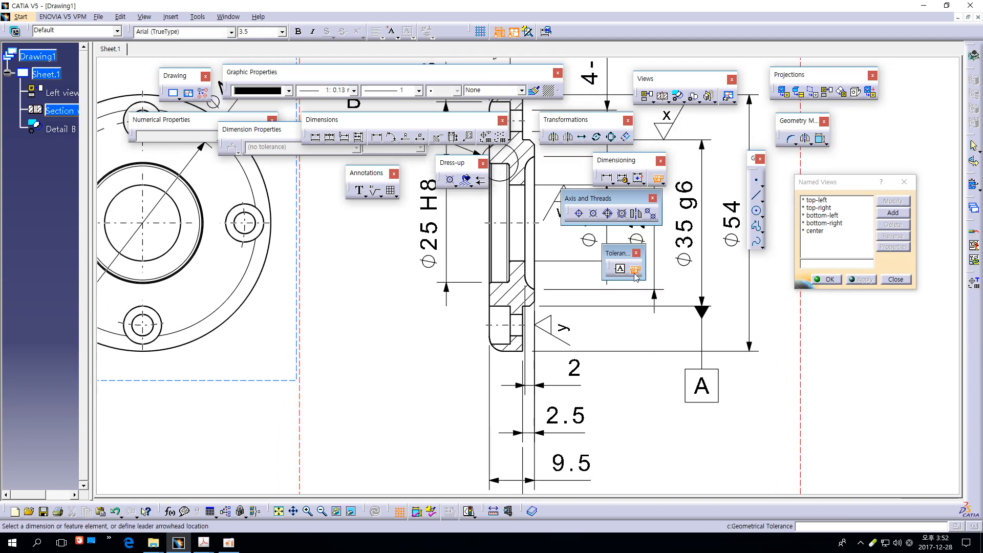
mouse_move(485, 397)
middle_mouse_down("ctrl")
mouse_move(485, 353)
mouse_move(438, 273)
middle_mouse_up("ctrl")
left_click(440, 300)
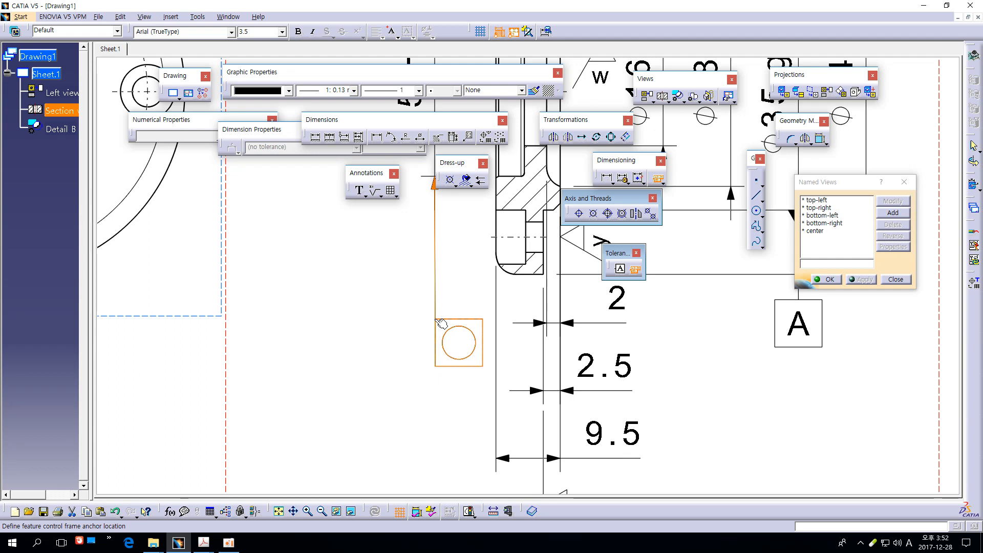
left_click(440, 322)
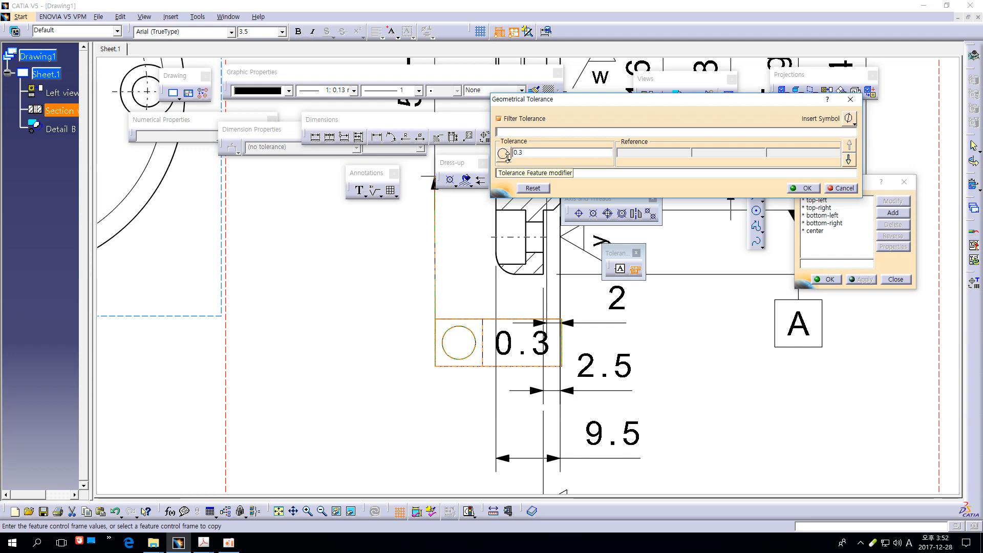
left_click(508, 156)
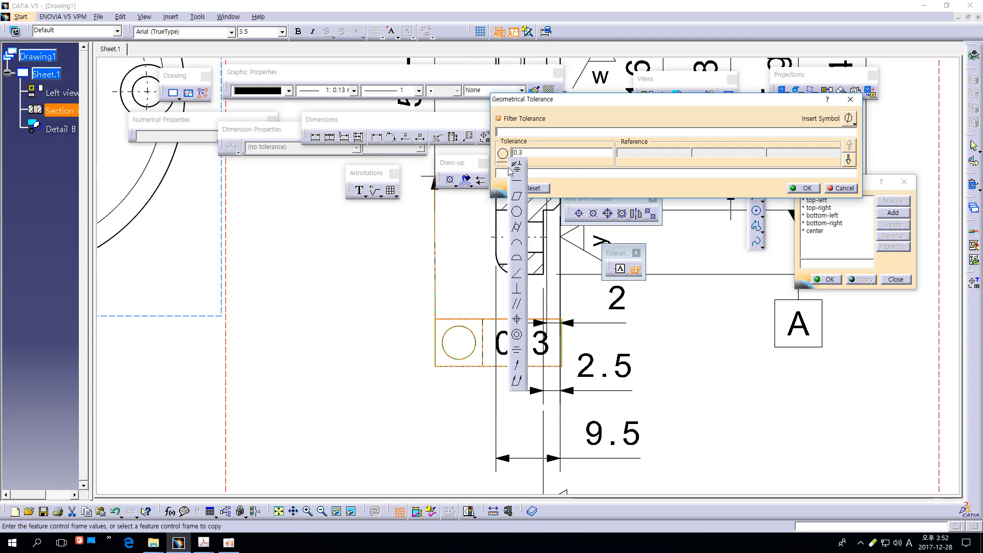
left_click(518, 336)
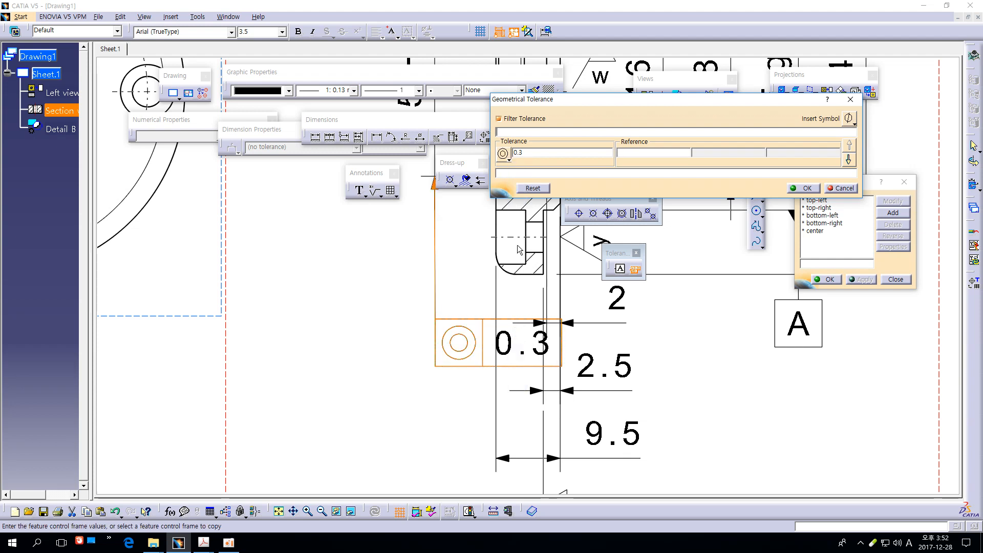
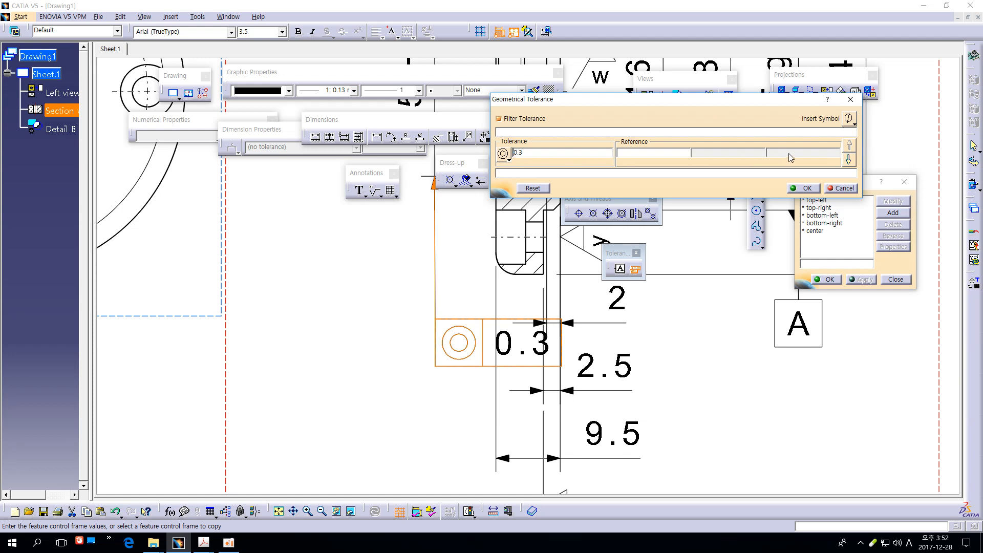
- Insert a diameter symbol into the concentricity tolerance value and clear the default number after it
left_click(855, 123)
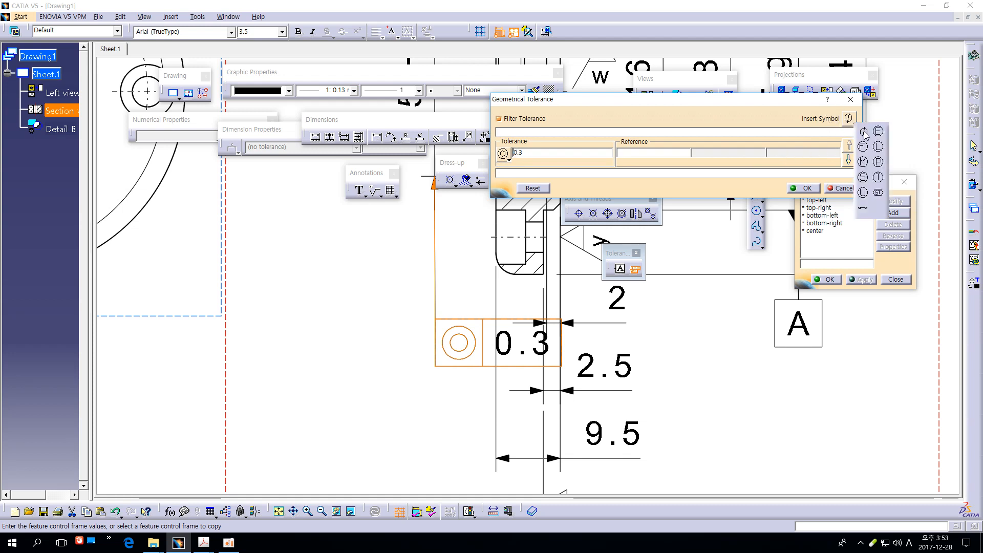
left_click(864, 132)
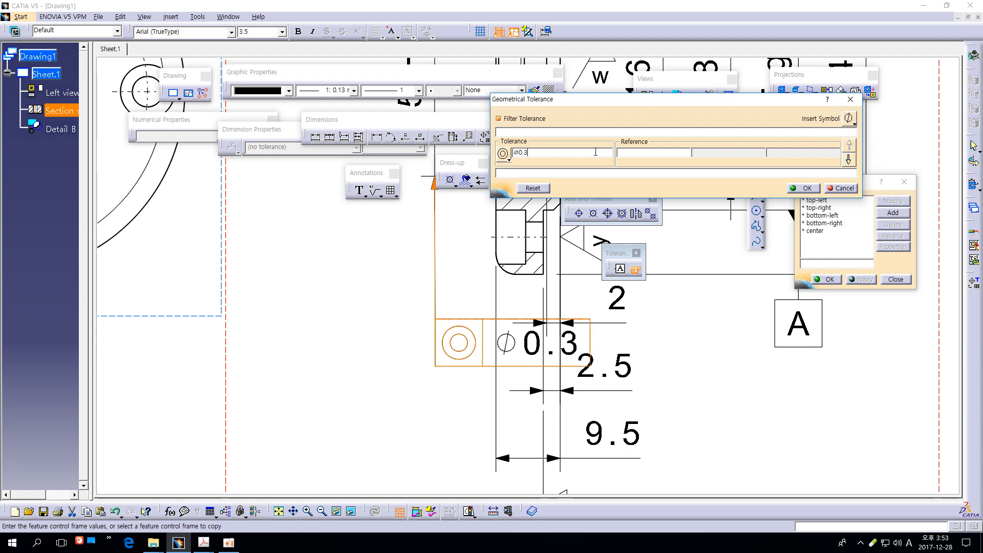
key("BackSpace")
key("BackSpace")
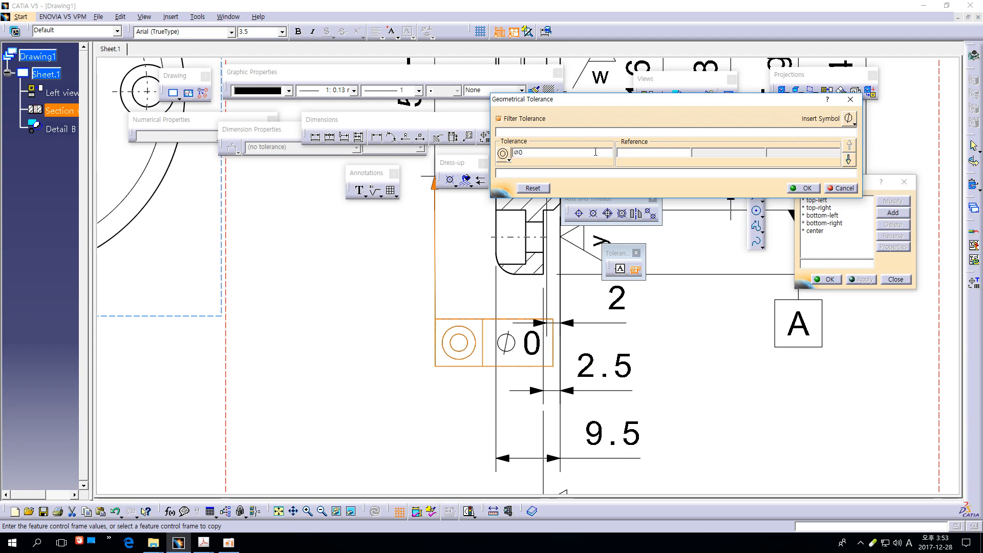
key("BackSpace")
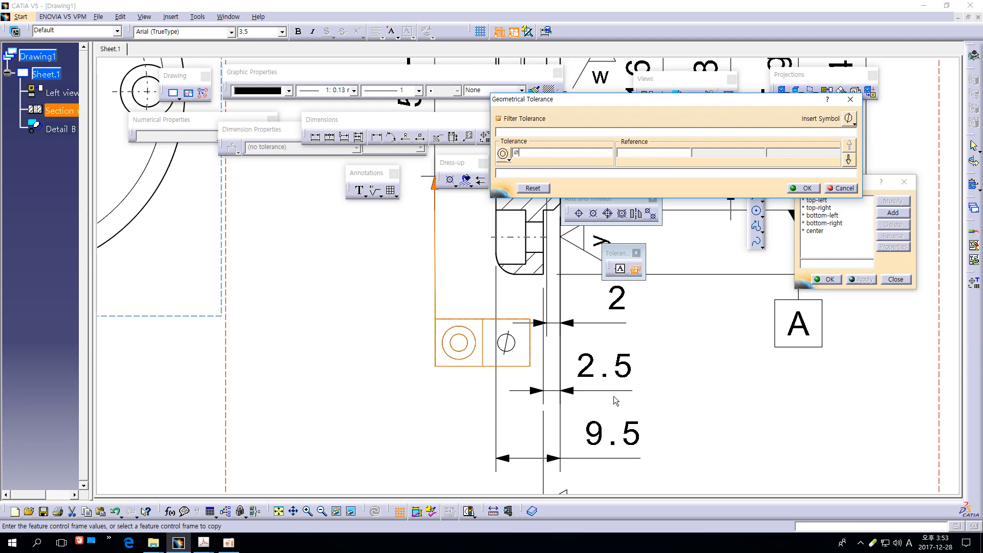
- Check the 9.5 dimension, switch to KS기계제도_규격(2013년).pdf in Adobe Acrobat and look up the IT5 tolerance for sizes 6 to 10
middle_click_drag(658, 326, 645, 461)
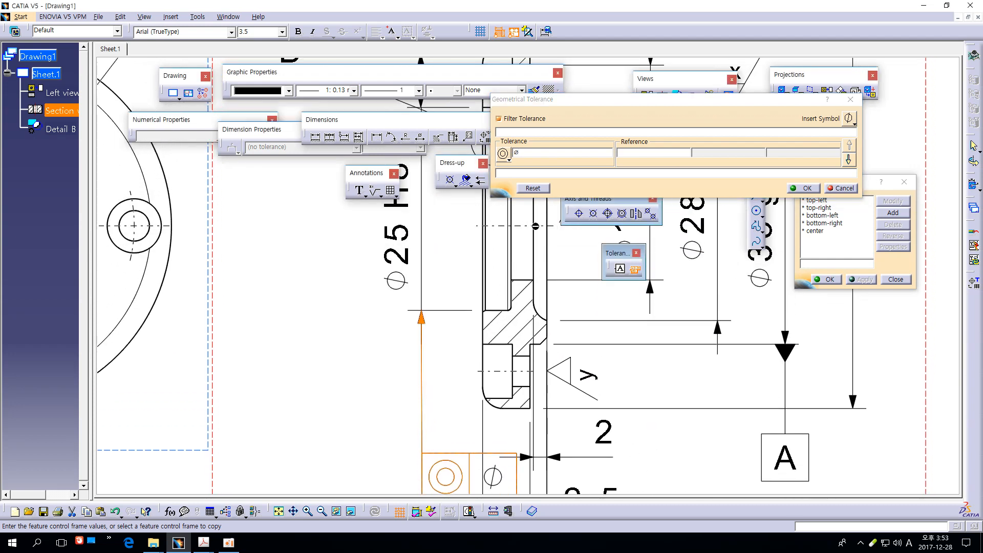
mouse_move(623, 369)
middle_mouse_down()
mouse_move(623, 429)
mouse_move(620, 386)
middle_mouse_up()
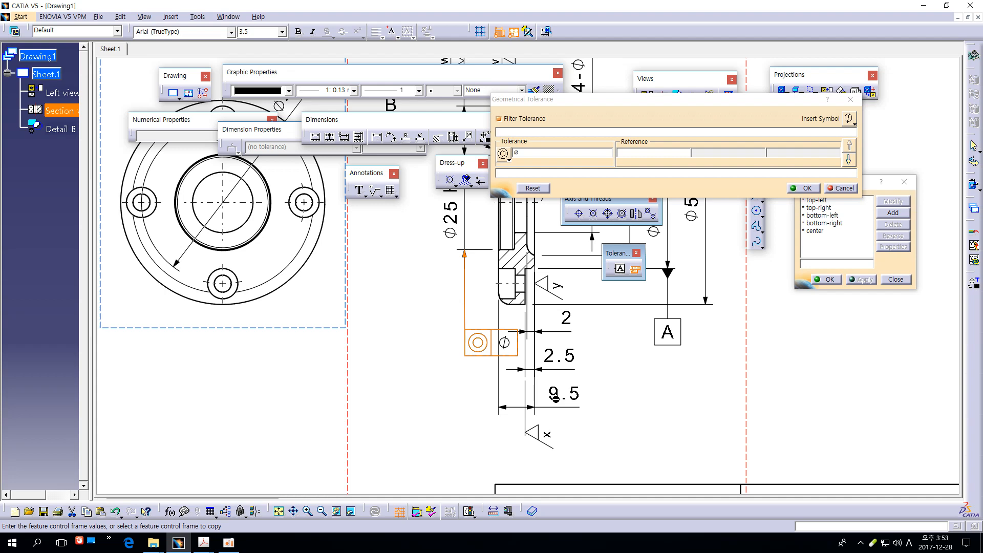
left_click(203, 543)
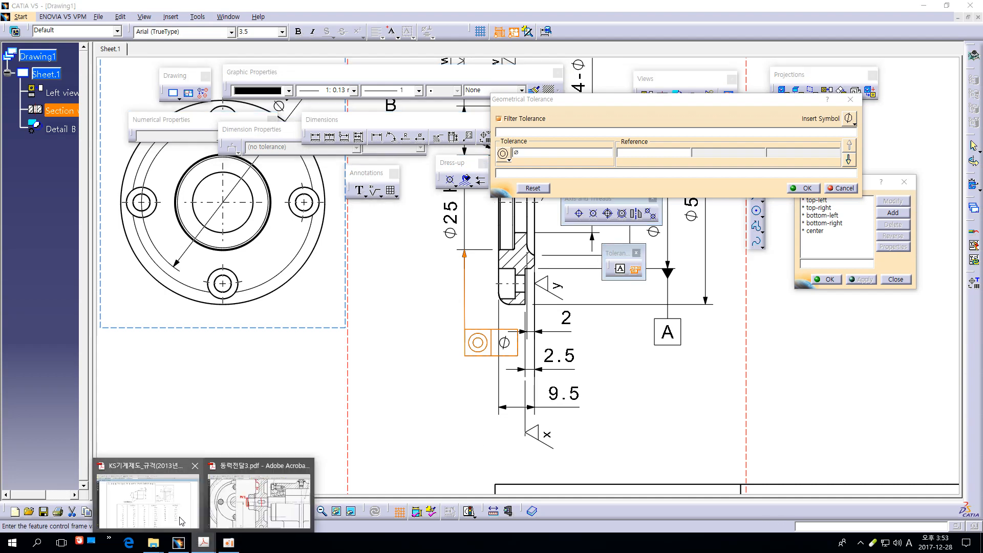
left_click(180, 521)
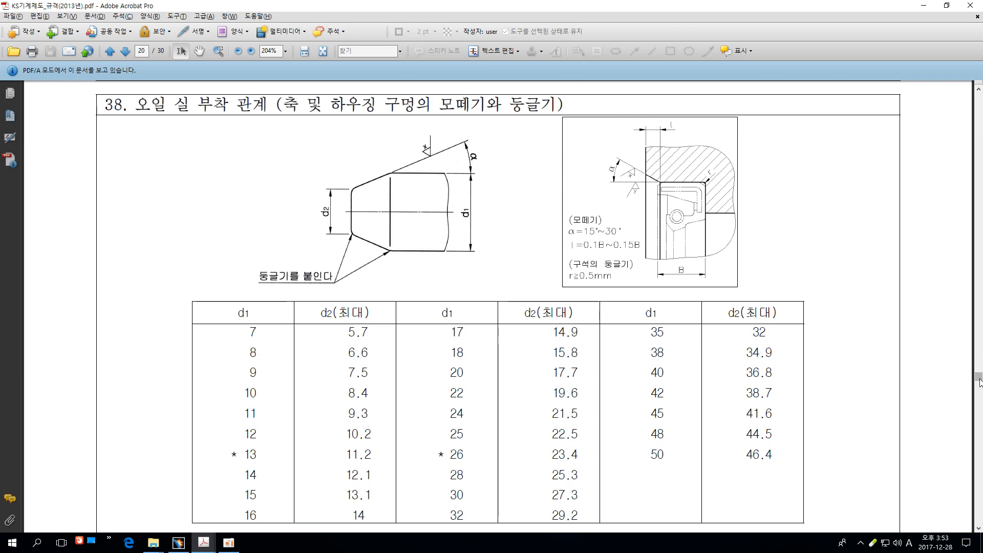
left_click_drag(980, 382, 970, 101)
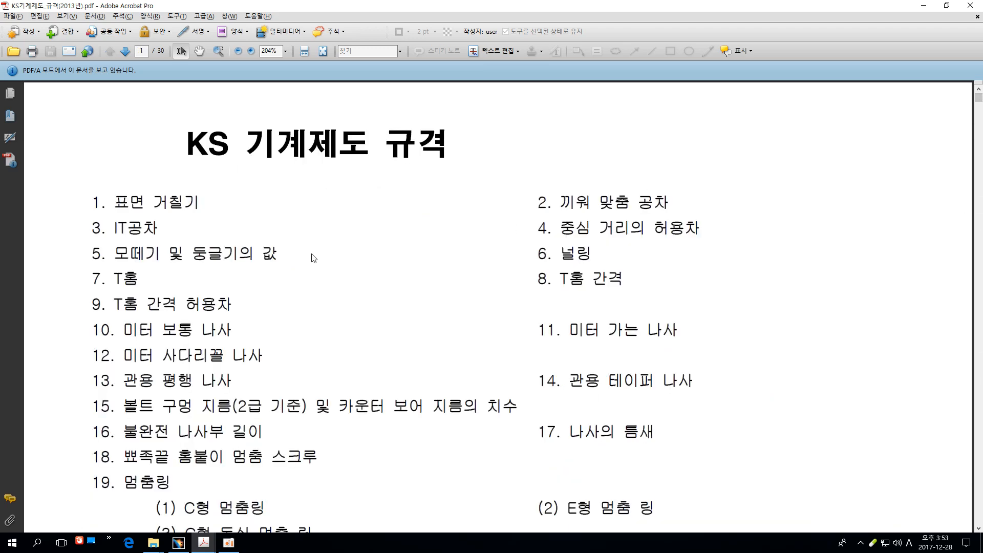
scroll(299, 243, "down", 3)
left_click(125, 52)
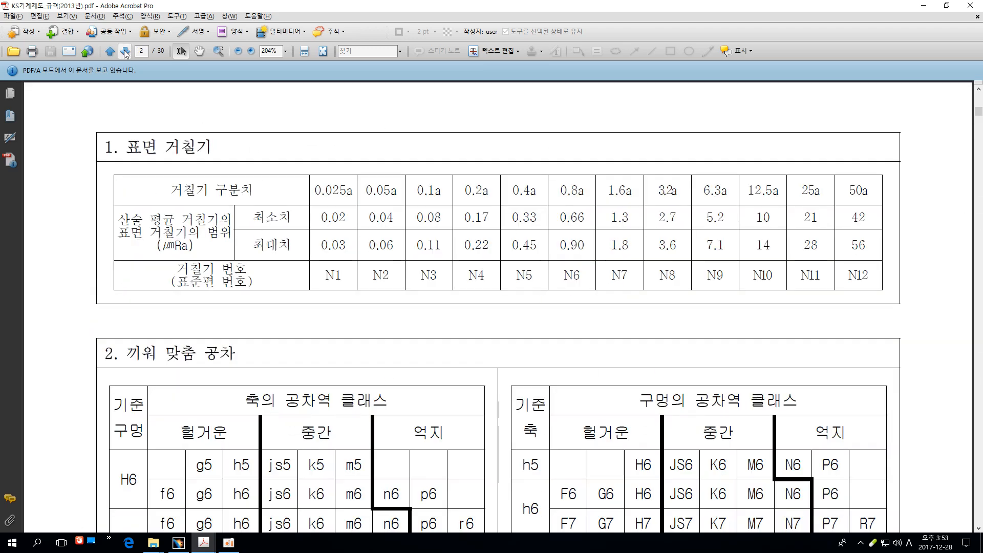
left_click(125, 51)
left_click(110, 51)
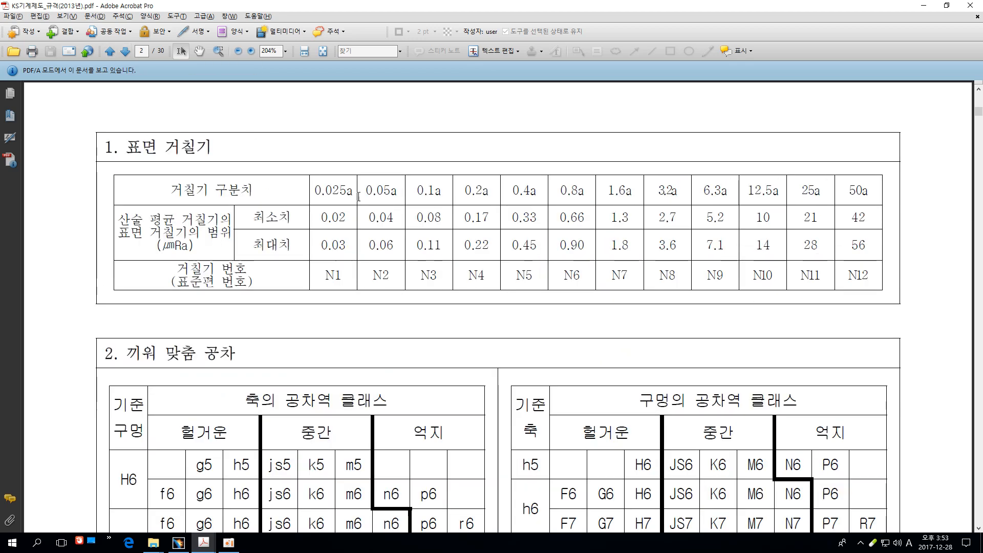
scroll(396, 224, "down", 4, "ctrl")
scroll(323, 513, "up", 5, "ctrl")
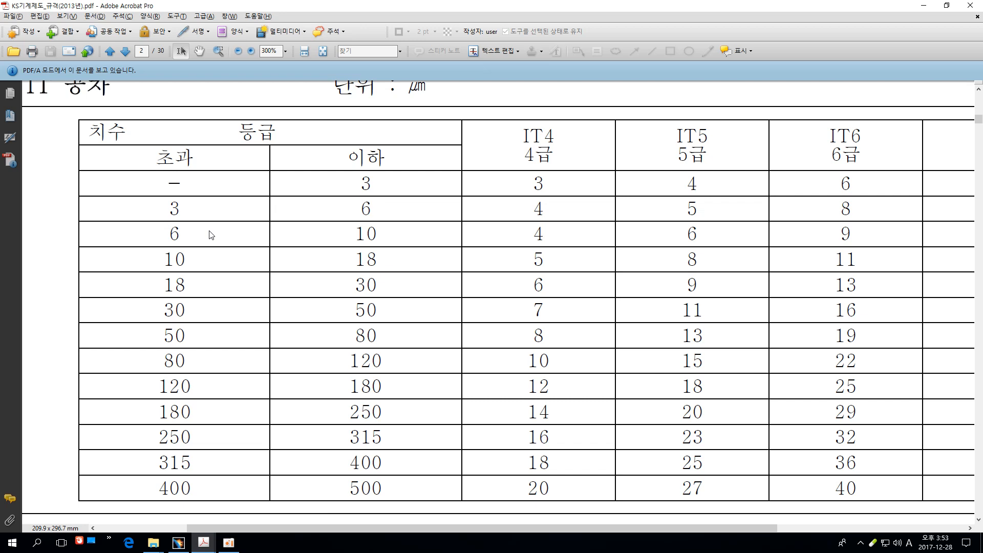
left_click_drag(350, 233, 366, 233)
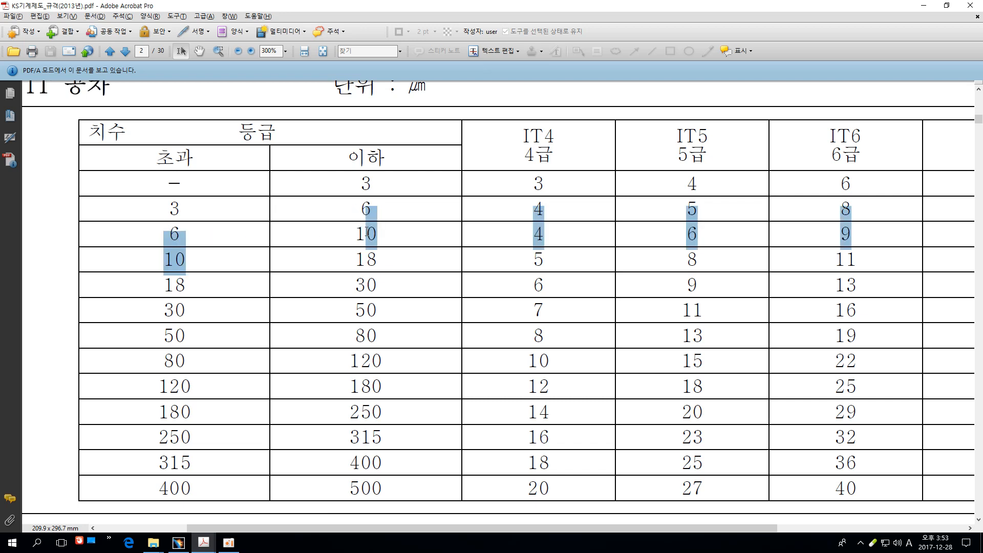
left_click(689, 233)
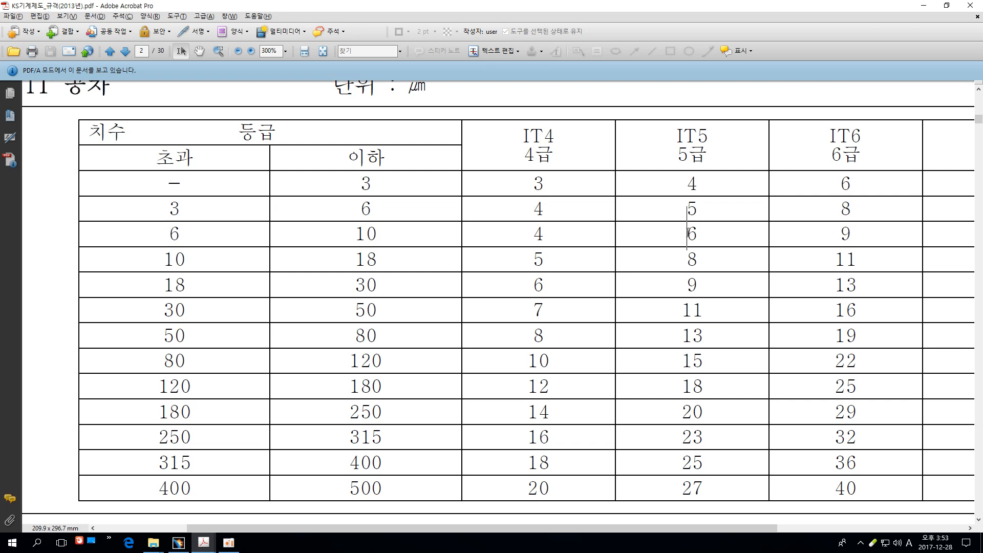
- Switch back to CATIA and complete the concentricity tolerance with the value Ø0.006 and datum reference A
key("alt+Tab")
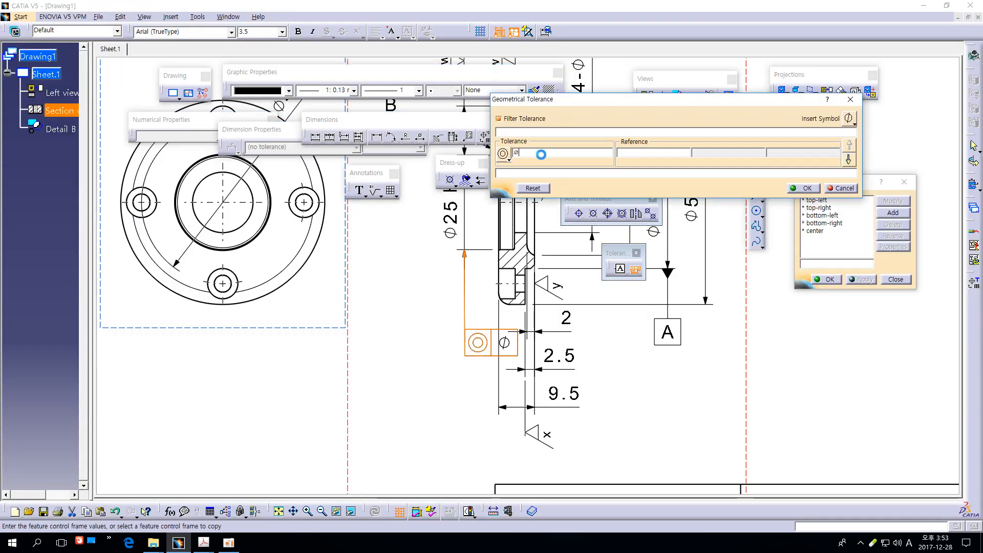
type("0.006 ")
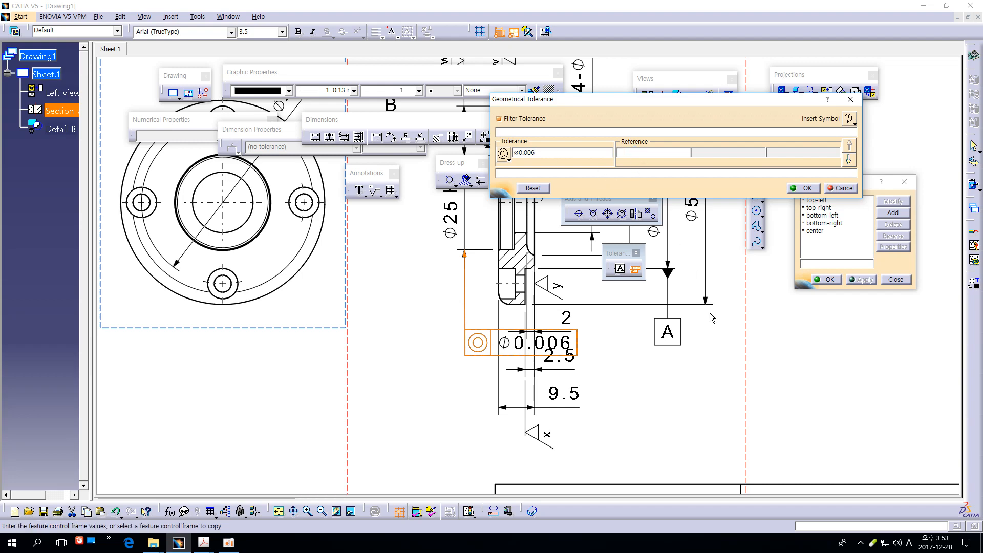
type("A")
left_click(807, 188)
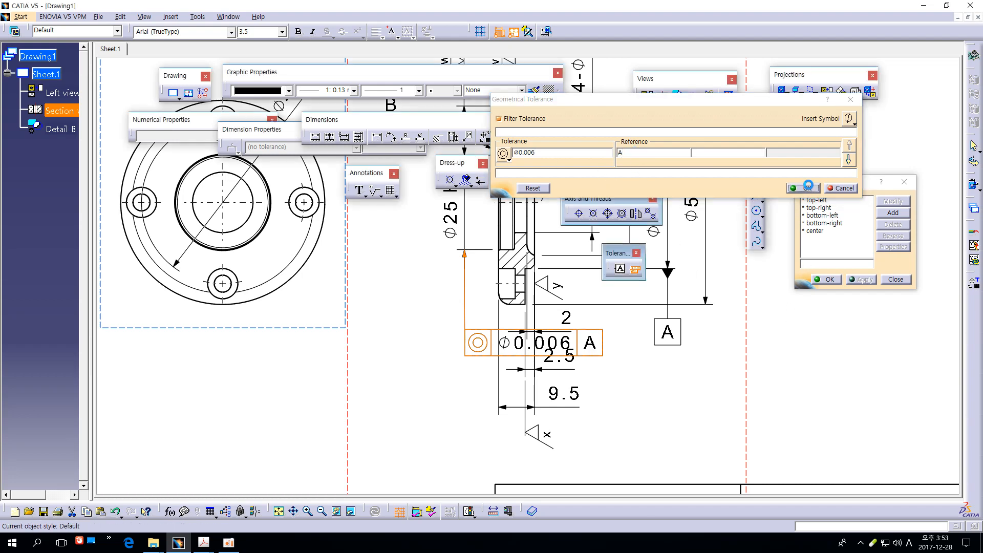
left_click(677, 379)
- Move the anchor point of the concentricity tolerance frame to its right end, beside the datum A cell
mouse_move(647, 406)
middle_mouse_down()
mouse_move(671, 398)
mouse_move(677, 358)
middle_mouse_up()
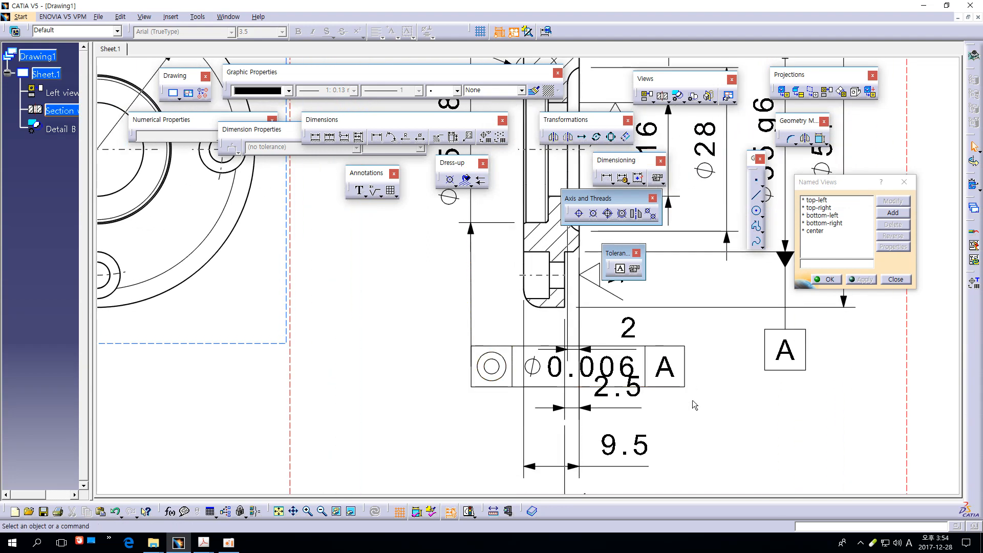
middle_click_drag(682, 411, 690, 391)
left_click(509, 362)
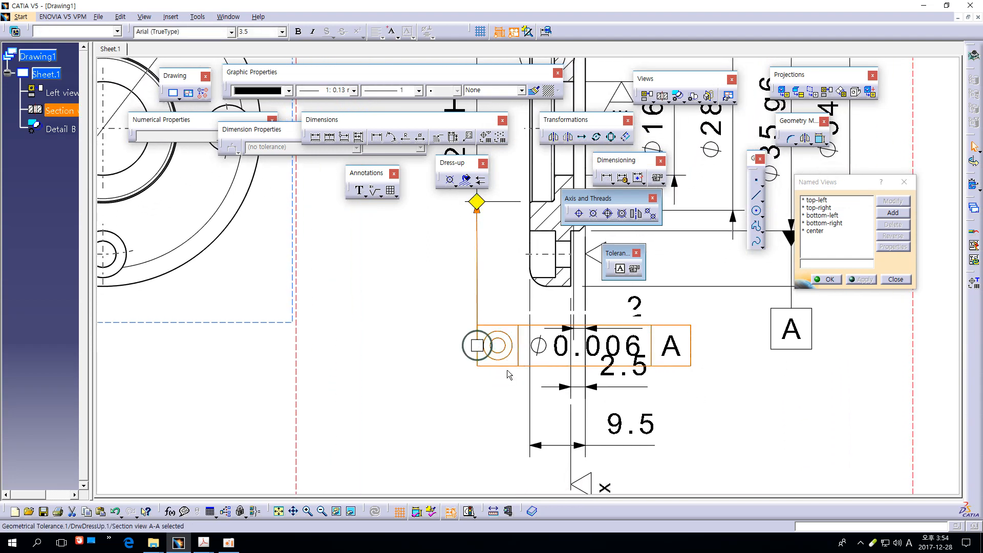
left_click(481, 327)
left_click(457, 414)
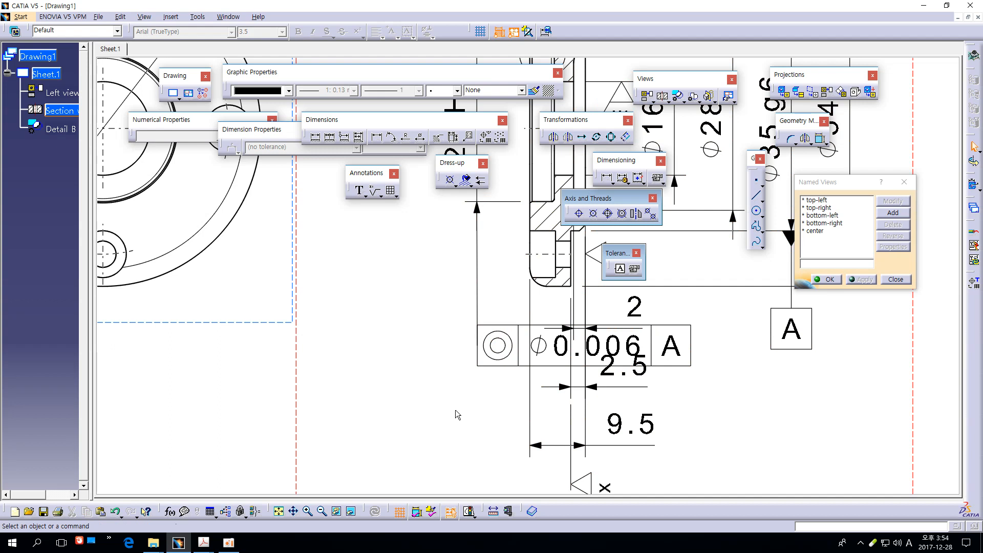
left_click(476, 303)
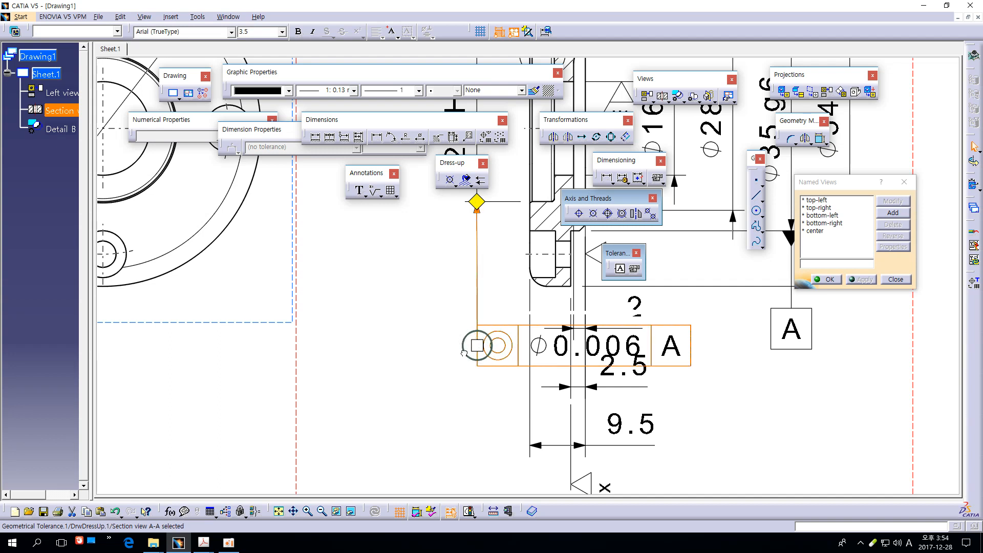
left_click_drag(464, 353, 680, 354)
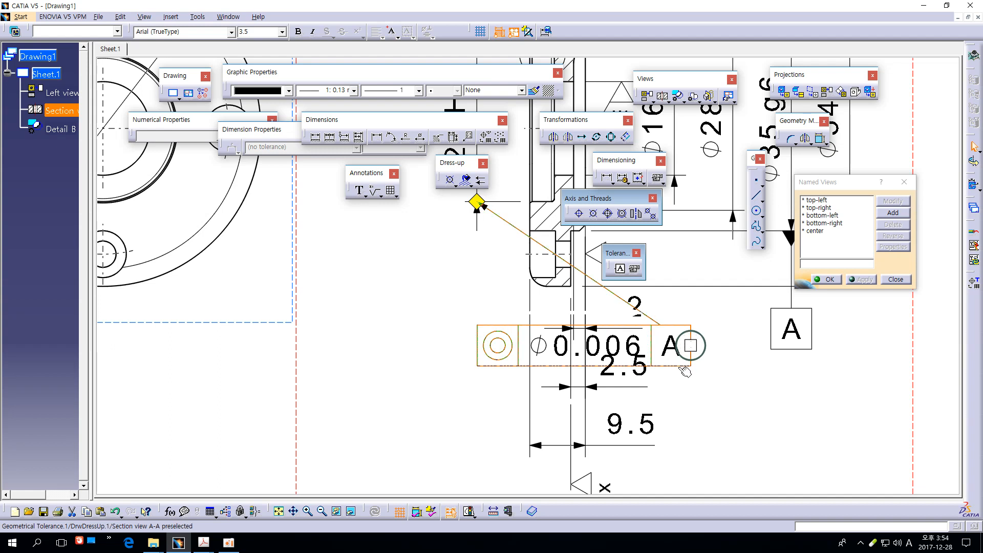
- Move the concentricity tolerance frame below and left of the Ø25 H8 dimension so its leader runs vertically along the dimension line
left_click_drag(685, 372, 470, 377)
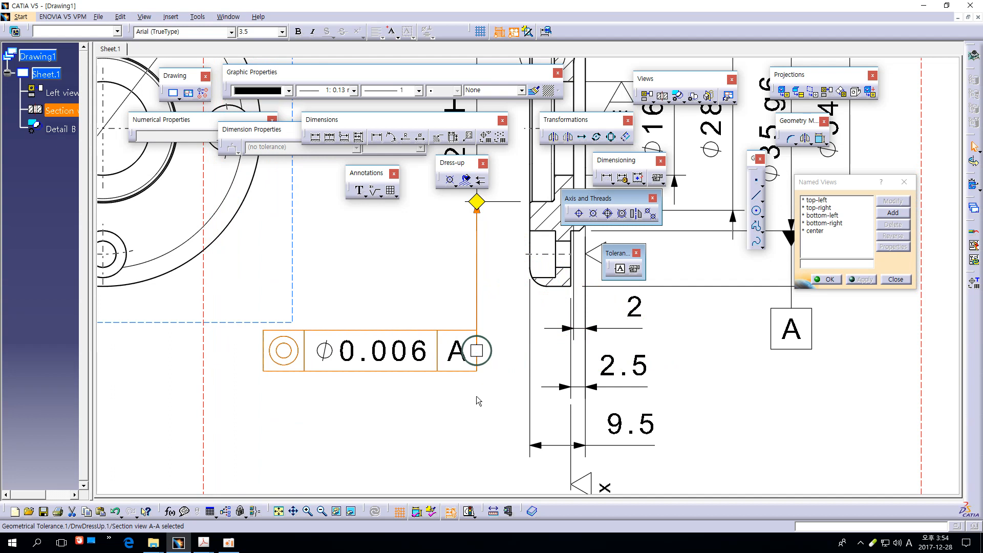
left_click(476, 397)
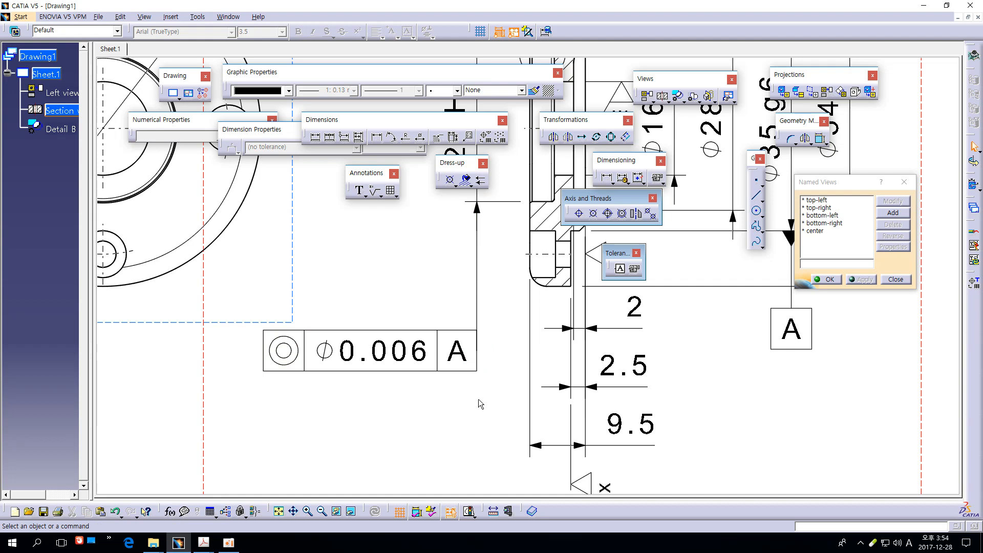
mouse_move(480, 401)
middle_mouse_down("ctrl")
mouse_move(489, 434)
mouse_move(489, 390)
mouse_move(490, 436)
middle_mouse_up("ctrl")
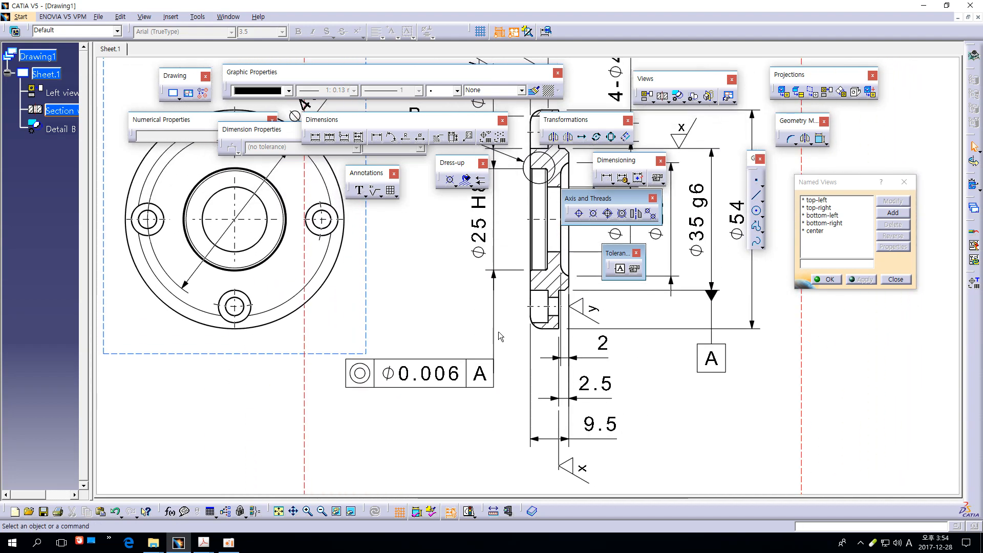
mouse_move(475, 342)
middle_mouse_down("ctrl")
mouse_move(450, 321)
mouse_move(463, 357)
mouse_move(454, 255)
middle_mouse_up("ctrl")
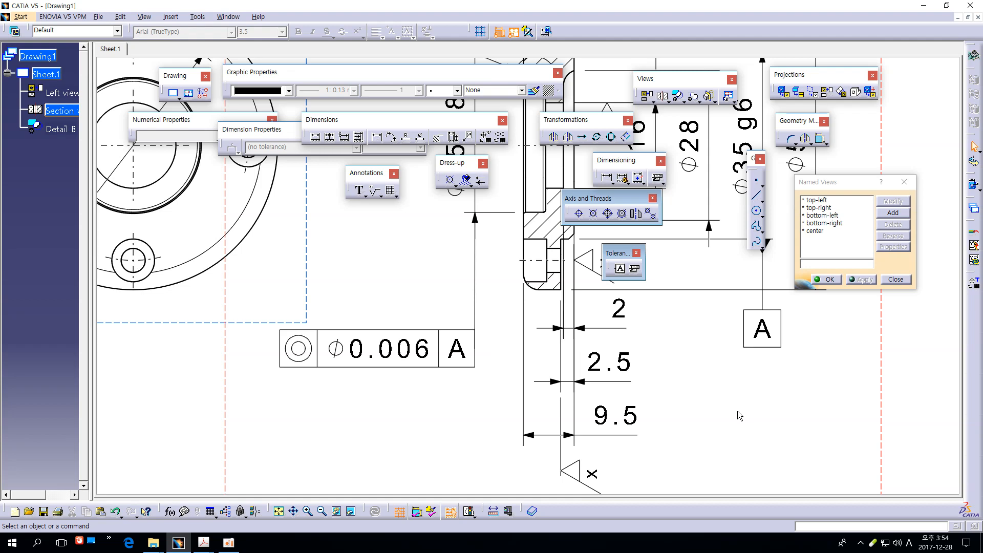
- Move the x roughness symbol farther below the 9.5 dimension, lengthening its extension line
mouse_move(726, 410)
middle_mouse_down()
mouse_move(709, 293)
mouse_move(711, 390)
middle_mouse_up()
middle_click_drag(678, 420, 676, 296)
middle_click_drag(689, 372, 684, 336)
left_click_drag(562, 338, 561, 366)
left_click(553, 340)
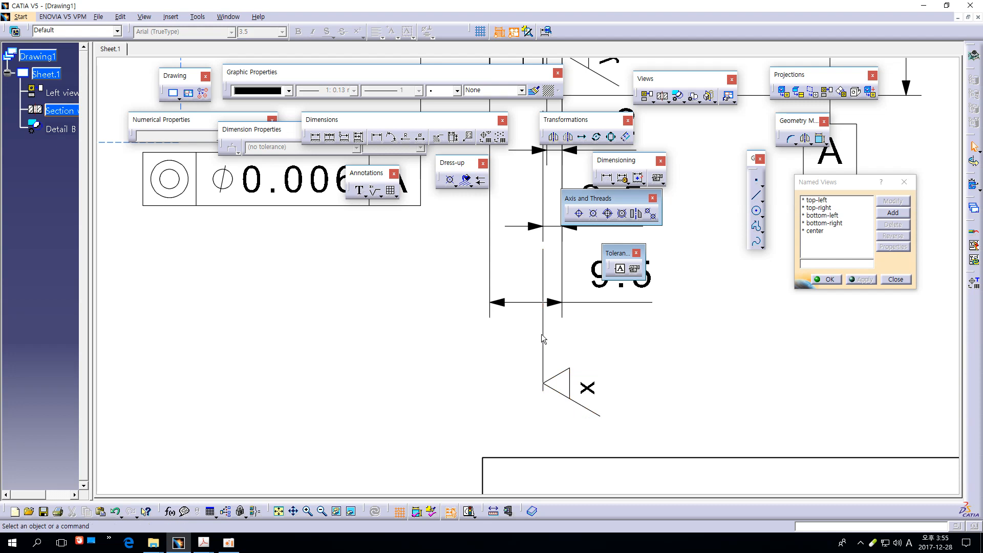
- Attach a geometrical tolerance to the extension line just above the lower x roughness symbol and place its frame to the right
left_click(635, 268)
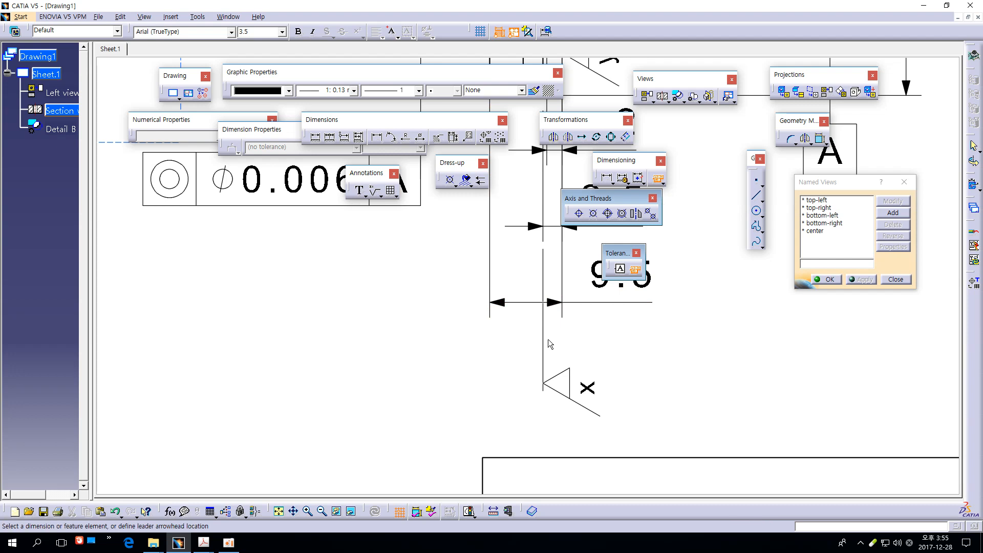
left_click(545, 368)
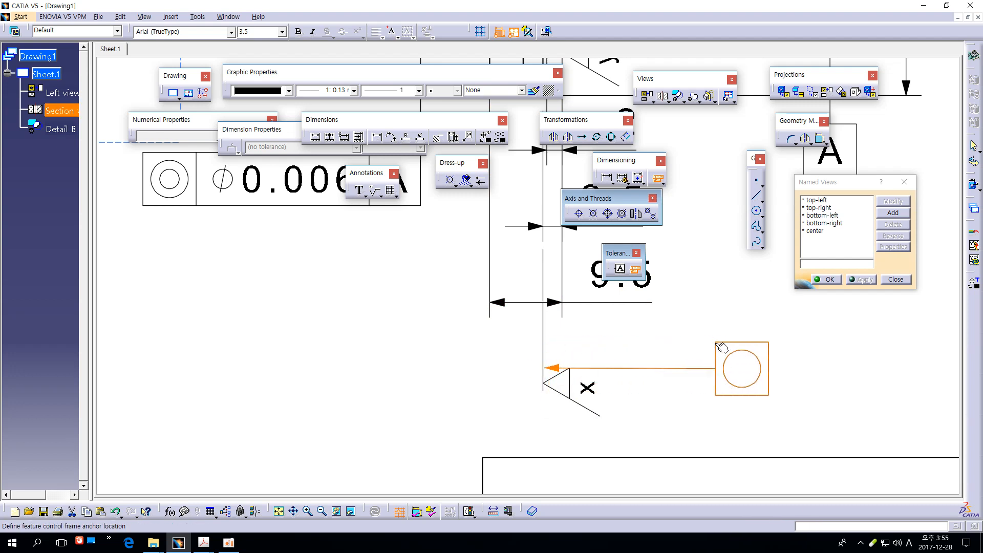
left_click(722, 347)
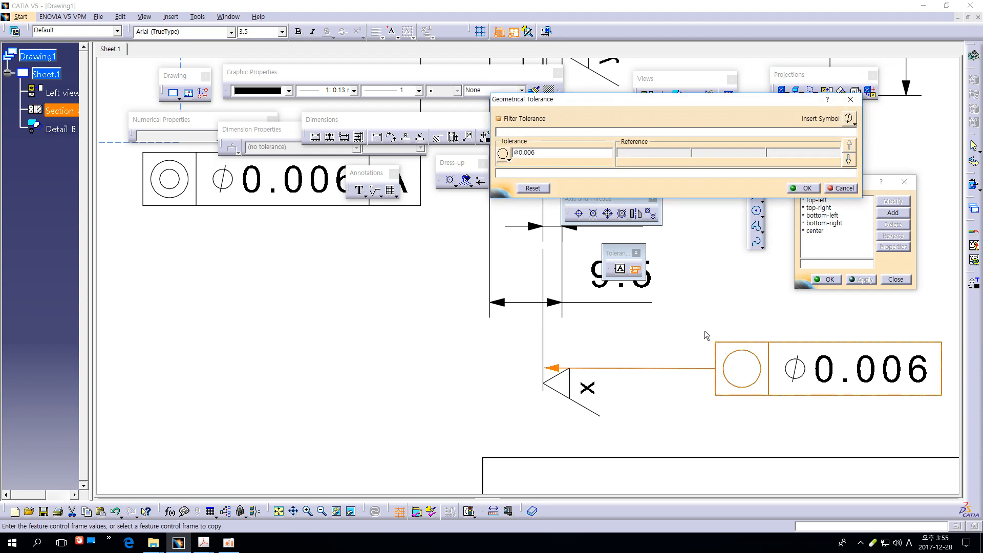
middle_click_drag(692, 325, 571, 319)
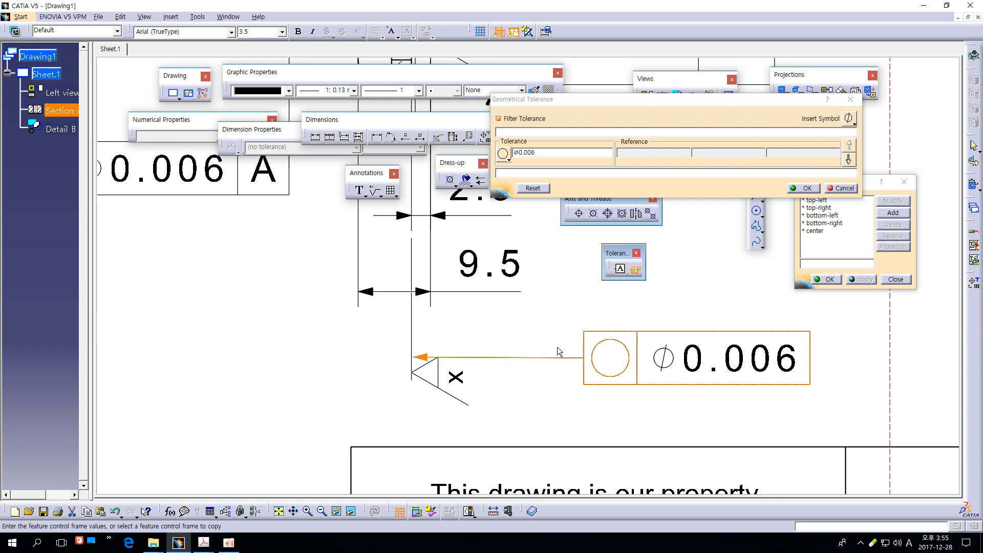
- Change the new tolerance's characteristic to circular runout and remove the diameter symbol from its value
left_click(509, 160)
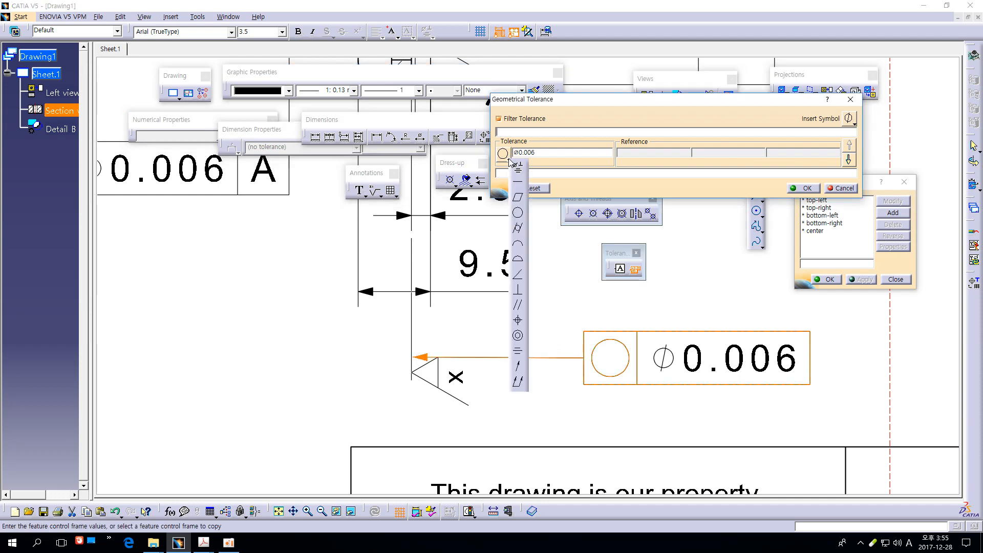
left_click(518, 368)
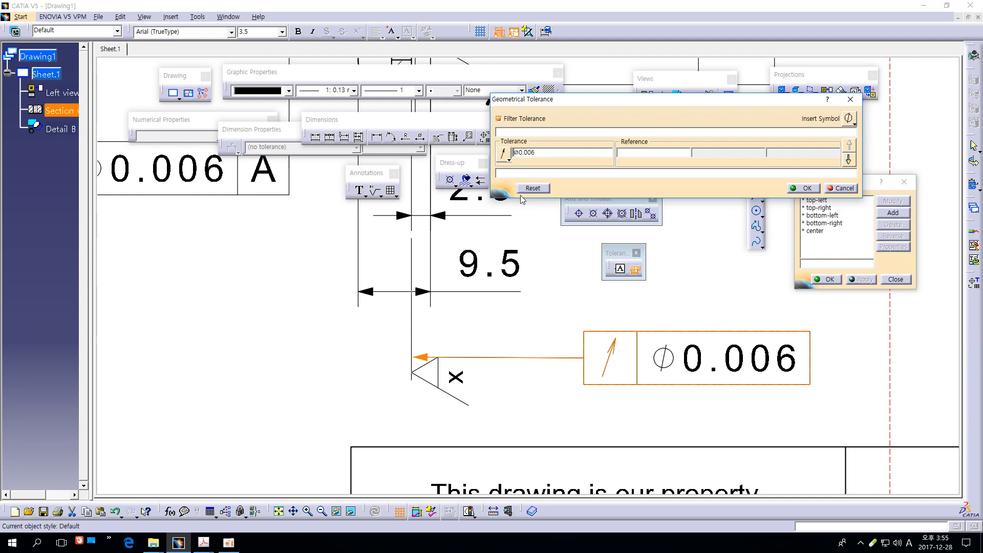
key("Delete")
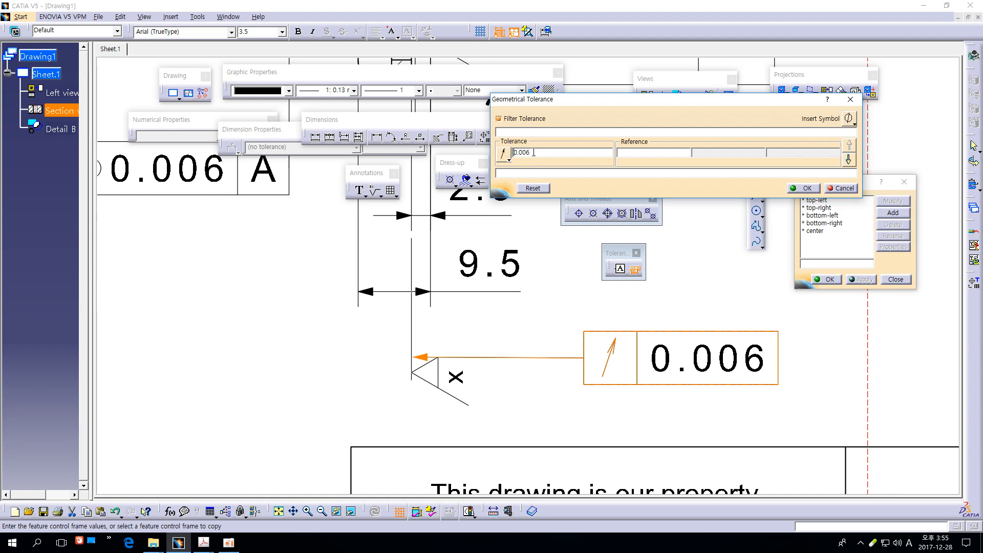
left_click_drag(534, 152, 510, 152)
- Check the flange's Ø54 dimension, look through 동력전달3.pdf and the IT5 column in KS기계제도_규격(2013년).pdf in Adobe Acrobat, and return to CATIA
mouse_move(543, 288)
middle_mouse_down()
mouse_move(552, 301)
mouse_move(548, 280)
mouse_move(504, 409)
mouse_move(523, 347)
middle_mouse_up()
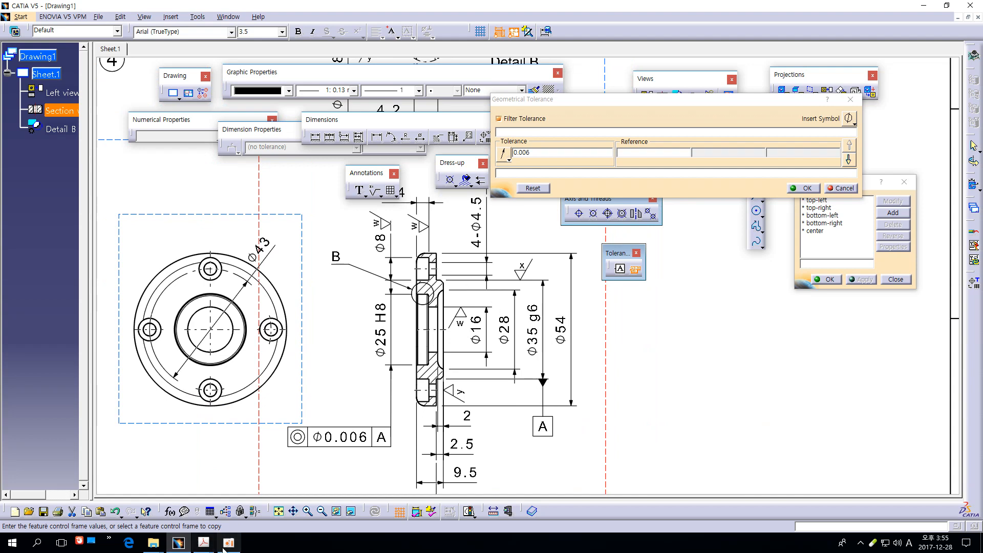
mouse_move(208, 546)
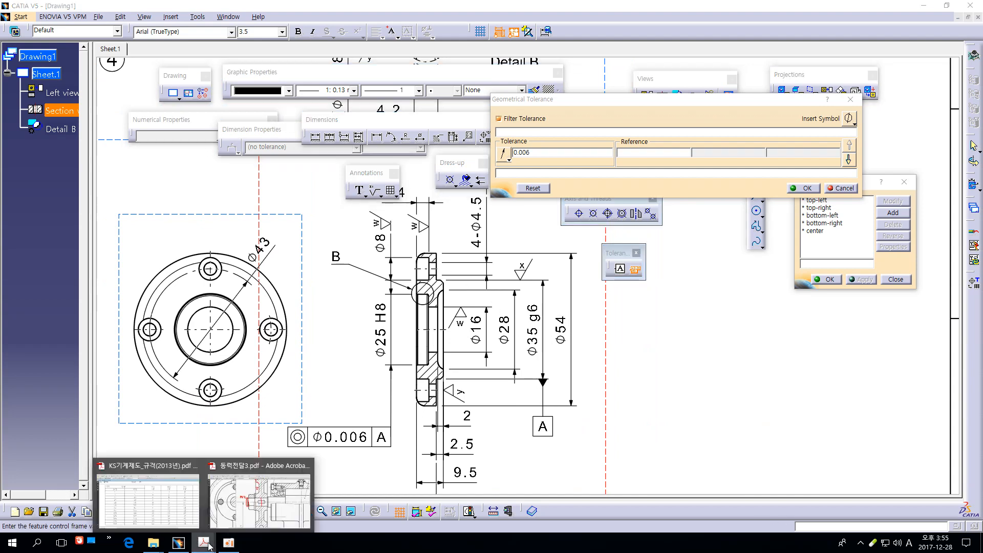
left_click(226, 505)
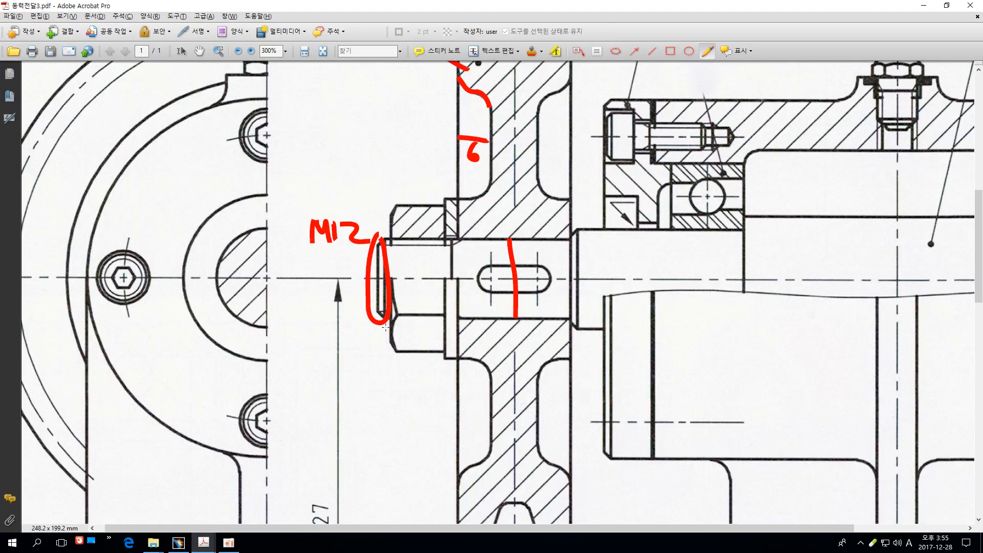
scroll(291, 354, "down", 2, "ctrl")
mouse_move(205, 547)
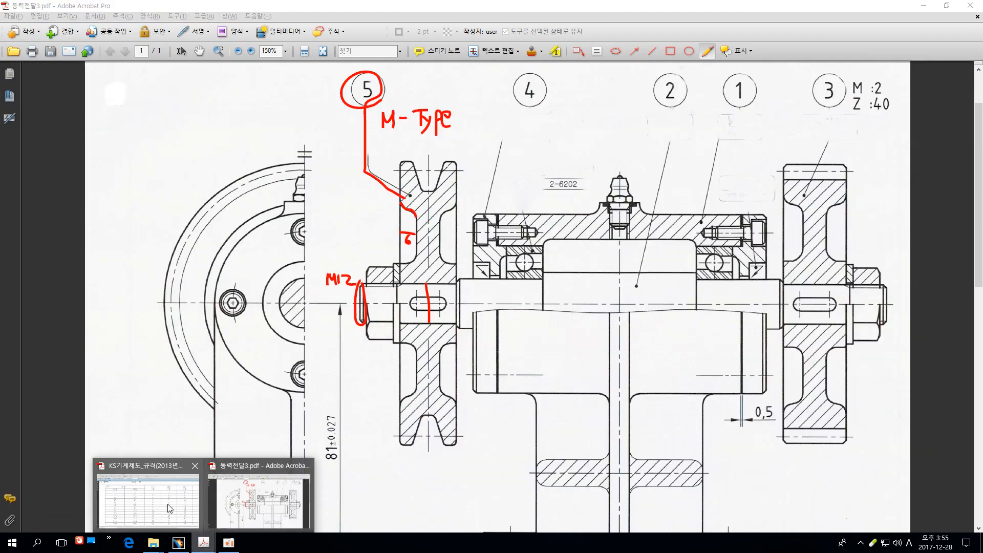
left_click(167, 496)
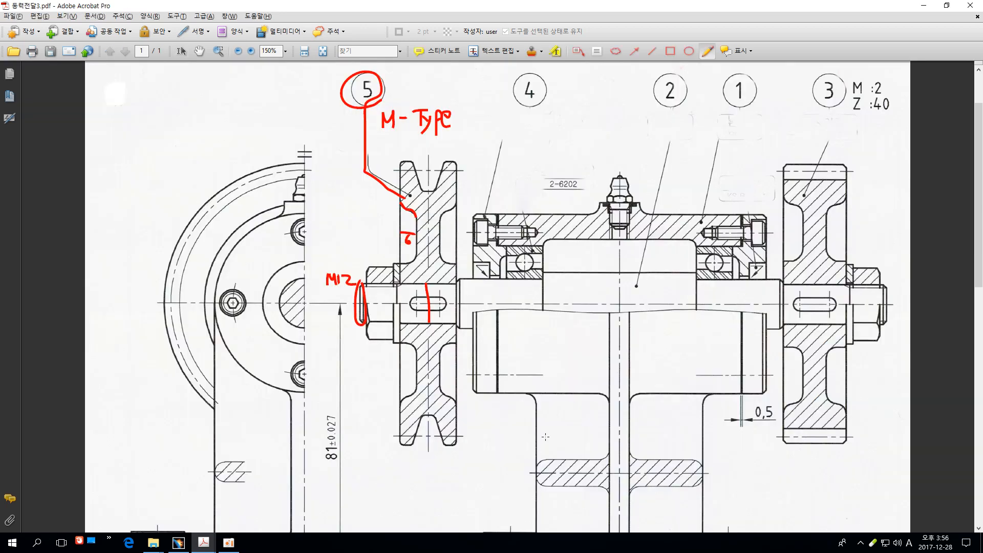
key("alt+Tab")
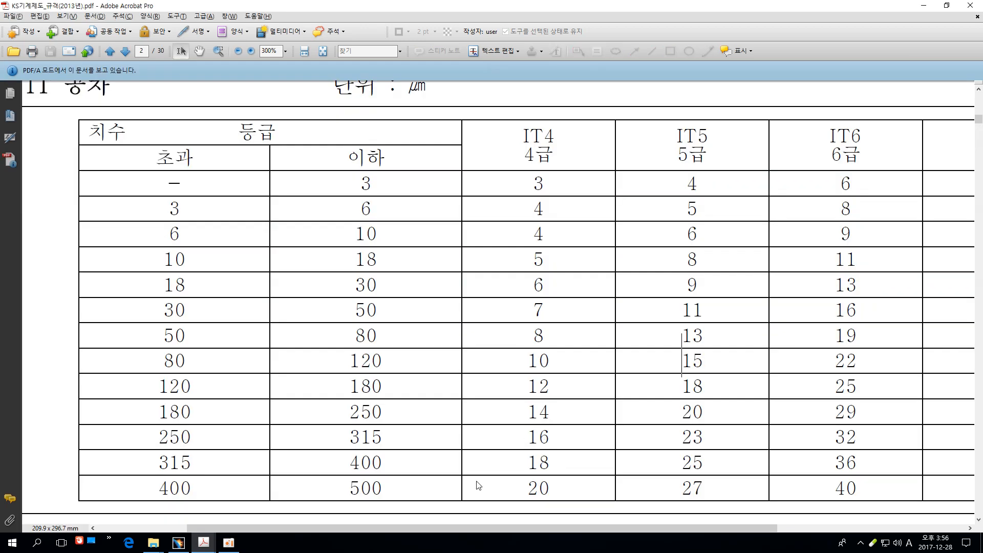
left_click(229, 543)
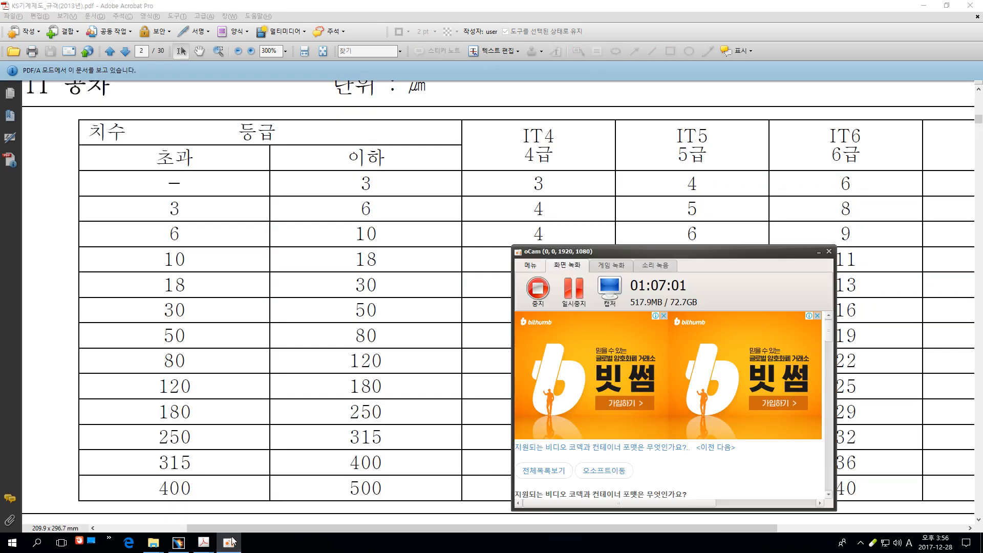
left_click(179, 543)
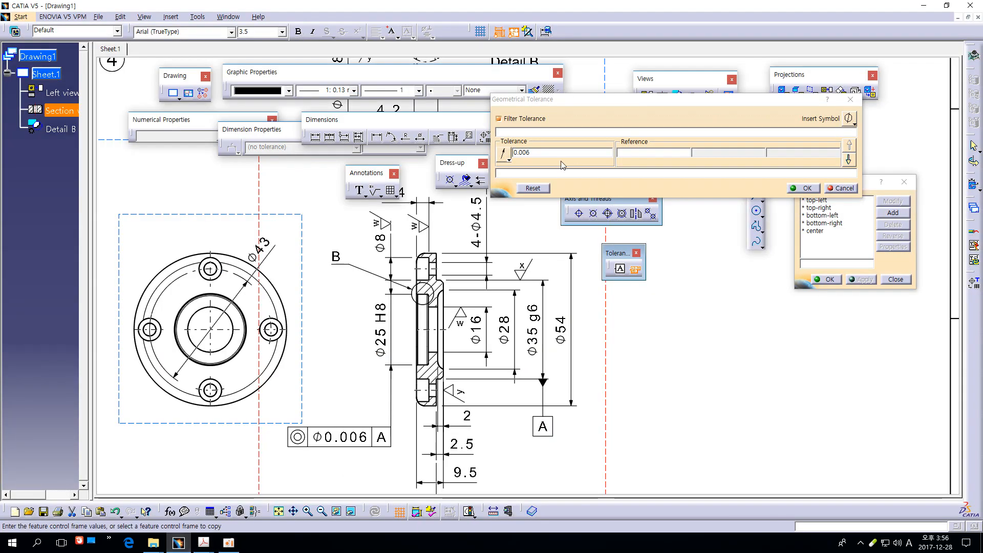
- Set the circular runout tolerance to 0.013 with datum reference A
type("0.0")
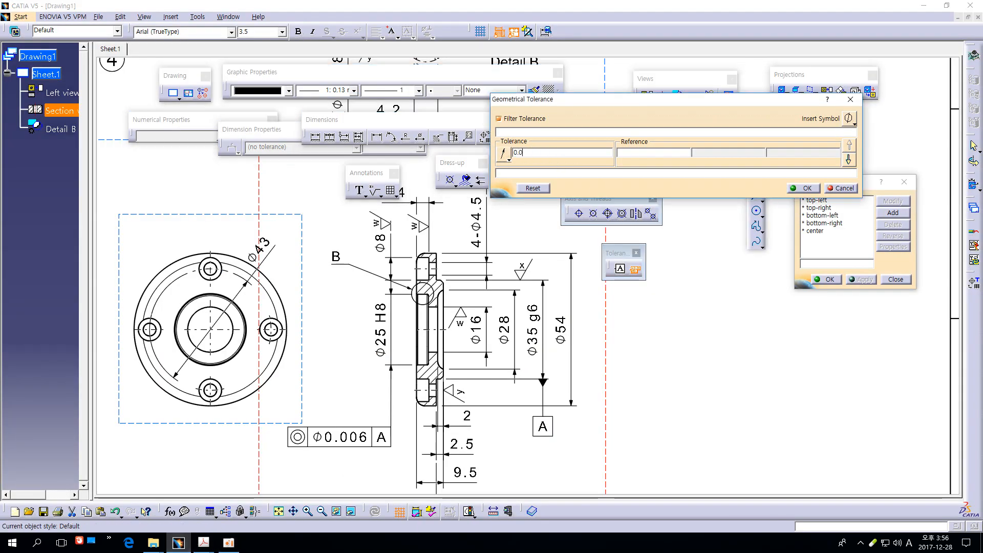
type("13")
left_click(631, 152)
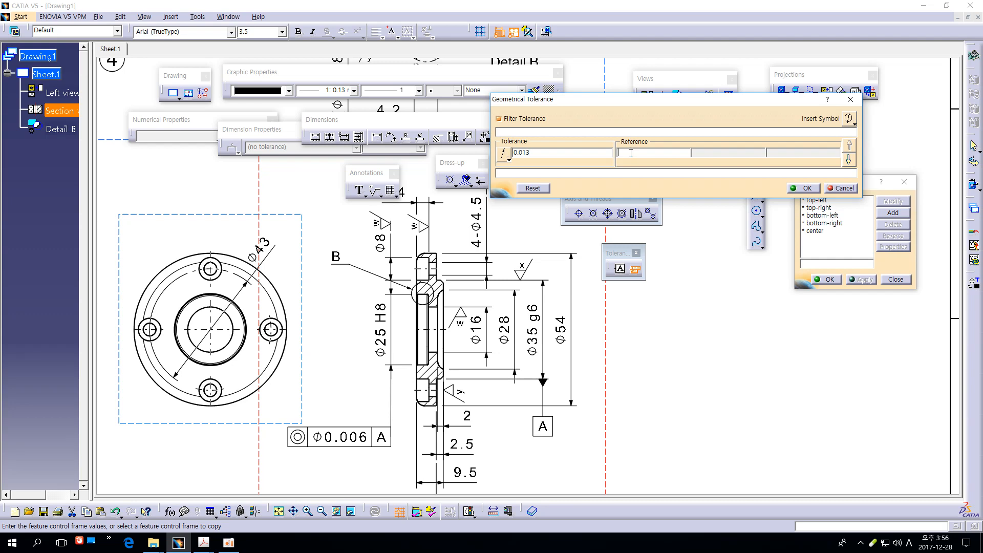
type("A")
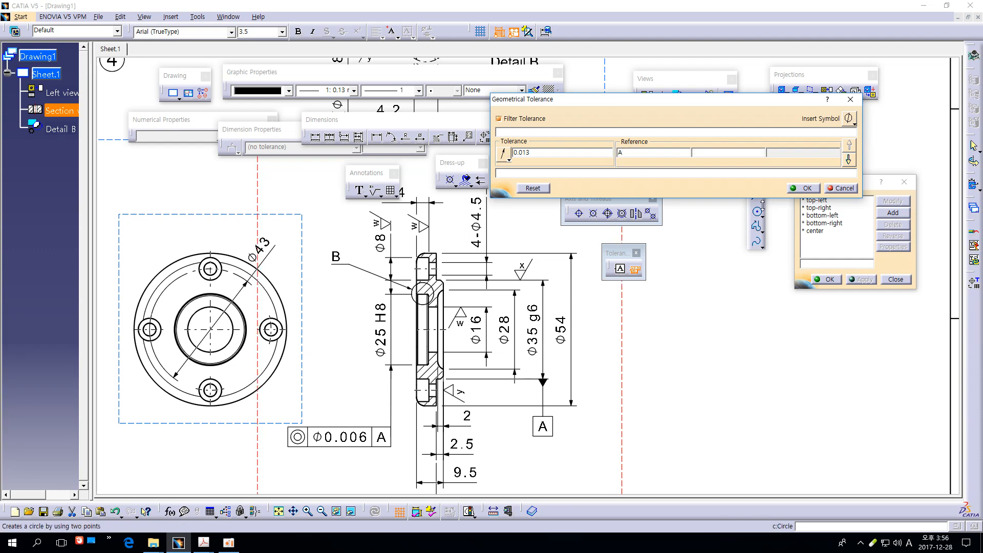
left_click(803, 188)
- Try to move the x roughness symbol below the runout leader, and undo the move
scroll(687, 303, "up", 5)
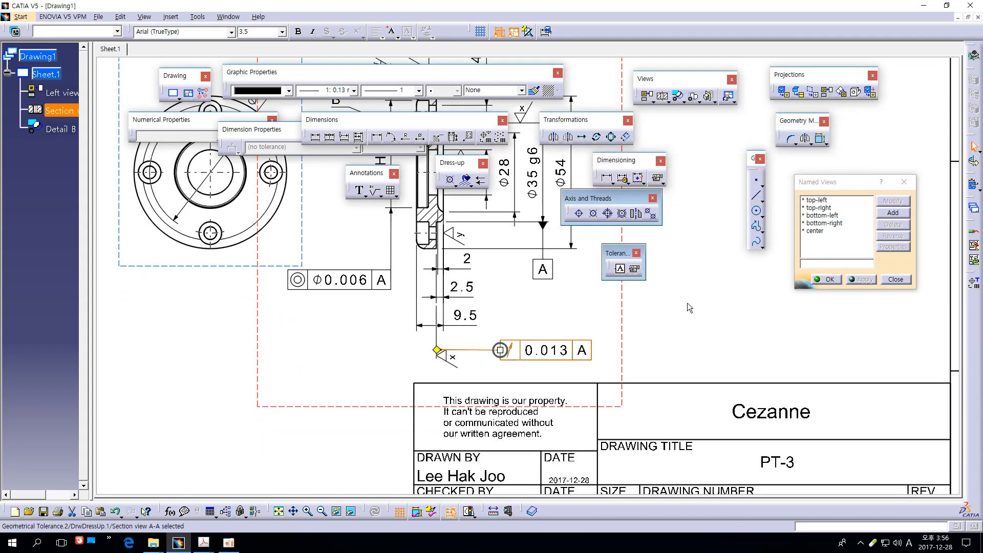
mouse_move(466, 393)
left_mouse_down()
mouse_move(419, 383)
mouse_move(453, 400)
left_mouse_up()
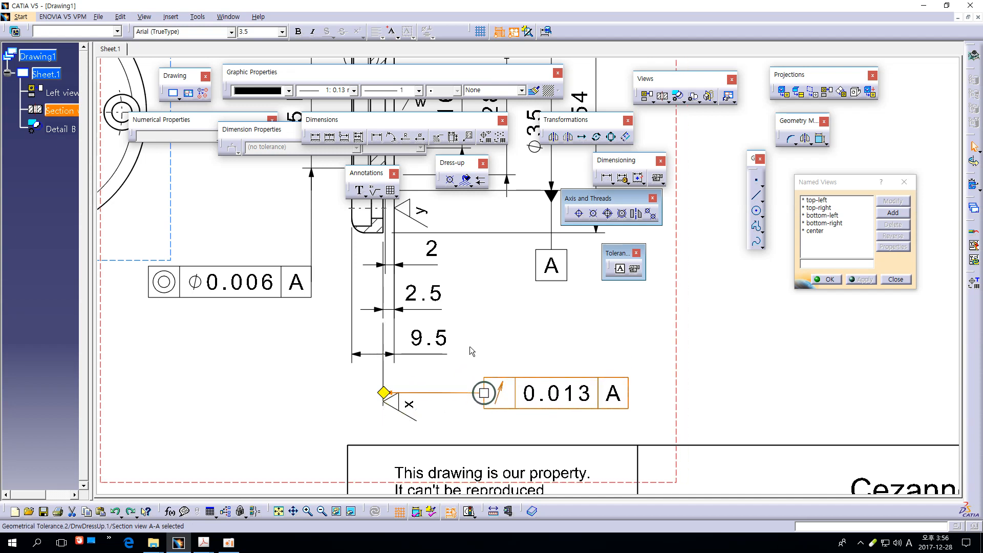
left_click(448, 358)
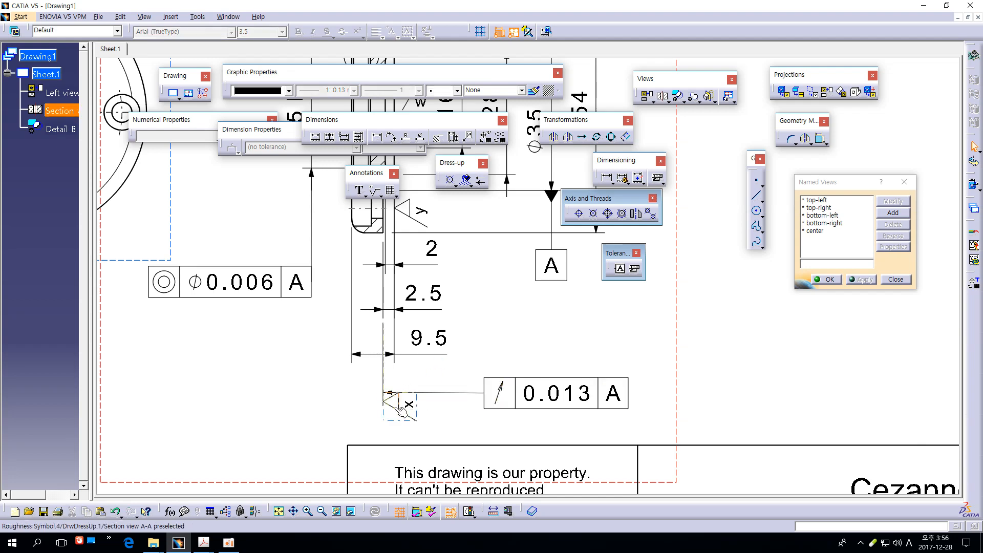
left_click_drag(396, 408, 397, 422)
key("ctrl+z")
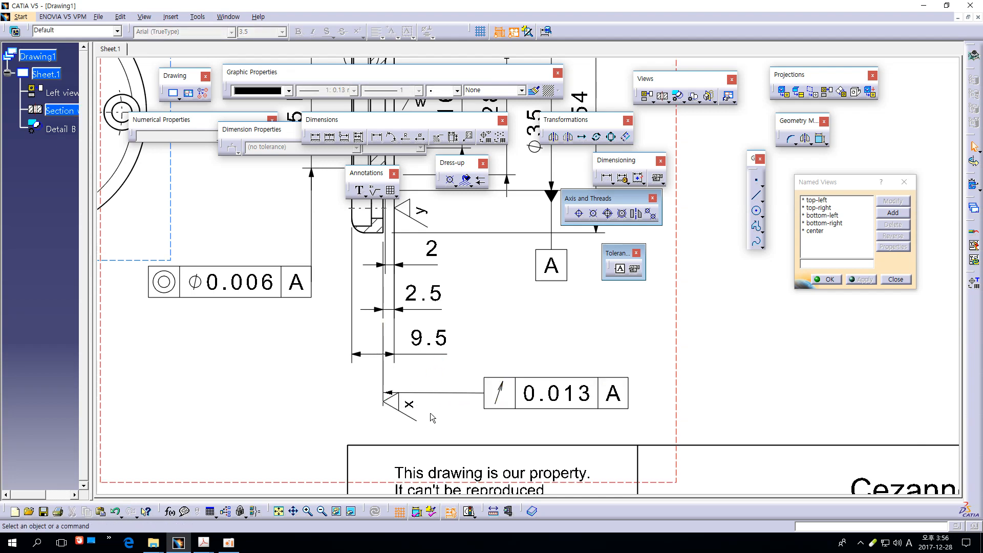
- Widen the gap between the two views by shifting the left view to the left and the section view back to the right
middle_click_drag(481, 341, 487, 374, "ctrl")
mouse_move(673, 352)
middle_mouse_down("ctrl")
mouse_move(630, 368)
mouse_move(630, 383)
middle_mouse_up("ctrl")
middle_click_drag(637, 325, 634, 431)
middle_click_drag(618, 340, 622, 358)
middle_click_drag(623, 358, 623, 375, "ctrl")
middle_click_drag(610, 336, 659, 360)
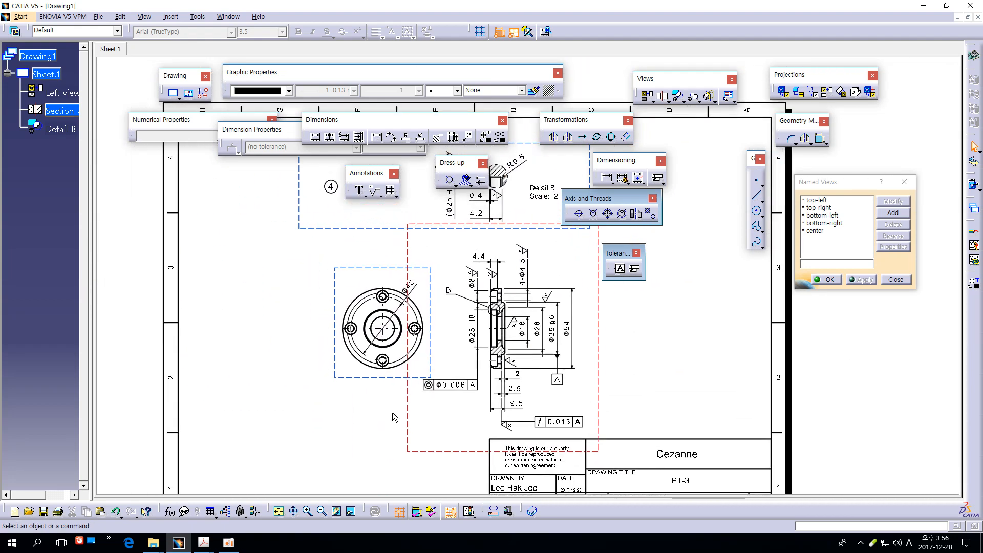
left_click_drag(372, 378, 346, 377)
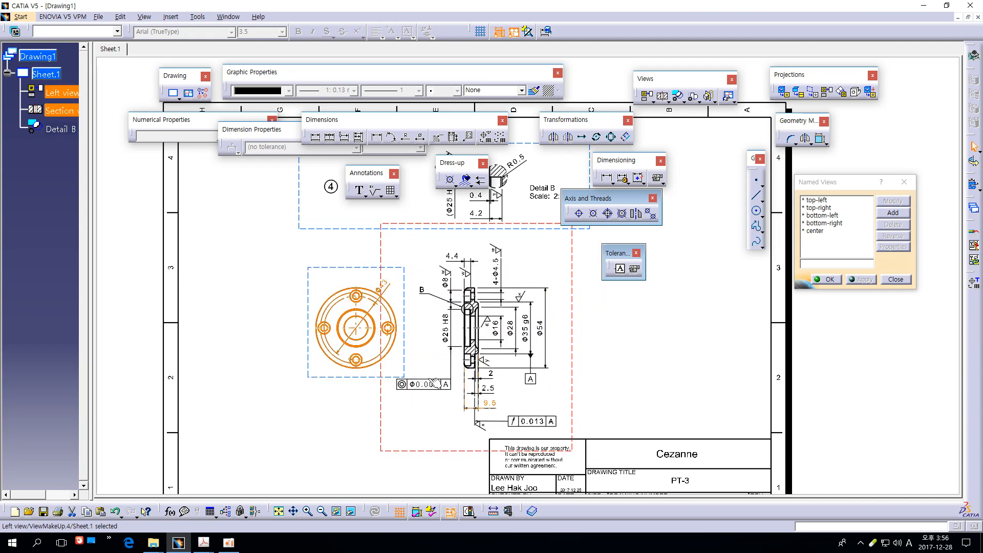
left_click_drag(572, 343, 596, 343)
left_click(629, 346)
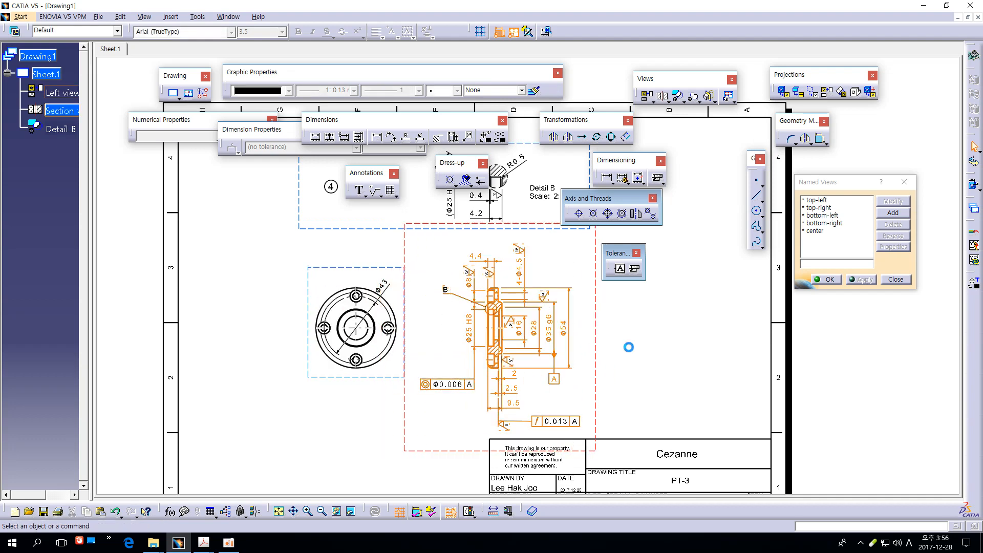
- Turn off the display of view frames and put the Visualization toolbar back in place
mouse_move(651, 359)
middle_mouse_down()
mouse_move(628, 387)
mouse_move(600, 366)
mouse_move(603, 280)
middle_mouse_up()
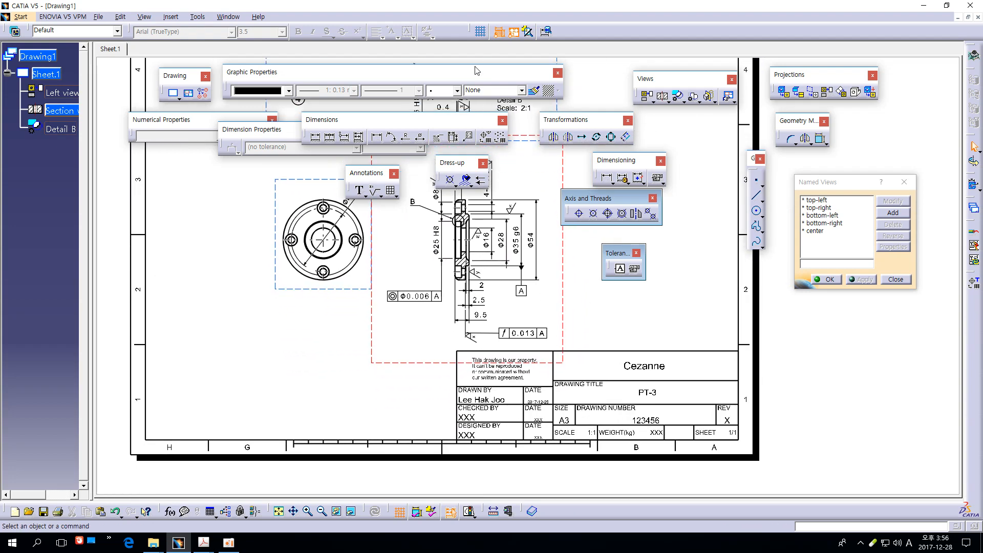
left_click_drag(472, 32, 379, 228)
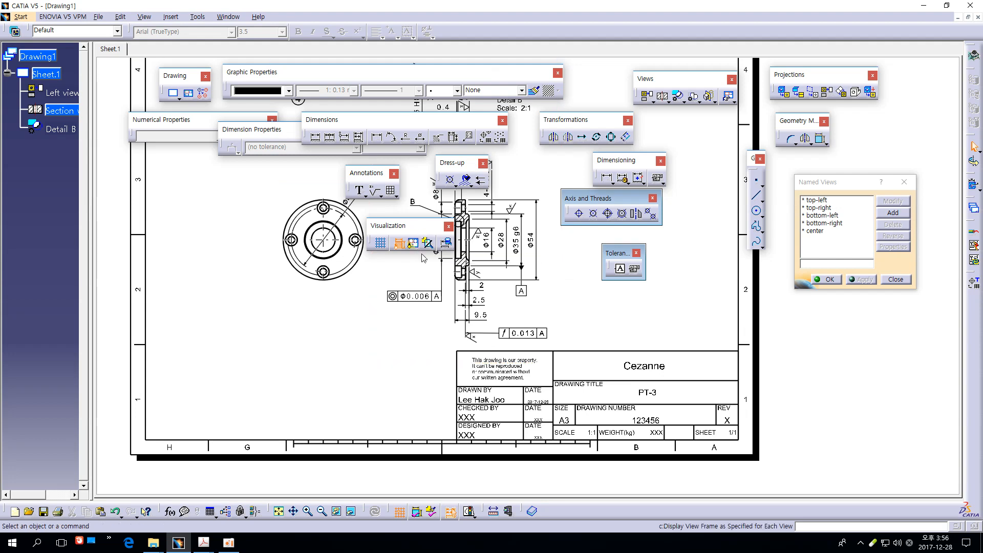
mouse_move(406, 225)
left_mouse_down()
mouse_move(527, 76)
mouse_move(518, 27)
left_mouse_up()
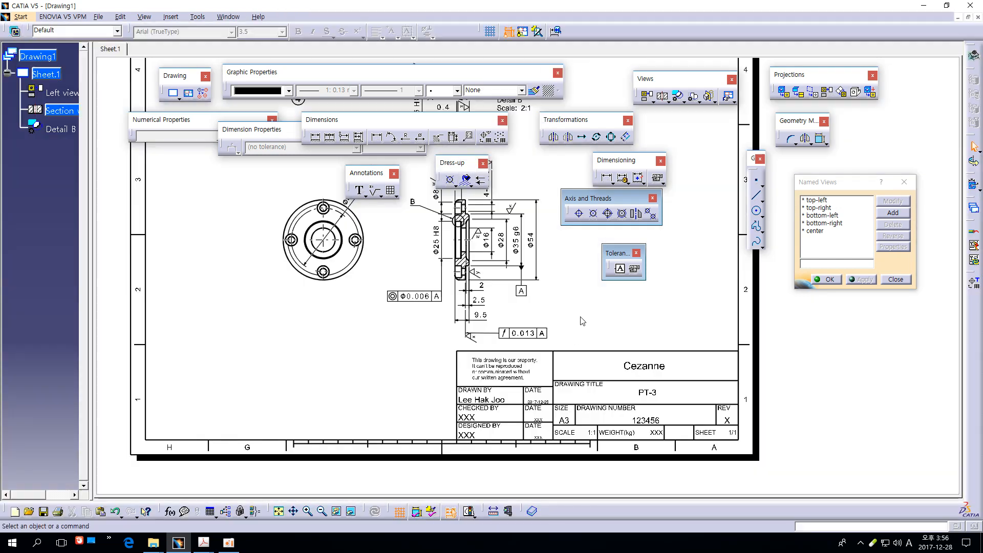
- Move the part number 4 balloon to the right so it sits above the left view
mouse_move(578, 303)
middle_mouse_down("ctrl")
mouse_move(574, 395)
mouse_move(584, 359)
middle_mouse_up("ctrl")
left_click_drag(213, 233, 251, 238)
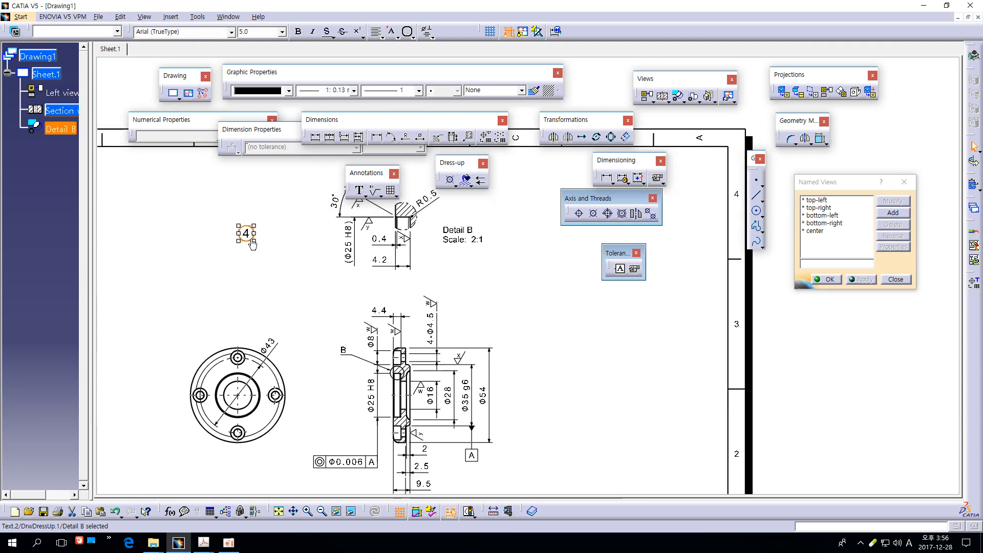
left_click(571, 325)
middle_click_drag(567, 314, 467, 325)
left_click_drag(450, 219, 599, 378)
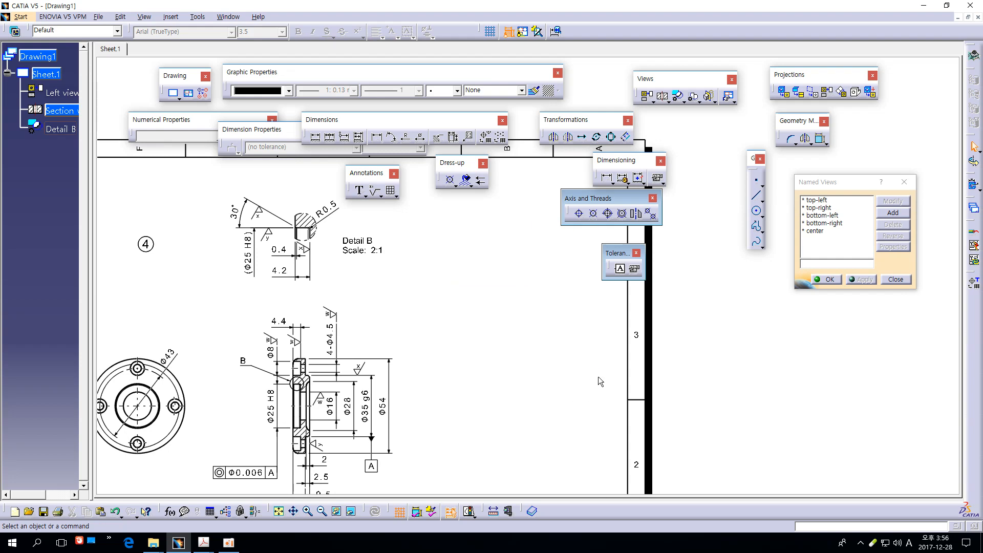
mouse_move(599, 338)
middle_mouse_down("ctrl")
mouse_move(591, 366)
mouse_move(589, 356)
mouse_move(700, 353)
mouse_move(639, 334)
mouse_move(624, 300)
middle_mouse_up("ctrl")
middle_click_drag(622, 374, 620, 328)
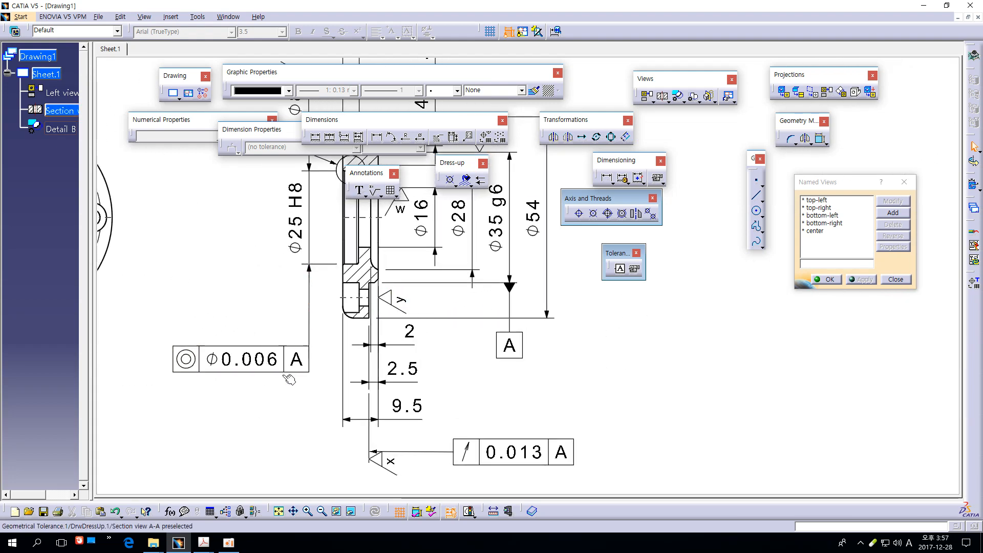
middle_click_drag(281, 195, 282, 270)
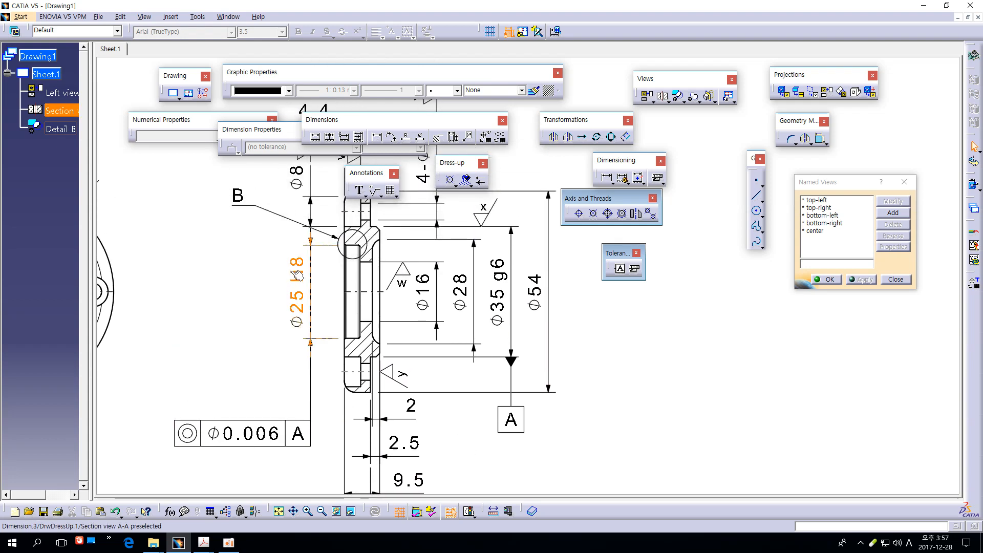
mouse_move(564, 340)
middle_mouse_down("ctrl")
mouse_move(588, 329)
mouse_move(589, 406)
middle_mouse_up("ctrl")
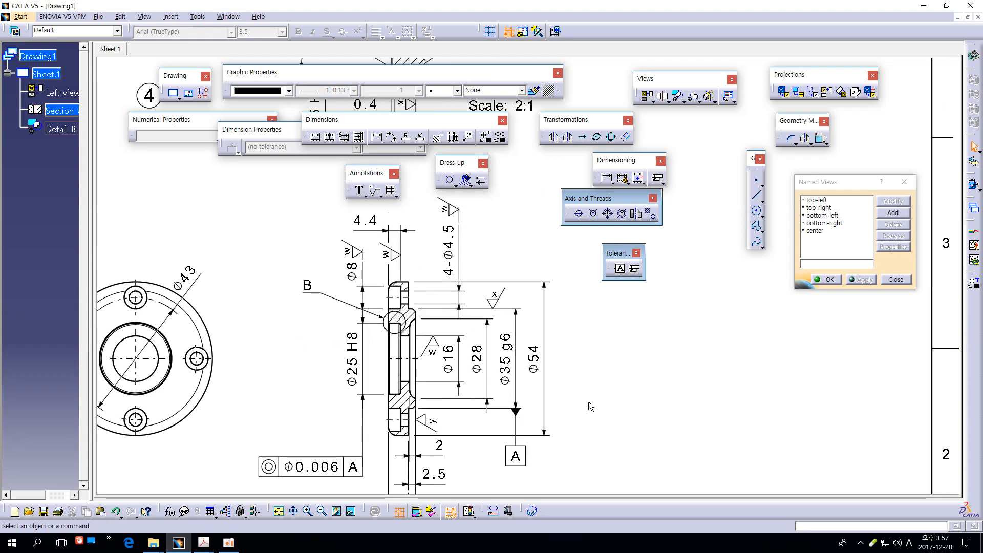
mouse_move(592, 399)
middle_mouse_down()
mouse_move(594, 390)
mouse_move(526, 362)
mouse_move(523, 323)
mouse_move(498, 338)
mouse_move(515, 297)
middle_mouse_up()
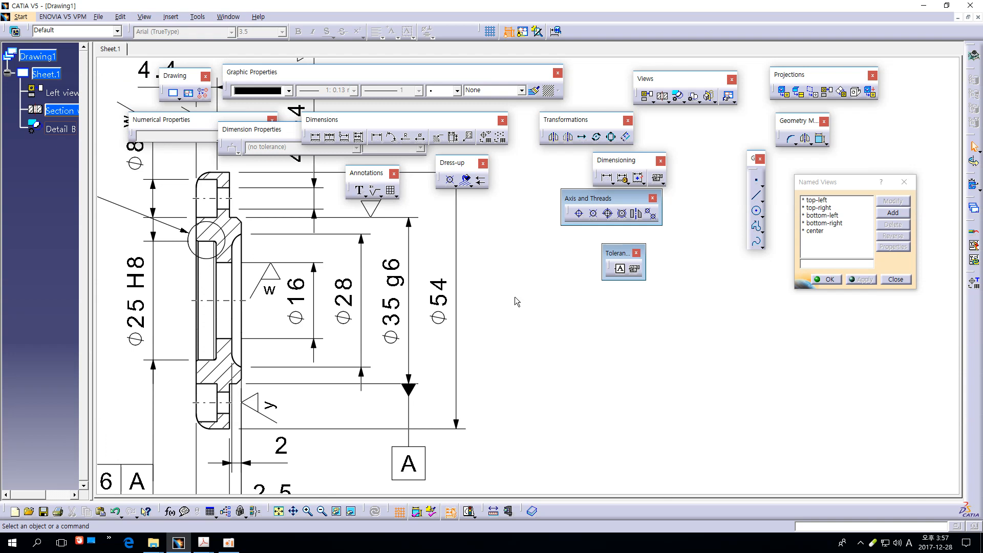
- Select the Ø54 dimension in the section view and separate the Dimension Properties and Annotations toolbars so they no longer overlap
left_click(450, 297)
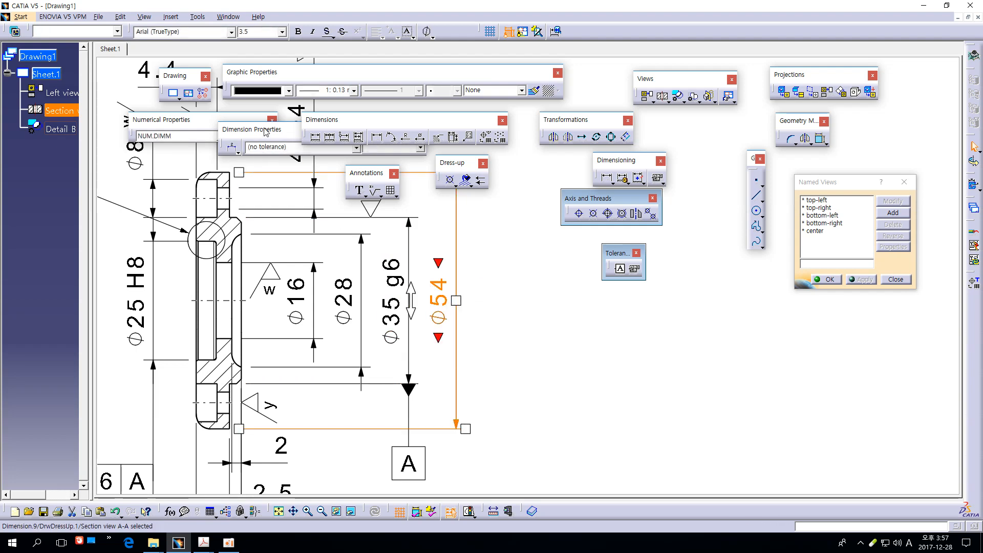
left_click_drag(265, 132, 212, 171)
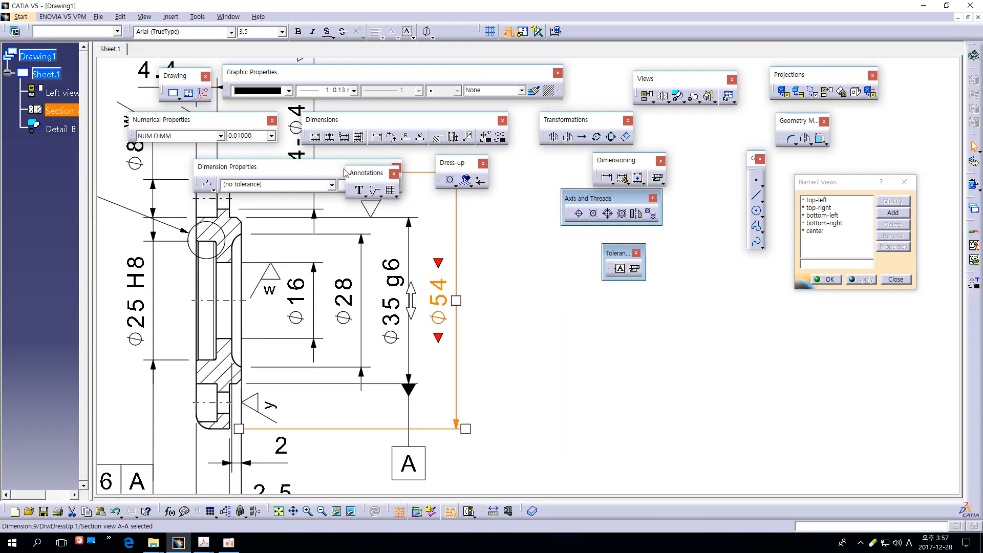
left_click_drag(345, 173, 483, 196)
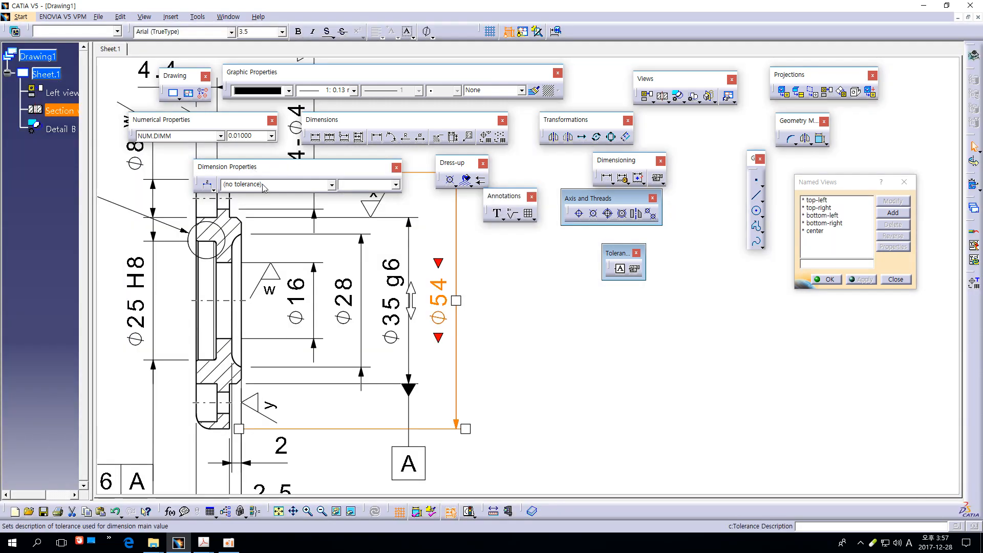
- Give the section view's Ø54 dimension a TOL_NUM2 tolerance of +0.01/-0.02
left_click(264, 184)
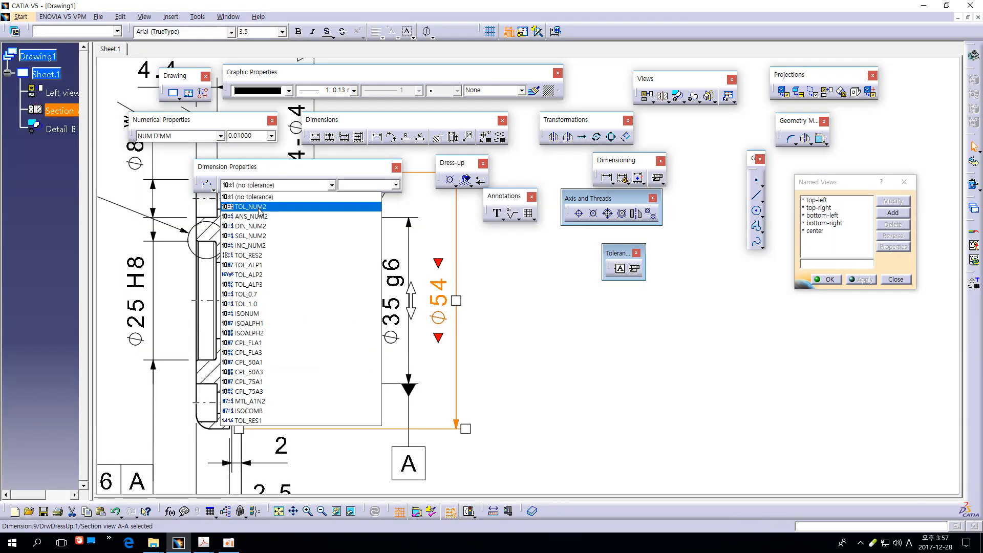
left_click(260, 207)
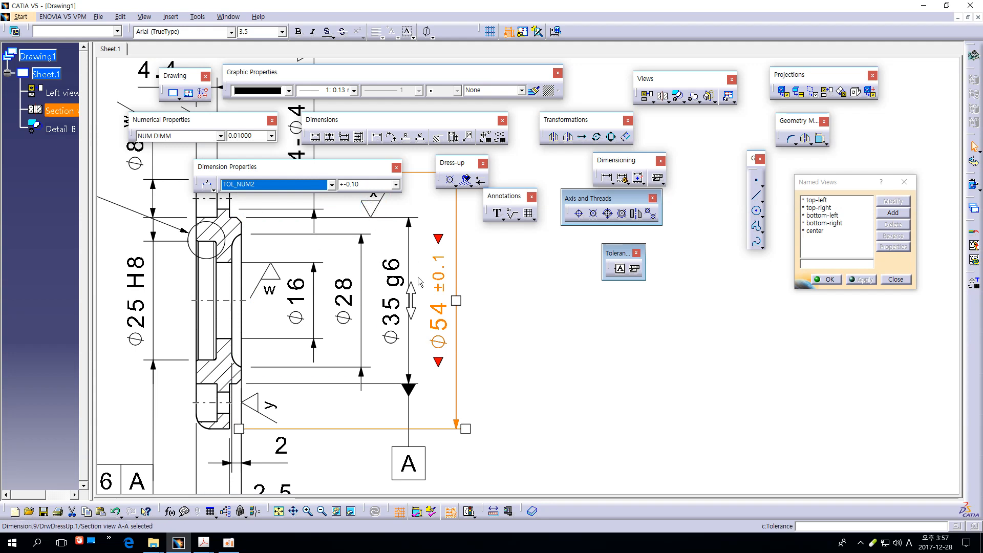
left_click(347, 183)
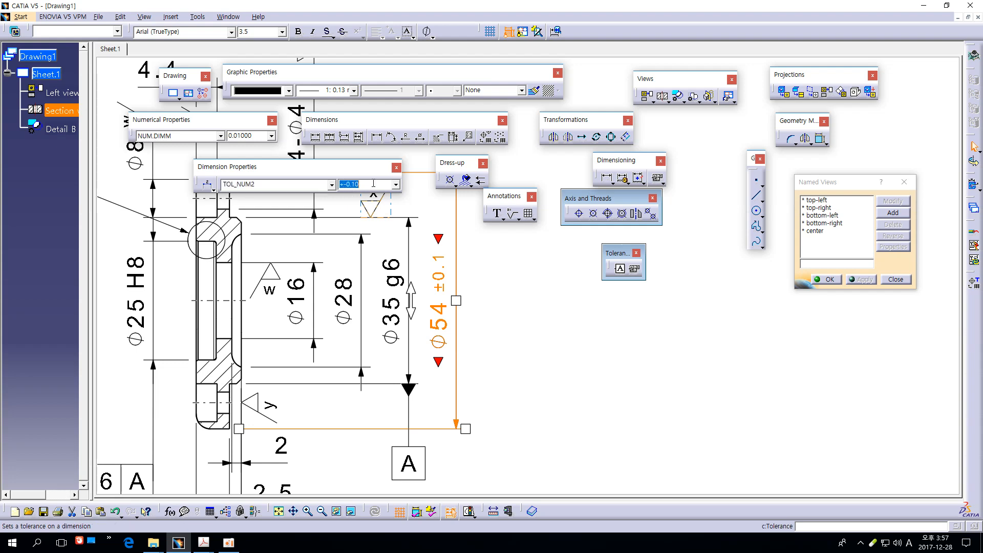
left_click(373, 184)
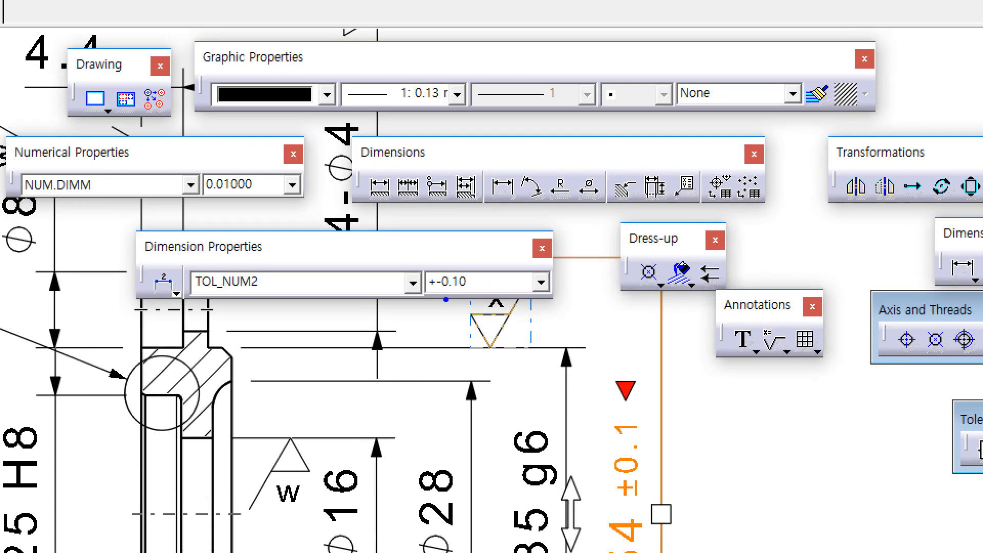
mouse_move(487, 260)
left_mouse_down()
mouse_move(439, 245)
mouse_move(453, 313)
mouse_move(467, 295)
left_mouse_up()
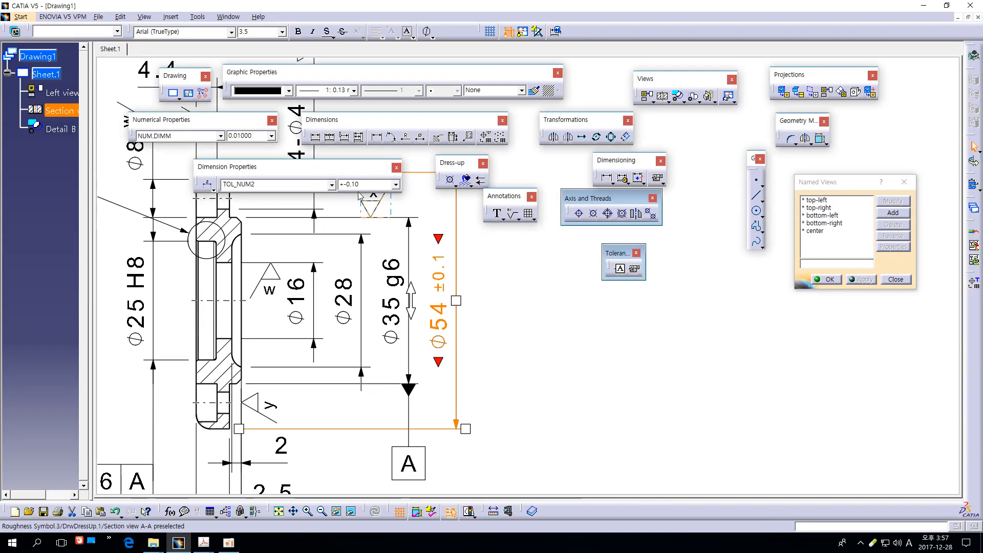
left_click(354, 184)
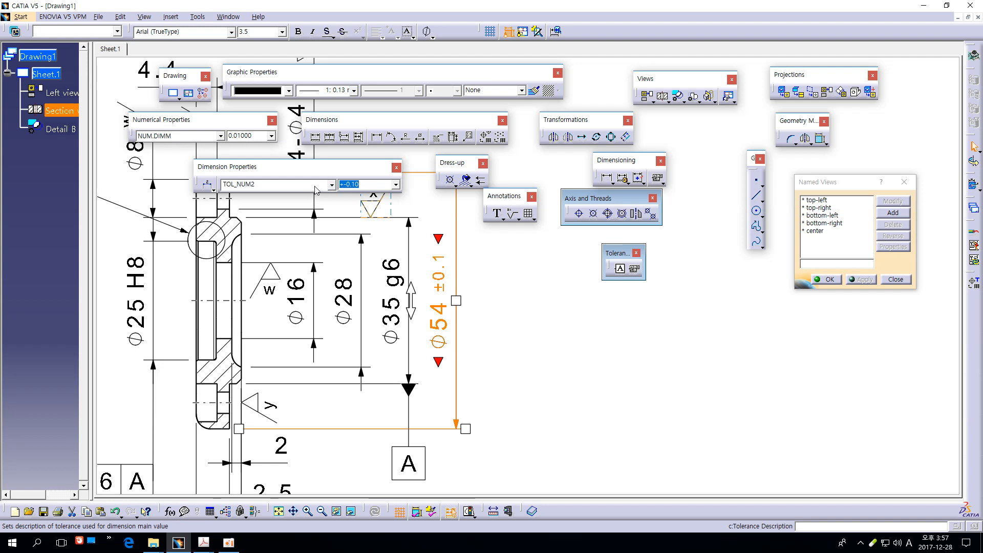
type("+")
key("Return")
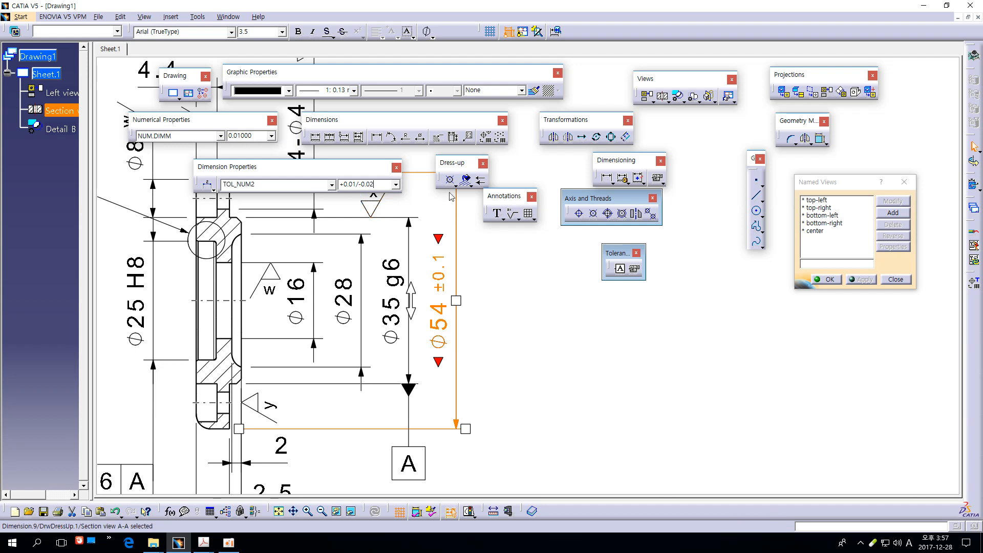
left_click(488, 277)
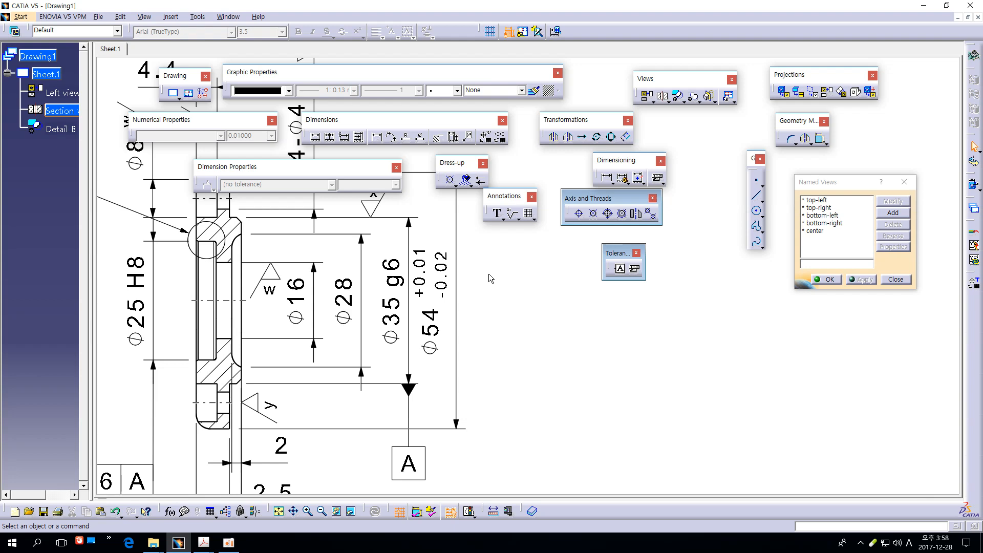
- Undo the tolerance value and the tolerance format applied to the Ø54 dimension, and deselect it
key("ctrl+z")
key("ctrl+z")
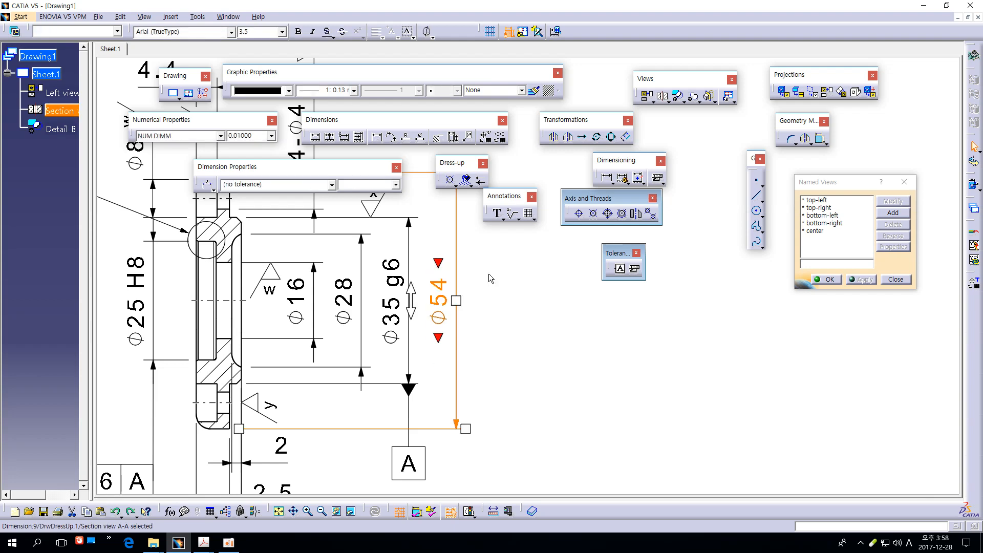
left_click(489, 273)
mouse_move(524, 283)
middle_mouse_down()
mouse_move(549, 316)
mouse_move(567, 301)
mouse_move(573, 383)
mouse_move(579, 351)
middle_mouse_up()
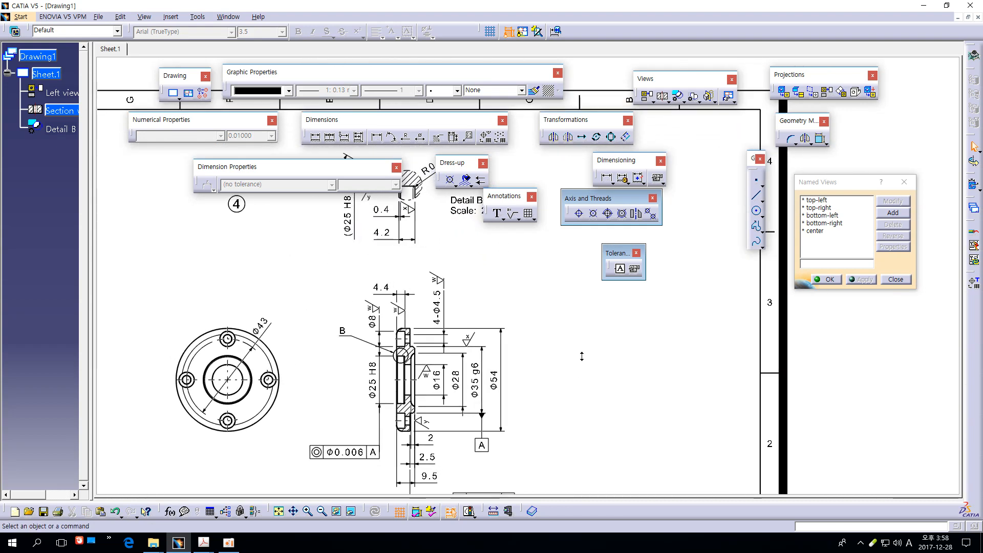
left_click(229, 543)
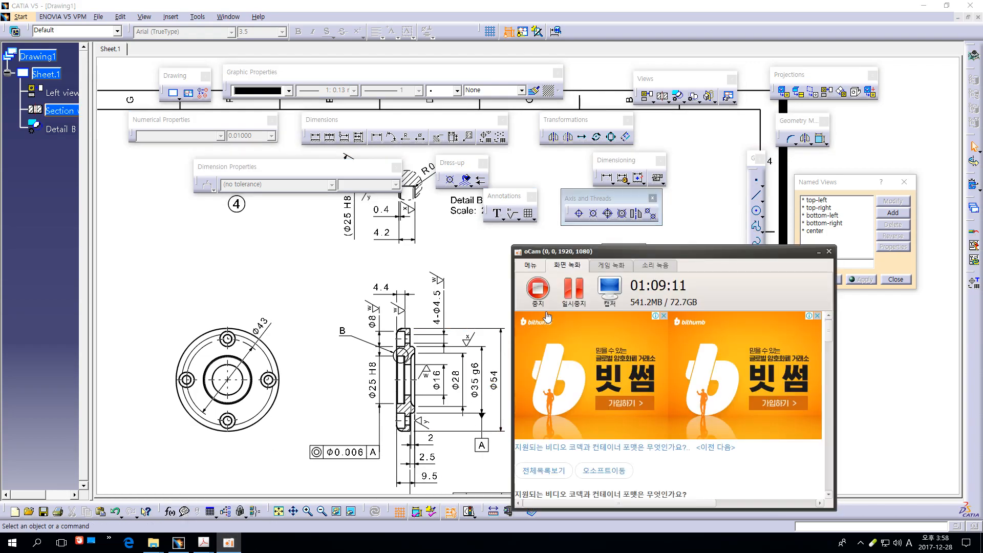